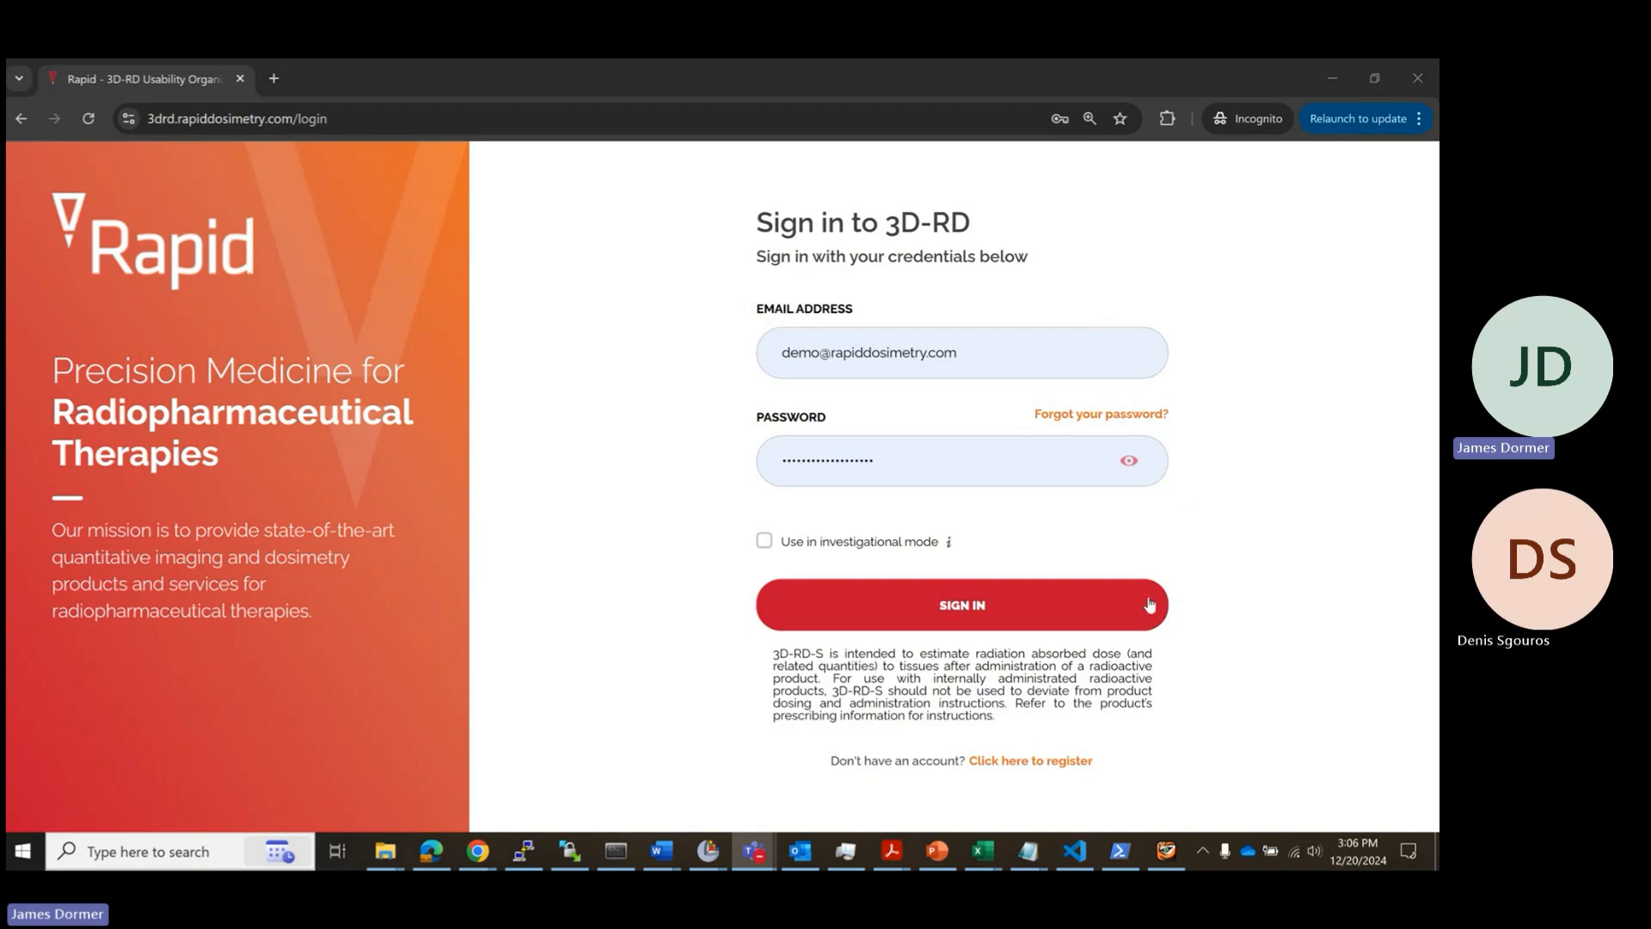
Step: Sign in to 3D-RD with the prefilled credentials and look over the organization's plan details and patient list
left_click(1067, 605)
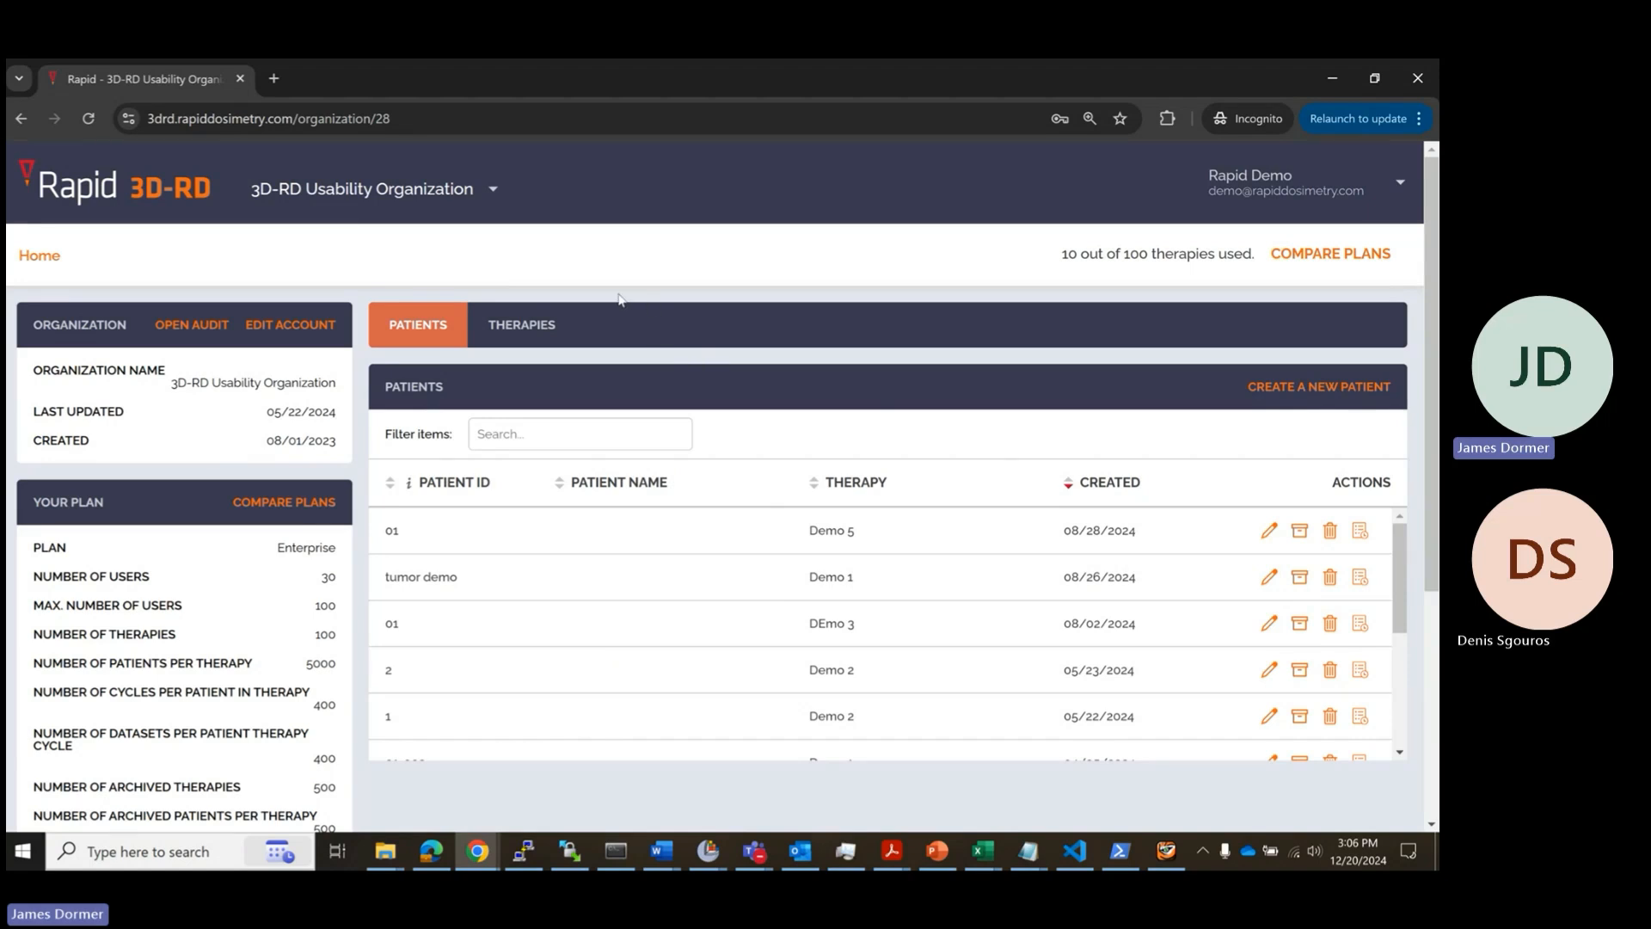
left_click(346, 185)
scroll(559, 222, "down", 1)
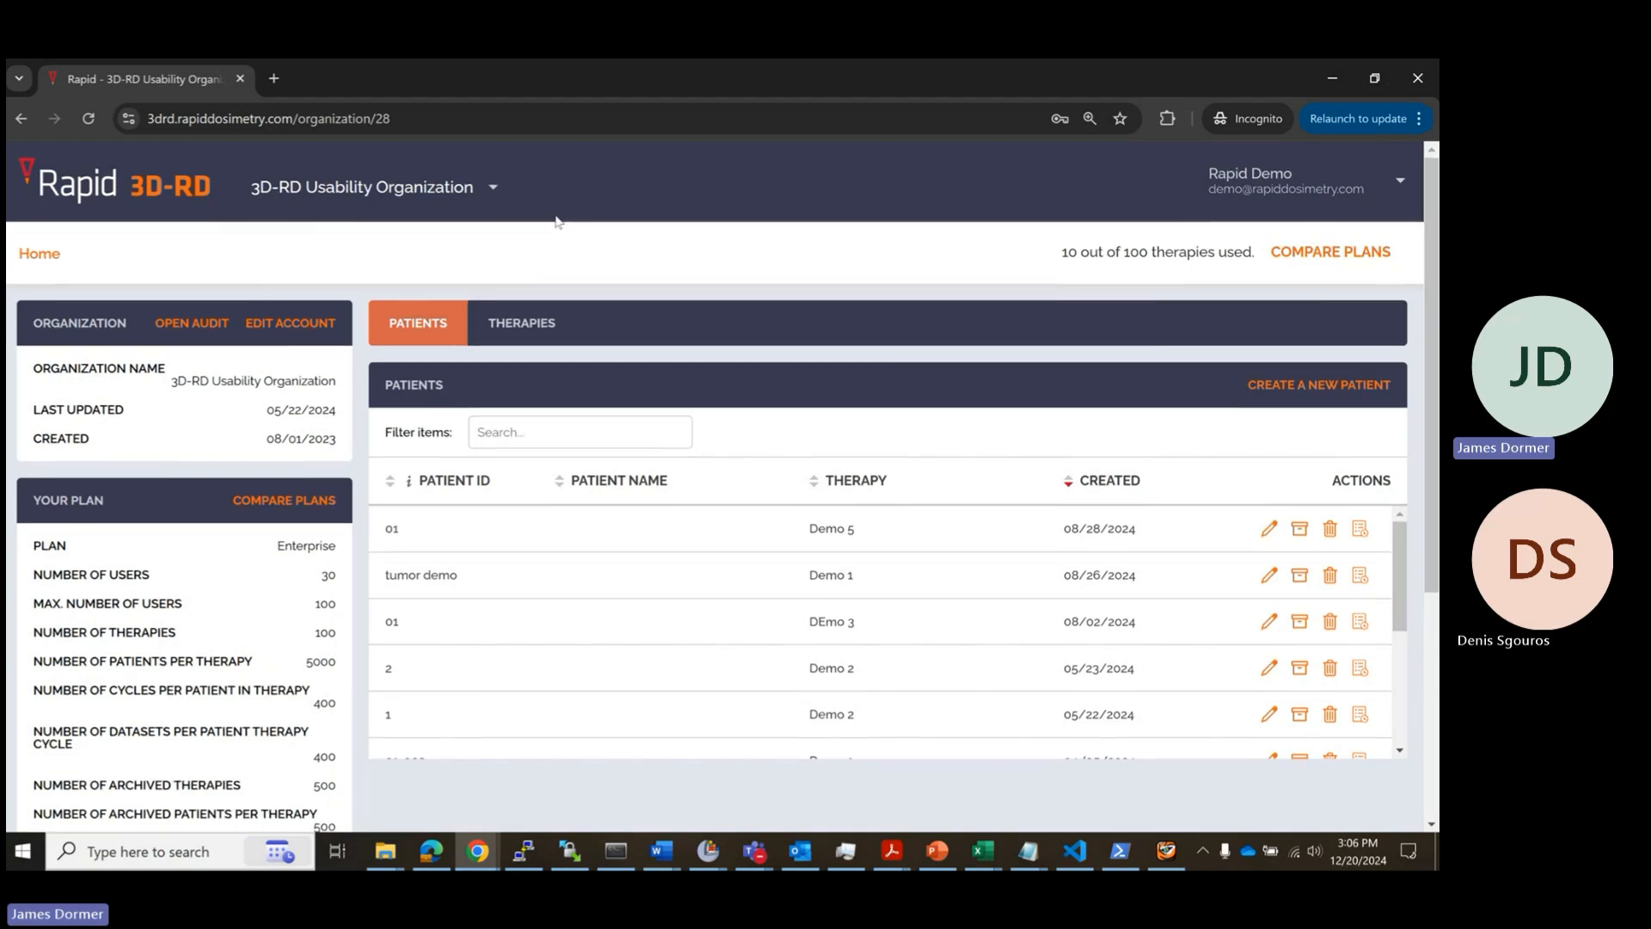
scroll(542, 228, "down", 2)
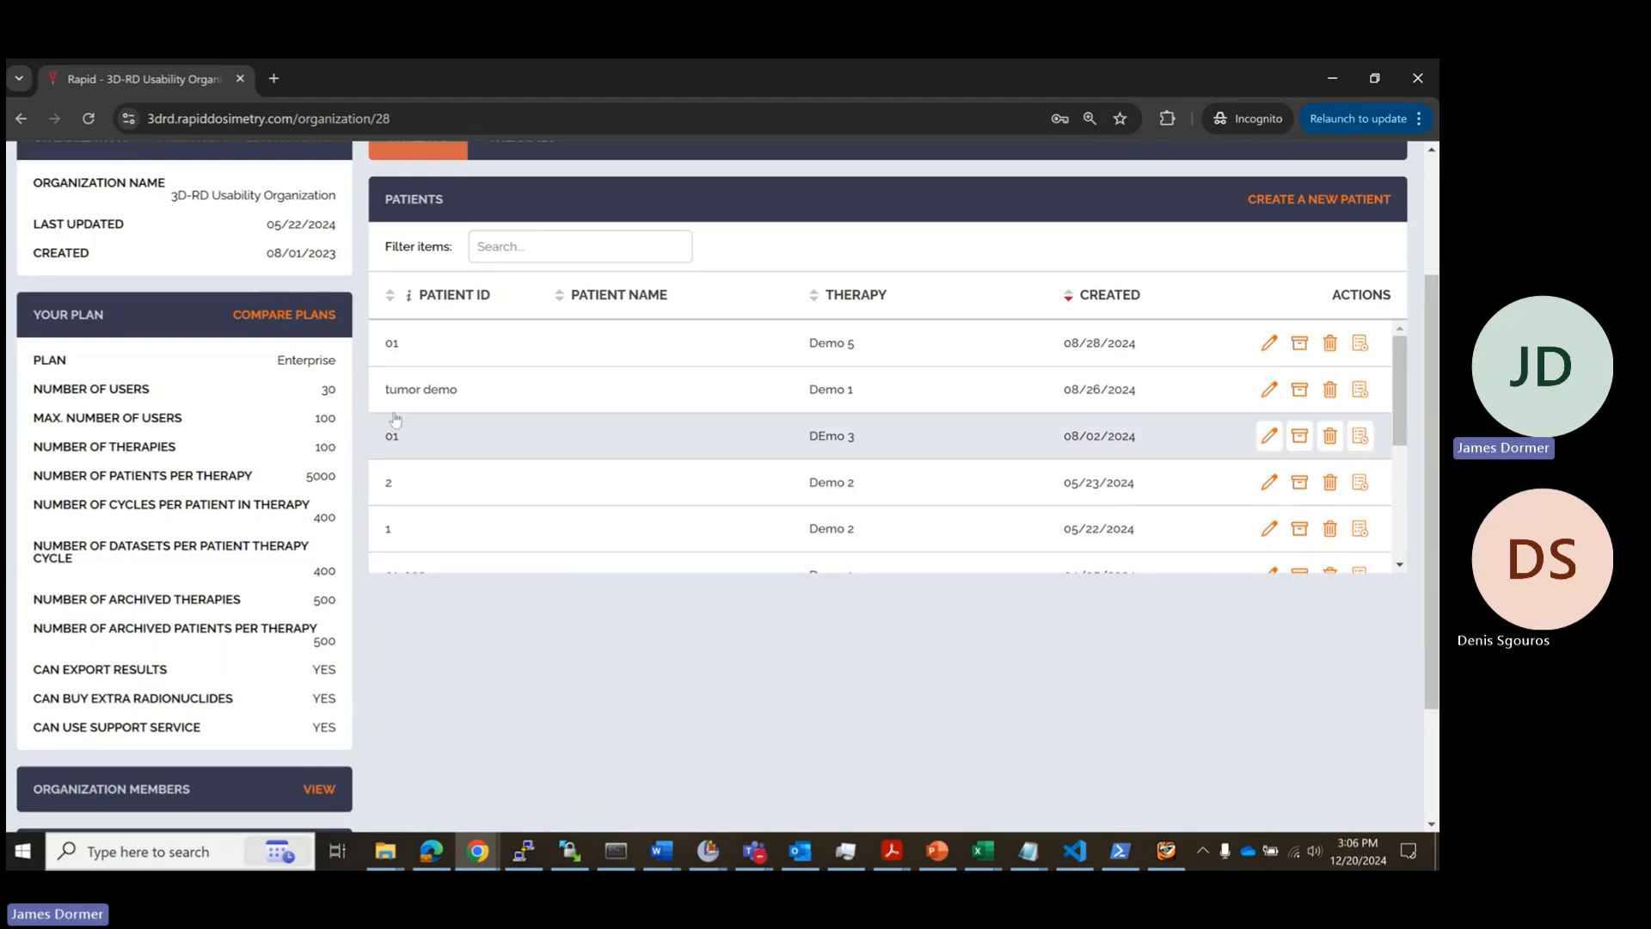
scroll(395, 419, "down", 10)
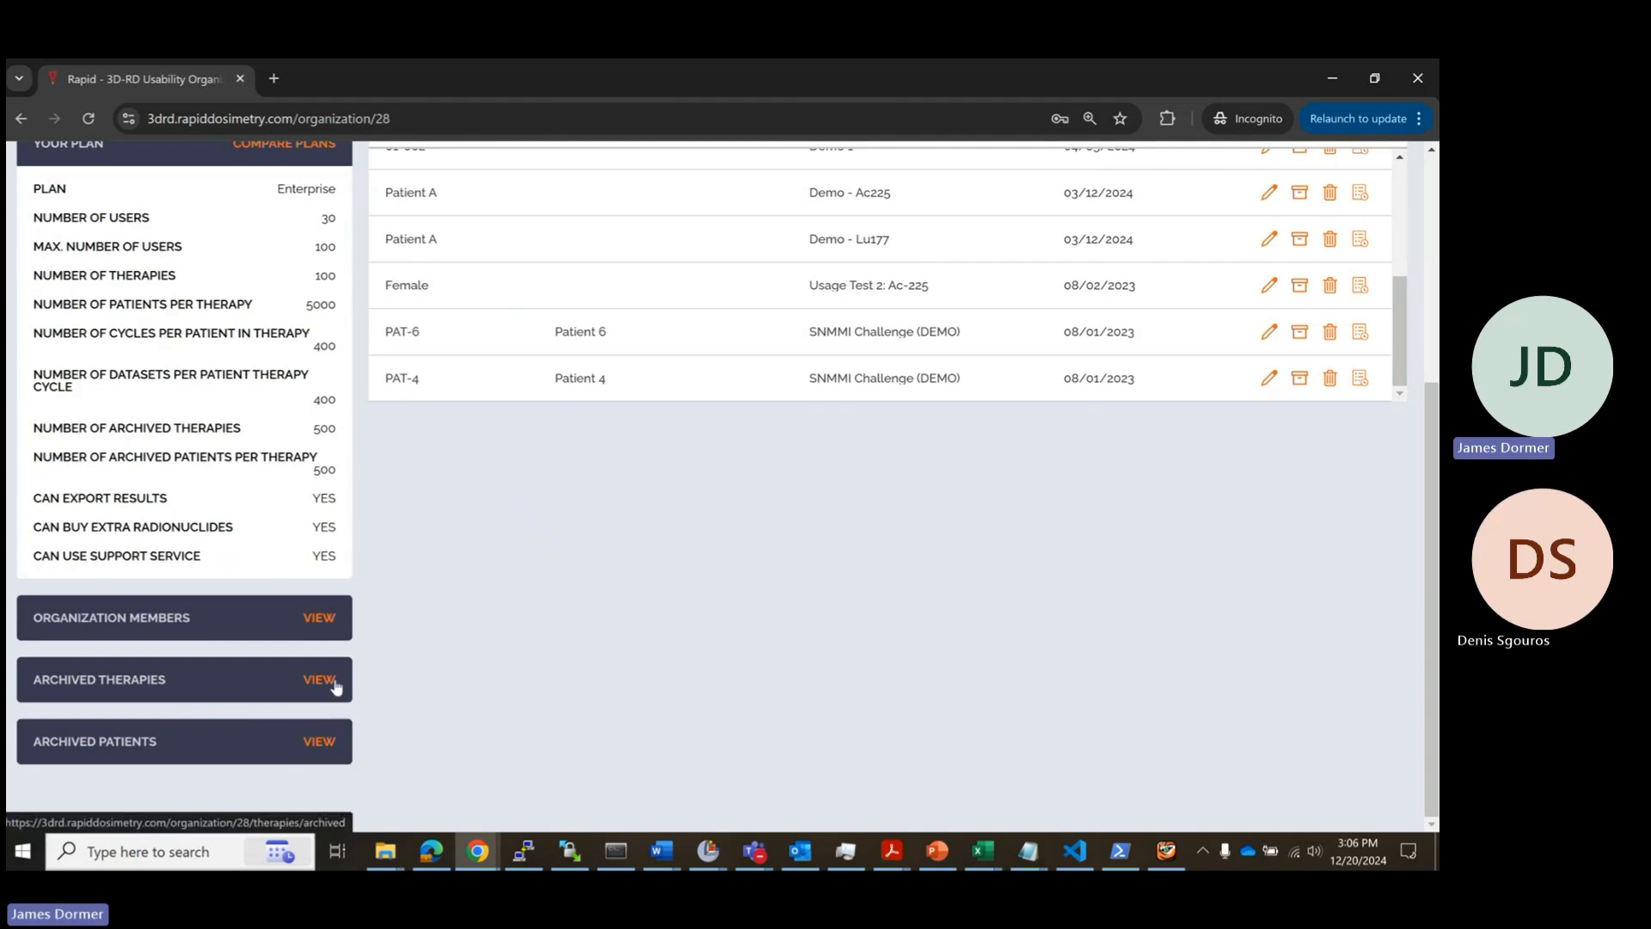
Step: View the organization members and the role choices for inviting a new member, and return to the organization home page
left_click(328, 619)
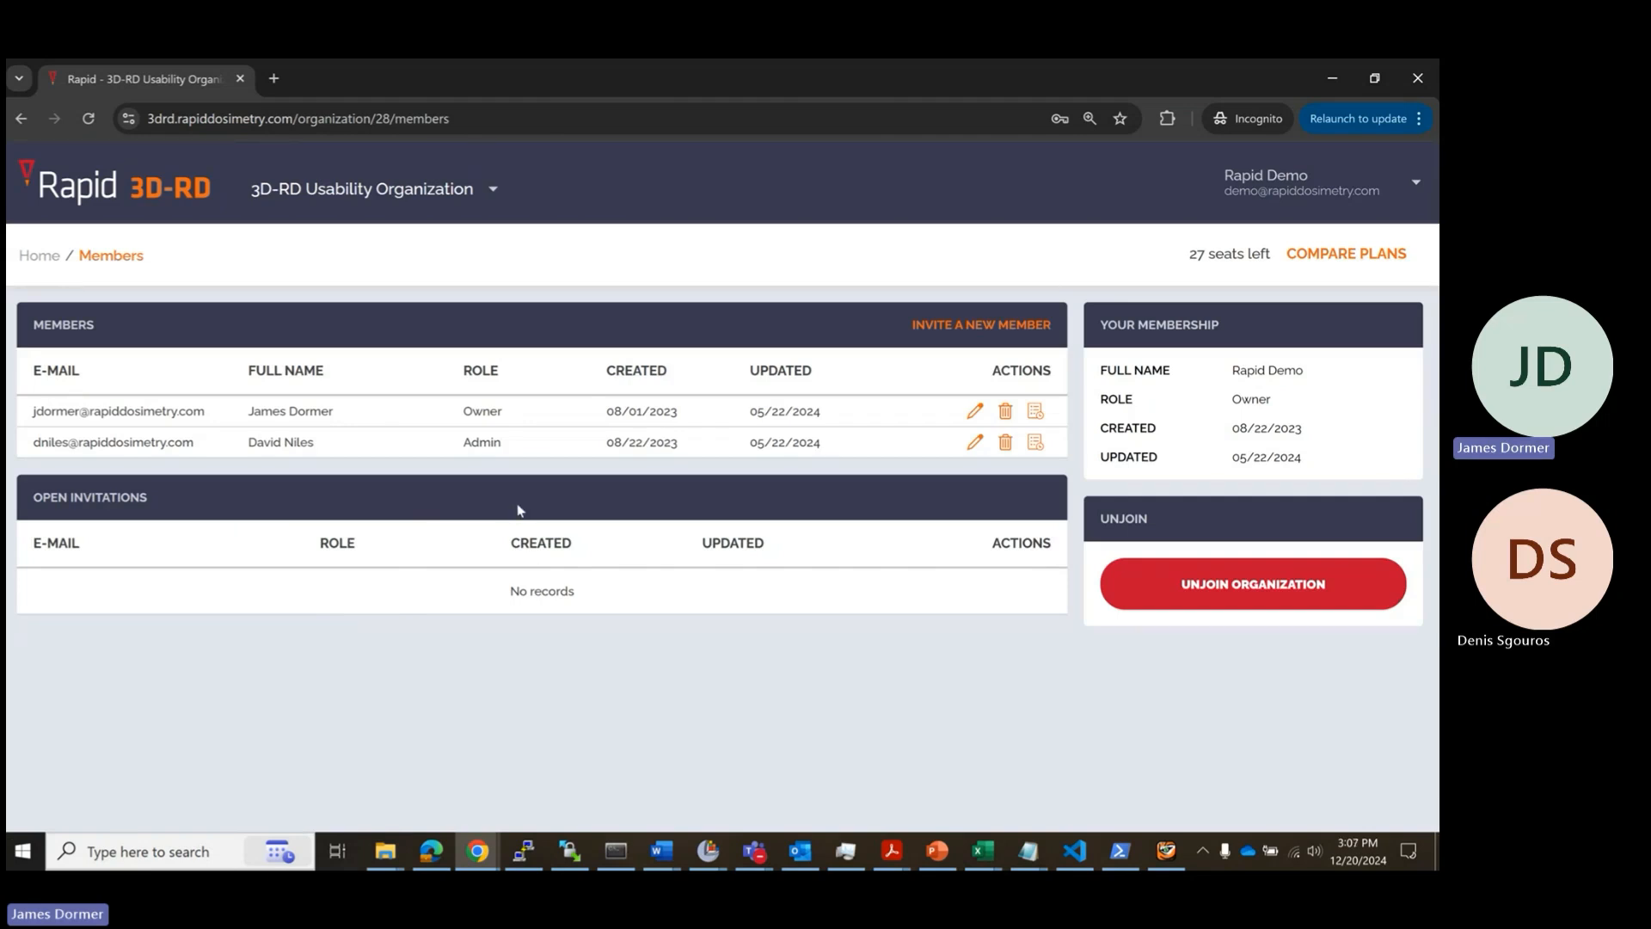
left_click(933, 329)
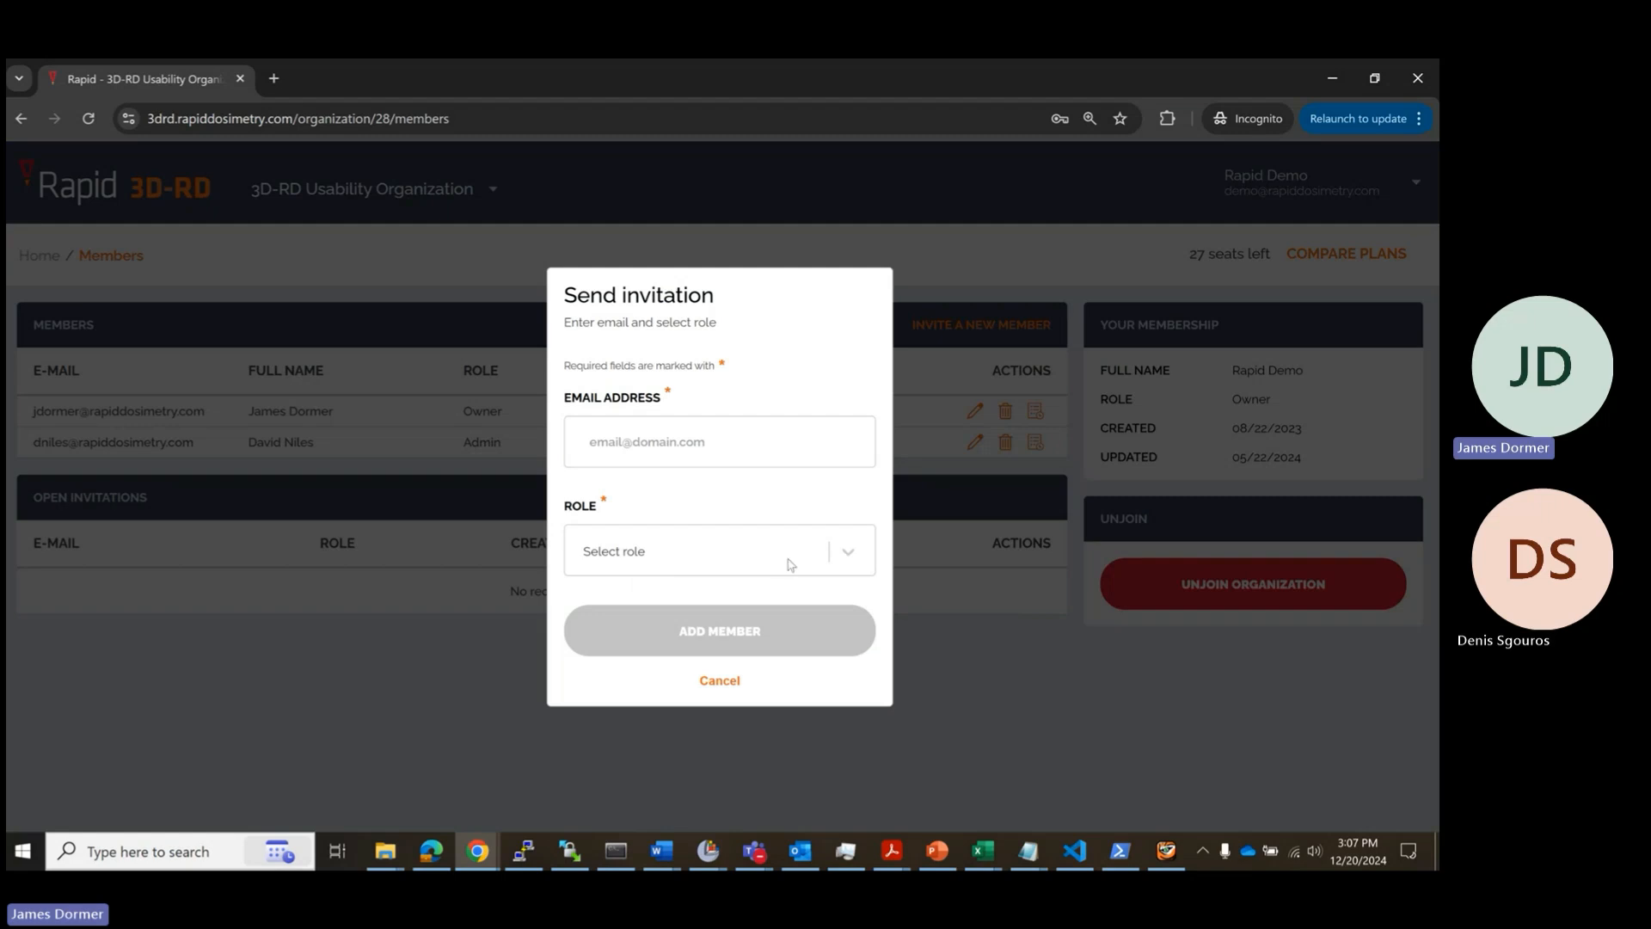
left_click(861, 556)
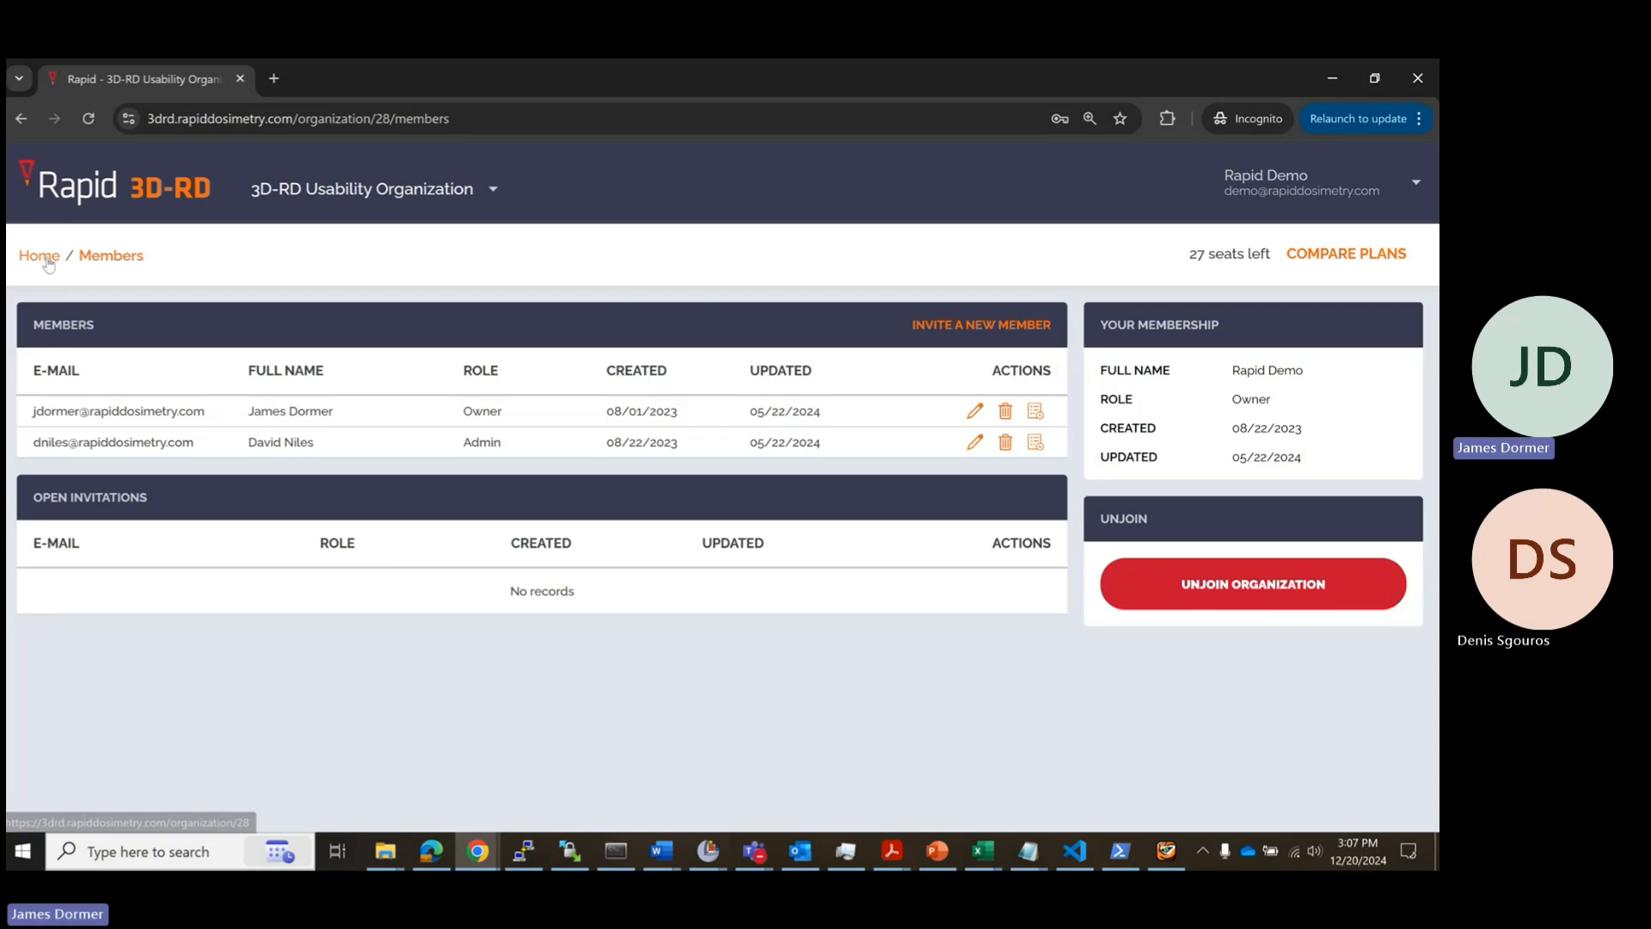
left_click(45, 260)
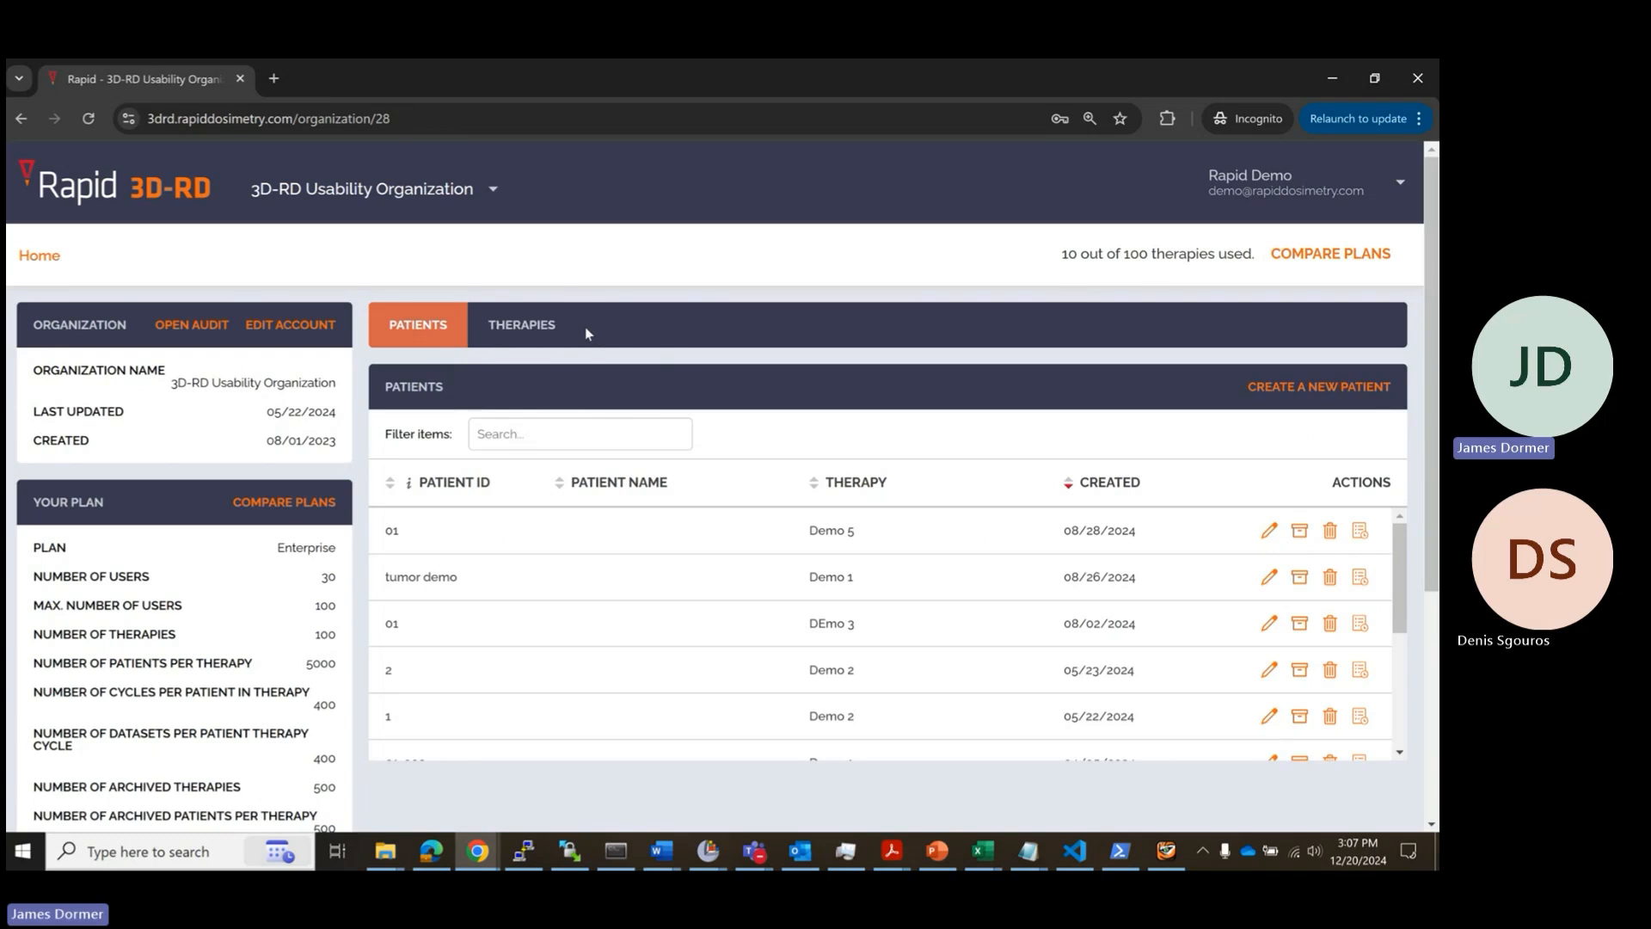
Step: Create a new therapy named Lu177 Dose Demo and choose to add its therapy profile now
left_click(542, 339)
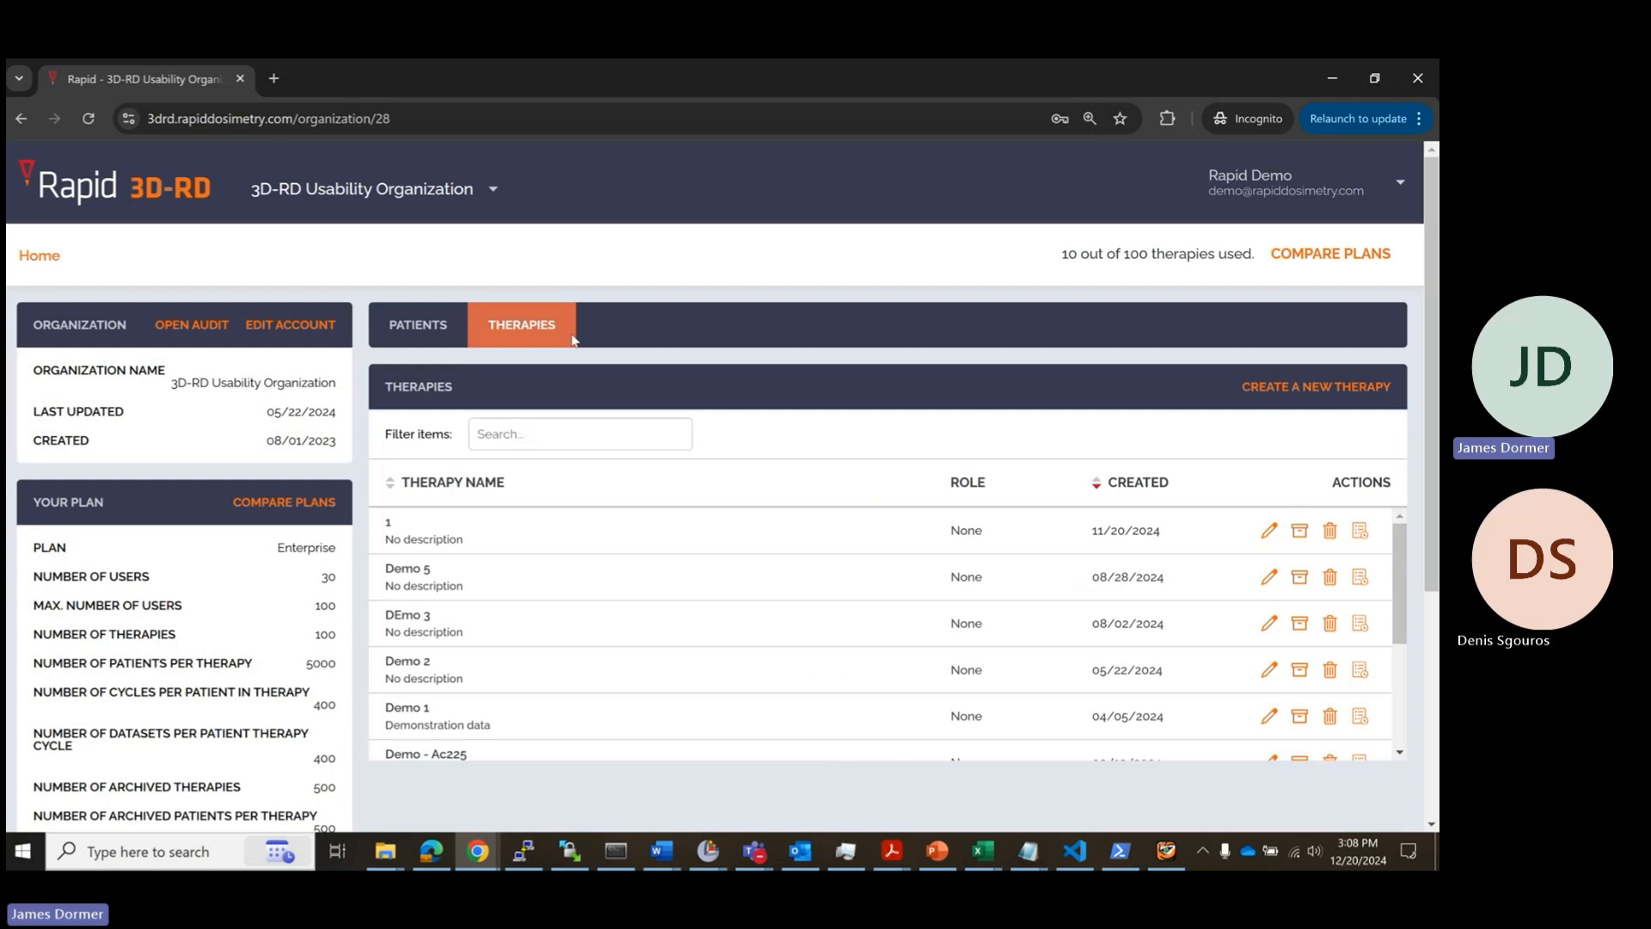
left_click(1271, 389)
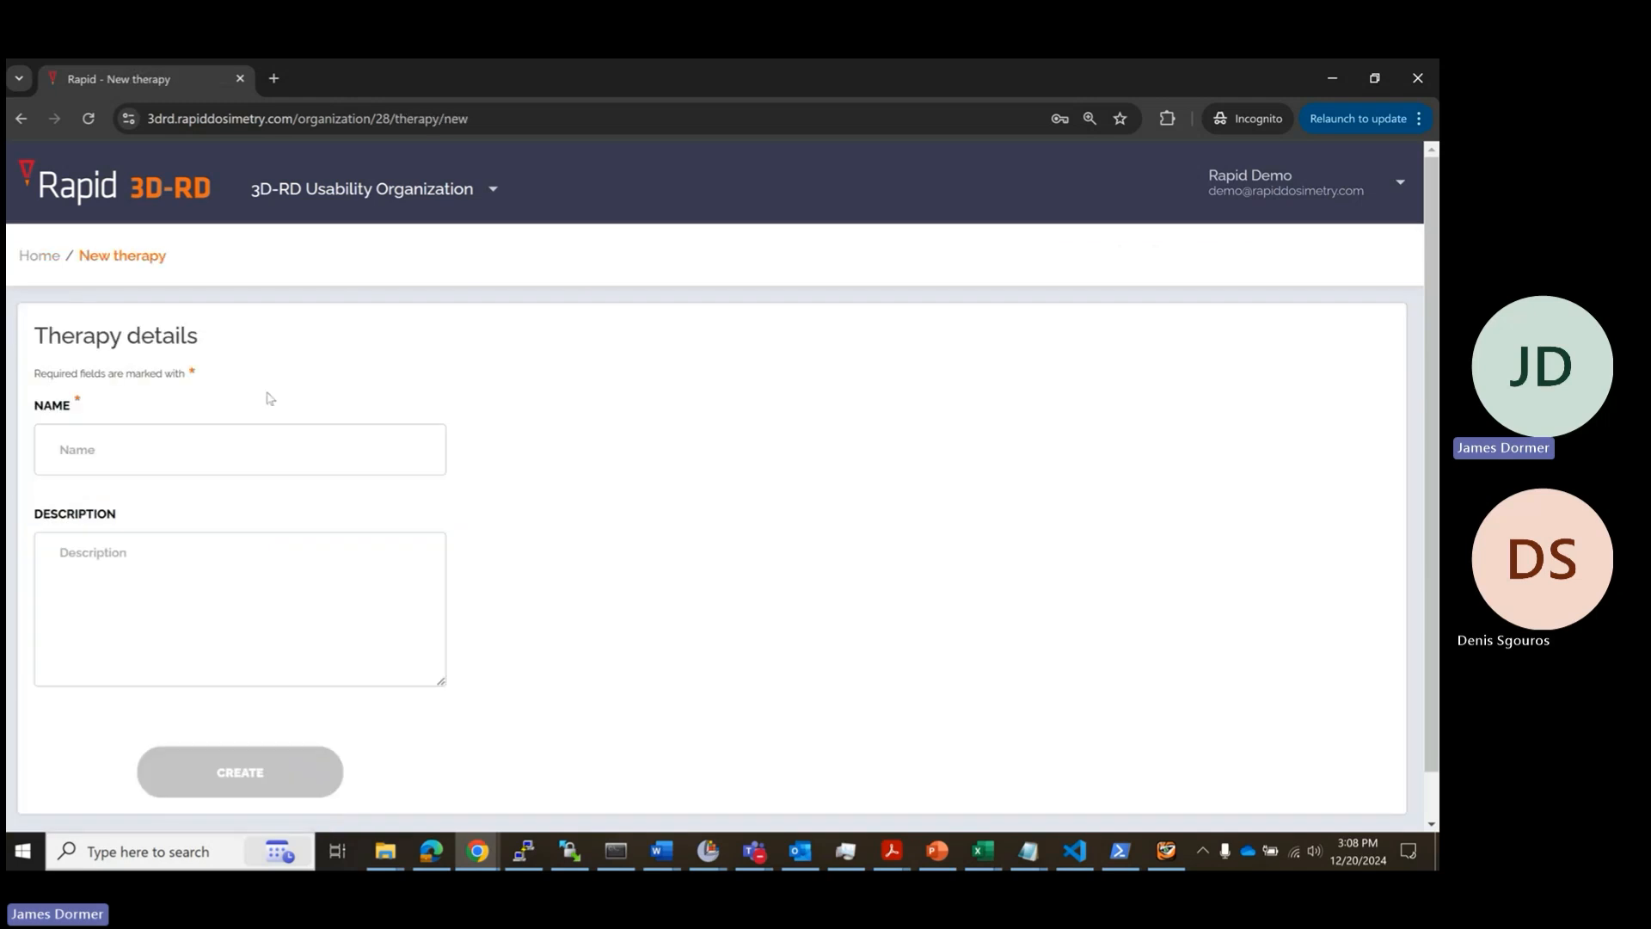
left_click(172, 446)
type("Lu")
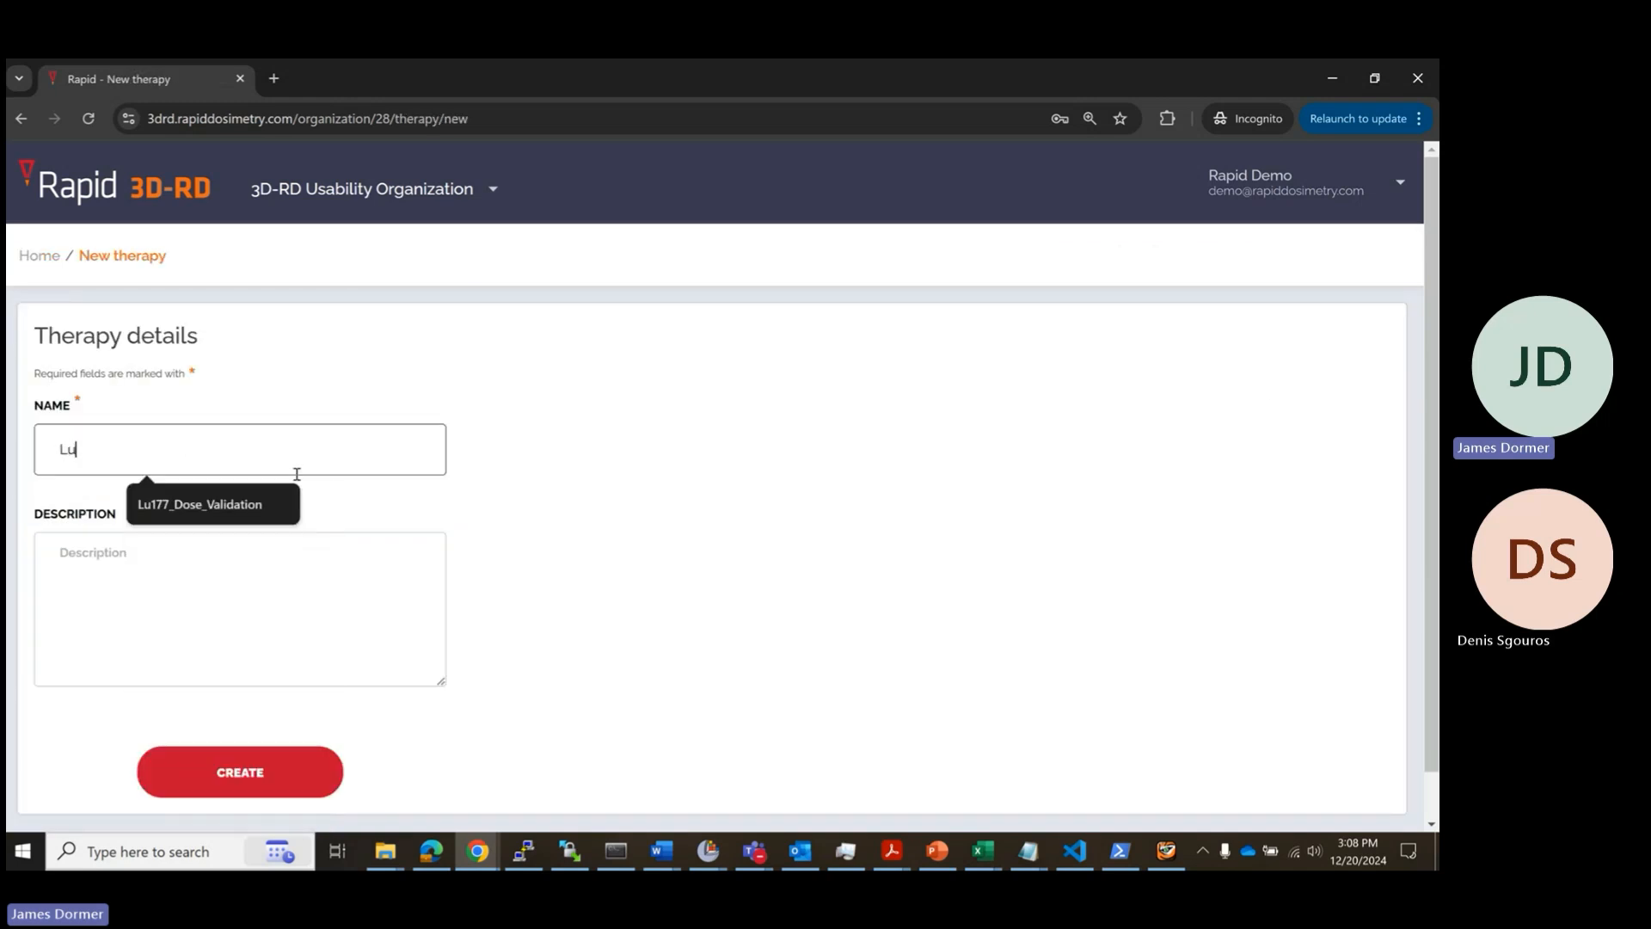
type("177")
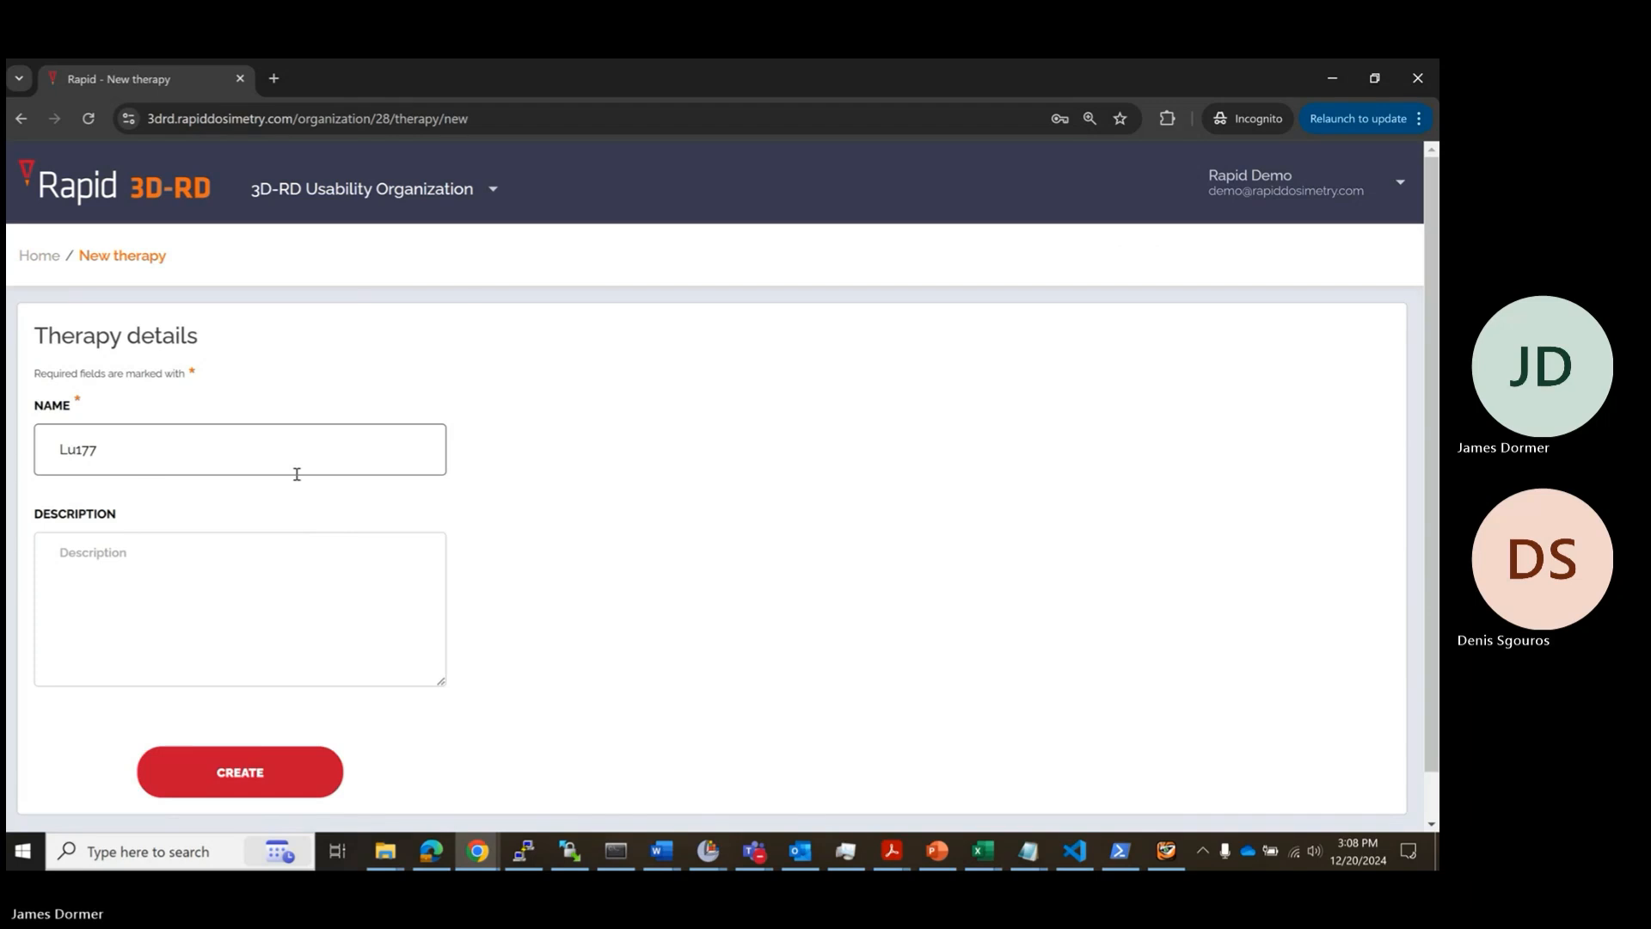
type(" Dose Demo")
left_click(267, 769)
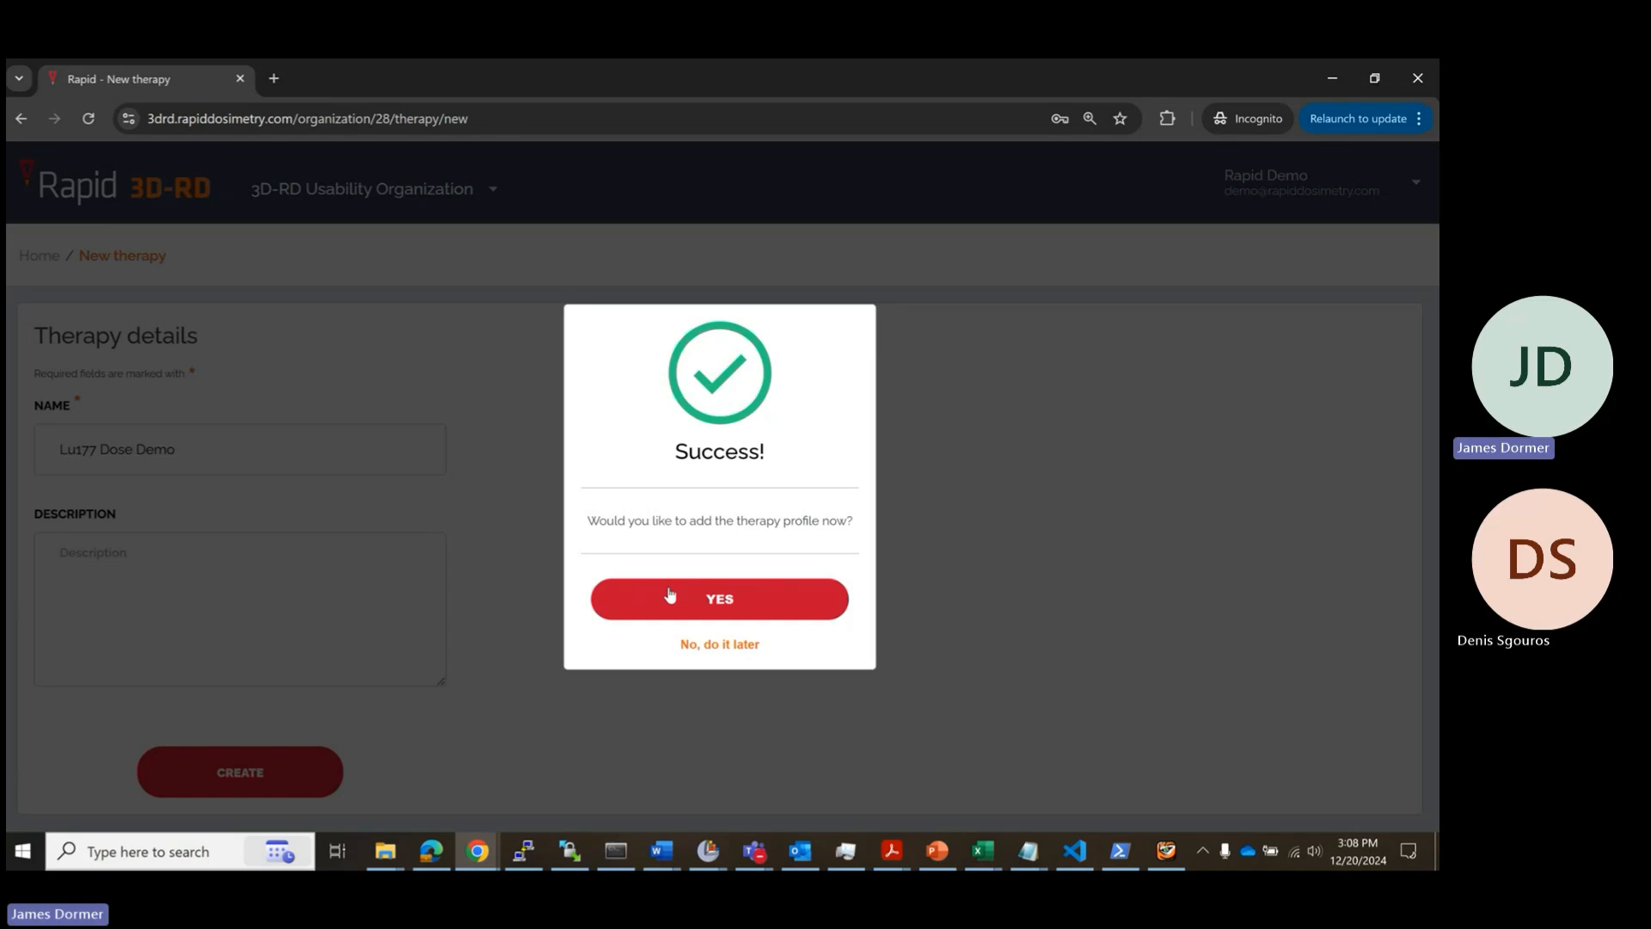
left_click(670, 595)
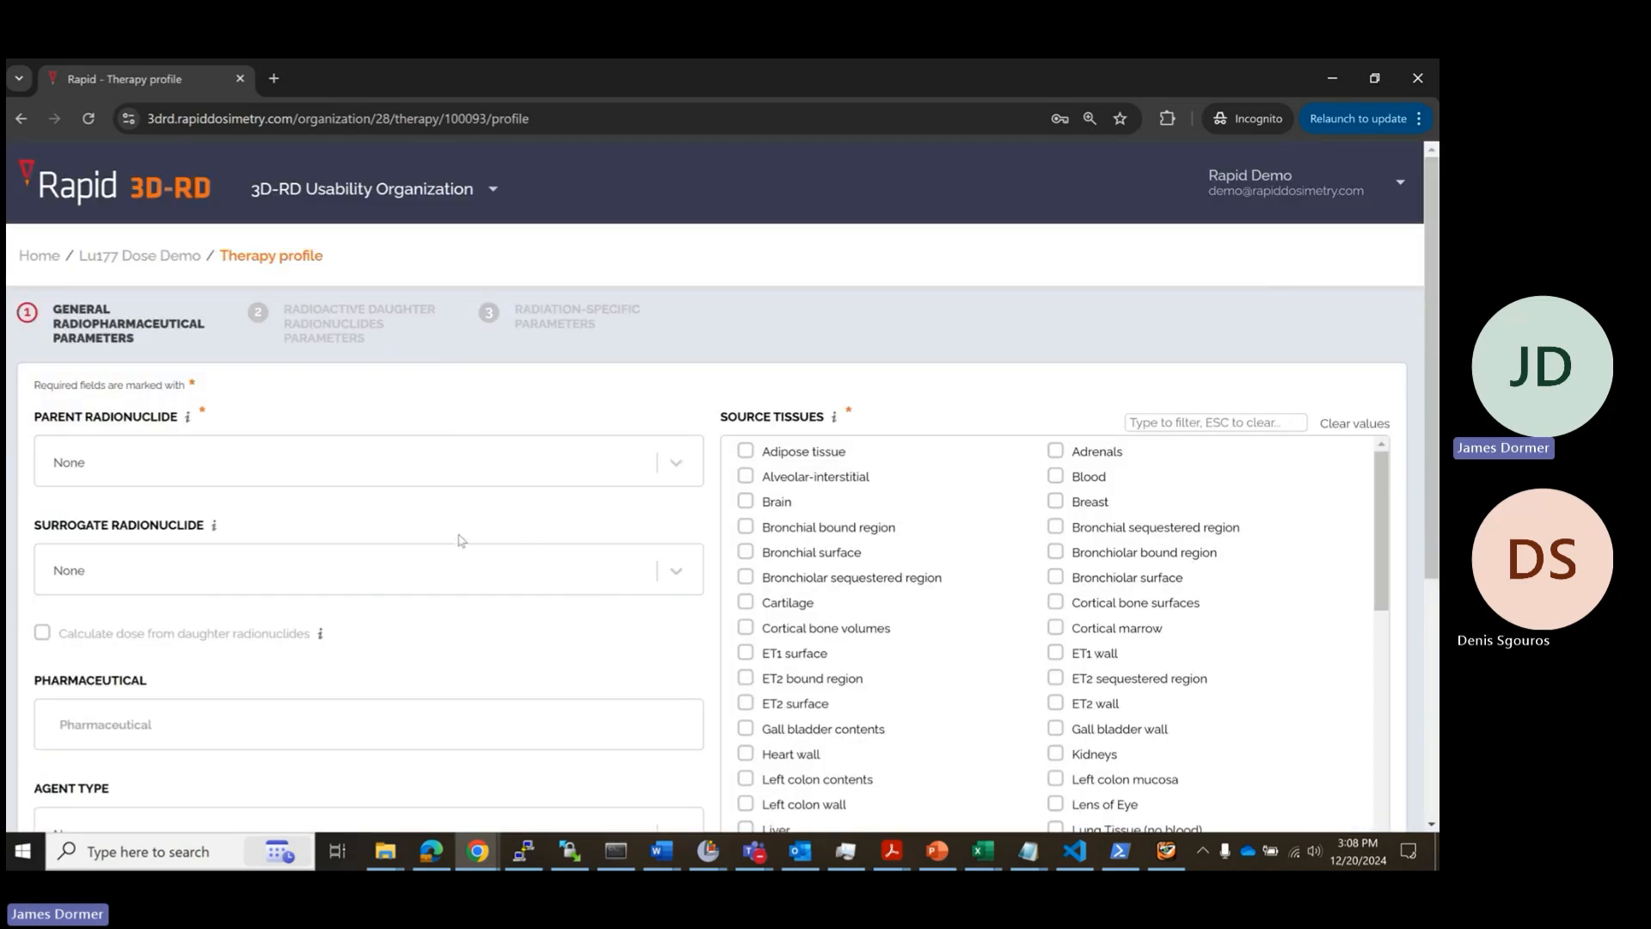
scroll(447, 409, "down", 1)
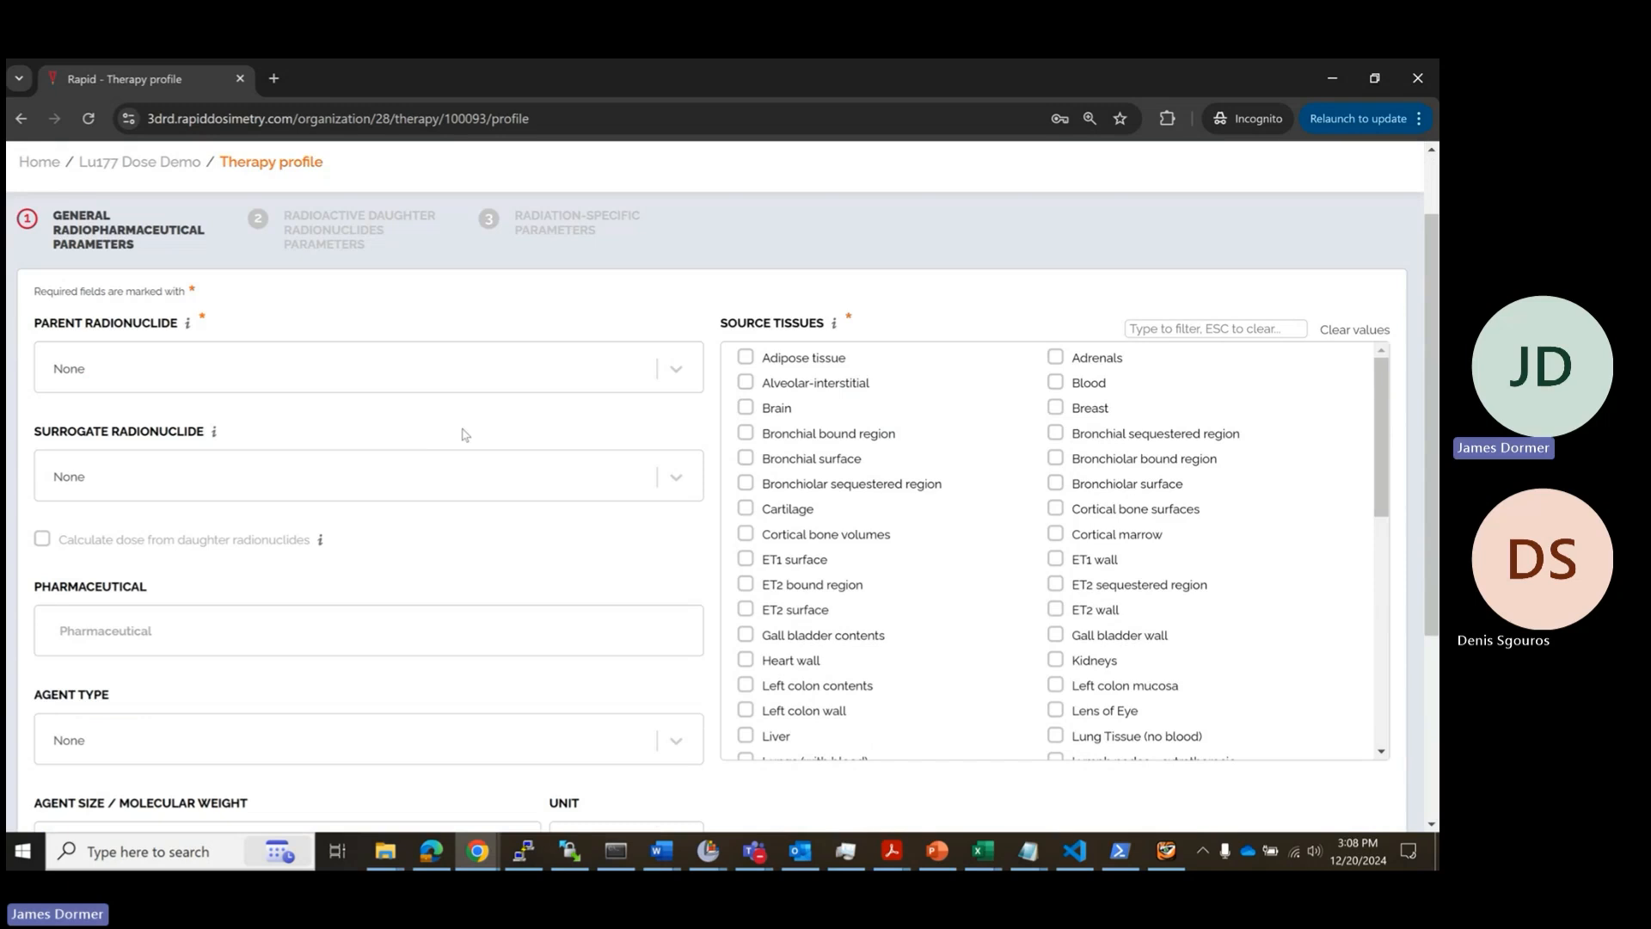
left_click(339, 482)
left_click(355, 435)
left_click(317, 365)
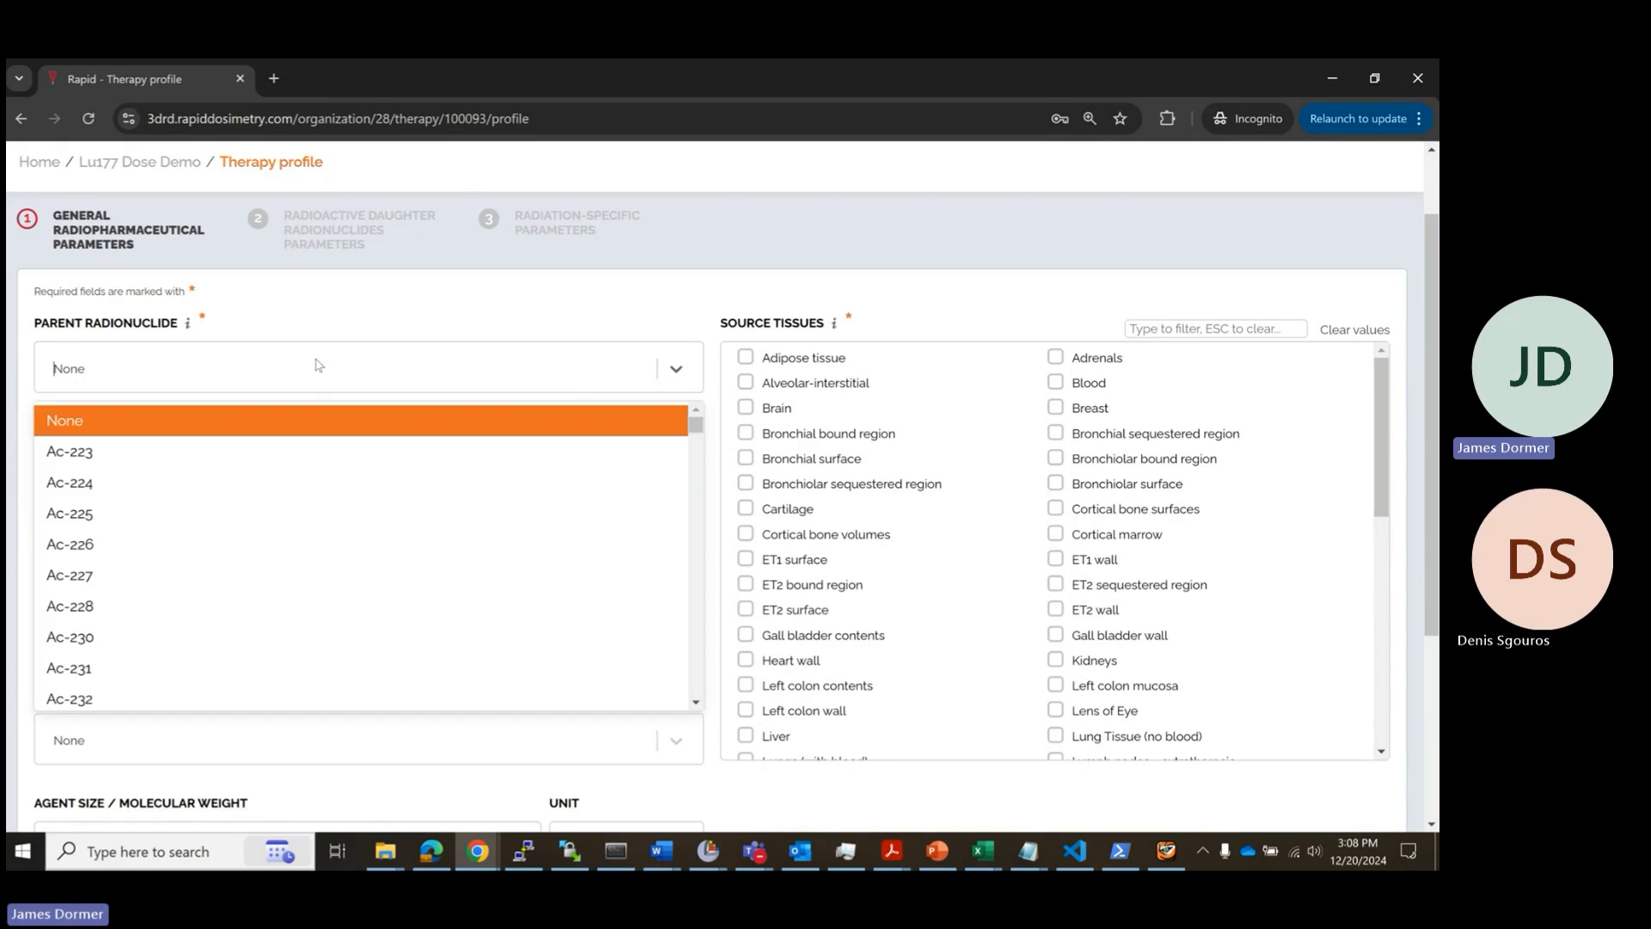
left_click(318, 366)
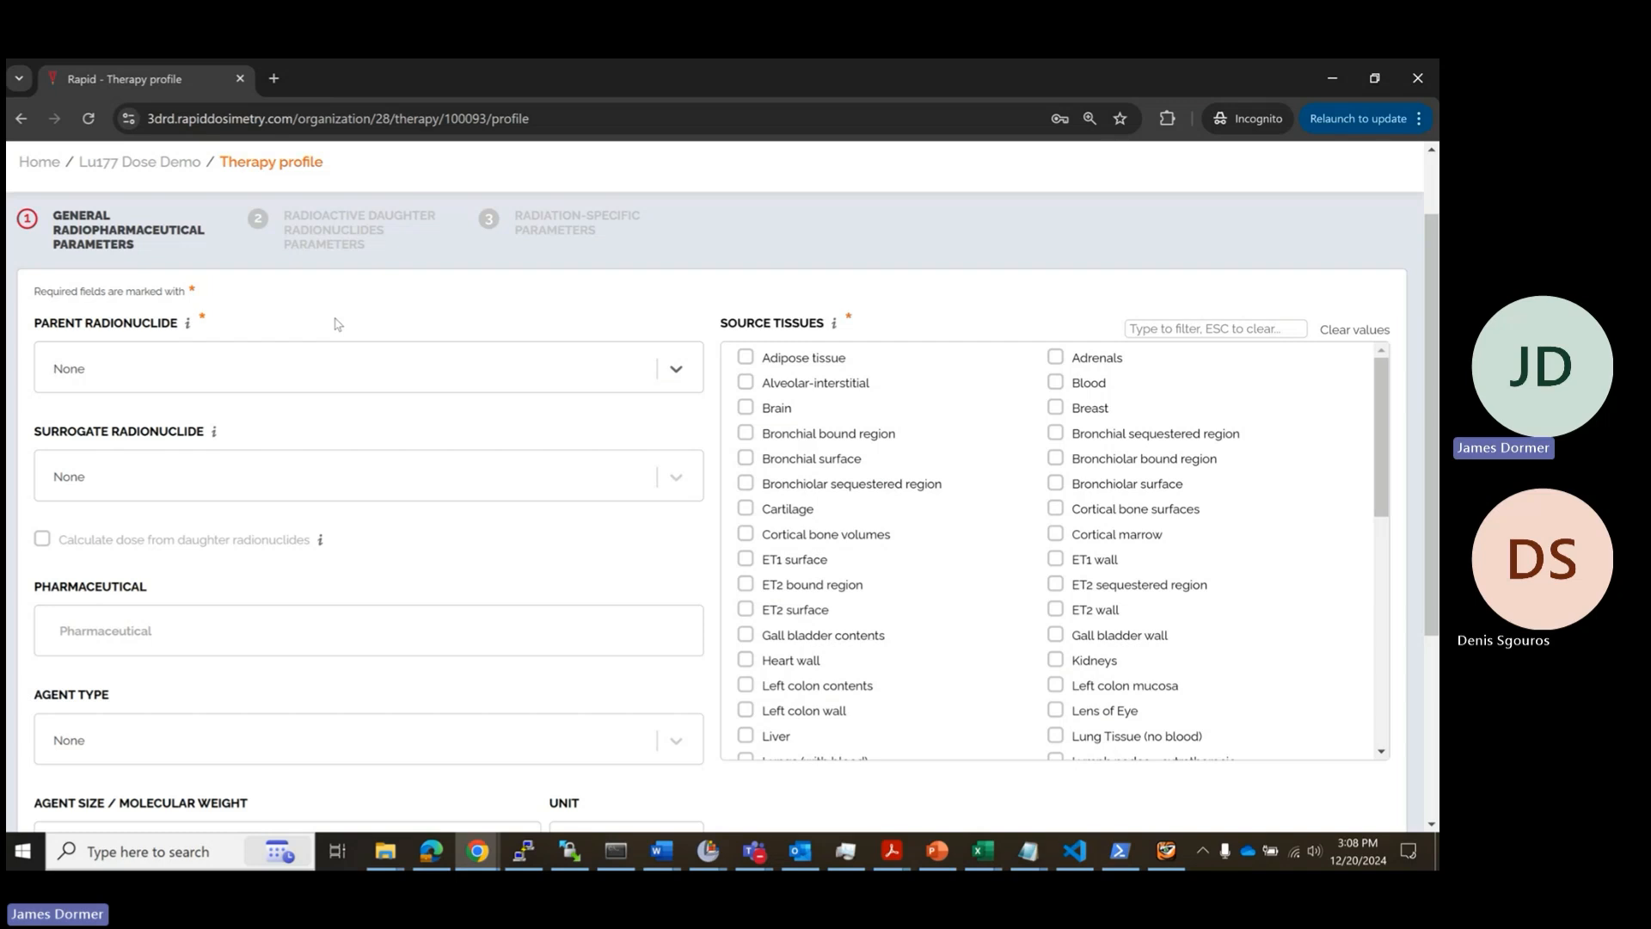
Step: Try Cu-64 as the surrogate radionuclide with Cu-67 as the parent radionuclide, and clear both selections
left_click(344, 477)
scroll(297, 550, "down", 3)
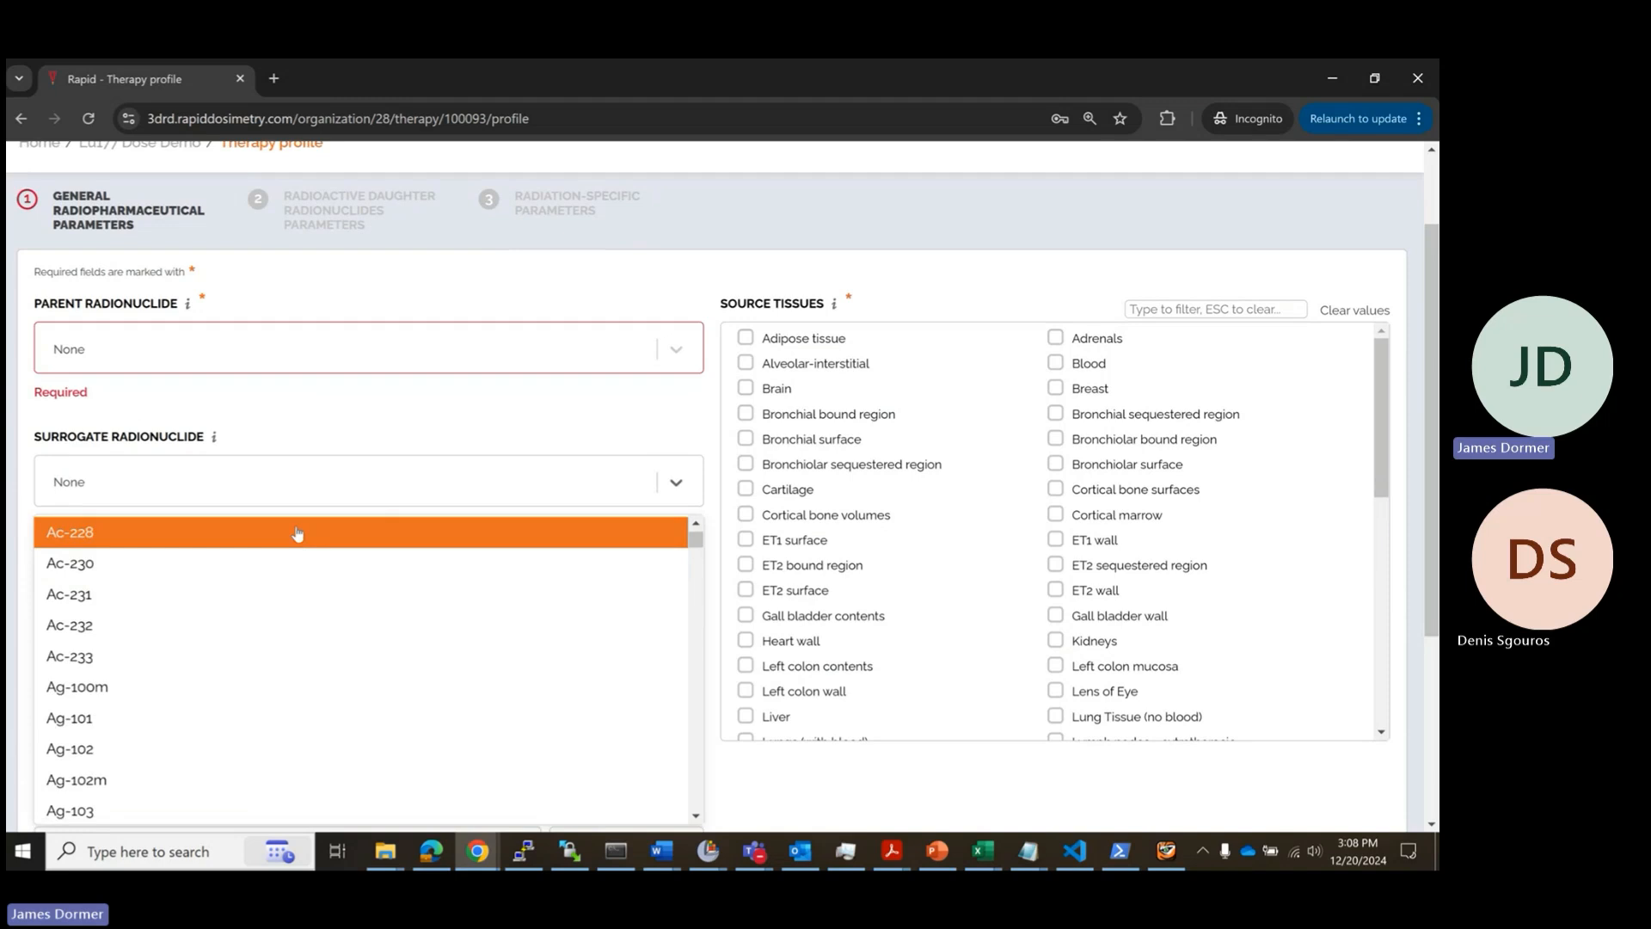
type("Cu")
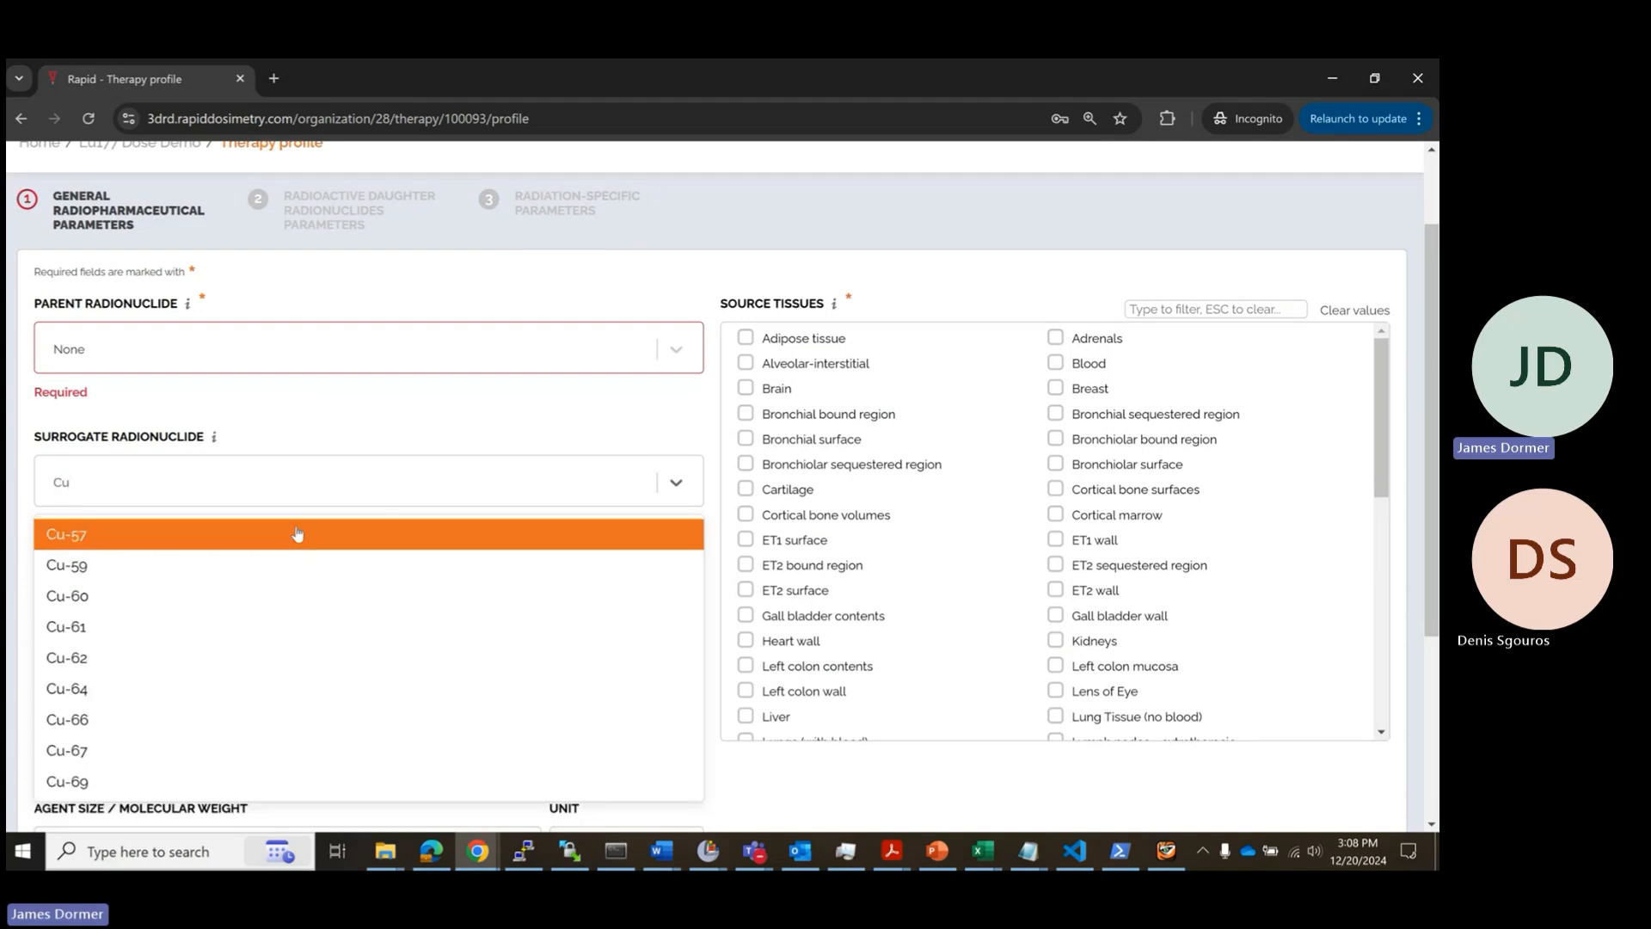
left_click(189, 690)
left_click(267, 346)
type("Cu67")
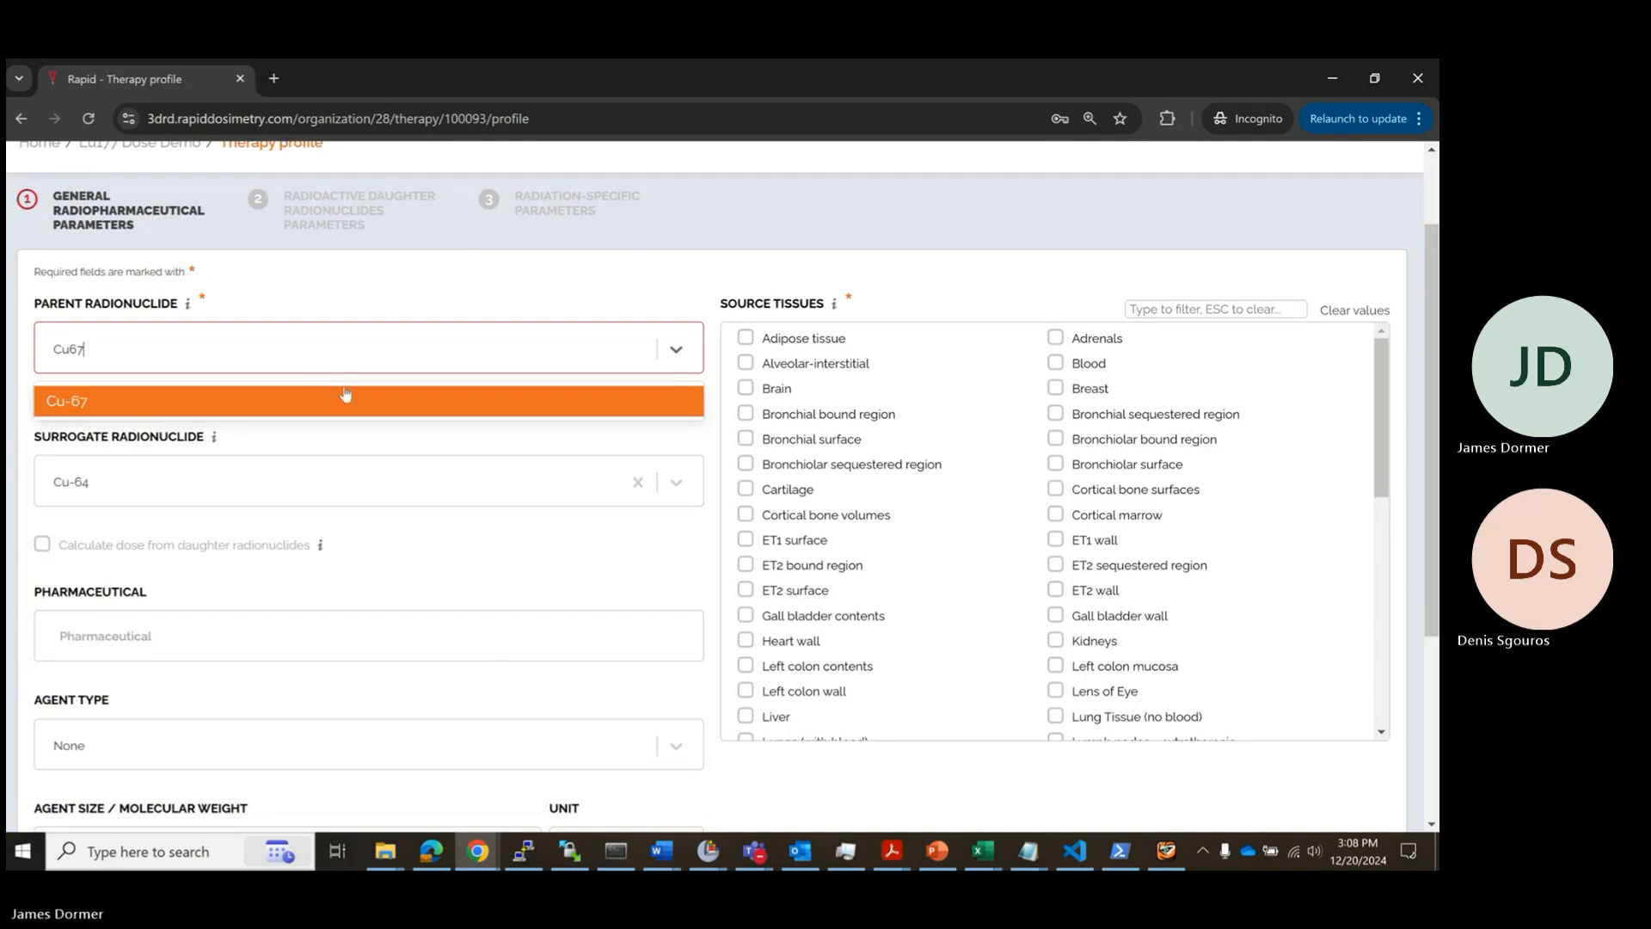
left_click(344, 401)
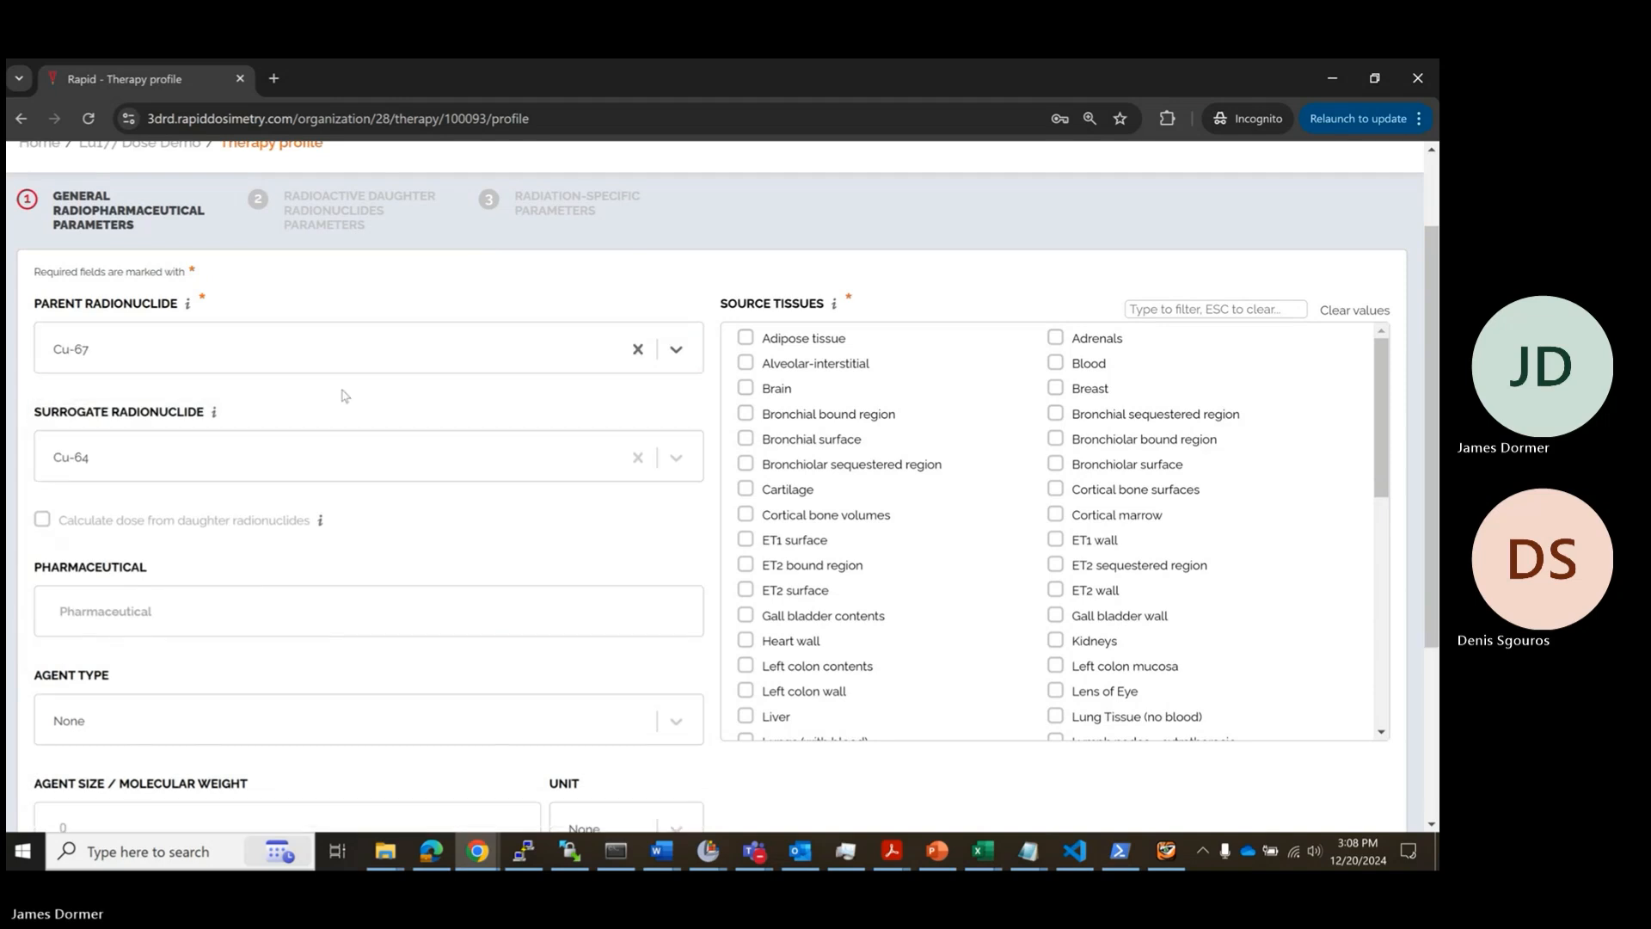
left_click(637, 457)
left_click(636, 350)
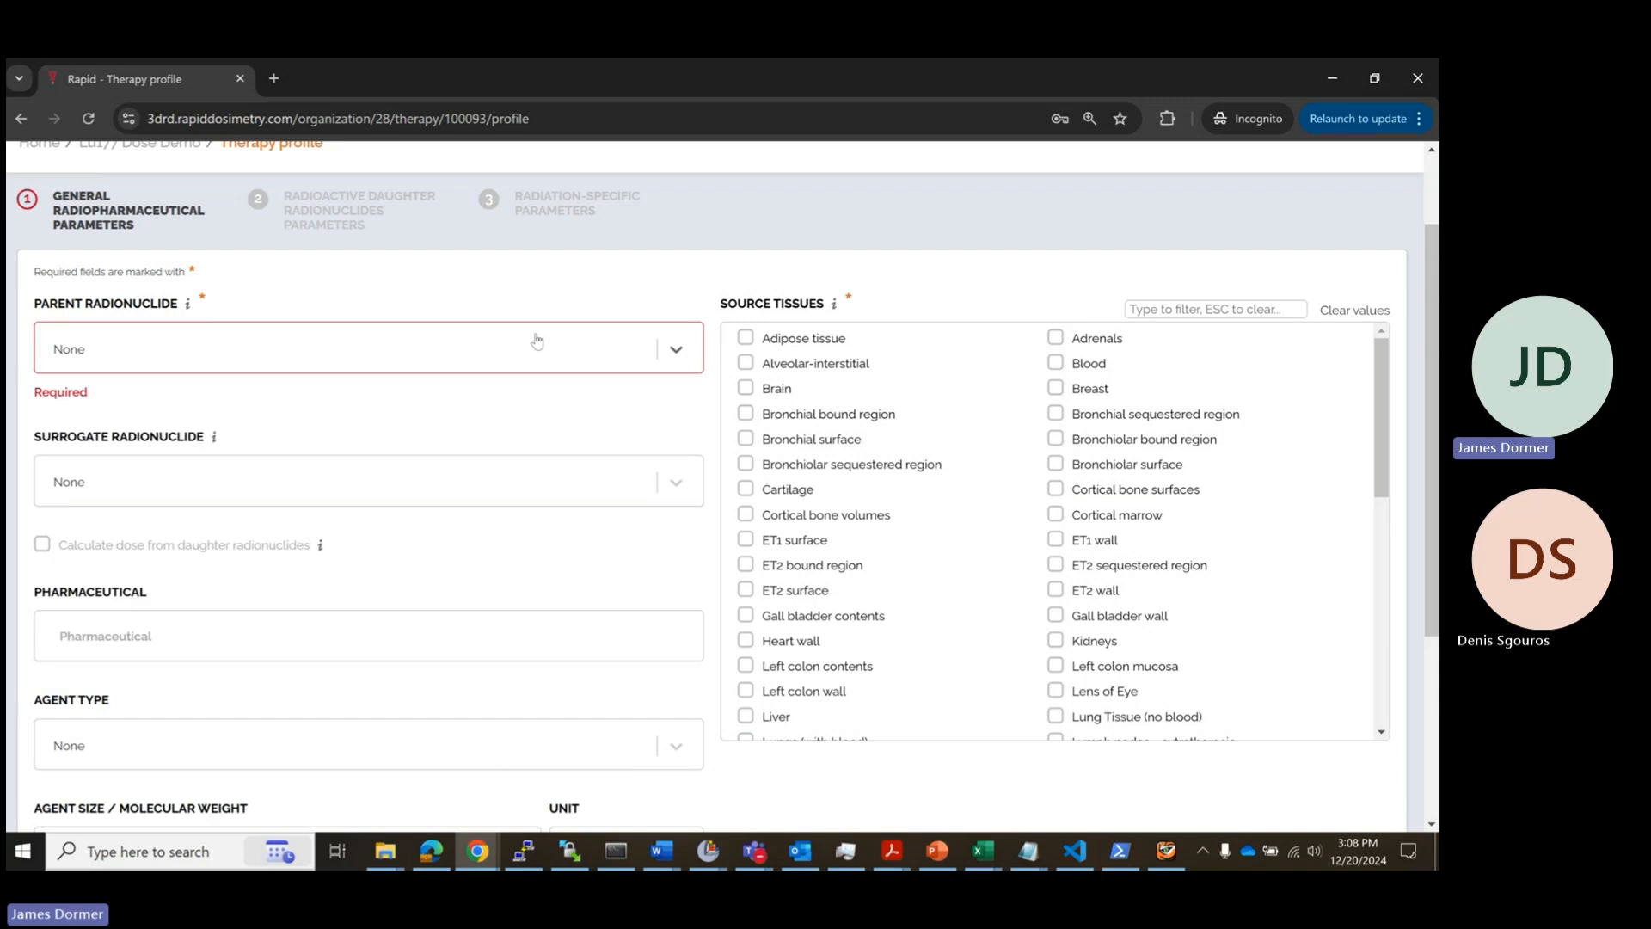
Step: Set the parent radionuclide of the therapy profile to Lu-177
left_click(535, 340)
type("Lu")
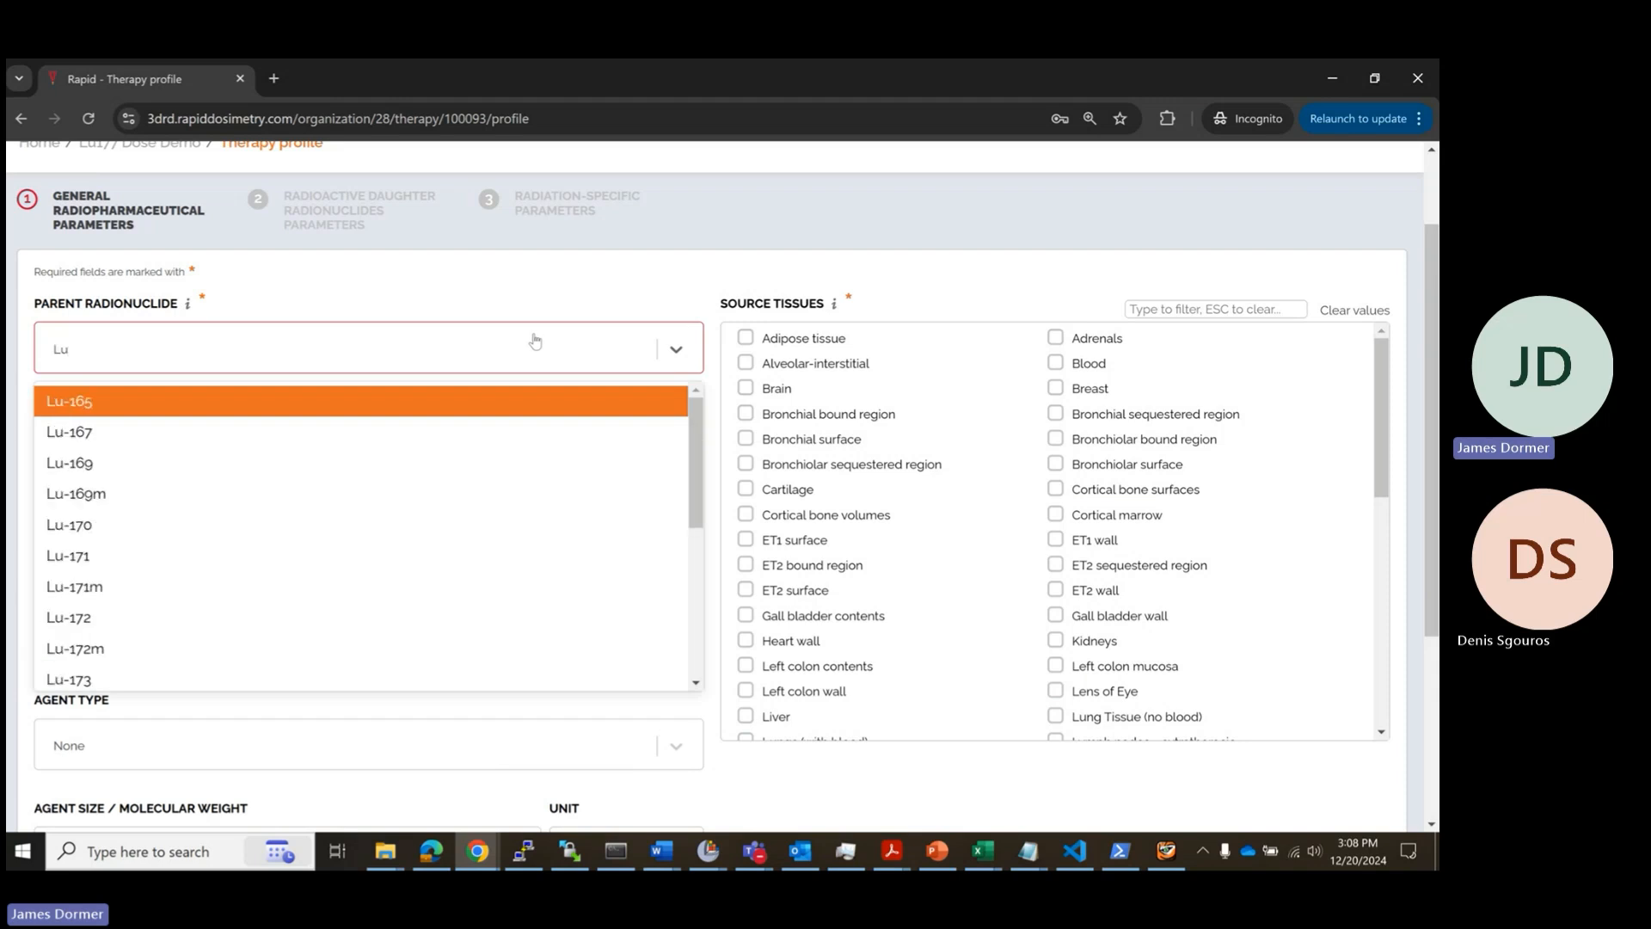
scroll(258, 559, "down", 3)
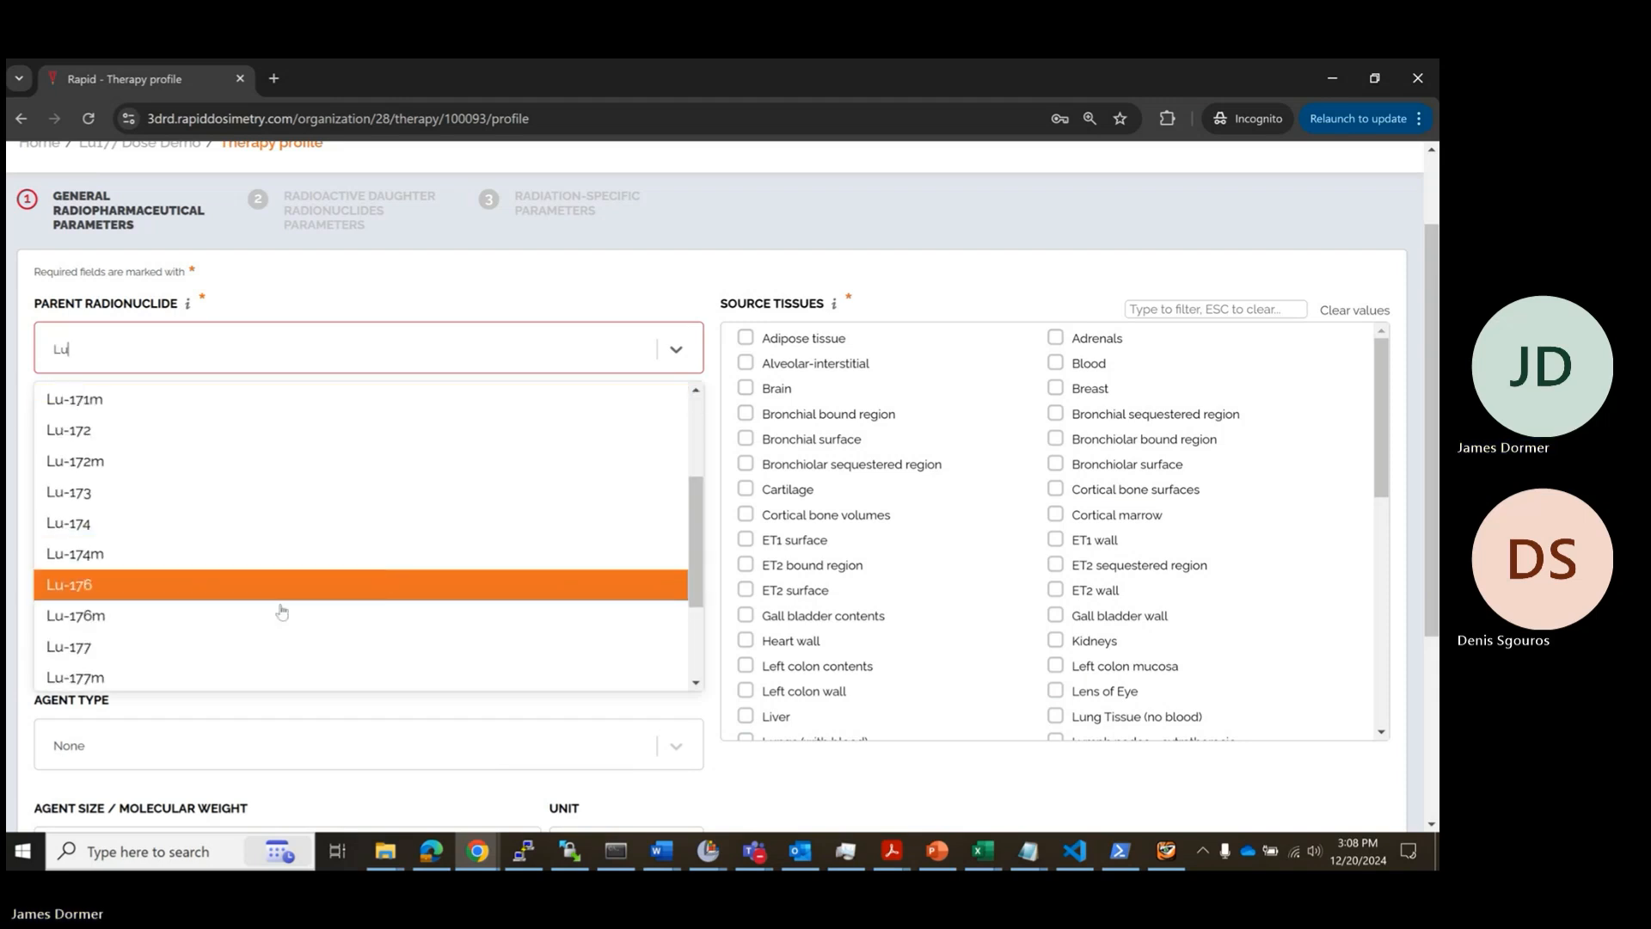
left_click(250, 648)
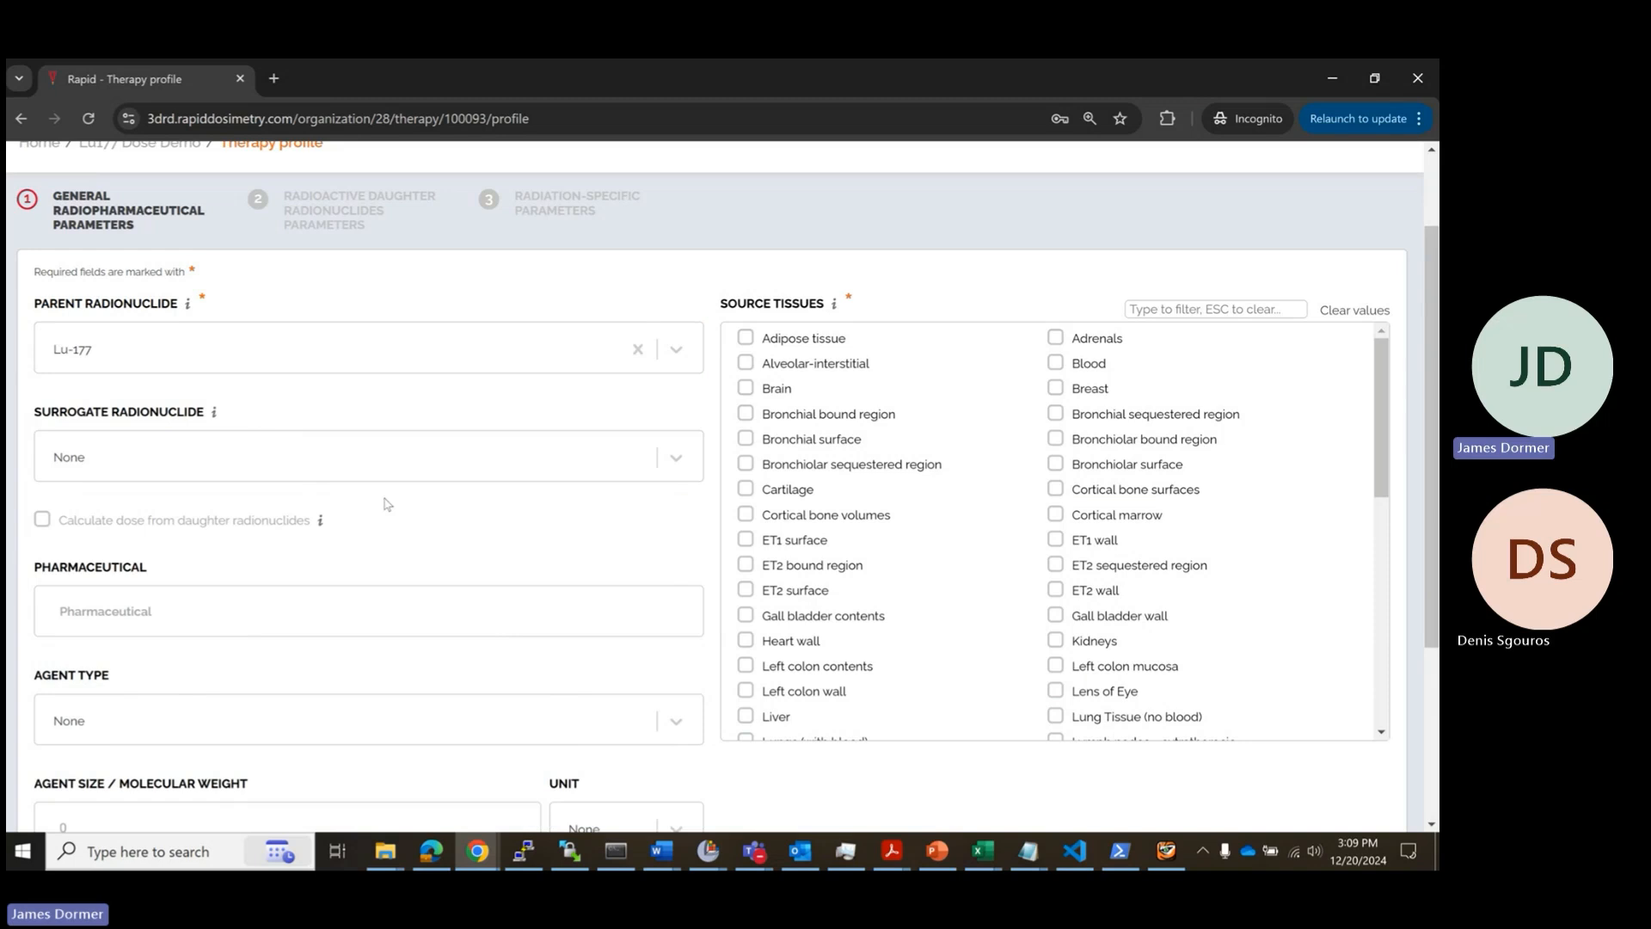
Step: Select kidneys, liver and spleen as the source tissues of the therapy profile
scroll(387, 503, "down", 1)
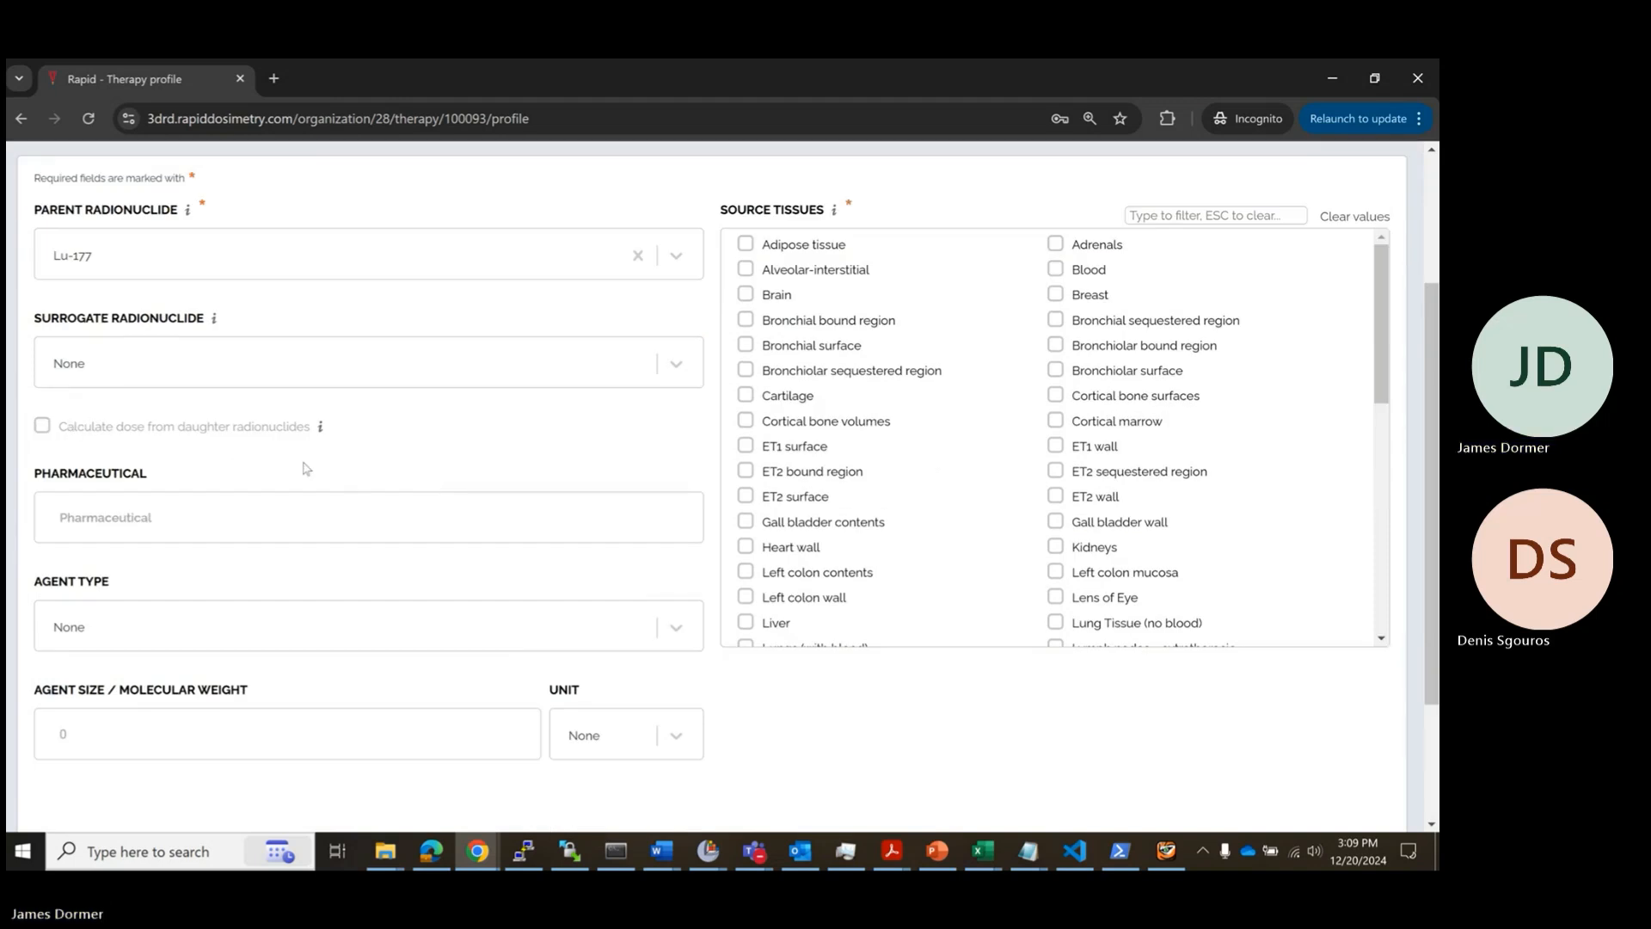
scroll(306, 468, "up", 1)
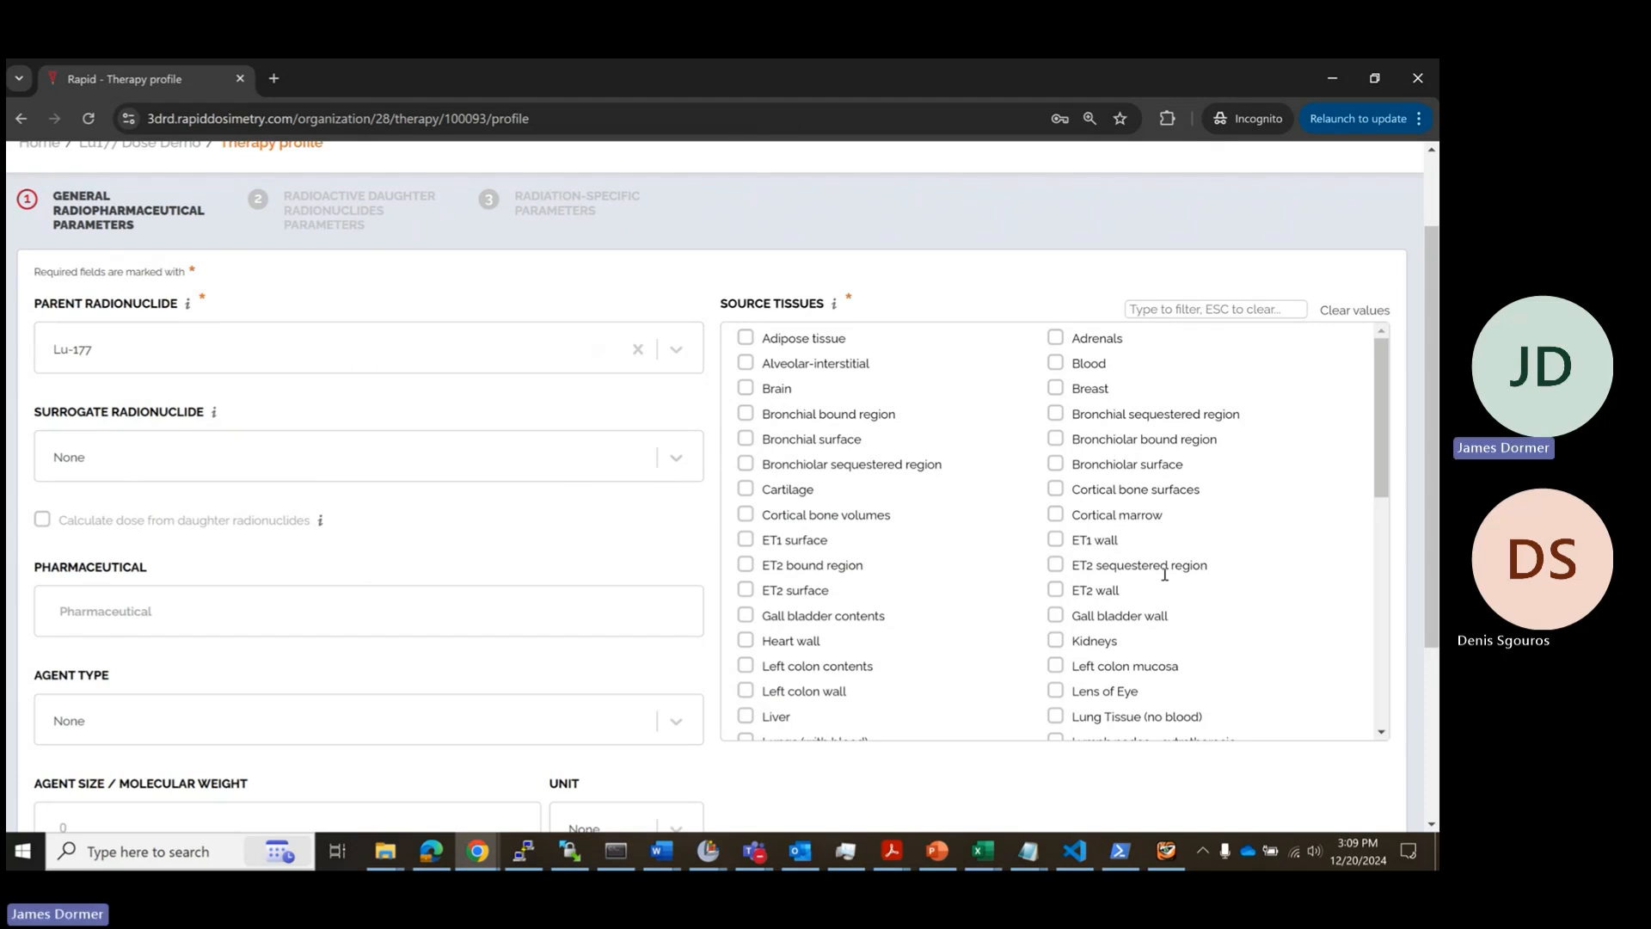
left_click(1056, 641)
scroll(976, 584, "down", 1)
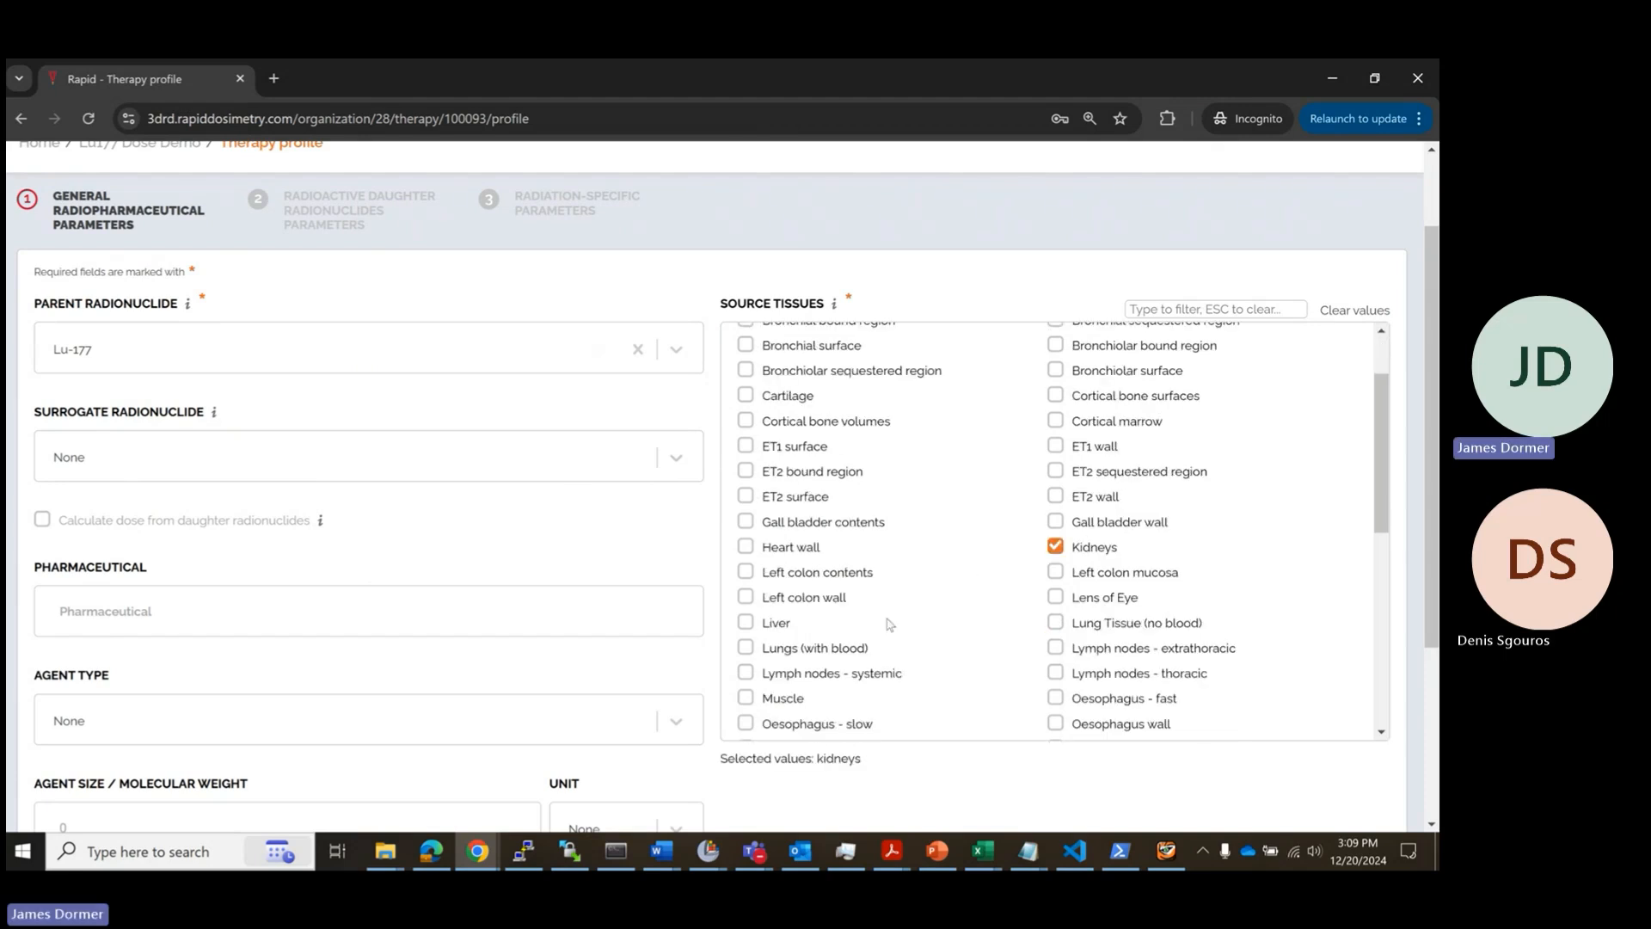
left_click(747, 623)
scroll(921, 581, "down", 1)
scroll(857, 655, "down", 1)
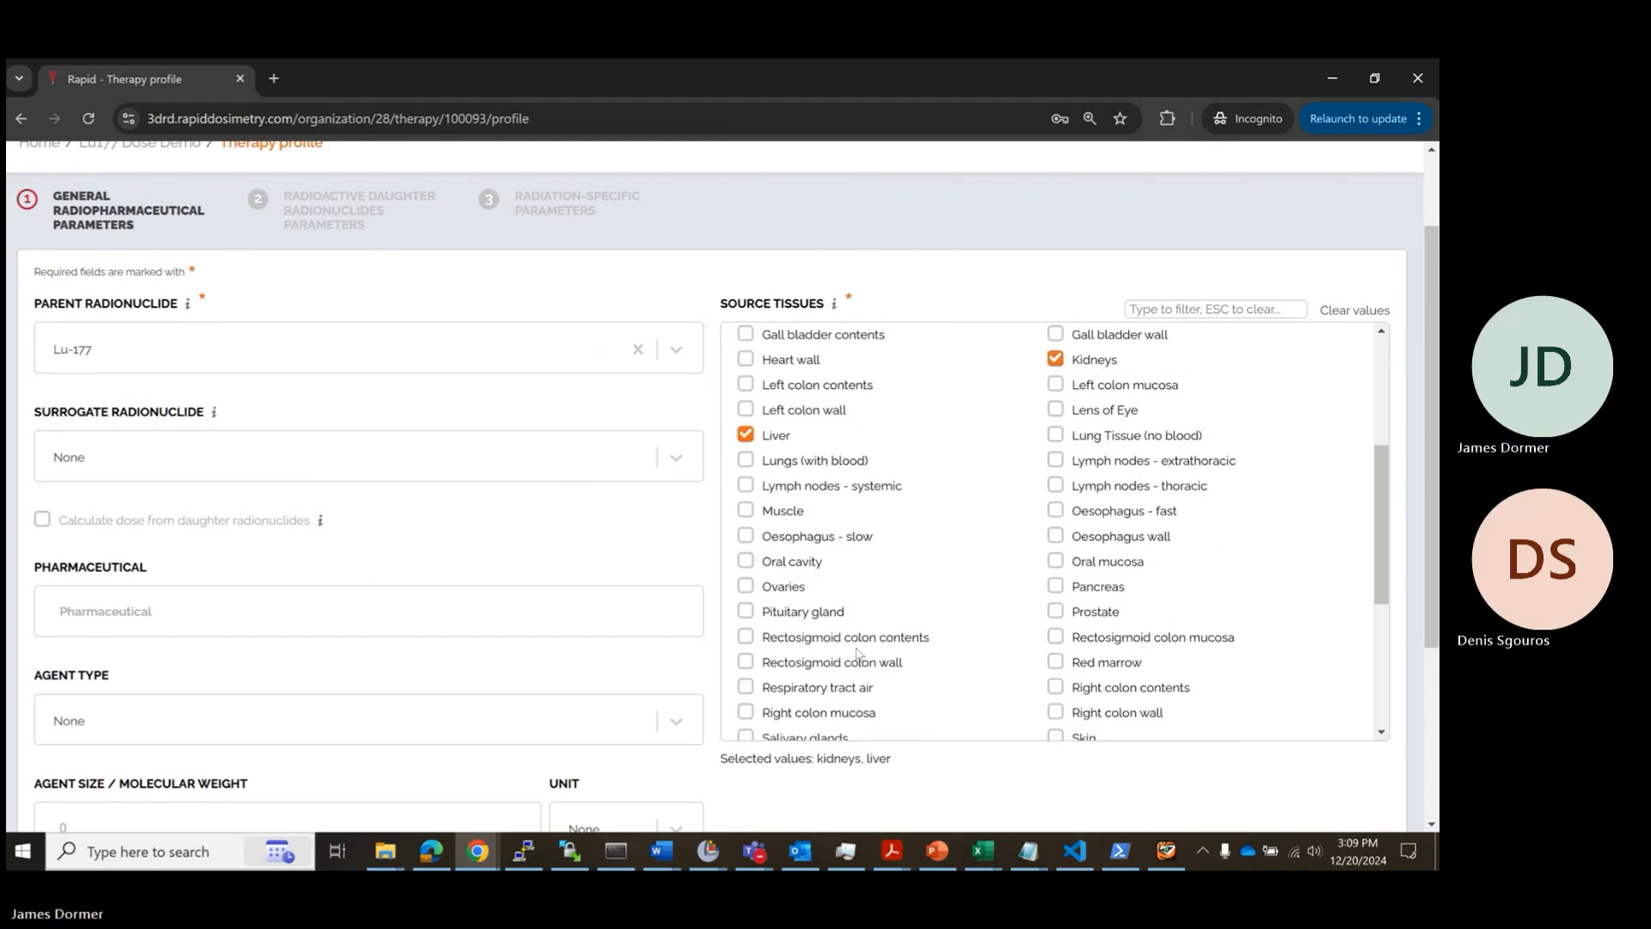
scroll(854, 654, "down", 1)
left_click(745, 719)
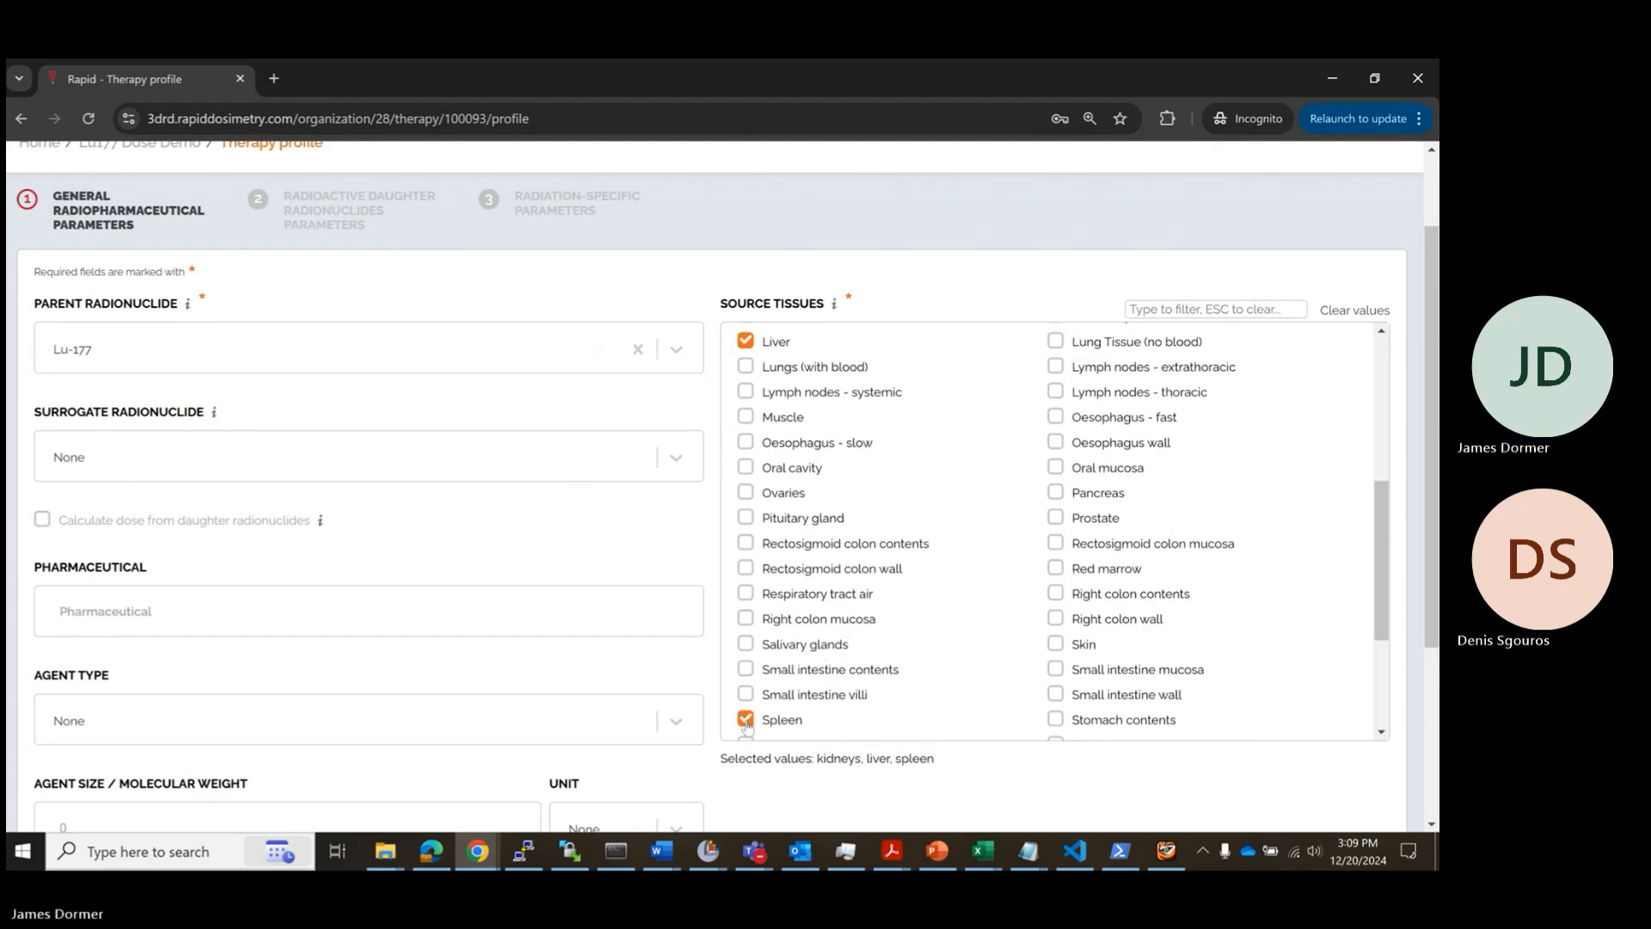
scroll(685, 605, "down", 3)
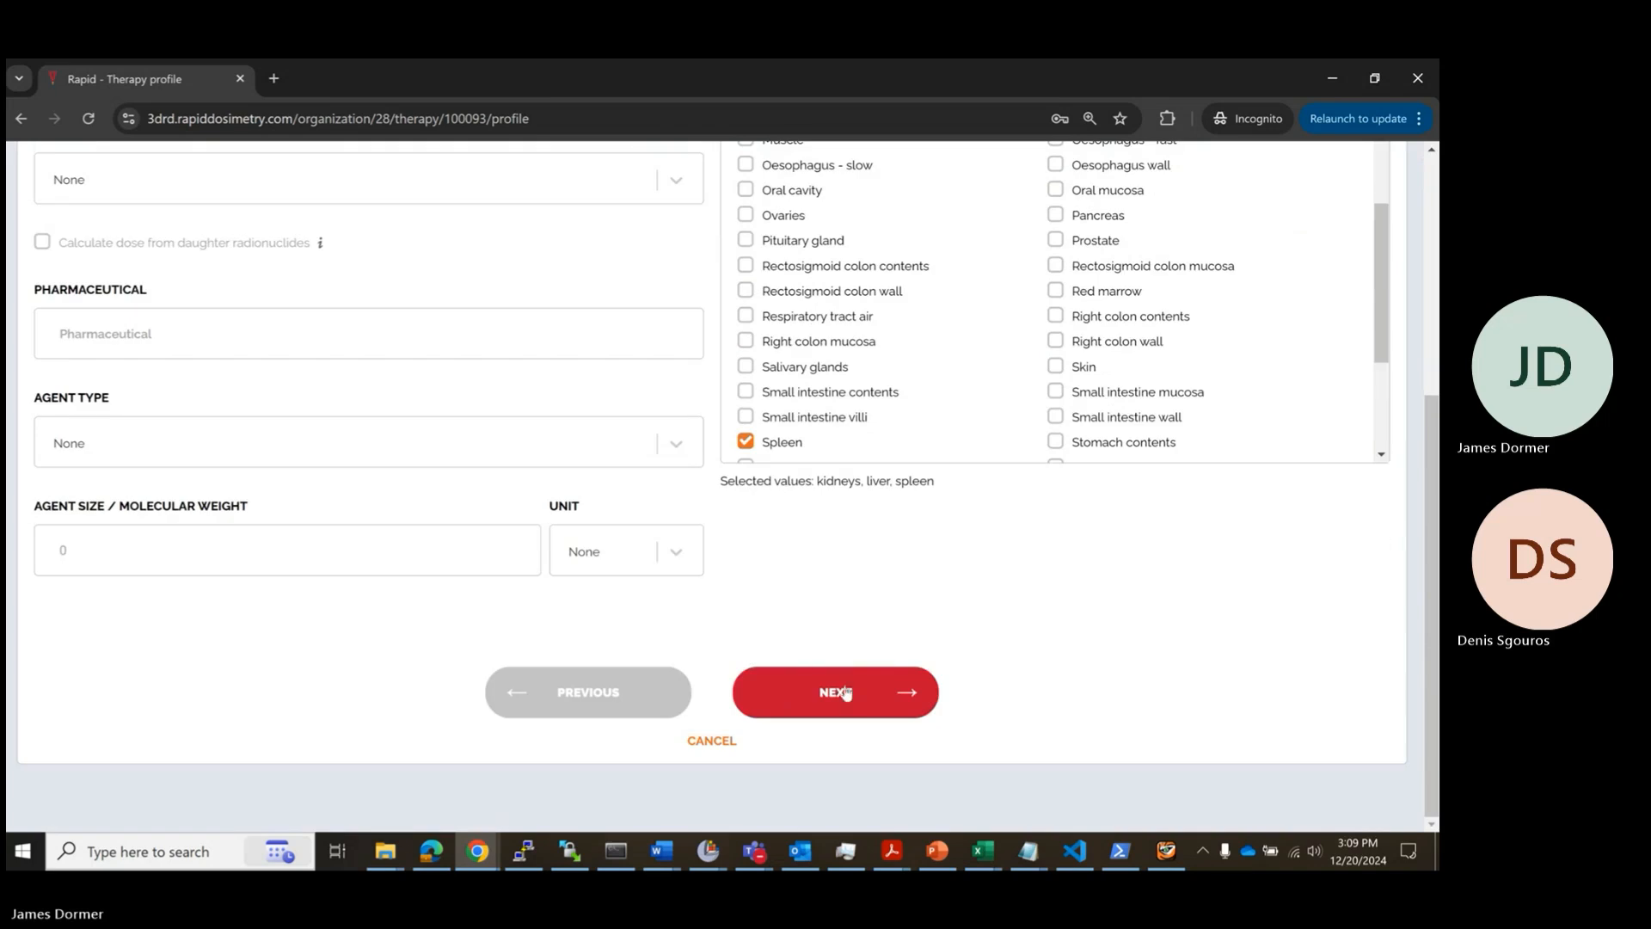
Step: Proceed to the radiation-specific parameters, keep RBE beta, electron and photon at 1, and complete the therapy profile
left_click(849, 693)
scroll(825, 597, "up", 1)
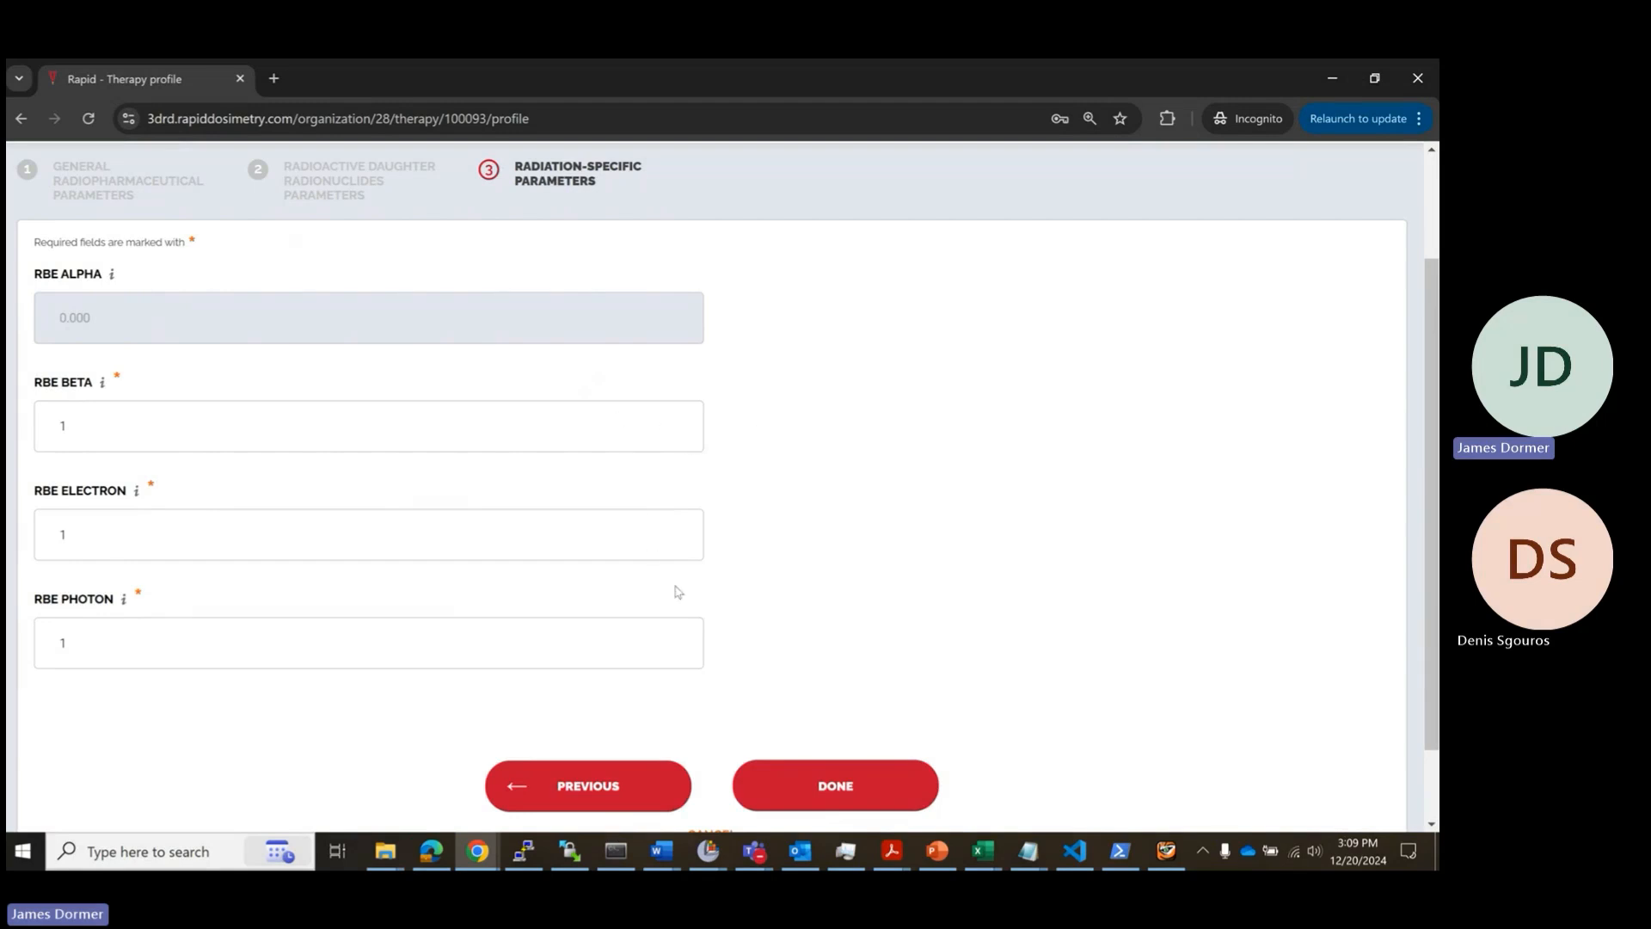
left_click(819, 776)
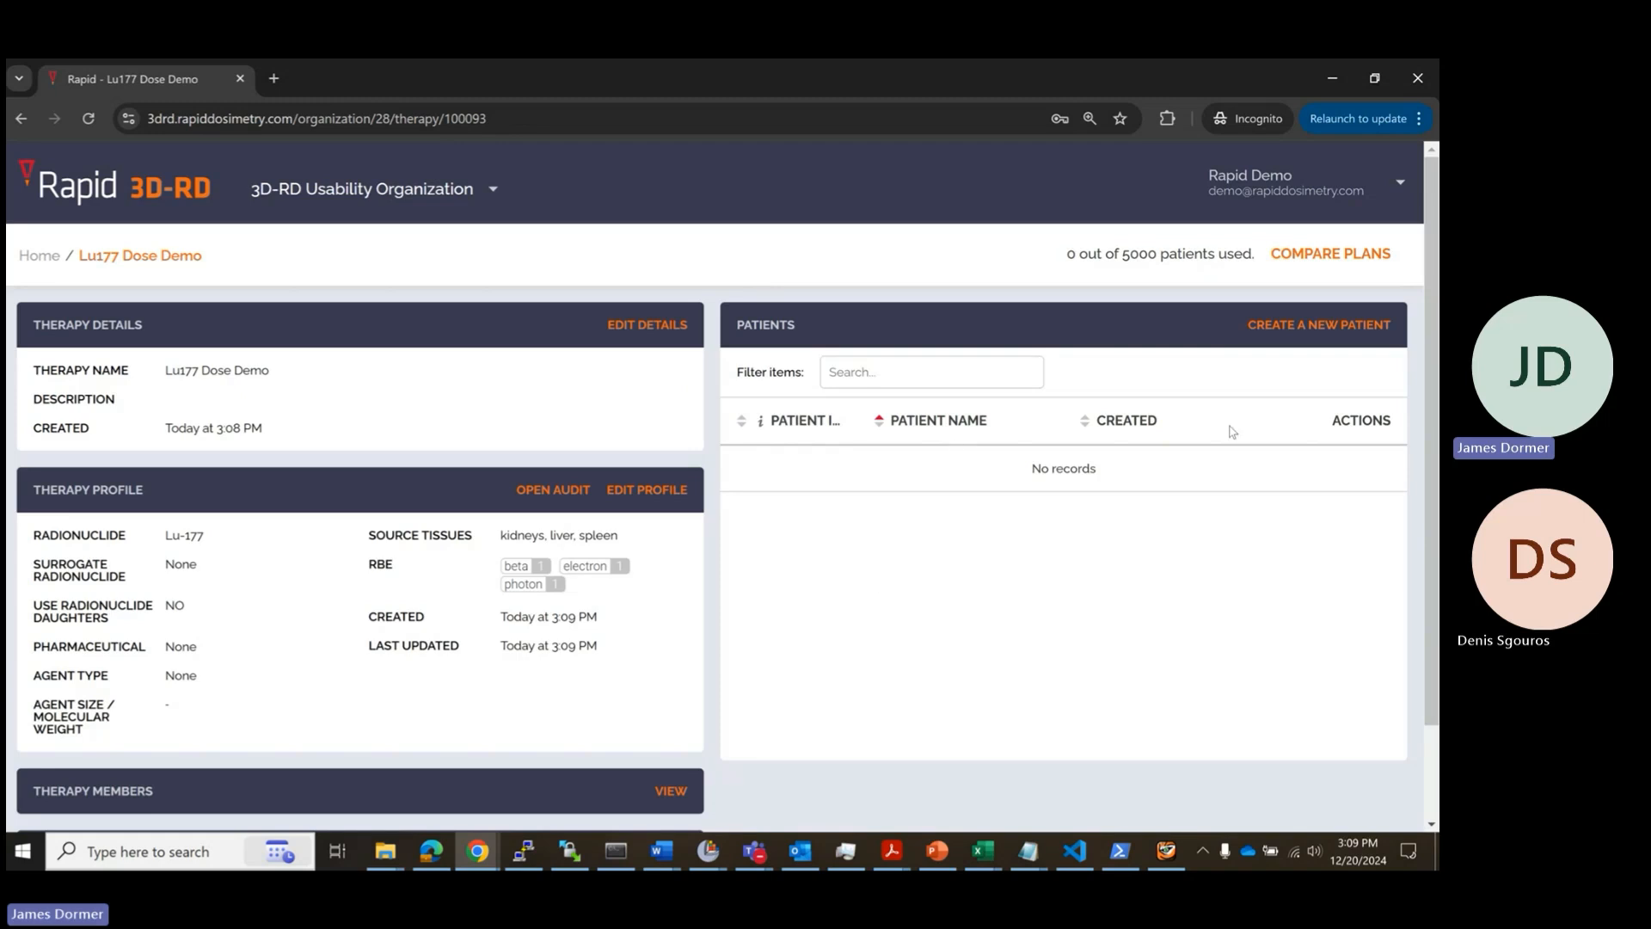
Step: Create a new patient in the therapy with patient ID Patient 1 and gender Male
scroll(1273, 407, "down", 1)
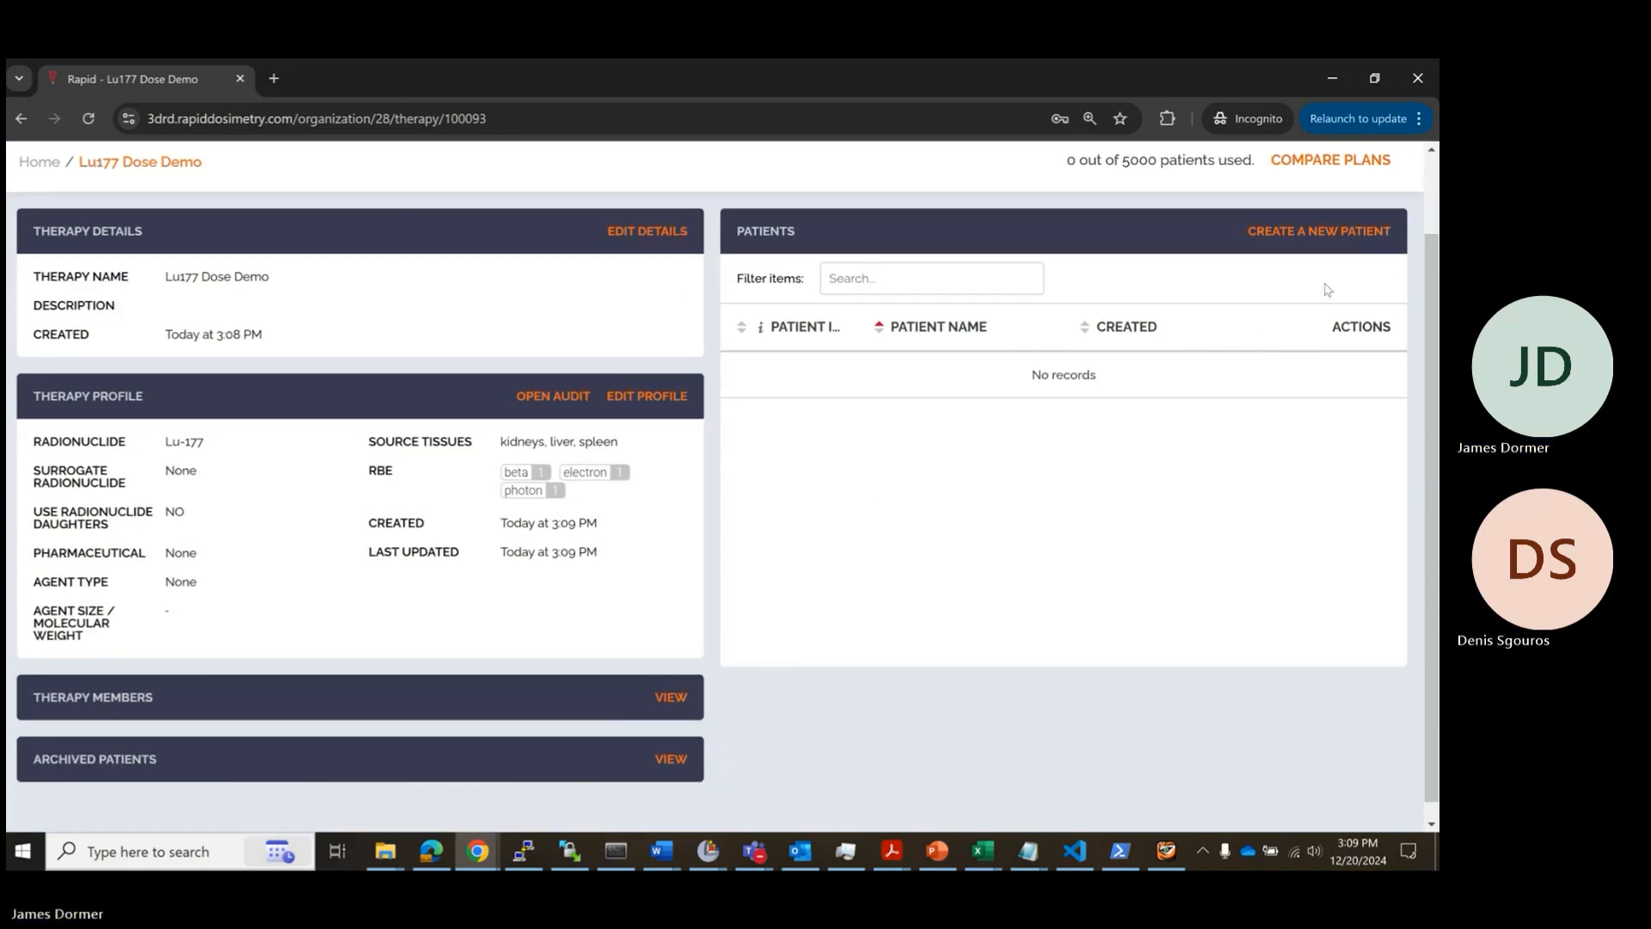
left_click(1320, 232)
left_click(473, 444)
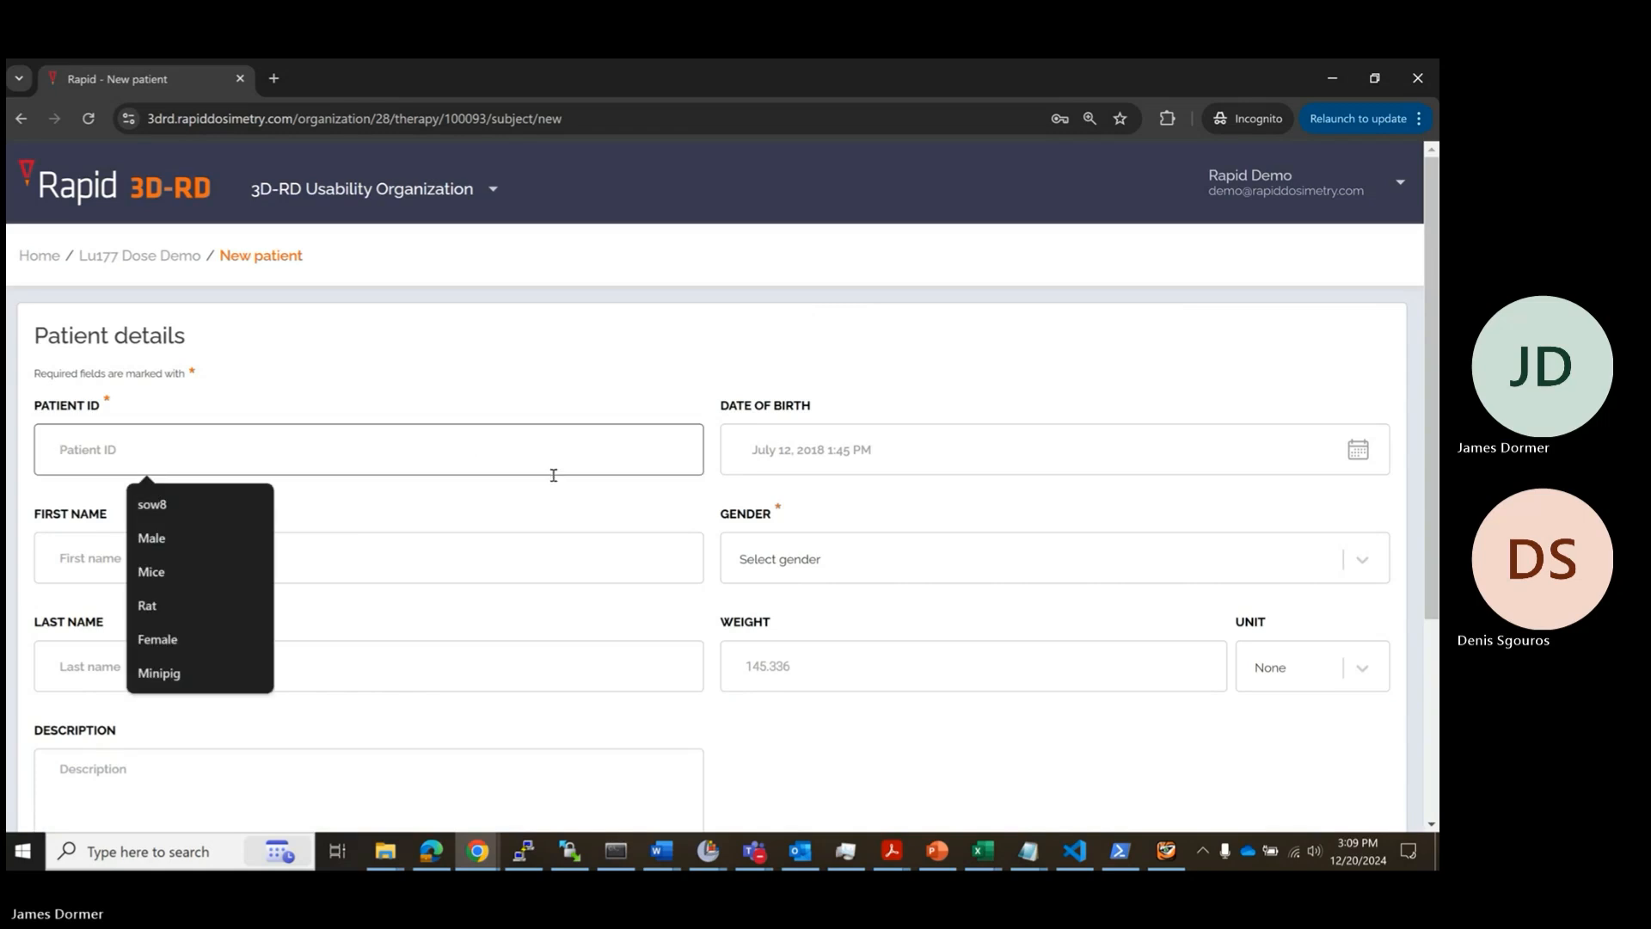
type("Patient 1")
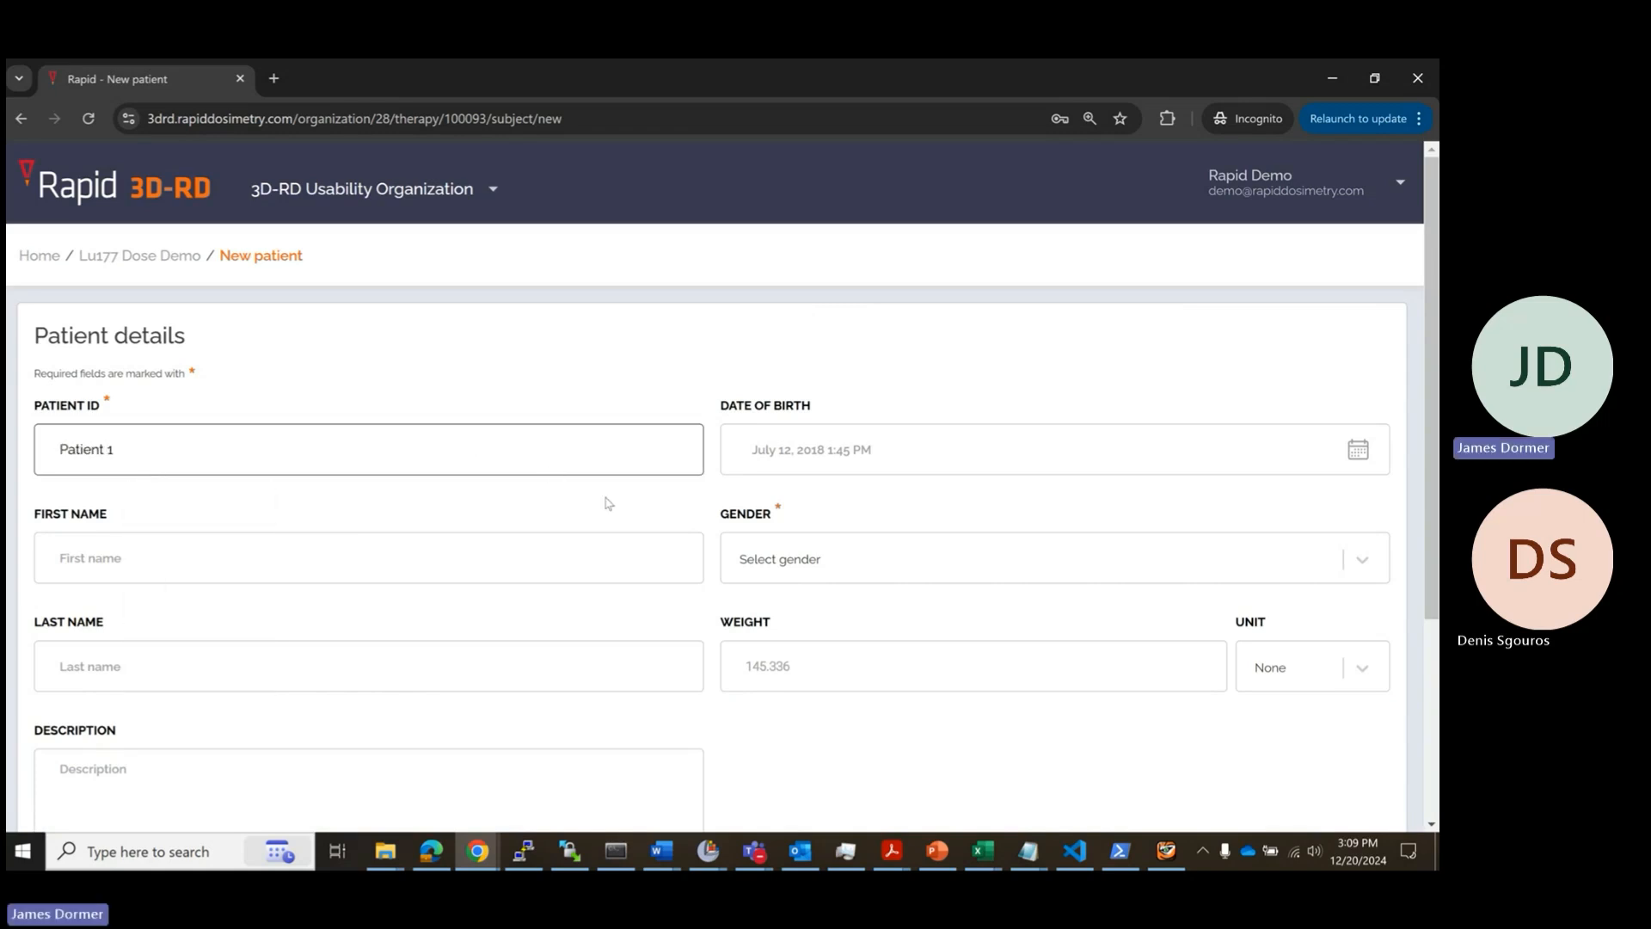
left_click(881, 555)
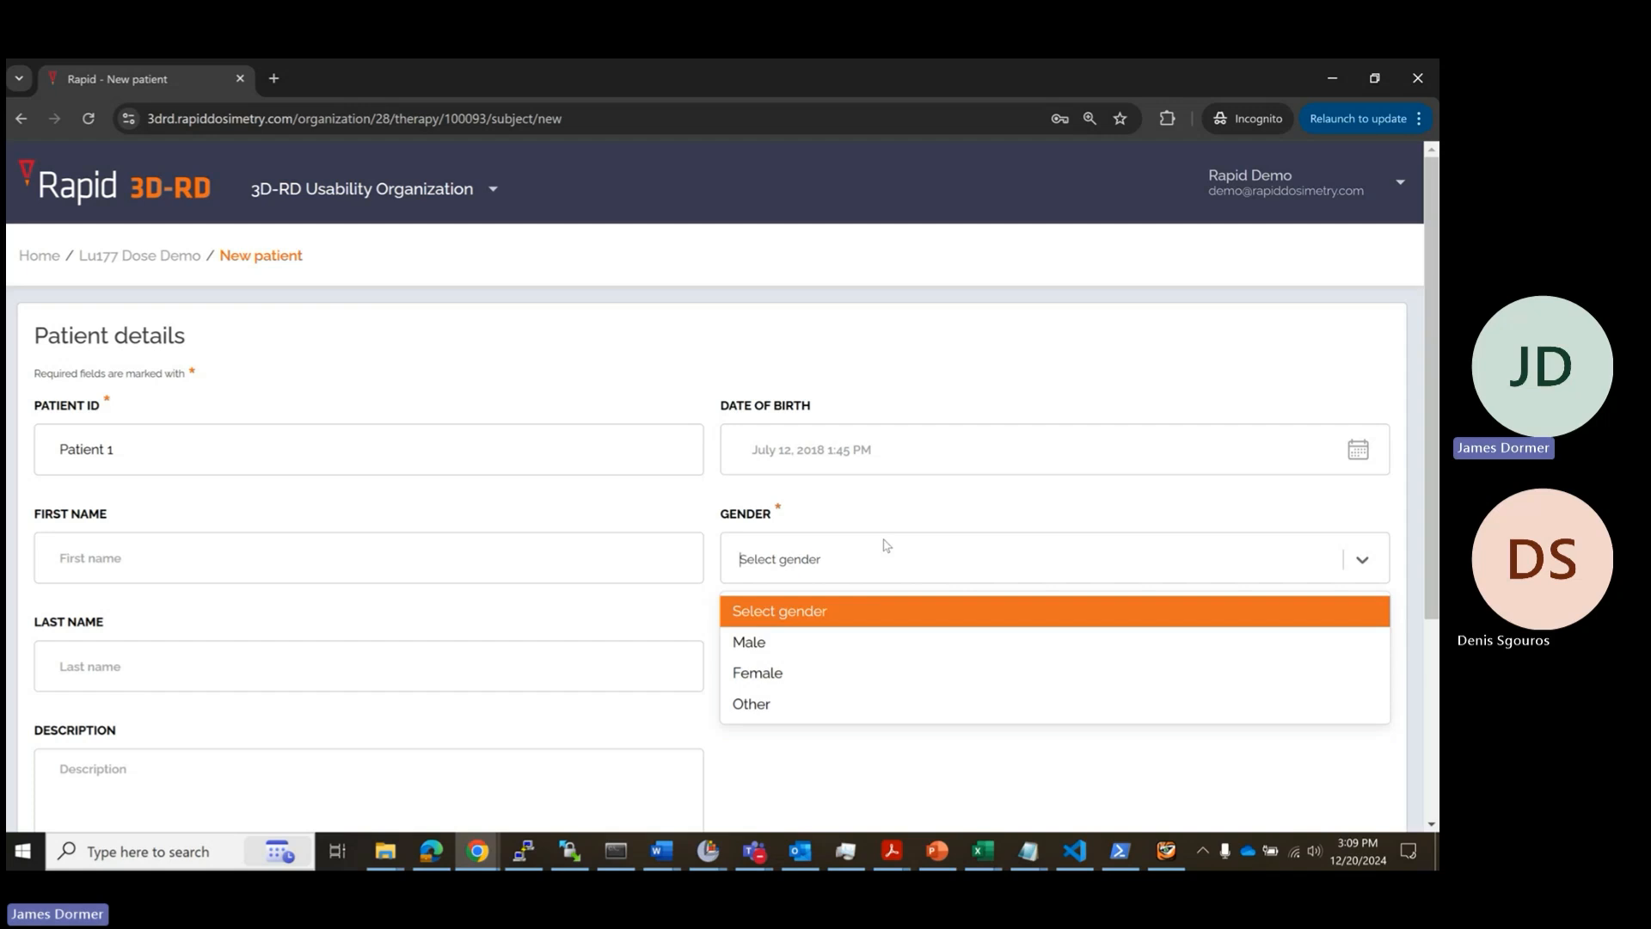
left_click(804, 647)
scroll(745, 594, "down", 1)
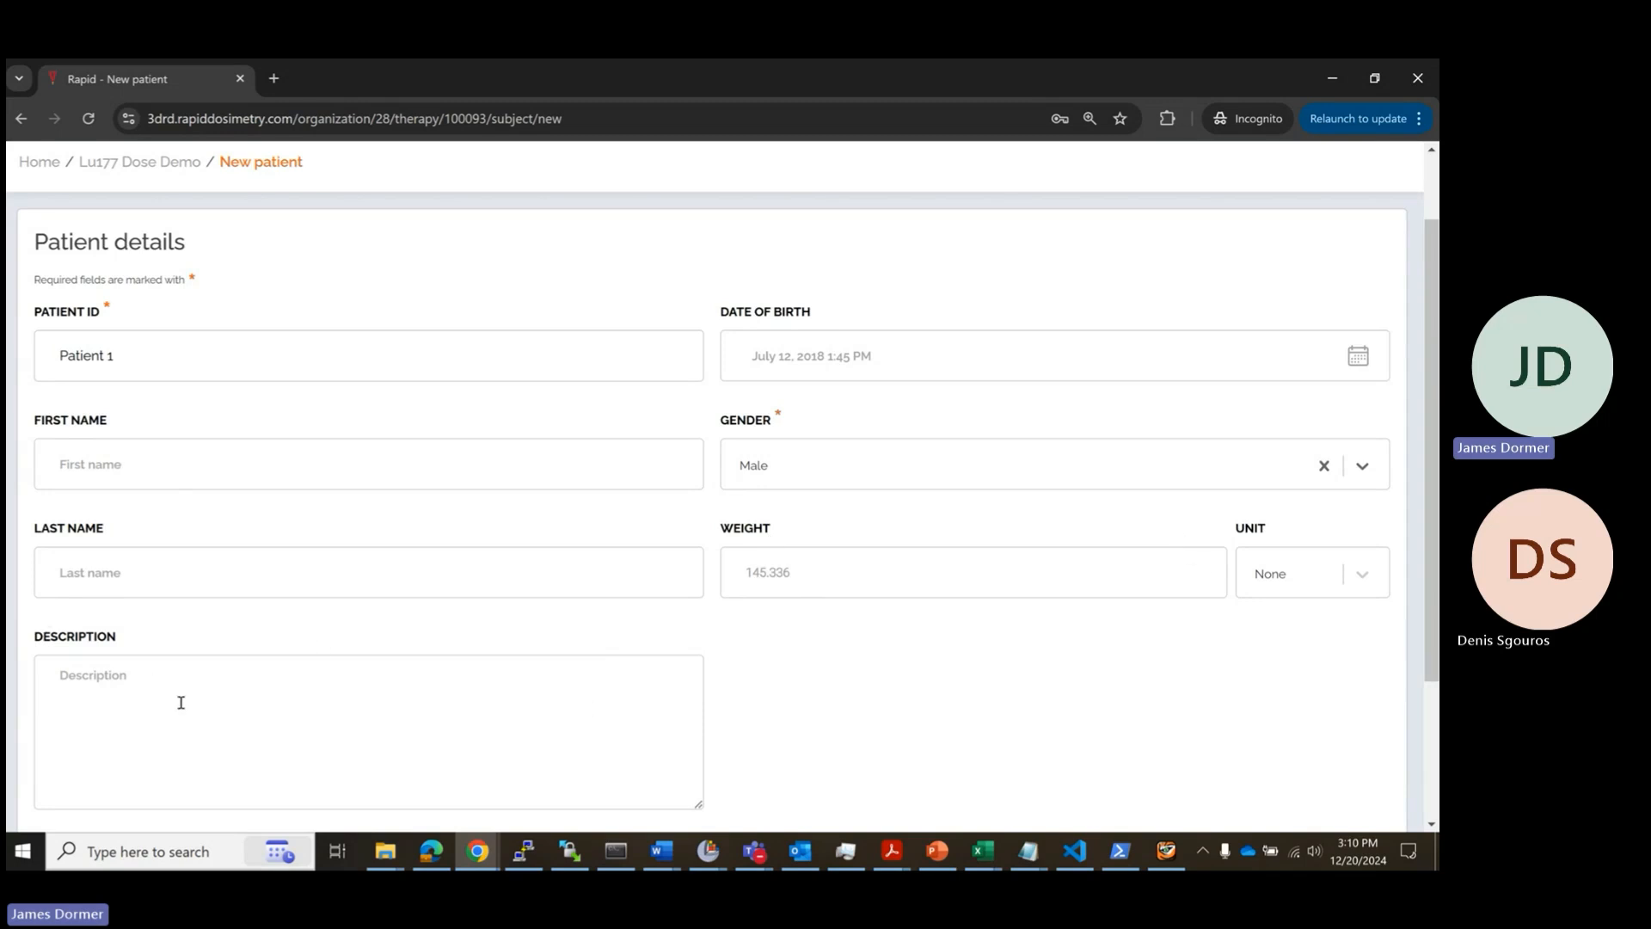
scroll(704, 693, "down", 1)
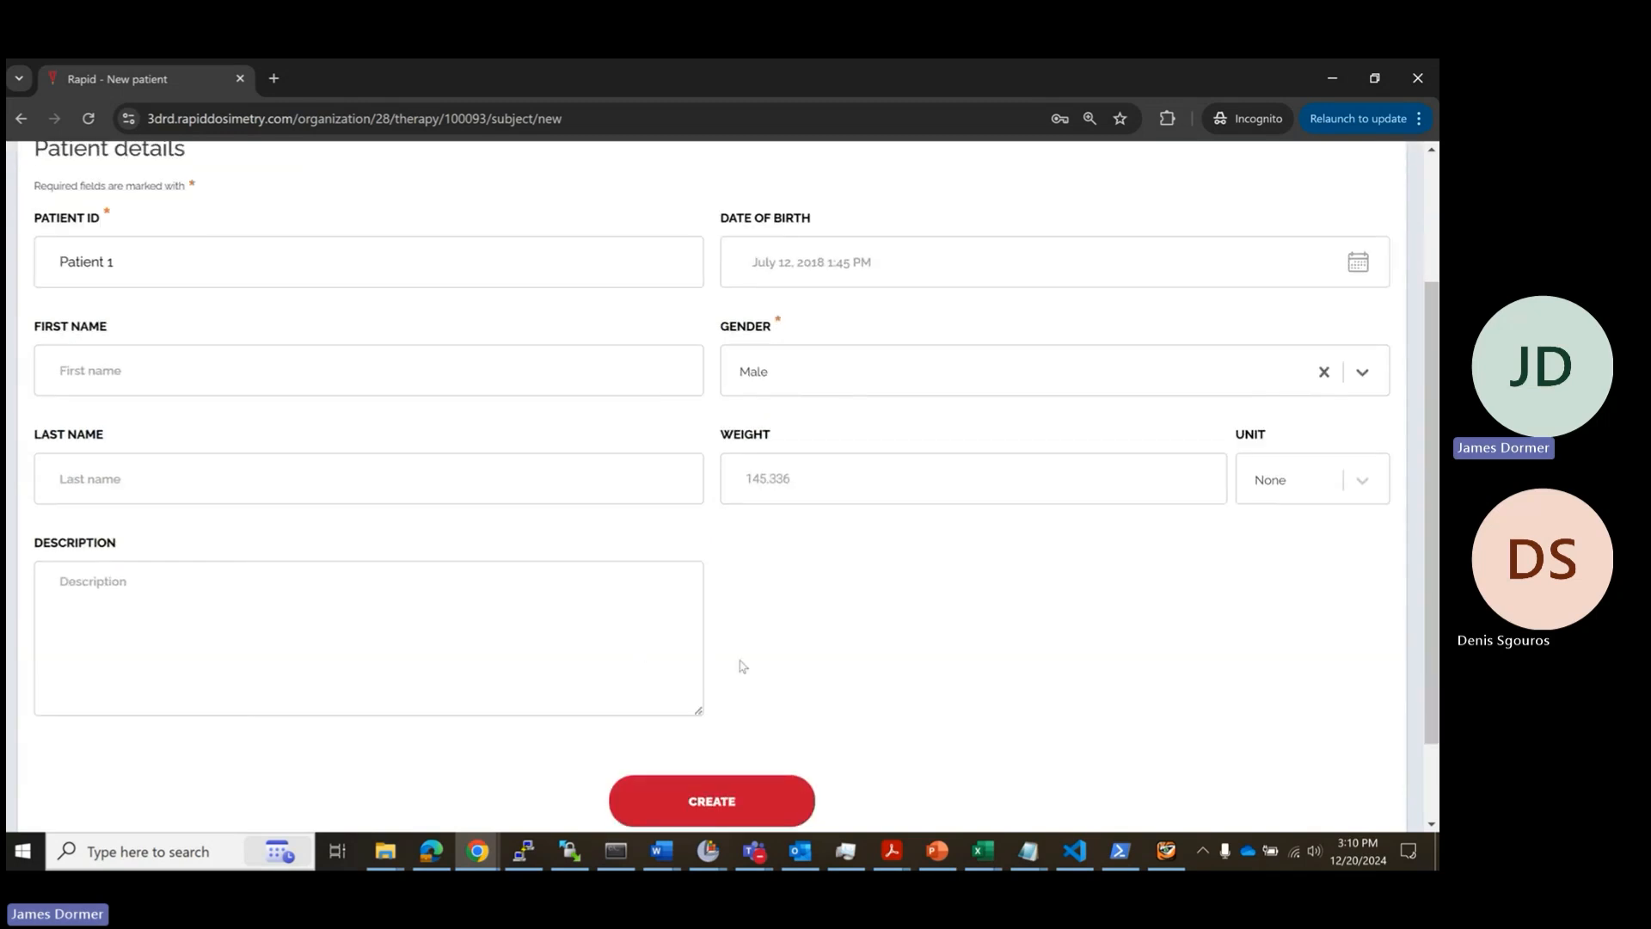
scroll(738, 675, "down", 1)
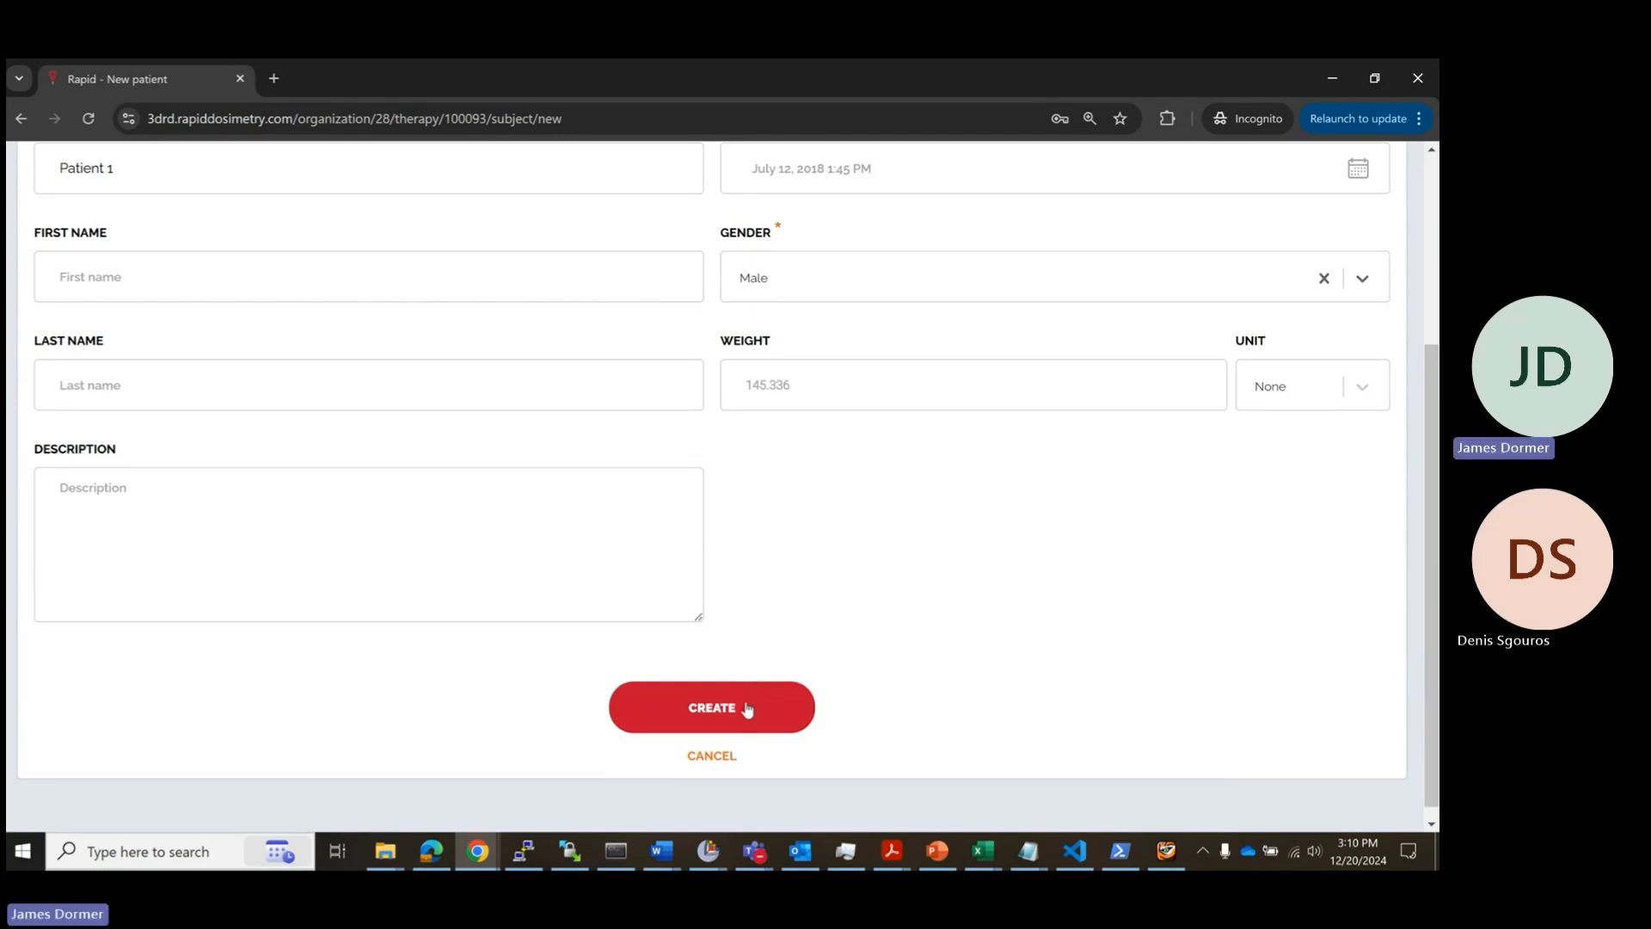
left_click(745, 710)
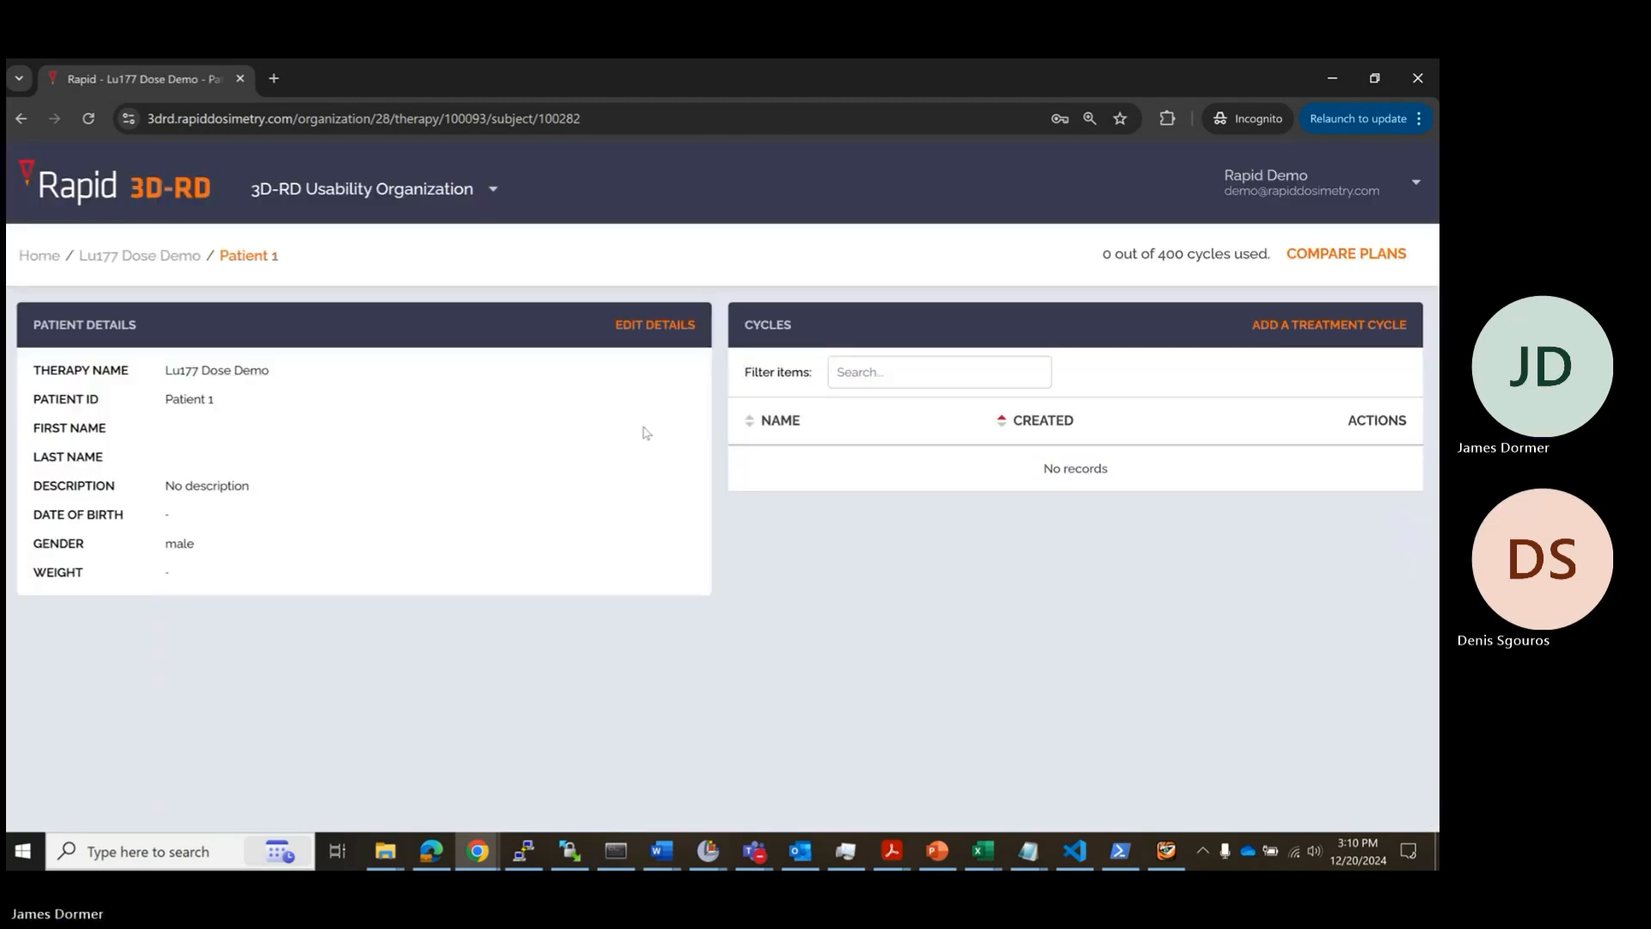
Step: Start a treatment cycle for the patient, name it Cycle 1 and set its input data type to Time Activity Curve (TAC)
left_click(1281, 331)
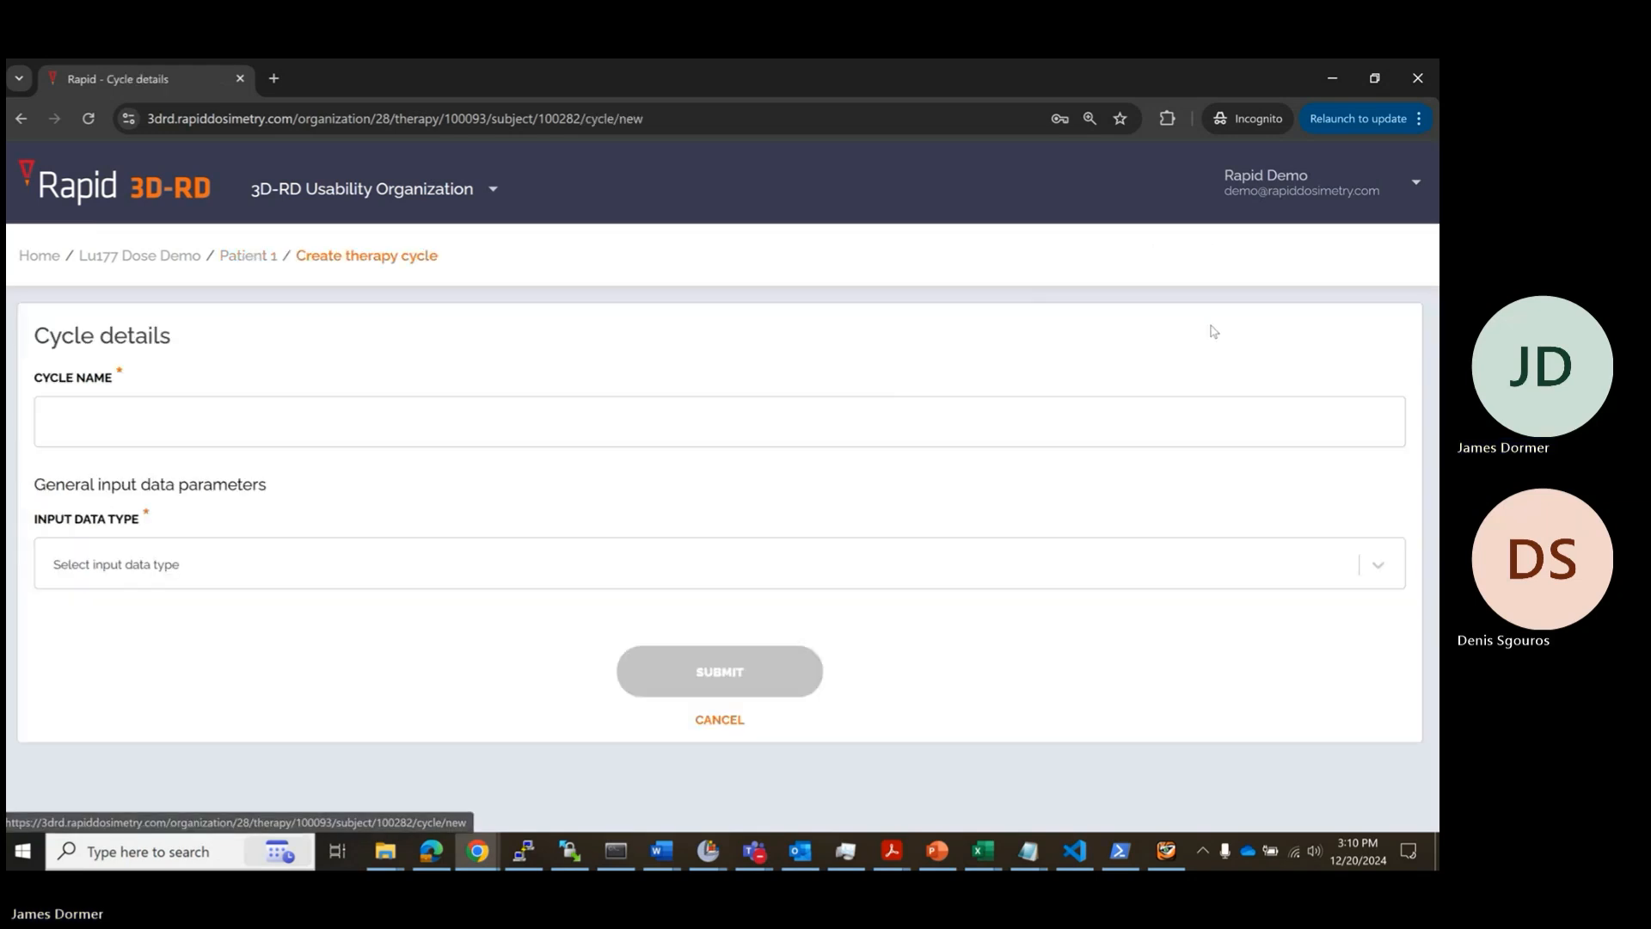
left_click(228, 416)
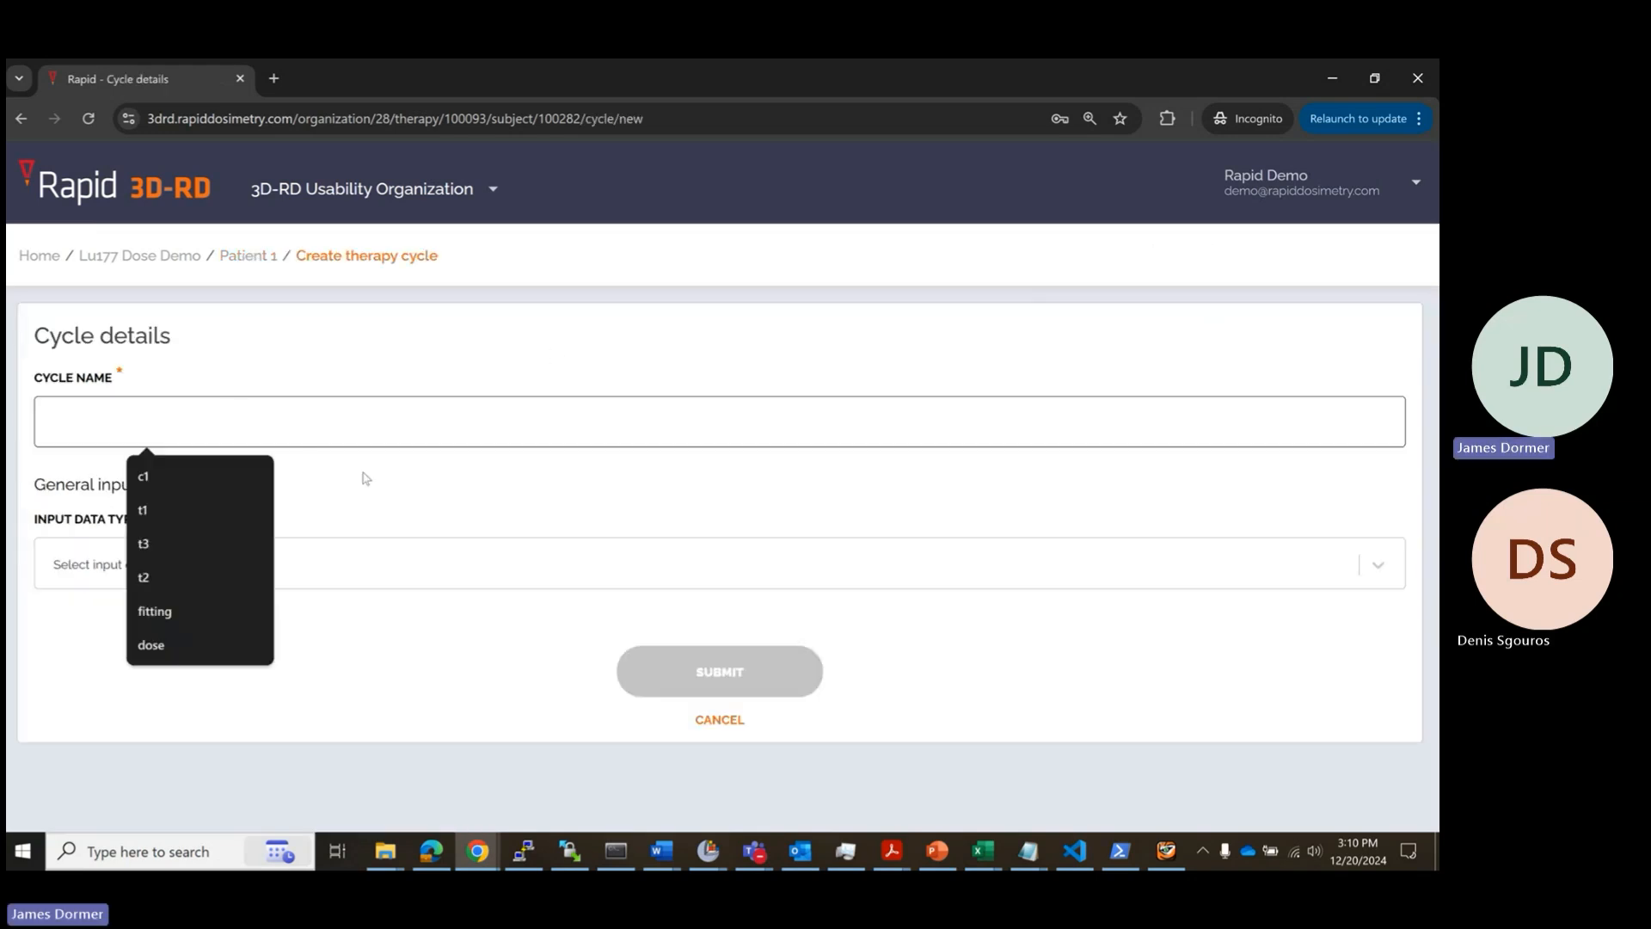
type("Cycle 1")
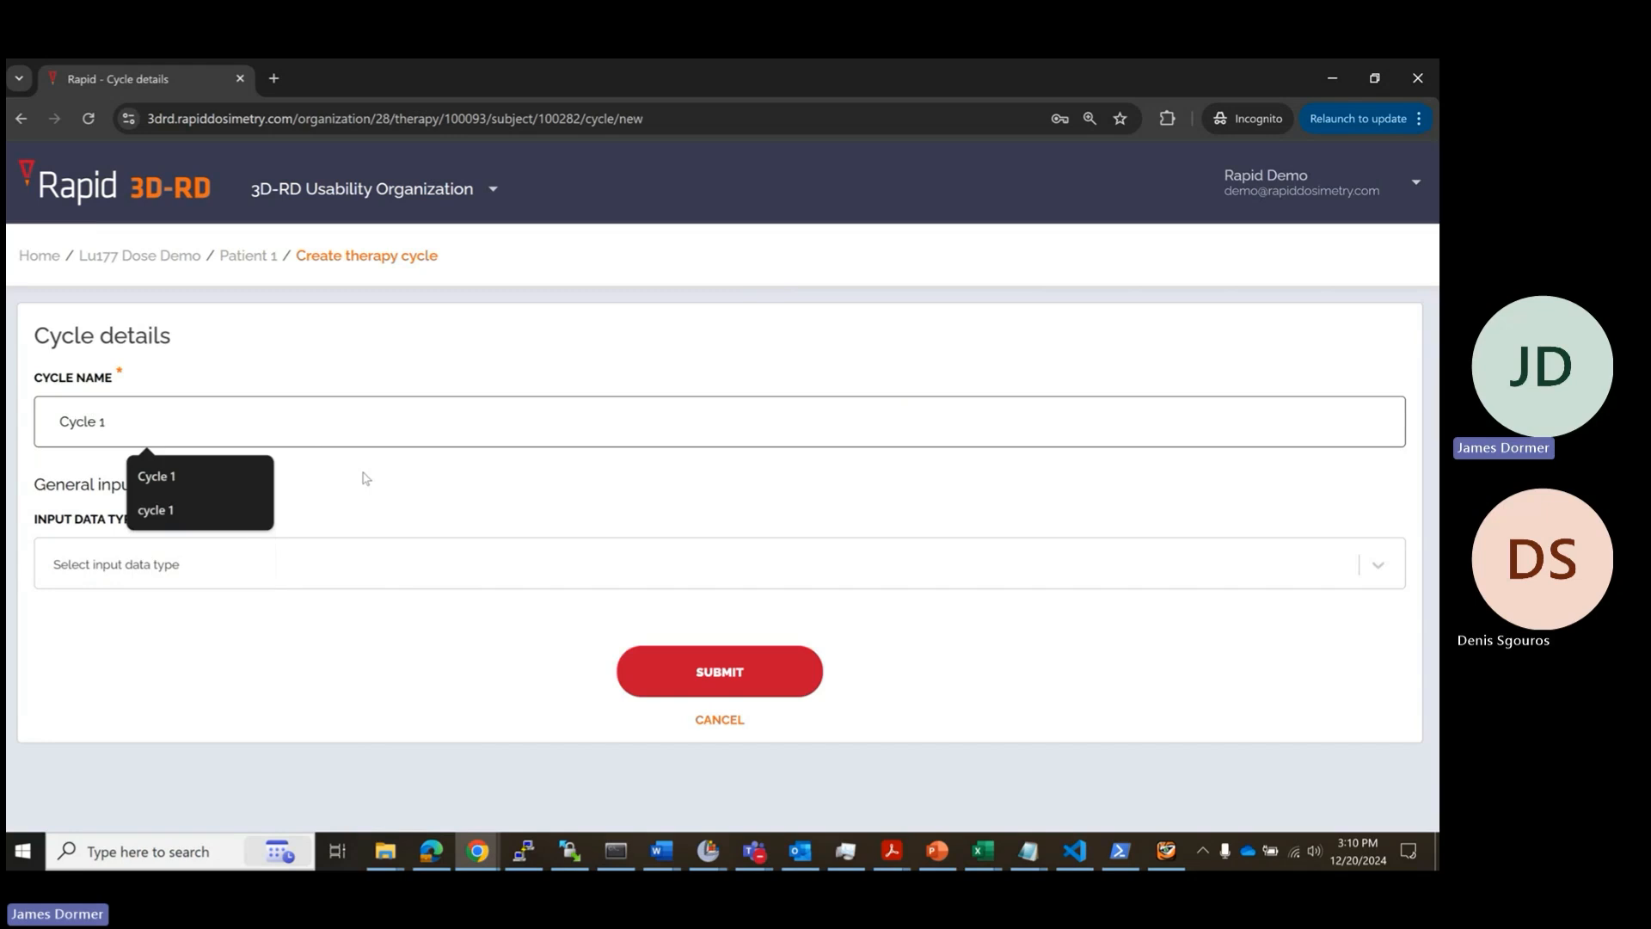
left_click(449, 526)
left_click(372, 560)
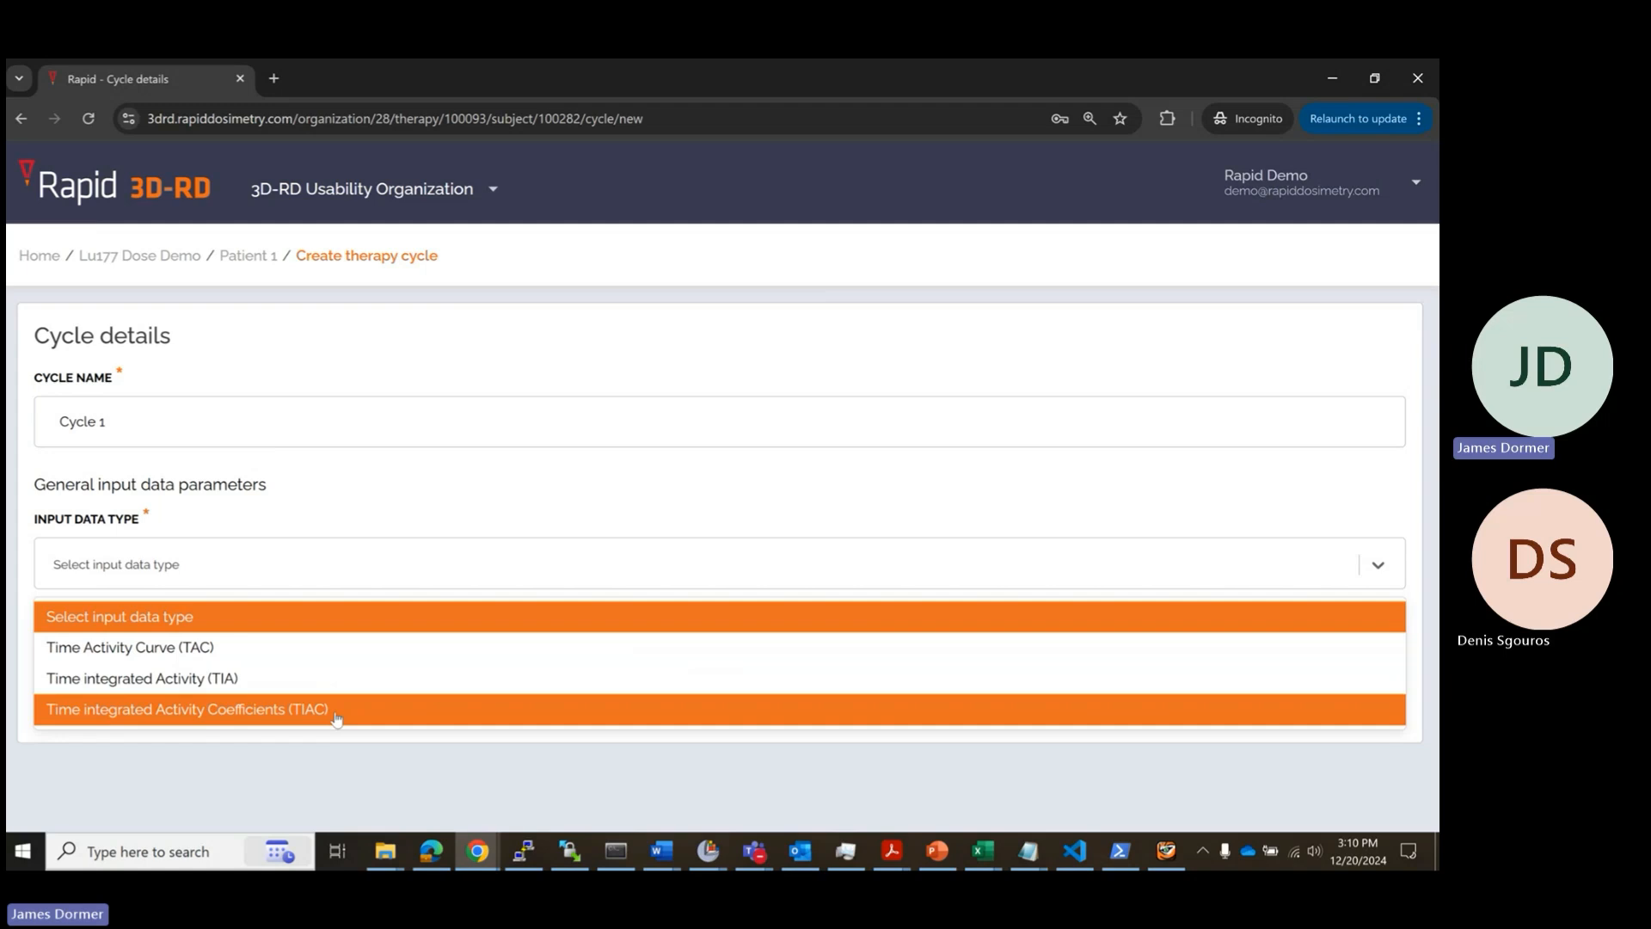
left_click(226, 649)
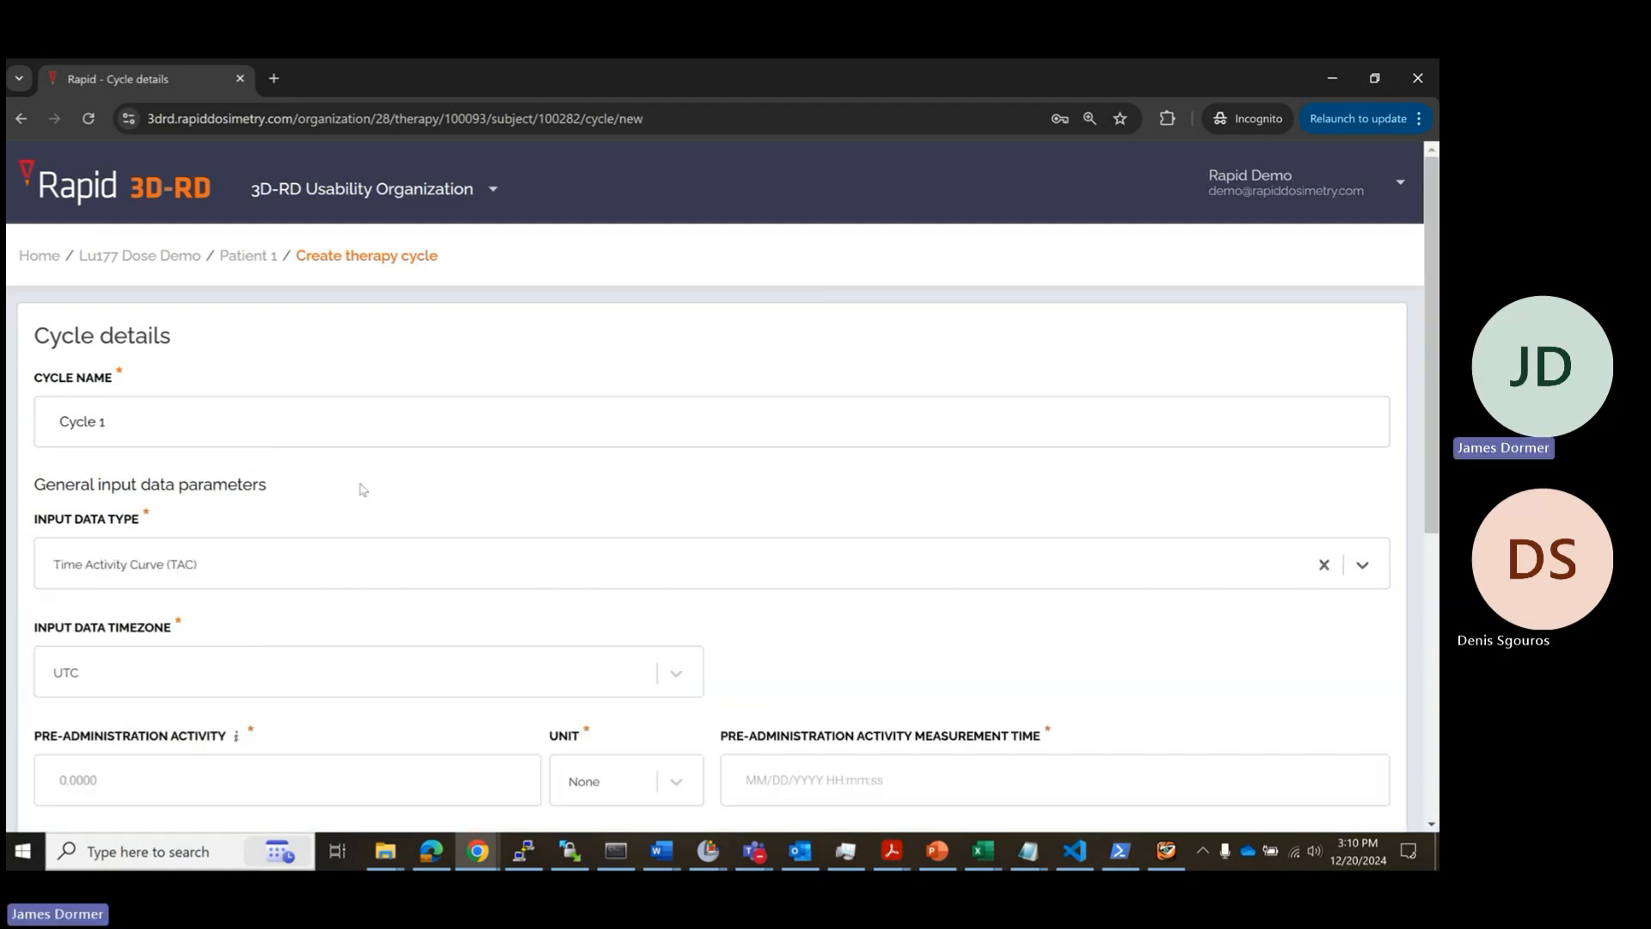
Step: Set the cycle's pre-administration activity to 7.21 GBq
scroll(309, 527, "down", 5)
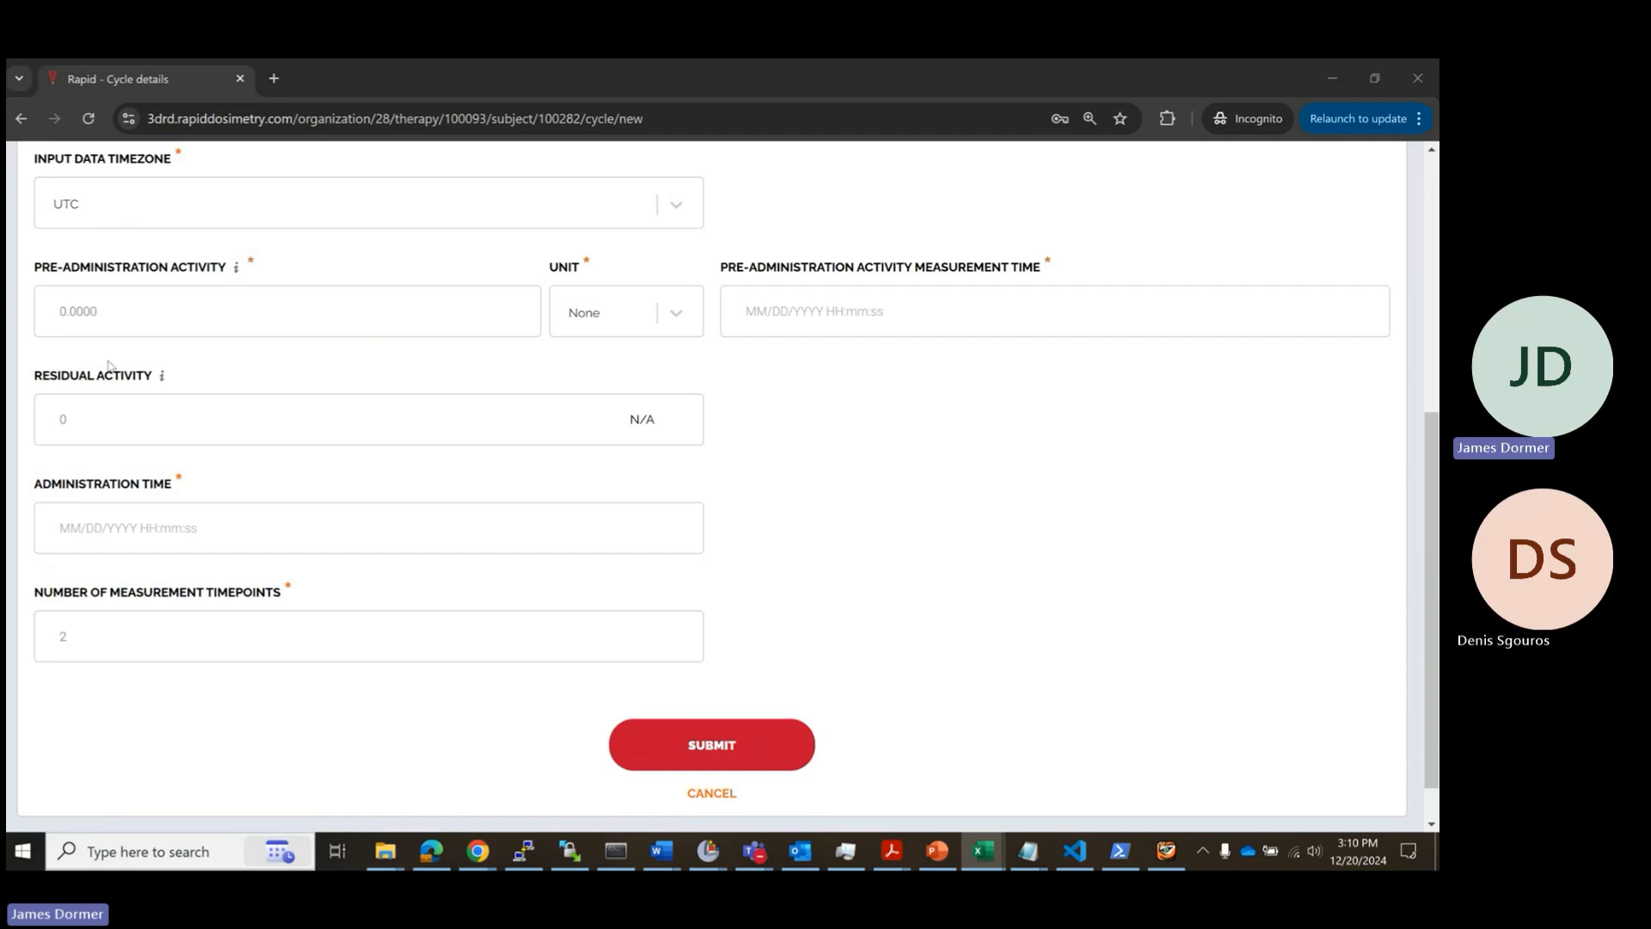
left_click(241, 311)
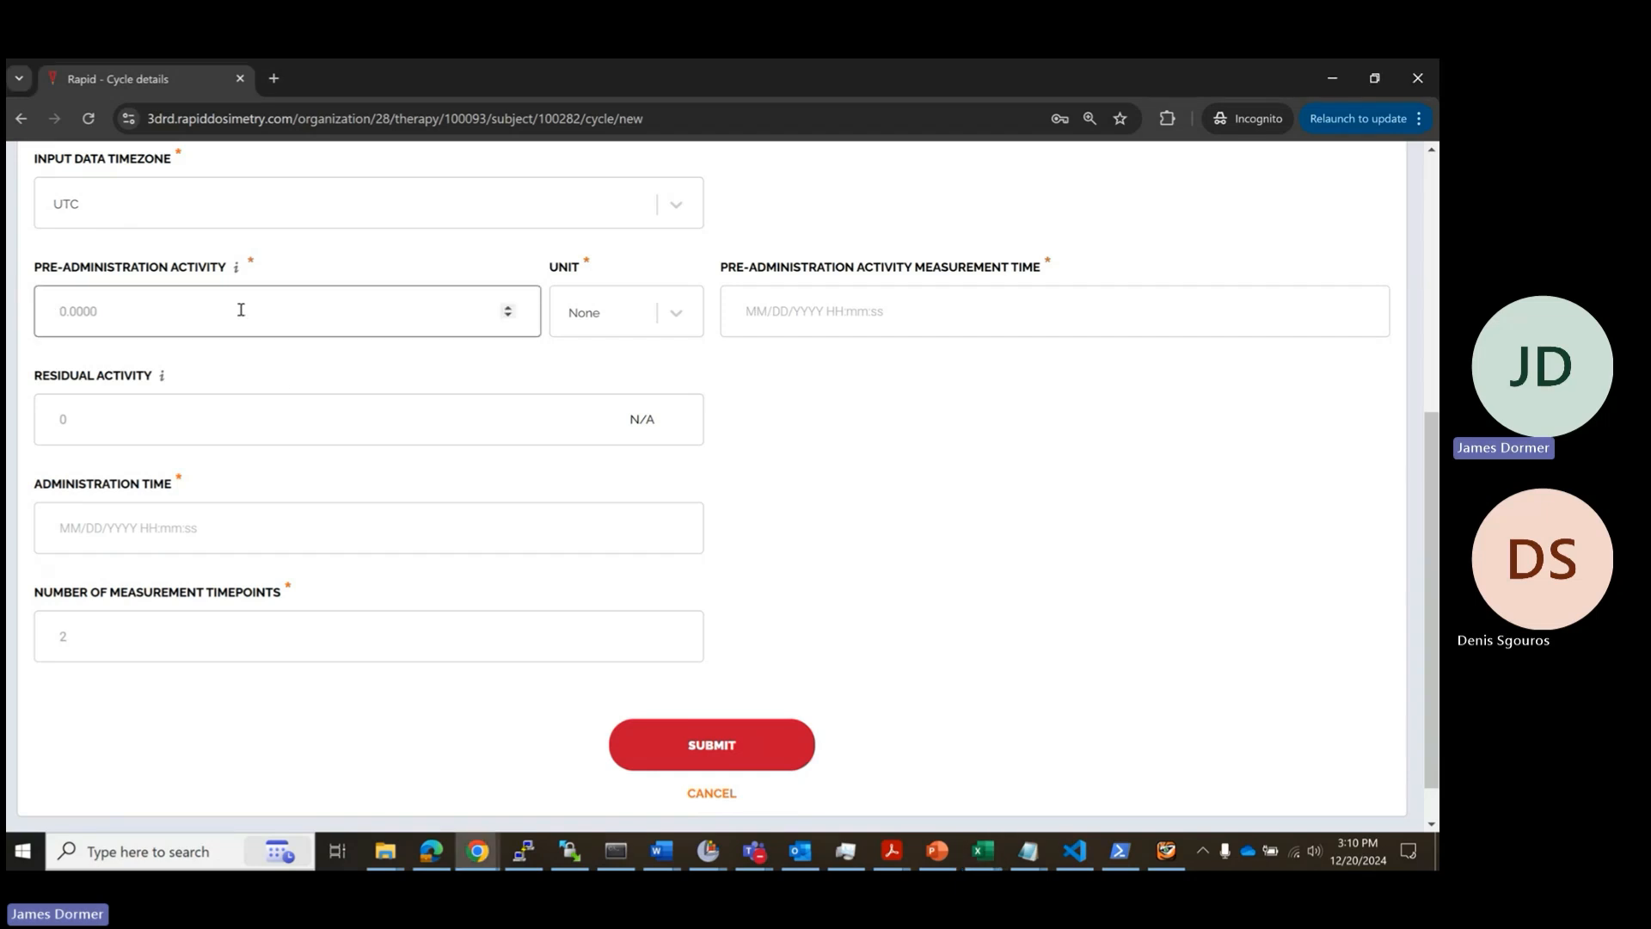
type("7.21")
left_click(591, 334)
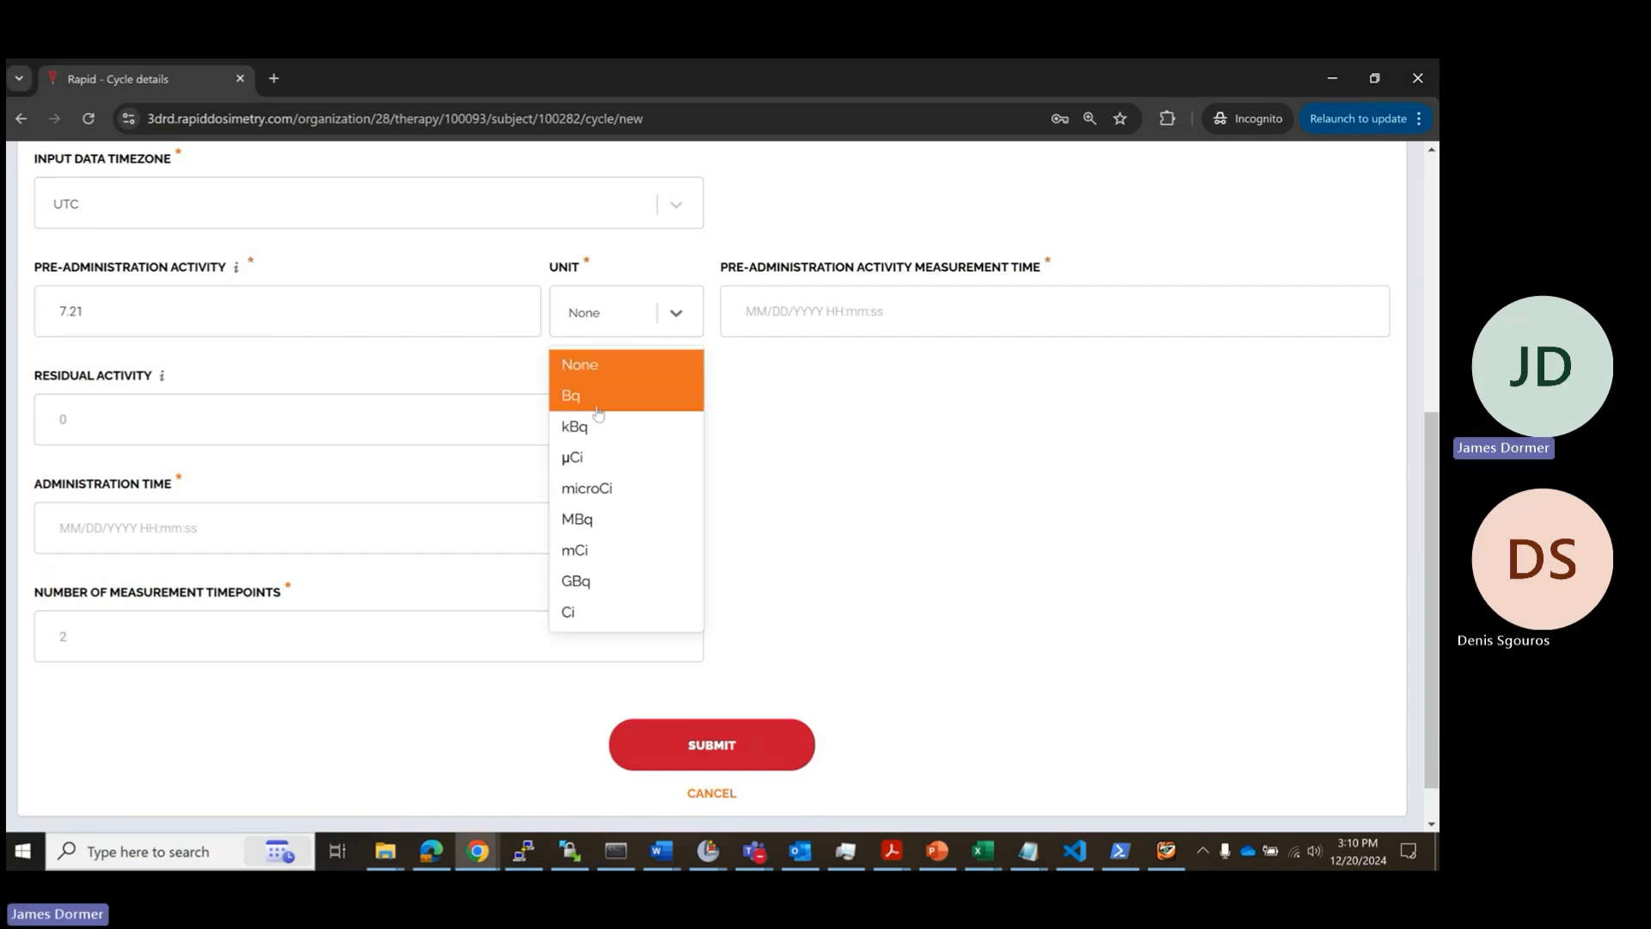
left_click(602, 580)
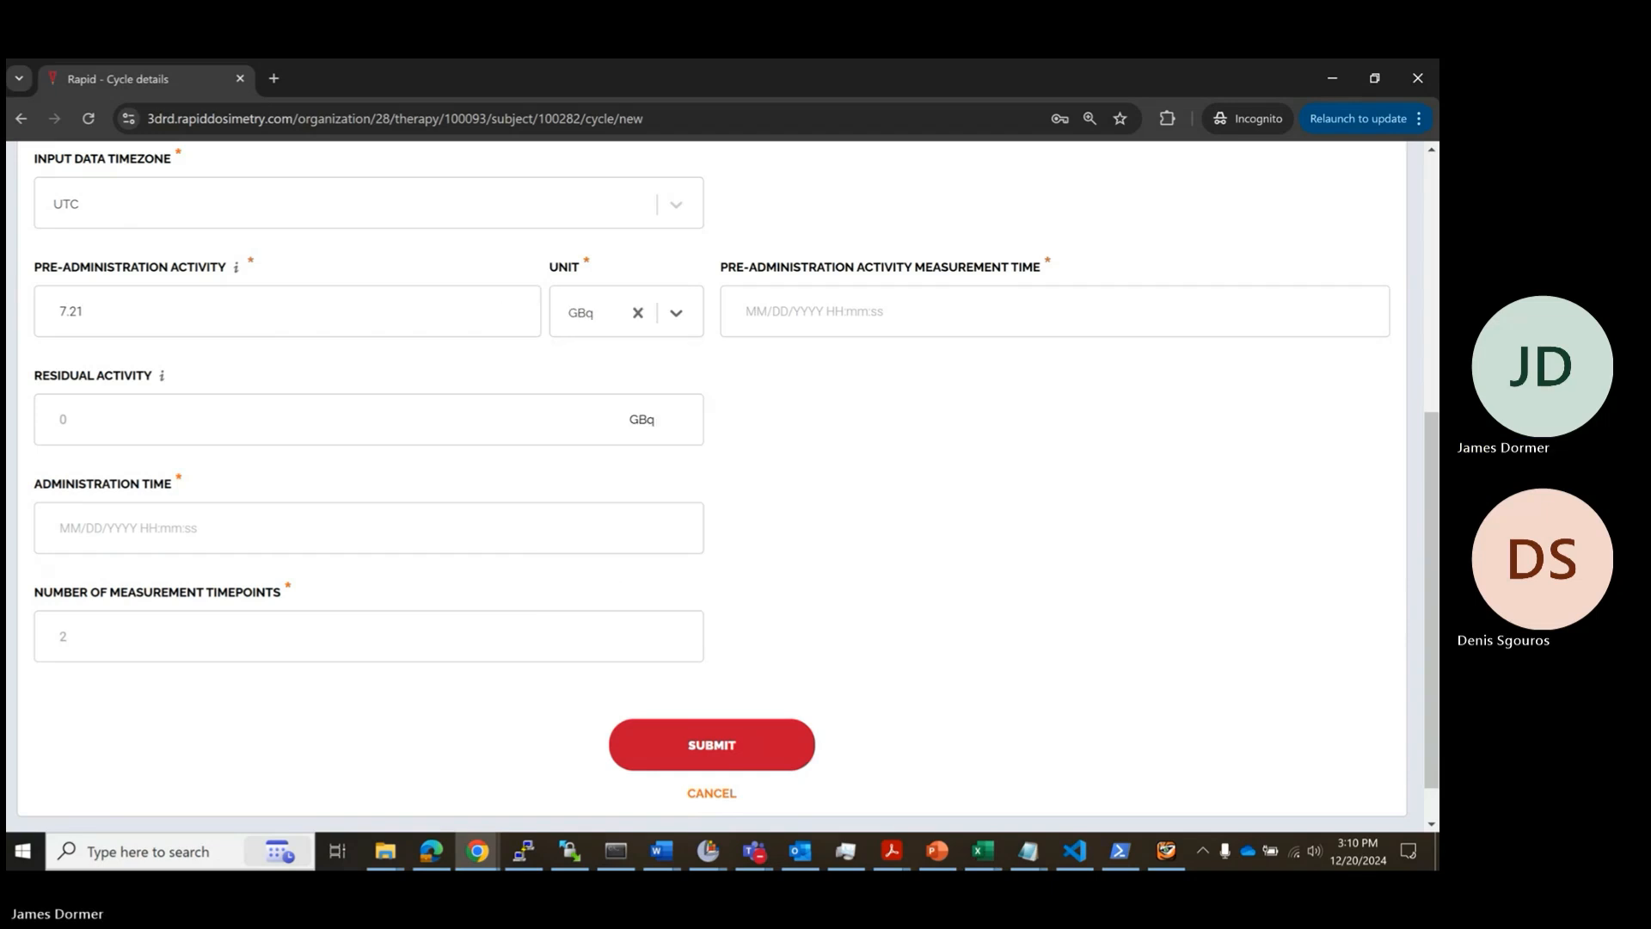
key("alt+Tab")
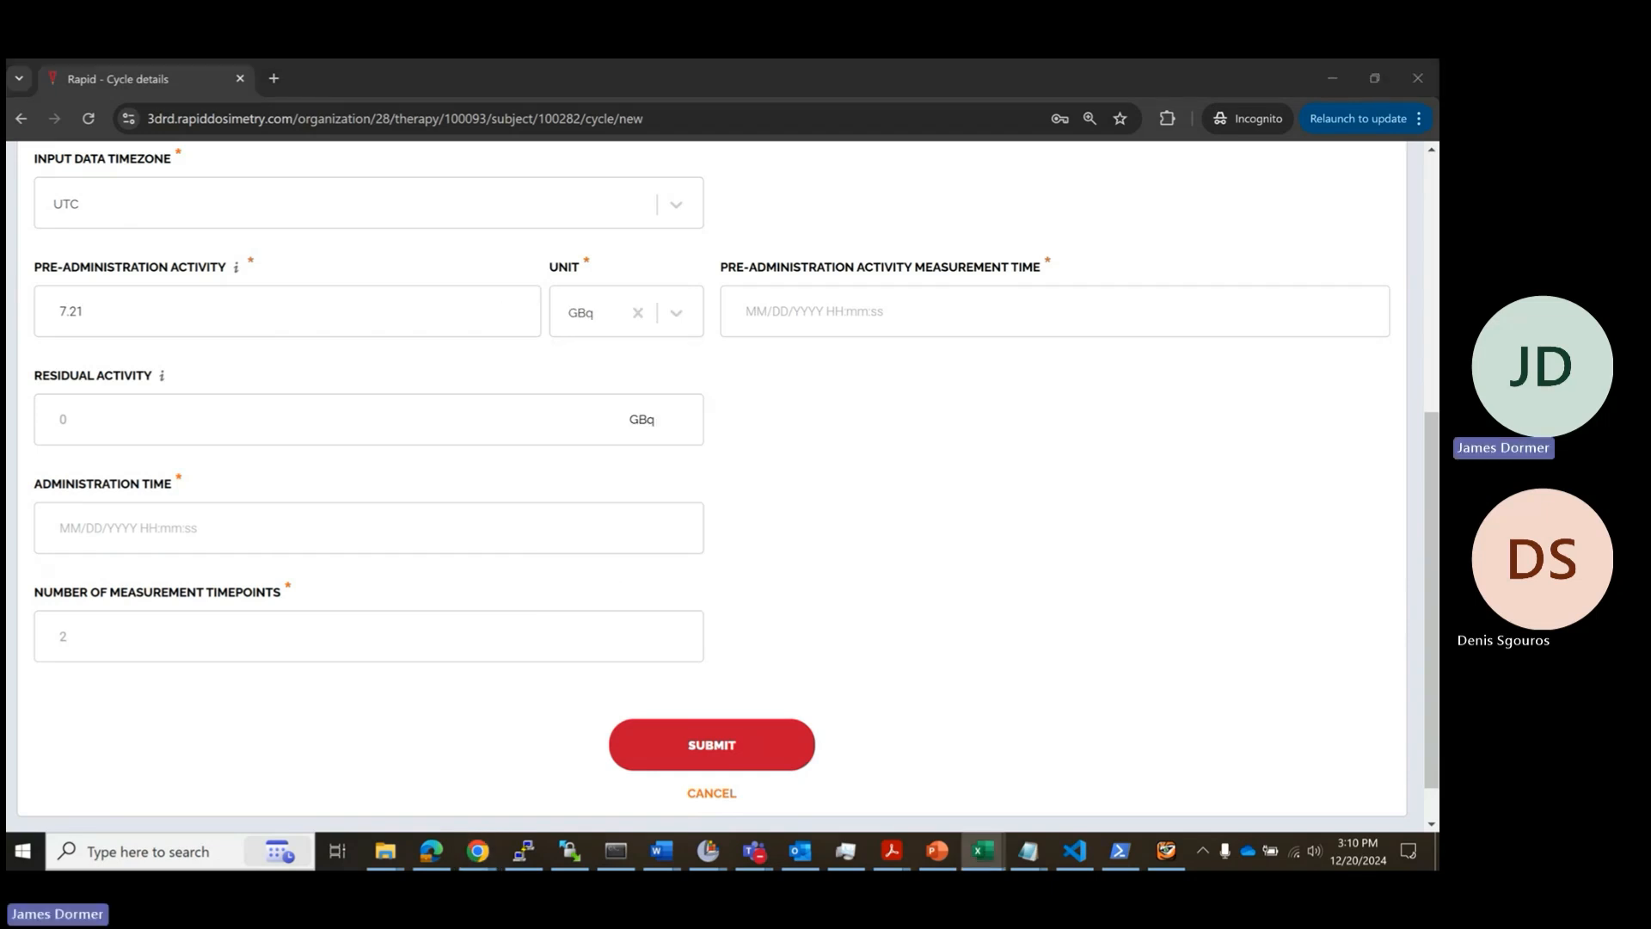
left_click(836, 317)
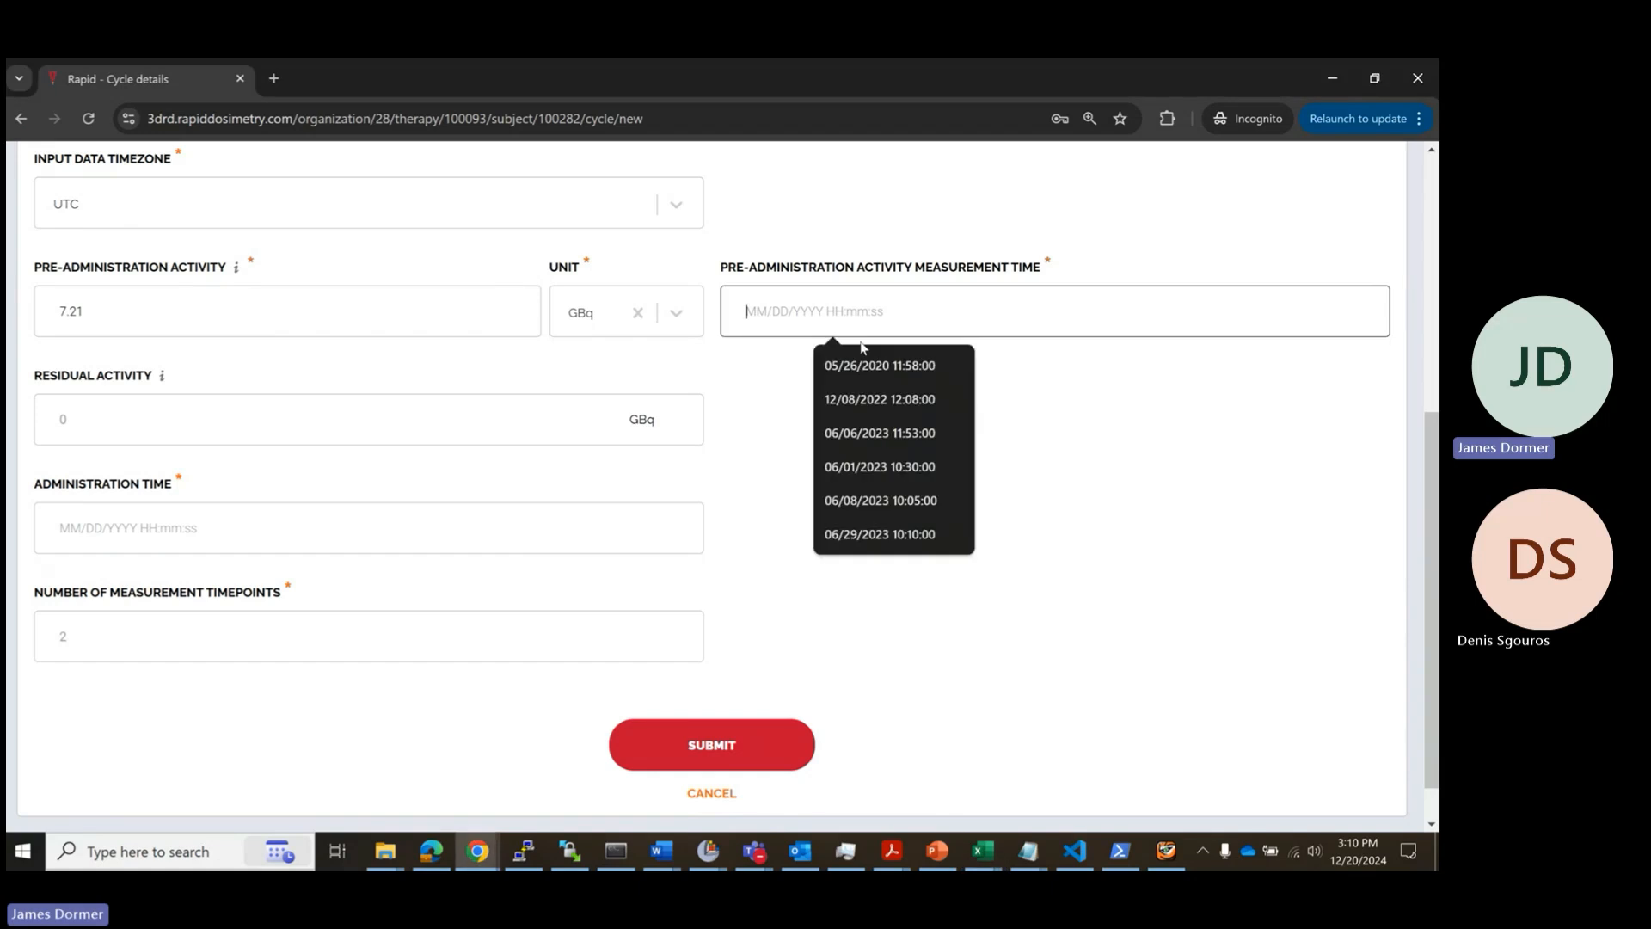
left_click(857, 361)
left_click_drag(841, 315, 696, 316)
key("BackSpace")
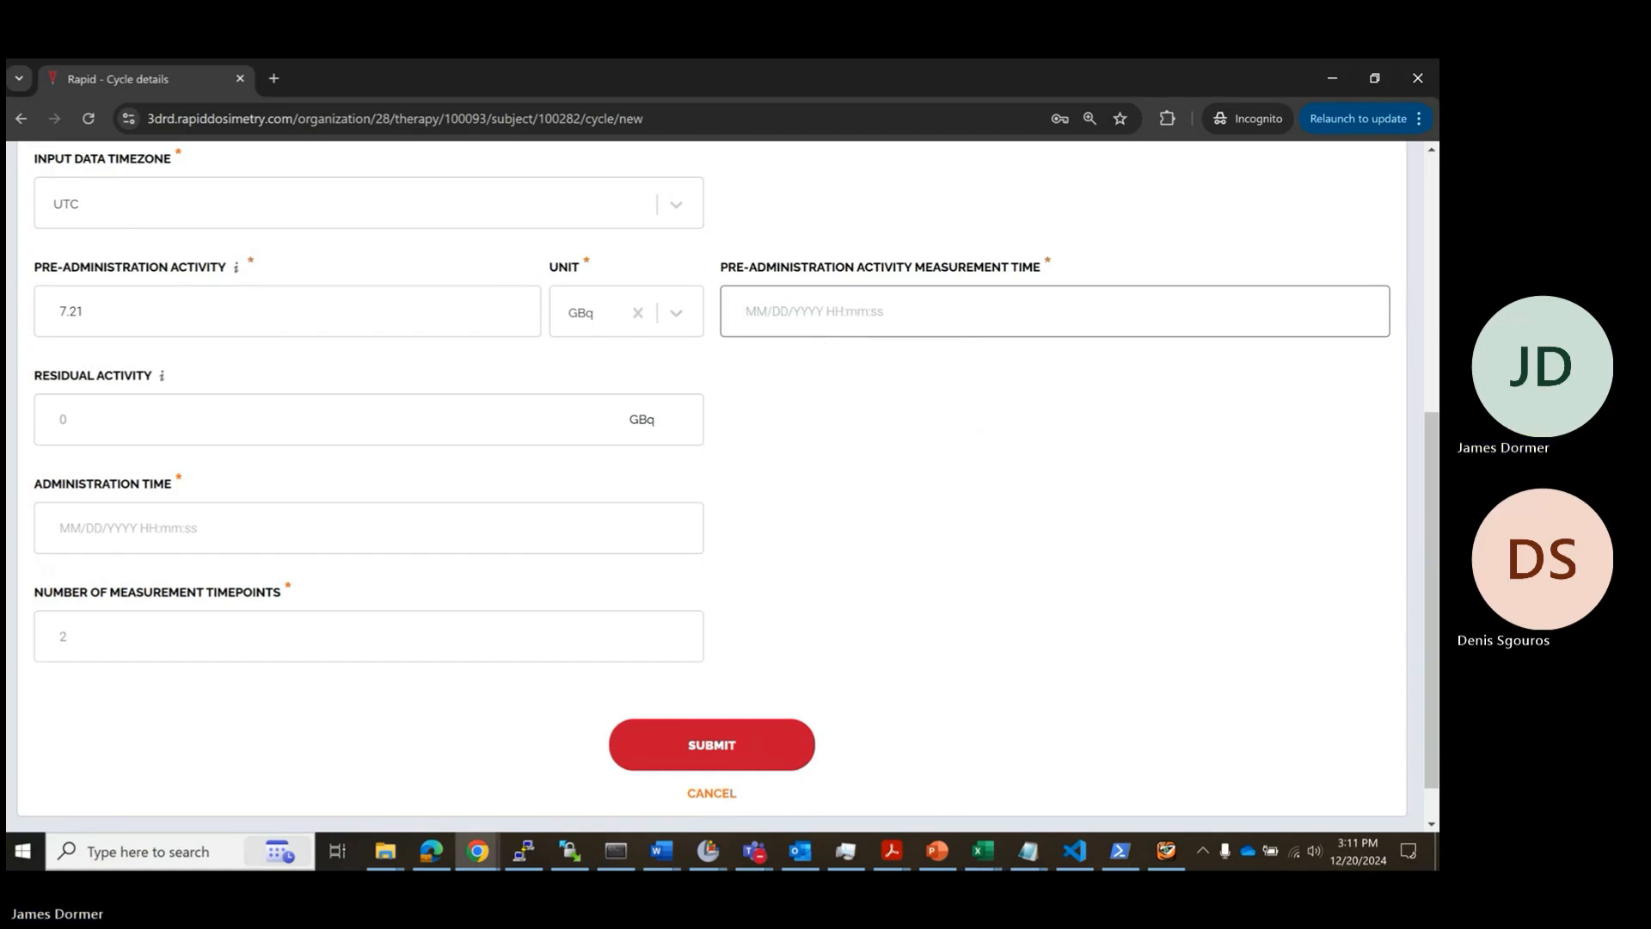
Step: Set the pre-administration activity measurement time to 05/26/2020 11:58:00
key("alt+Tab")
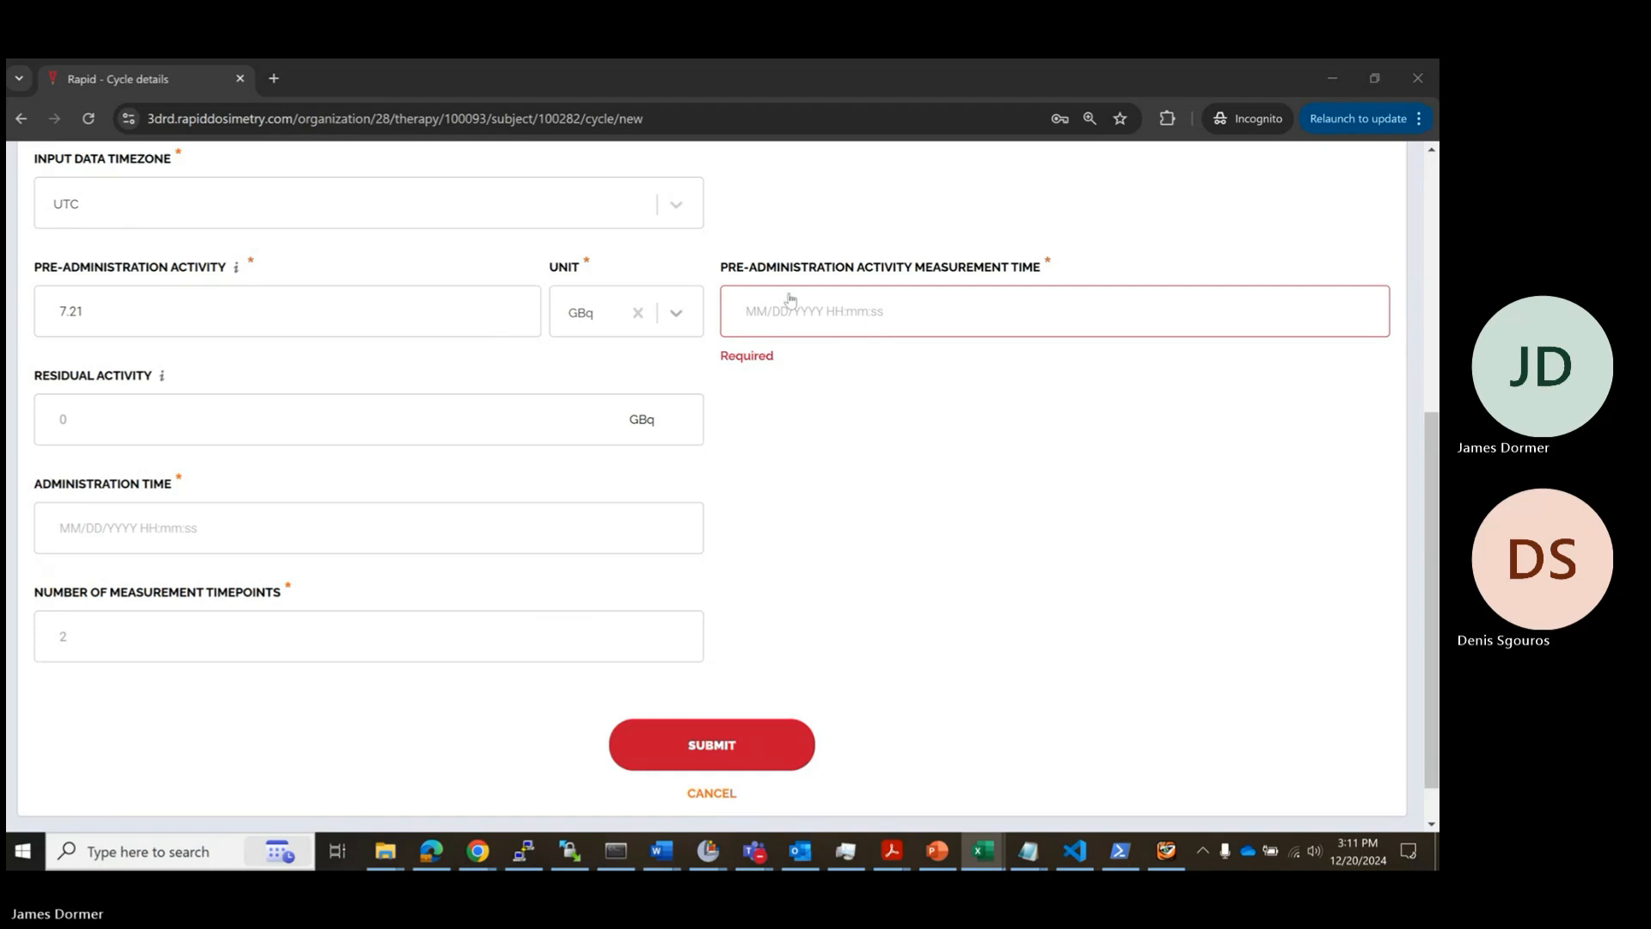
left_click(870, 325)
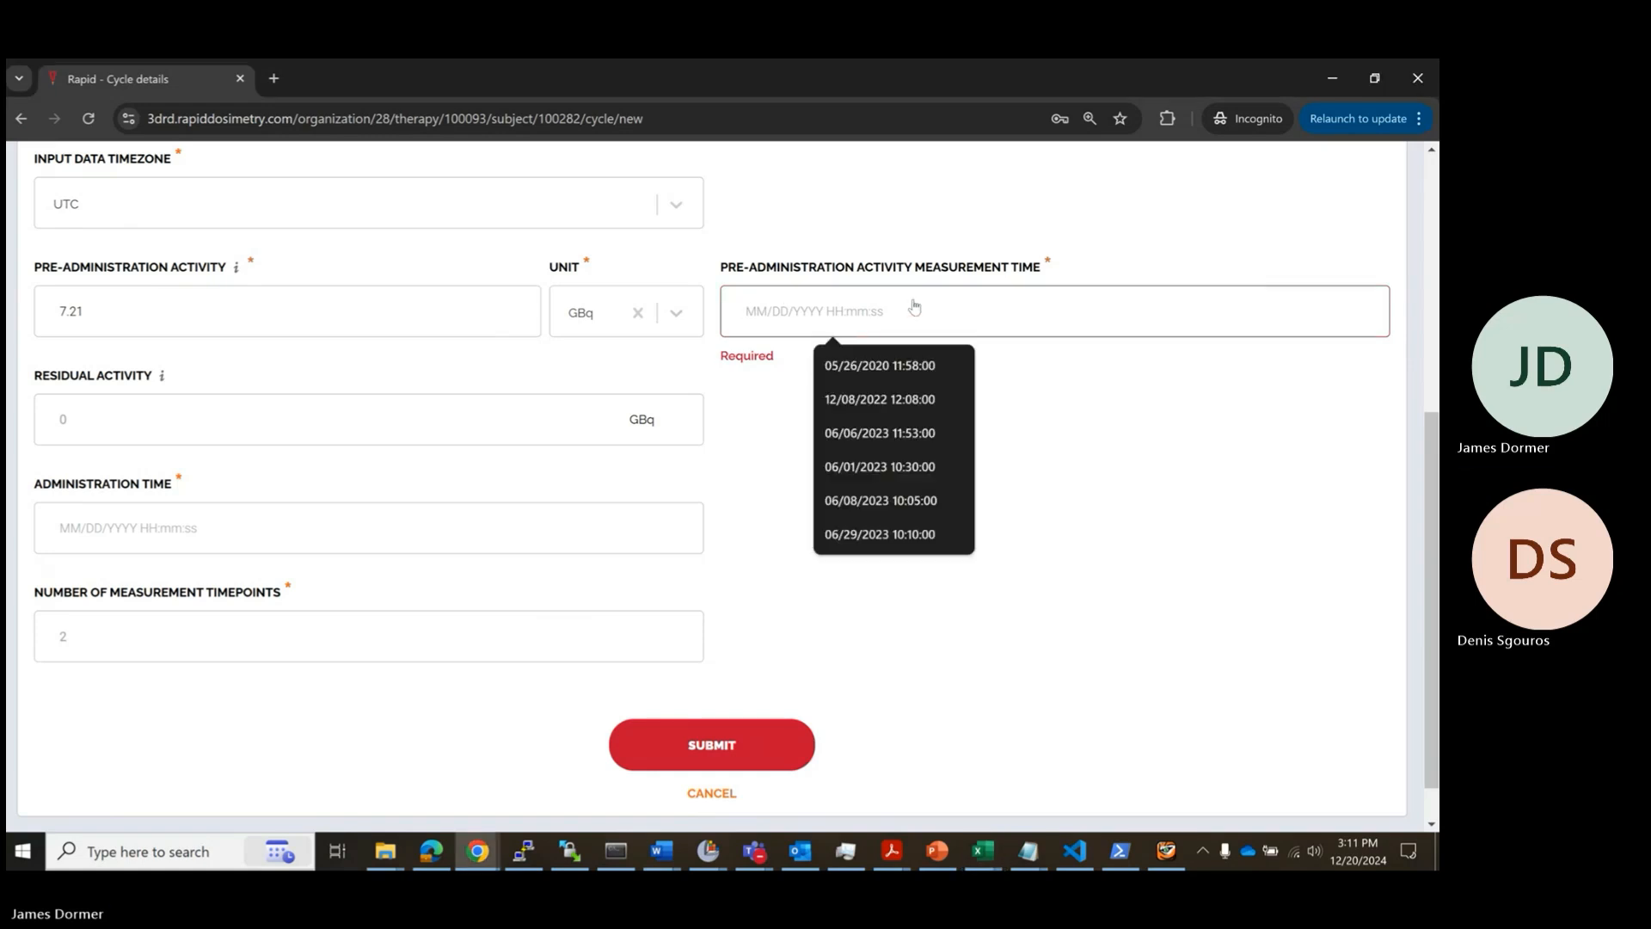
type("05/")
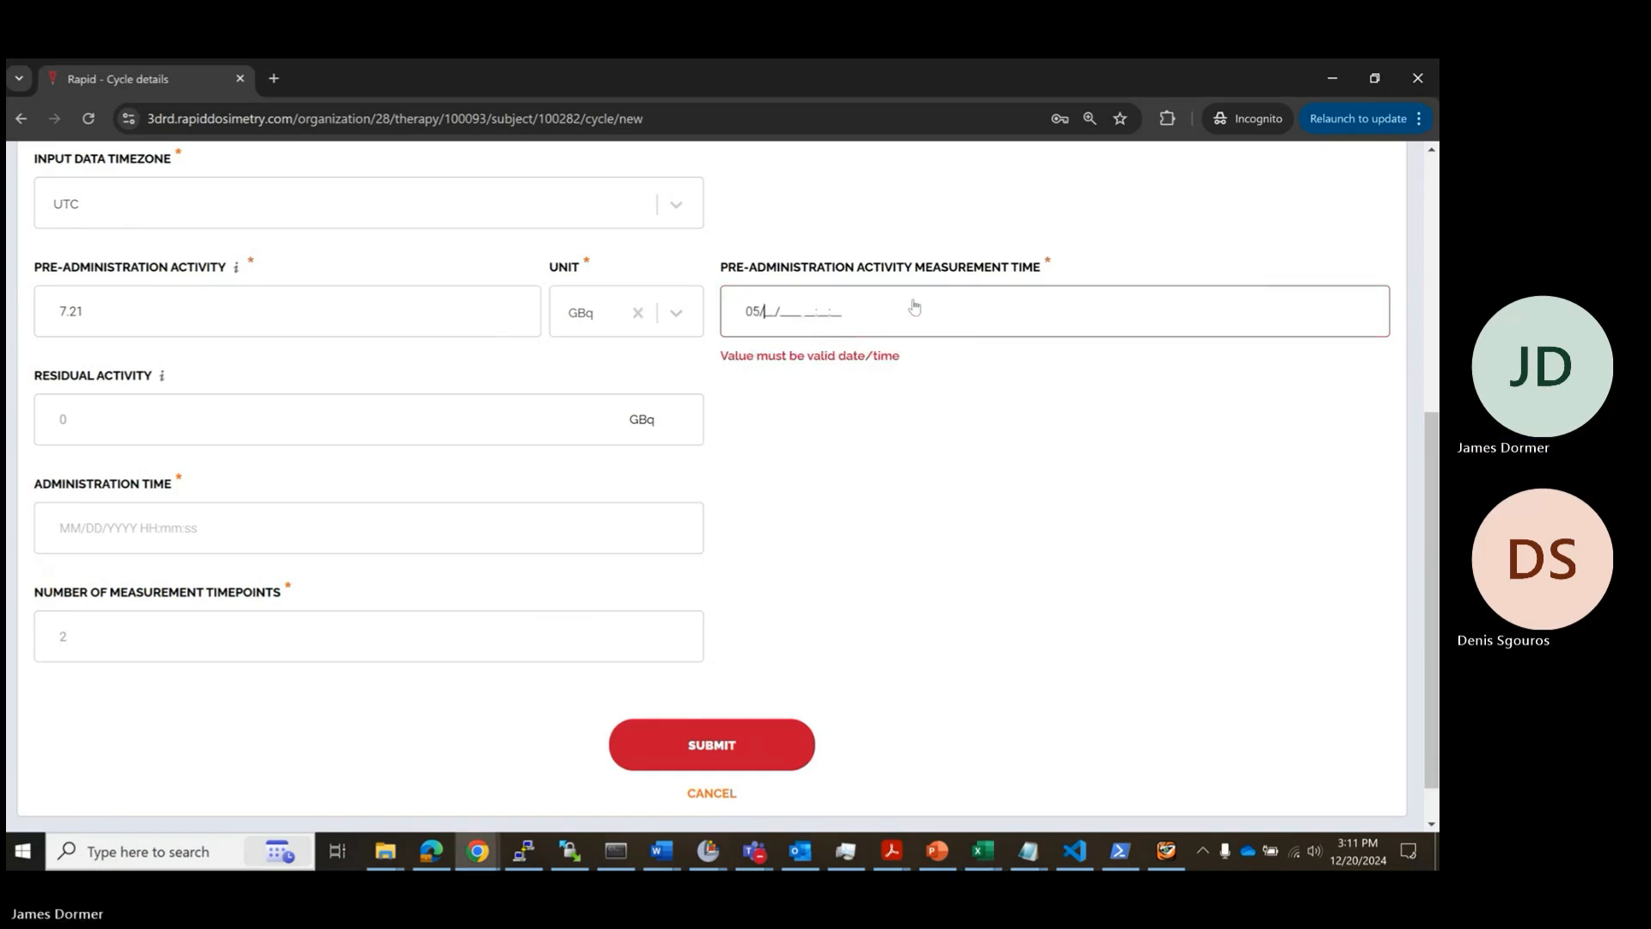
type("26/")
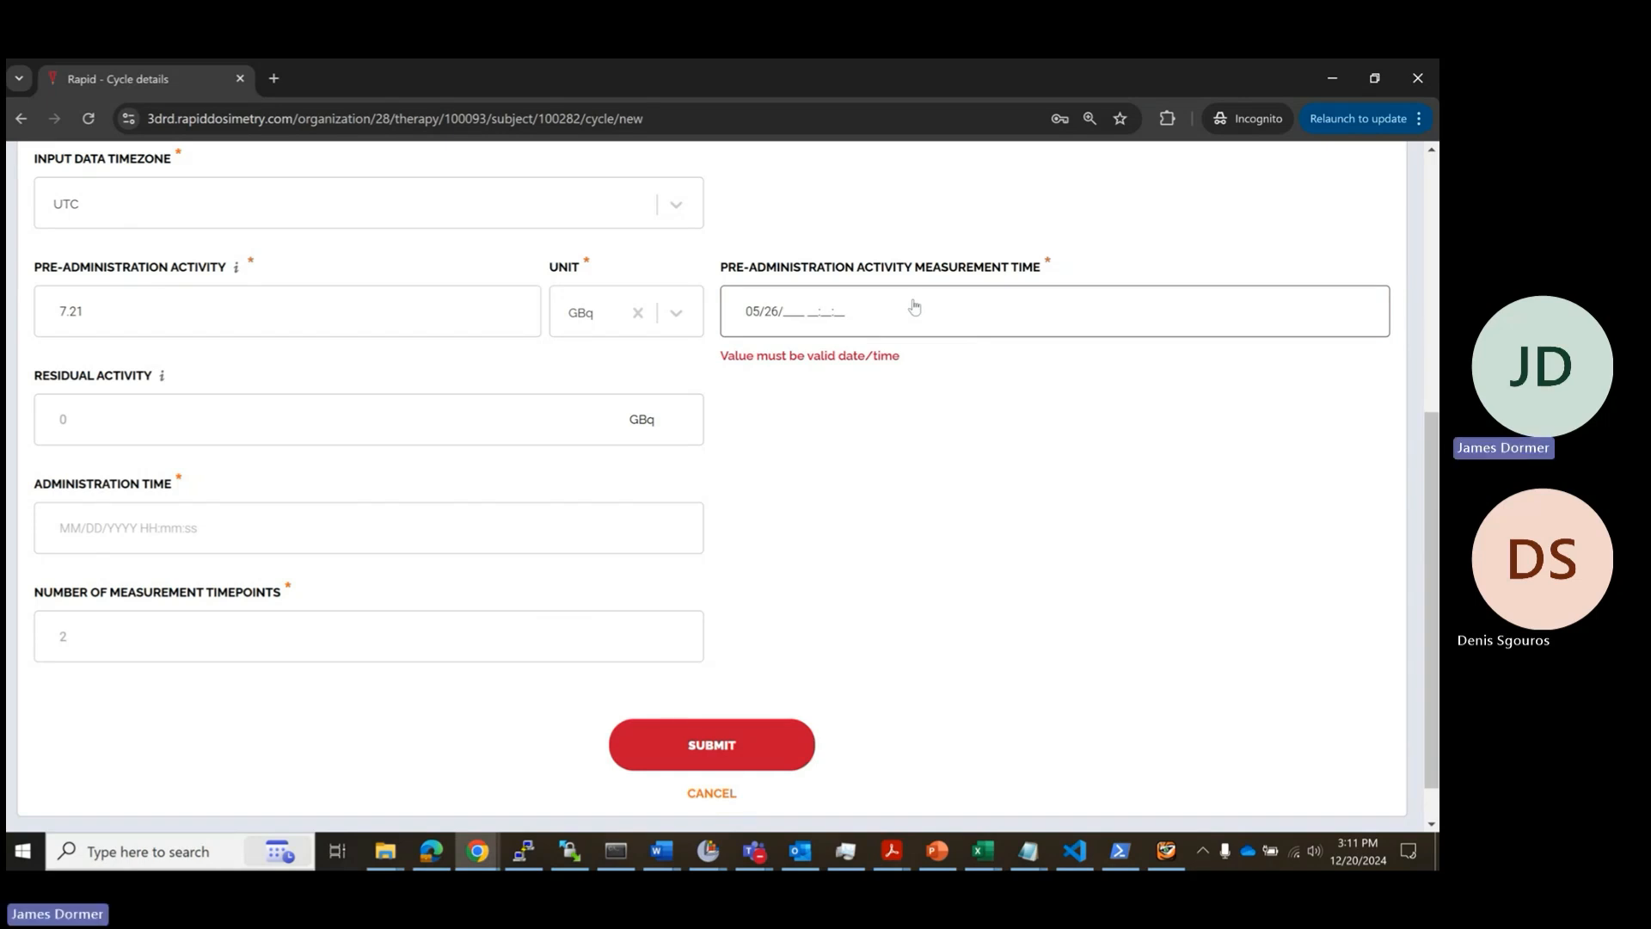
type("2020")
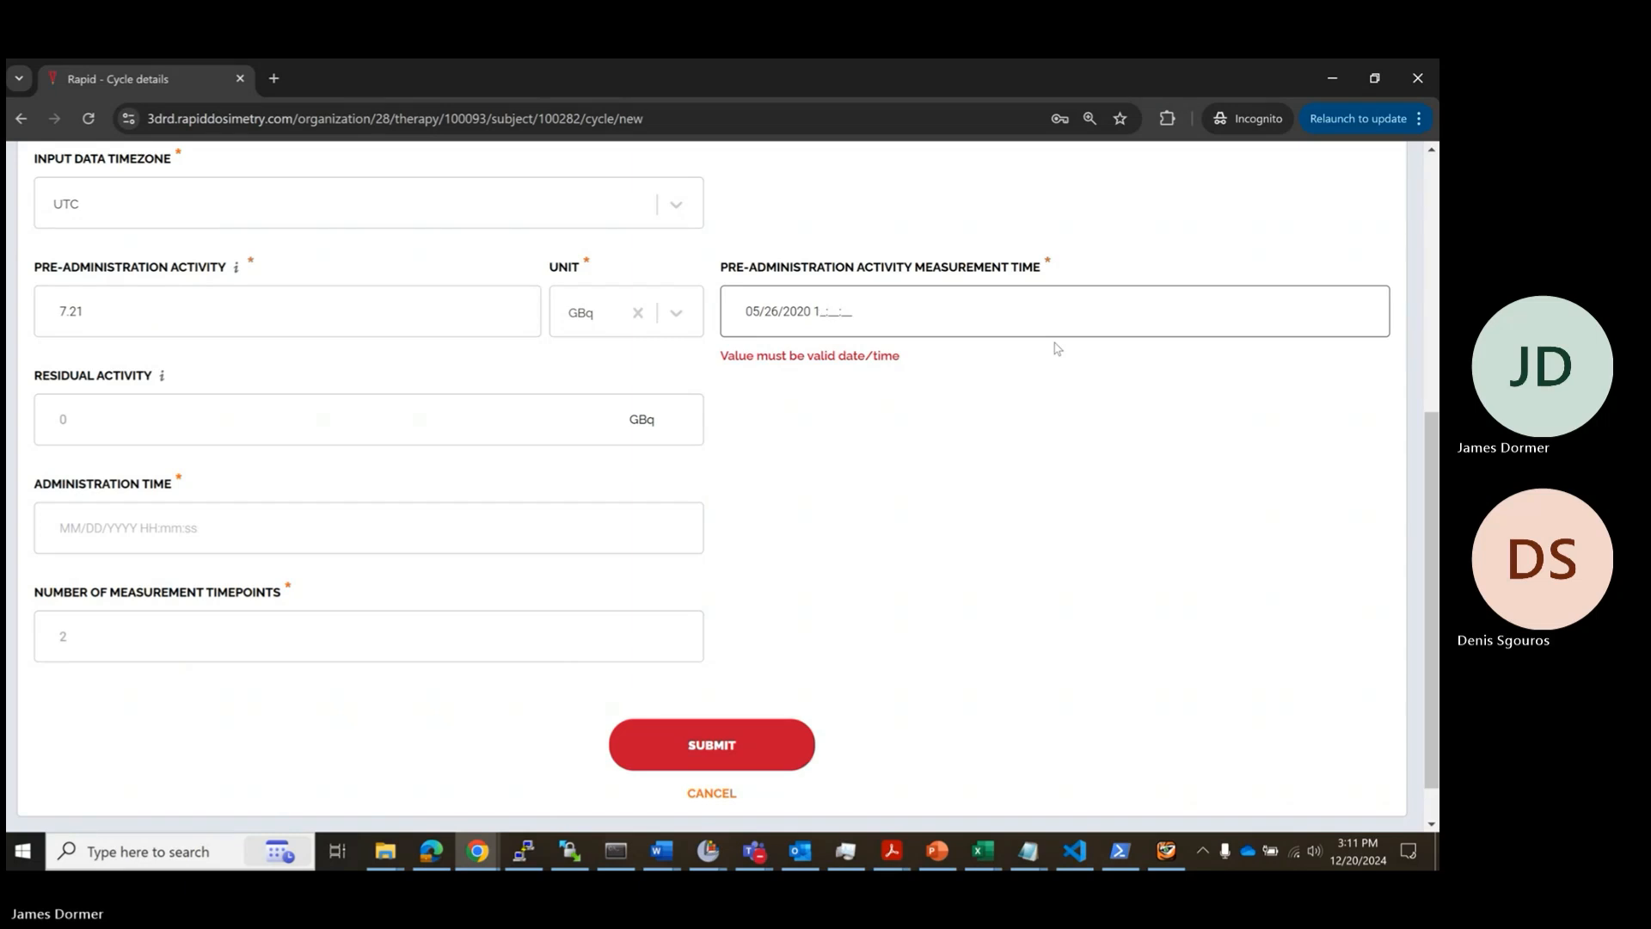
type("00")
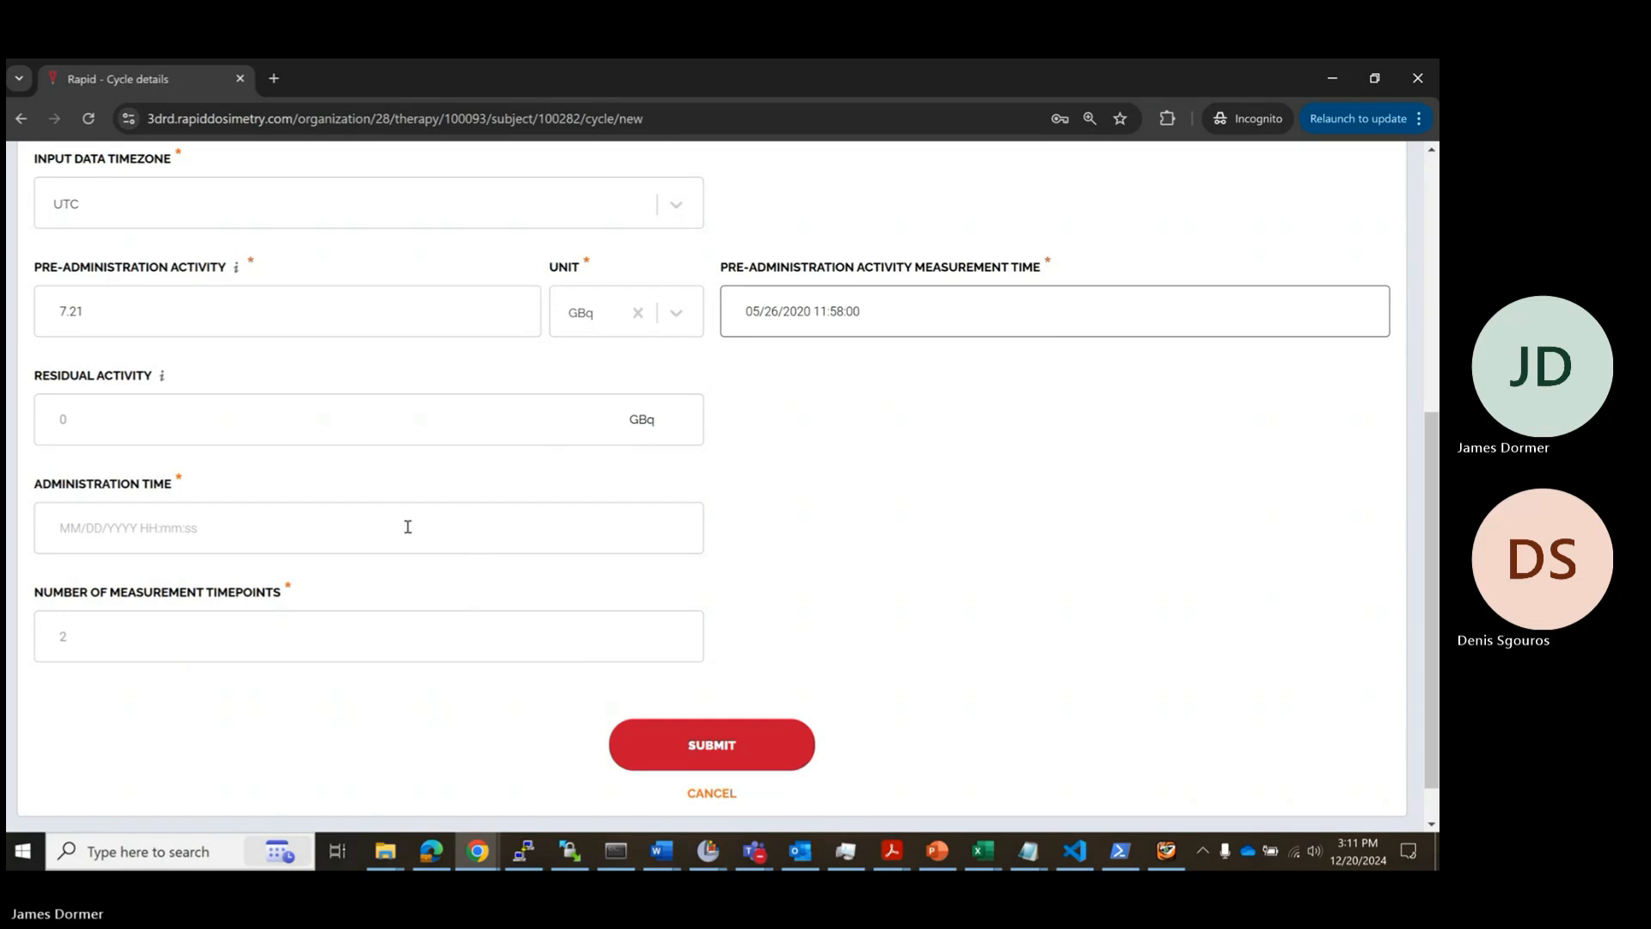
Step: Copy the pre-administration activity measurement time, 05/26/2020 11:58:00, into the administration time
left_click_drag(864, 314, 739, 317)
key("ctrl+c")
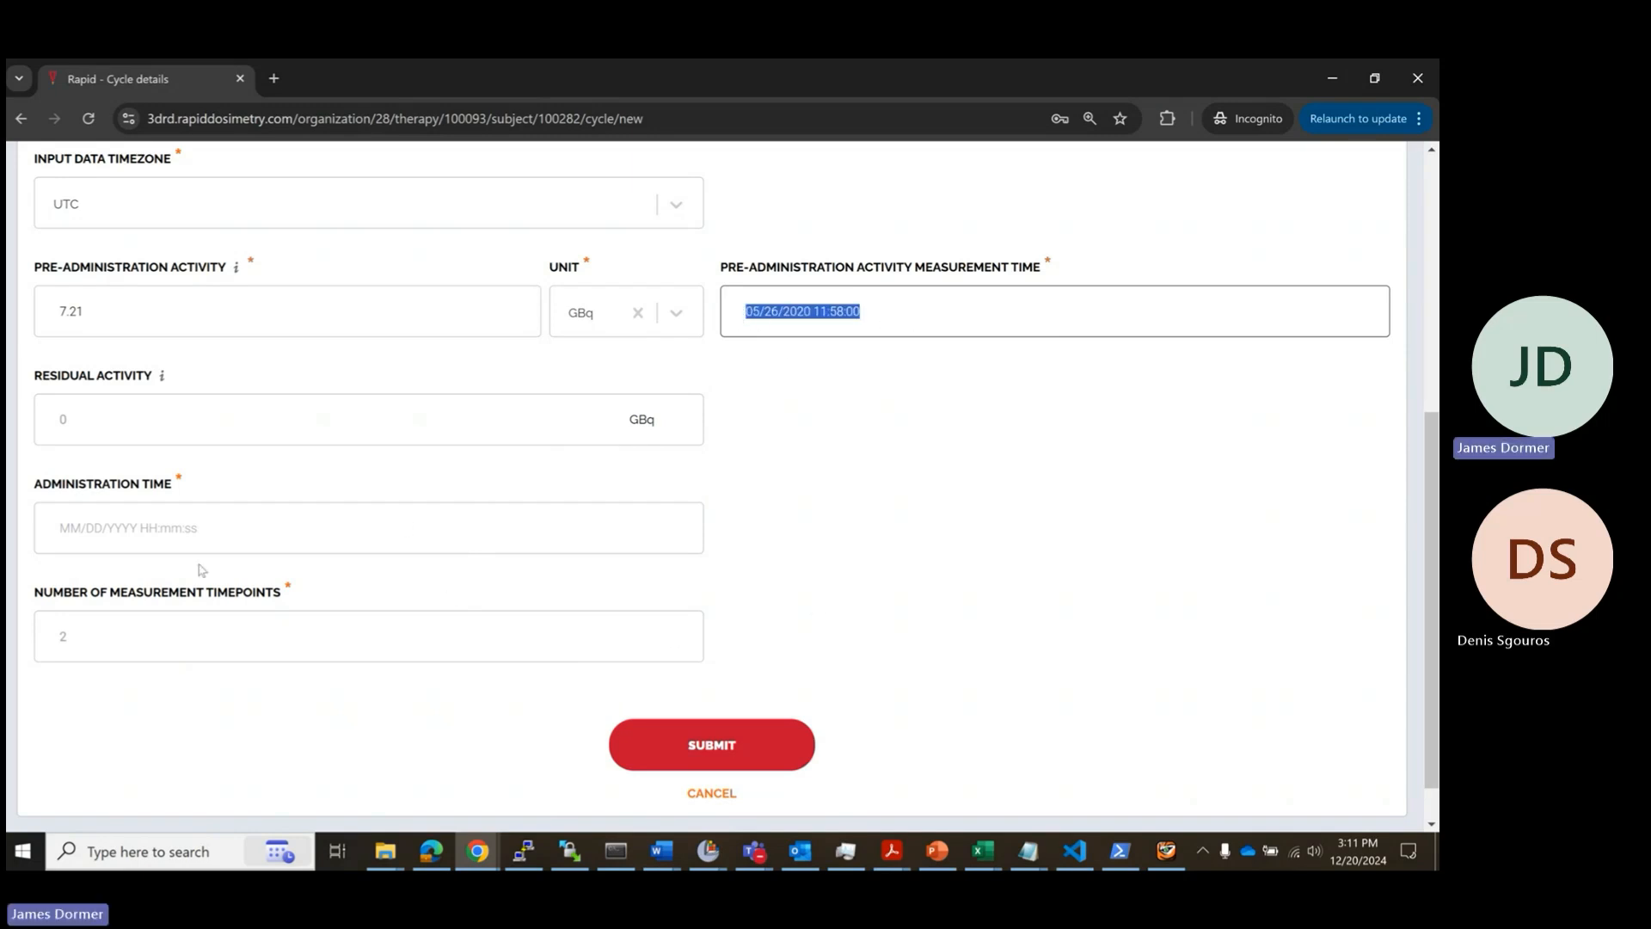
left_click(151, 527)
key("ctrl+v")
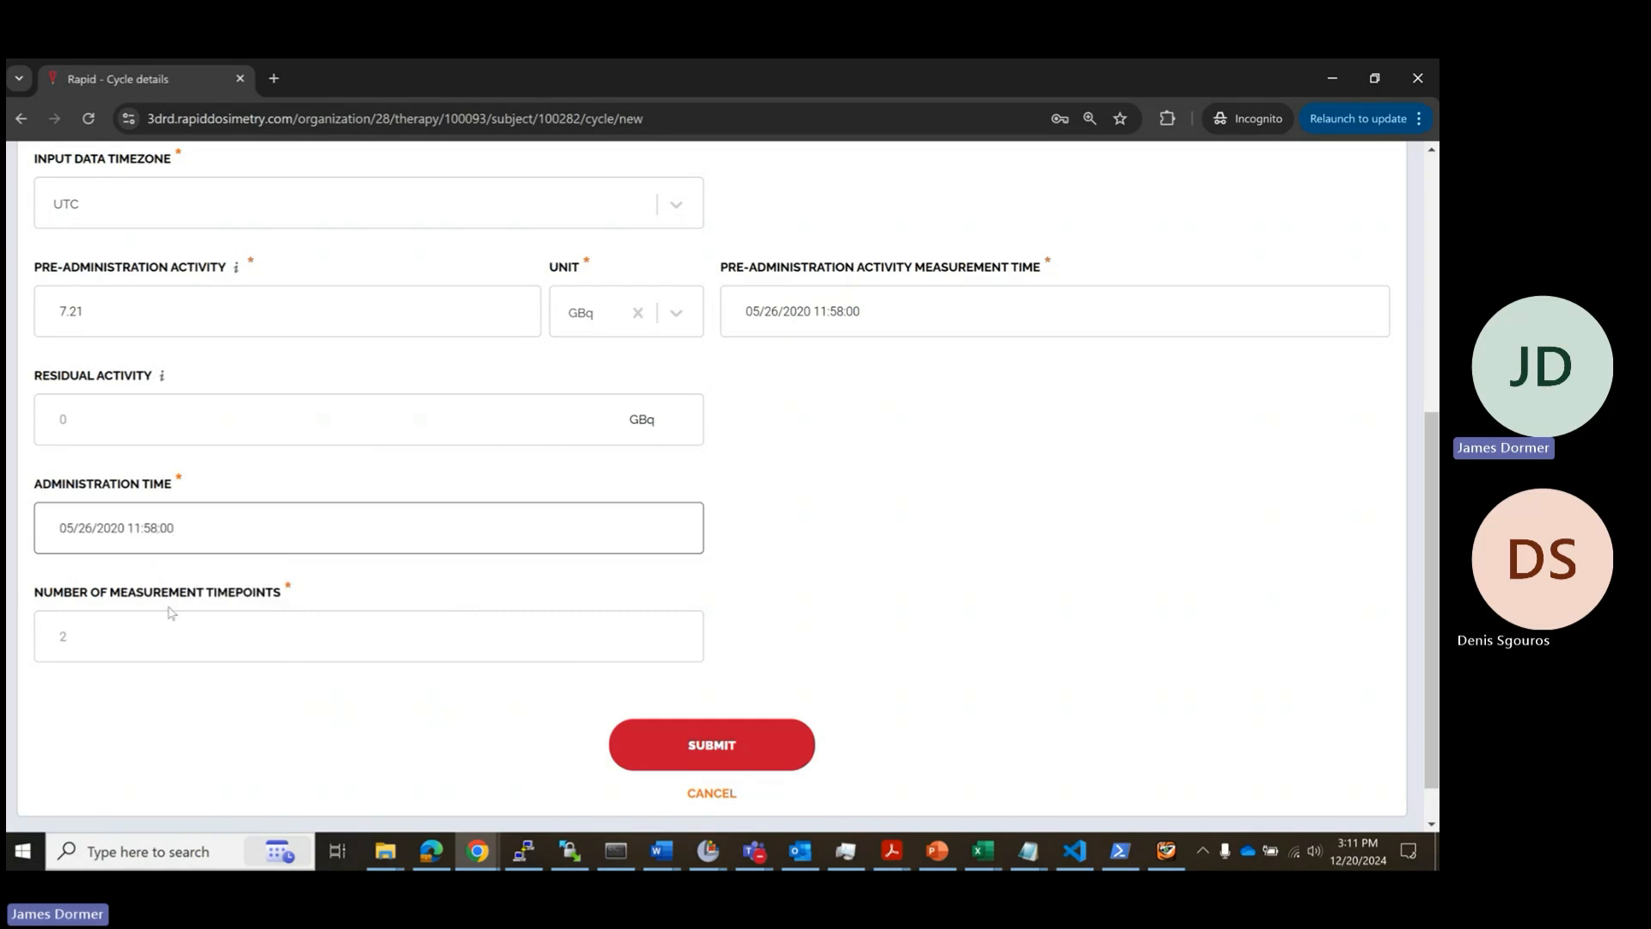
Step: Set the number of measurement timepoints to 4 and submit the treatment cycle
left_click(104, 633)
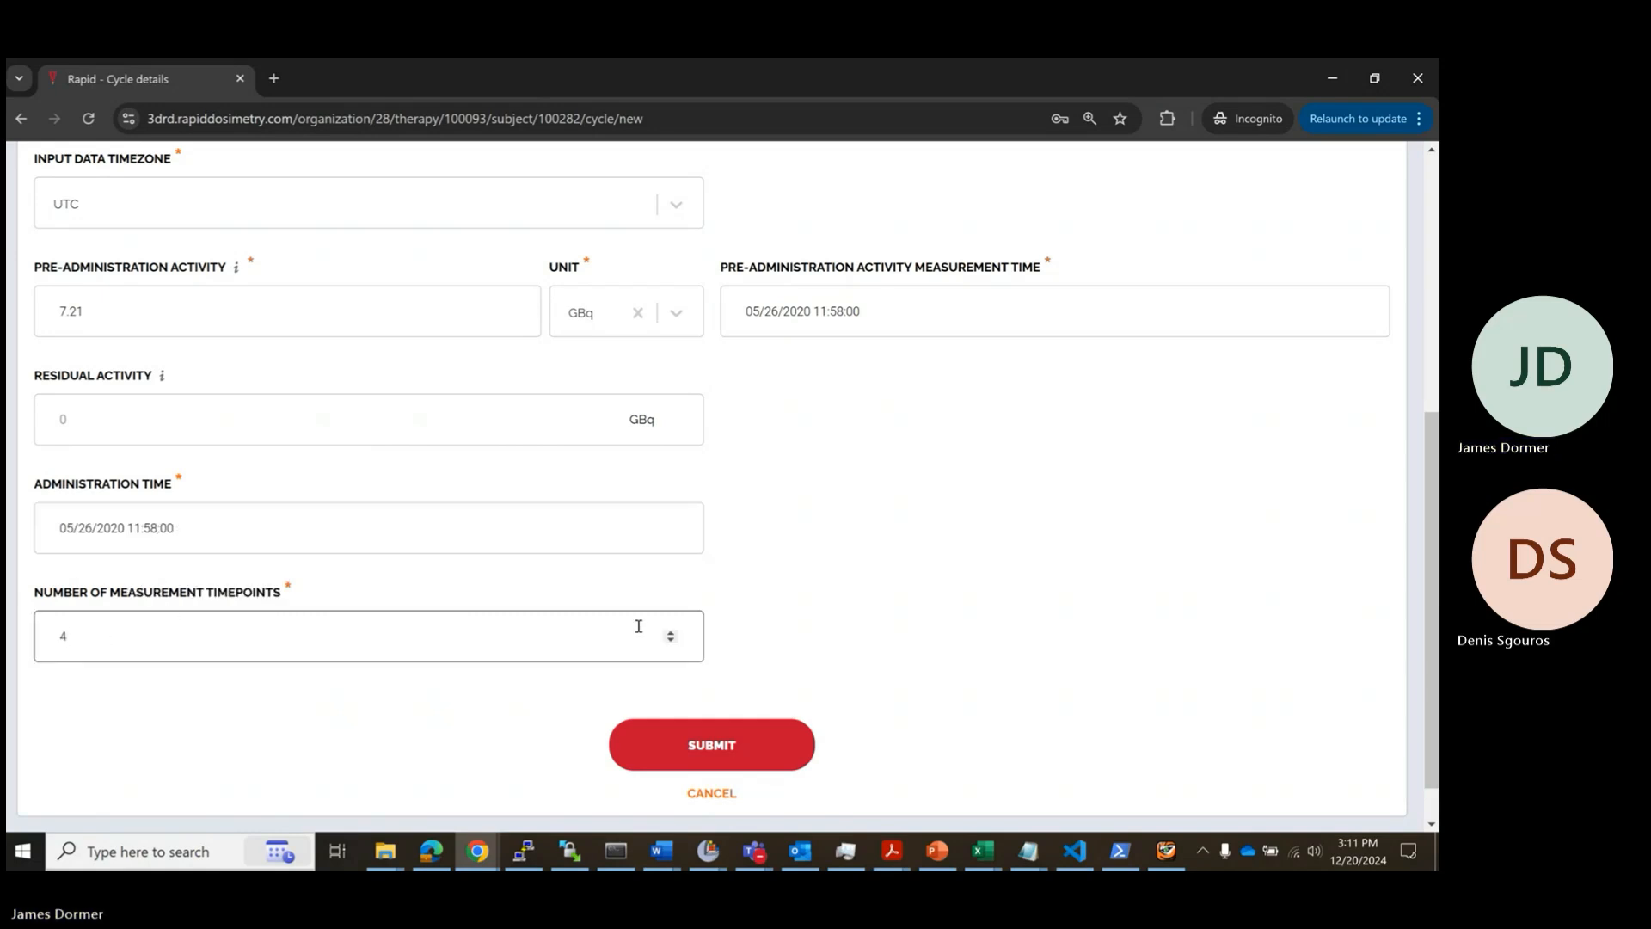
left_click(854, 645)
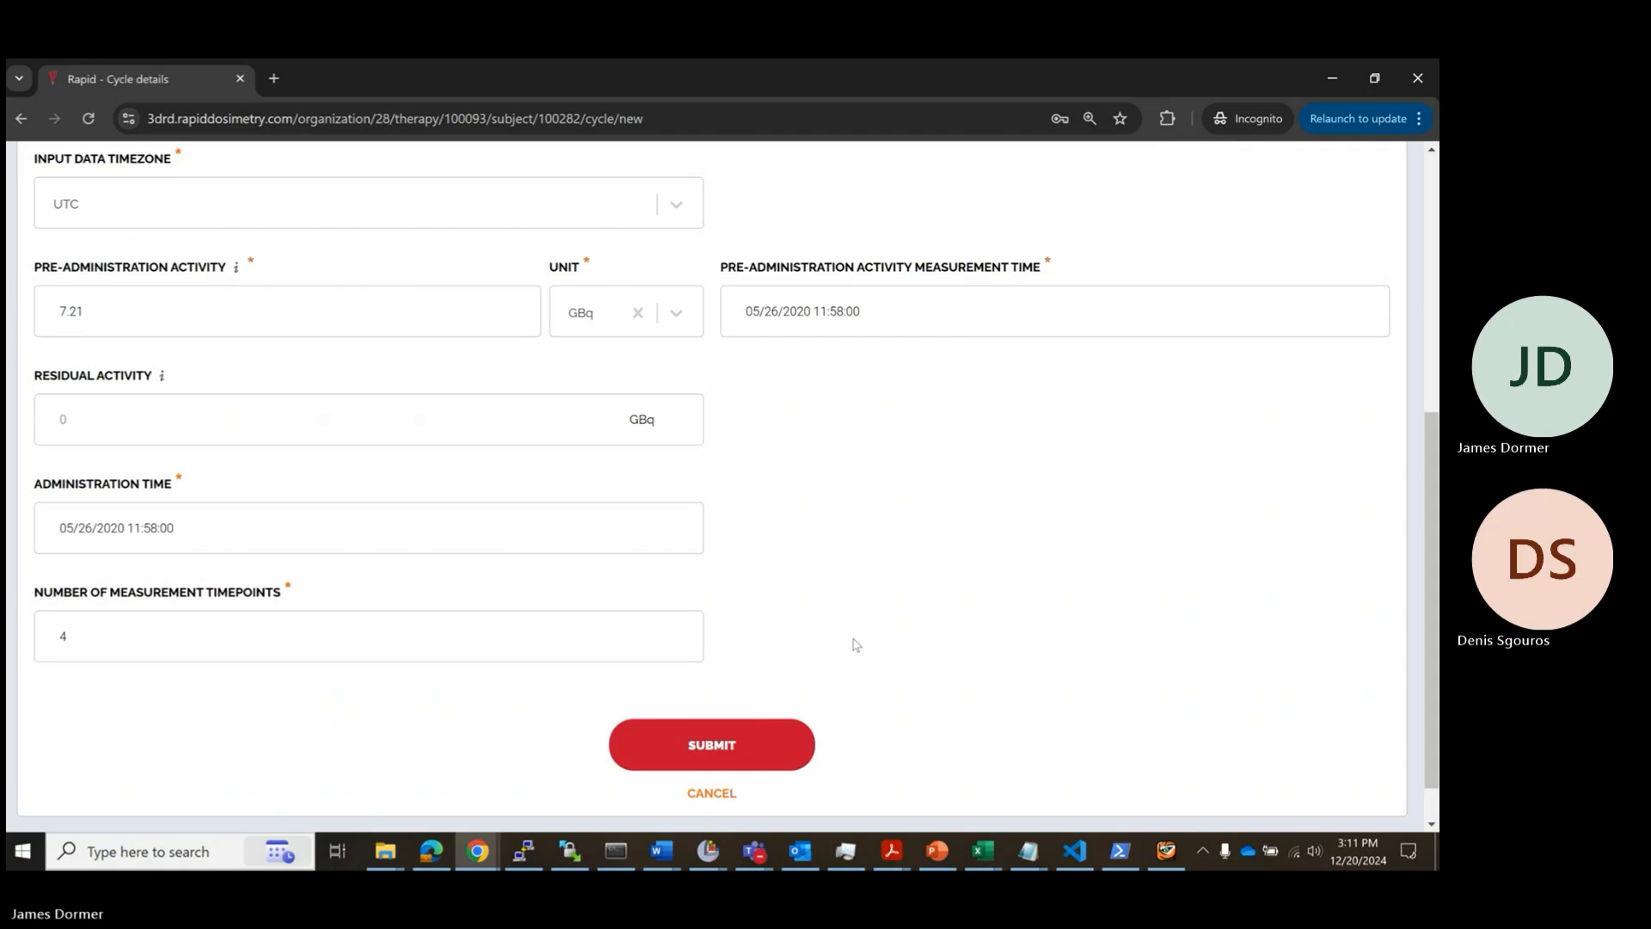
left_click(768, 729)
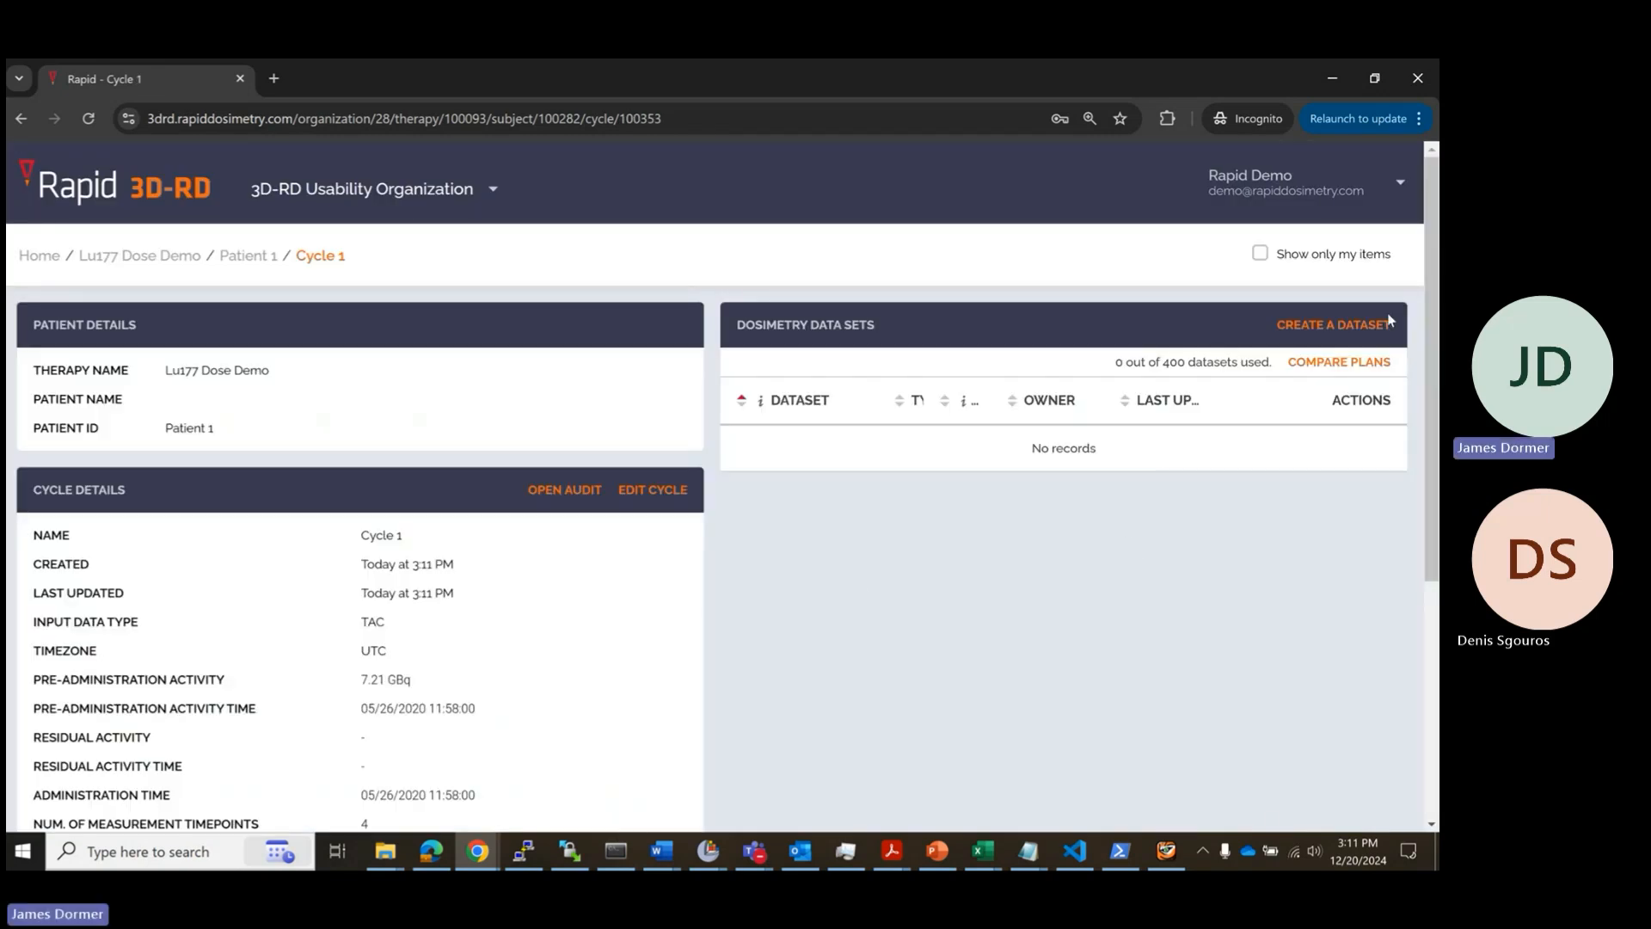
Step: Create a dosimetry dataset for Cycle 1 with the title Dse and no description
left_click(1317, 325)
left_click(682, 362)
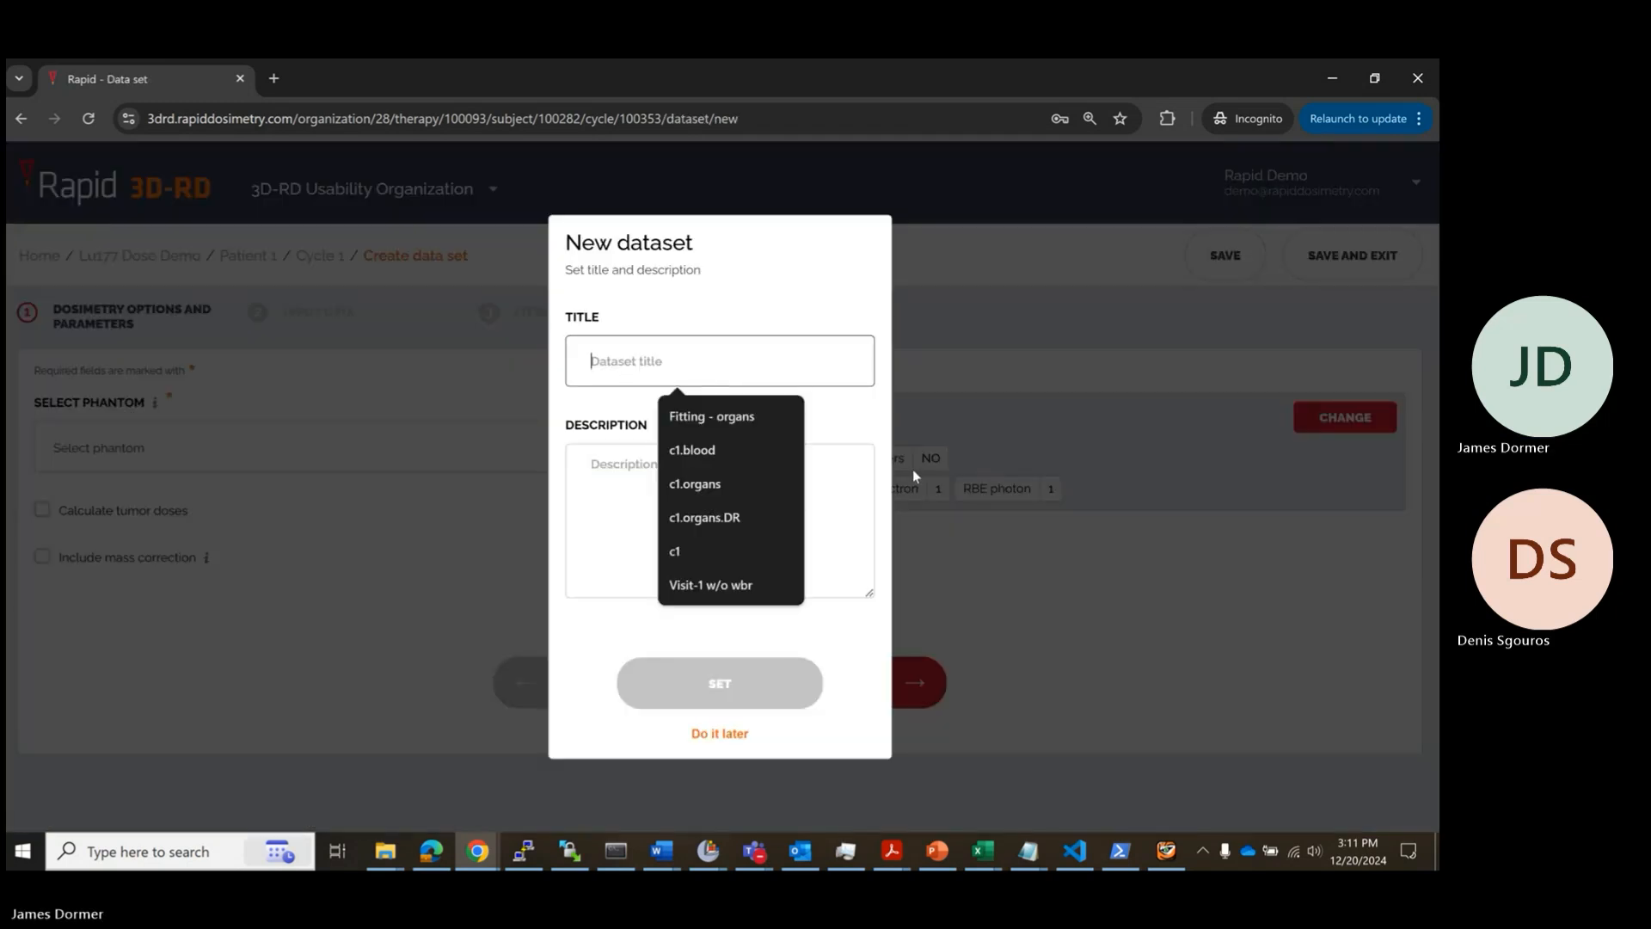
type("Dse")
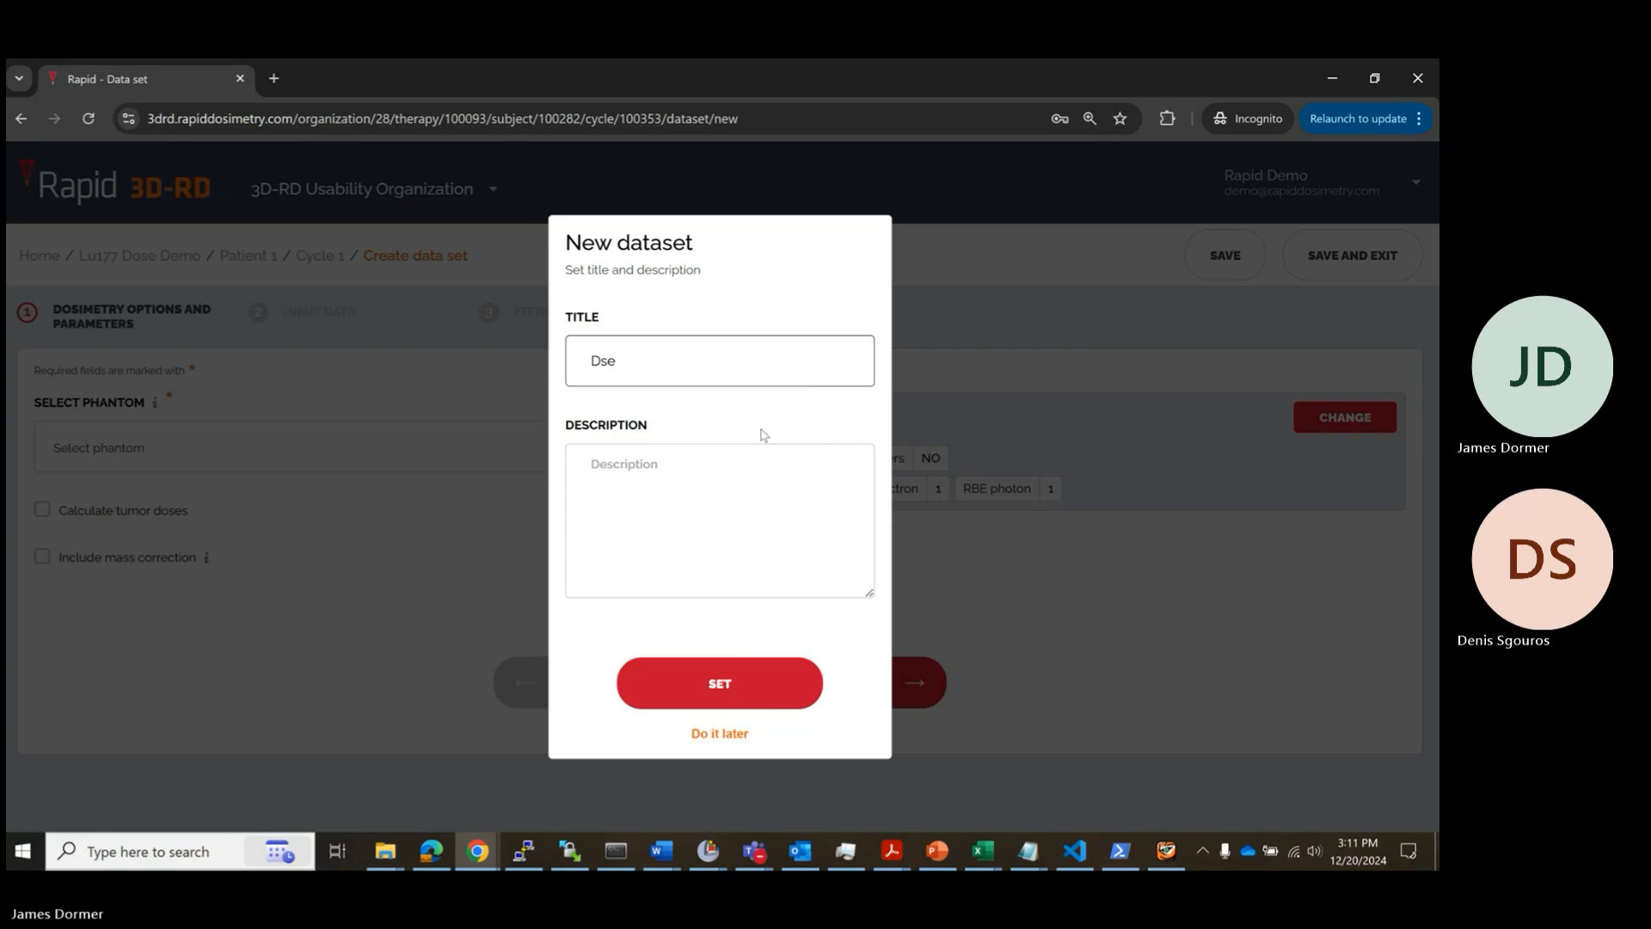
left_click(725, 693)
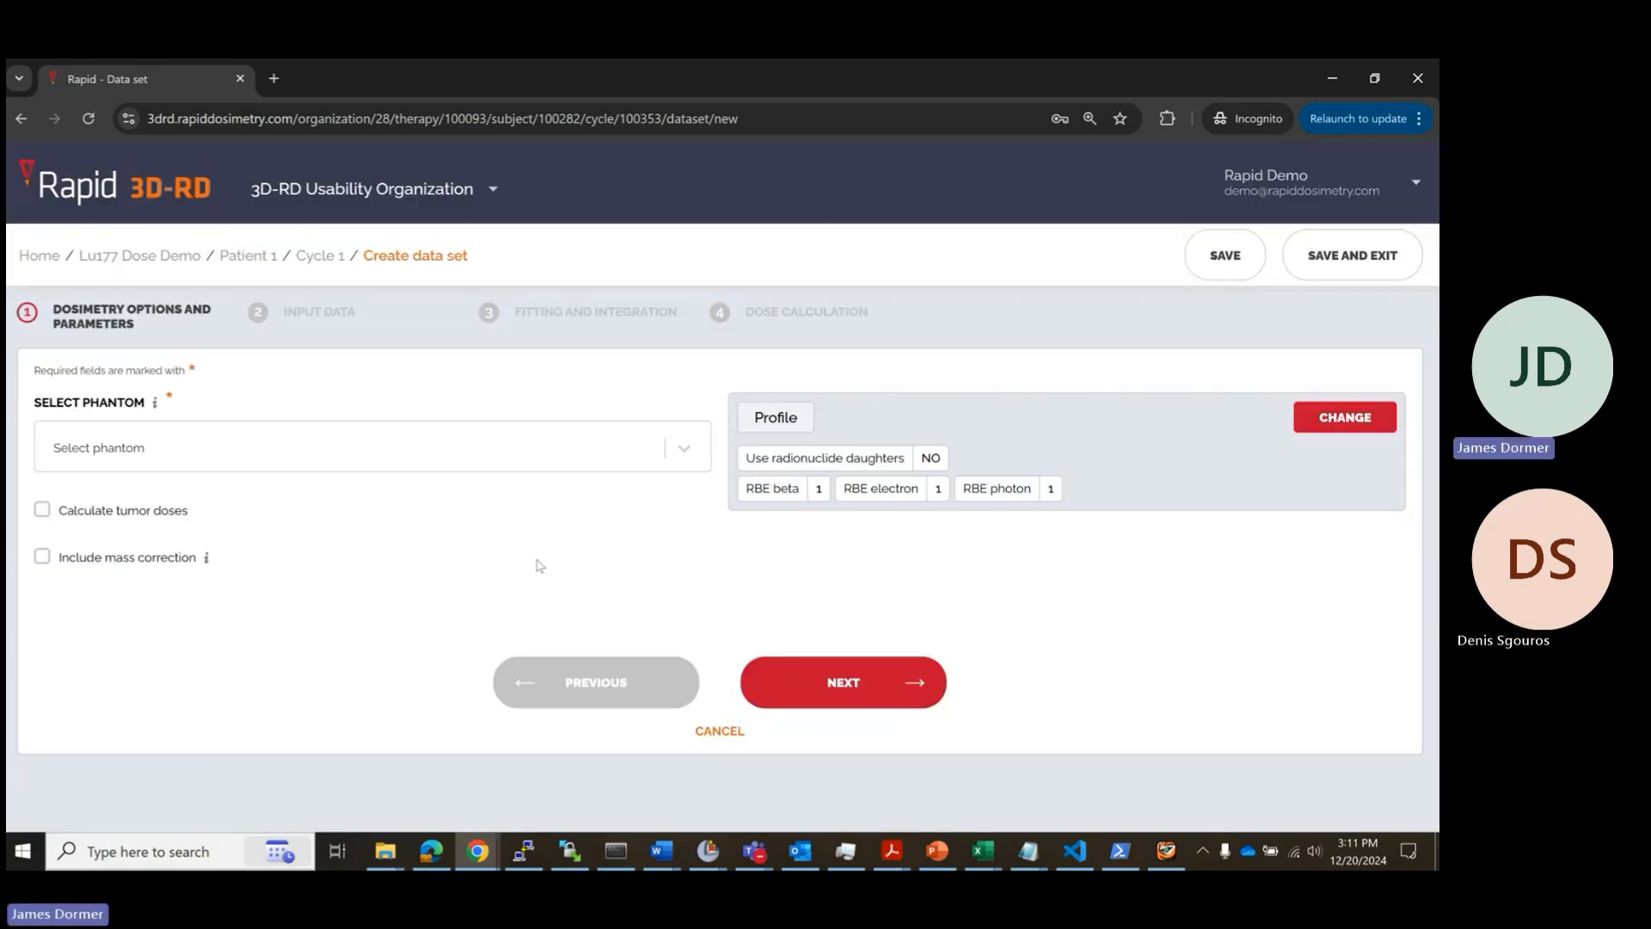
Step: Select the ICRP Adult Male phantom and enable tumor dose calculation and mass correction
left_click(272, 451)
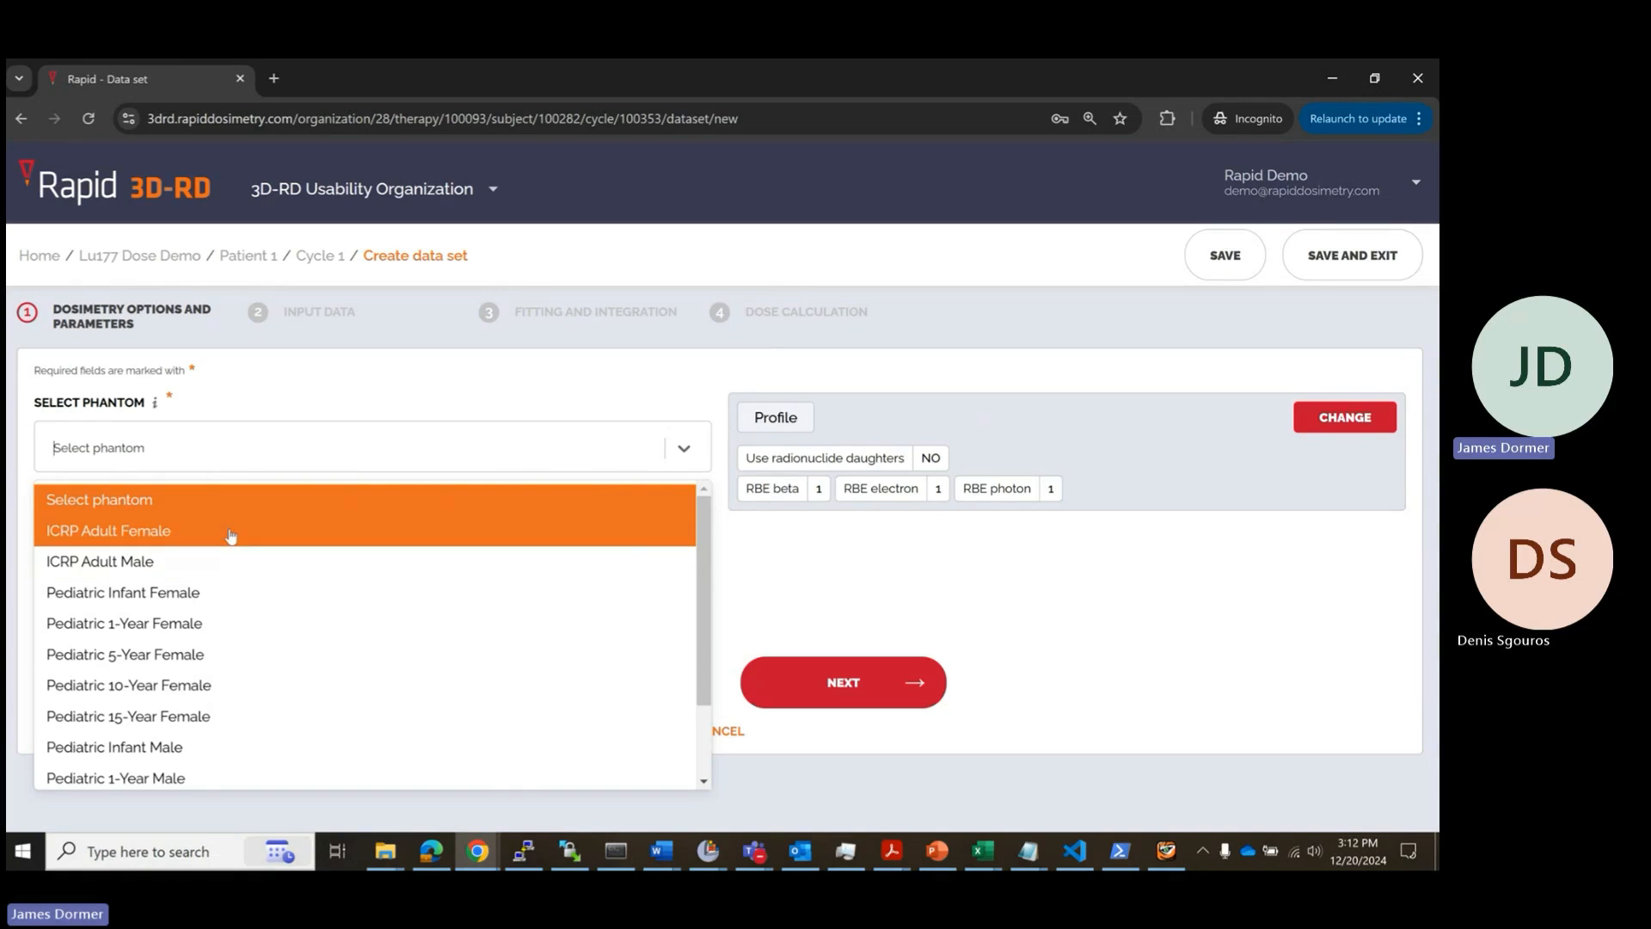
scroll(340, 606, "down", 3)
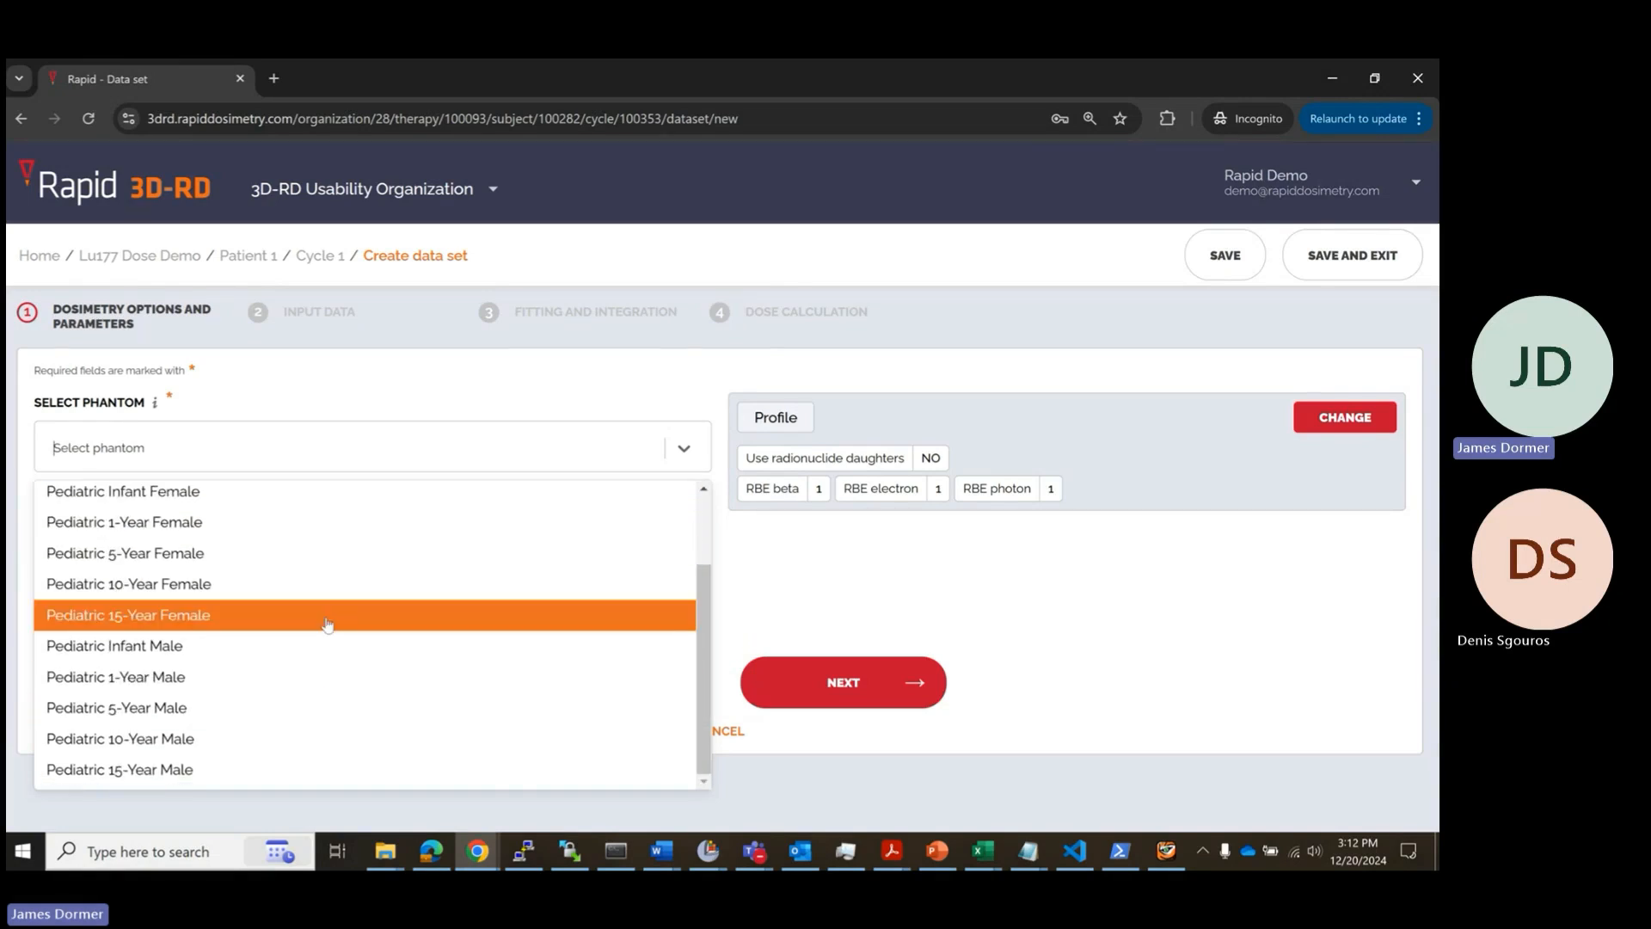
scroll(316, 615, "up", 3)
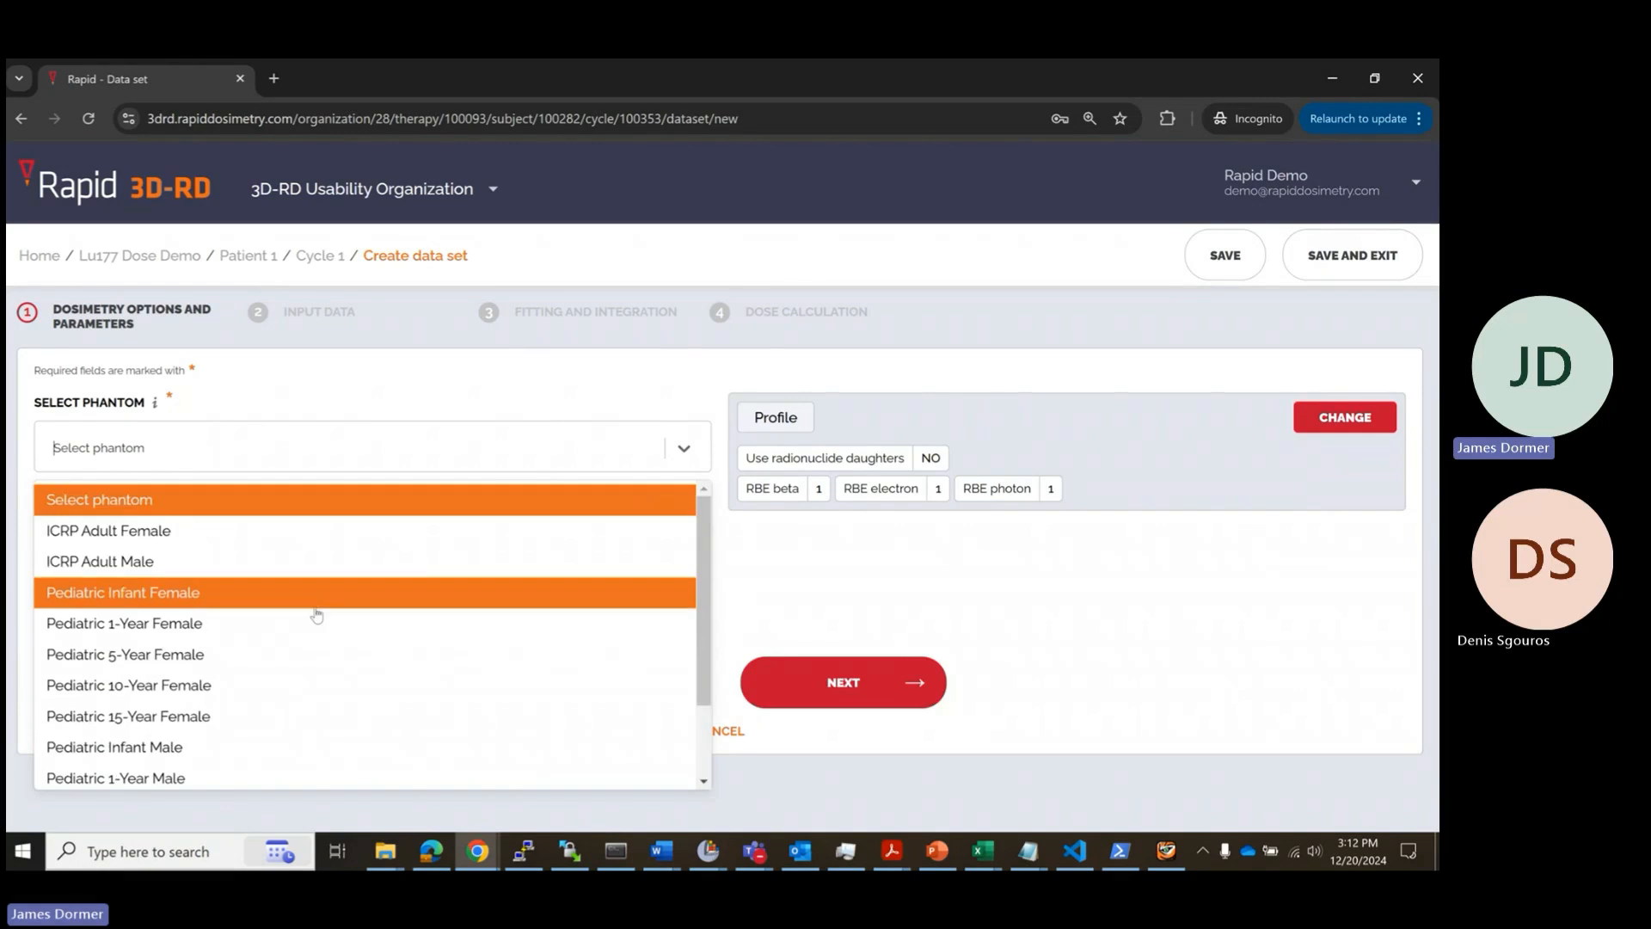
left_click(164, 561)
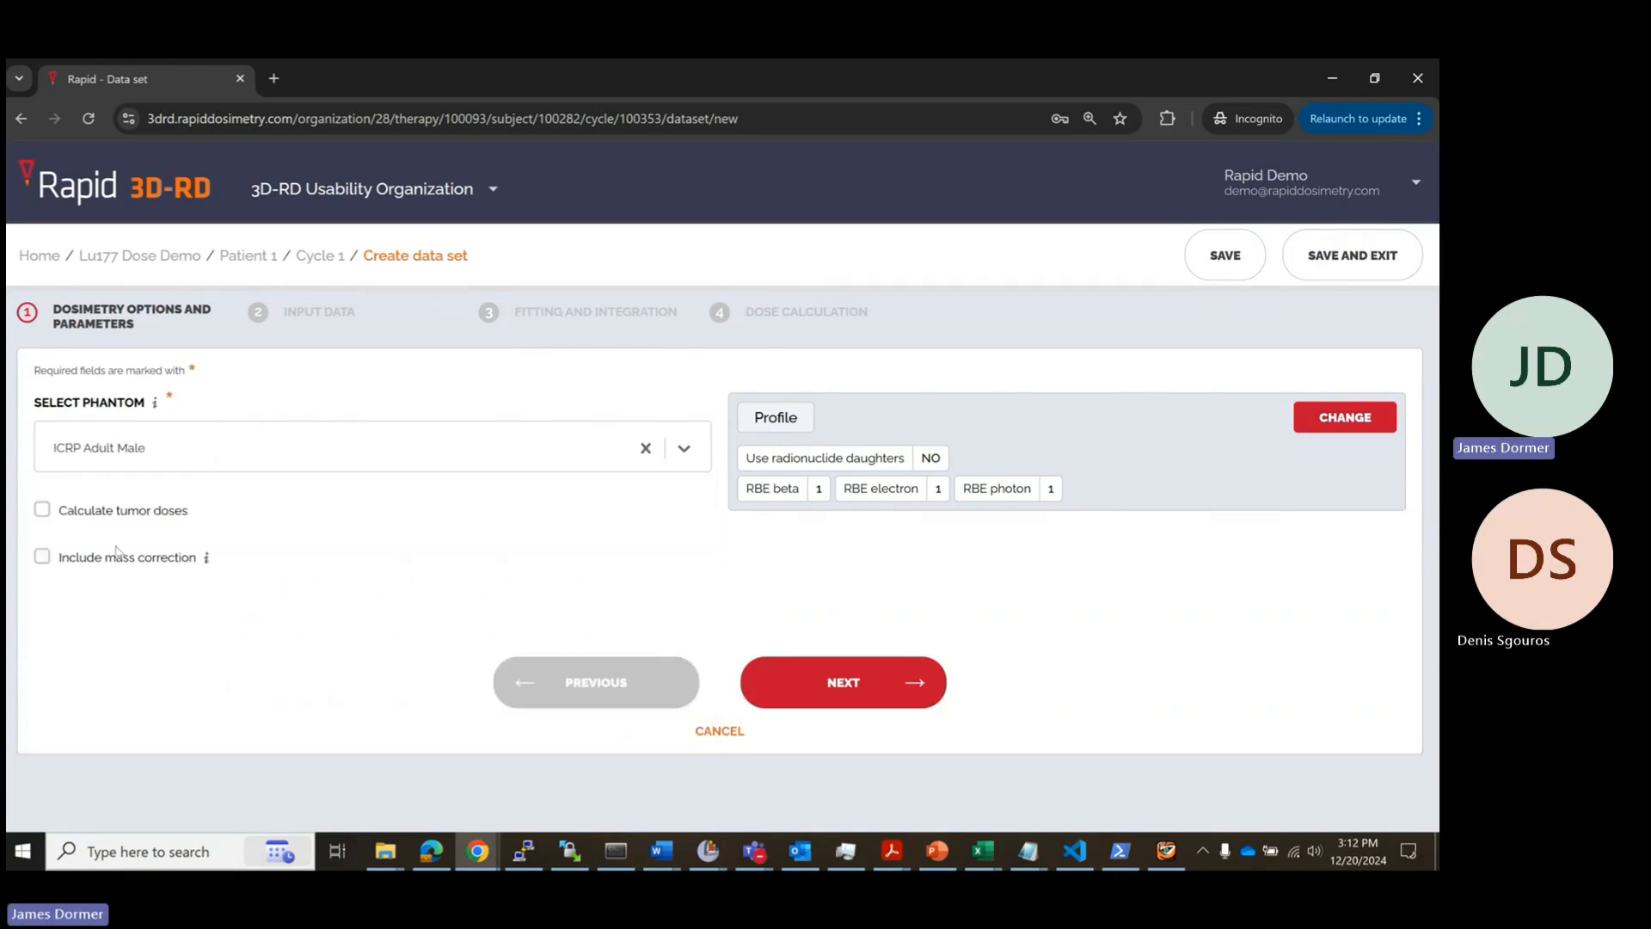
left_click(42, 511)
left_click(41, 555)
Step: Review the profile's daughter radionuclide option and RBE parameters, then close it without changes
left_click(1324, 419)
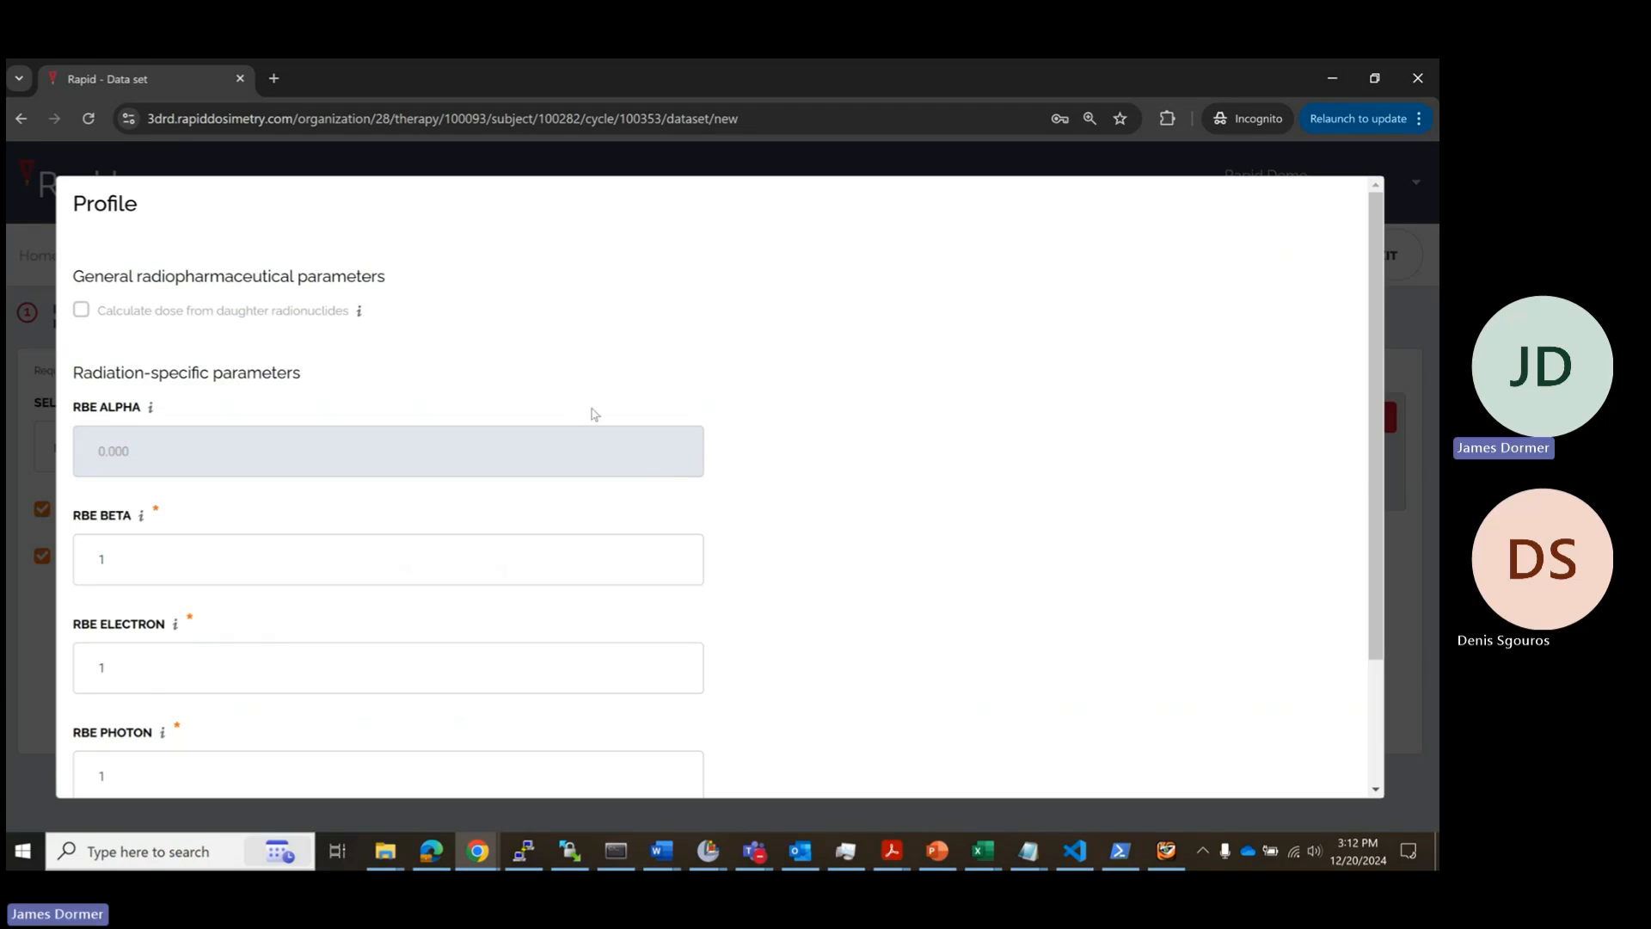
scroll(520, 410, "down", 2)
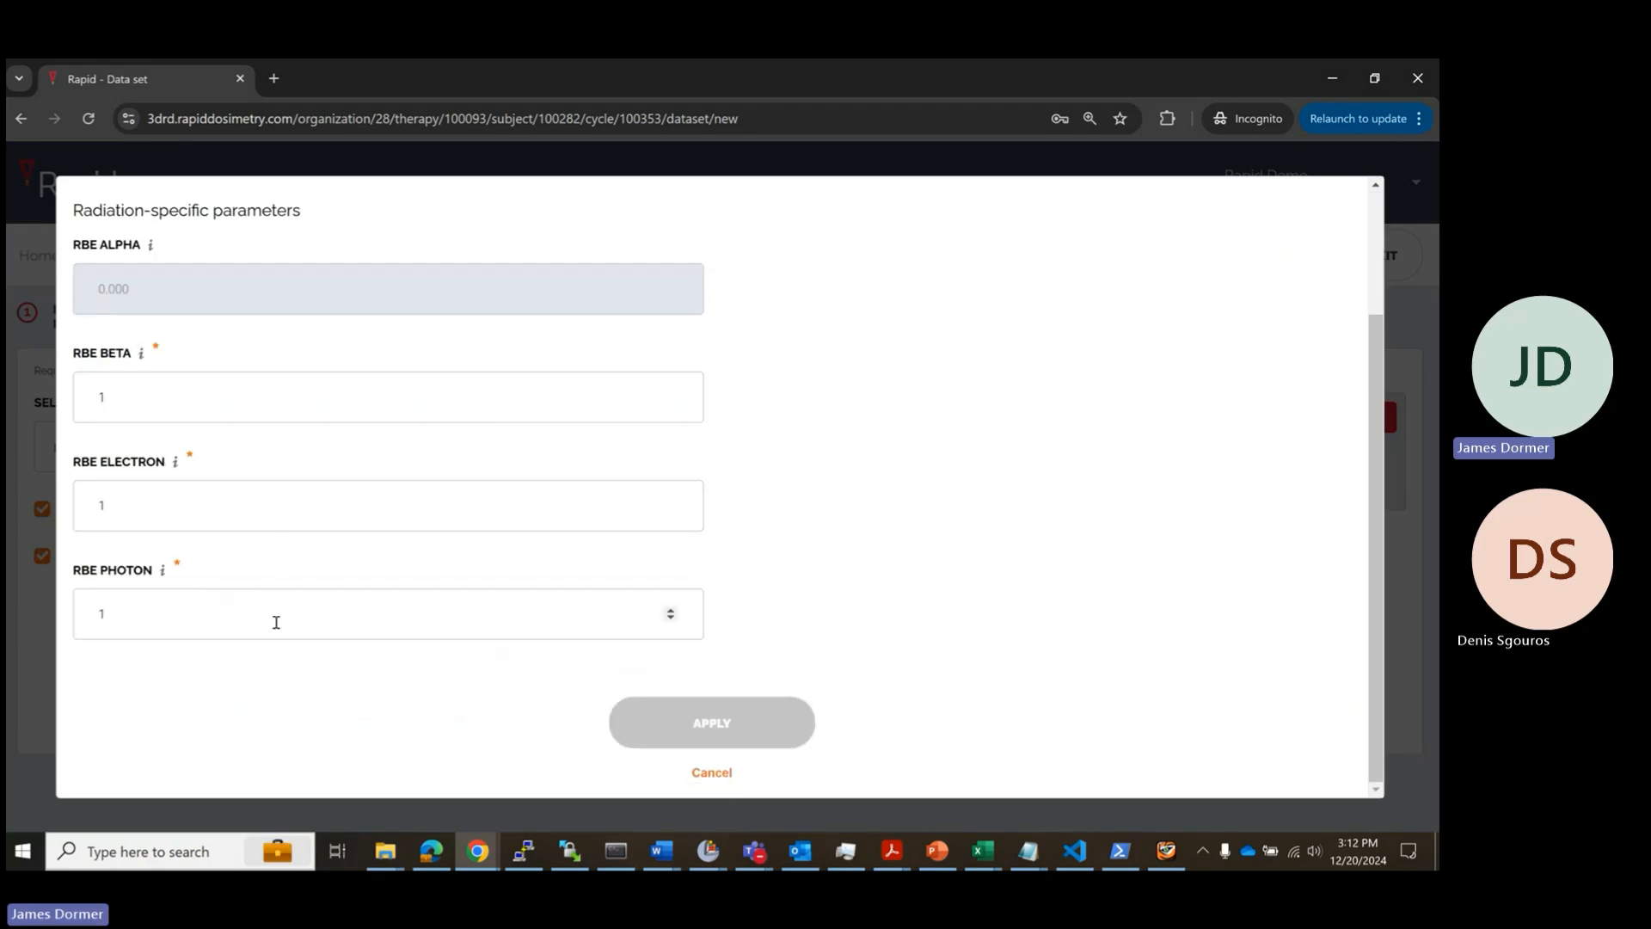
left_click(711, 773)
Step: Continue to the input data and add two tumors labelled Liver 1 and Liver 2 to the source tissues
left_click(875, 688)
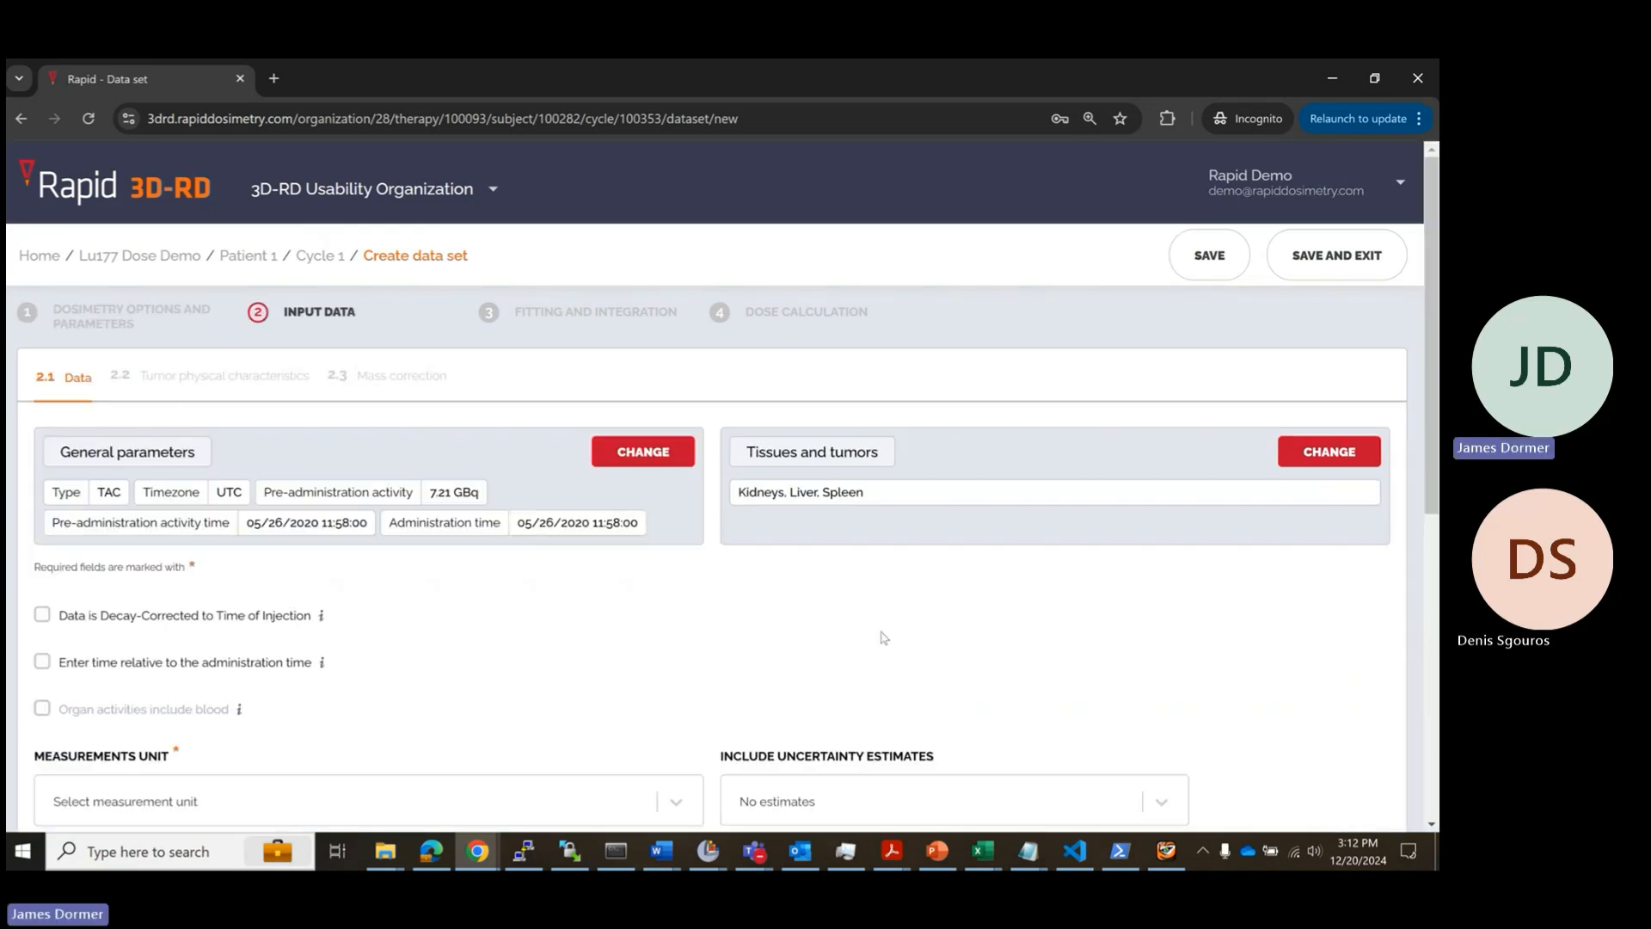
left_click(1308, 449)
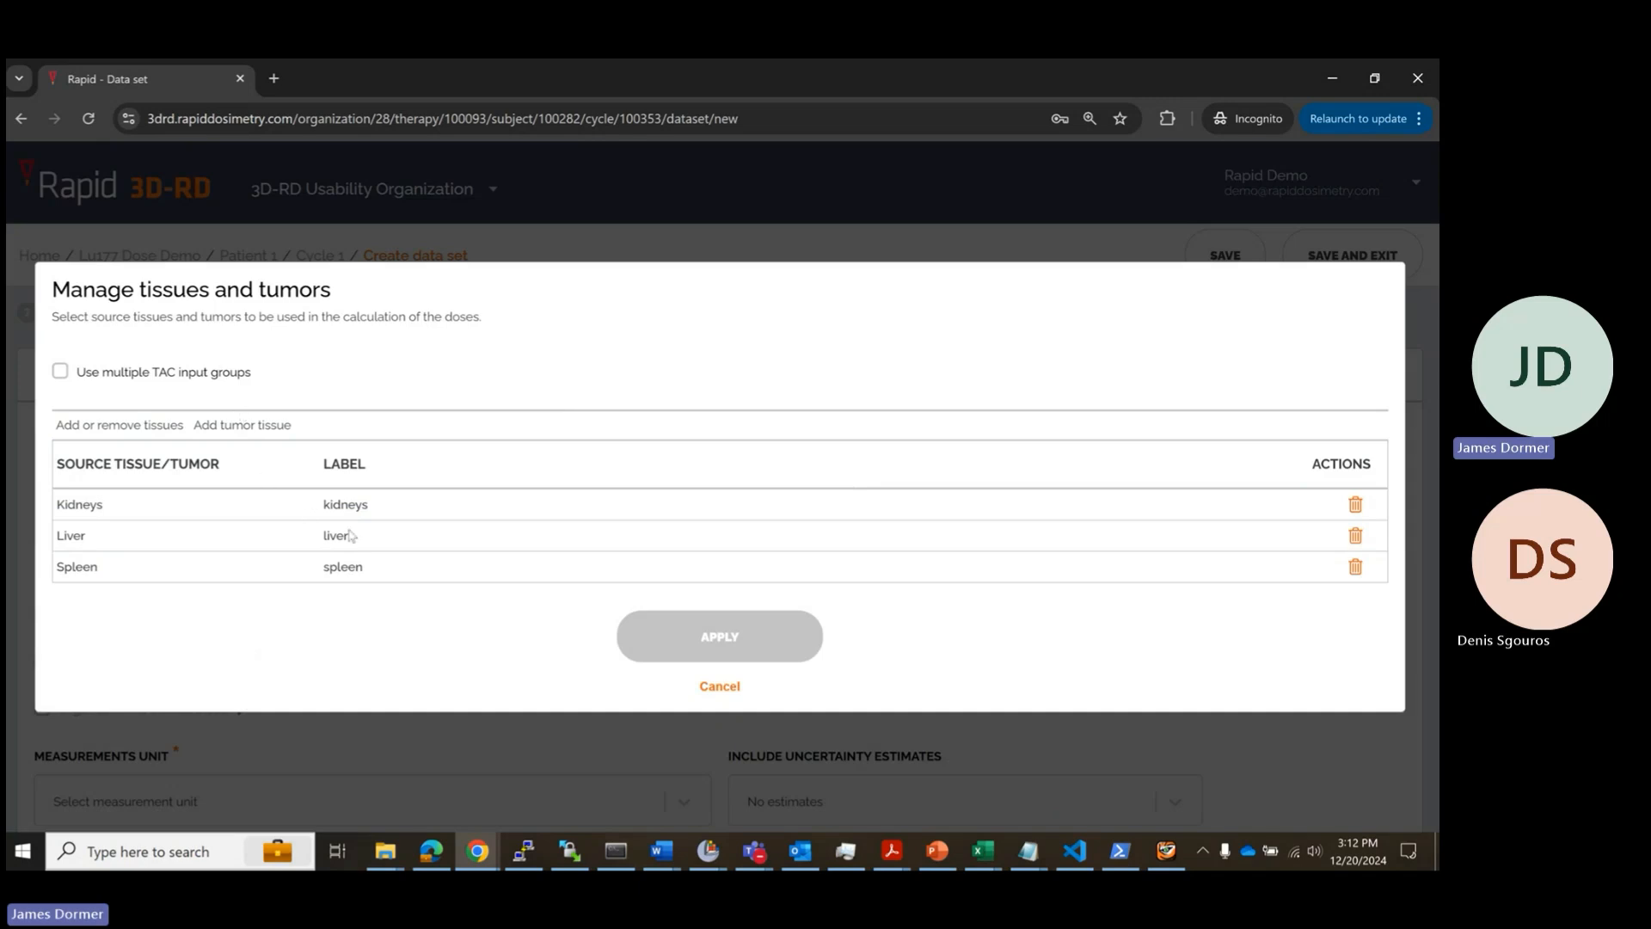
left_click(292, 439)
left_click(283, 394)
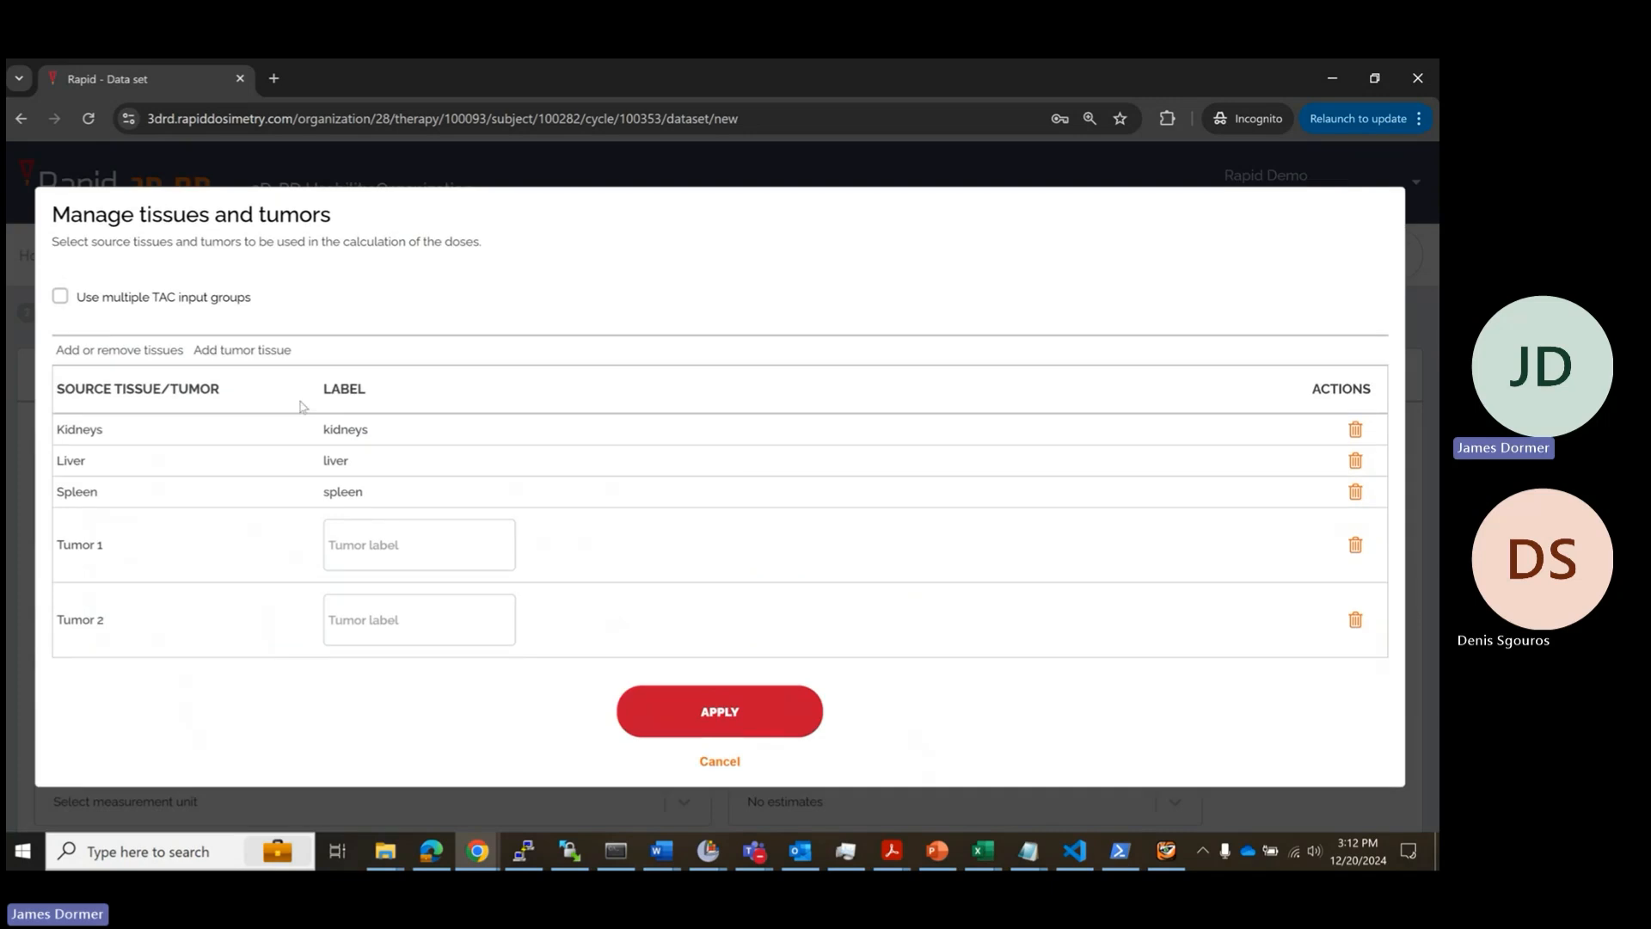
left_click(370, 528)
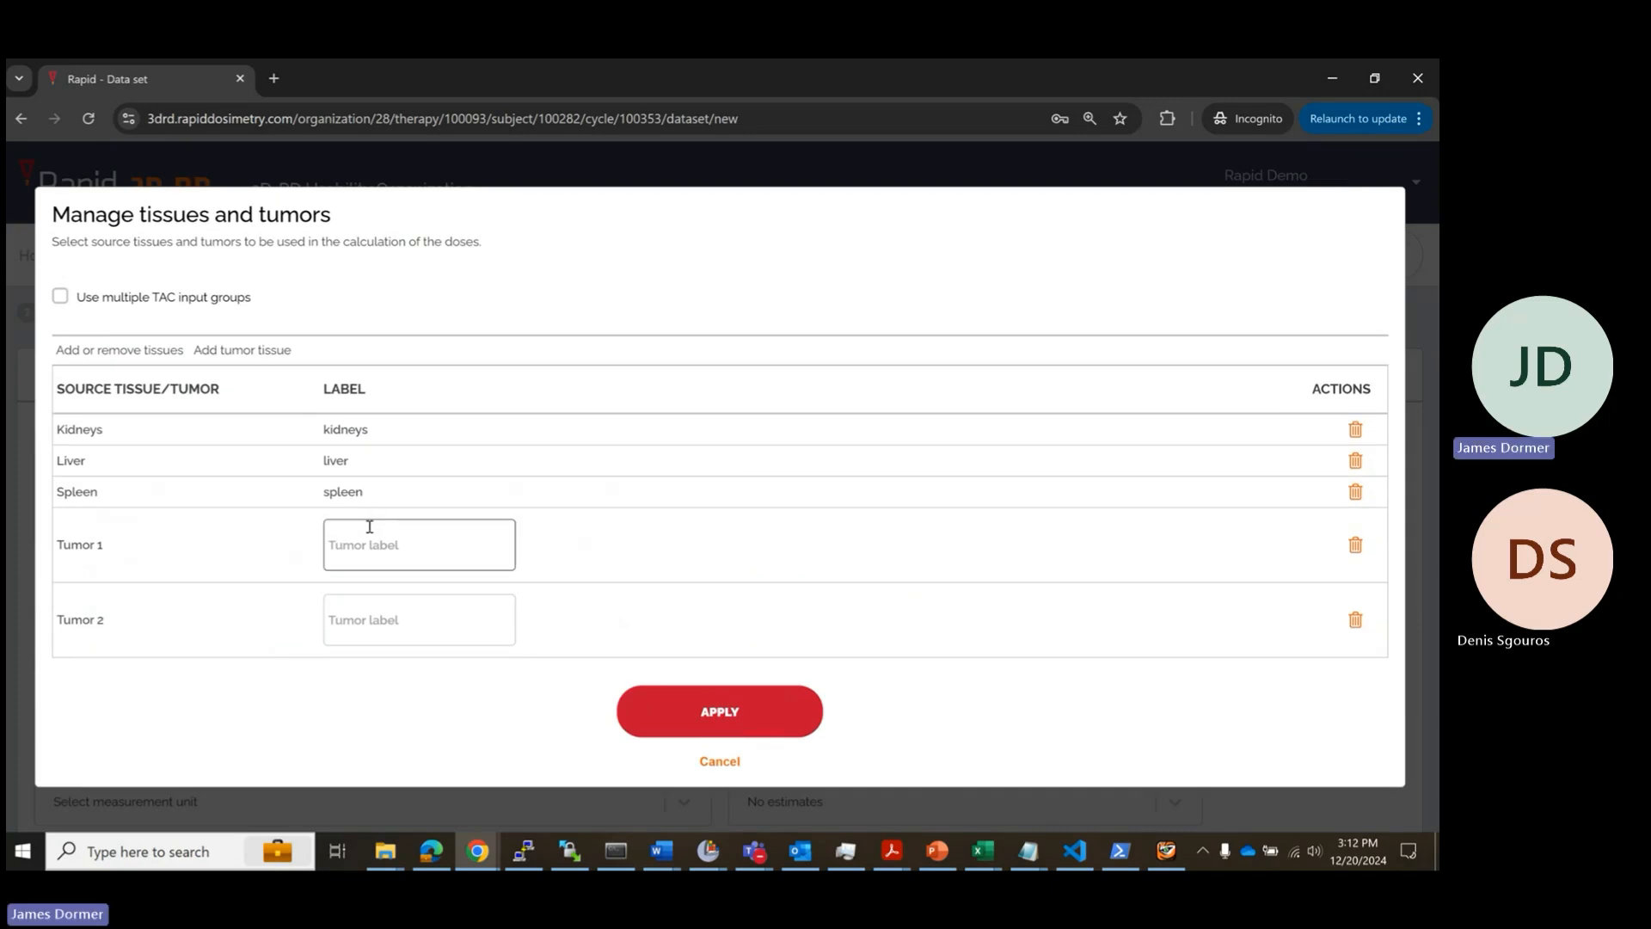
type("Liver 1")
key("Tab")
type("L")
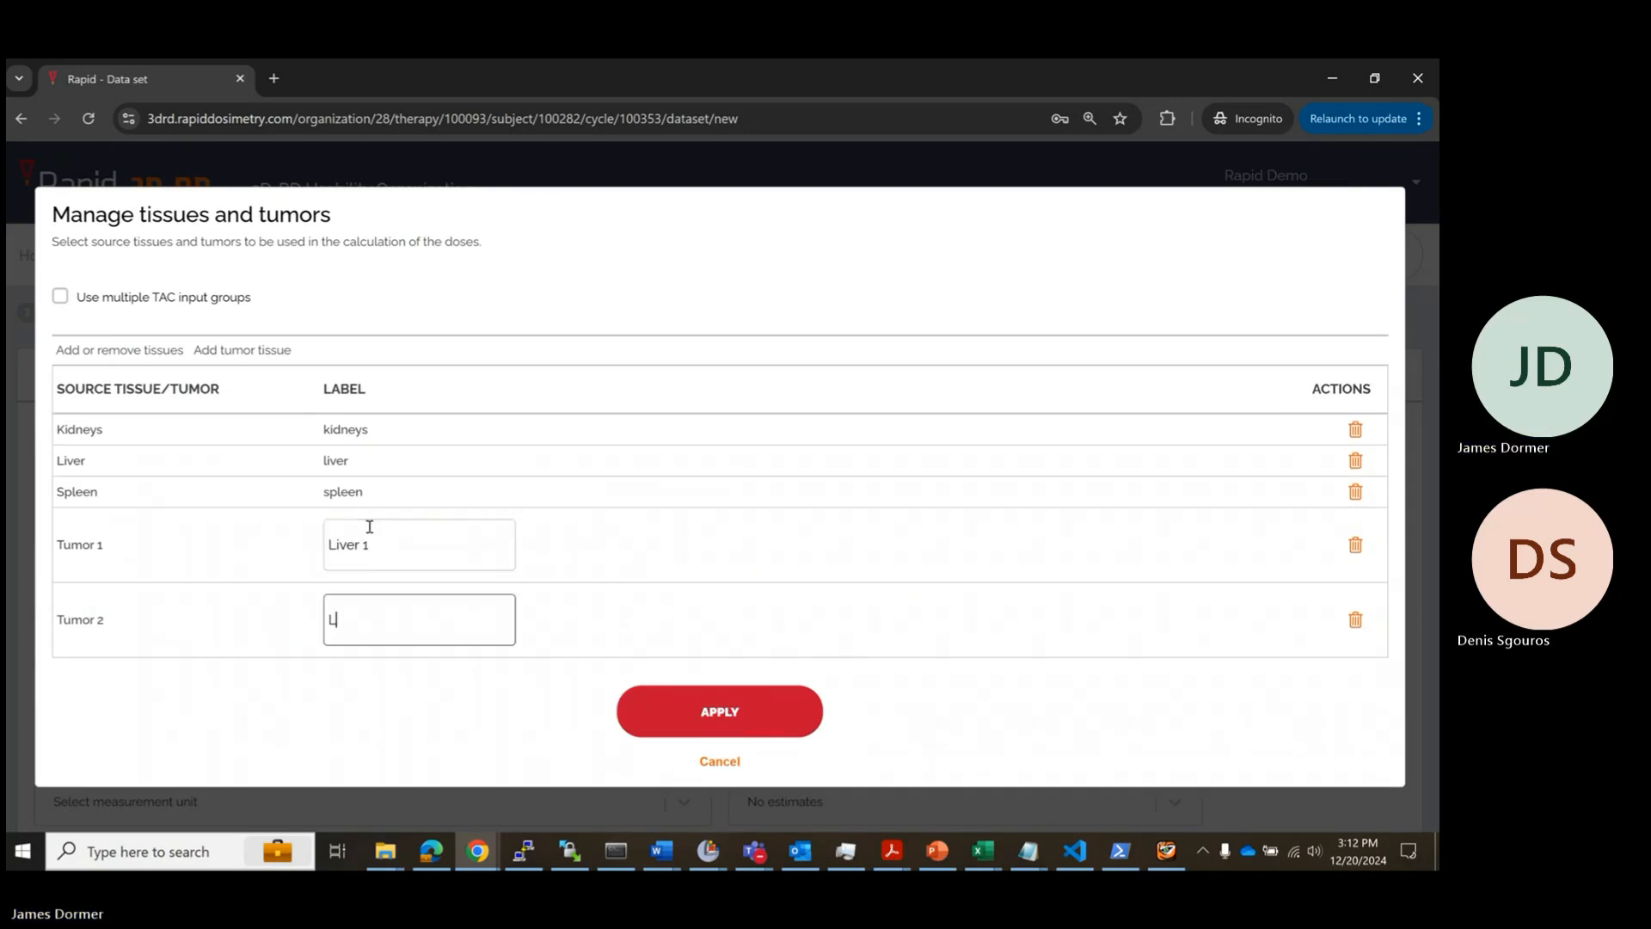
type("iver 2")
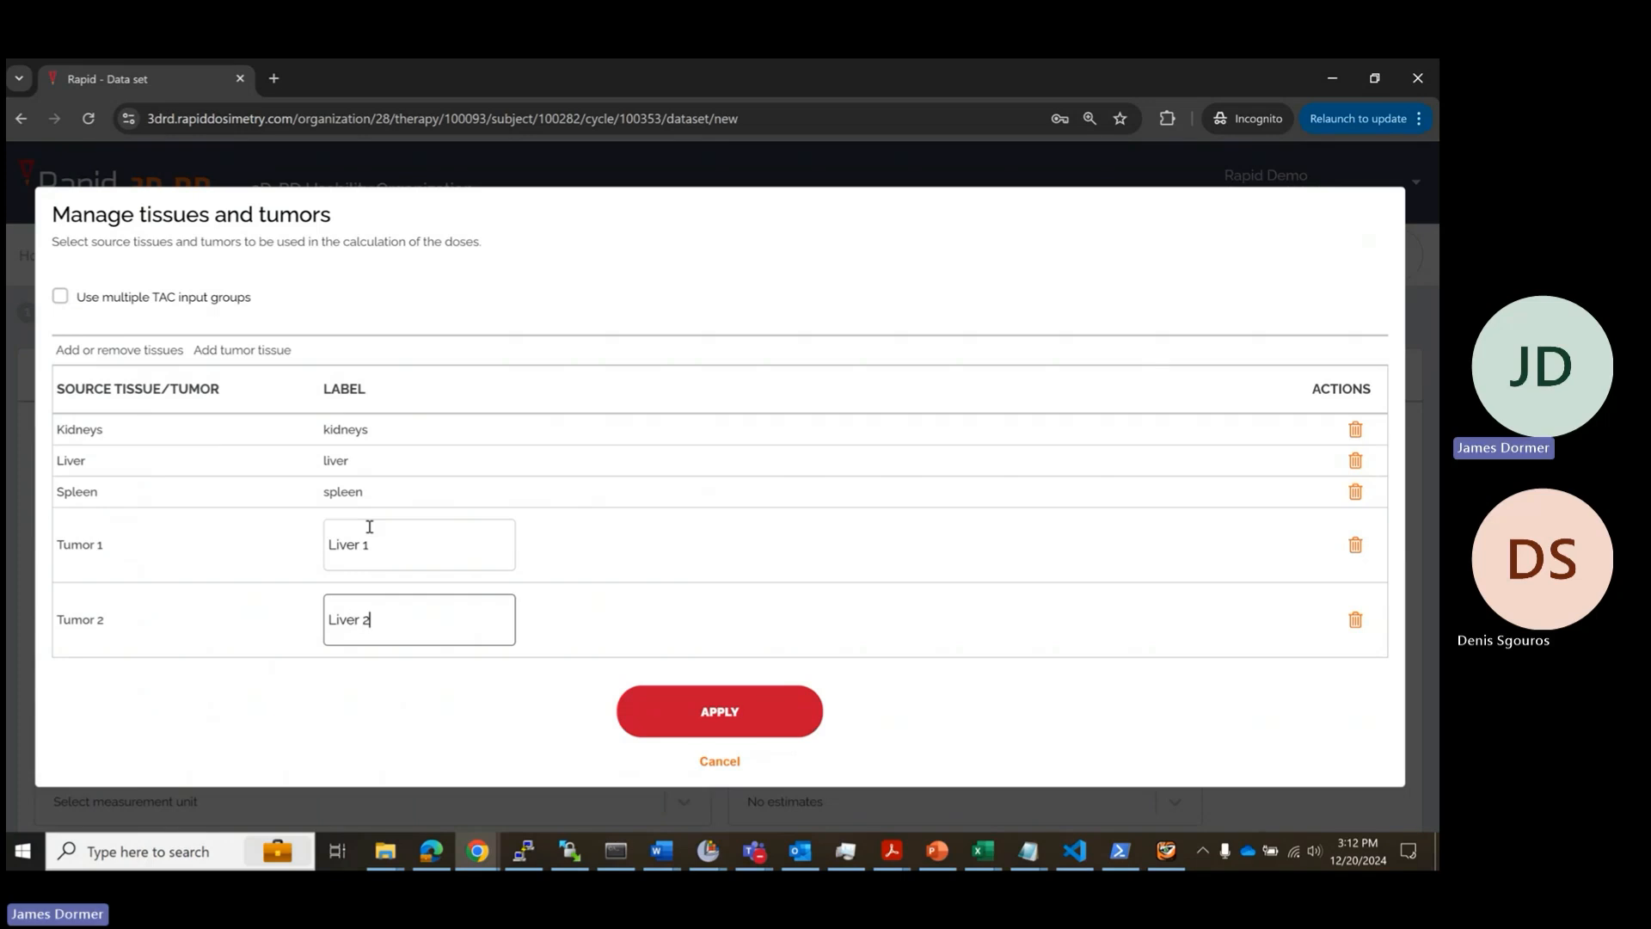
left_click(704, 725)
Step: Mark the data as decay-corrected to injection time with times relative to administration, set the measurement unit to MBq, and check the uncertainty estimate options
scroll(653, 646, "down", 4)
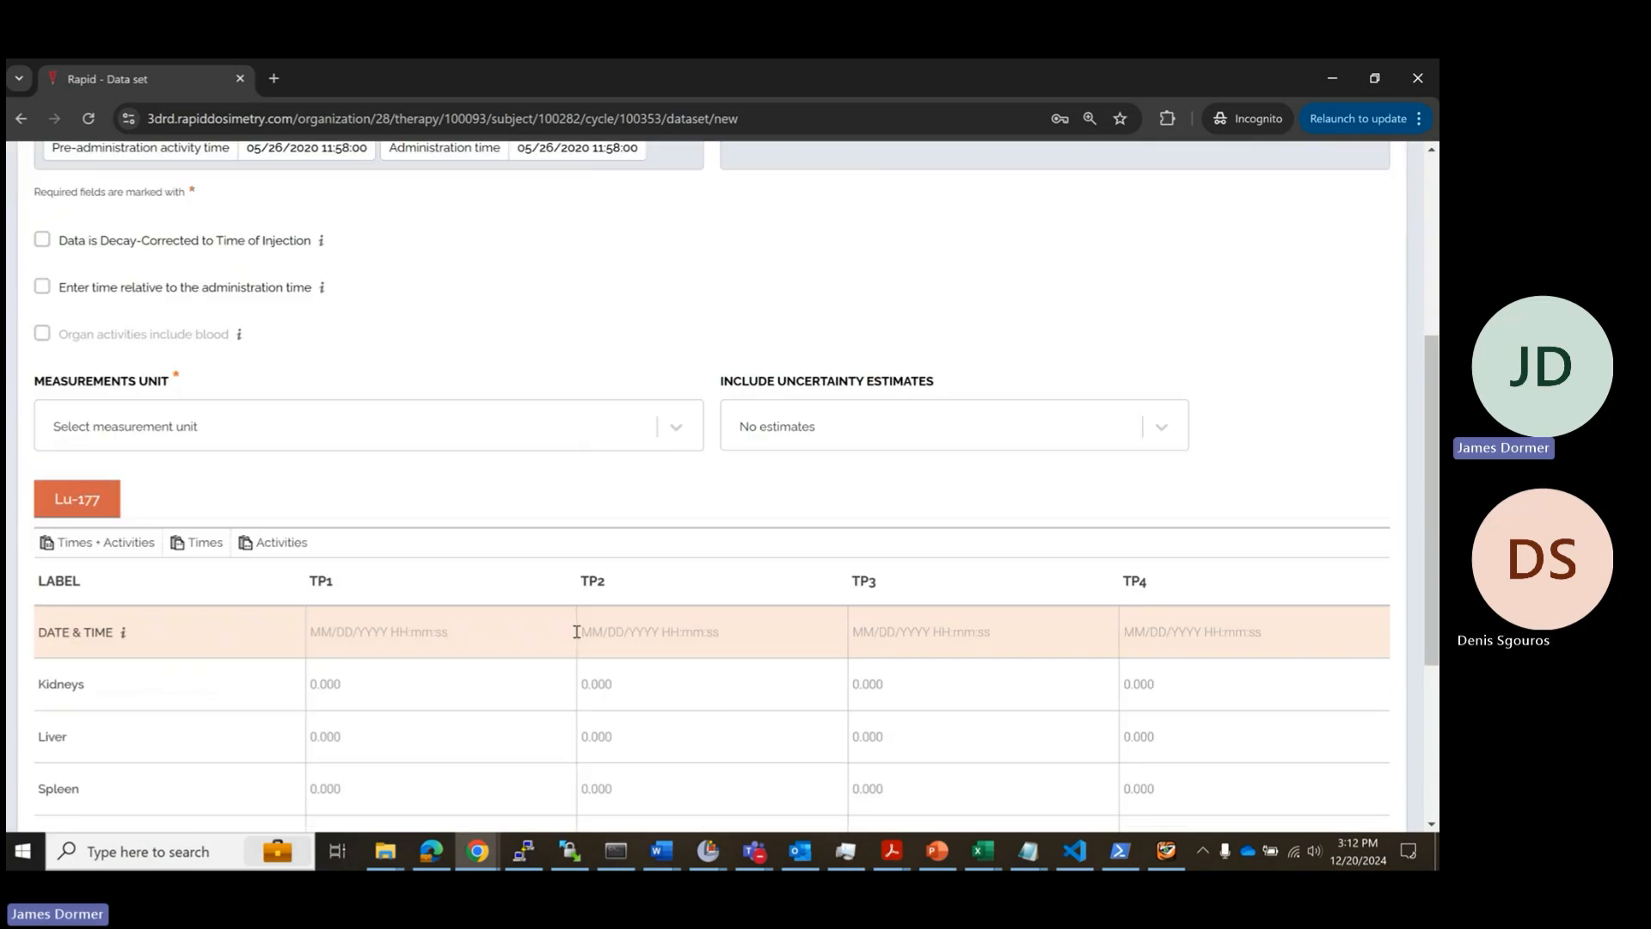
scroll(577, 632, "down", 2)
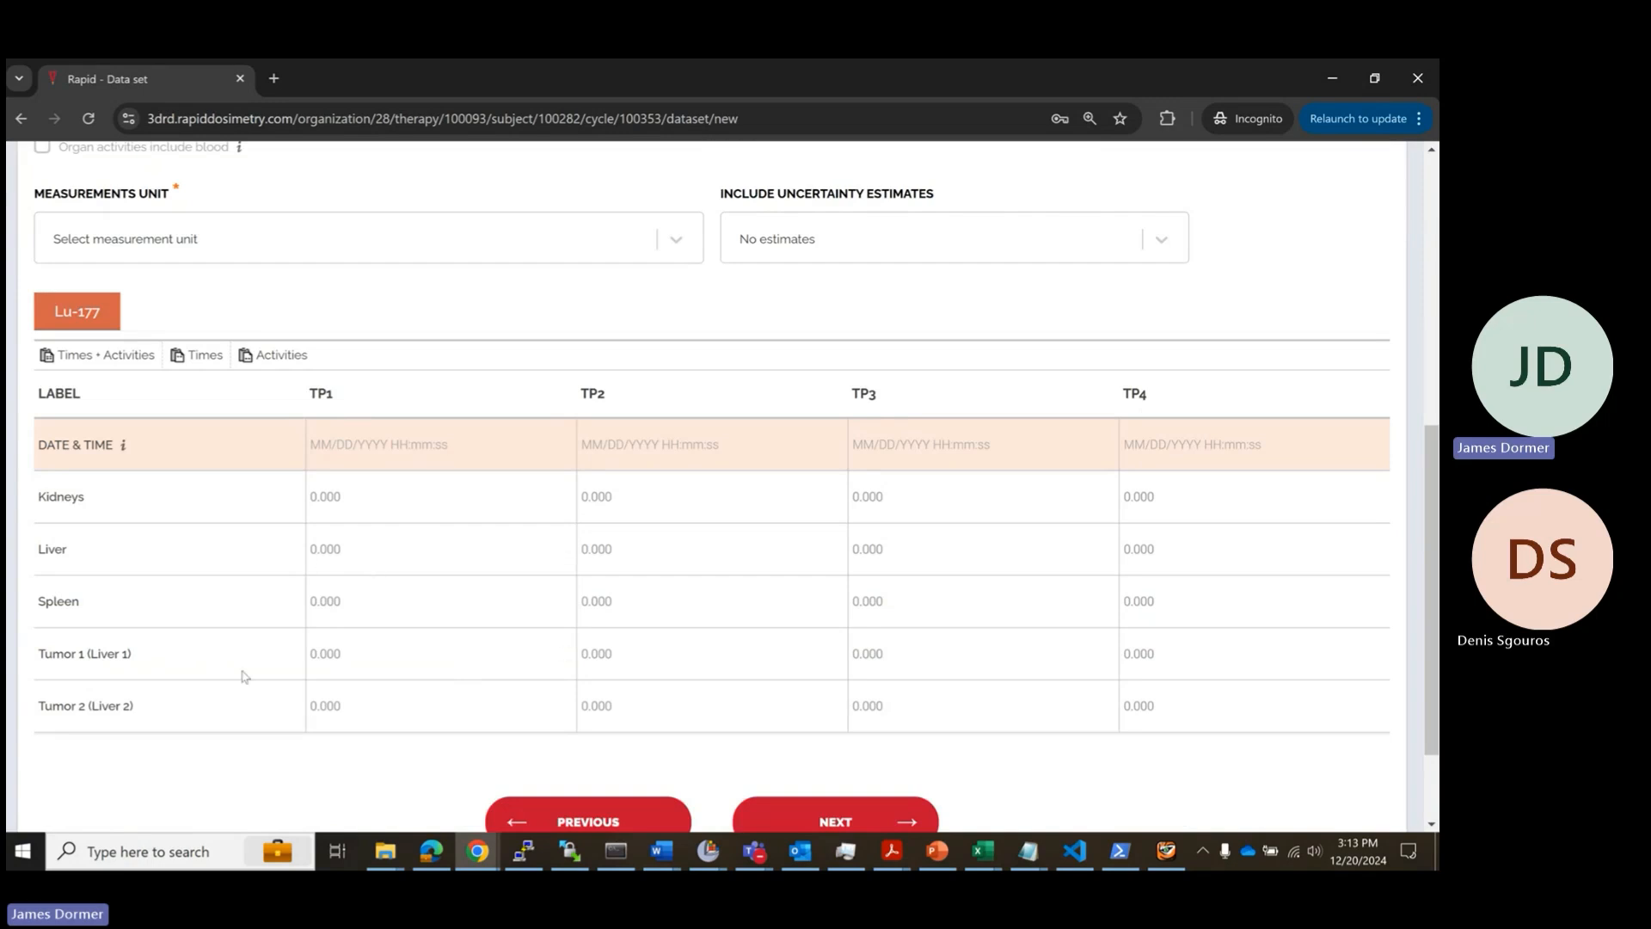
scroll(327, 655, "up", 1)
scroll(331, 559, "up", 1)
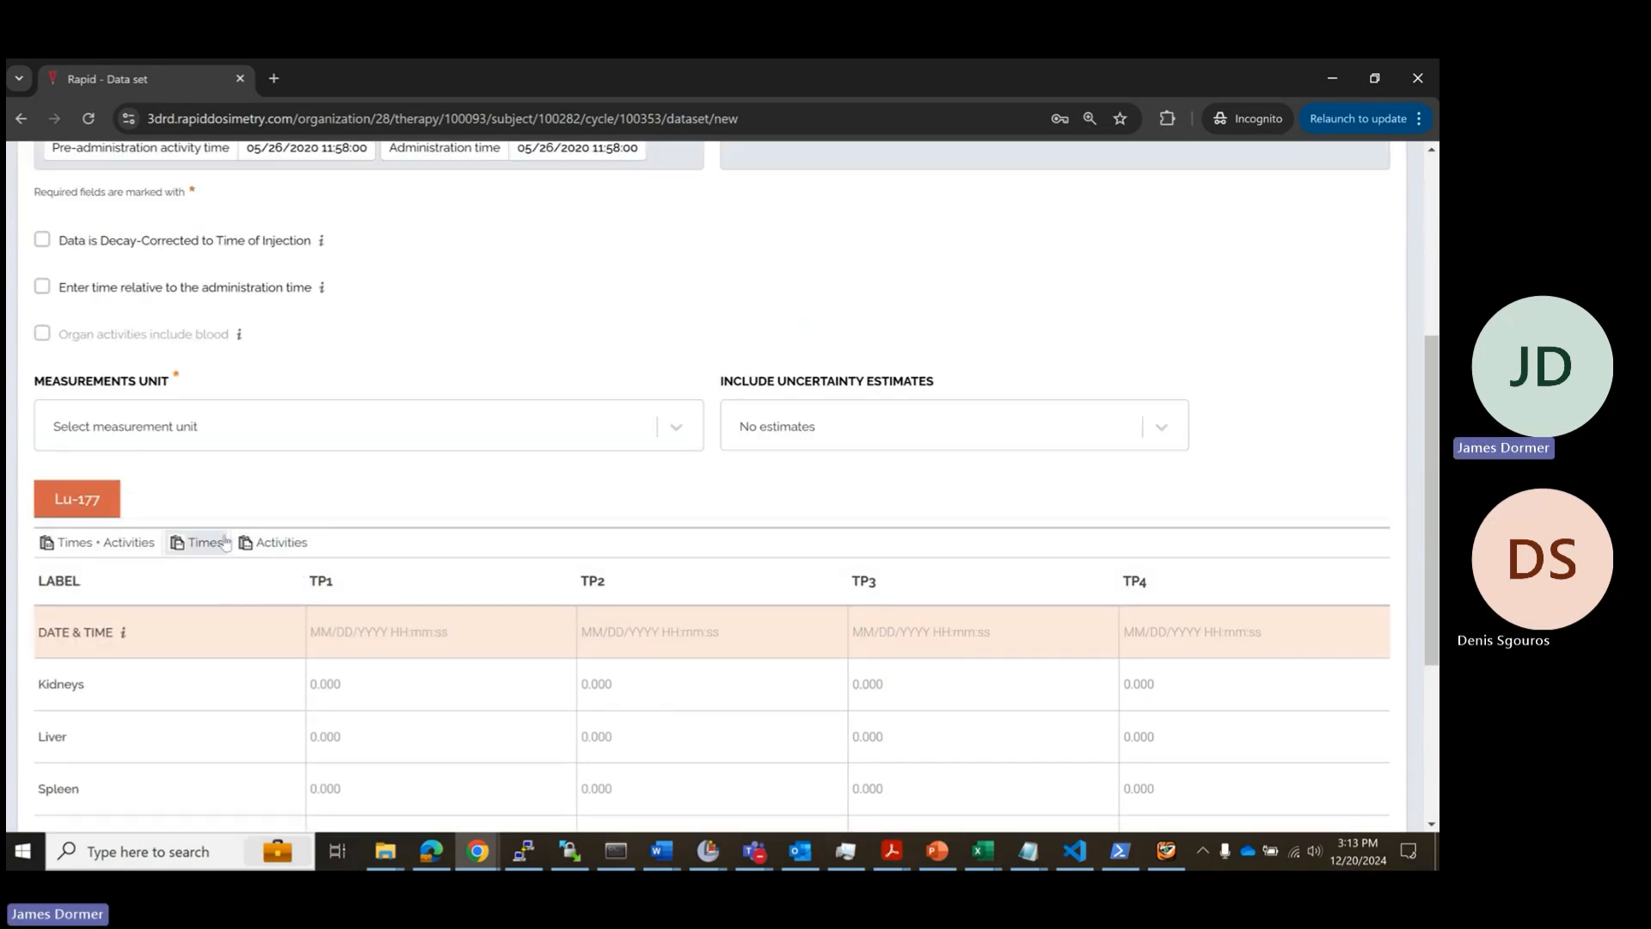
left_click(42, 241)
left_click(43, 288)
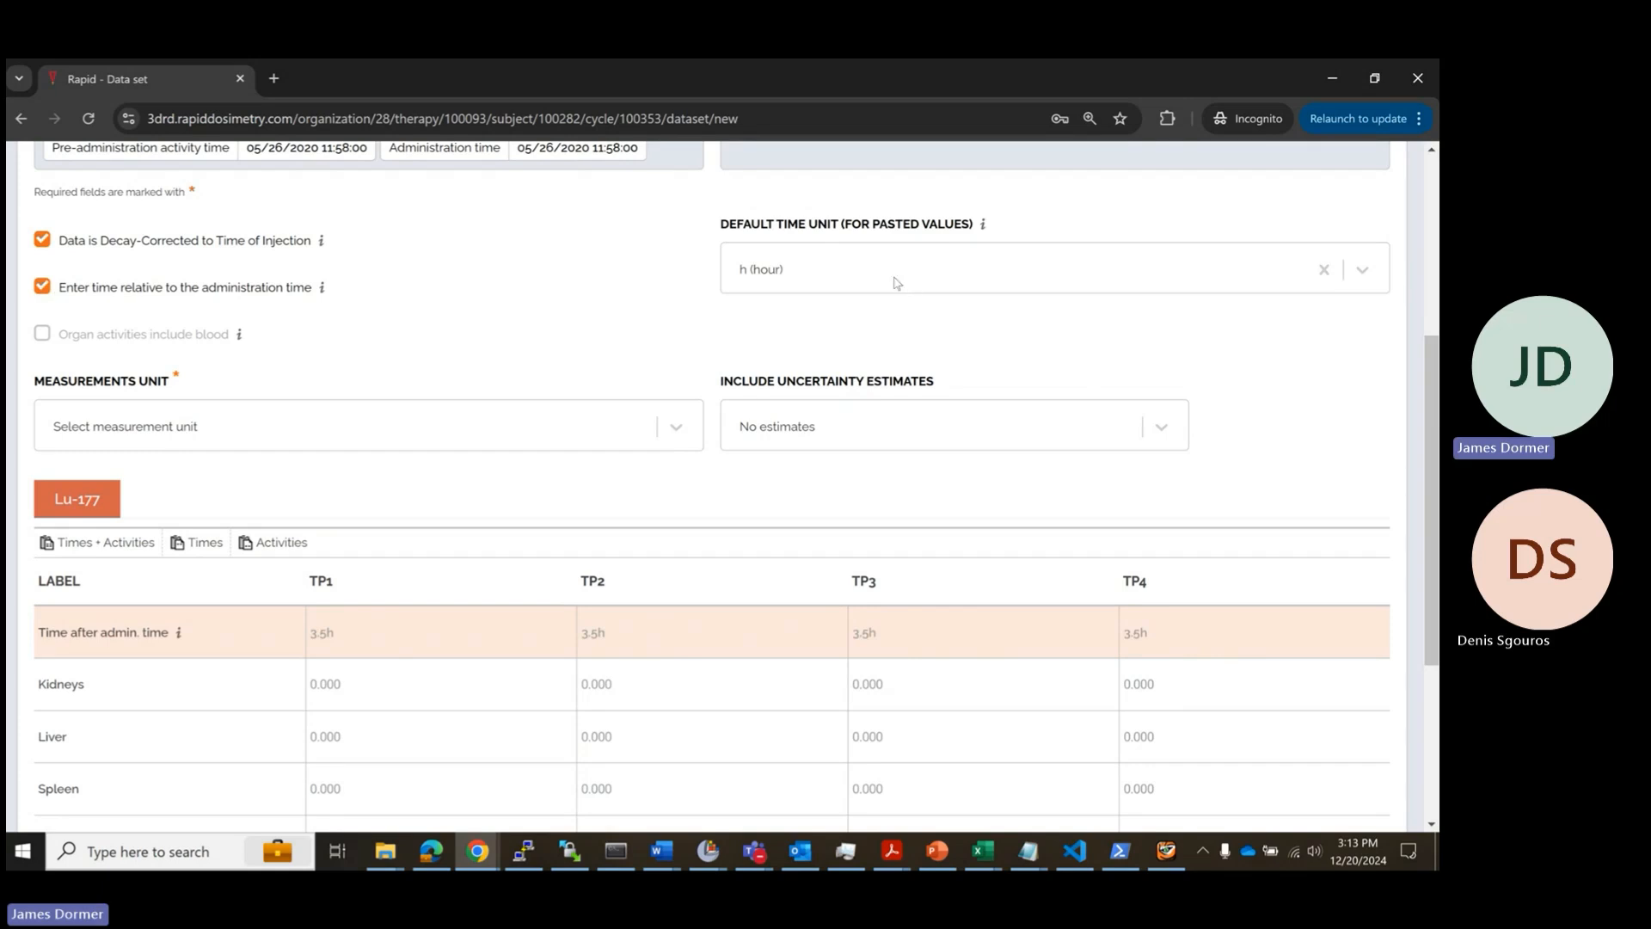
left_click(419, 430)
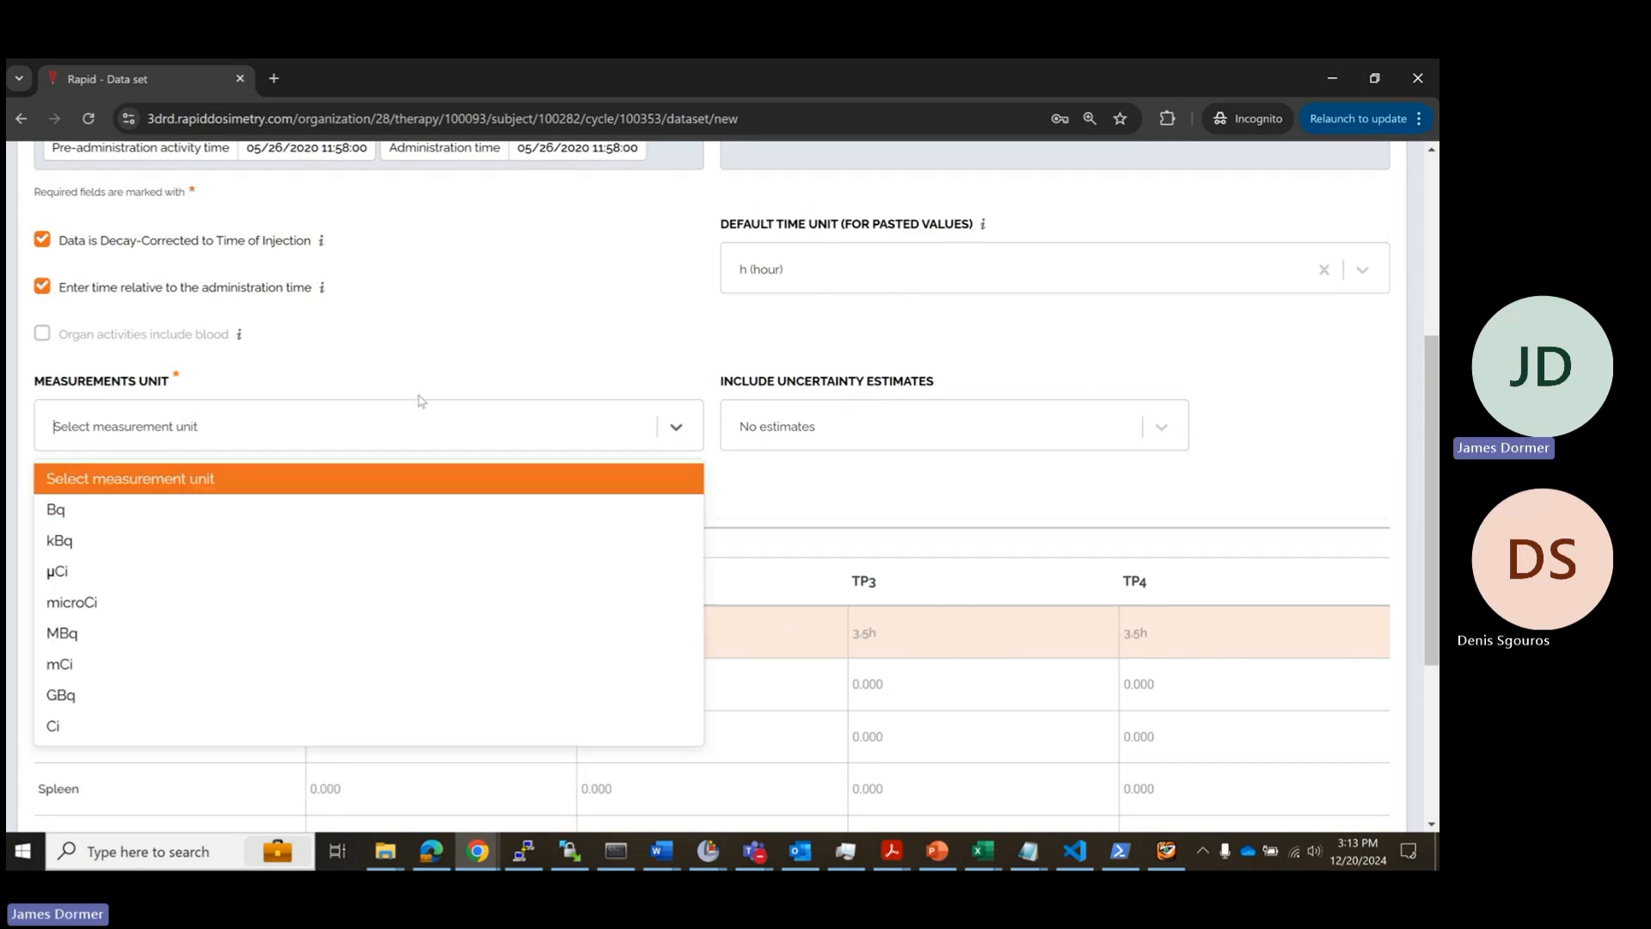
left_click(143, 635)
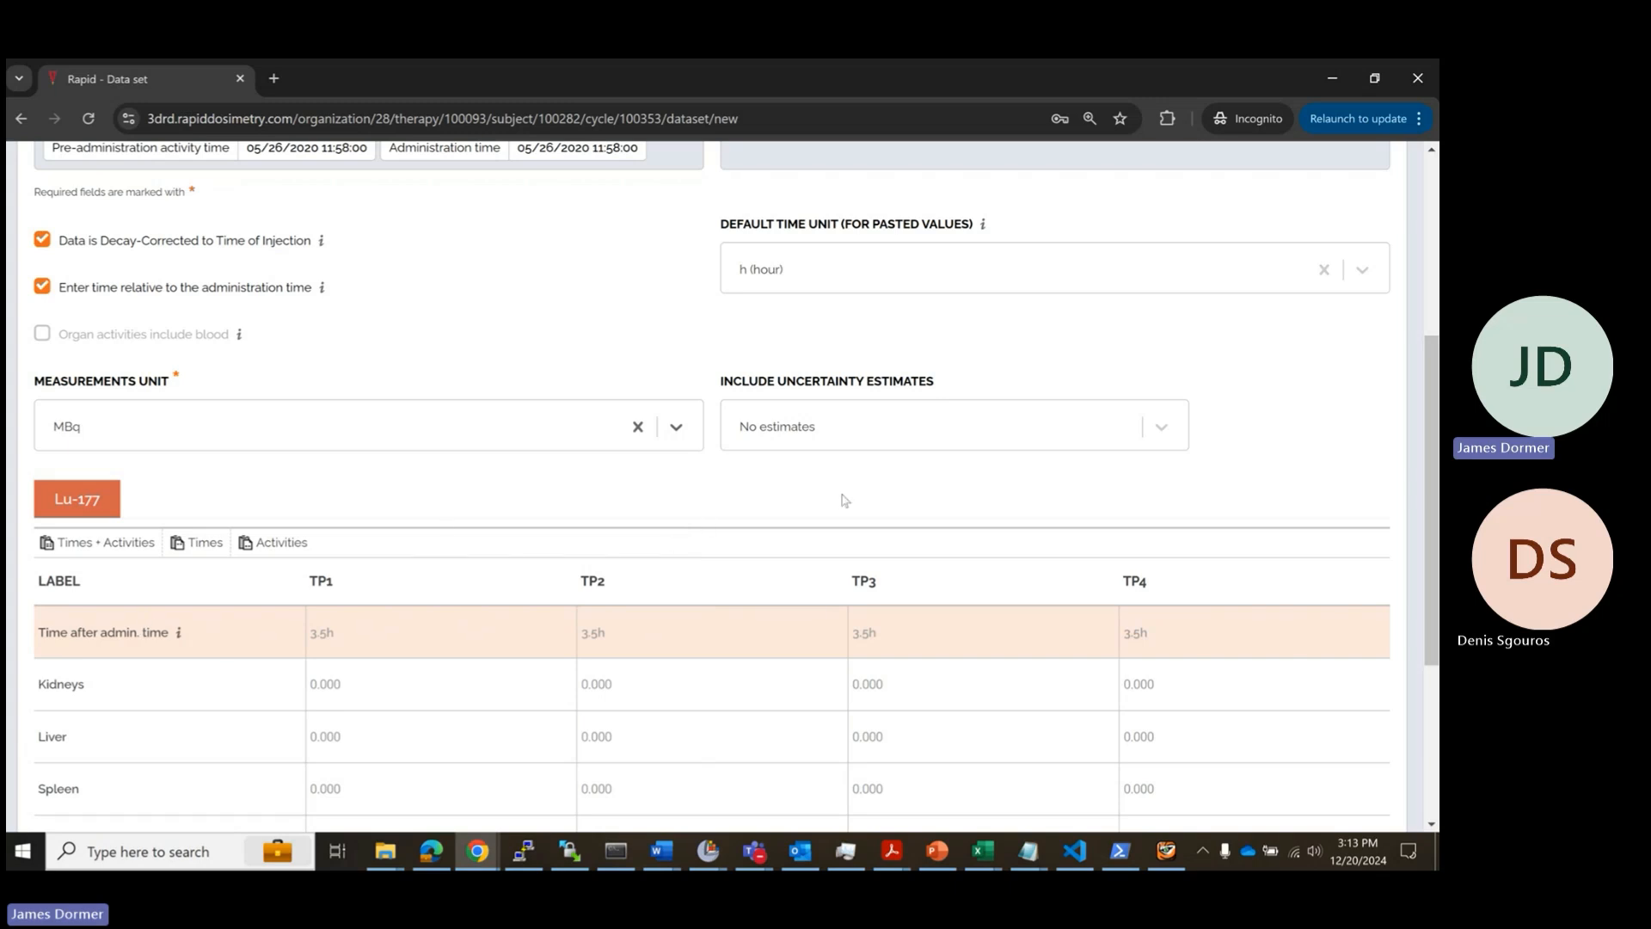
left_click(1178, 428)
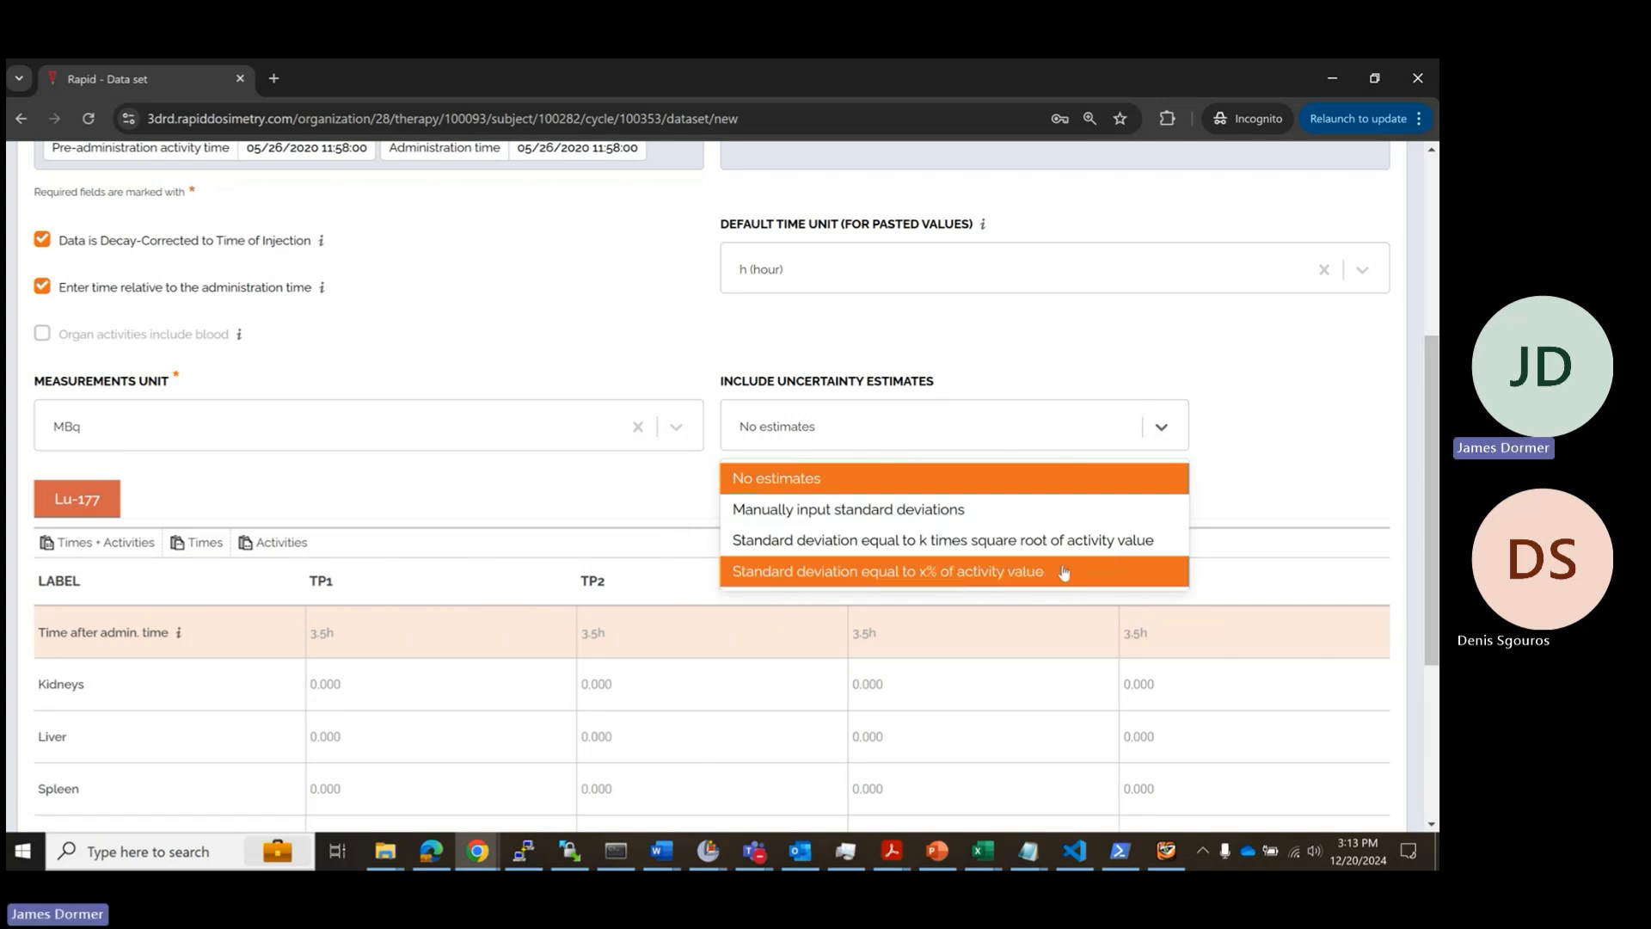
Step: Copy cells B4:E9 from the Lu177 (SNMMI) sheet in Excel and paste them as times and activities into the Lu-177 table in 3D-RD
key("alt+Tab")
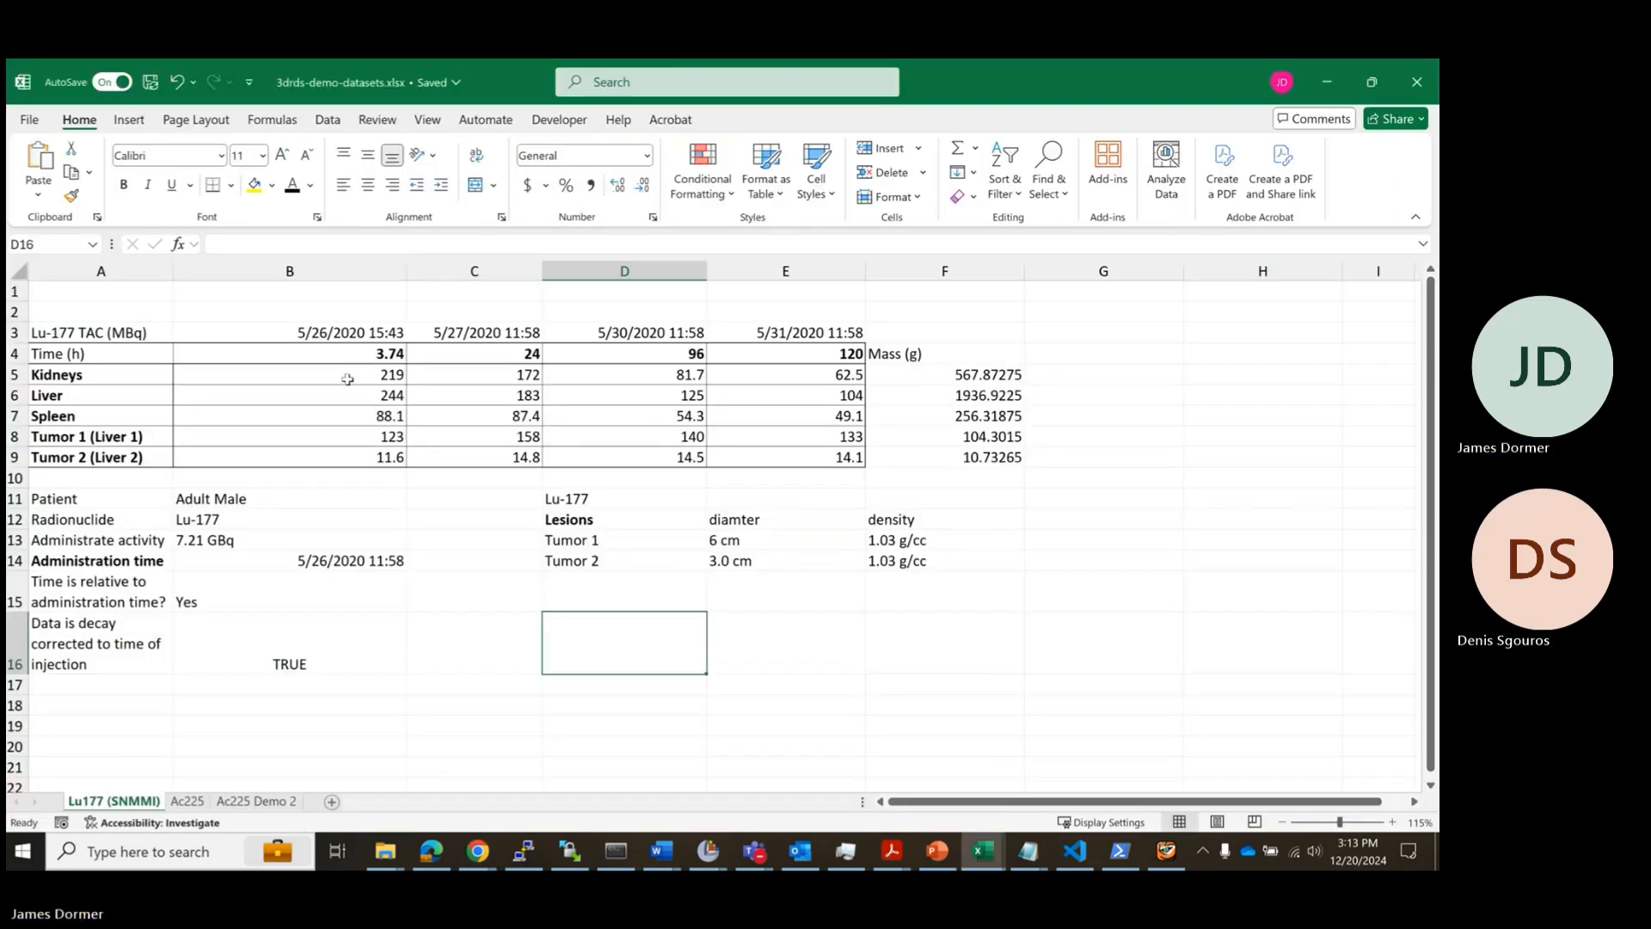
left_click(339, 355)
left_click_drag(339, 354, 813, 452)
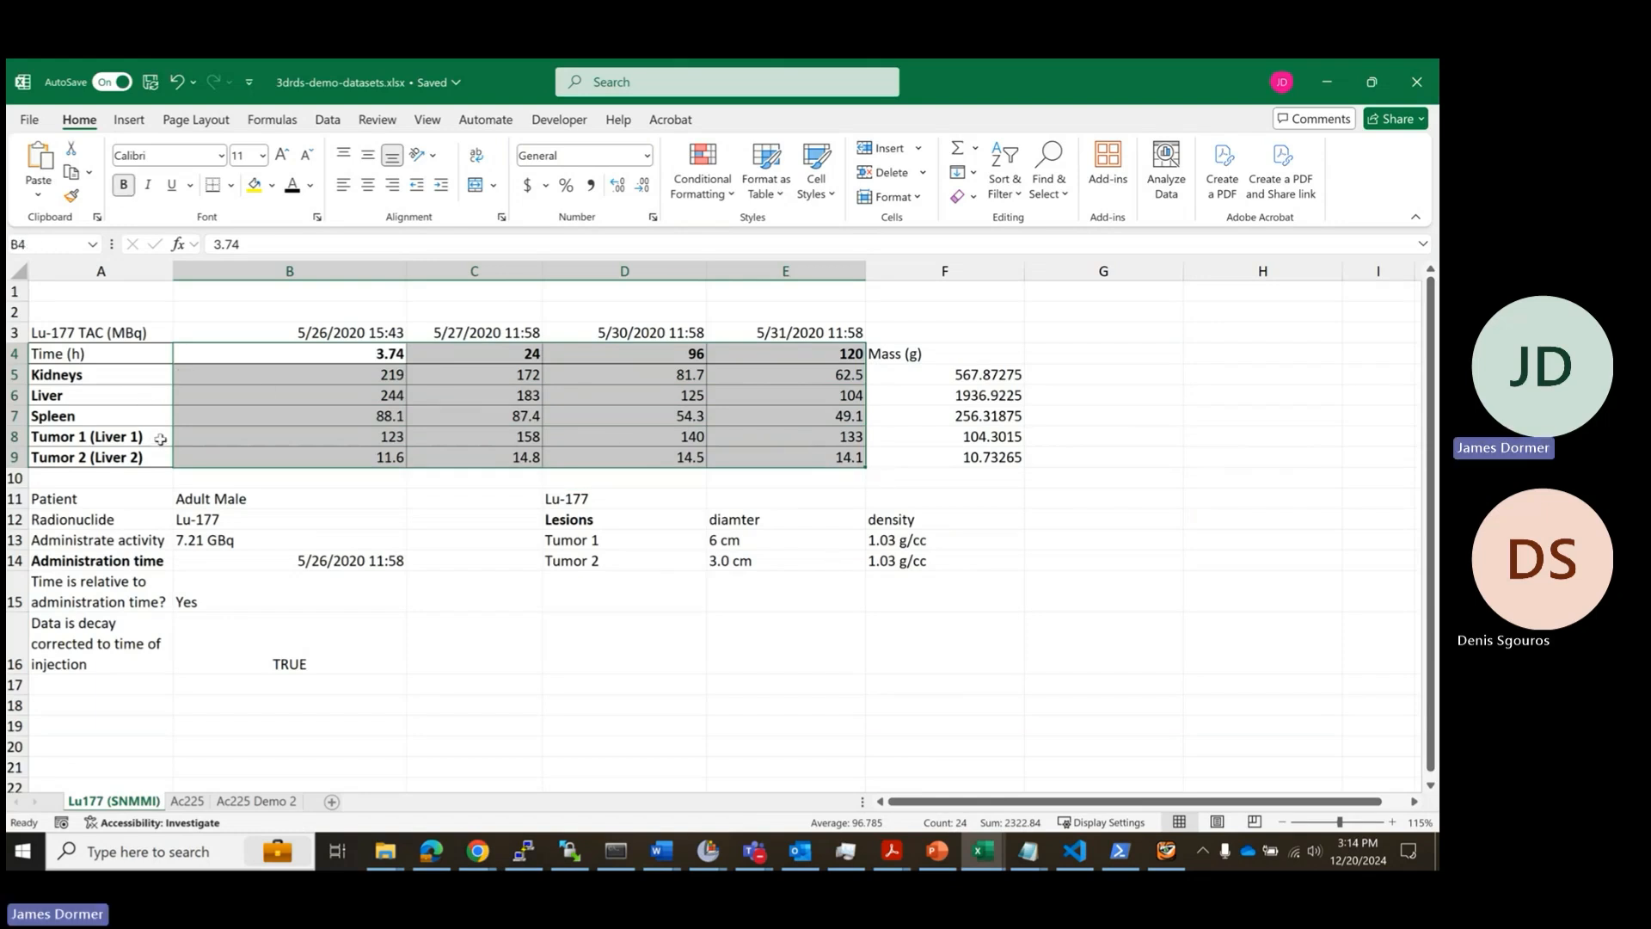
key("ctrl+c")
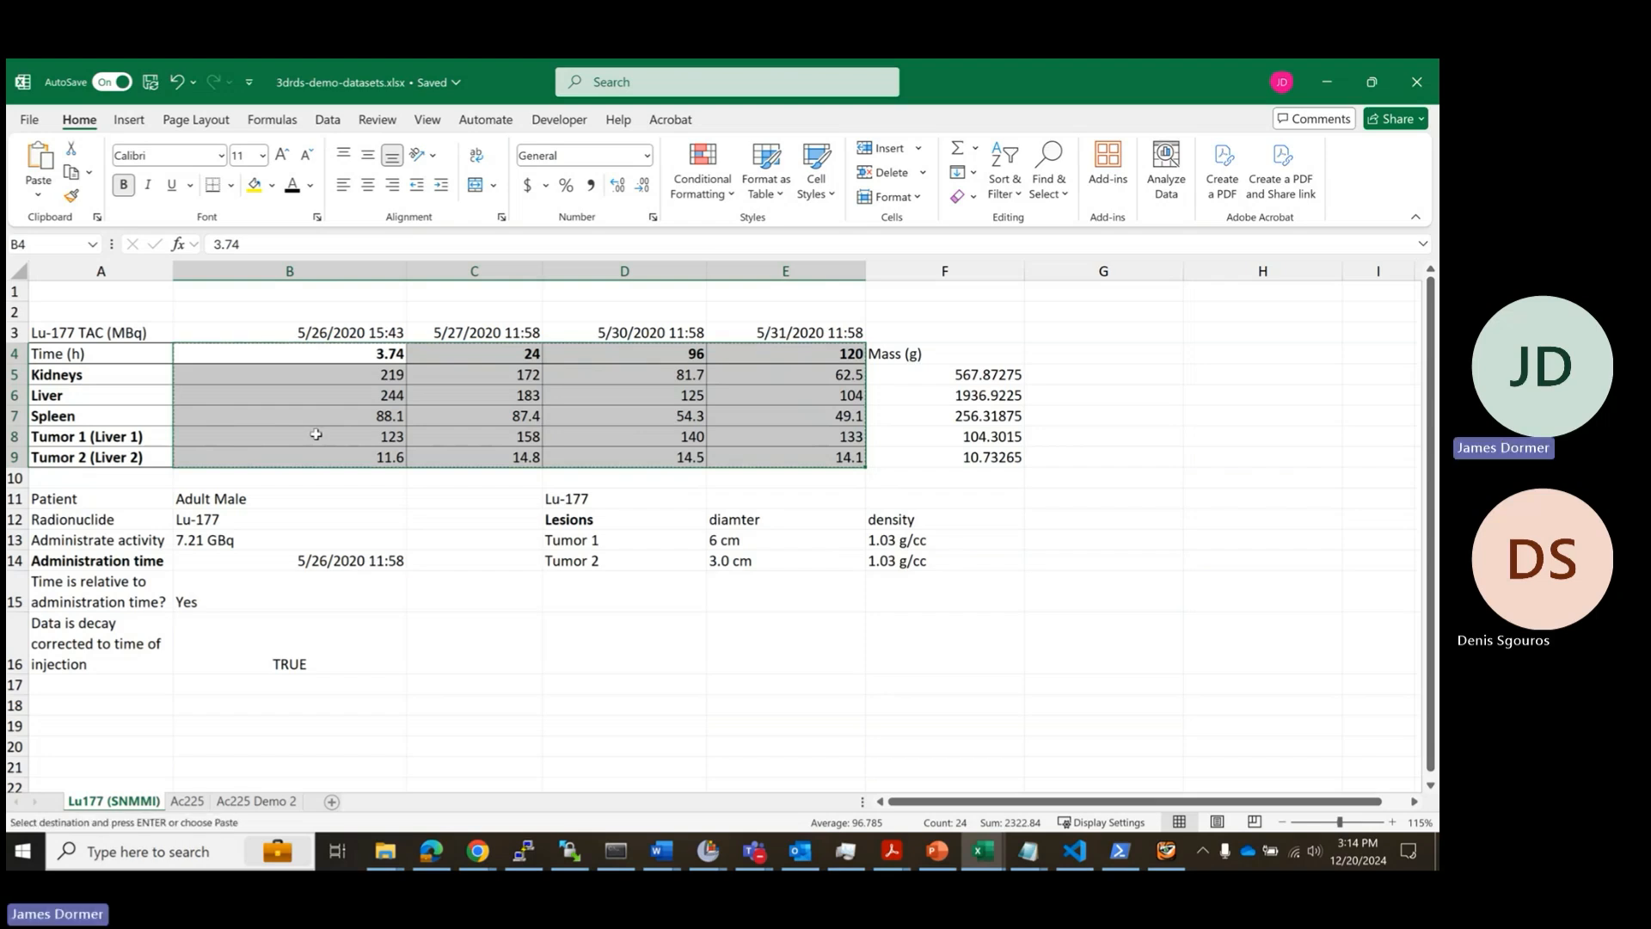
key("alt+Tab")
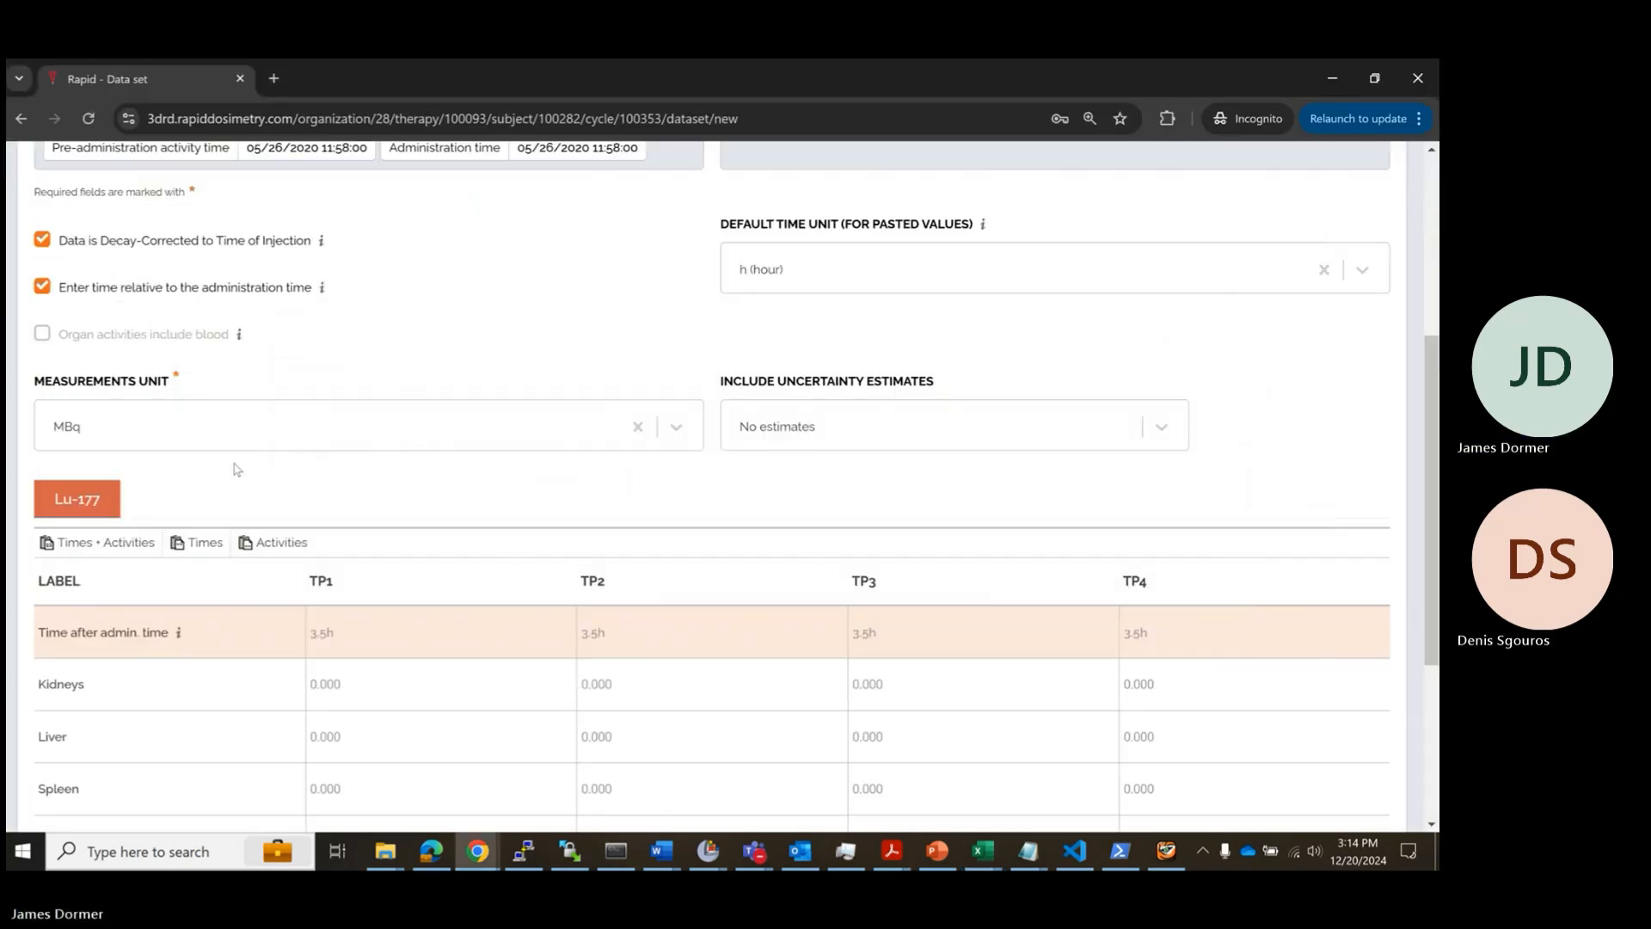
left_click(123, 542)
scroll(516, 580, "down", 3)
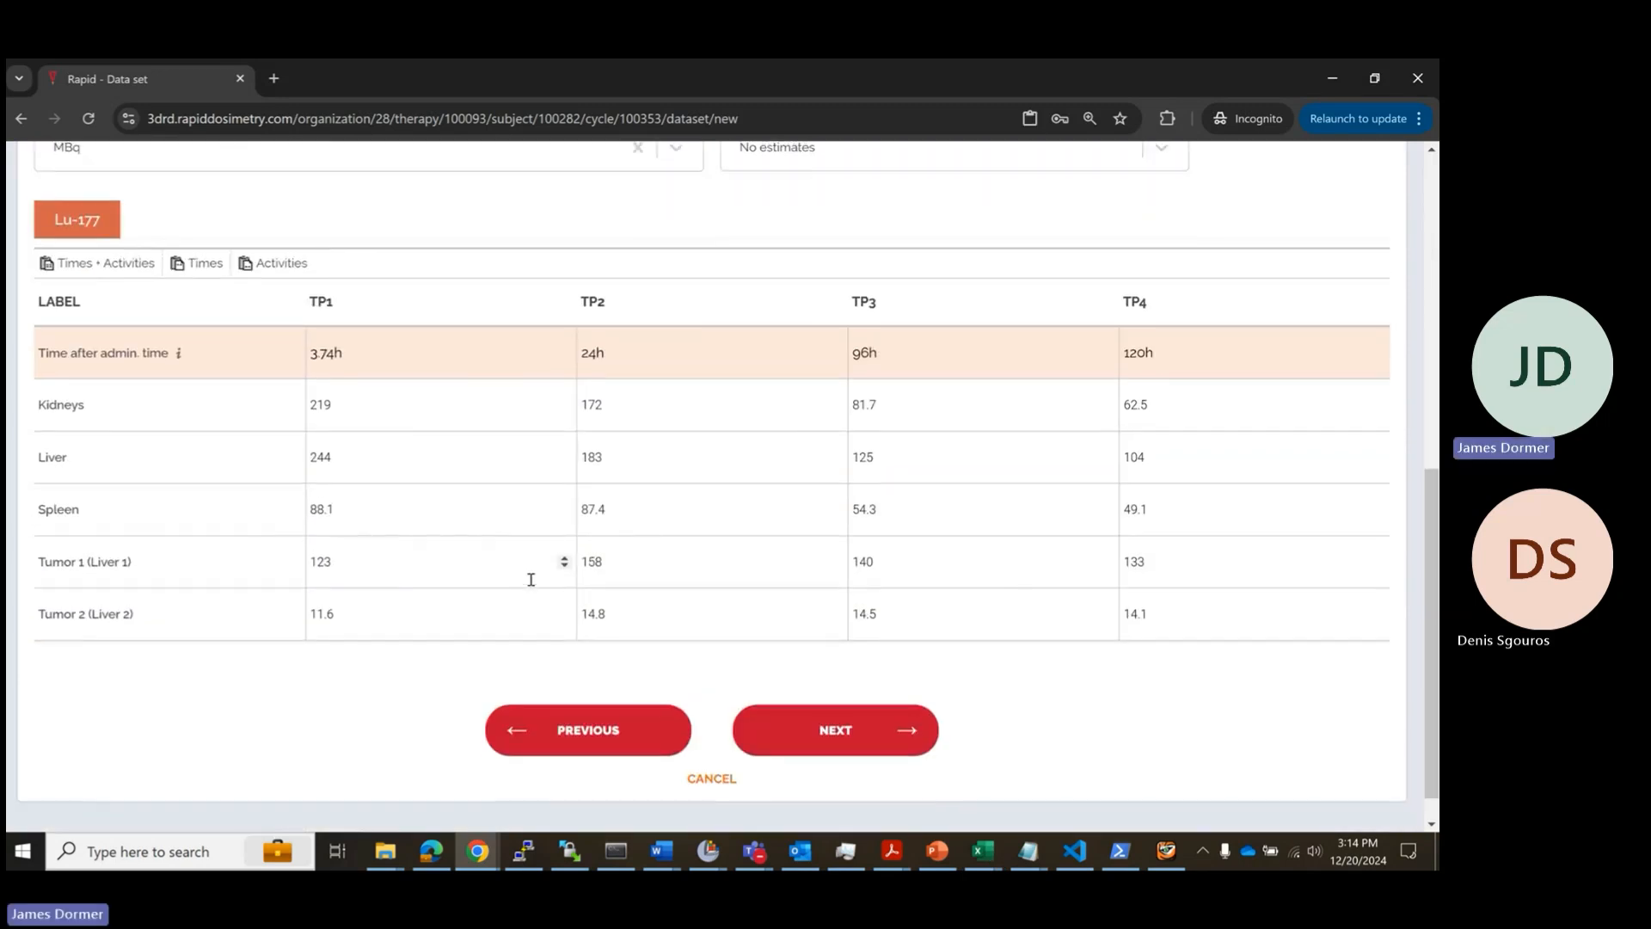
Step: Try to paste the copied times and activities block as activities only
scroll(531, 579, "up", 1)
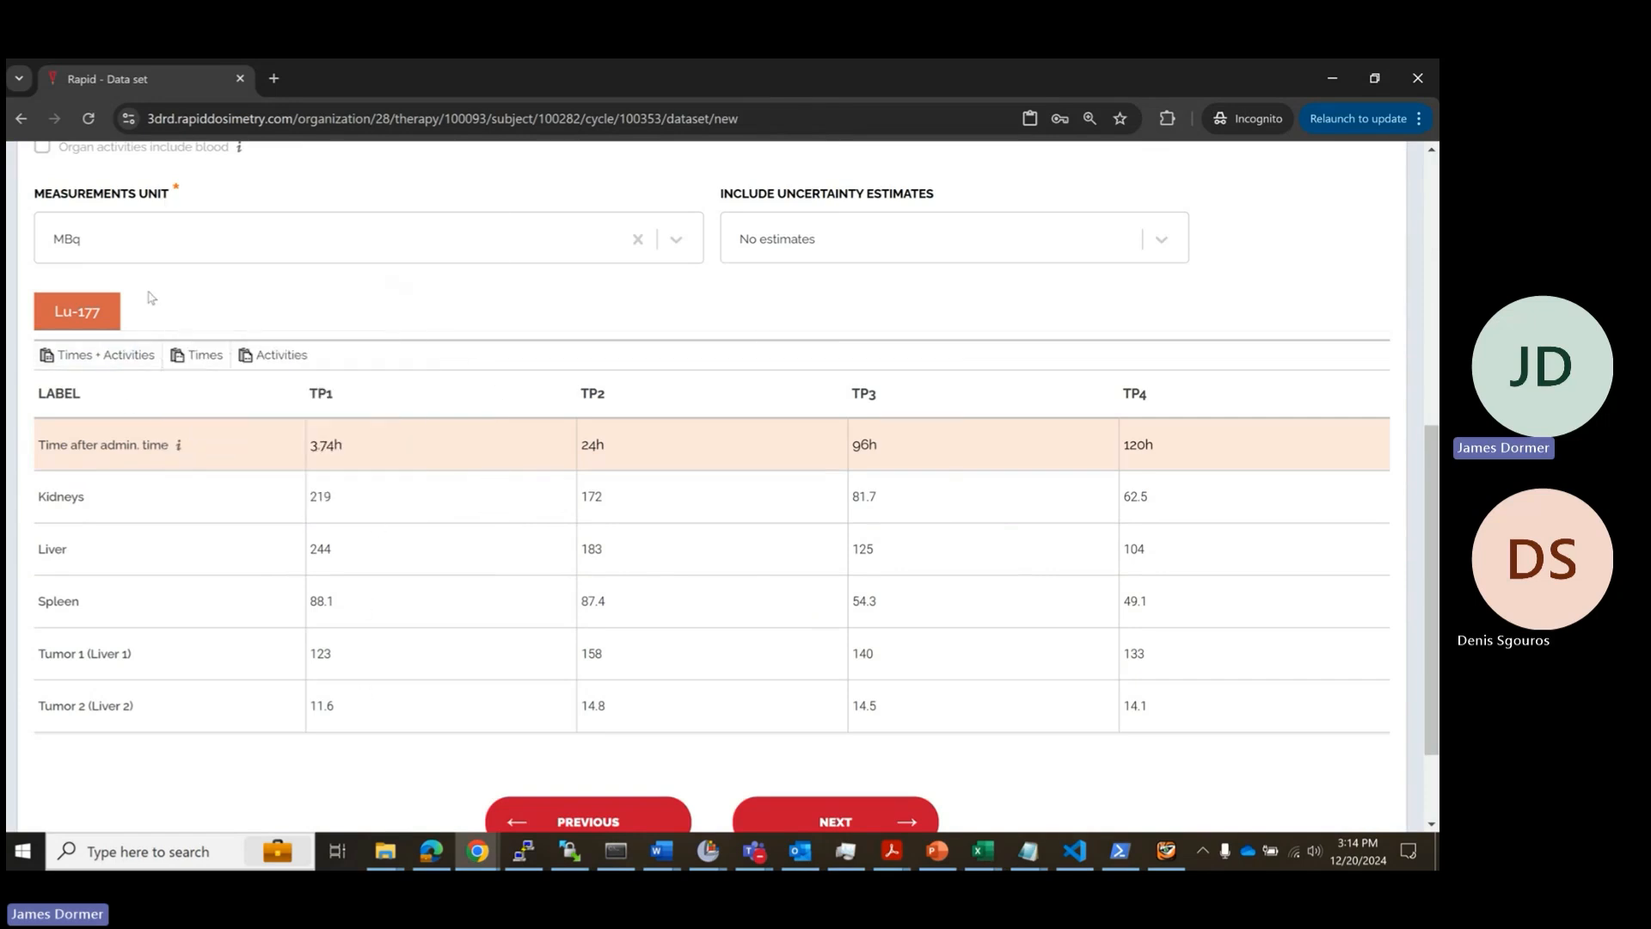
left_click(280, 354)
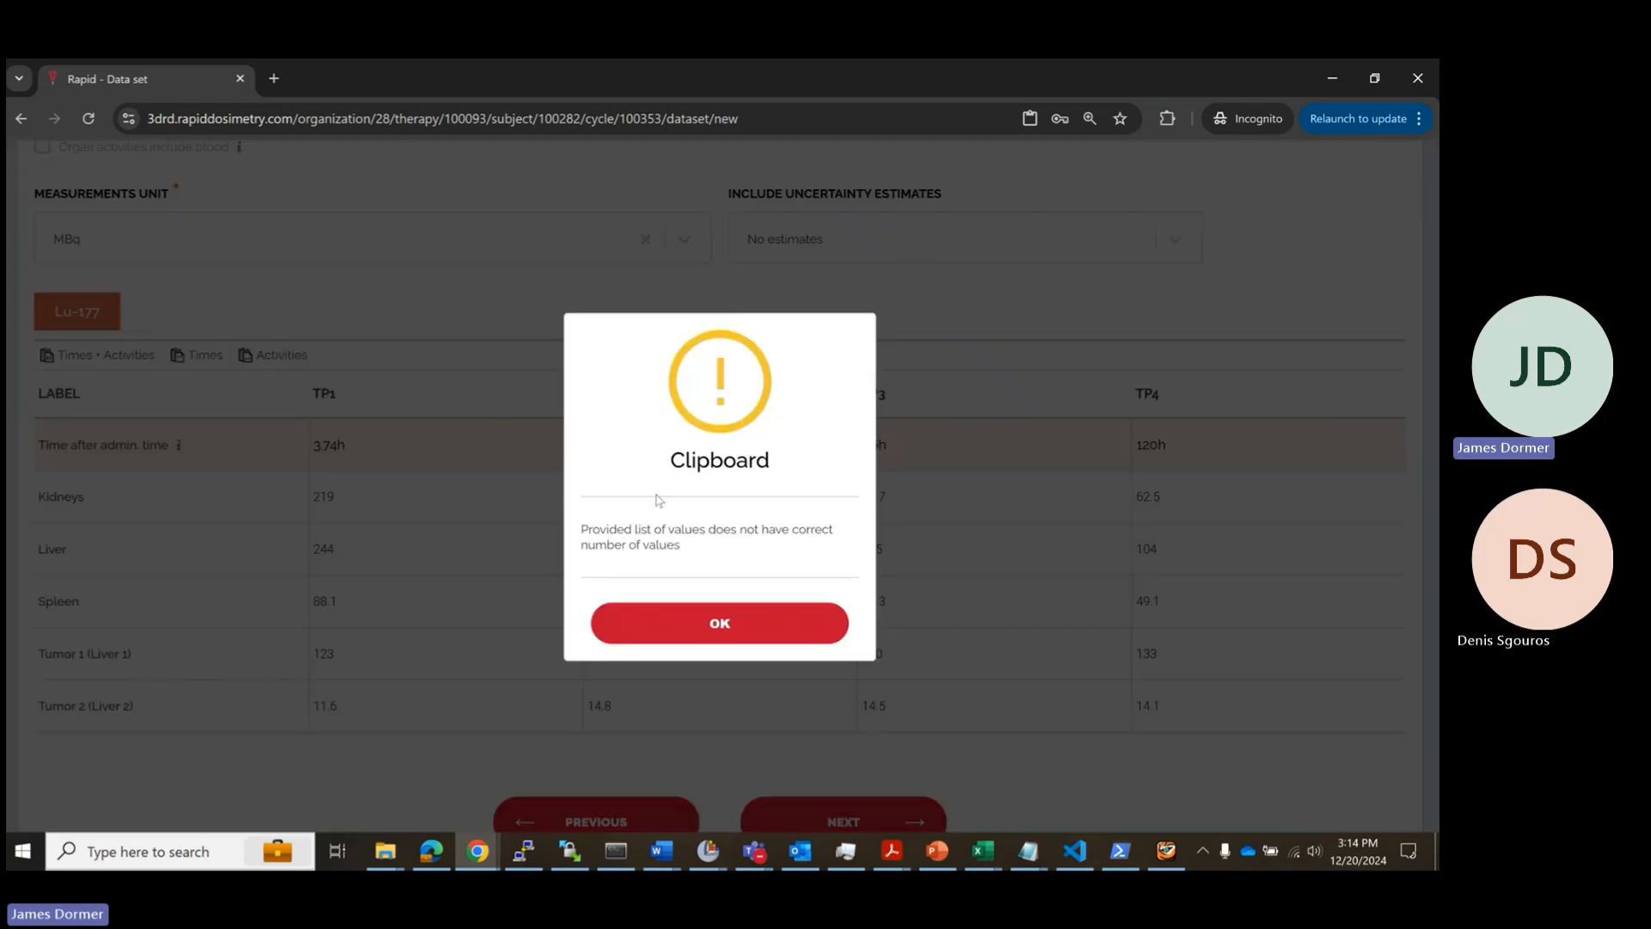
left_click(718, 621)
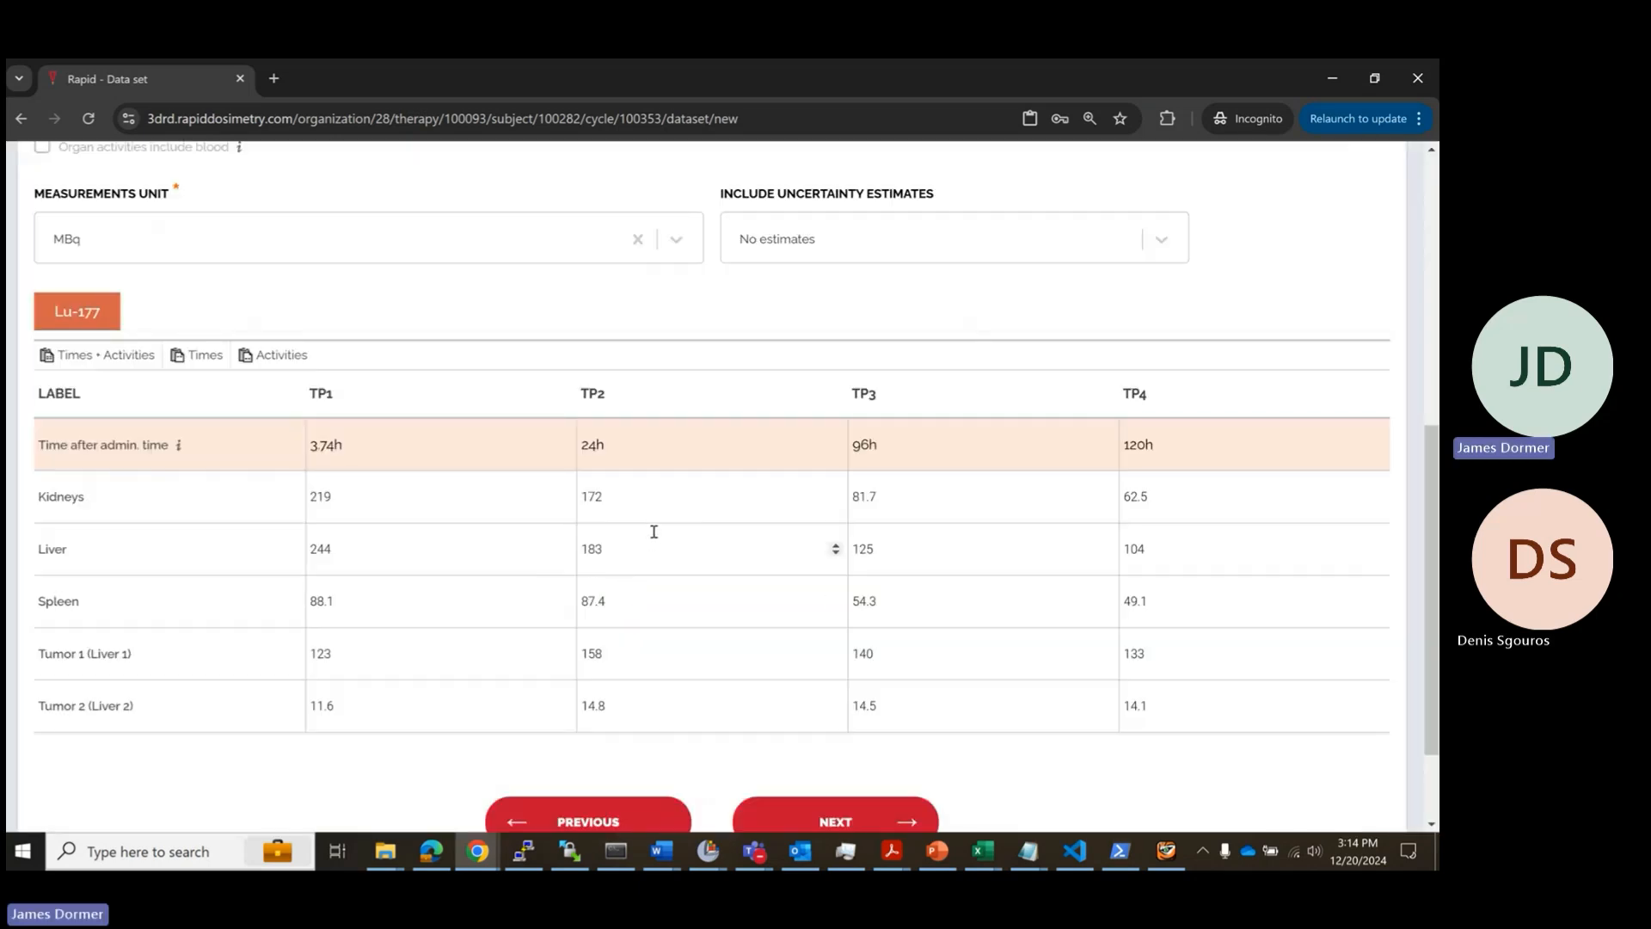
Step: Continue to the tumor physical characteristics and set both tumors' composition to 100% Soft Tissue, Density 1.03 g cm⁻³
scroll(729, 556, "down", 1)
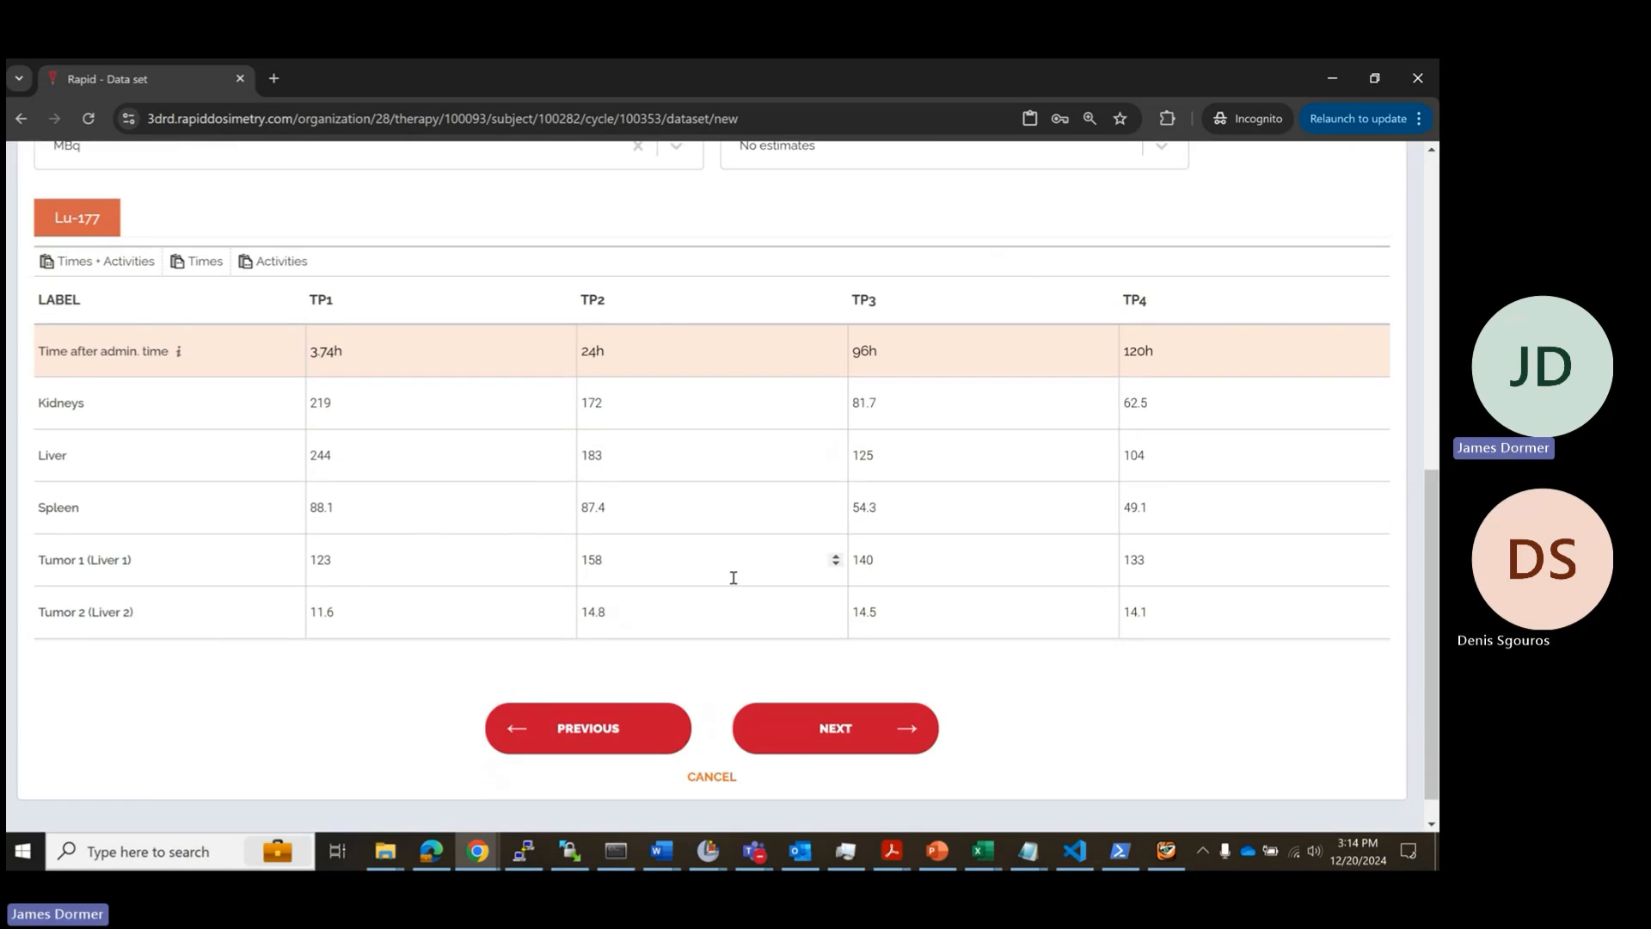
left_click(864, 739)
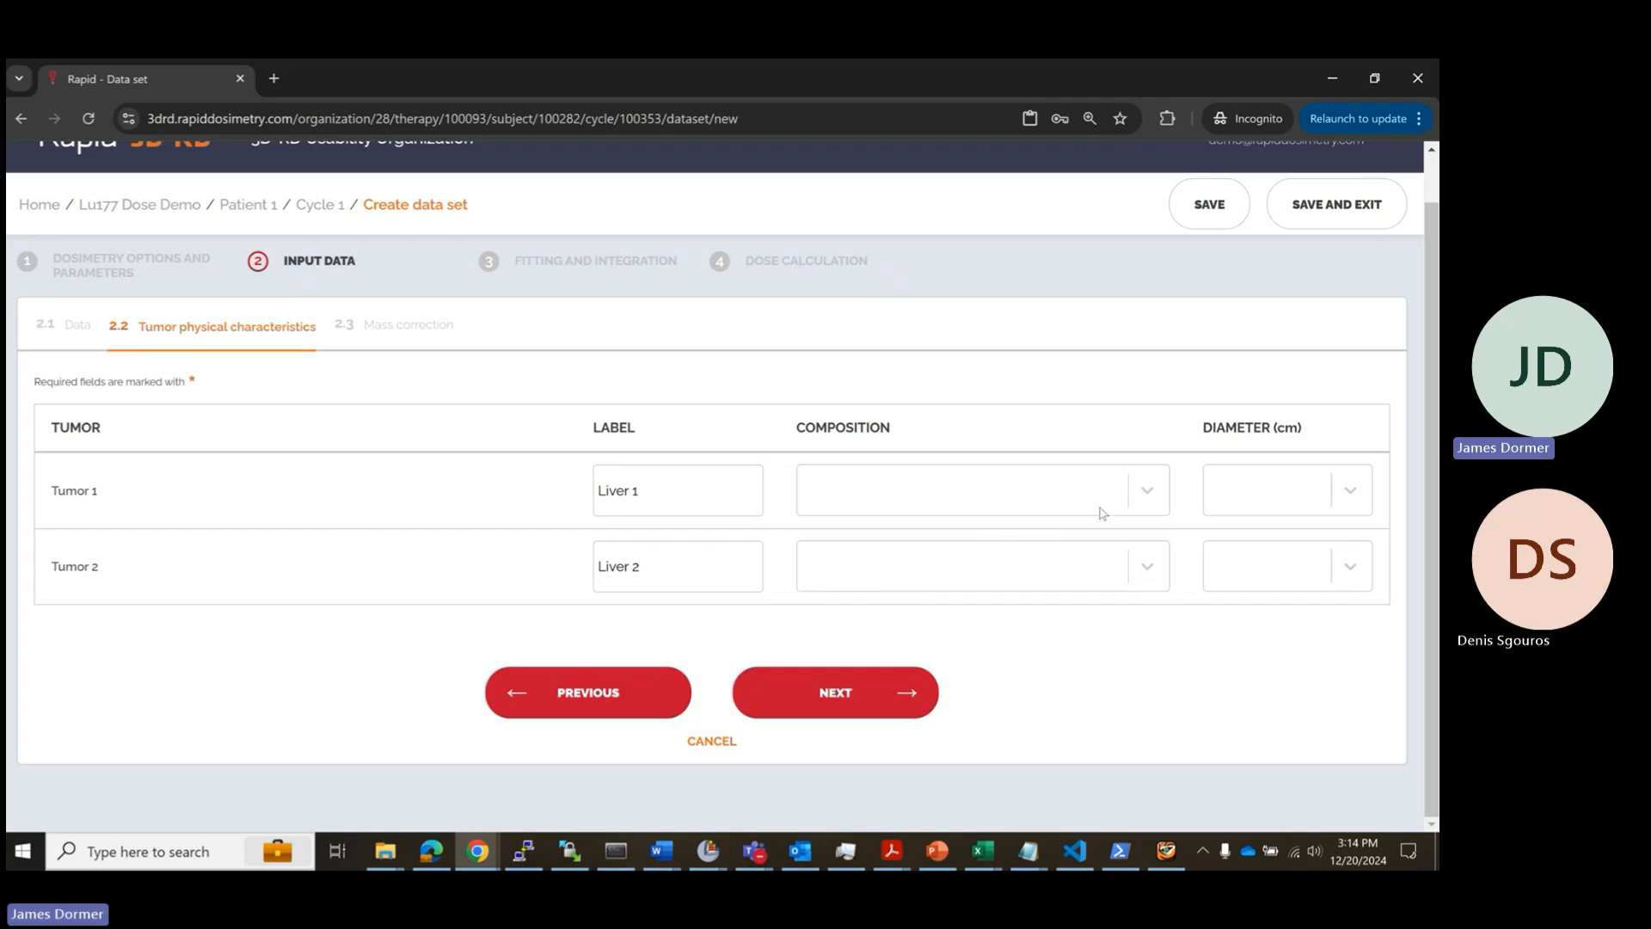
left_click(1146, 490)
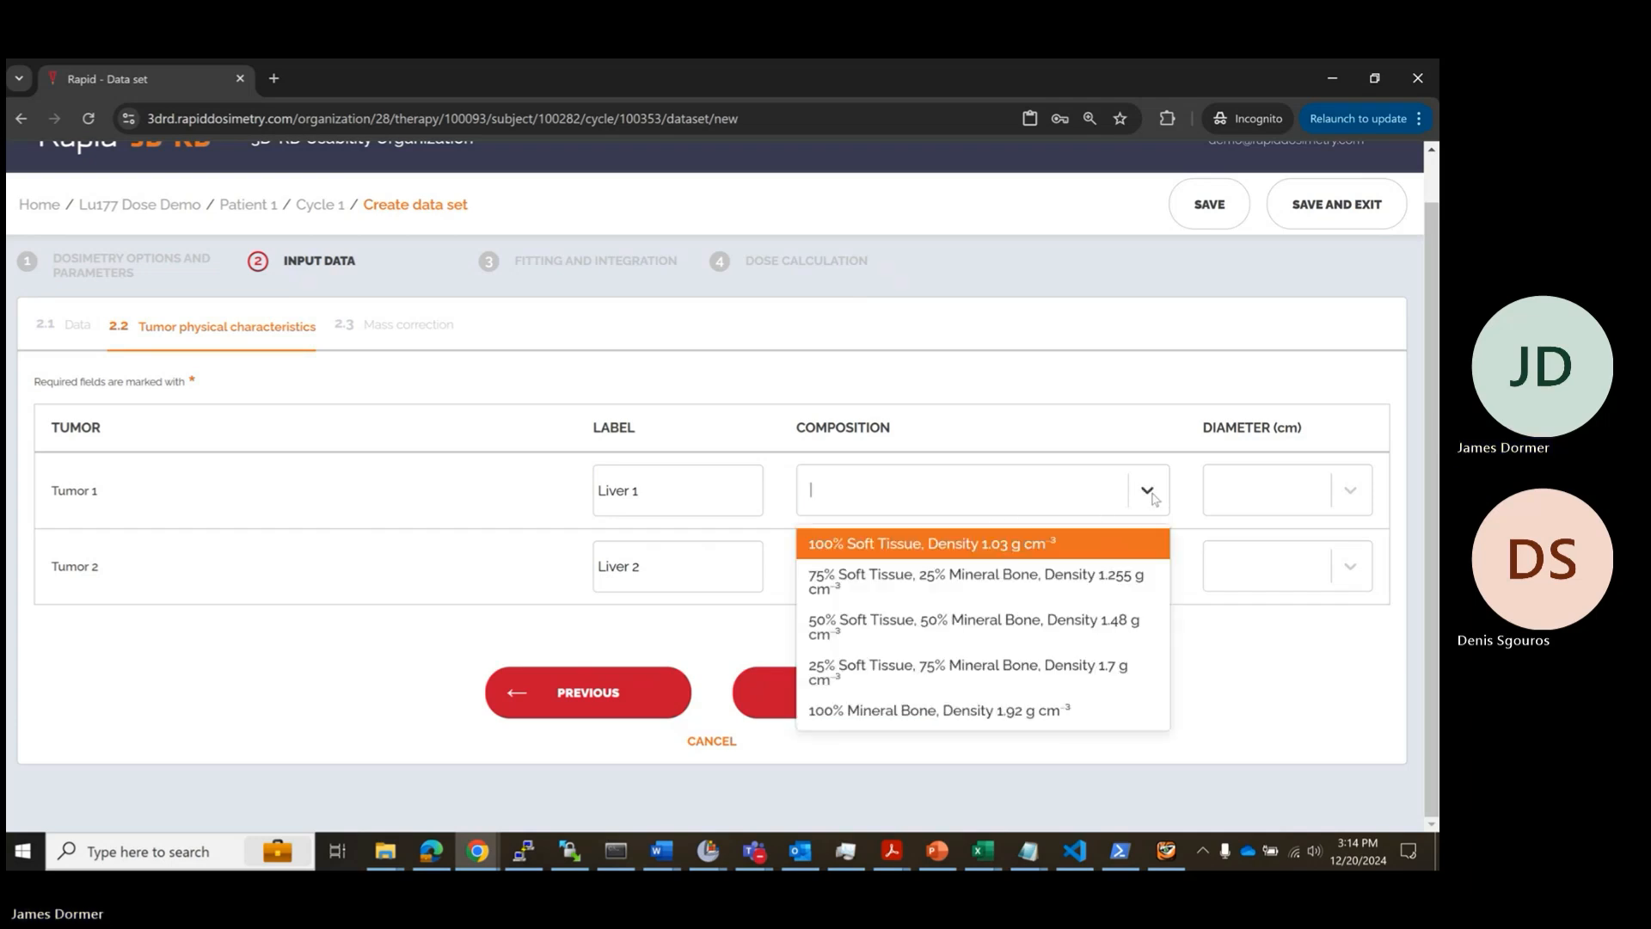
left_click(1060, 545)
left_click(1147, 564)
left_click(1015, 618)
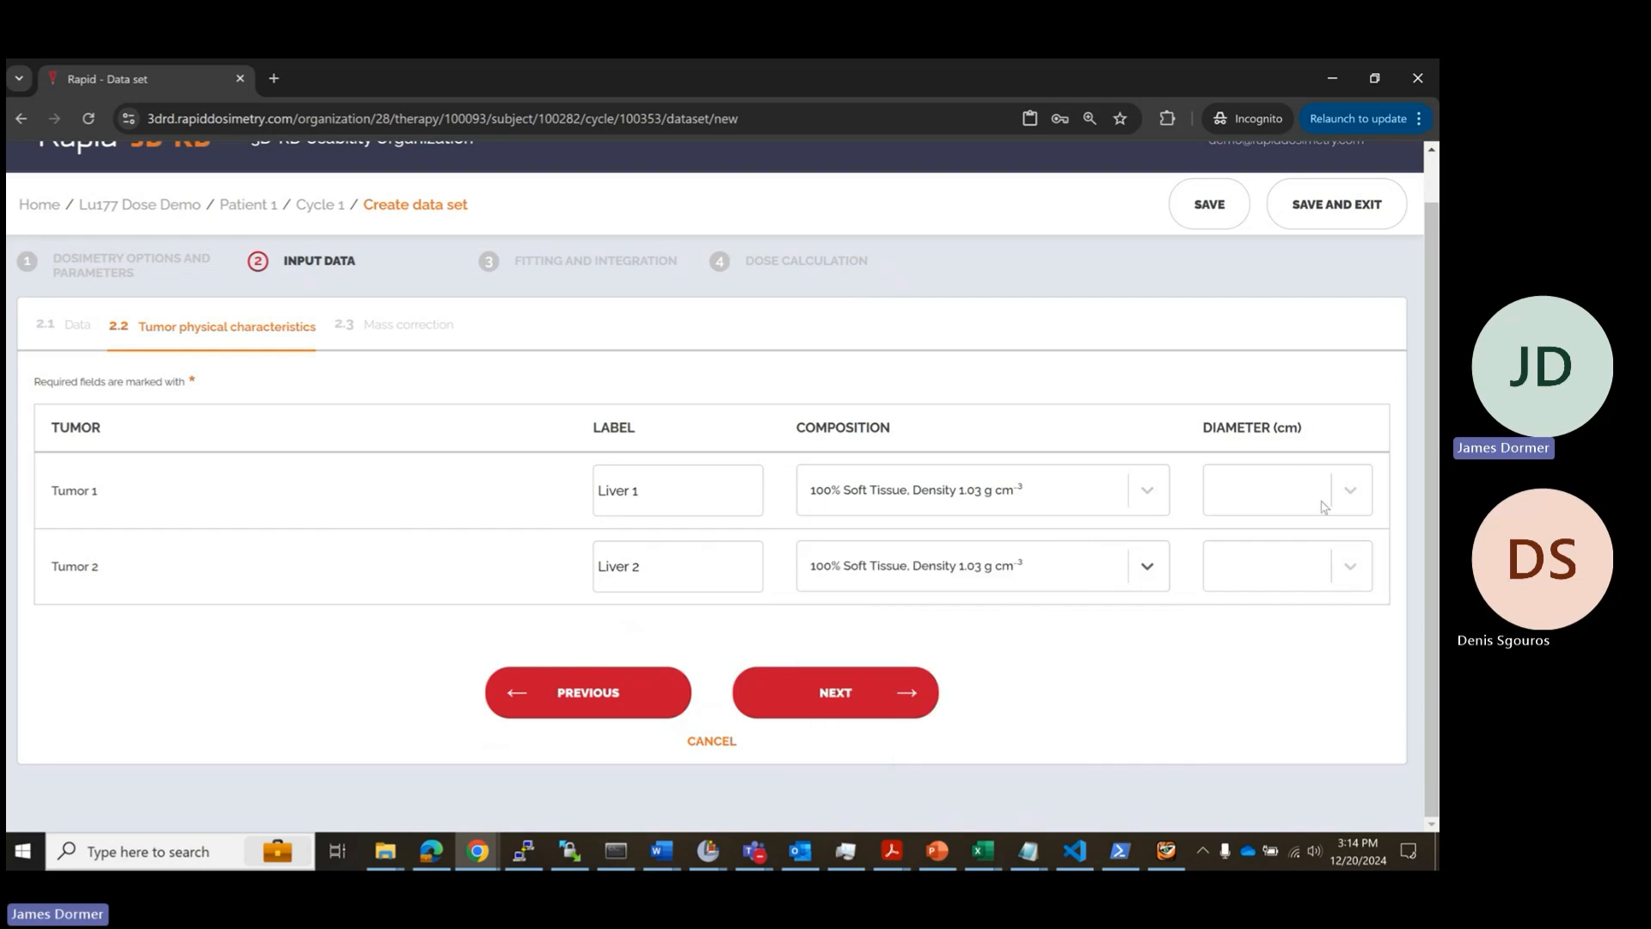
Step: Set the diameter of Tumor 1 to 6.0 cm and of Tumor 2 to 3.0 cm
left_click(1347, 490)
scroll(1255, 688, "down", 2)
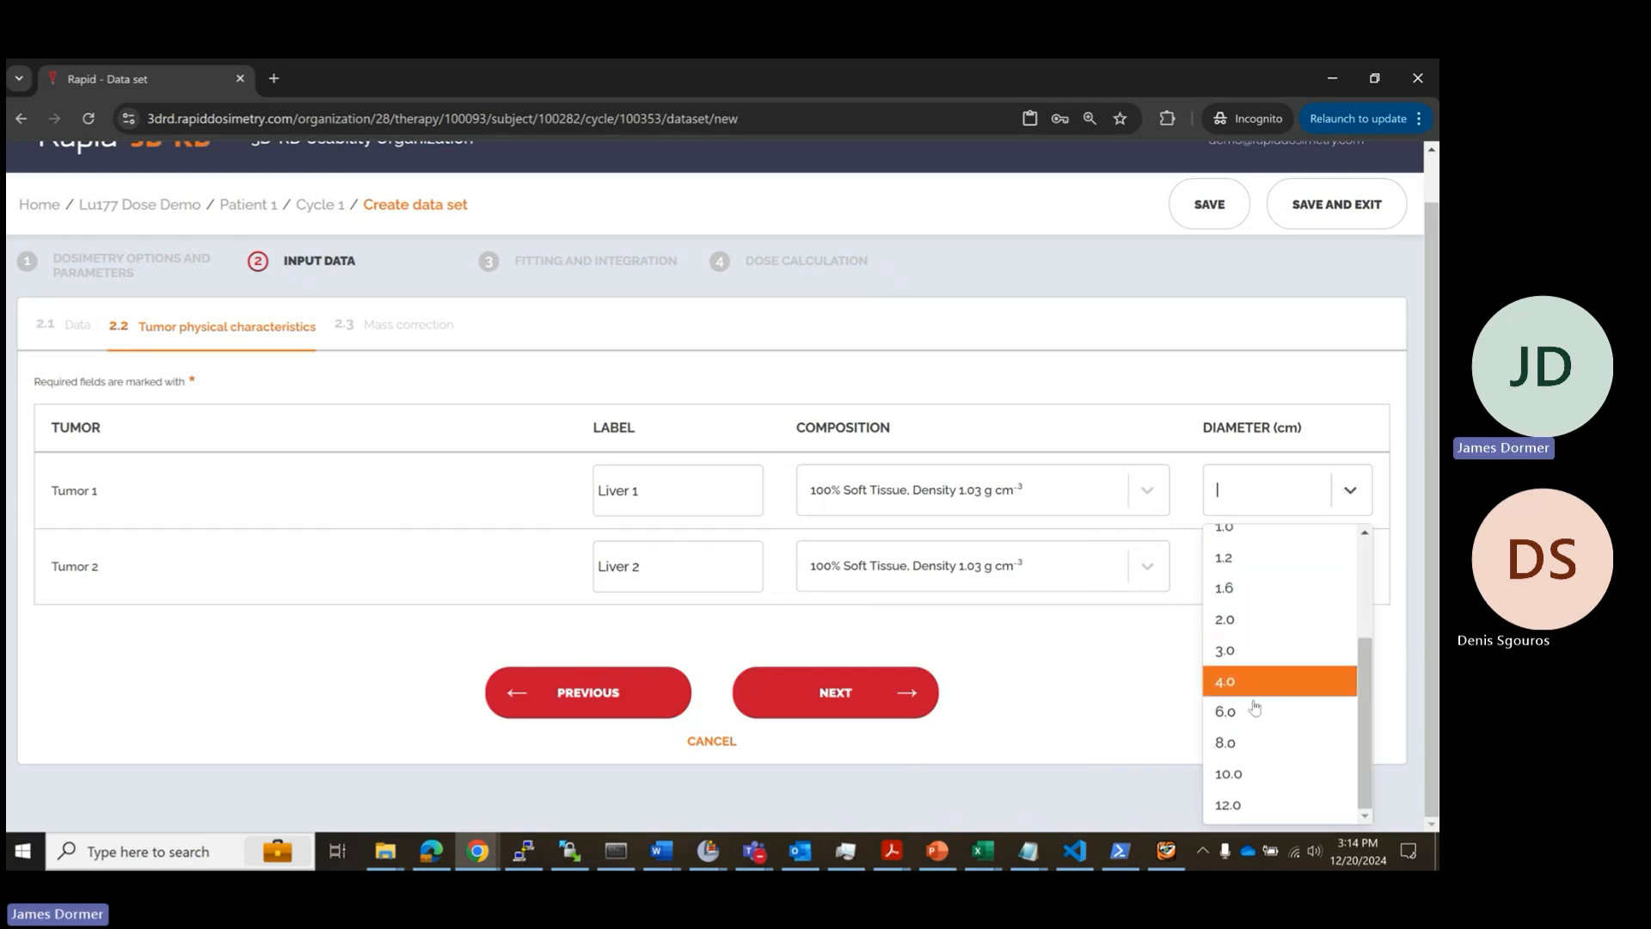
left_click(1255, 710)
left_click(1273, 581)
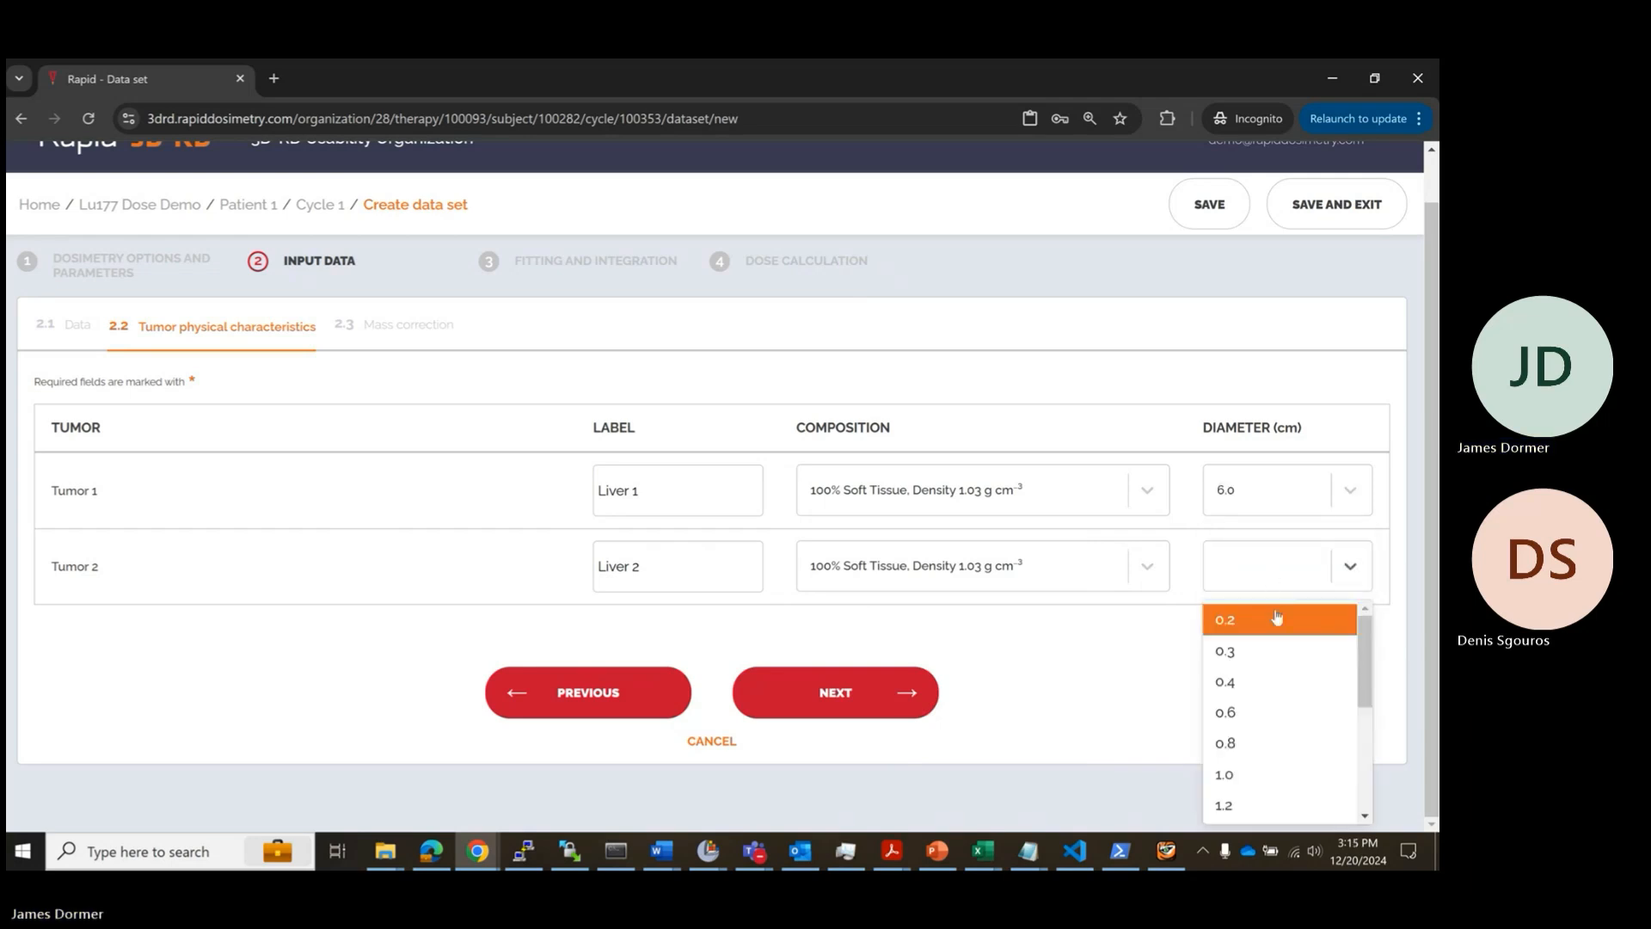
scroll(1279, 674, "down", 2)
left_click(1246, 717)
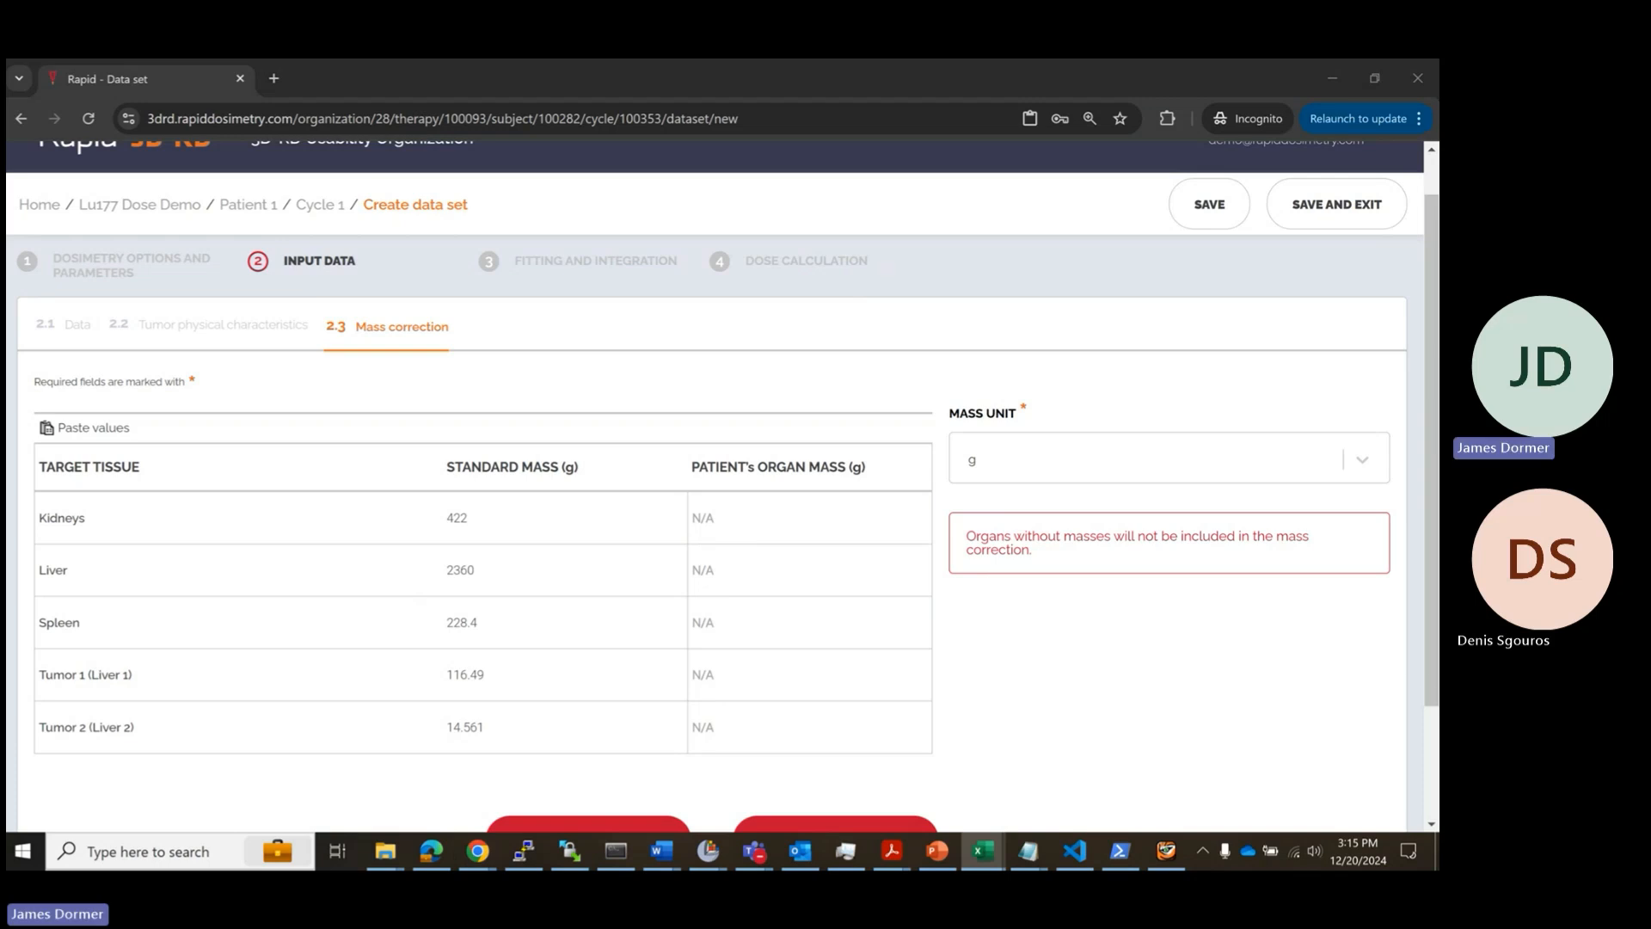
Step: Paste the spreadsheet's masses into the patient's organ masses: kidneys 567.87275, liver 1936.9225, spleen 256.31875, Tumor 1 104.3015 and Tumor 2 10.73265 g
left_click(93, 427)
scroll(697, 432, "down", 1)
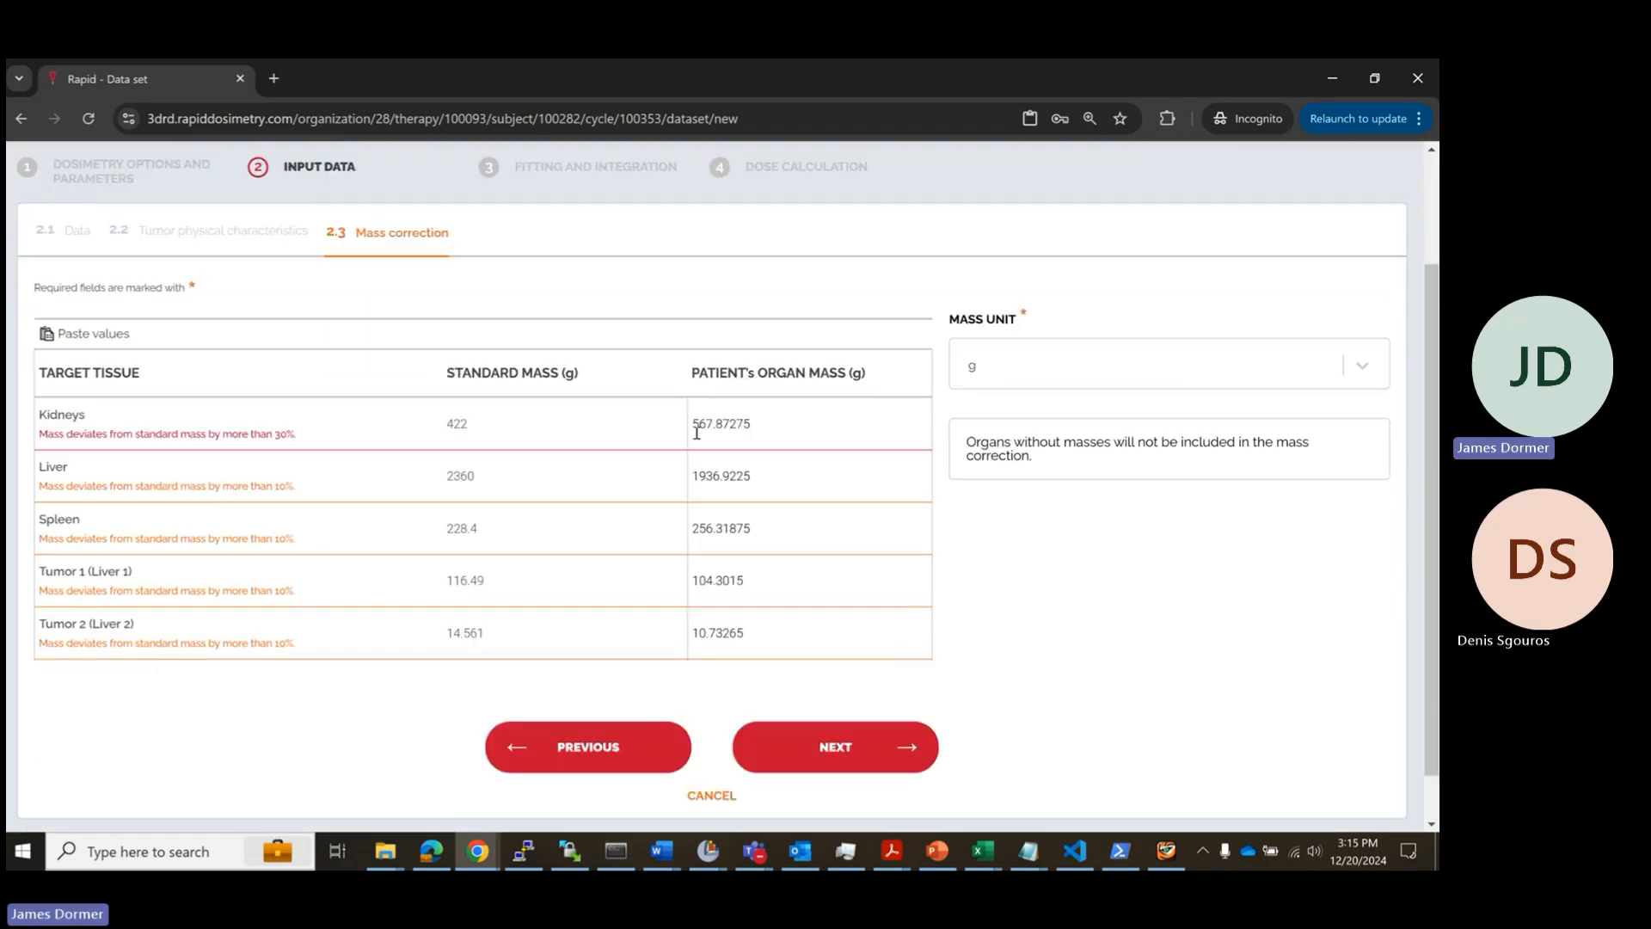
Step: Continue to fitting and integration, accepting the masses that deviate from the standard masses by more than 30%
scroll(697, 433, "down", 1)
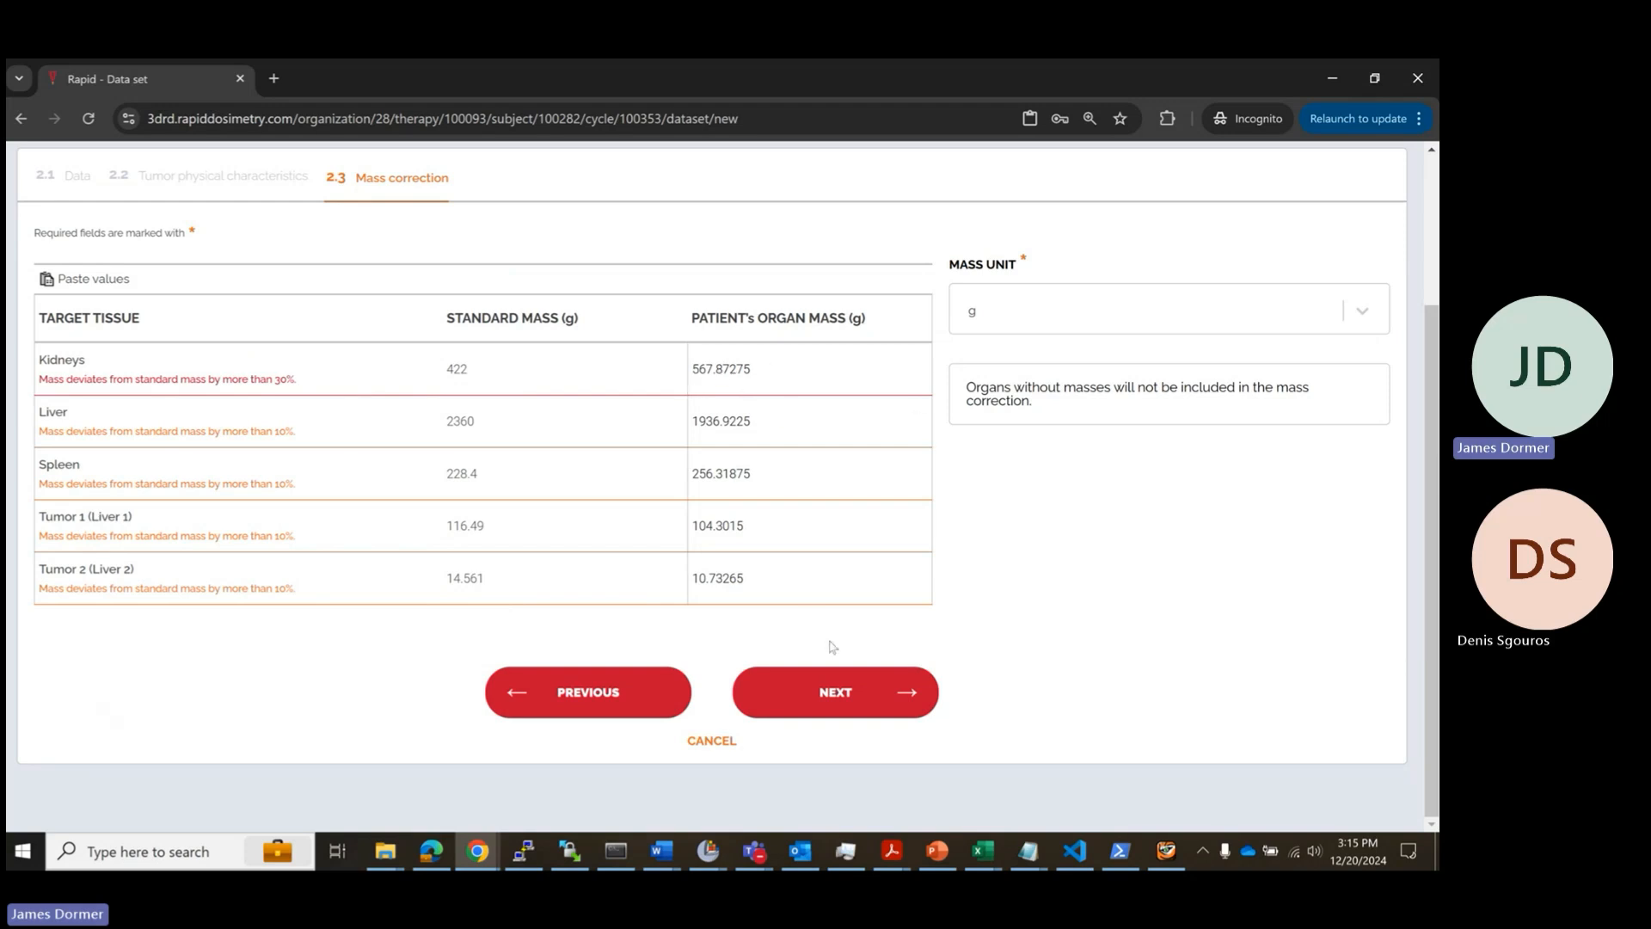
left_click(875, 696)
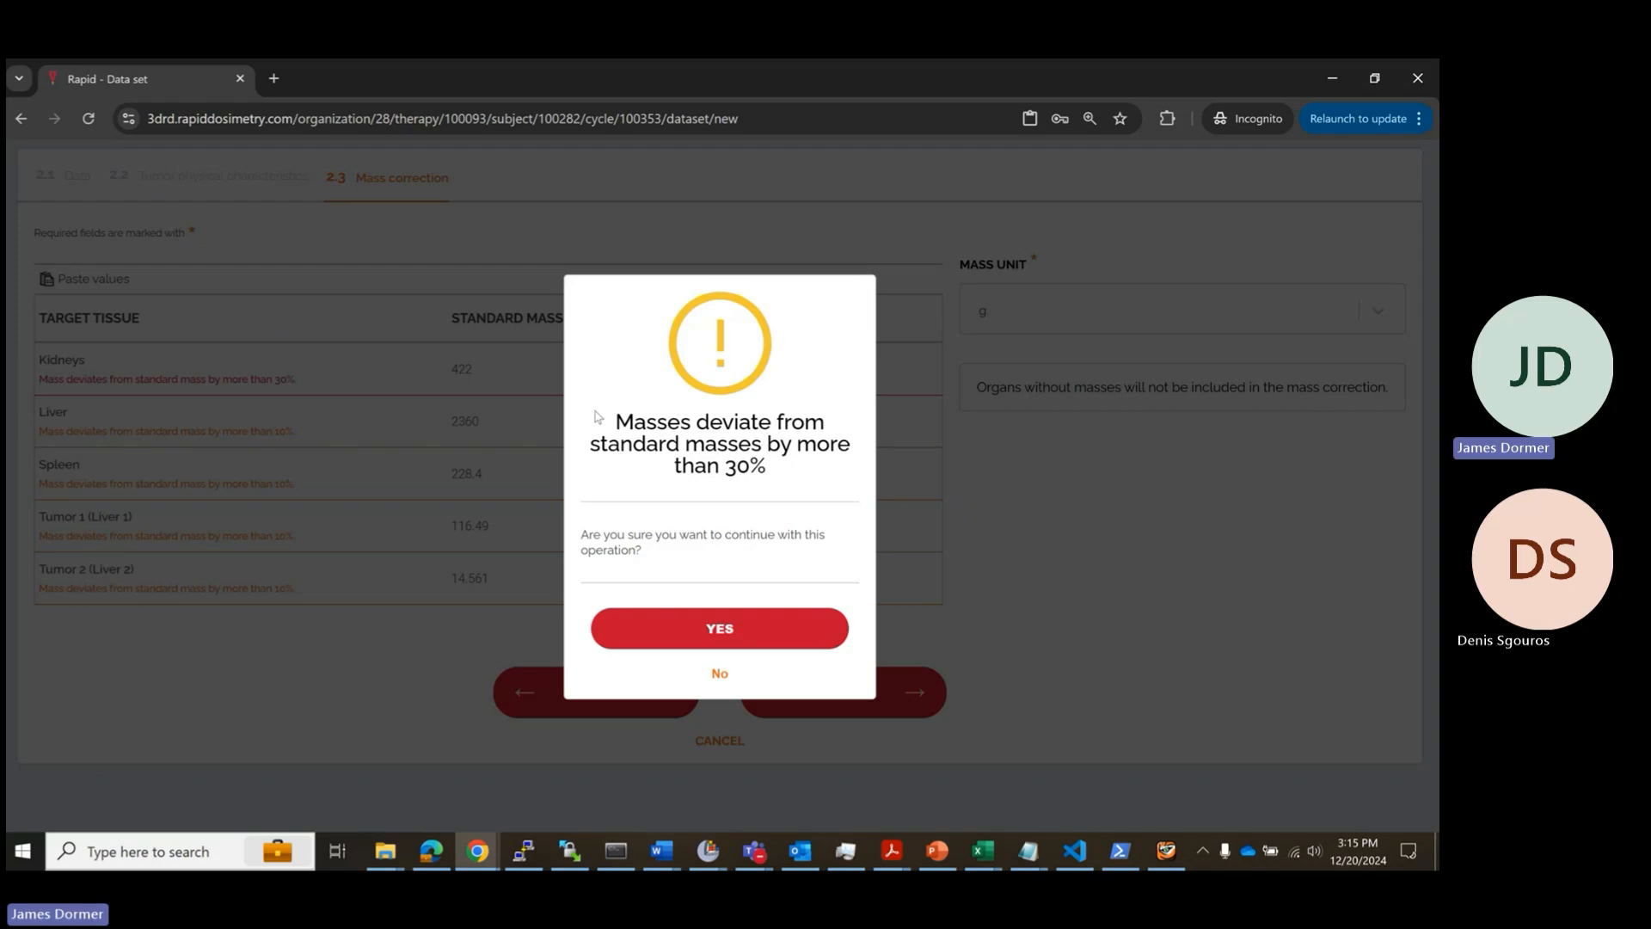
left_click(720, 630)
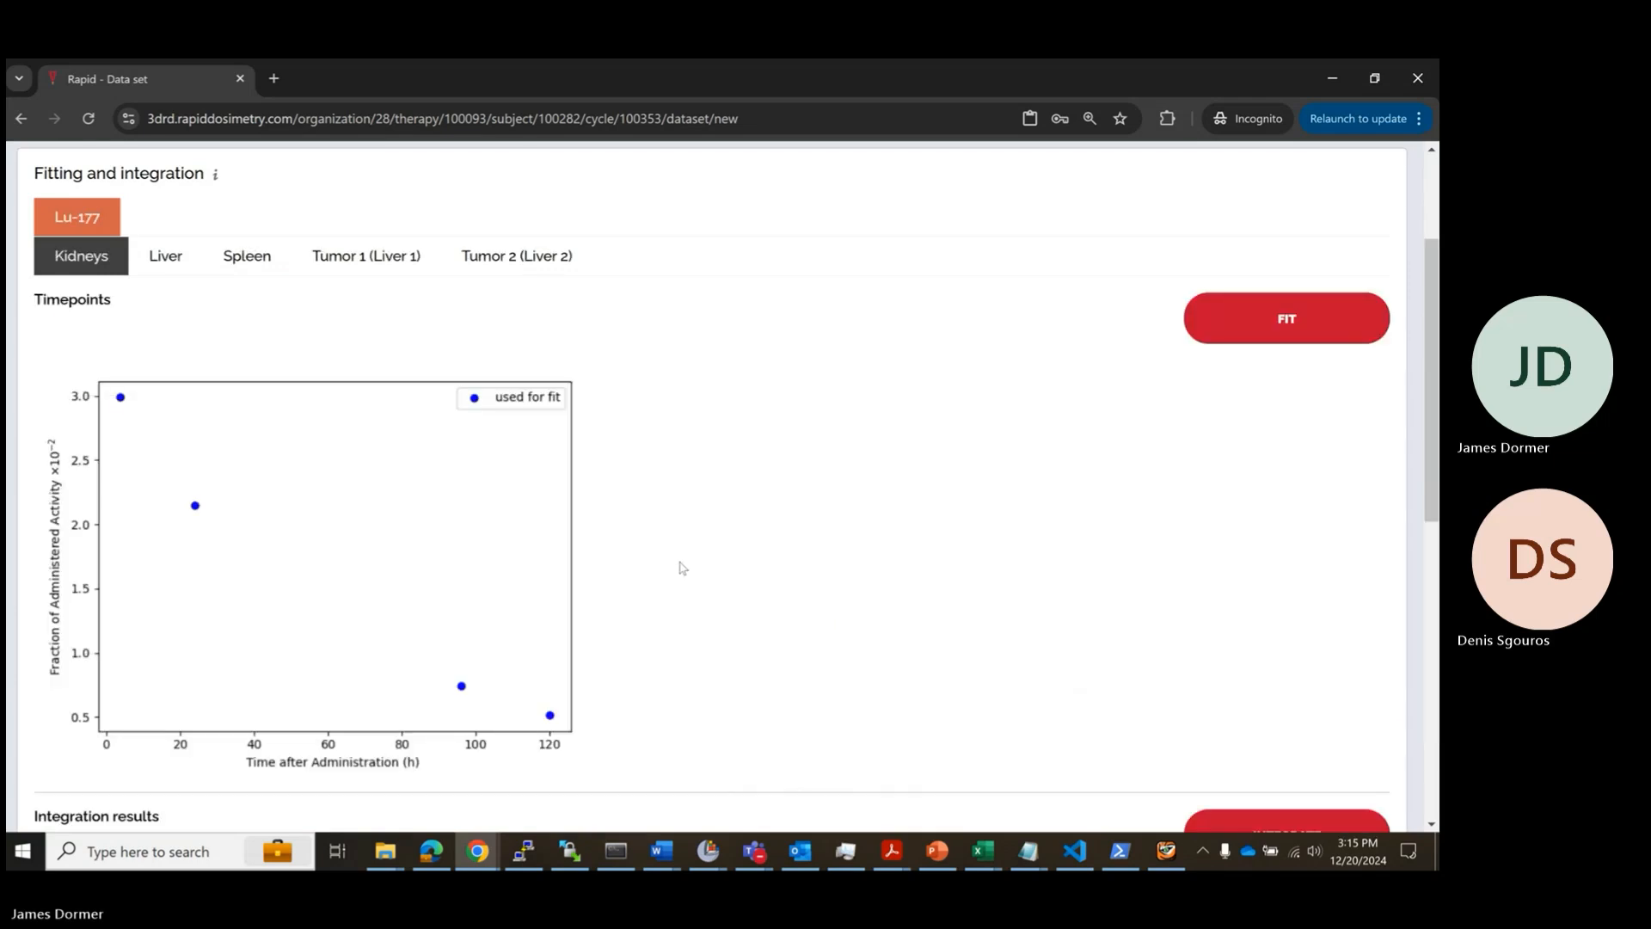
Step: Fit and plot the kidneys' time-activity data with an Exponential washout function using all four timepoints
scroll(685, 535, "up", 2)
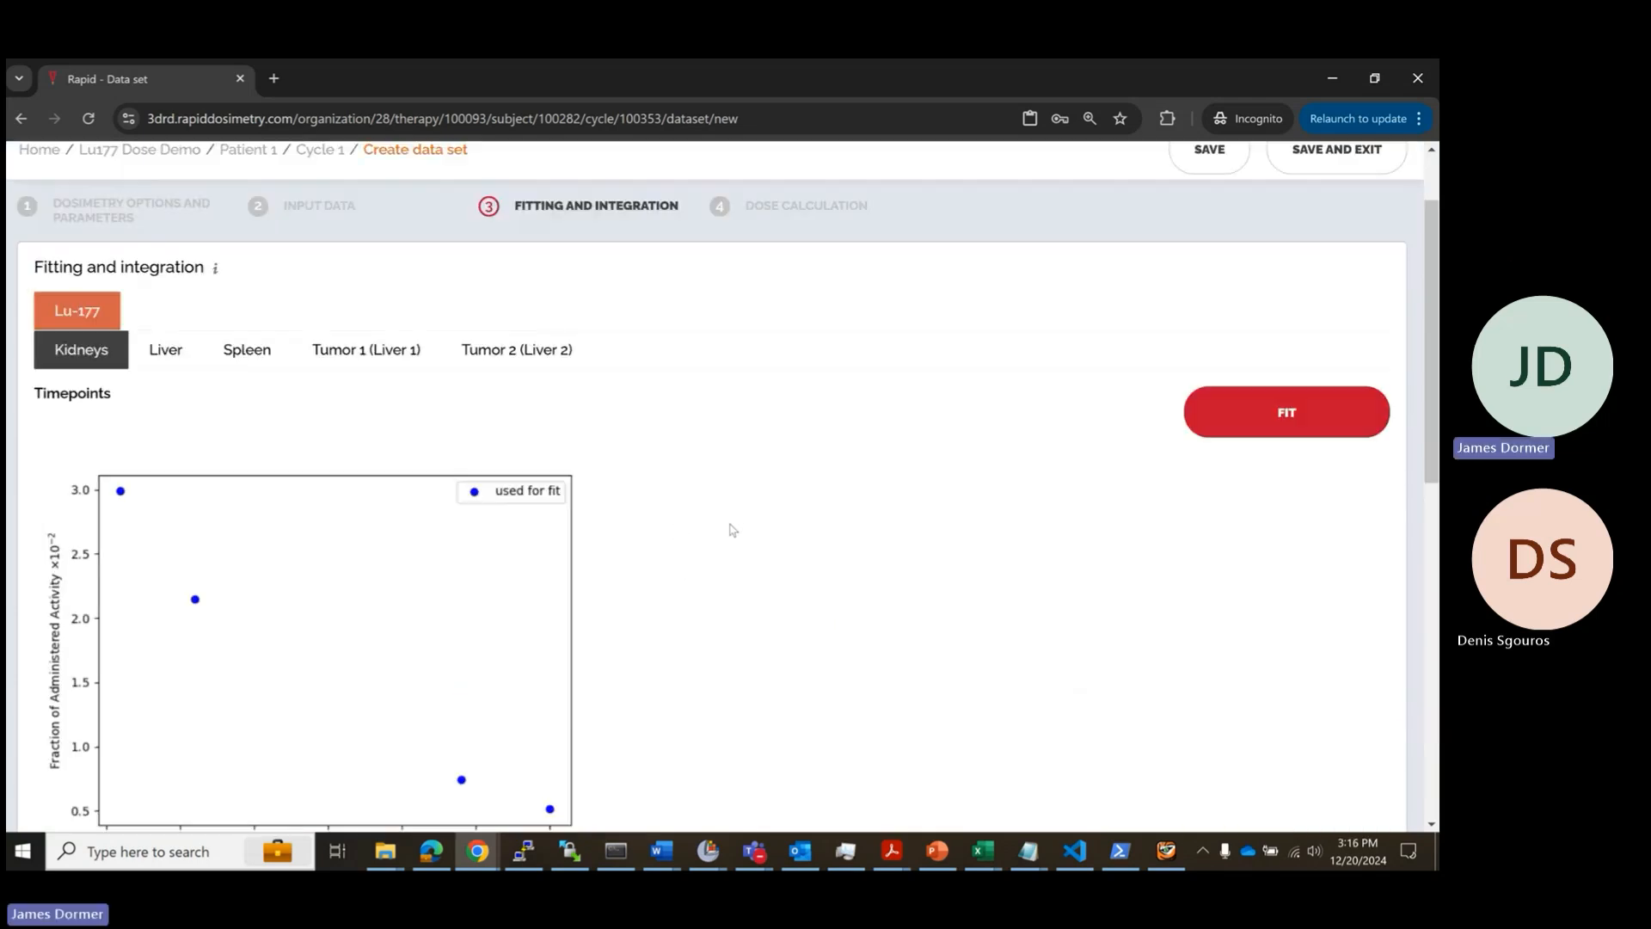
scroll(733, 524, "down", 2)
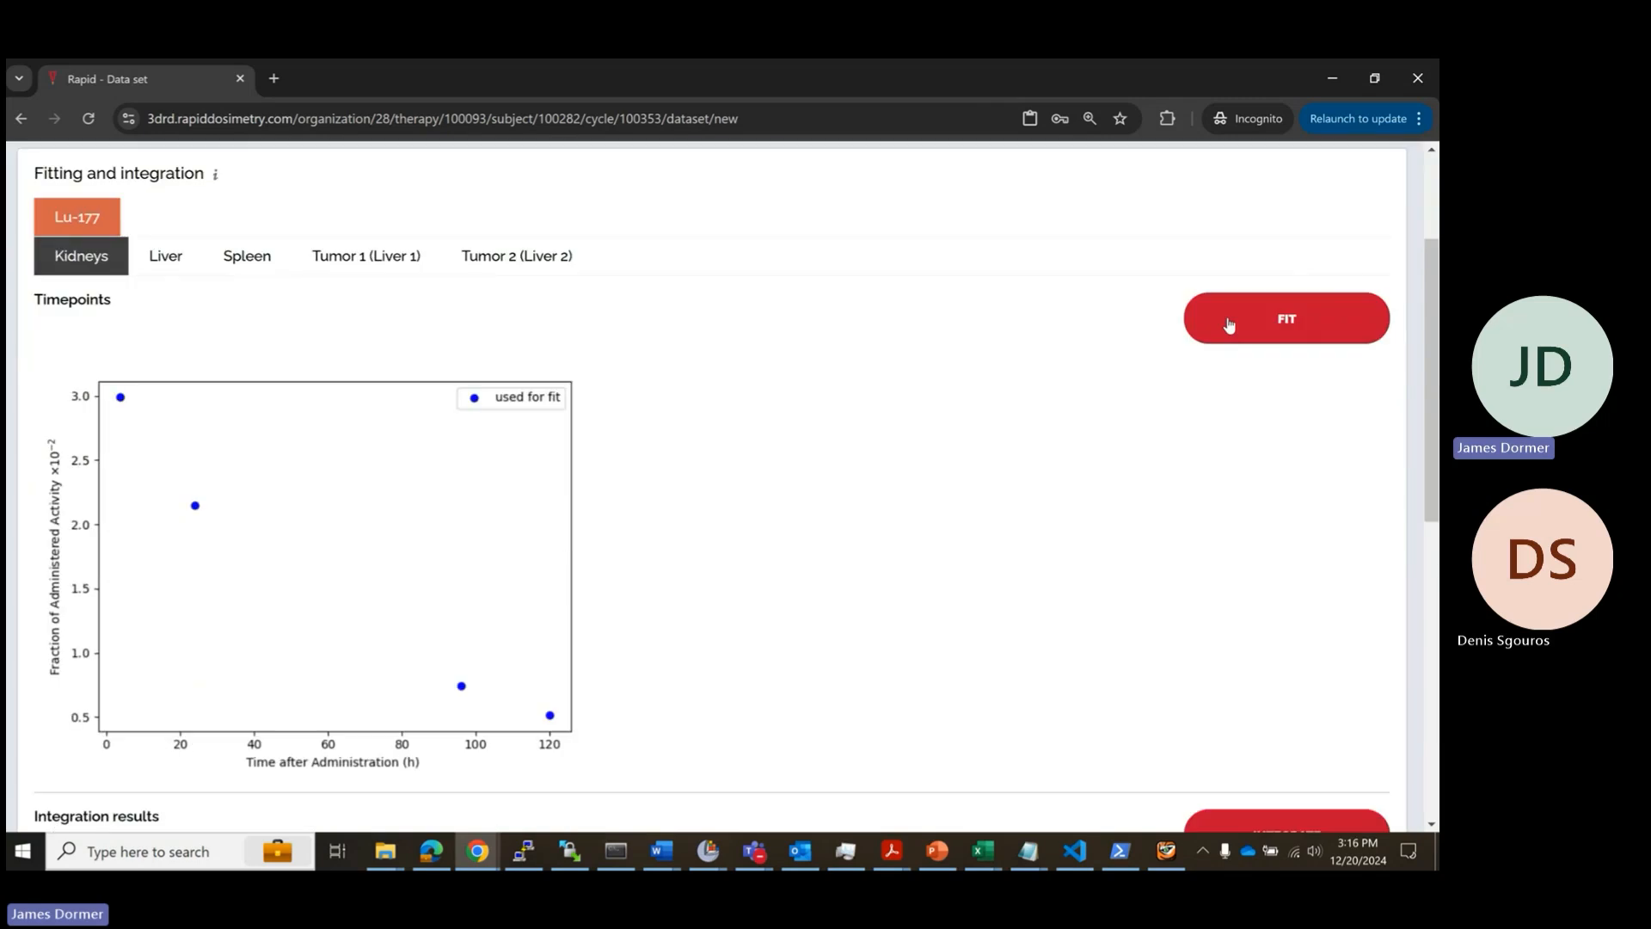
left_click(1229, 324)
left_click(416, 437)
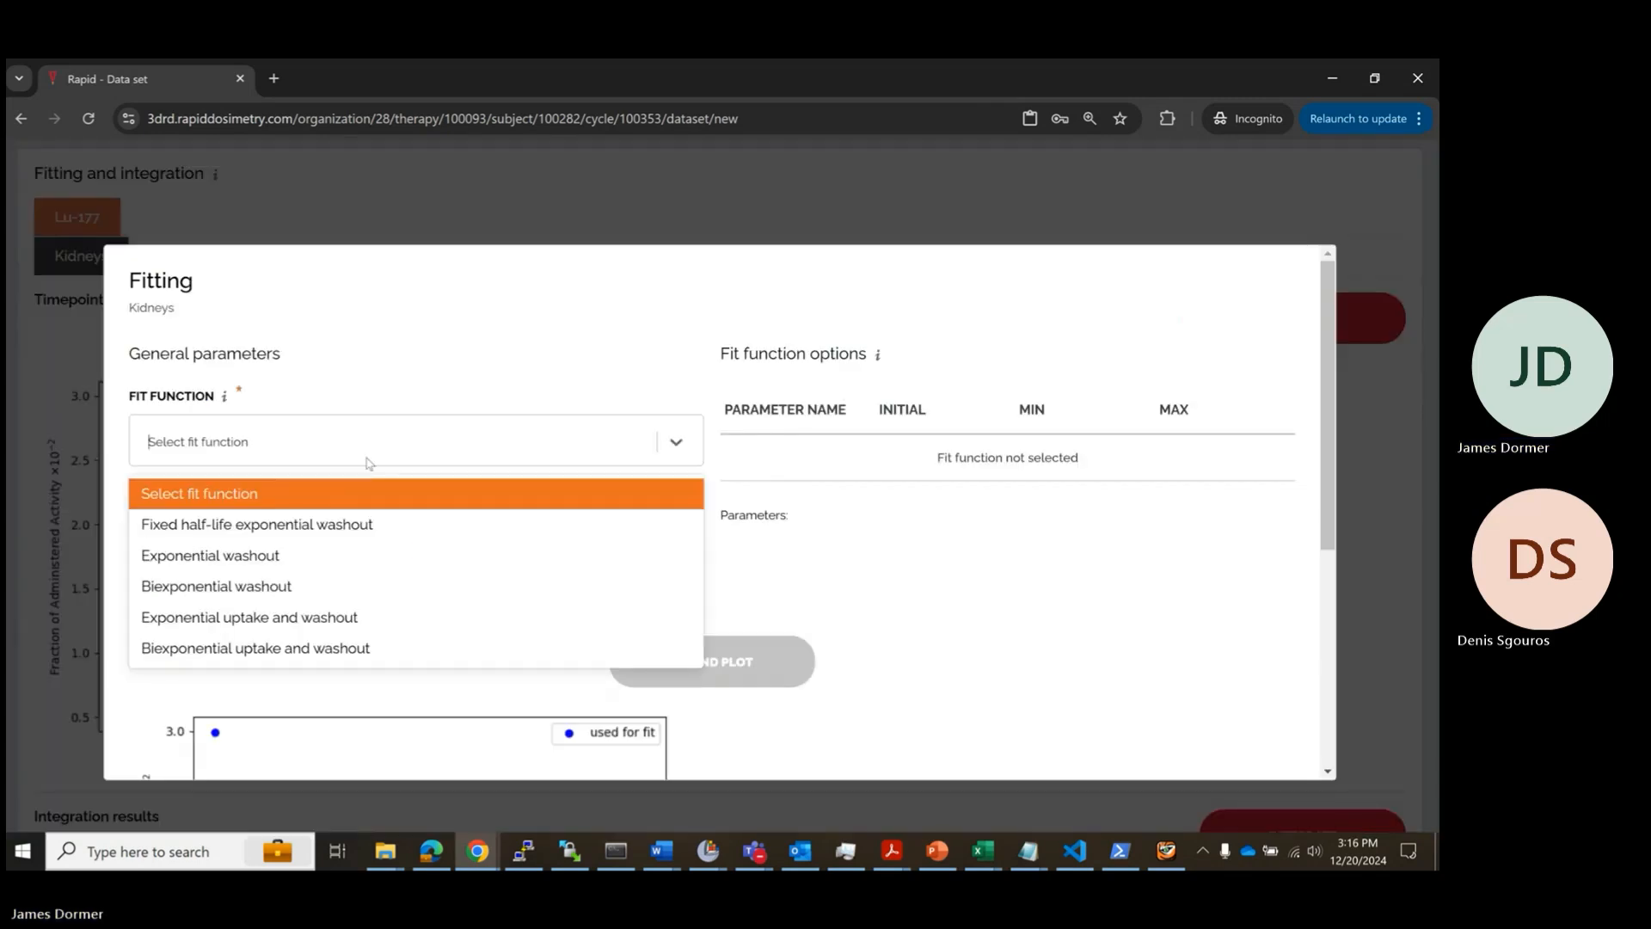
left_click(307, 557)
scroll(311, 545, "down", 3)
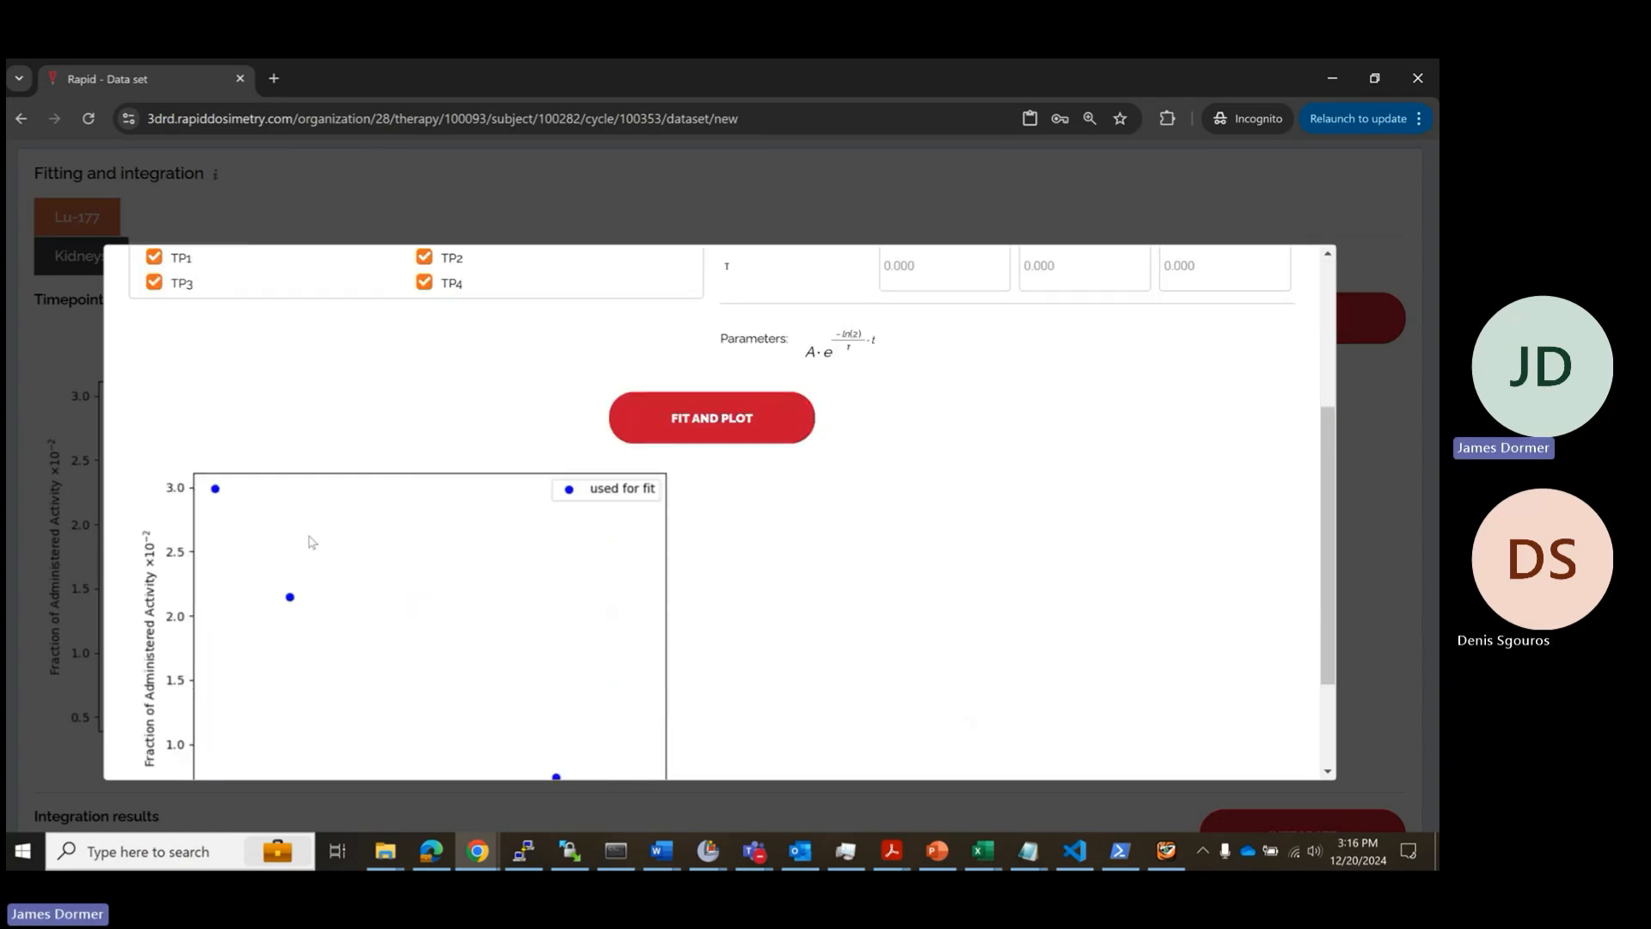
left_click(761, 421)
scroll(842, 570, "down", 1)
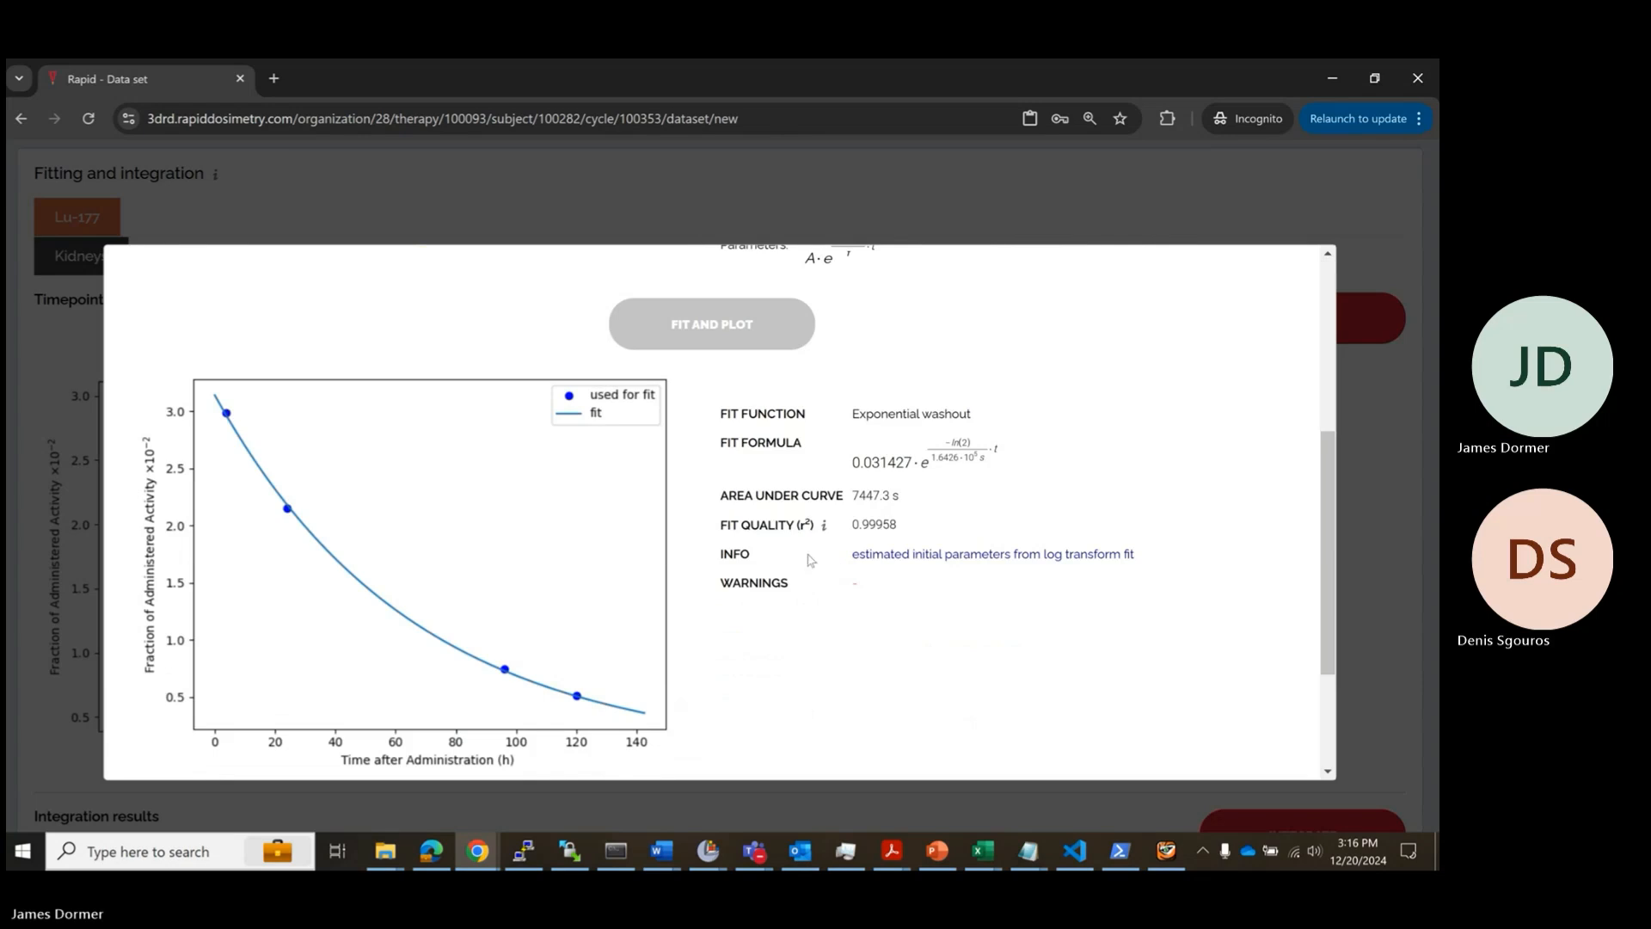
Step: Apply and integrate the kidneys' fit, and review the shaded integration plot and the kidneys' TIAC
scroll(830, 447, "down", 1)
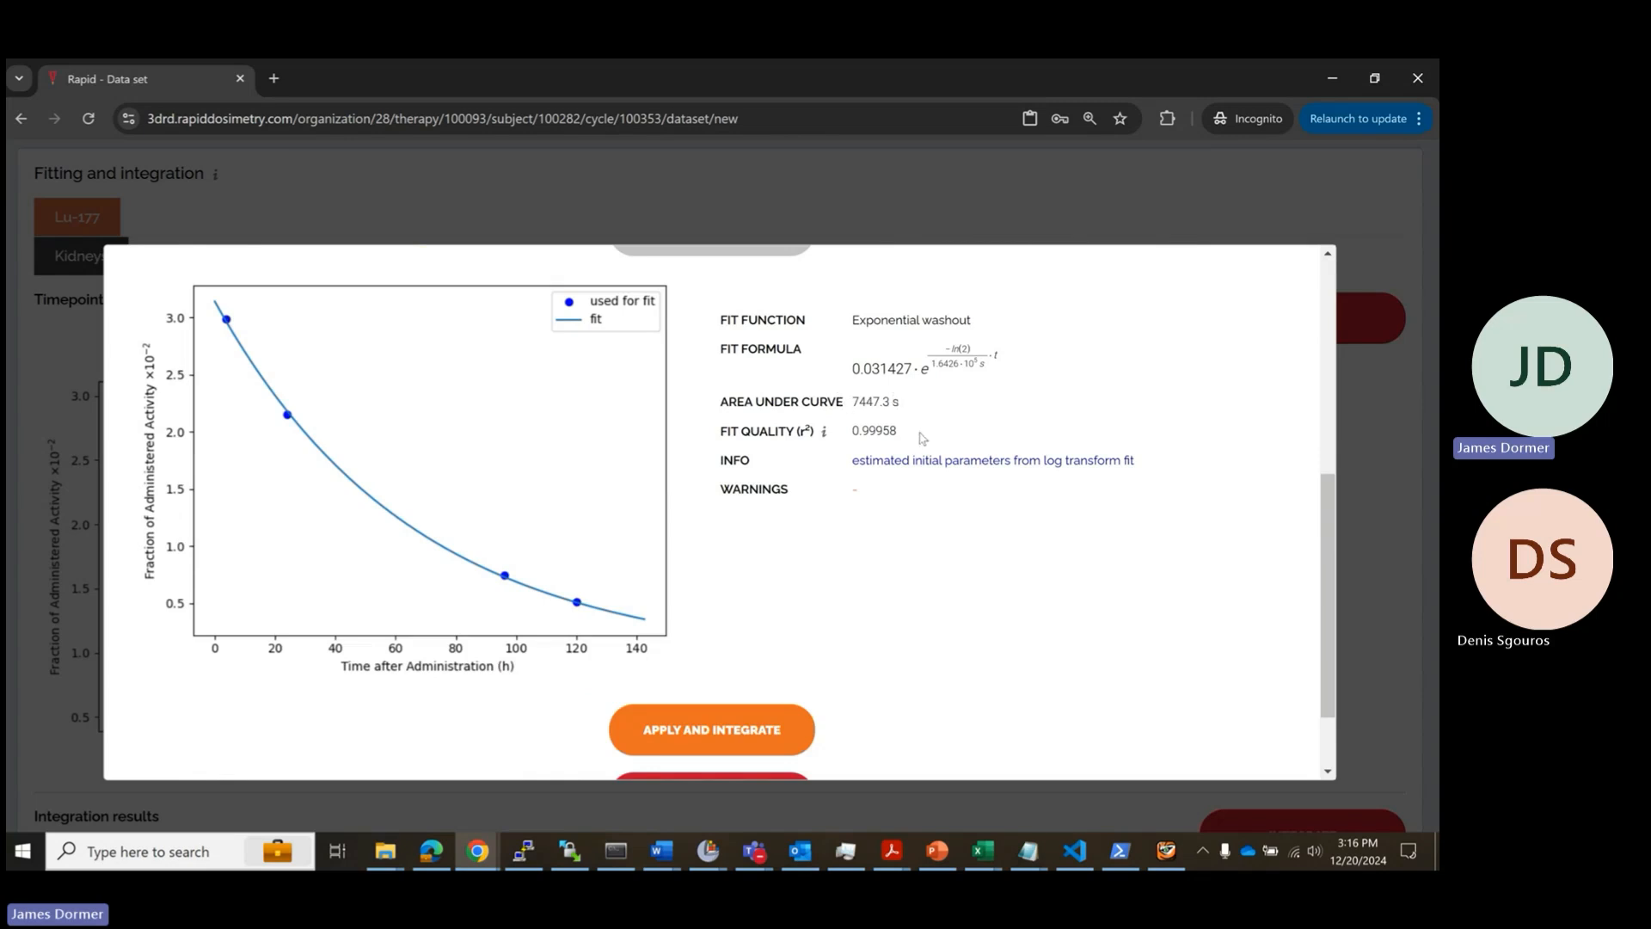
scroll(860, 501, "up", 3)
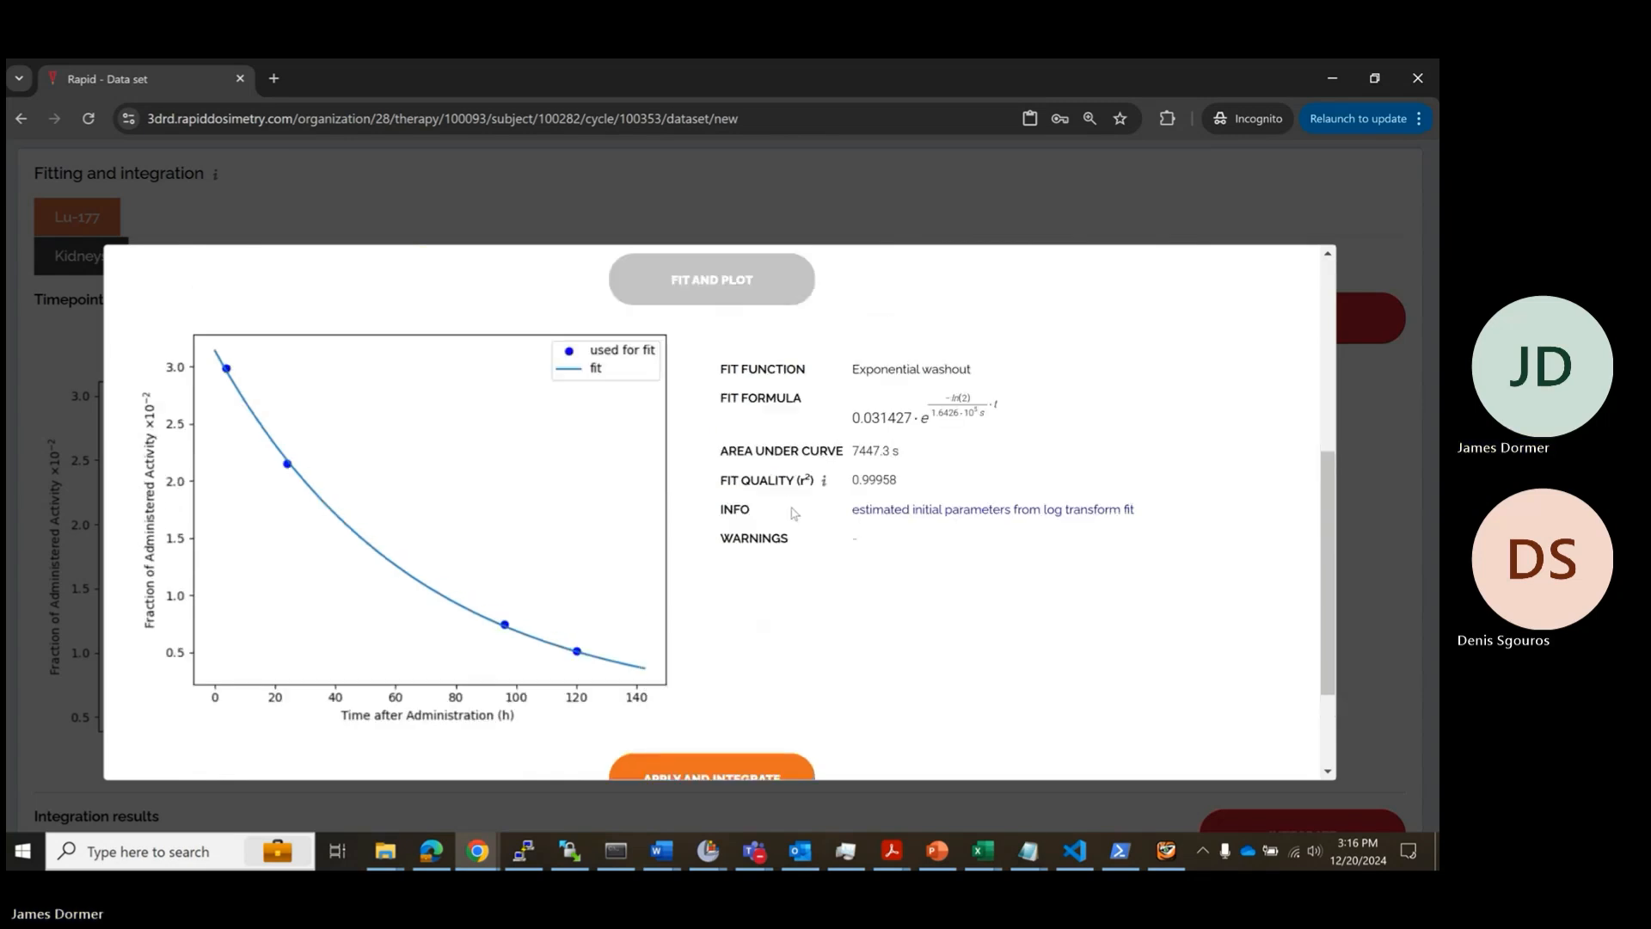
scroll(784, 501, "down", 3)
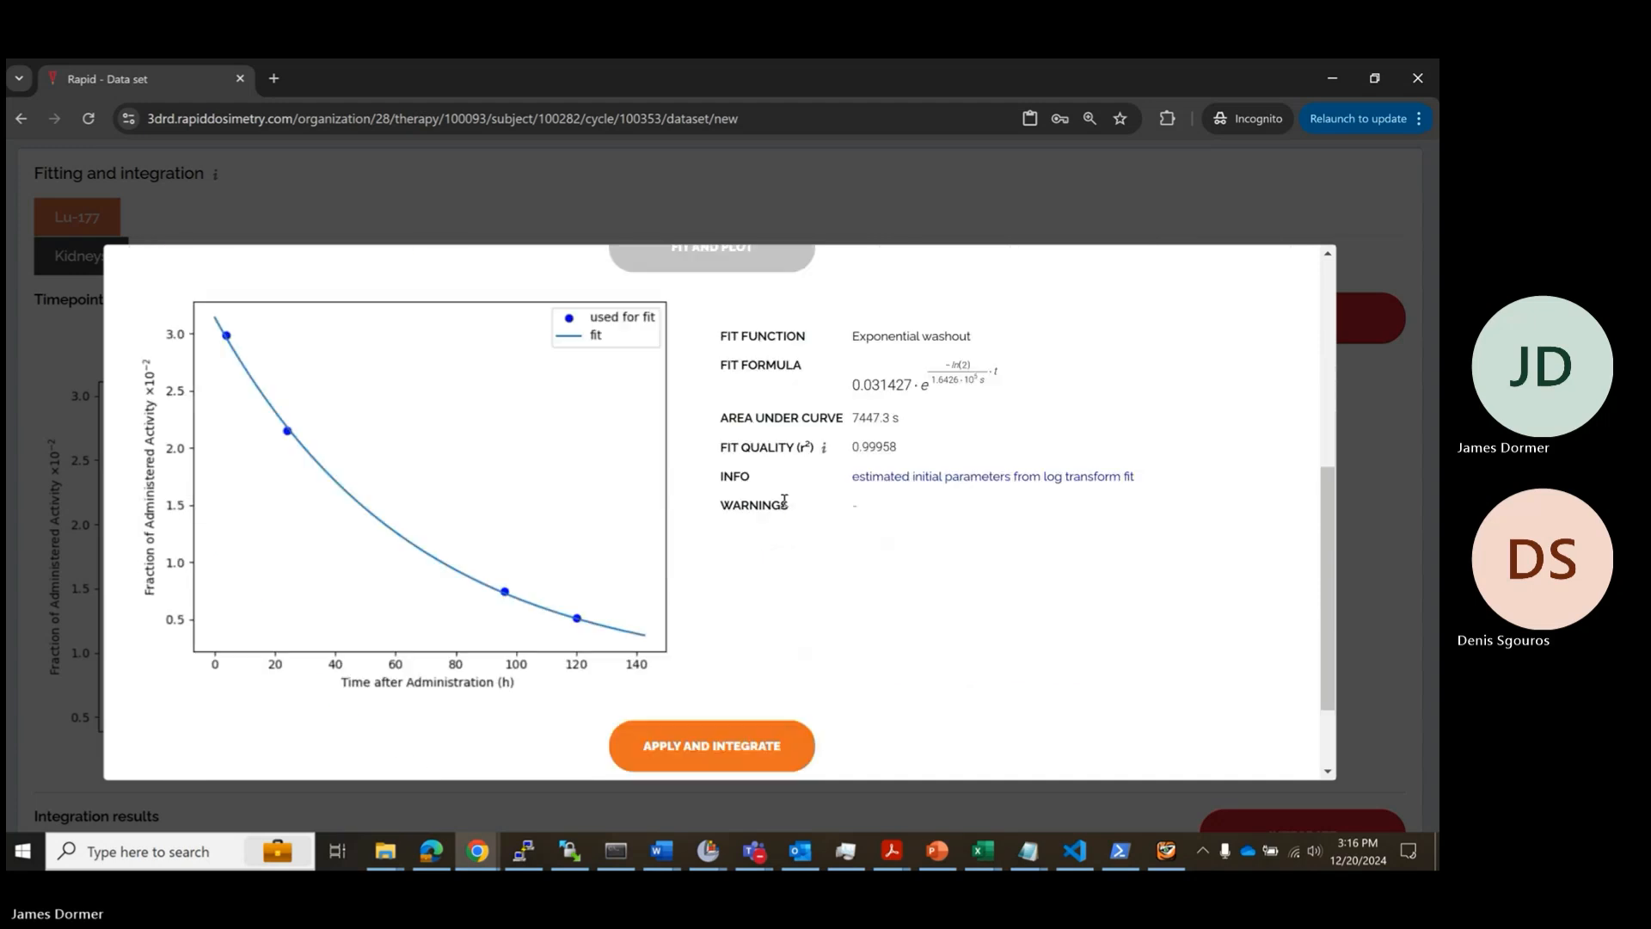
left_click(745, 724)
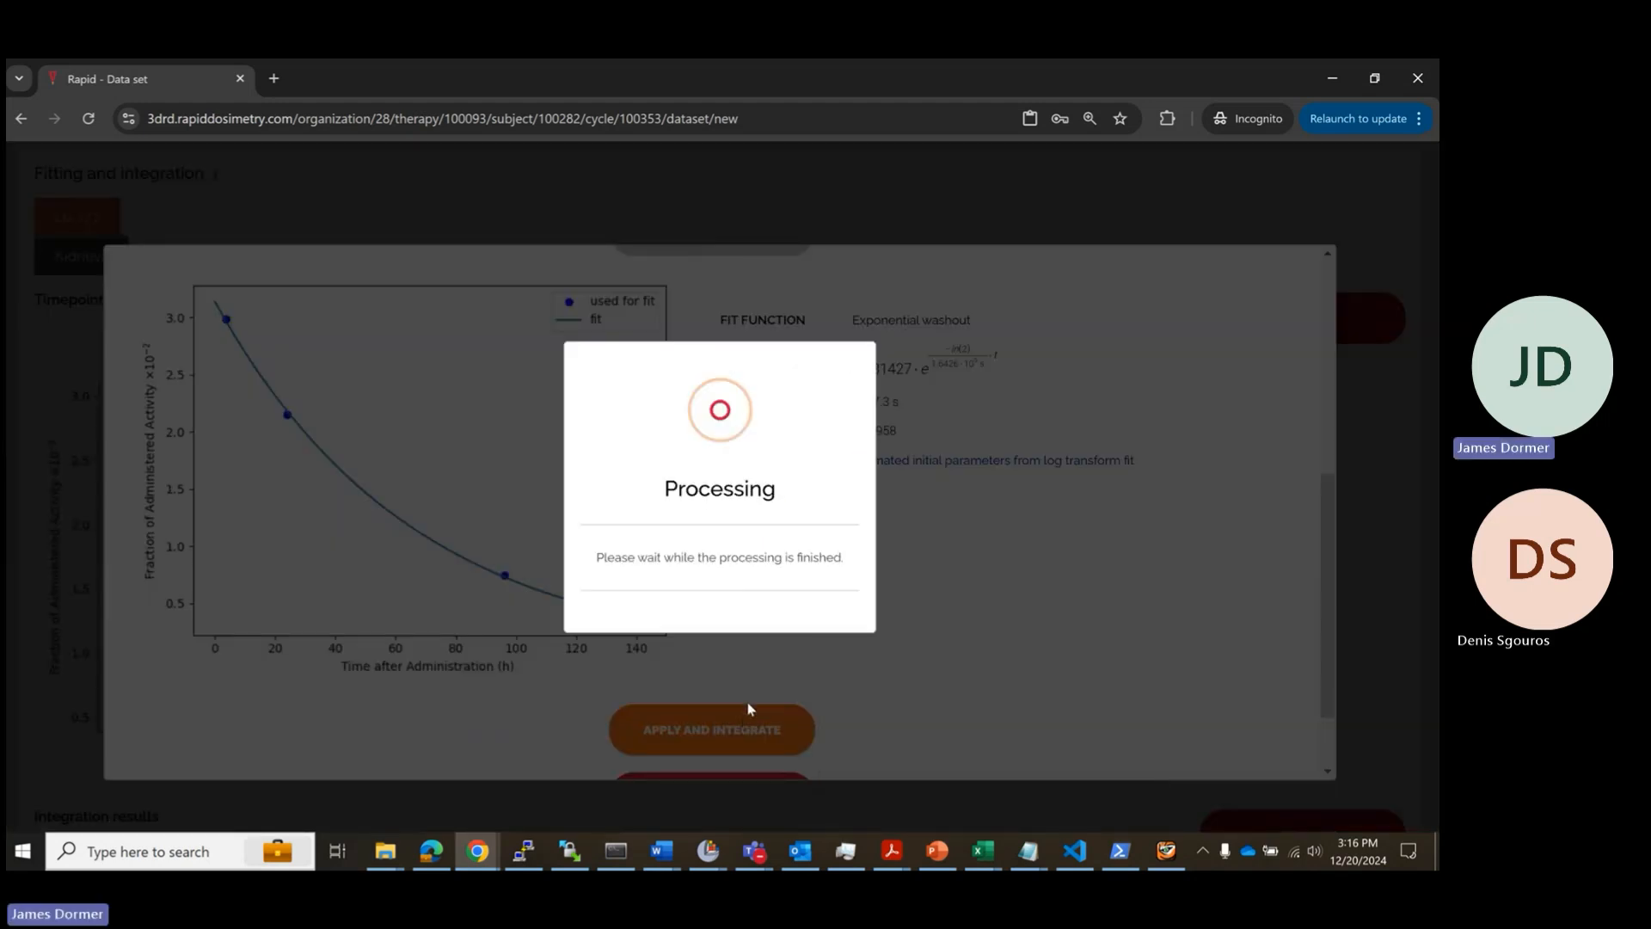
scroll(755, 602, "down", 6)
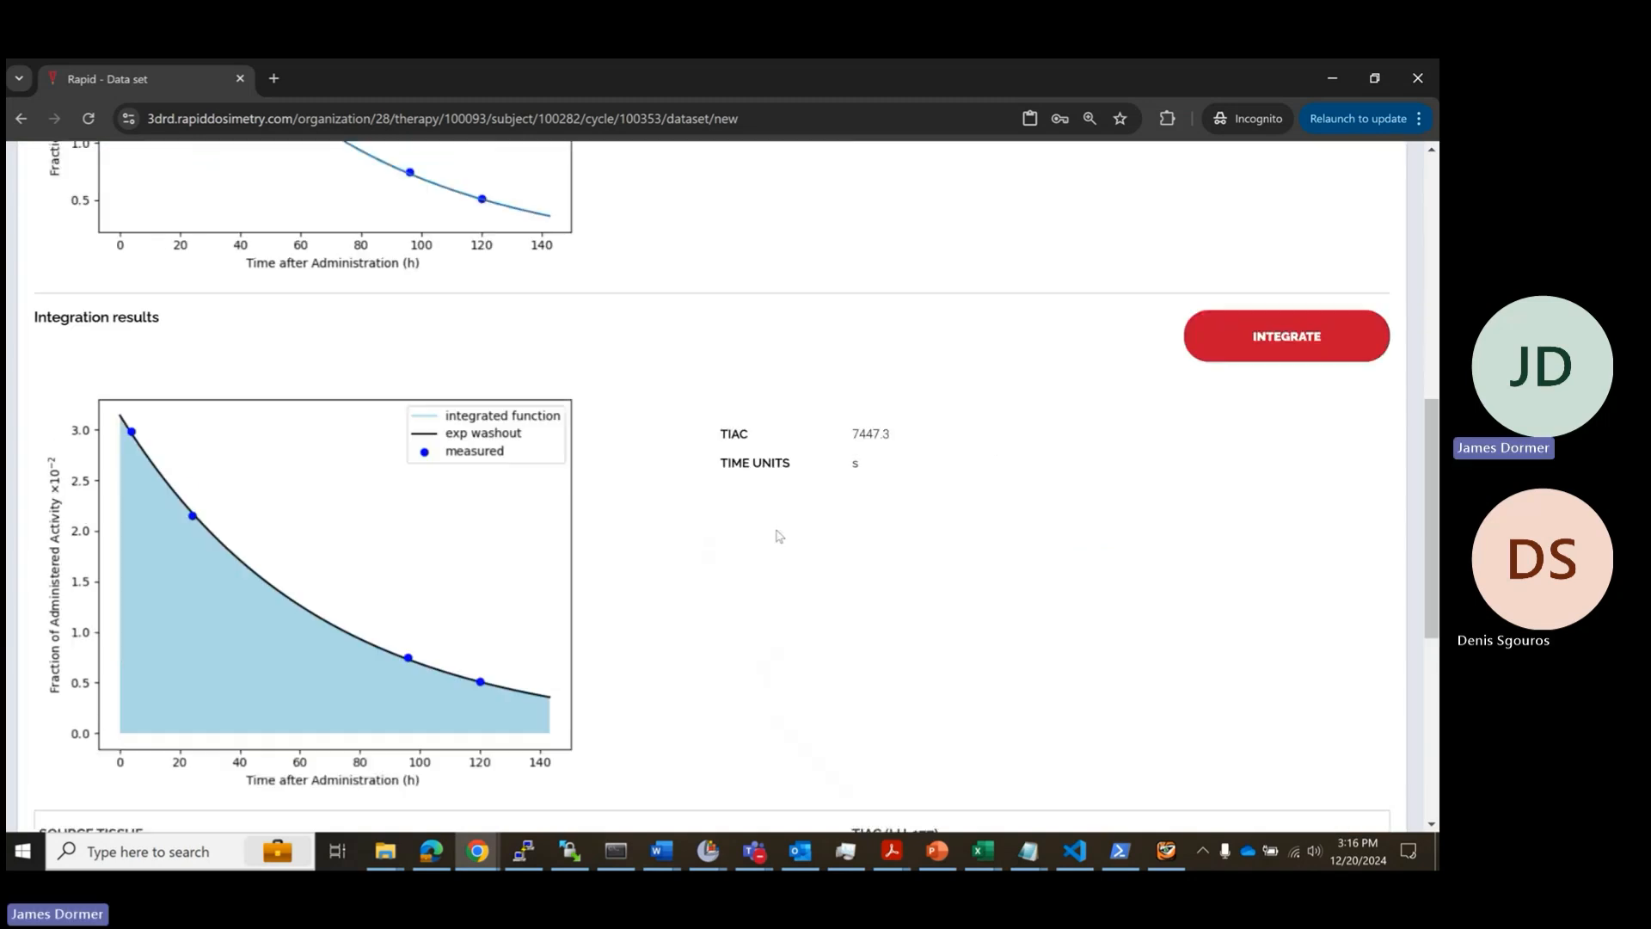
mouse_move(222, 533)
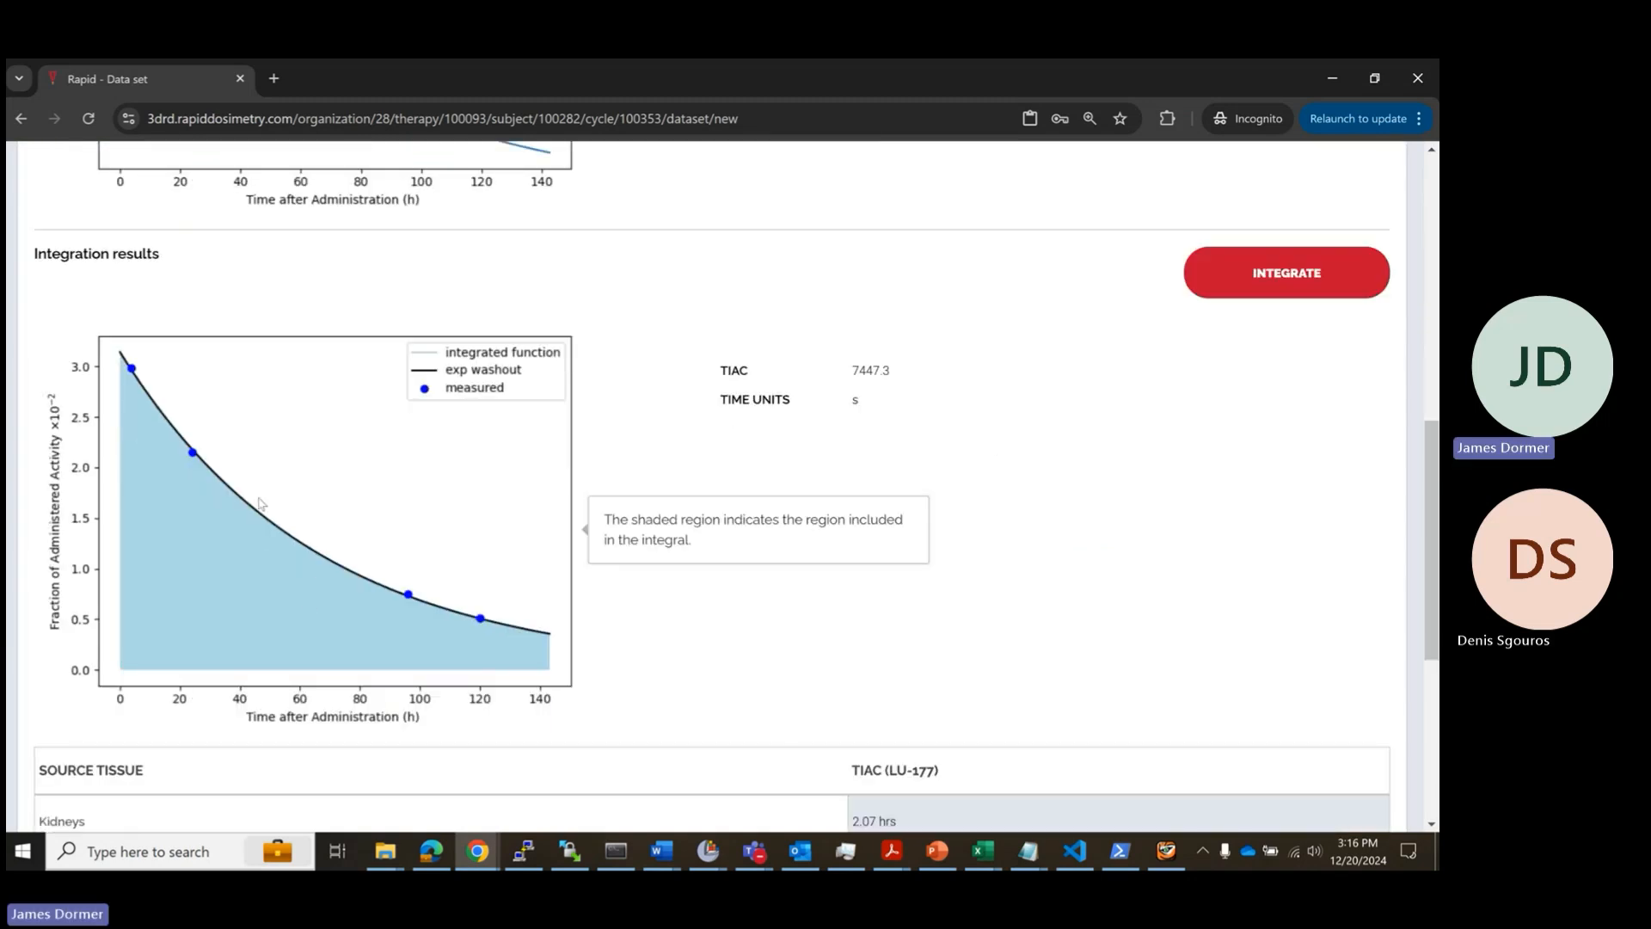
scroll(698, 592, "down", 2)
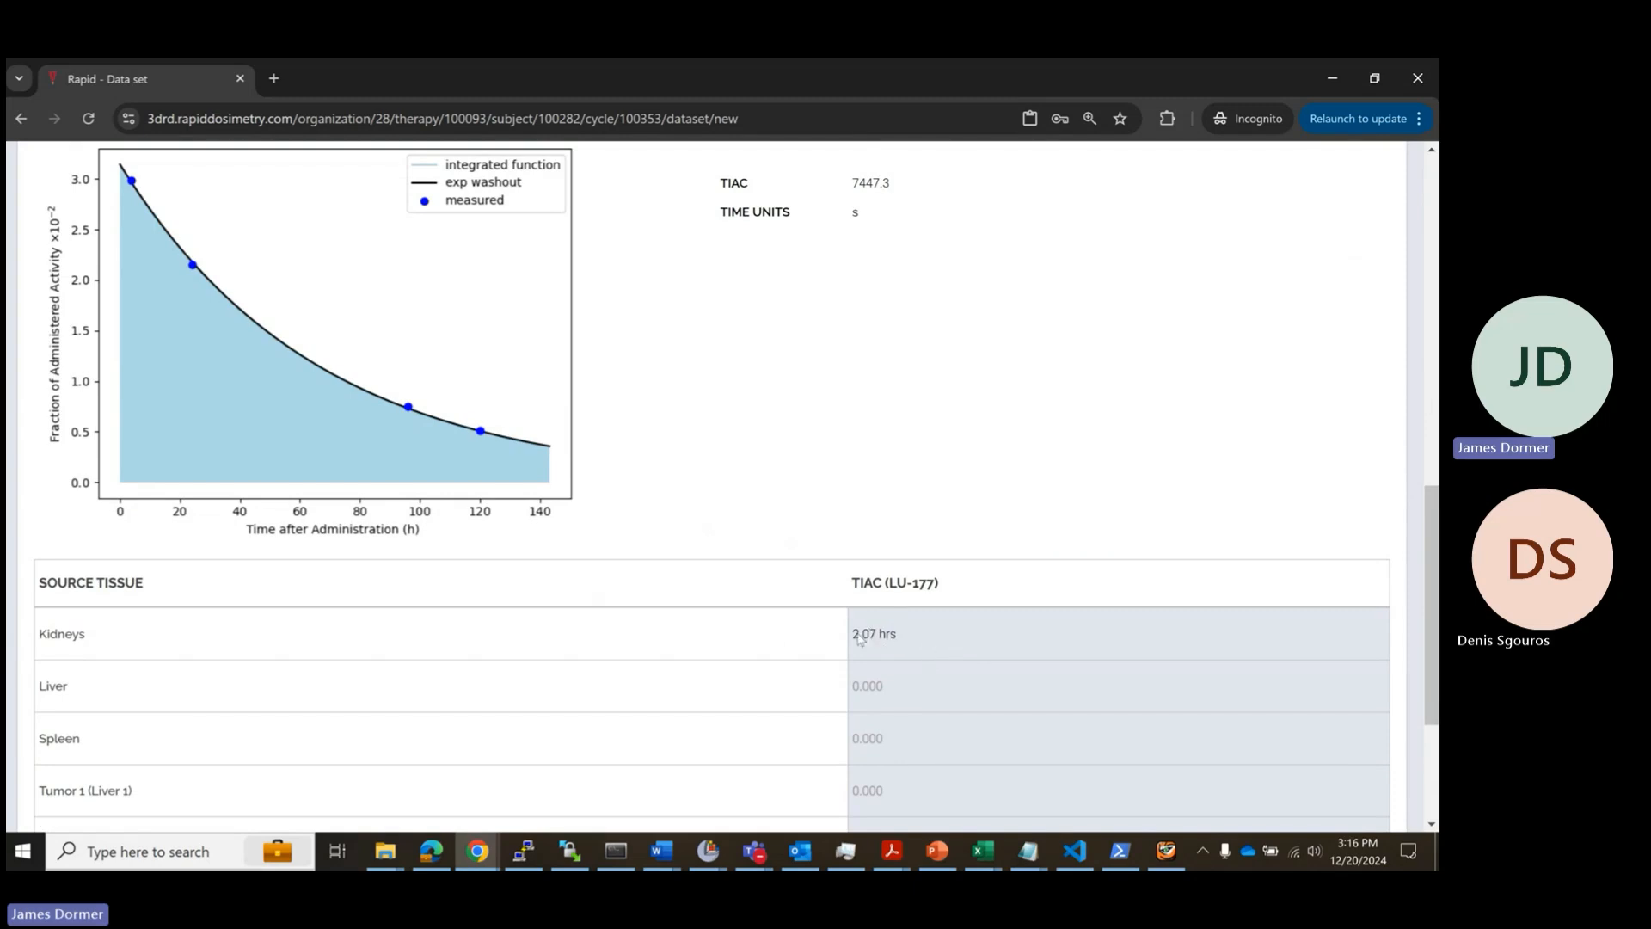
Step: Open the fitting settings for the liver's timepoints
scroll(910, 643, "up", 12)
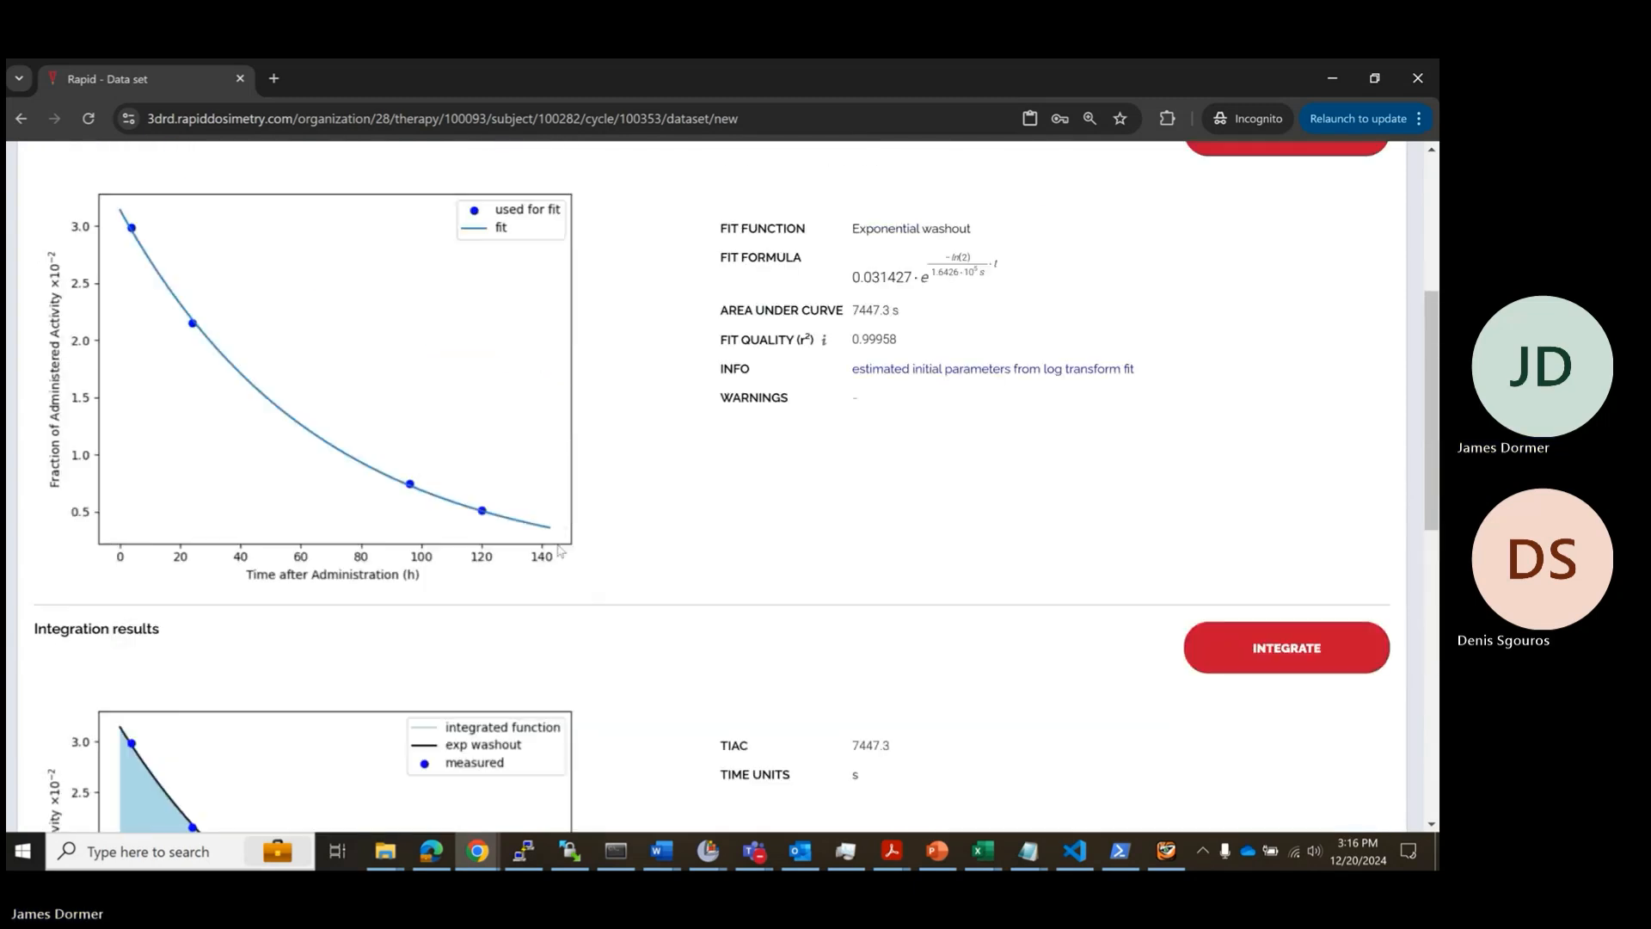
left_click(153, 442)
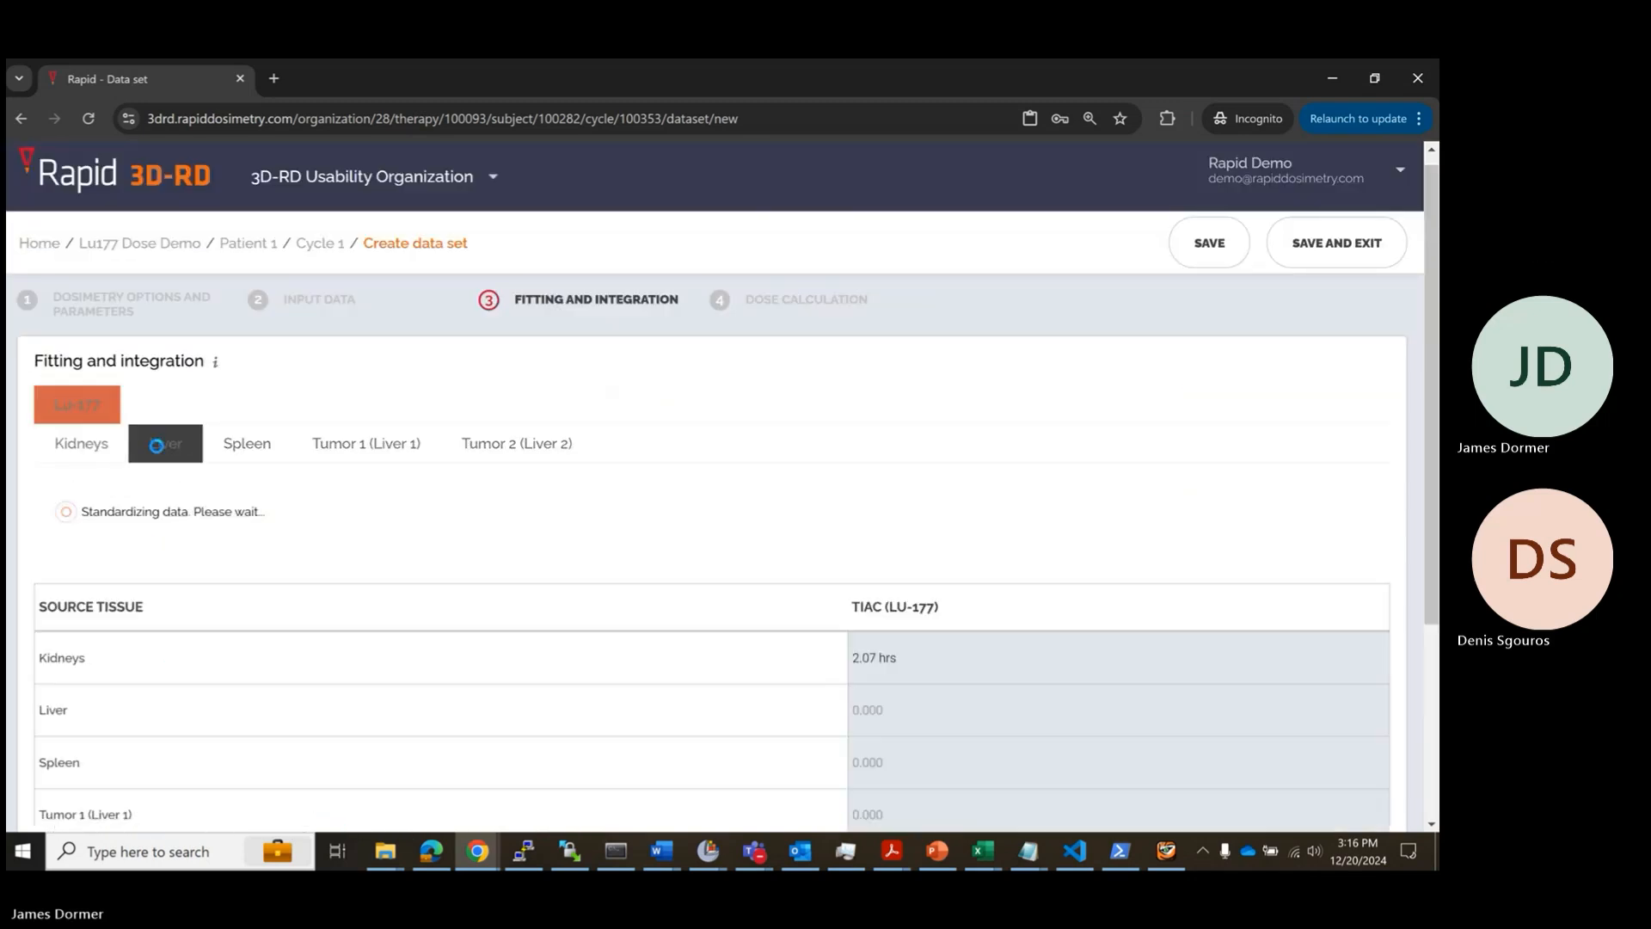
scroll(961, 438, "down", 2)
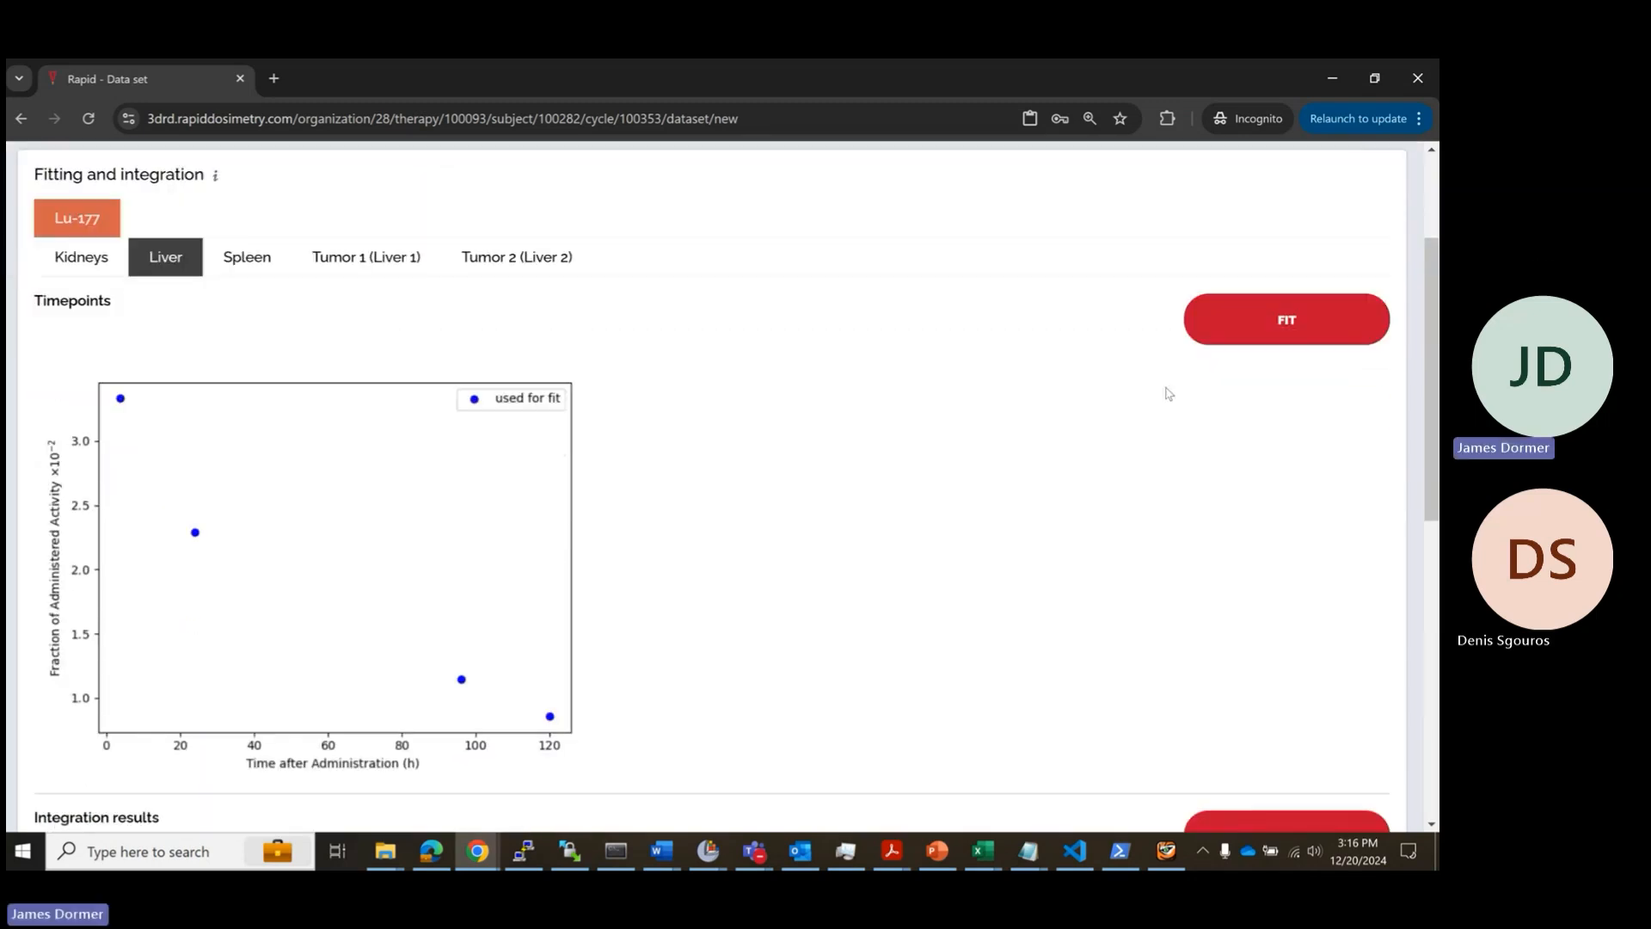
left_click(1232, 328)
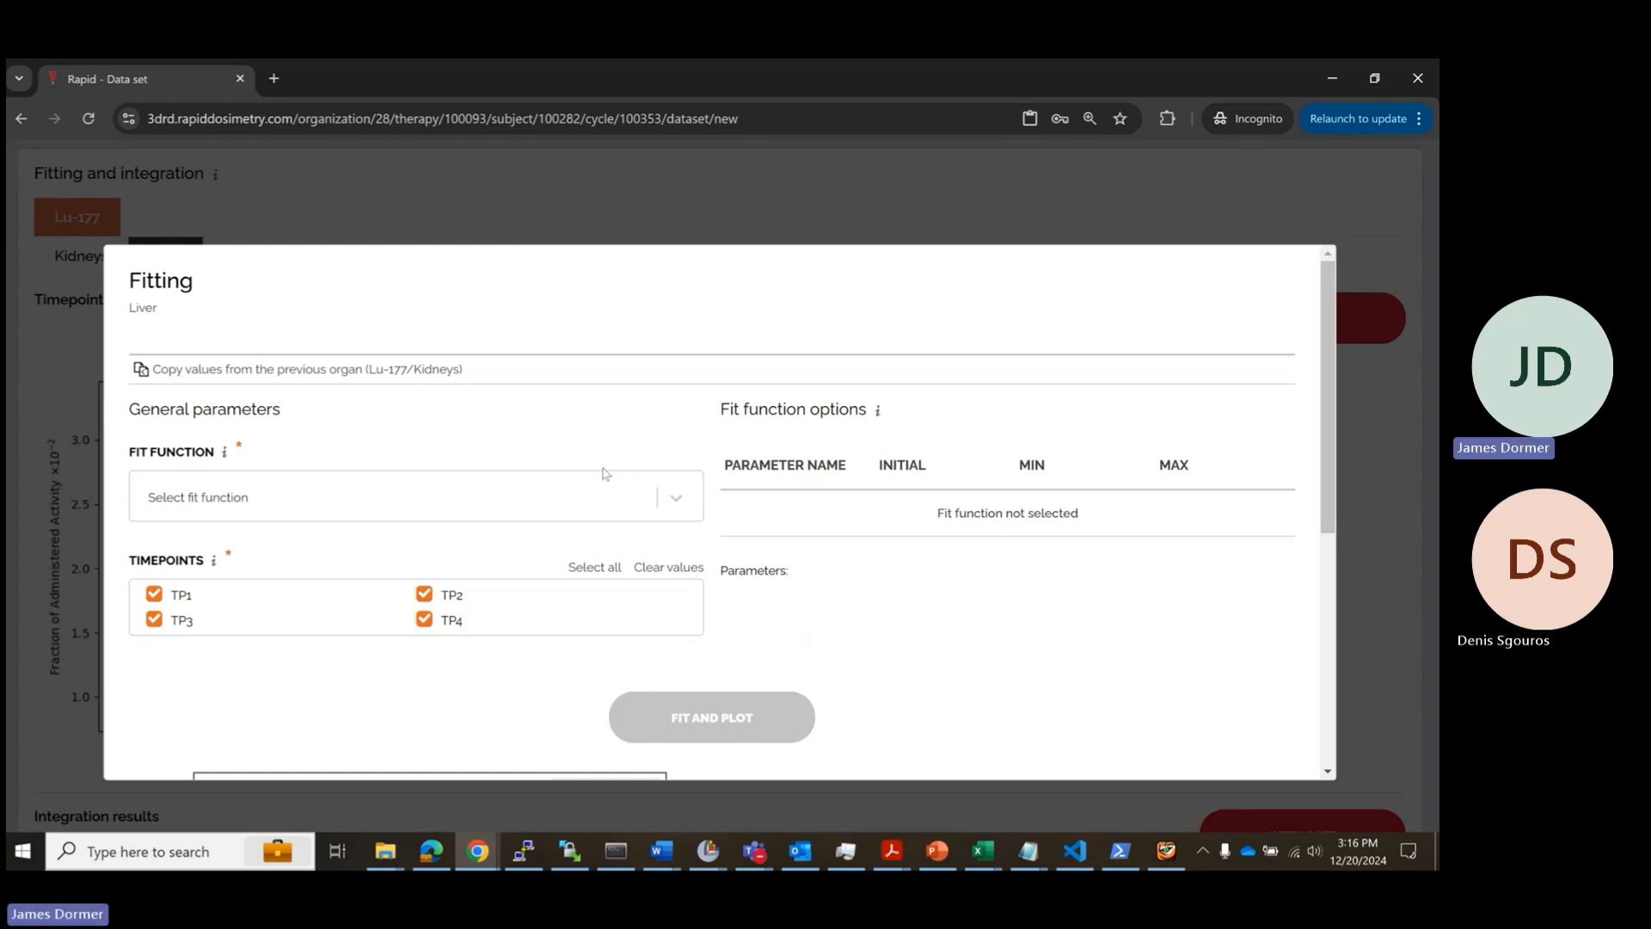
Step: Try to fit all four liver timepoints with the Fixed half-life exponential washout function
left_click(584, 491)
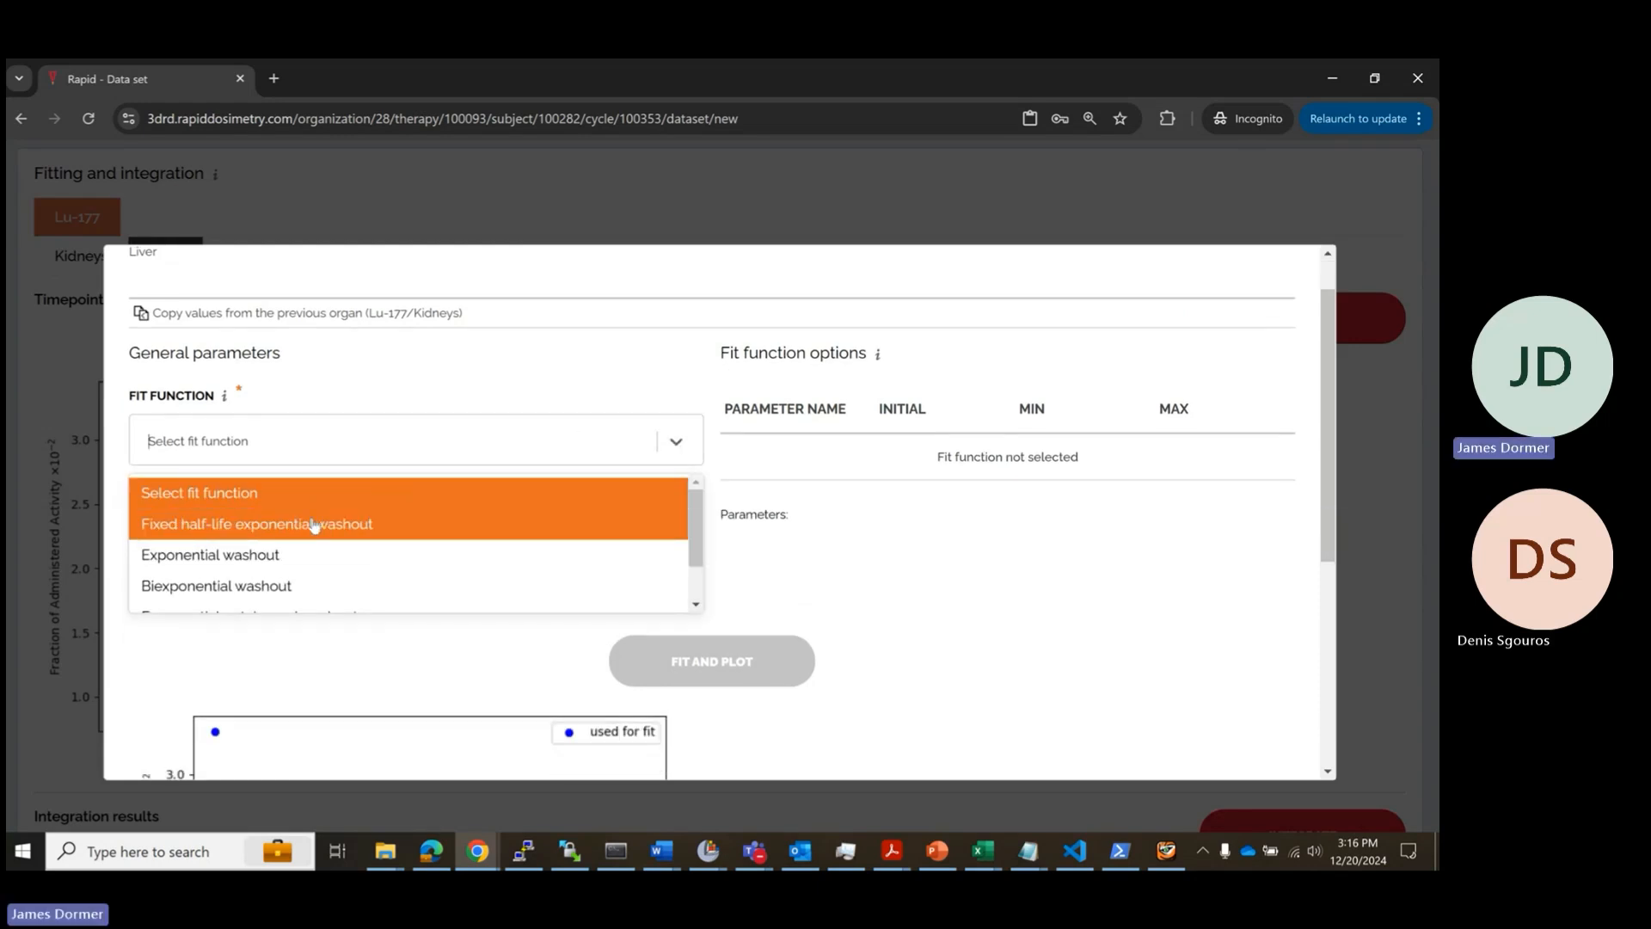
left_click(239, 533)
scroll(516, 516, "down", 3)
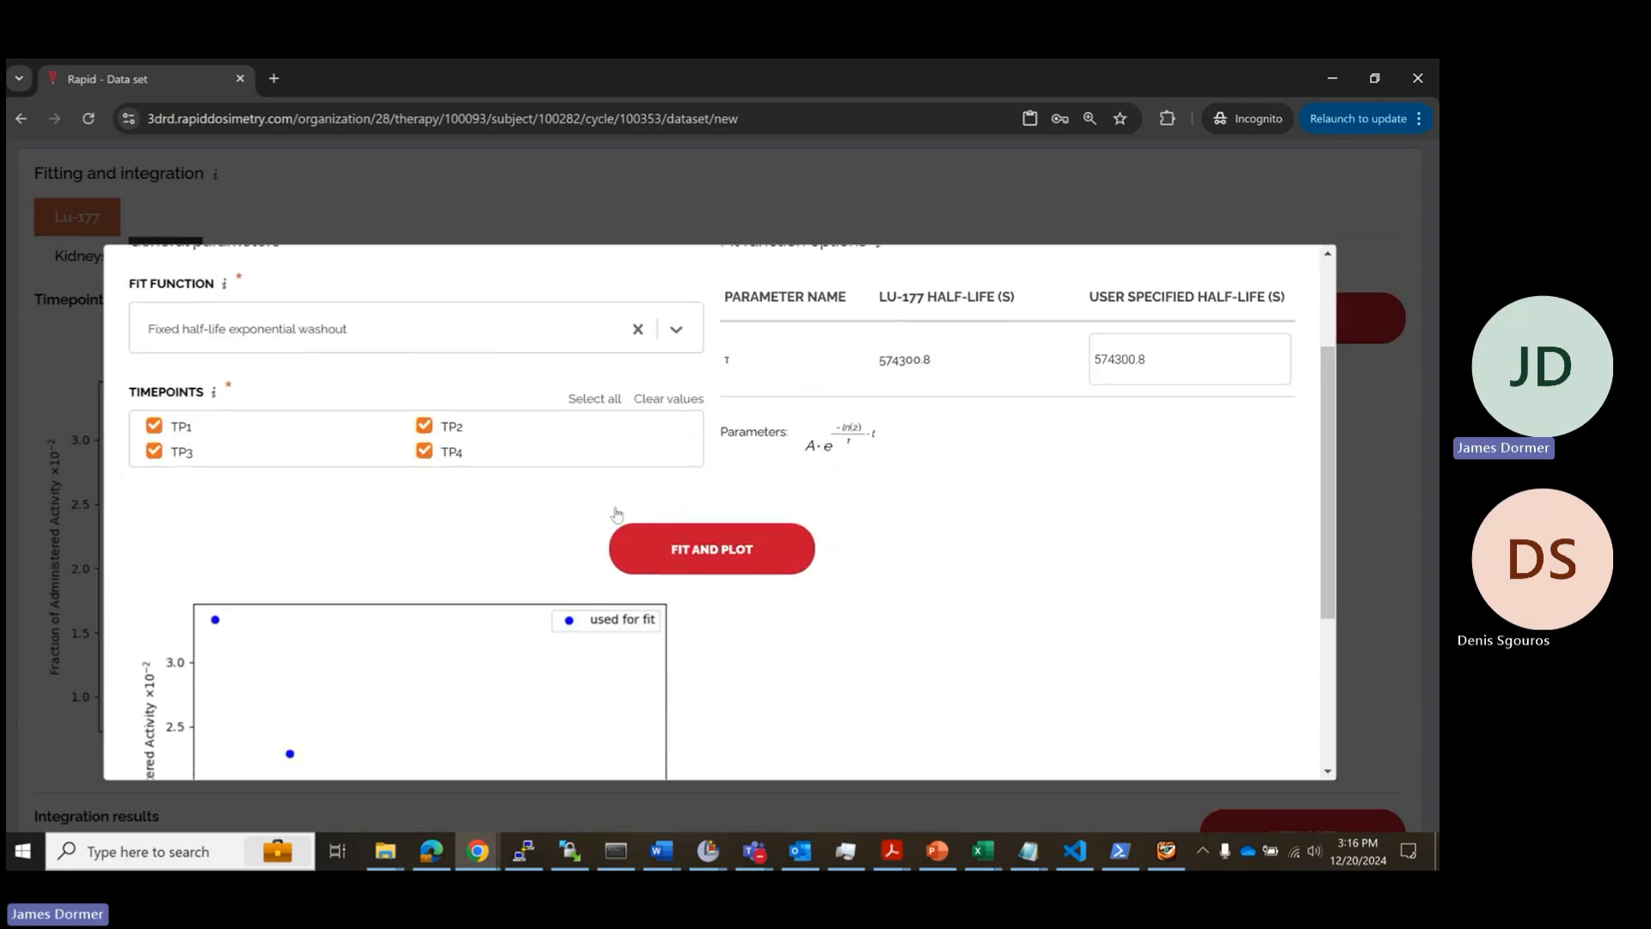
left_click(704, 493)
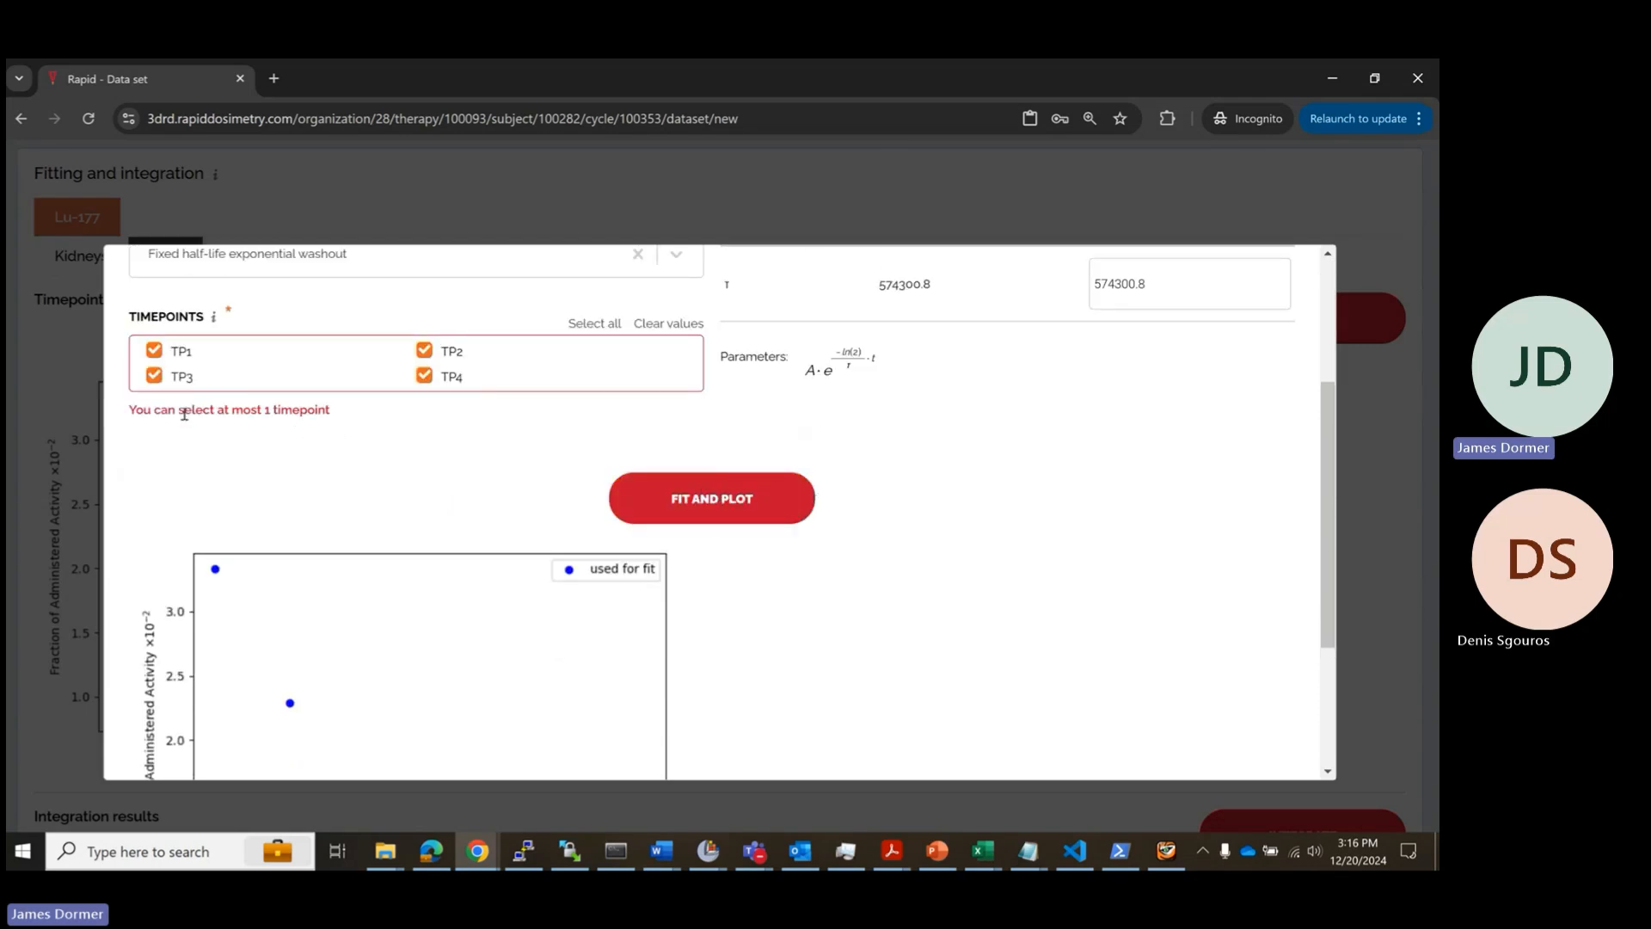
Step: Exclude TP2, TP3 and TP4 from the liver's fixed half-life fit and plot it with only TP1
left_click(424, 351)
left_click(425, 377)
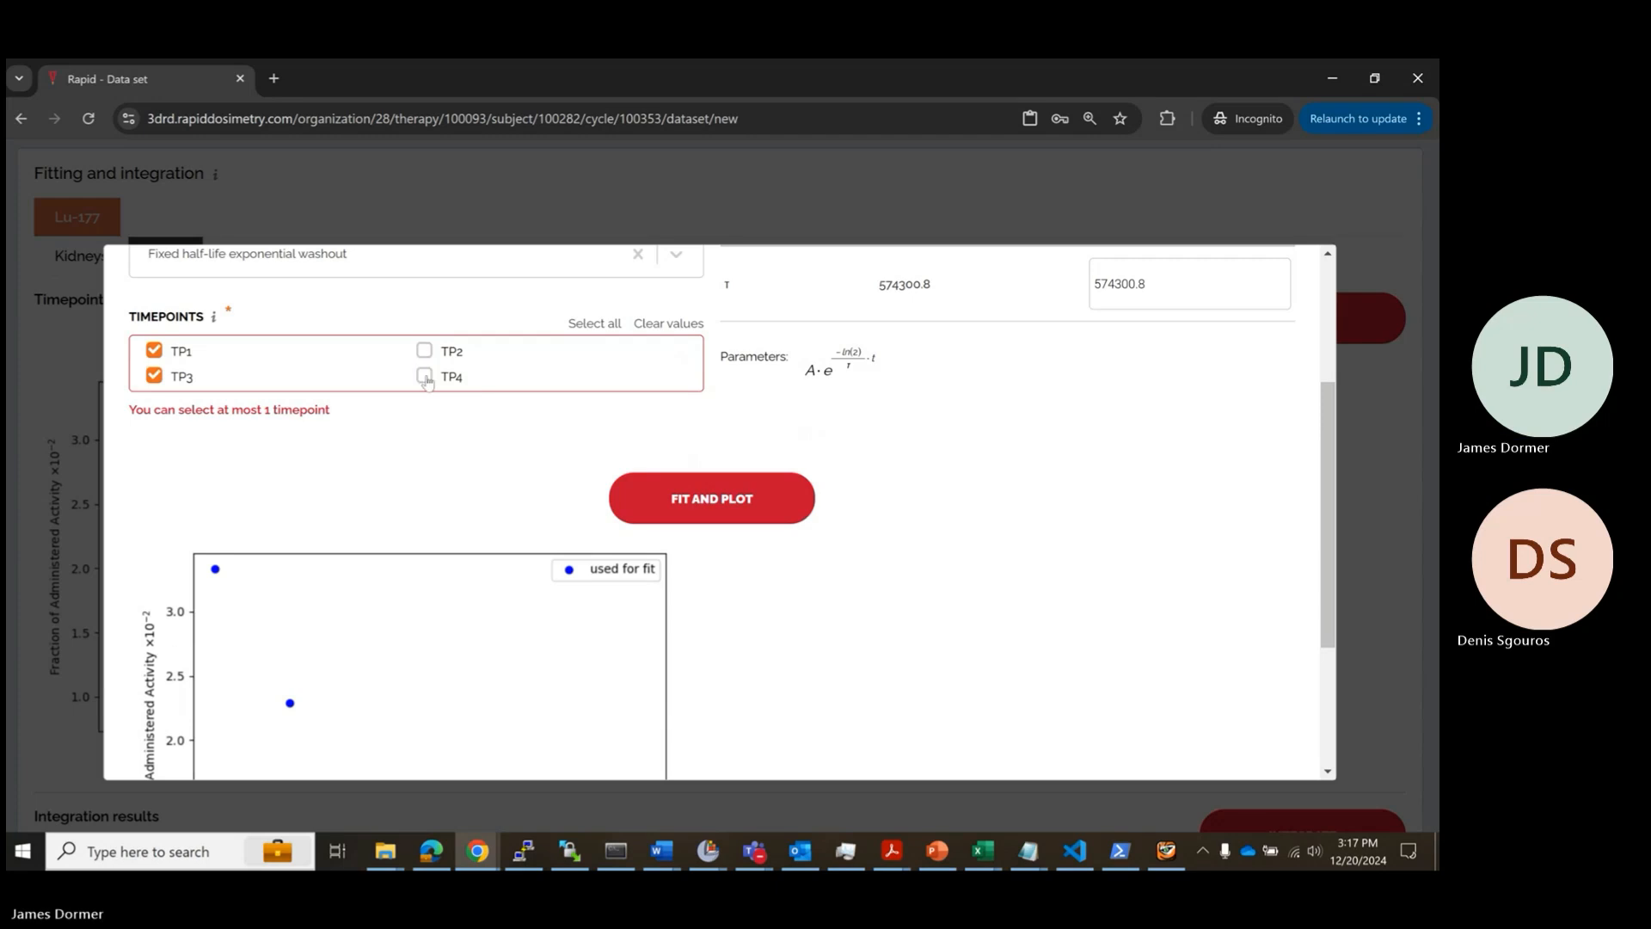
left_click(155, 377)
left_click(660, 476)
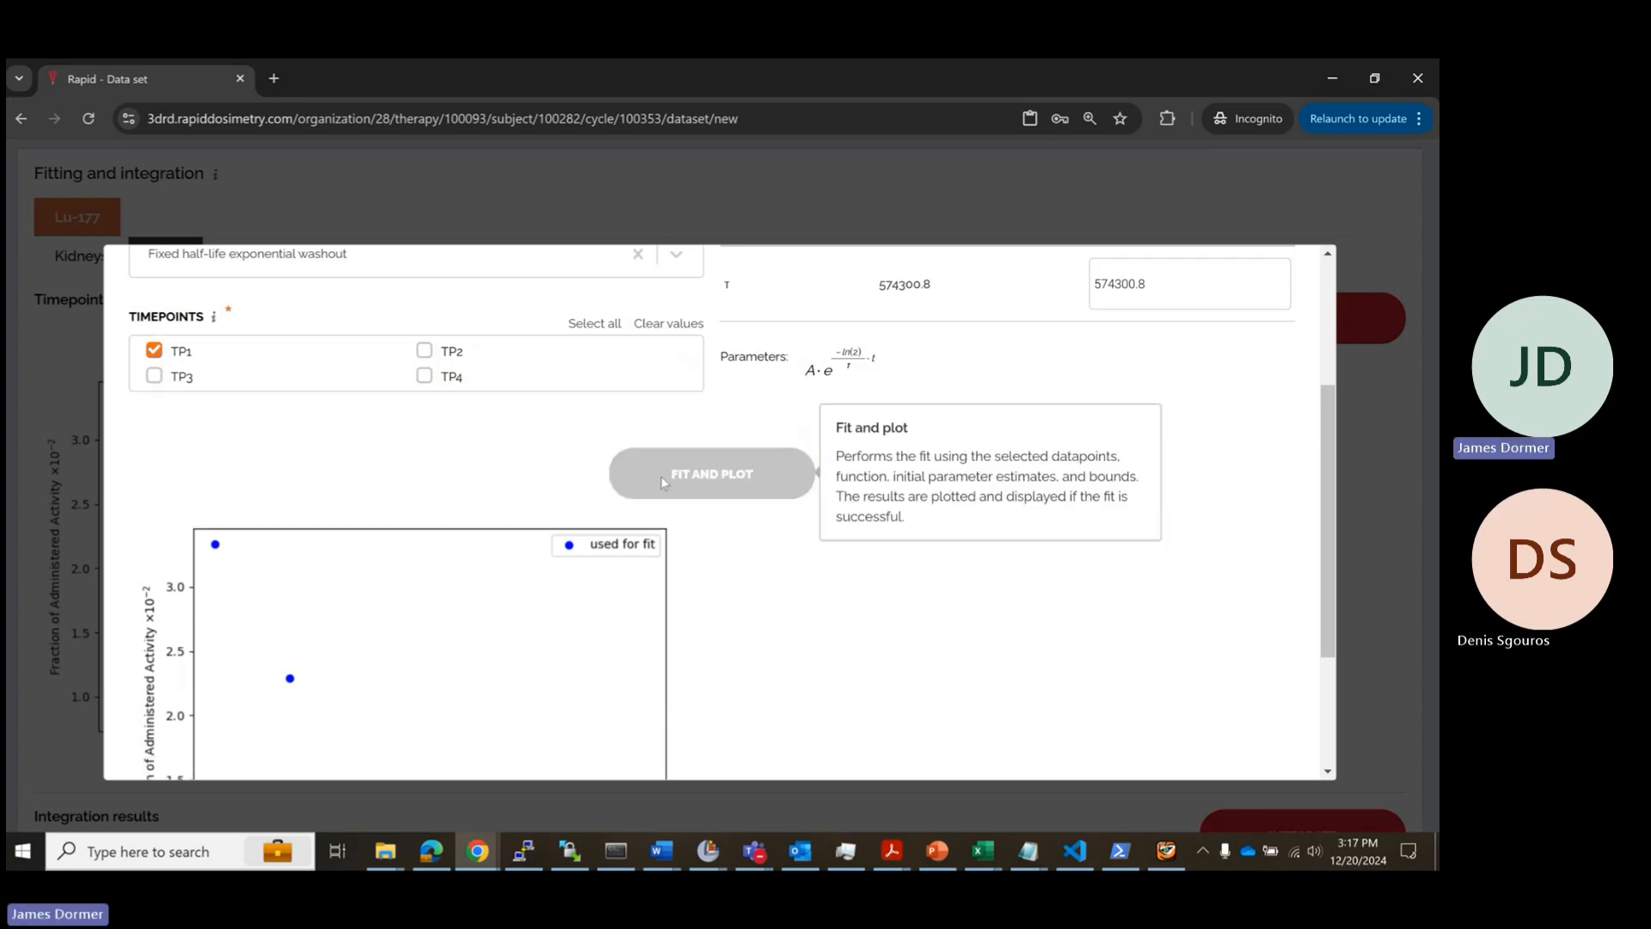
scroll(460, 448, "down", 3)
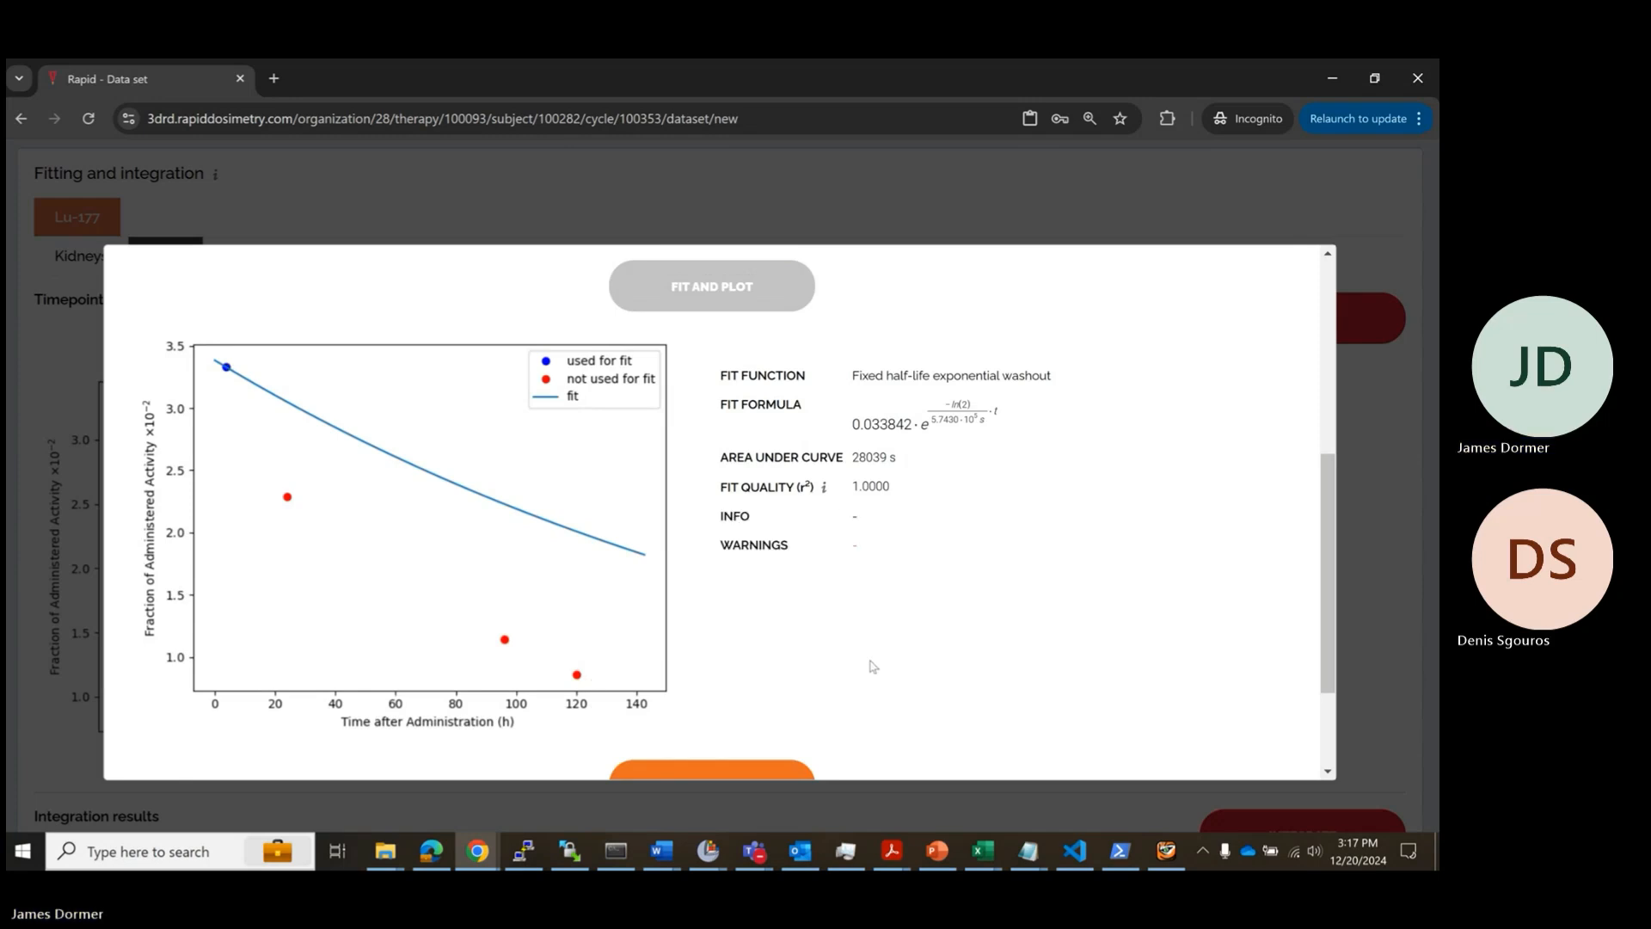
Step: Select all timepoints again and fit and plot the liver data with Biexponential washout
scroll(864, 664, "up", 5)
left_click(615, 513)
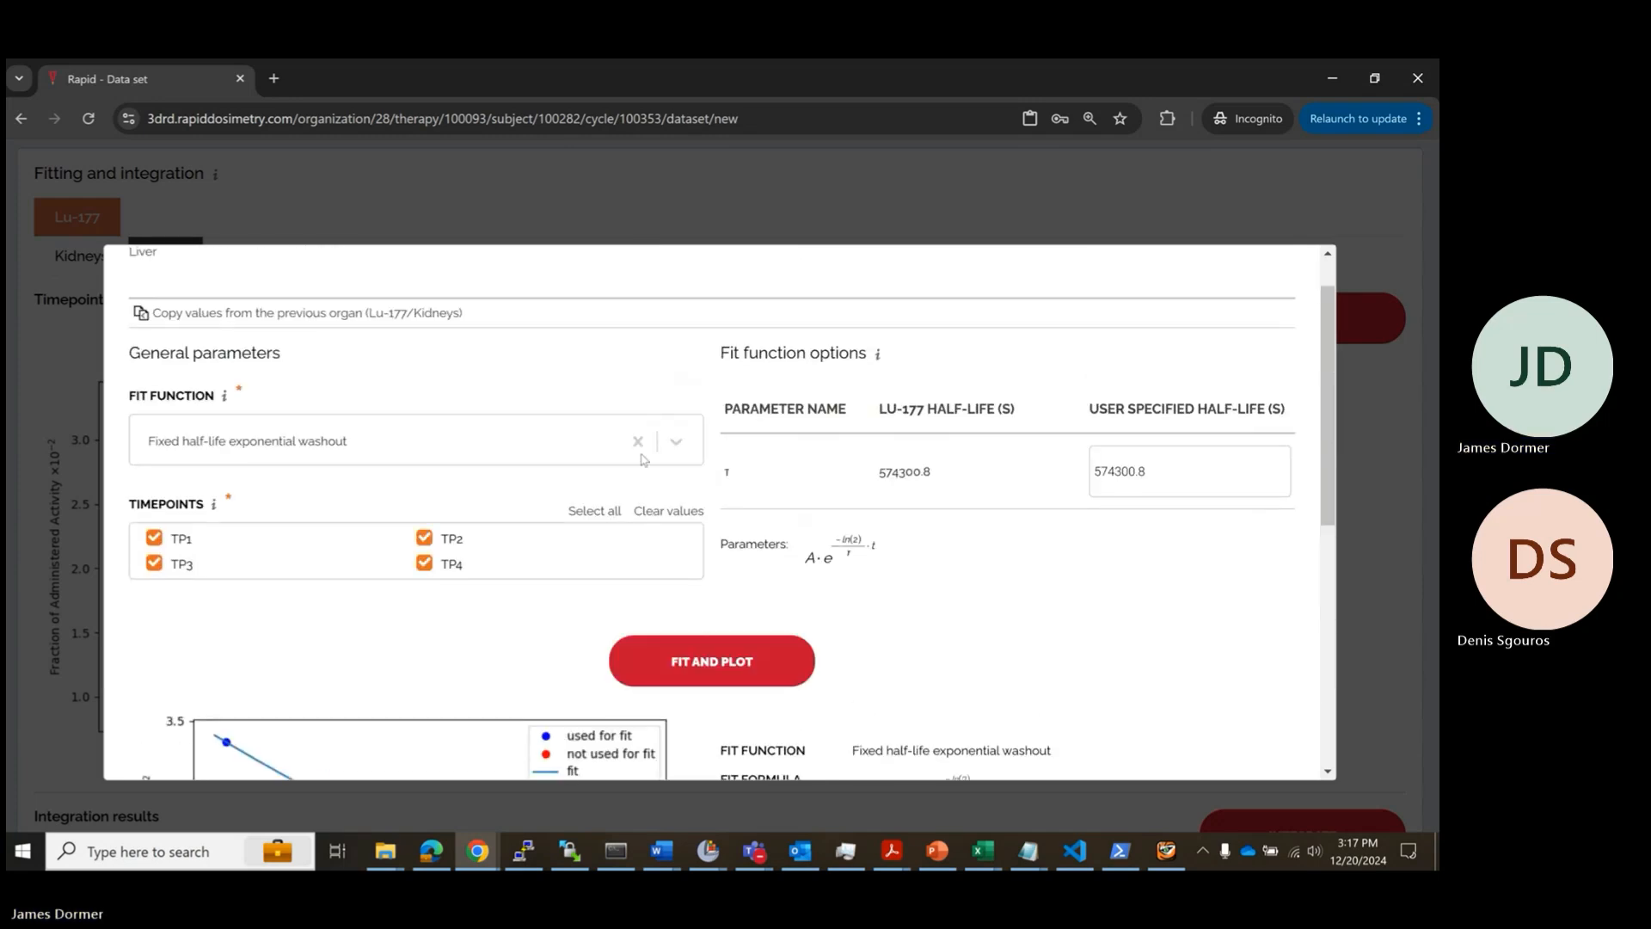
left_click(676, 441)
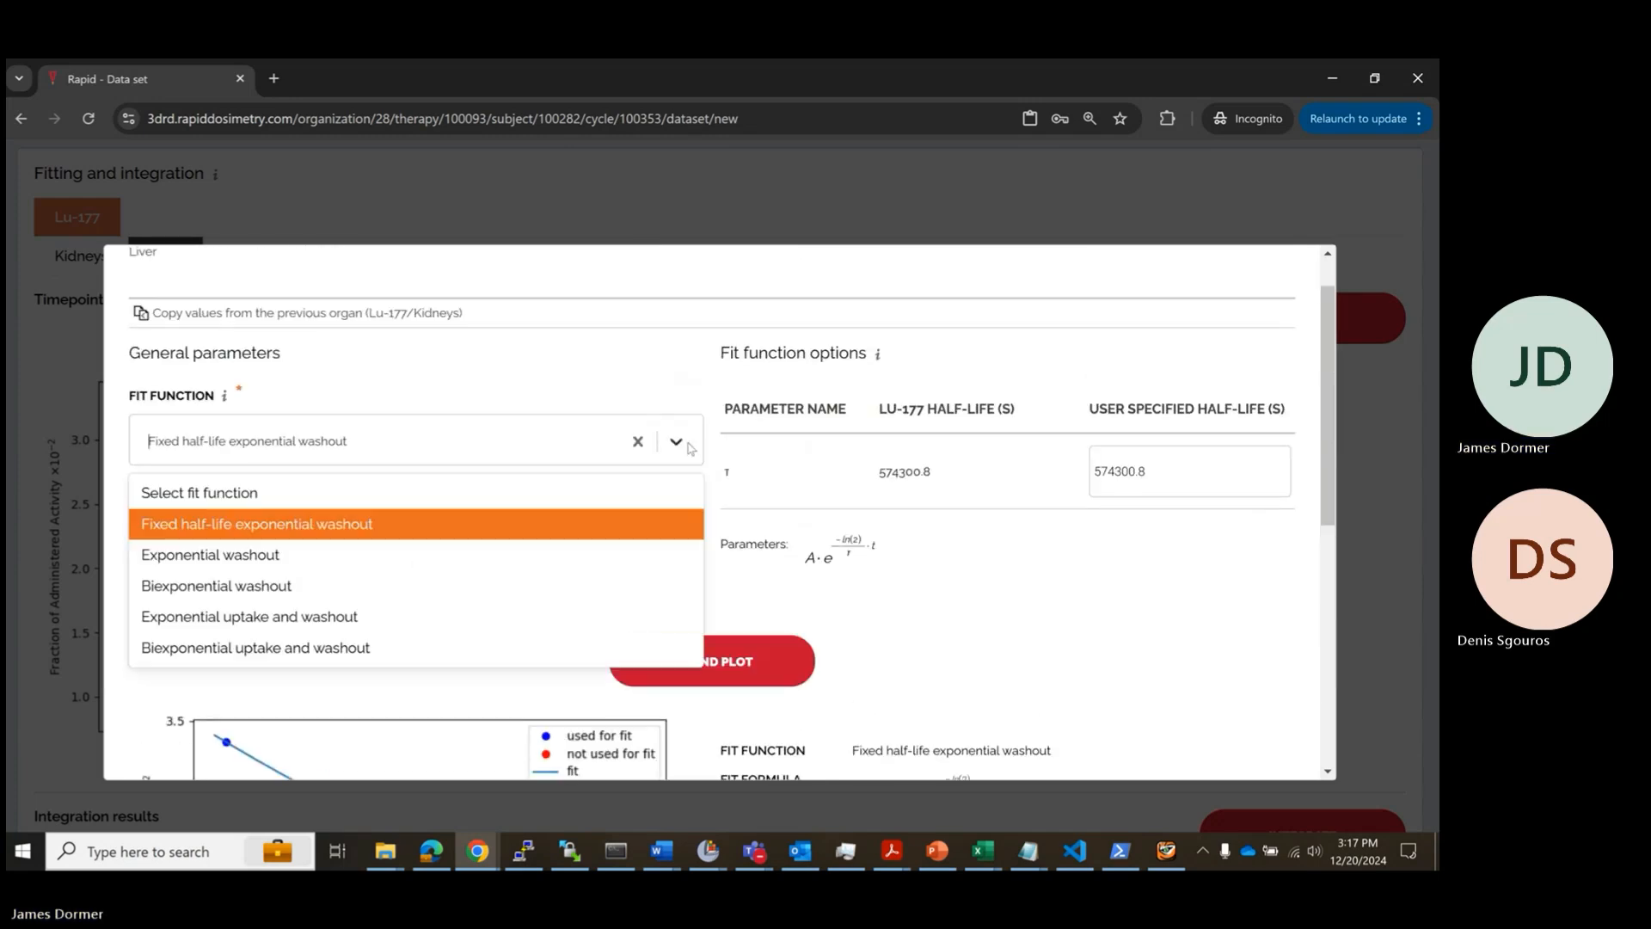
left_click(236, 591)
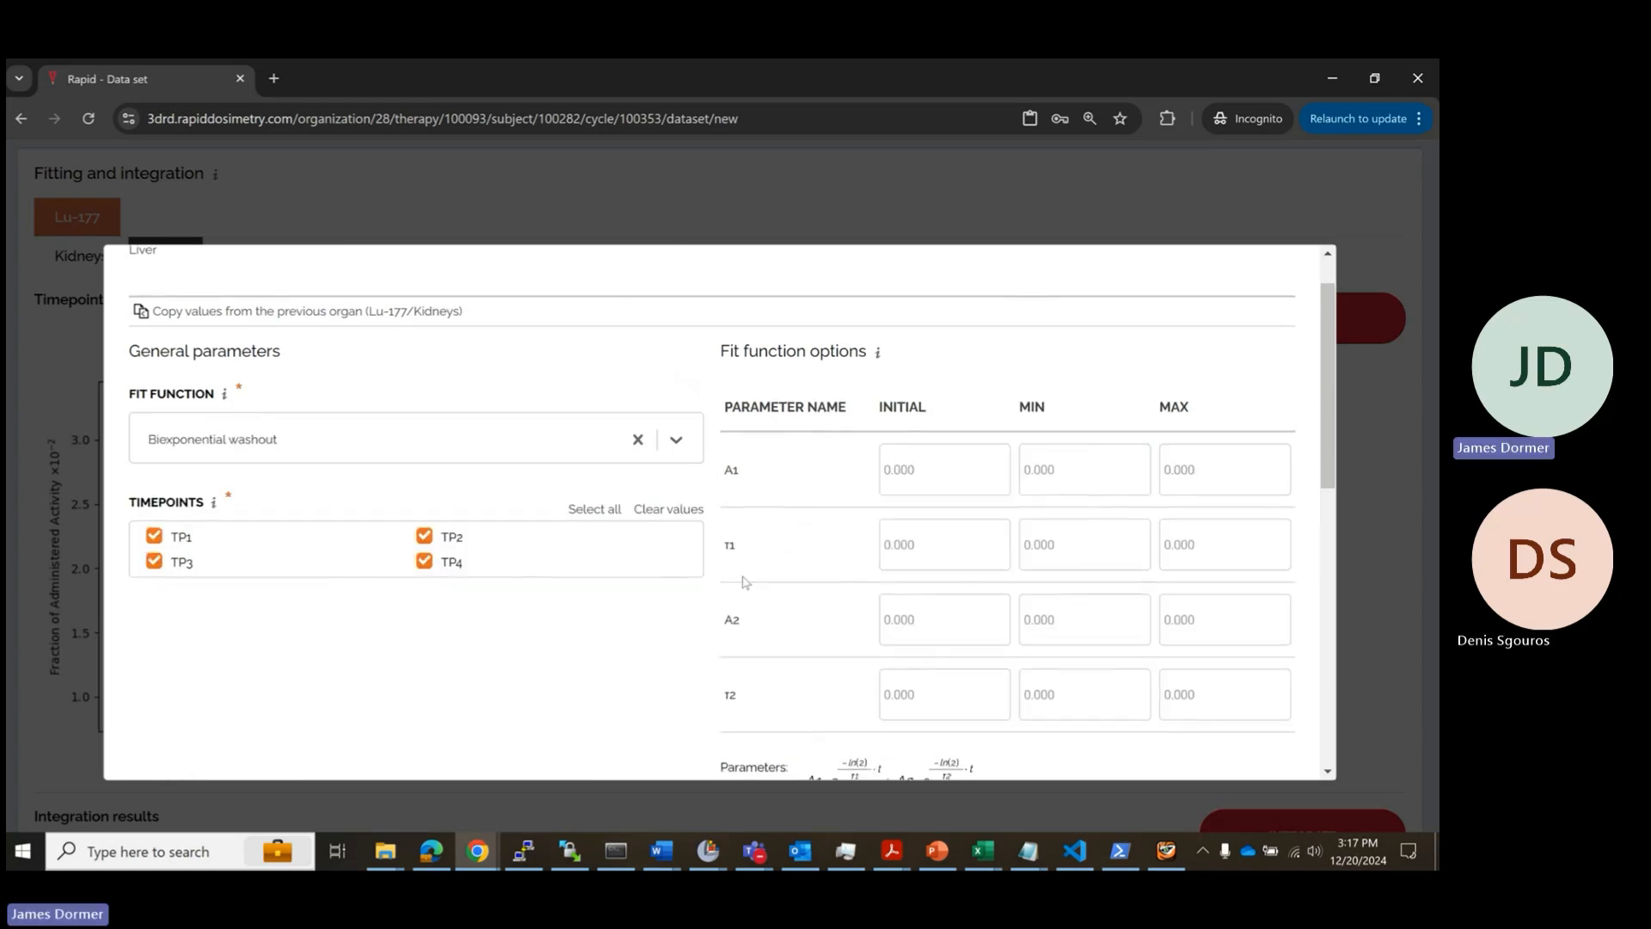
scroll(713, 584, "down", 3)
left_click(697, 566)
scroll(590, 453, "down", 3)
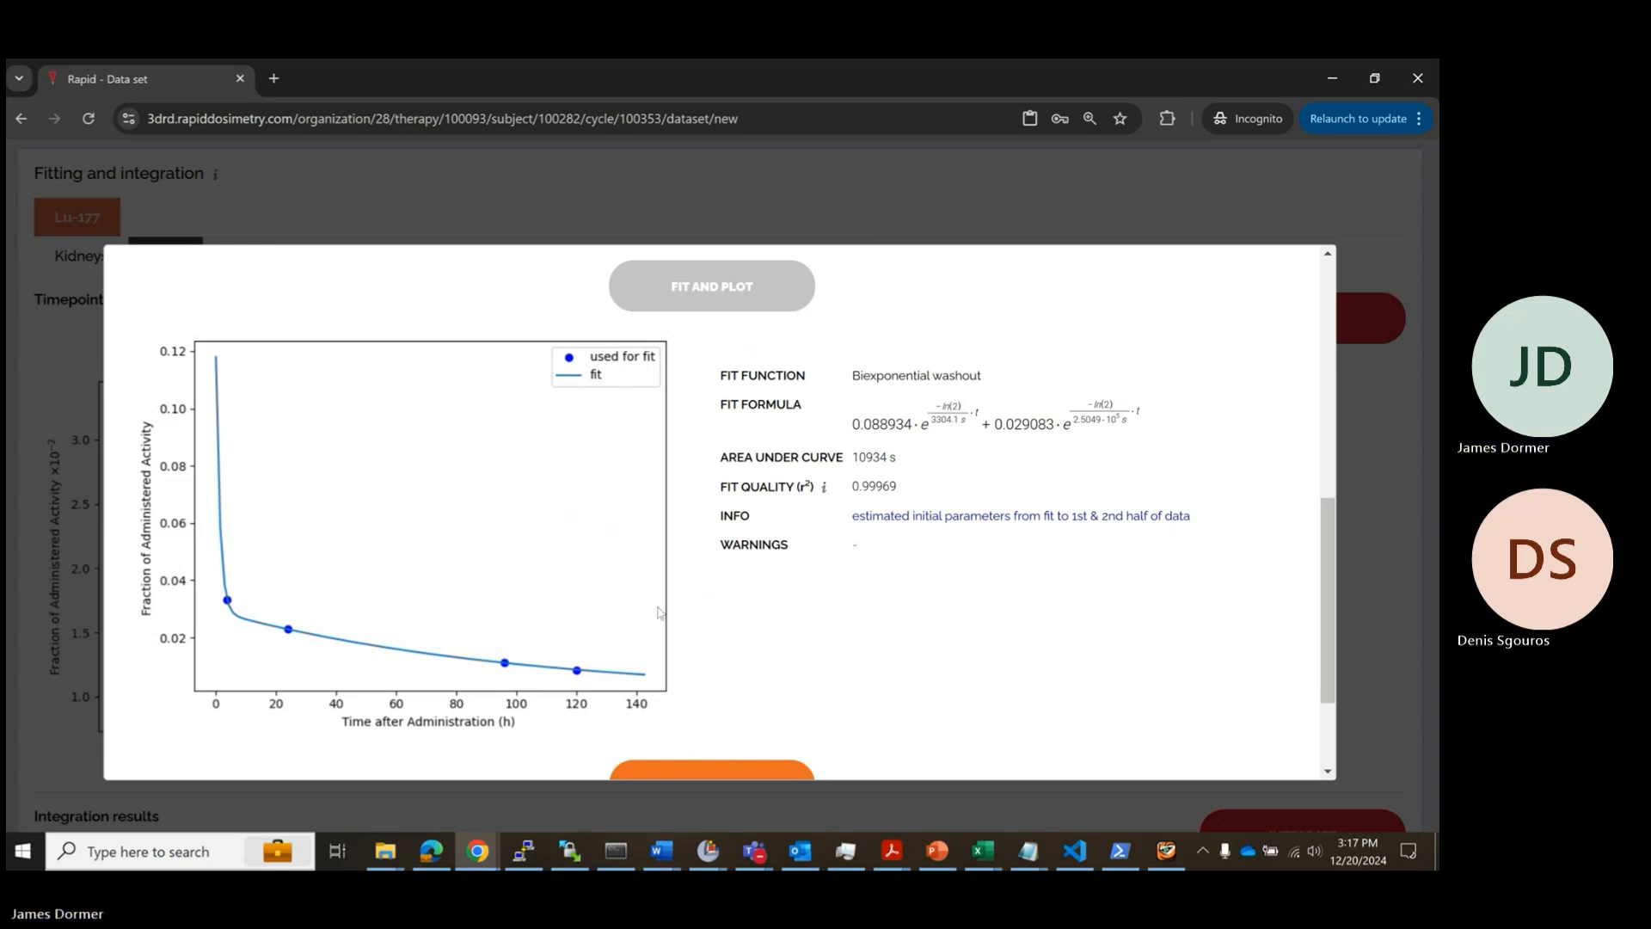
Step: Try the liver's biexponential fit without timepoint TP4, and include TP4 again
scroll(649, 611, "up", 5)
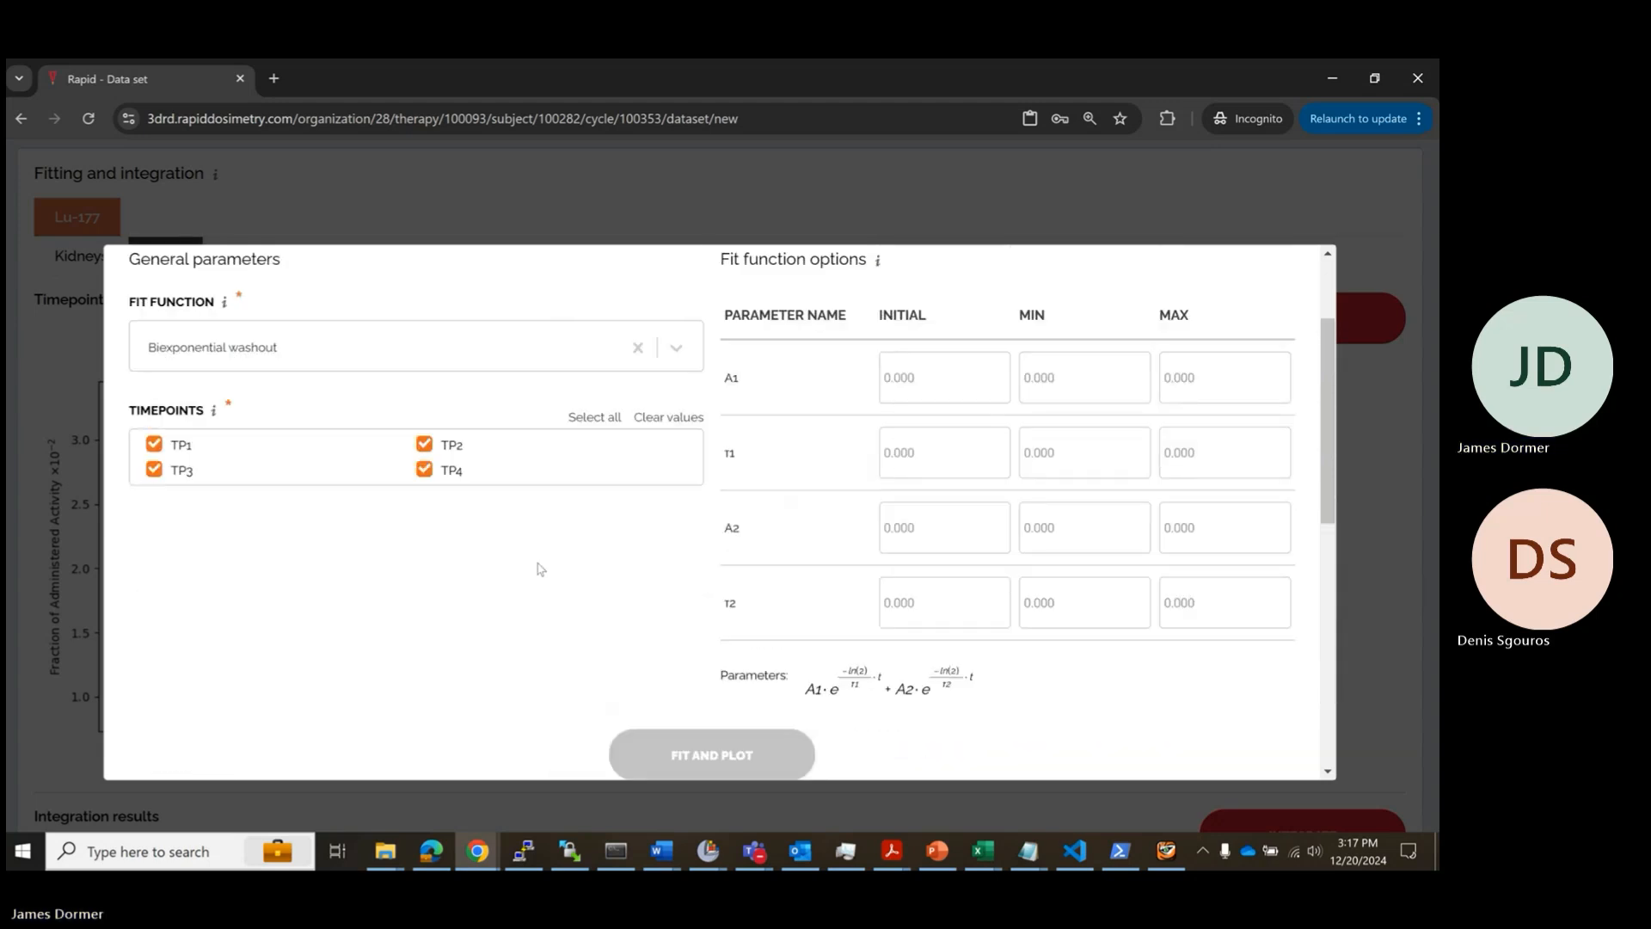
left_click(424, 470)
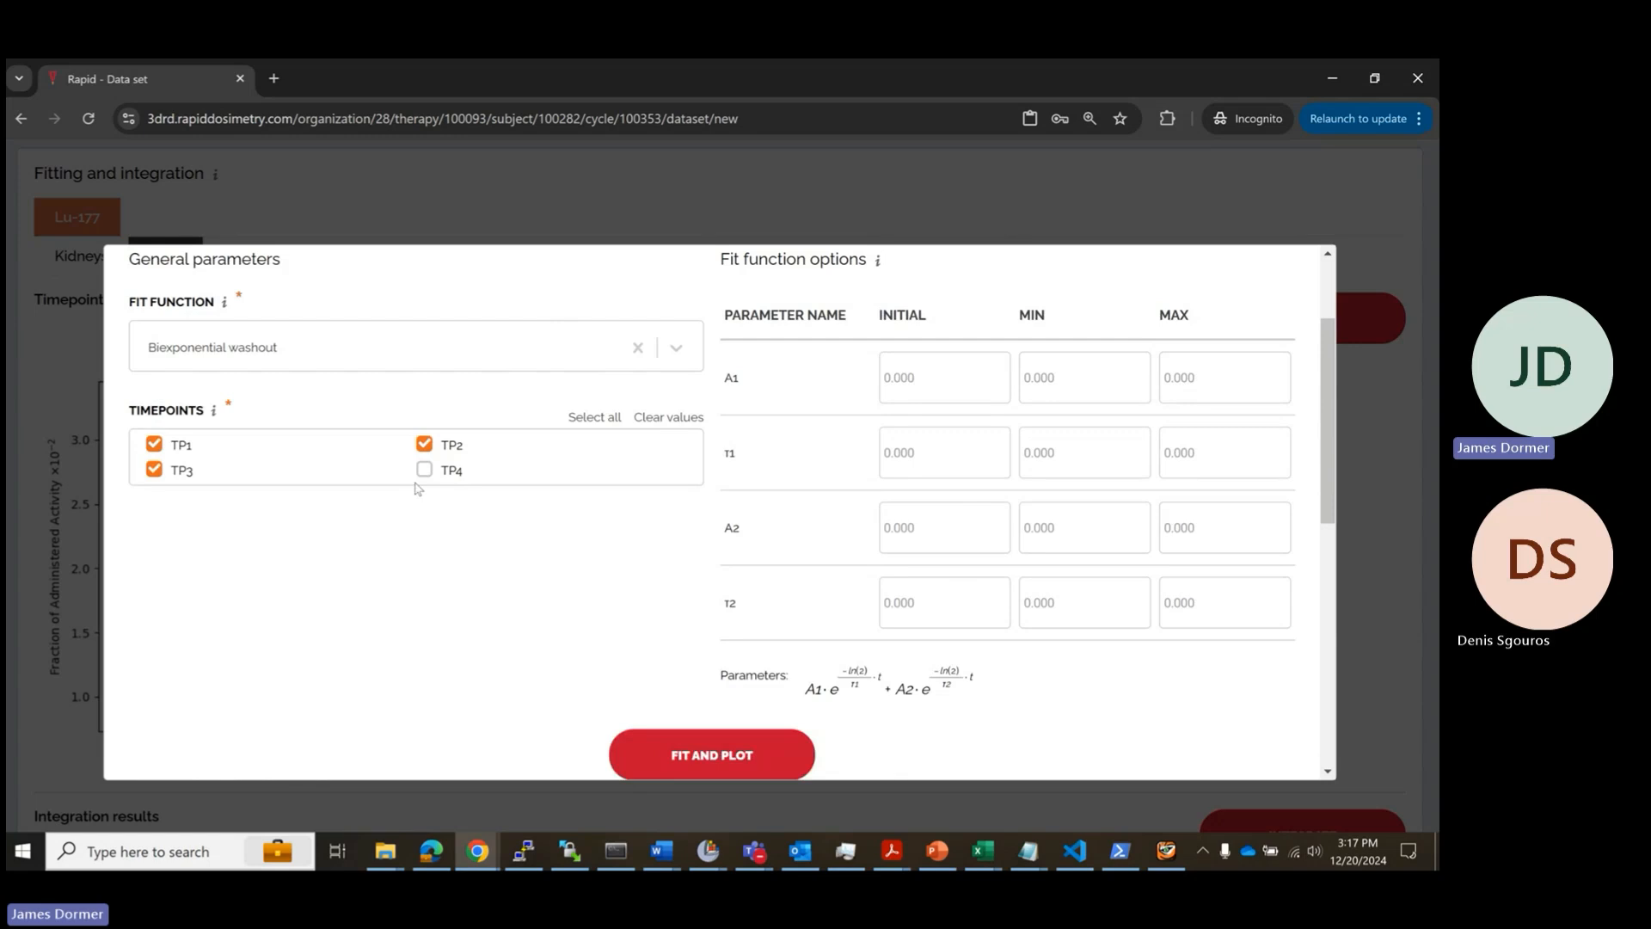
scroll(516, 507, "down", 2)
left_click(647, 558)
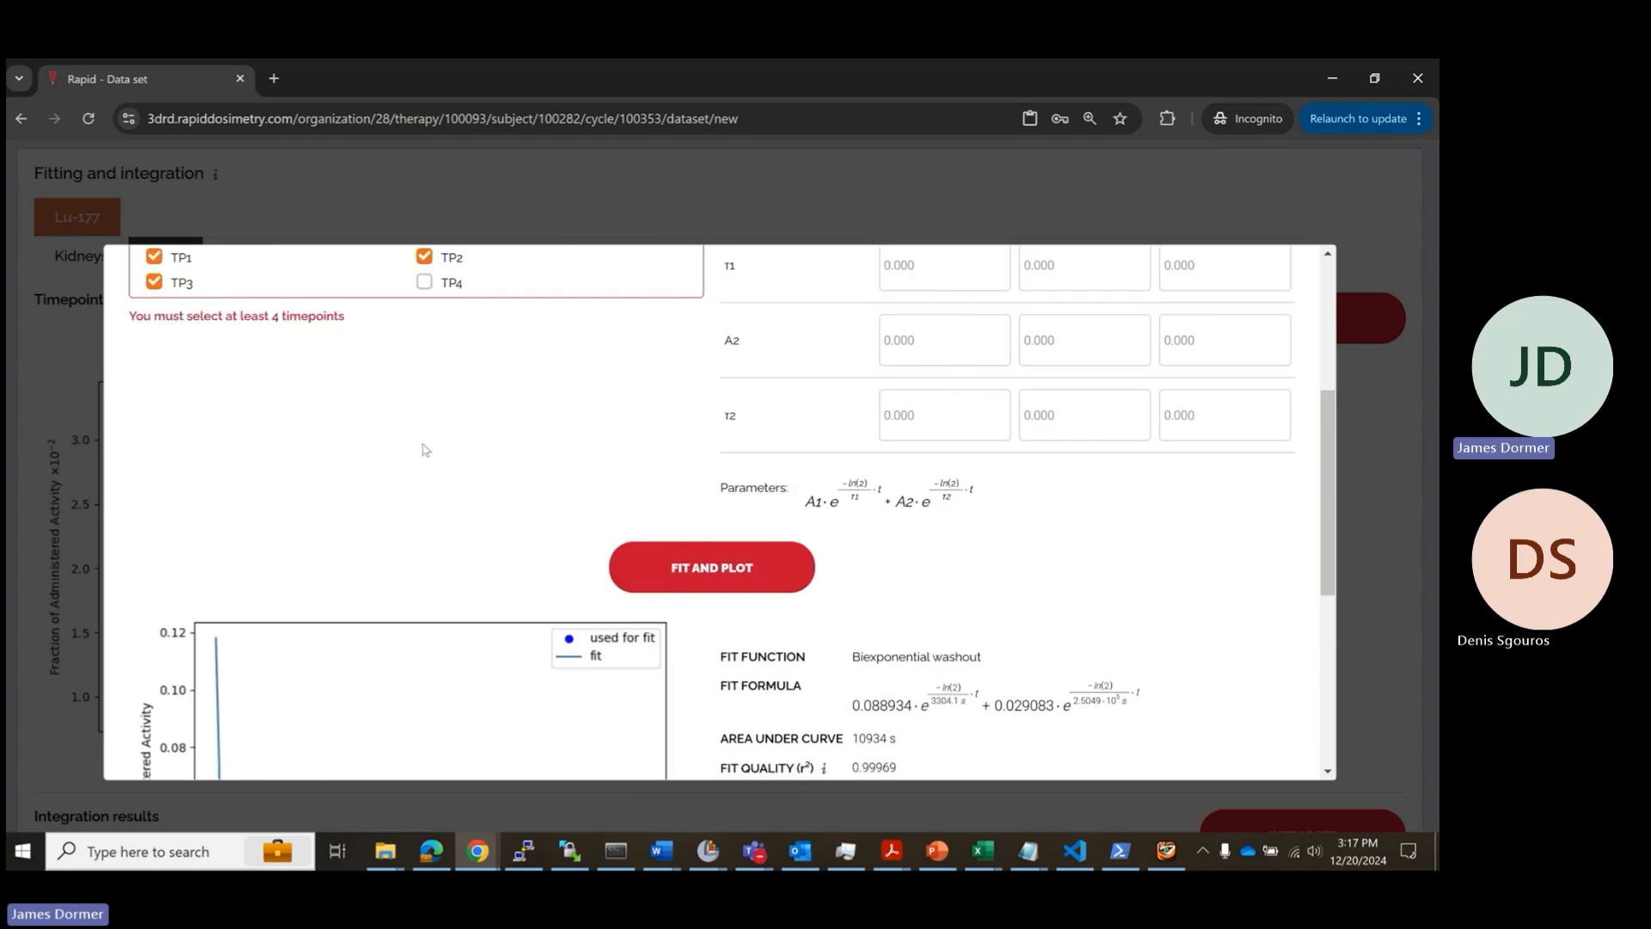
scroll(339, 513, "up", 2)
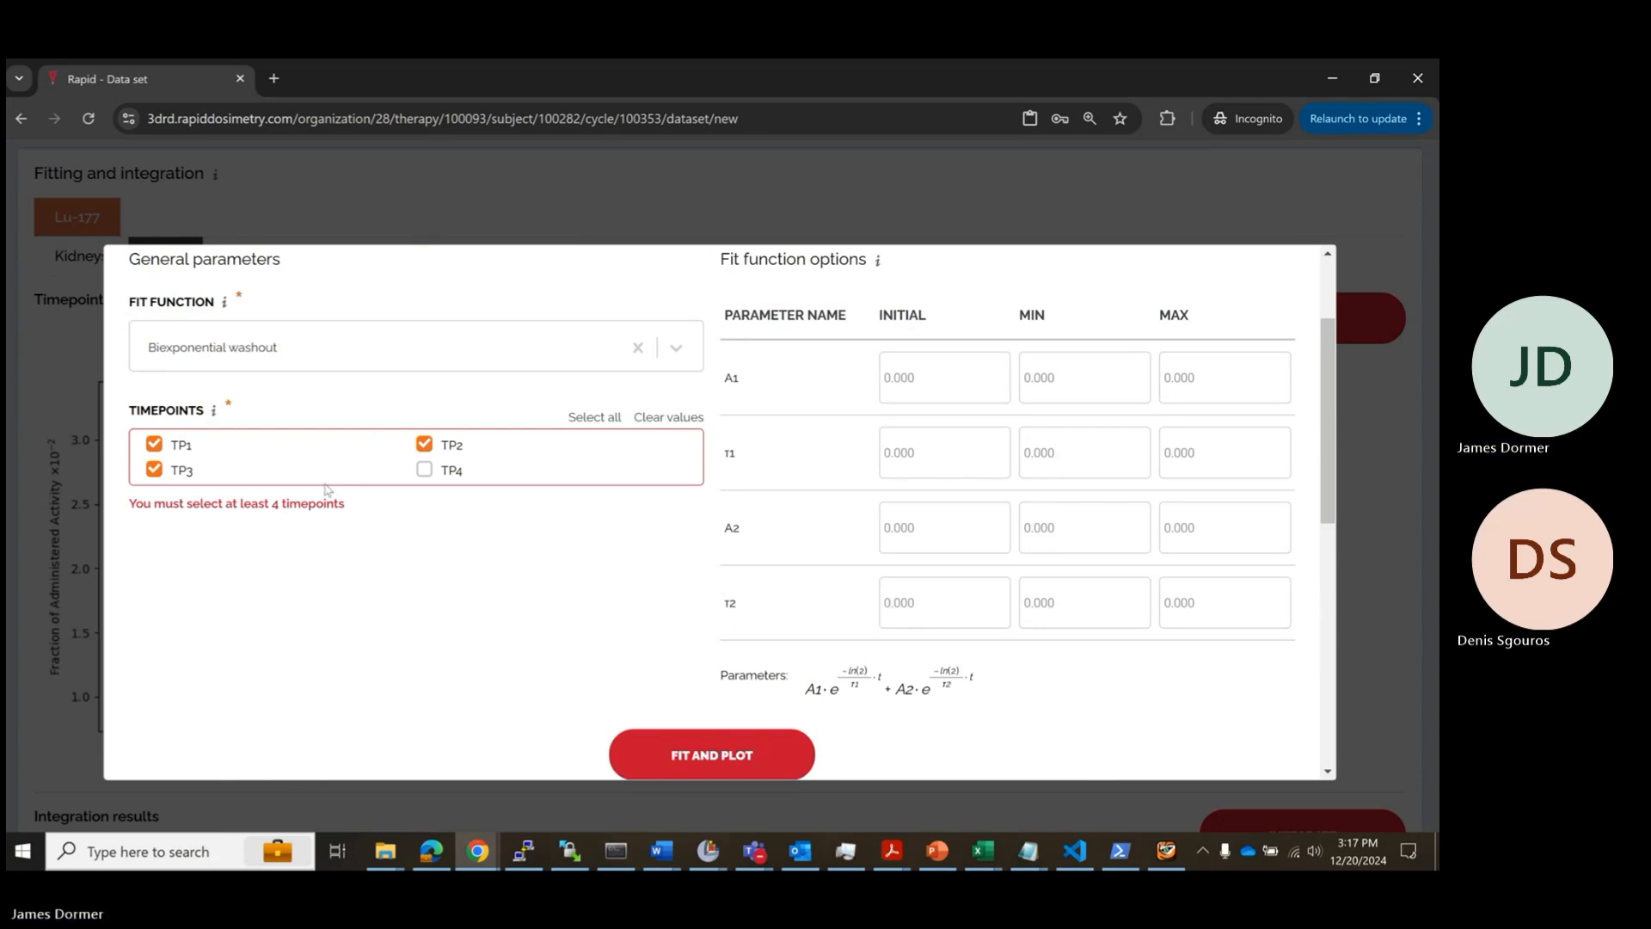
left_click(427, 473)
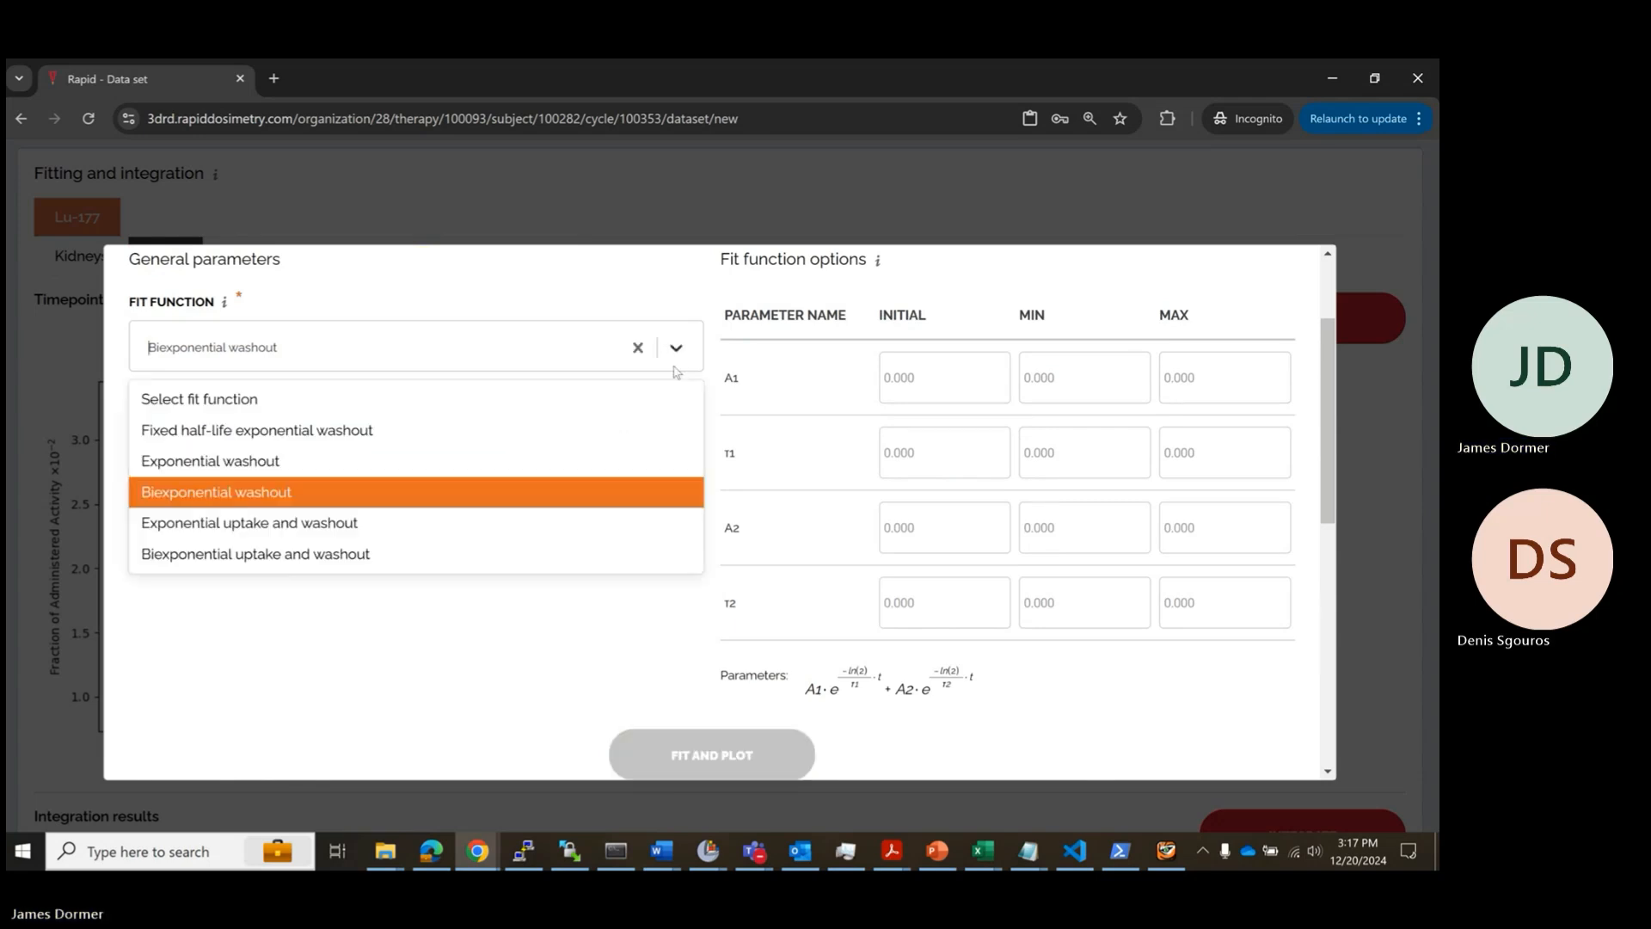
Step: Switch the liver's fit function to Exponential washout and fit and plot all four timepoints
left_click(679, 367)
left_click(276, 462)
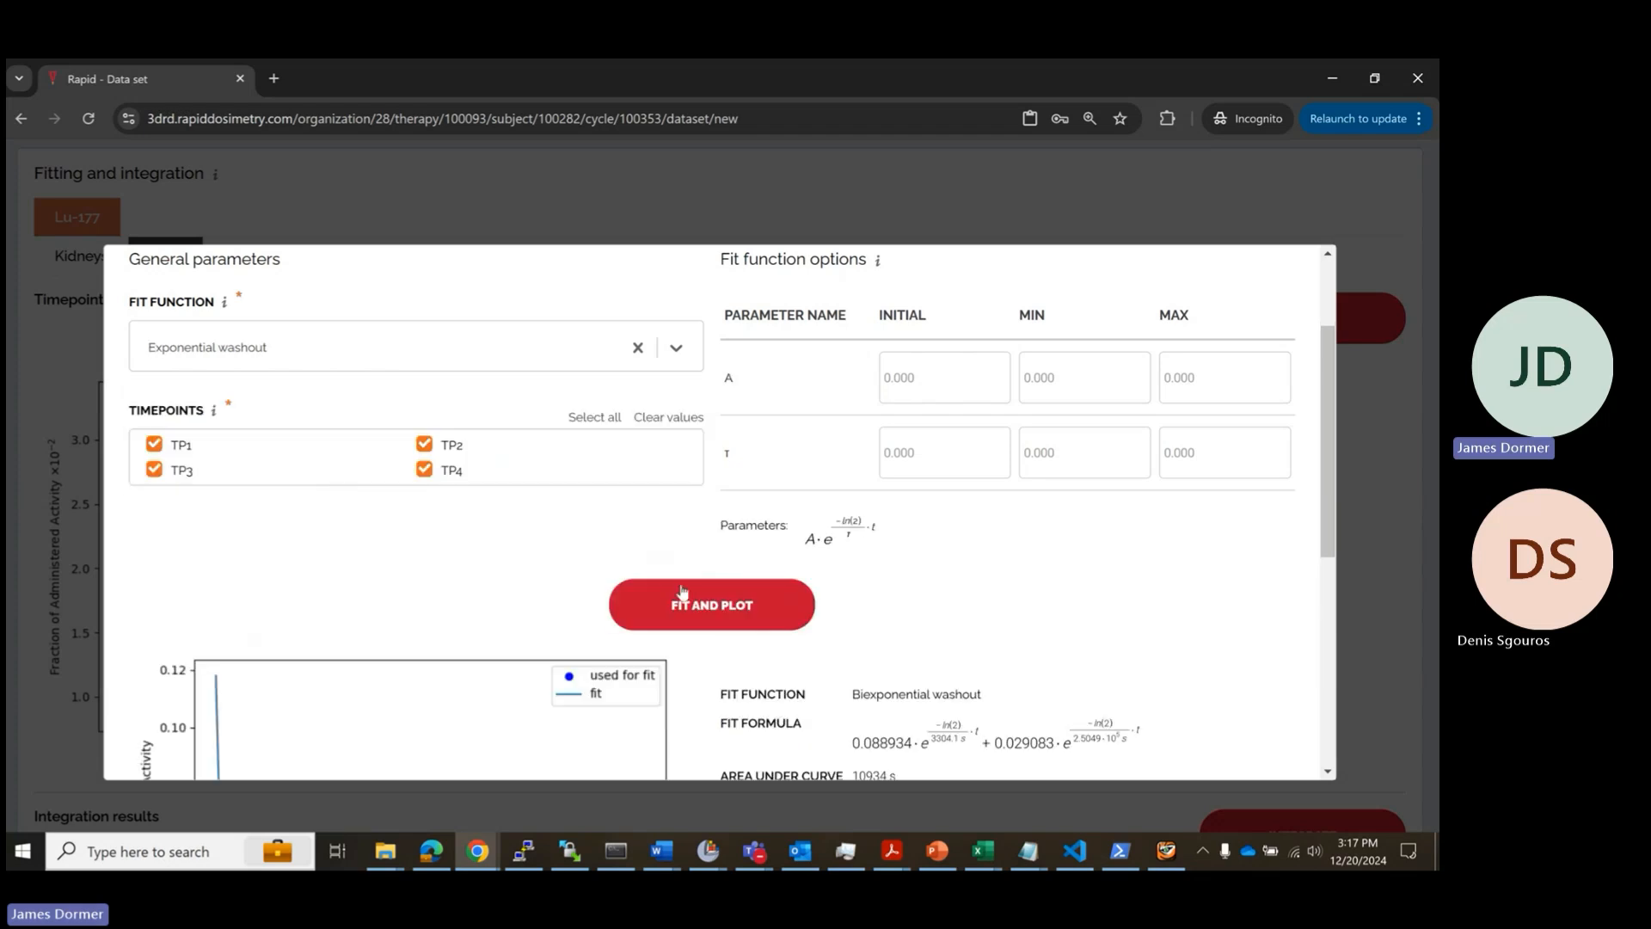
left_click(681, 593)
scroll(602, 572, "down", 2)
scroll(602, 570, "down", 2)
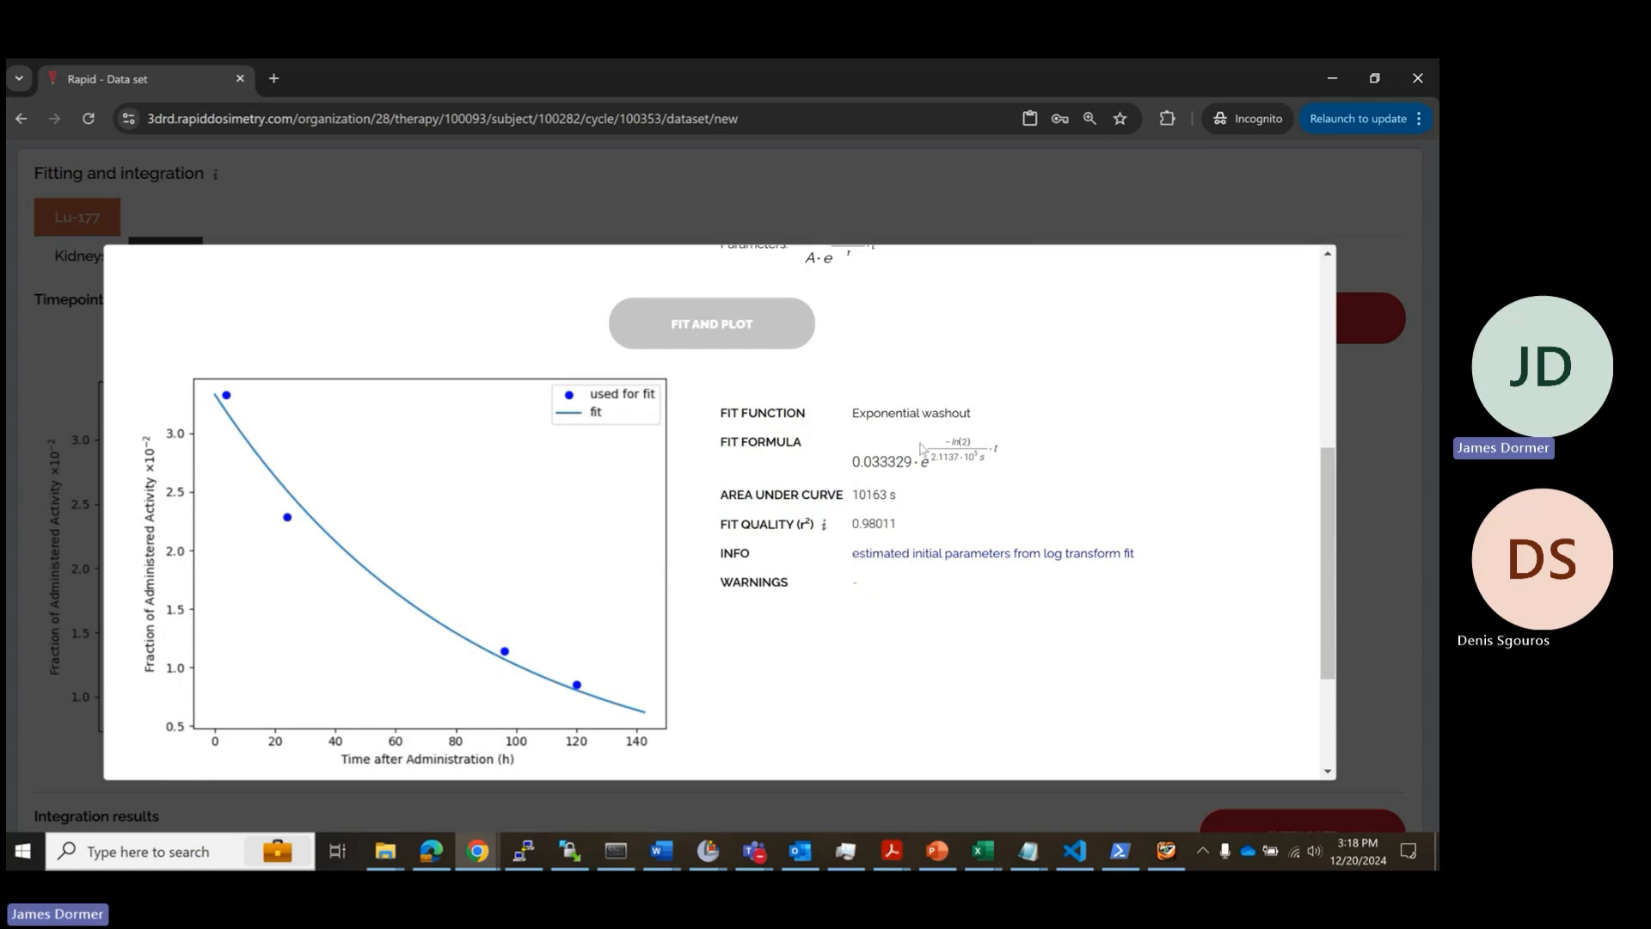
scroll(946, 474, "down", 1)
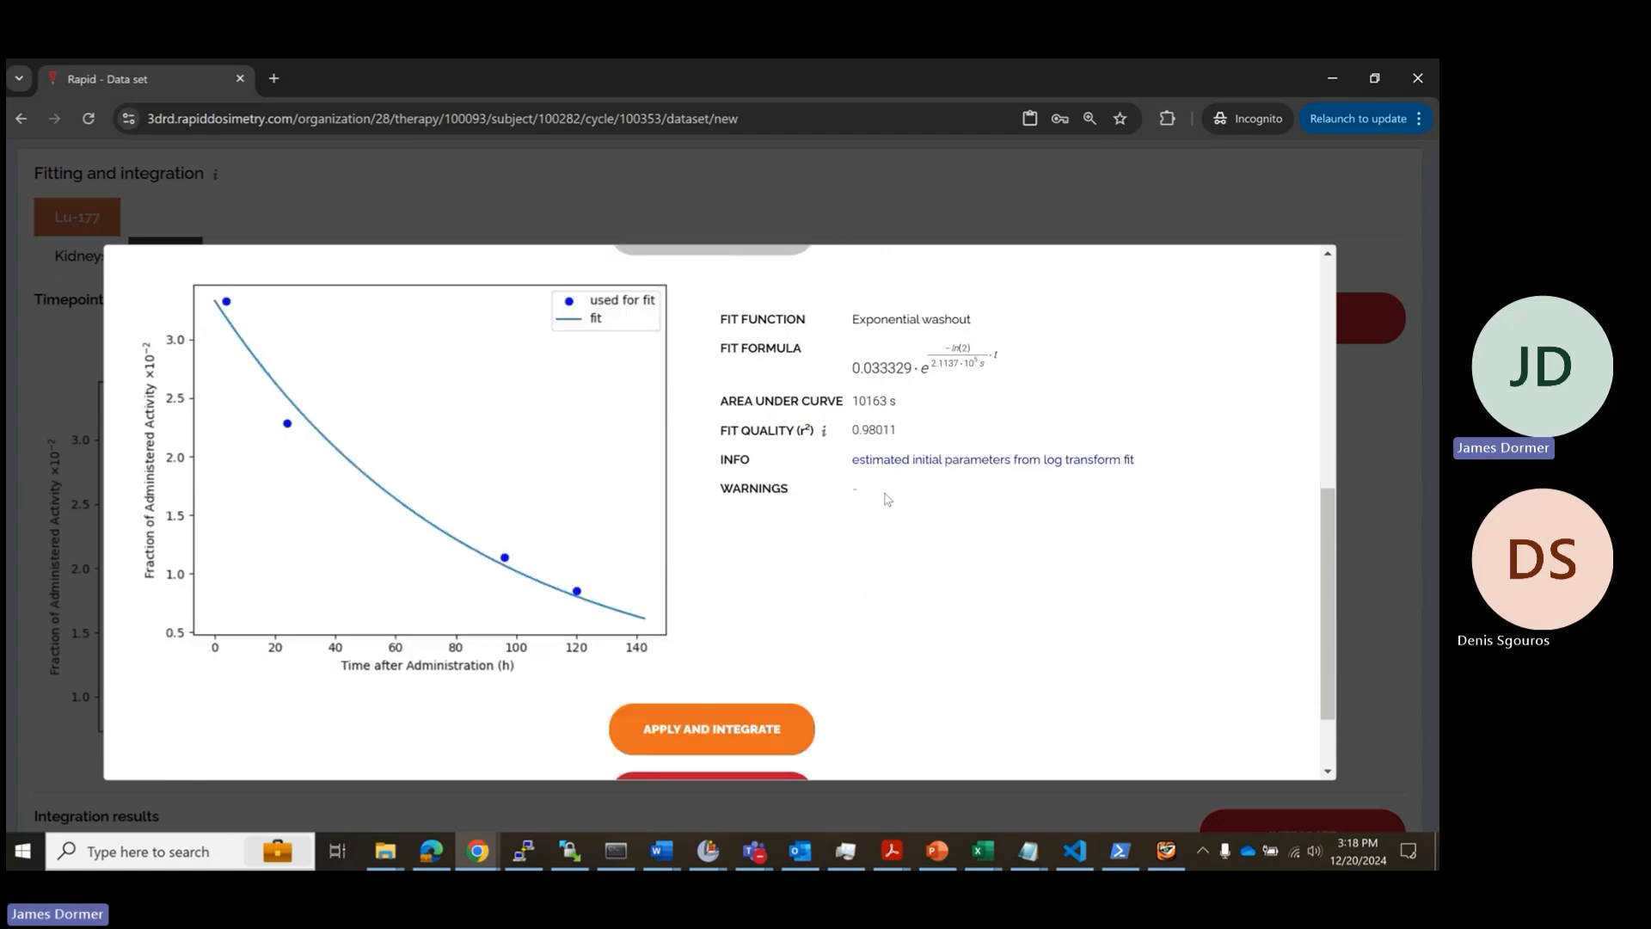
Step: Apply the liver's exponential washout fit and integrate it in the same action
scroll(965, 534, "down", 1)
scroll(860, 655, "up", 1)
scroll(808, 675, "down", 1)
left_click(757, 646)
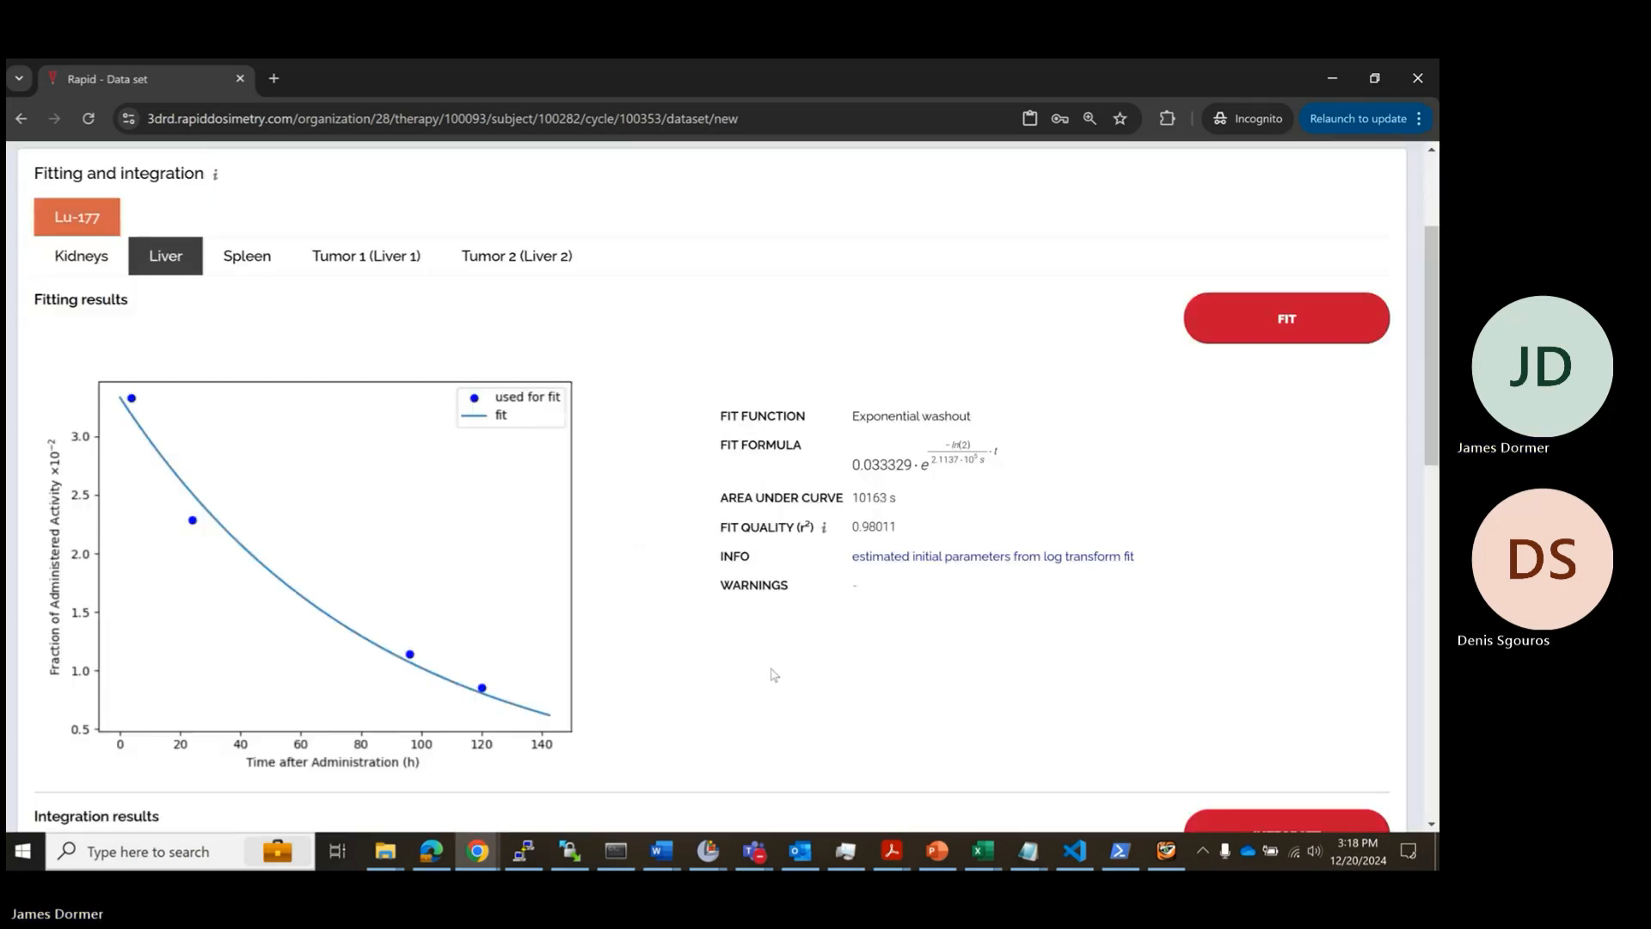
scroll(769, 667, "down", 5)
scroll(803, 650, "up", 5)
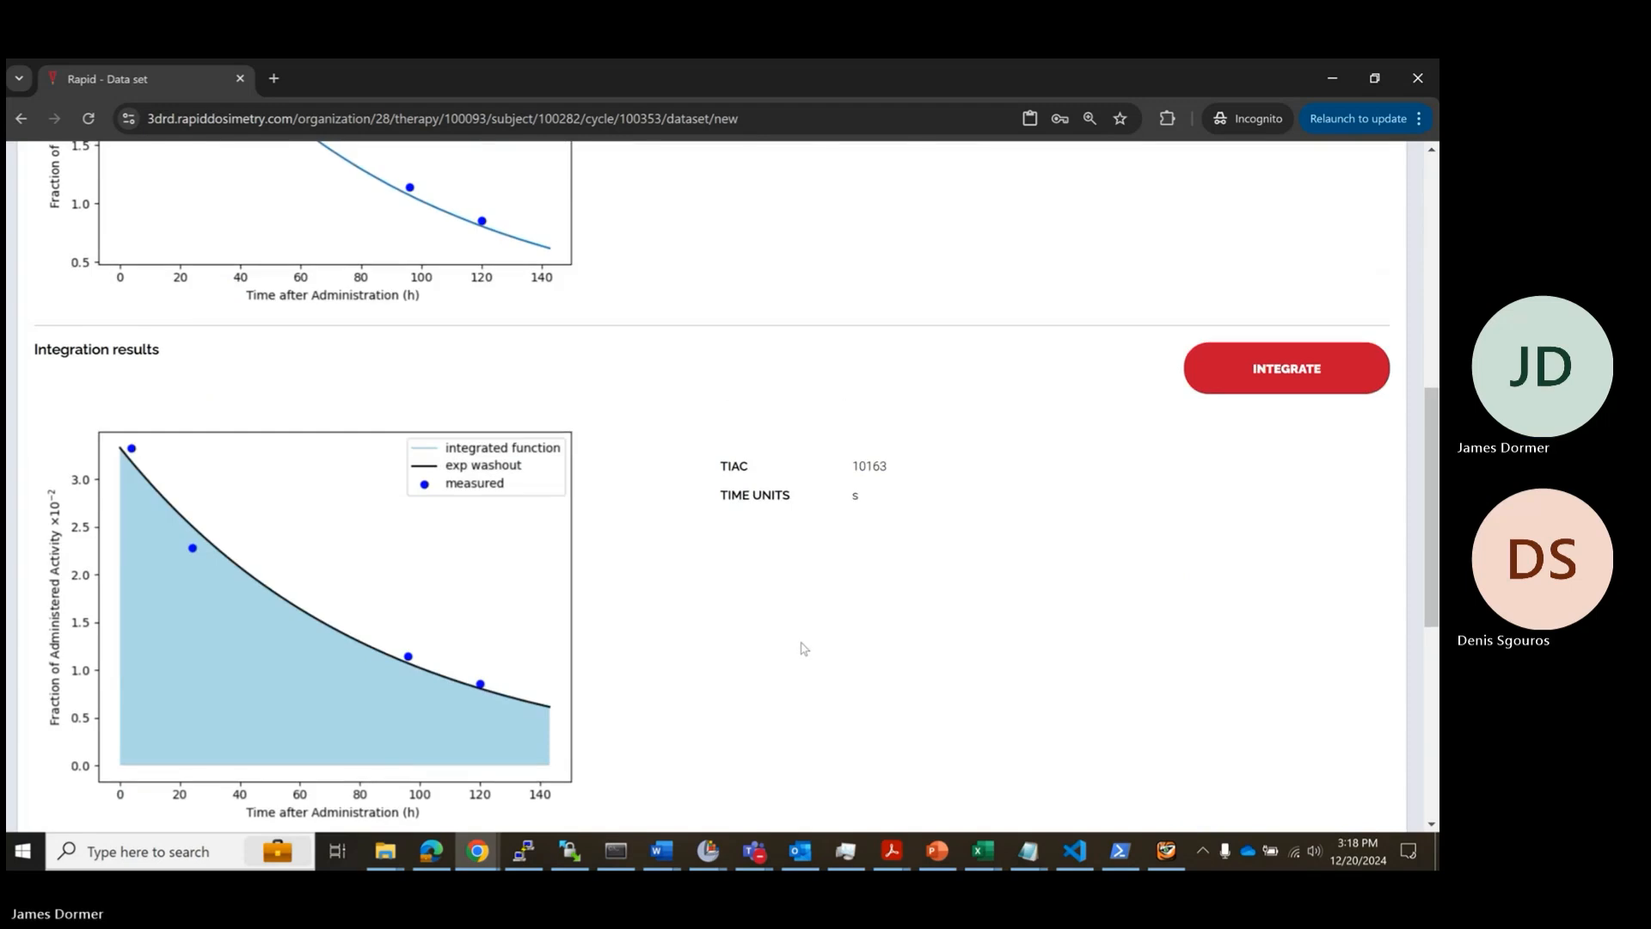
Step: Fit and plot the spleen data with Exponential washout, excluding timepoint TP2
left_click(247, 256)
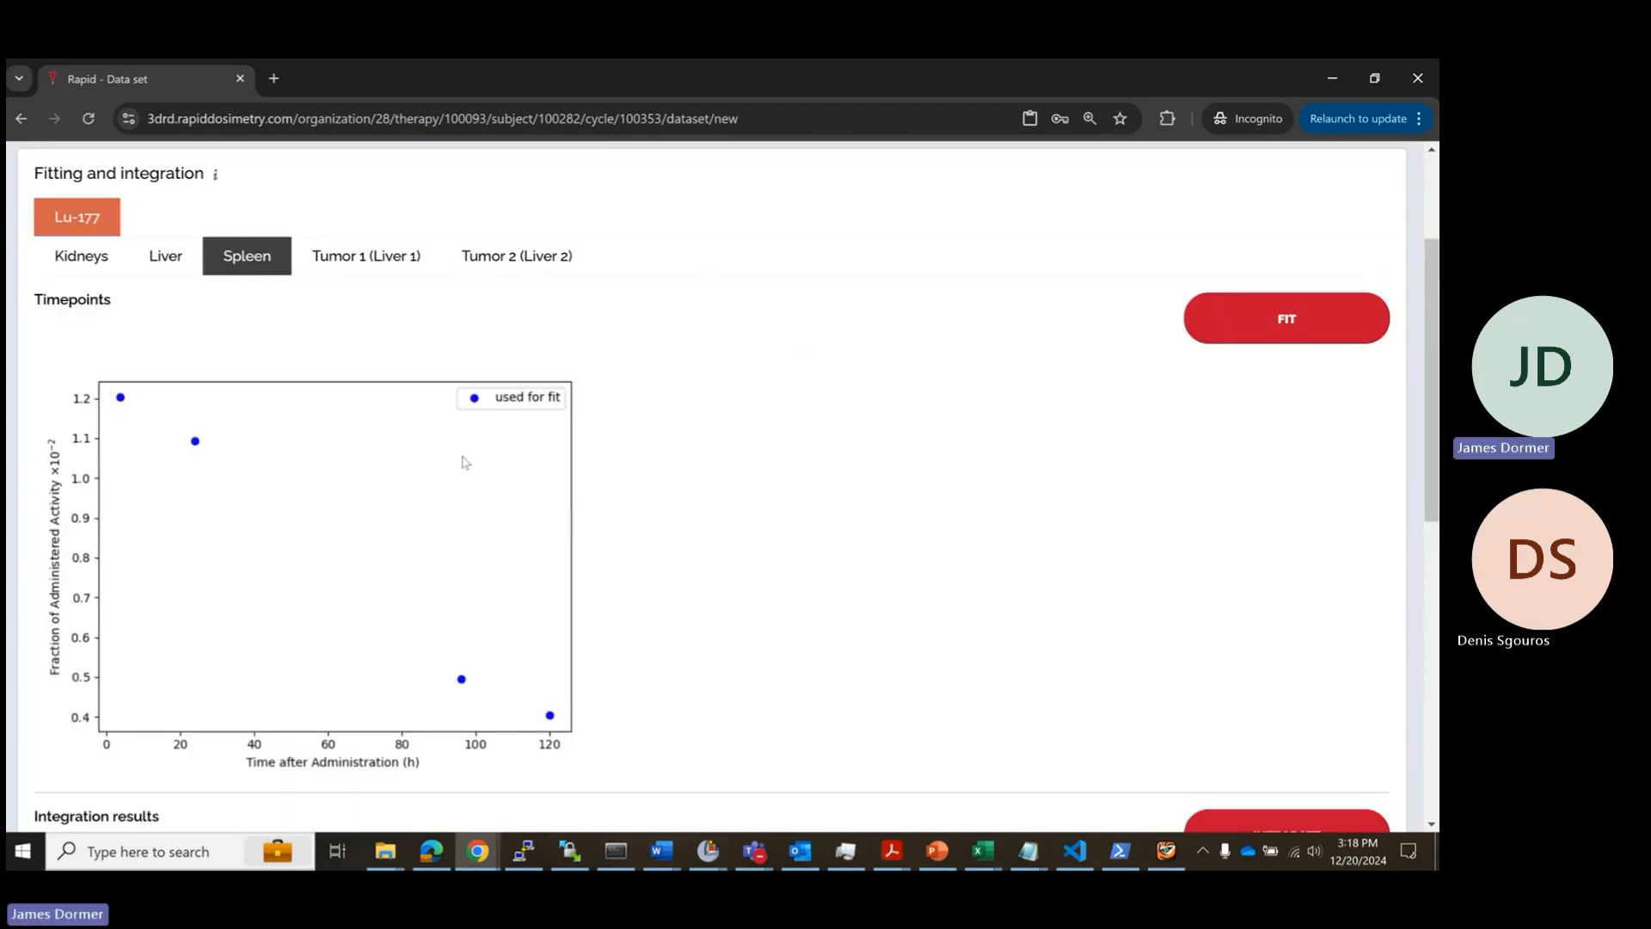
left_click(1235, 326)
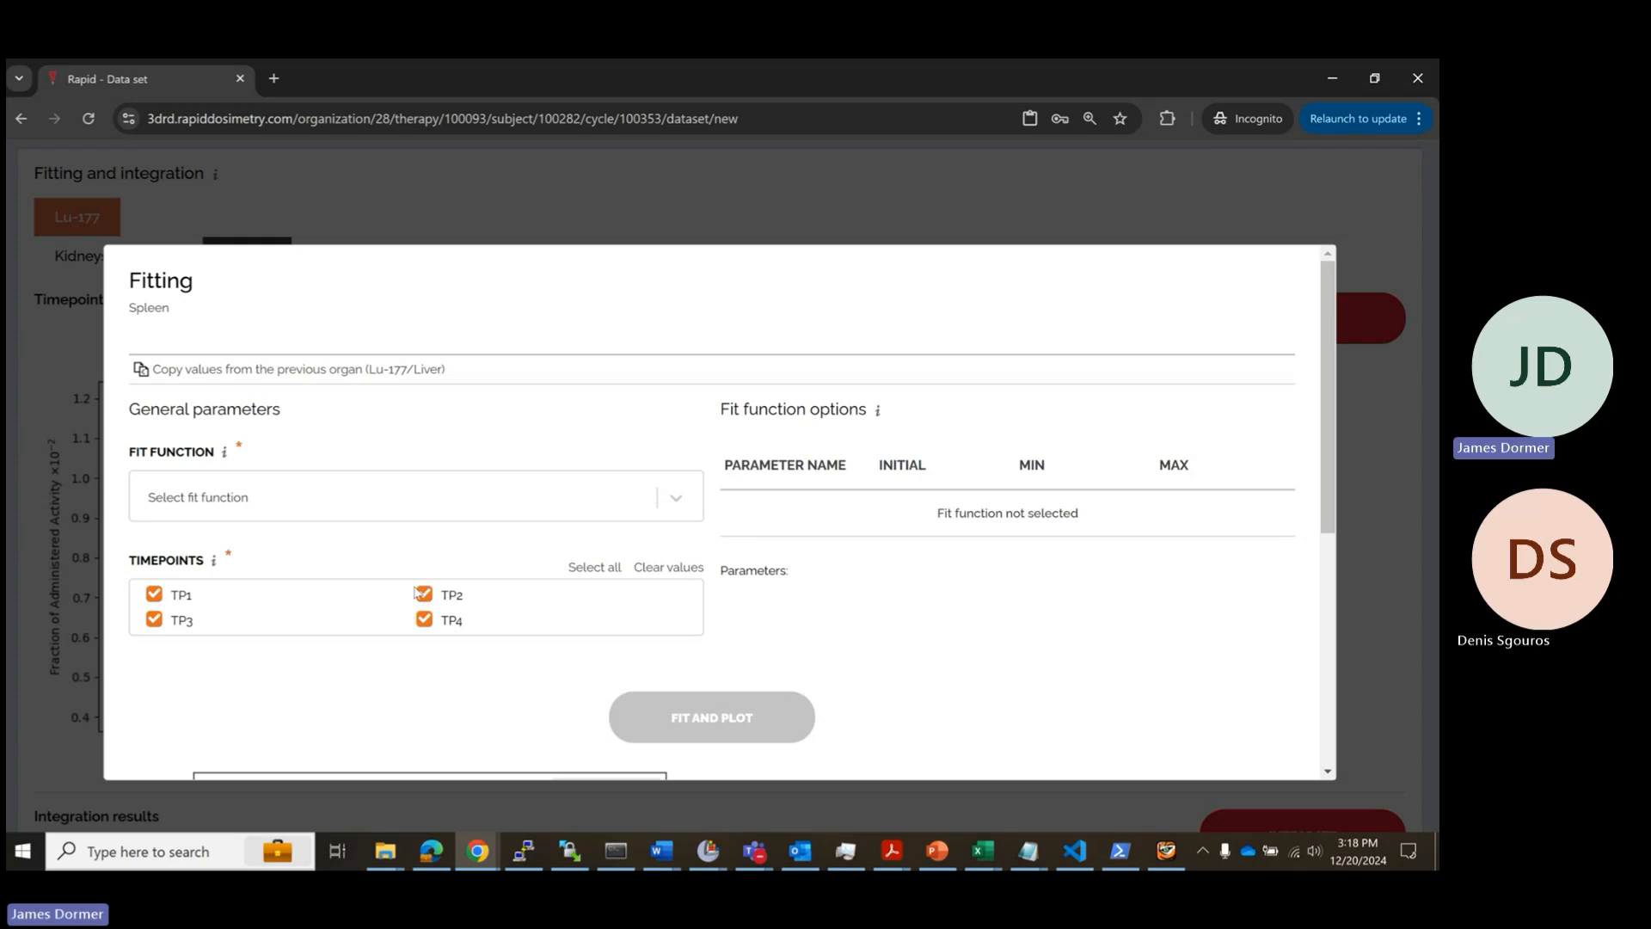
left_click(376, 508)
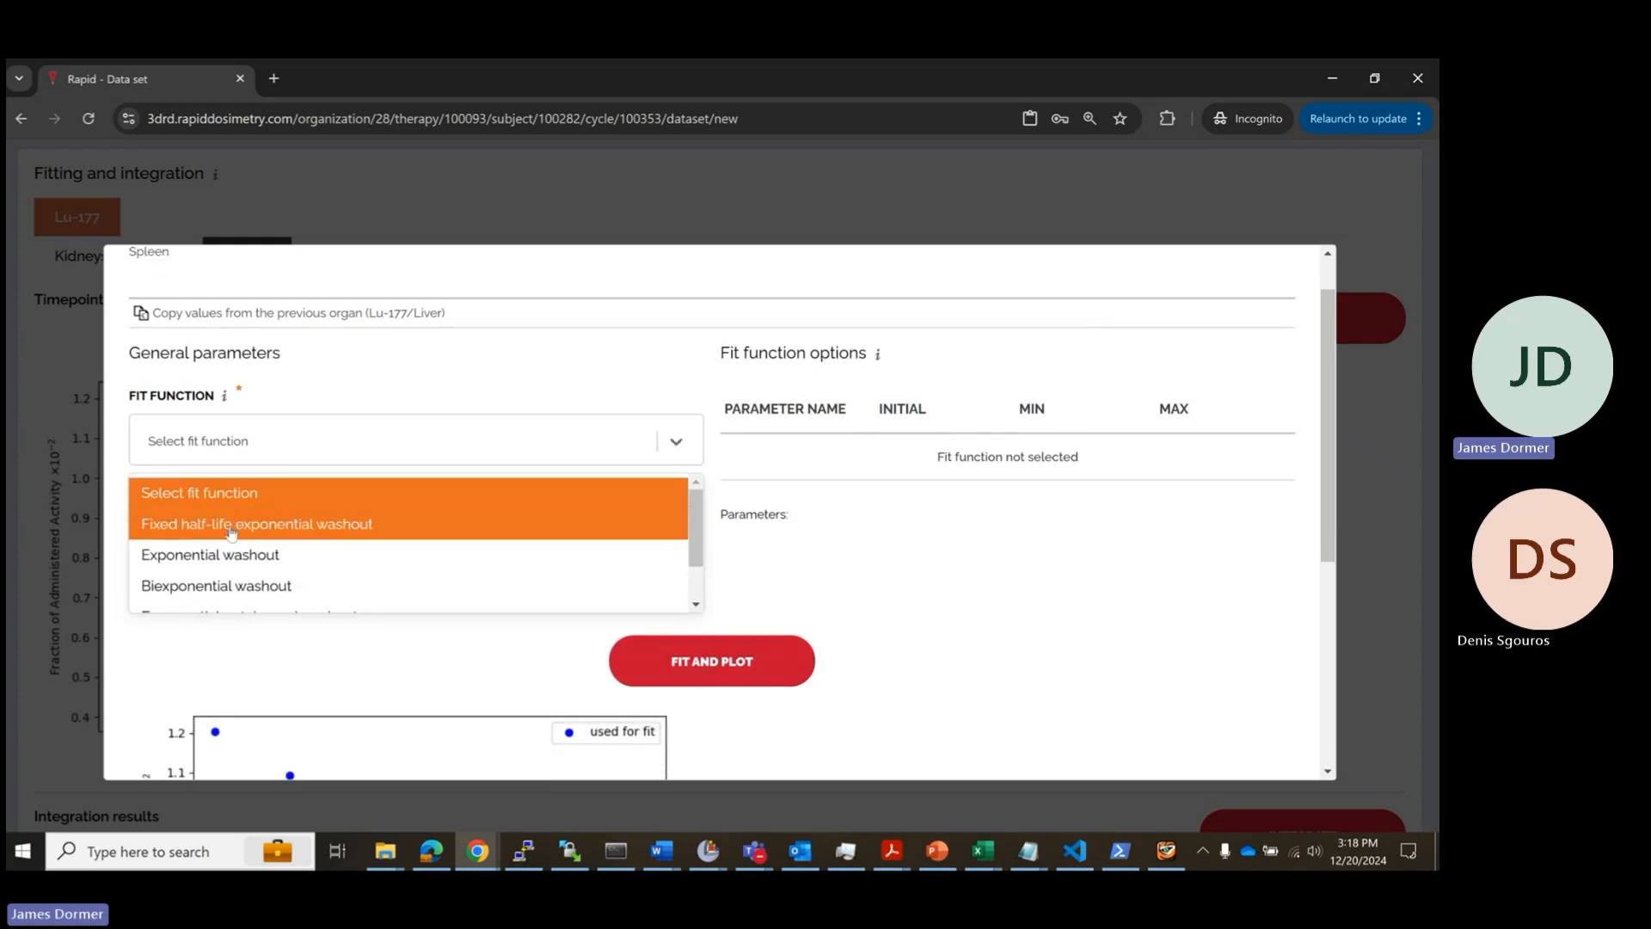
left_click(215, 554)
scroll(608, 542, "down", 2)
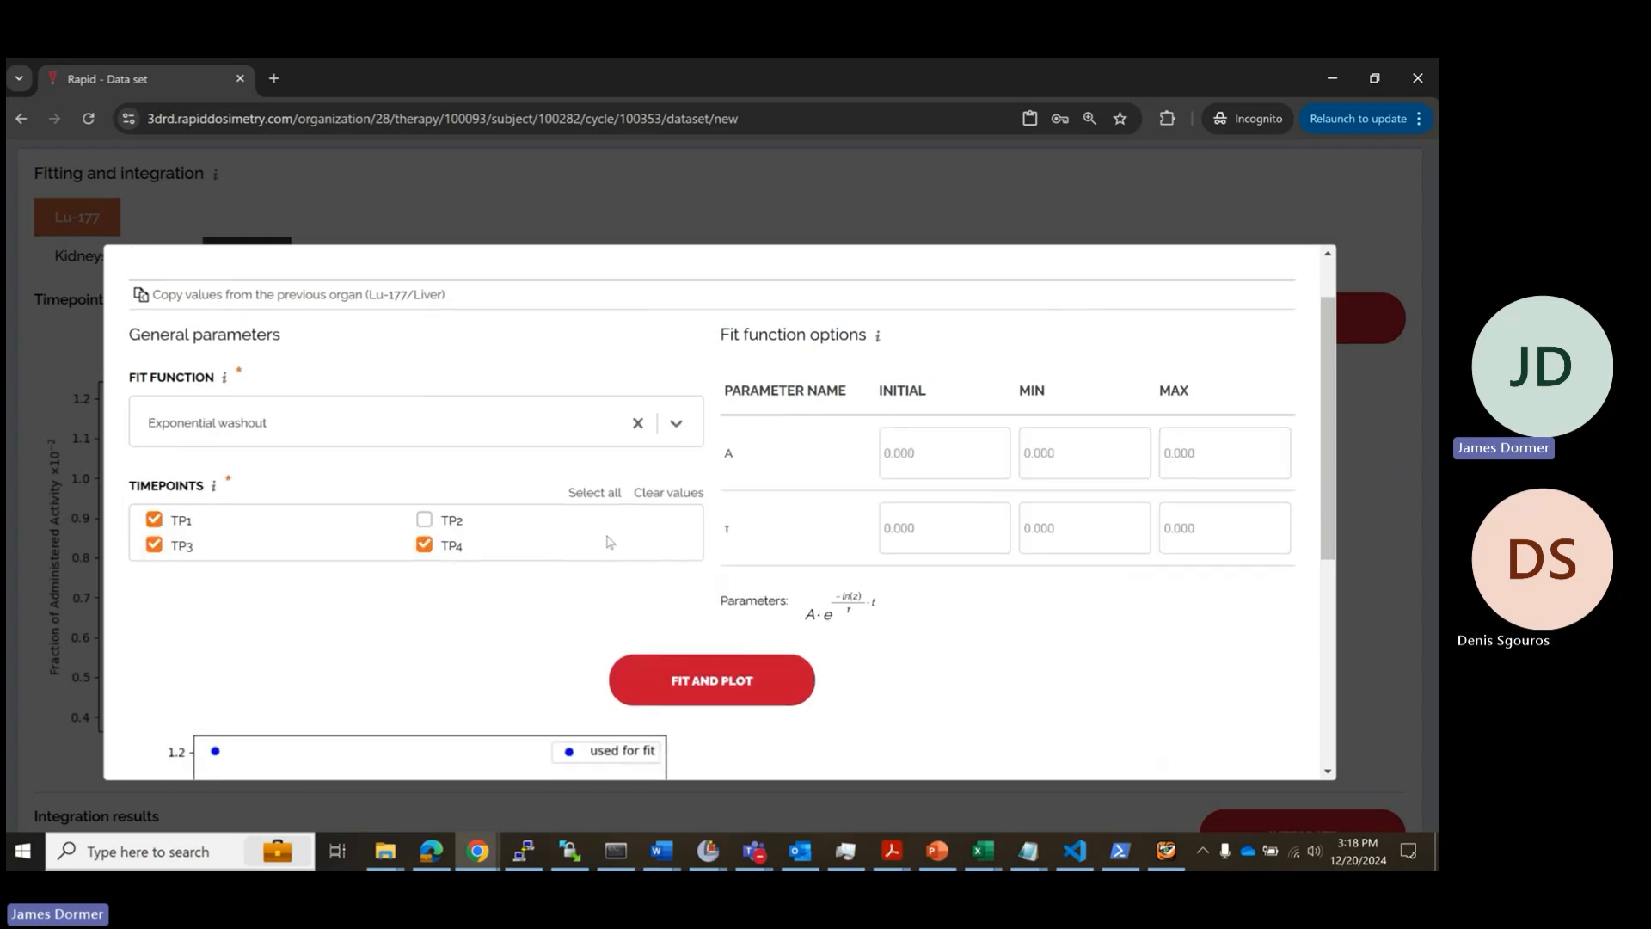
left_click(658, 515)
scroll(529, 521, "down", 3)
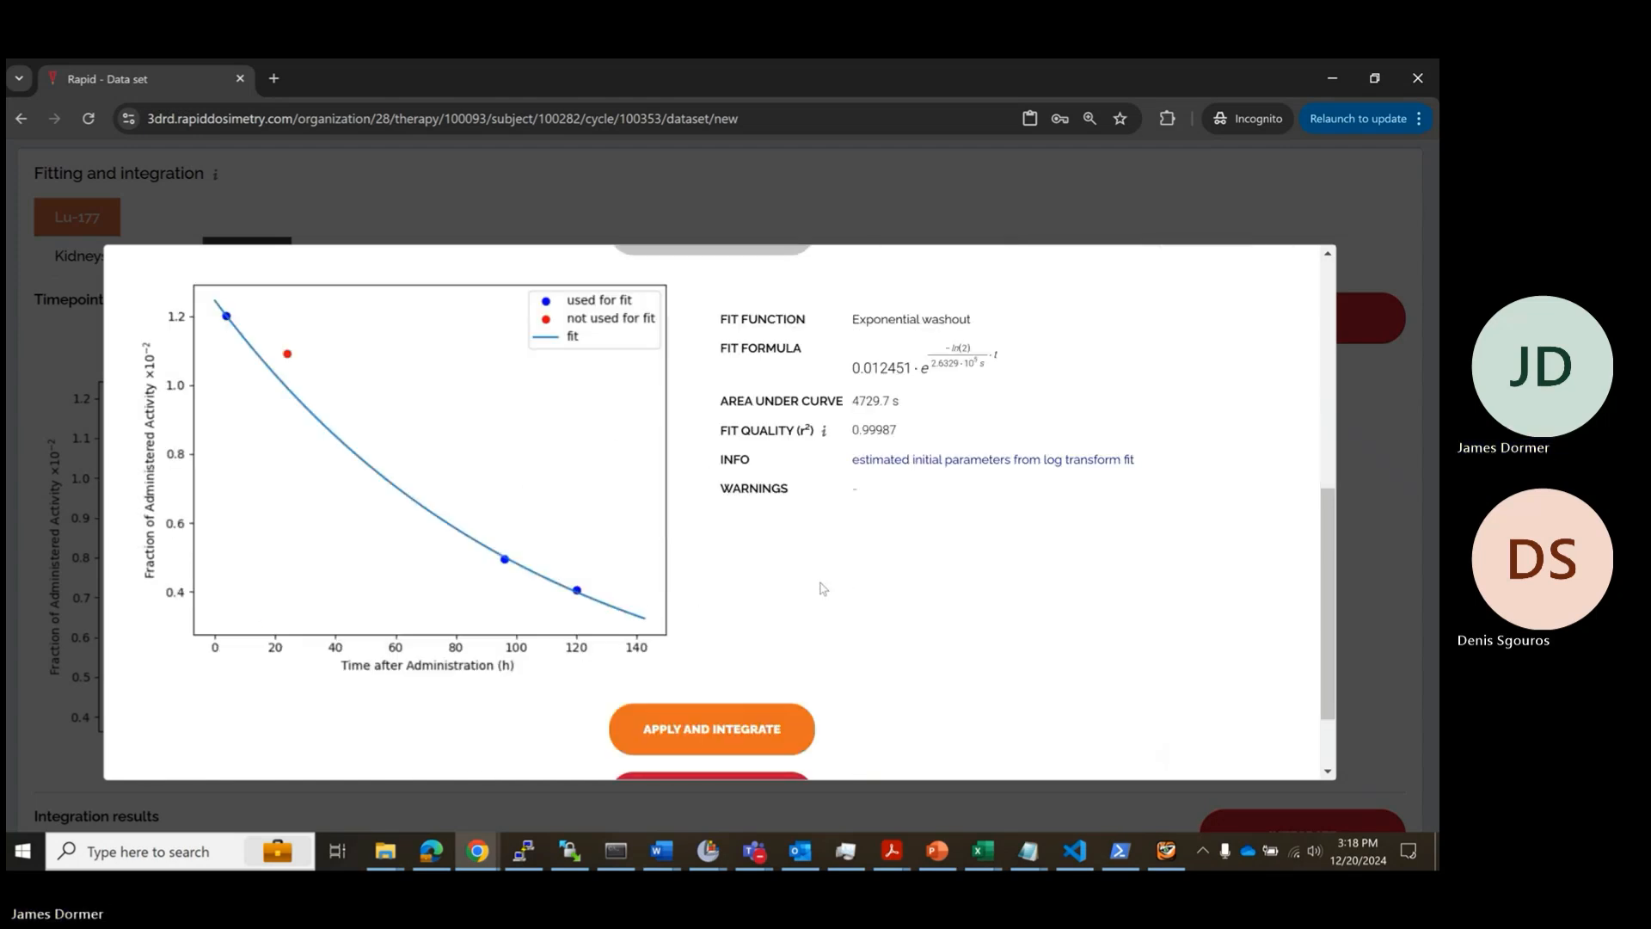
Step: Exclude TP1 from the spleen fit as well, replot it with only TP3 and TP4, and apply the fit without integrating
scroll(742, 594, "up", 5)
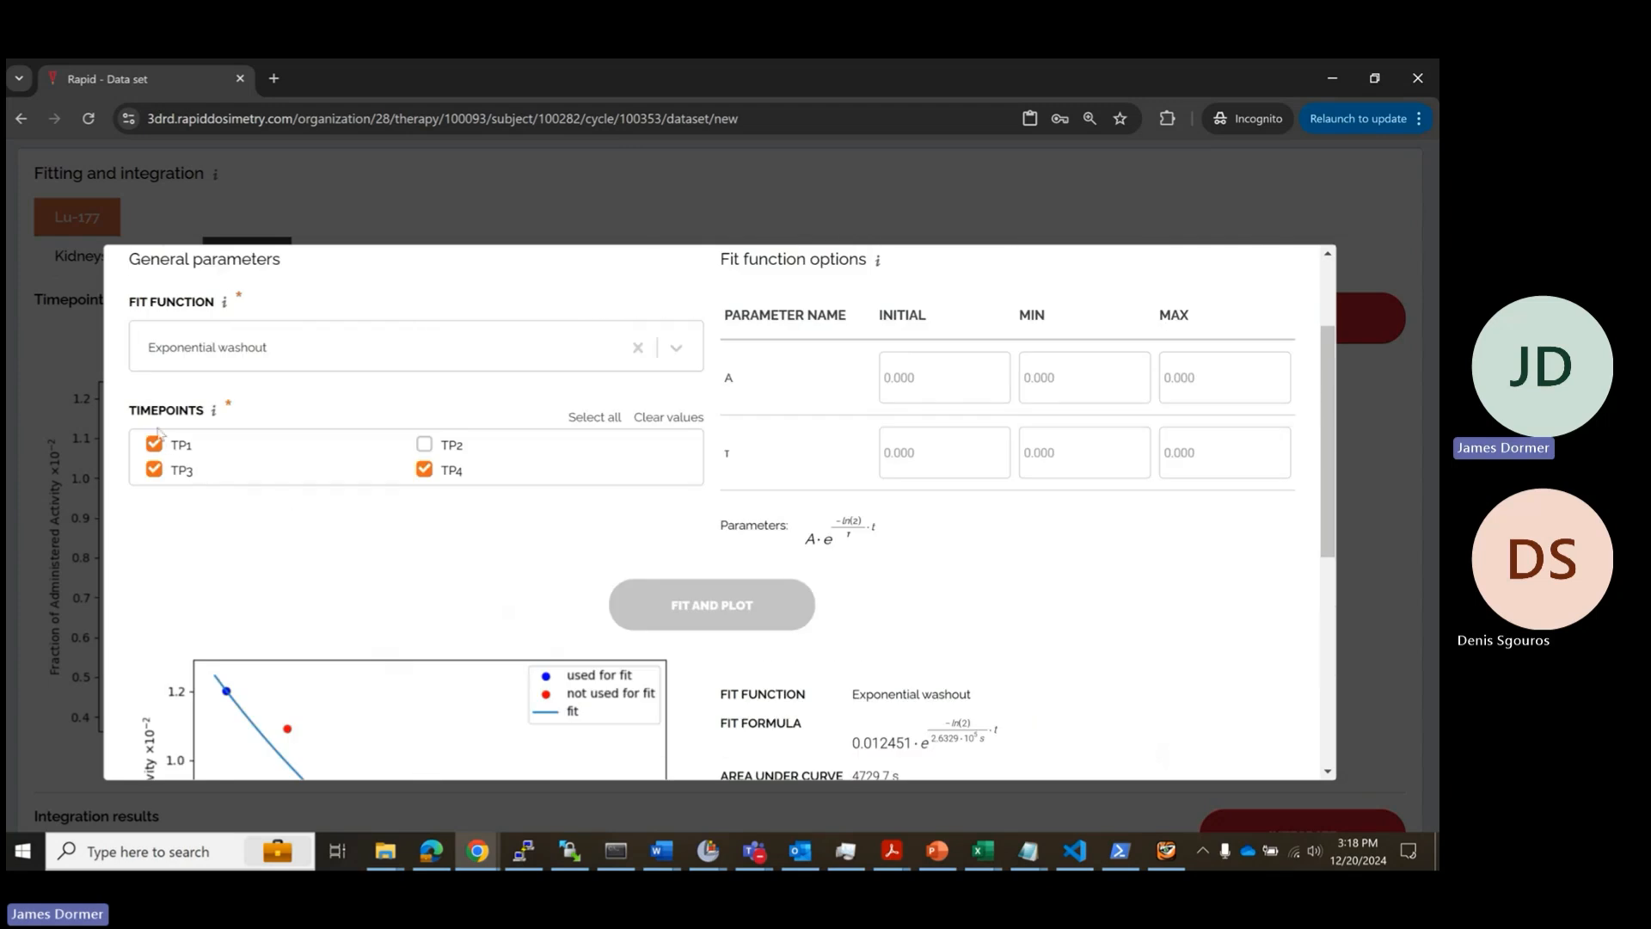
left_click(156, 445)
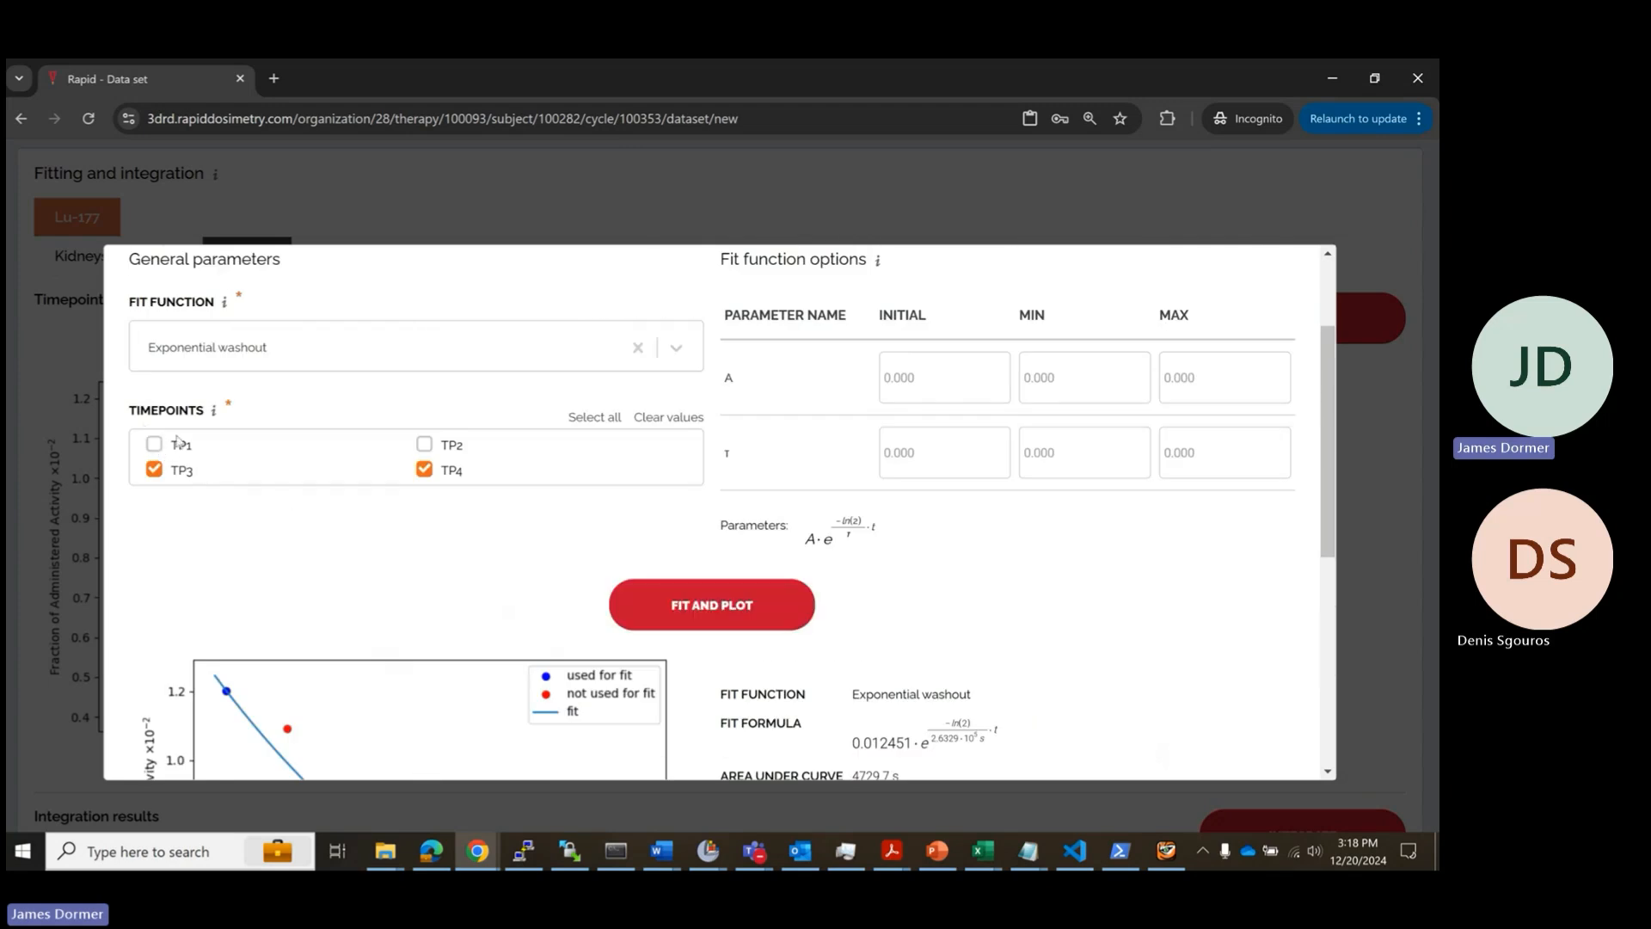
left_click(685, 598)
scroll(514, 547, "down", 4)
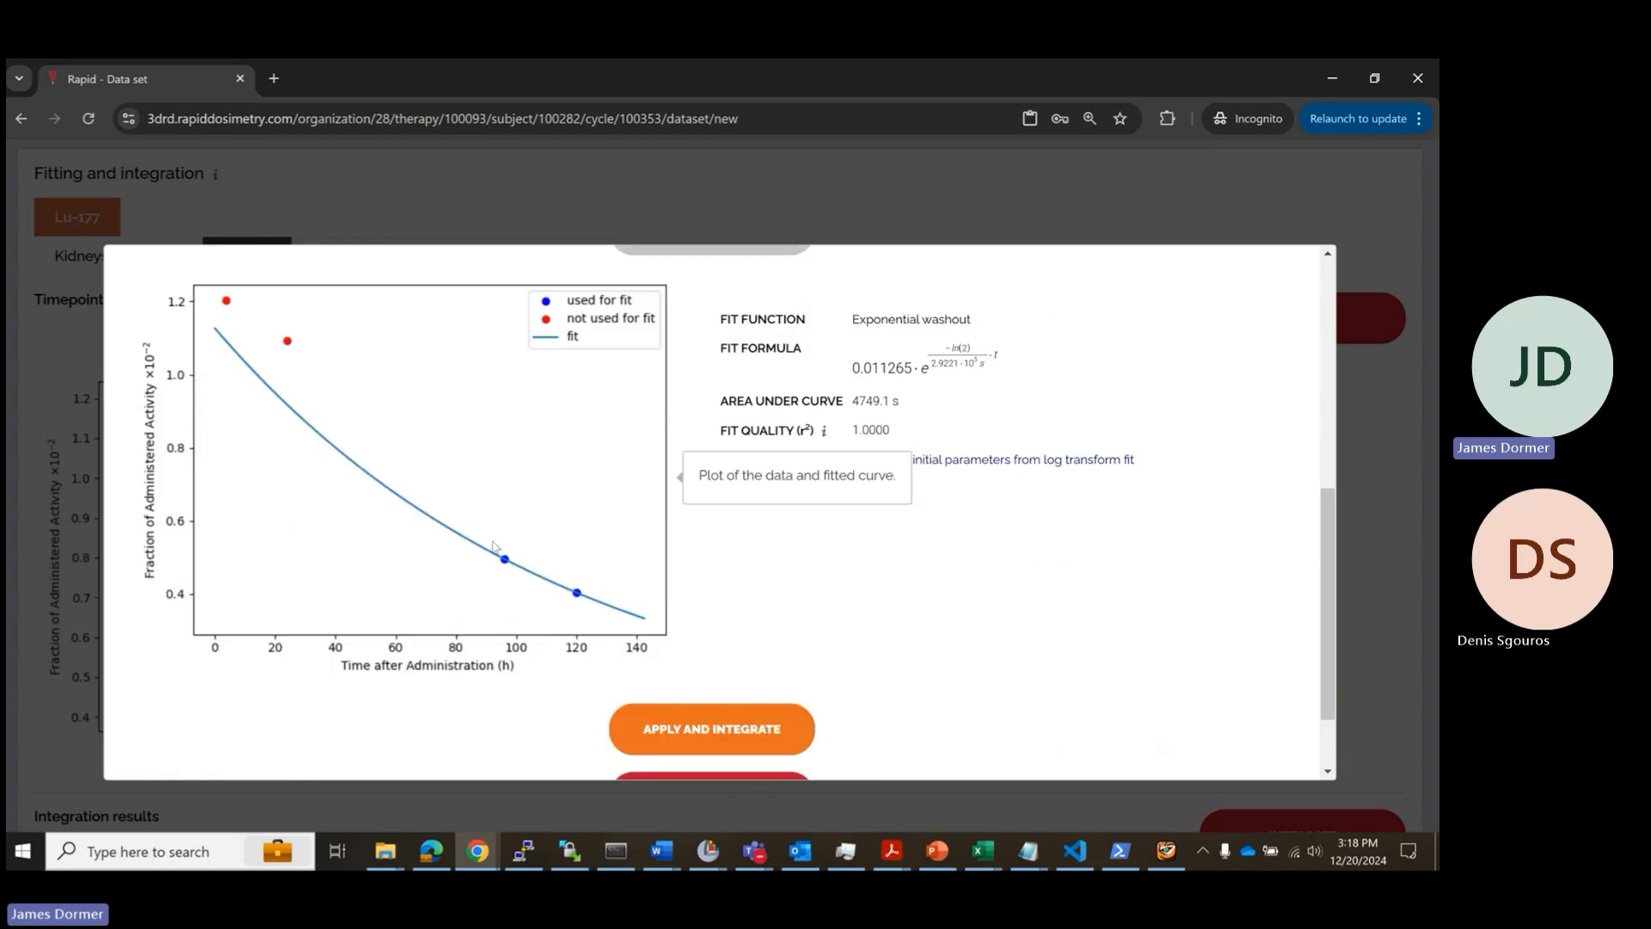
scroll(712, 545, "down", 1)
scroll(774, 593, "down", 1)
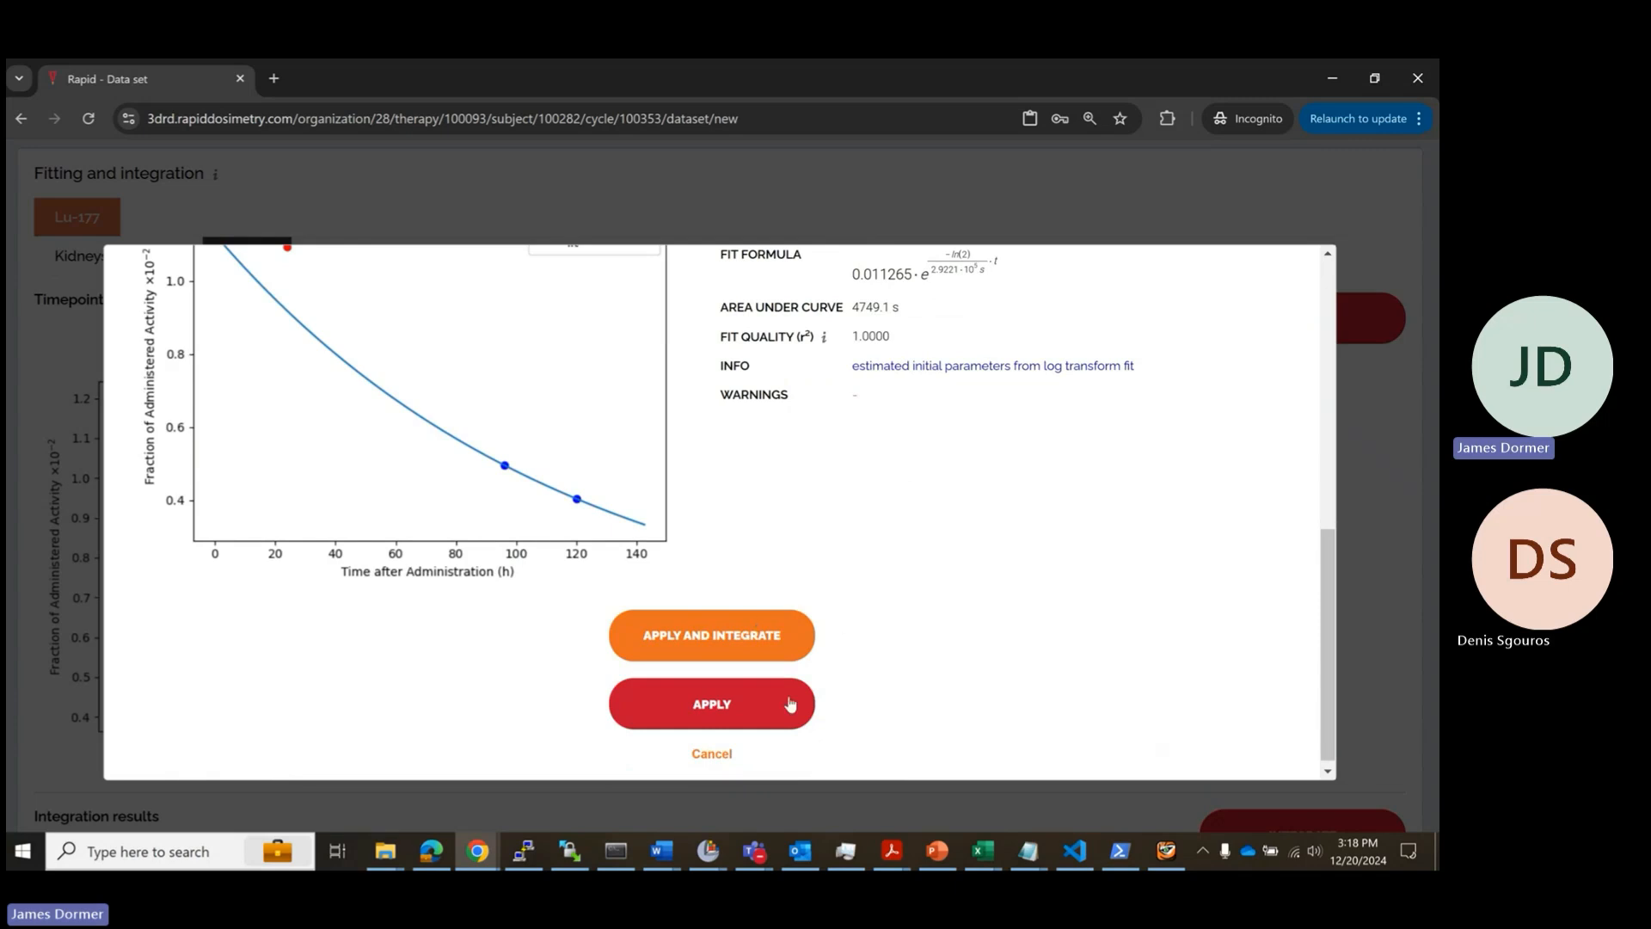
left_click(719, 701)
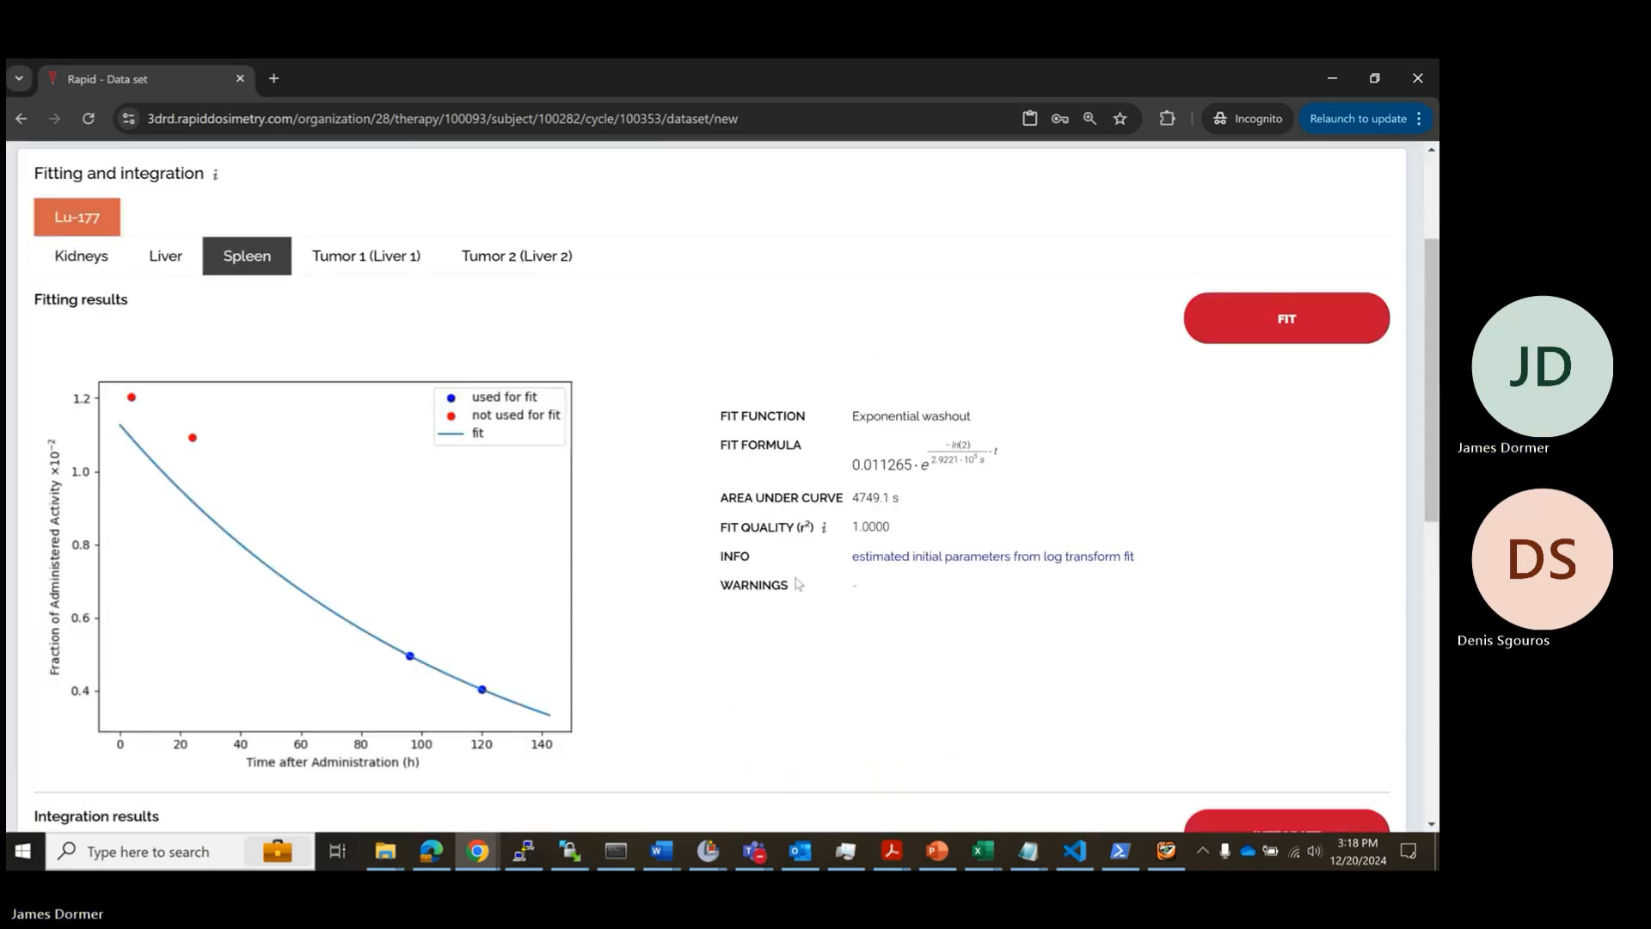
Step: Open the spleen's integration settings and split the integration range at TP1, TP2 and TP3, leaving the last interval to infinity
scroll(1201, 481, "down", 4)
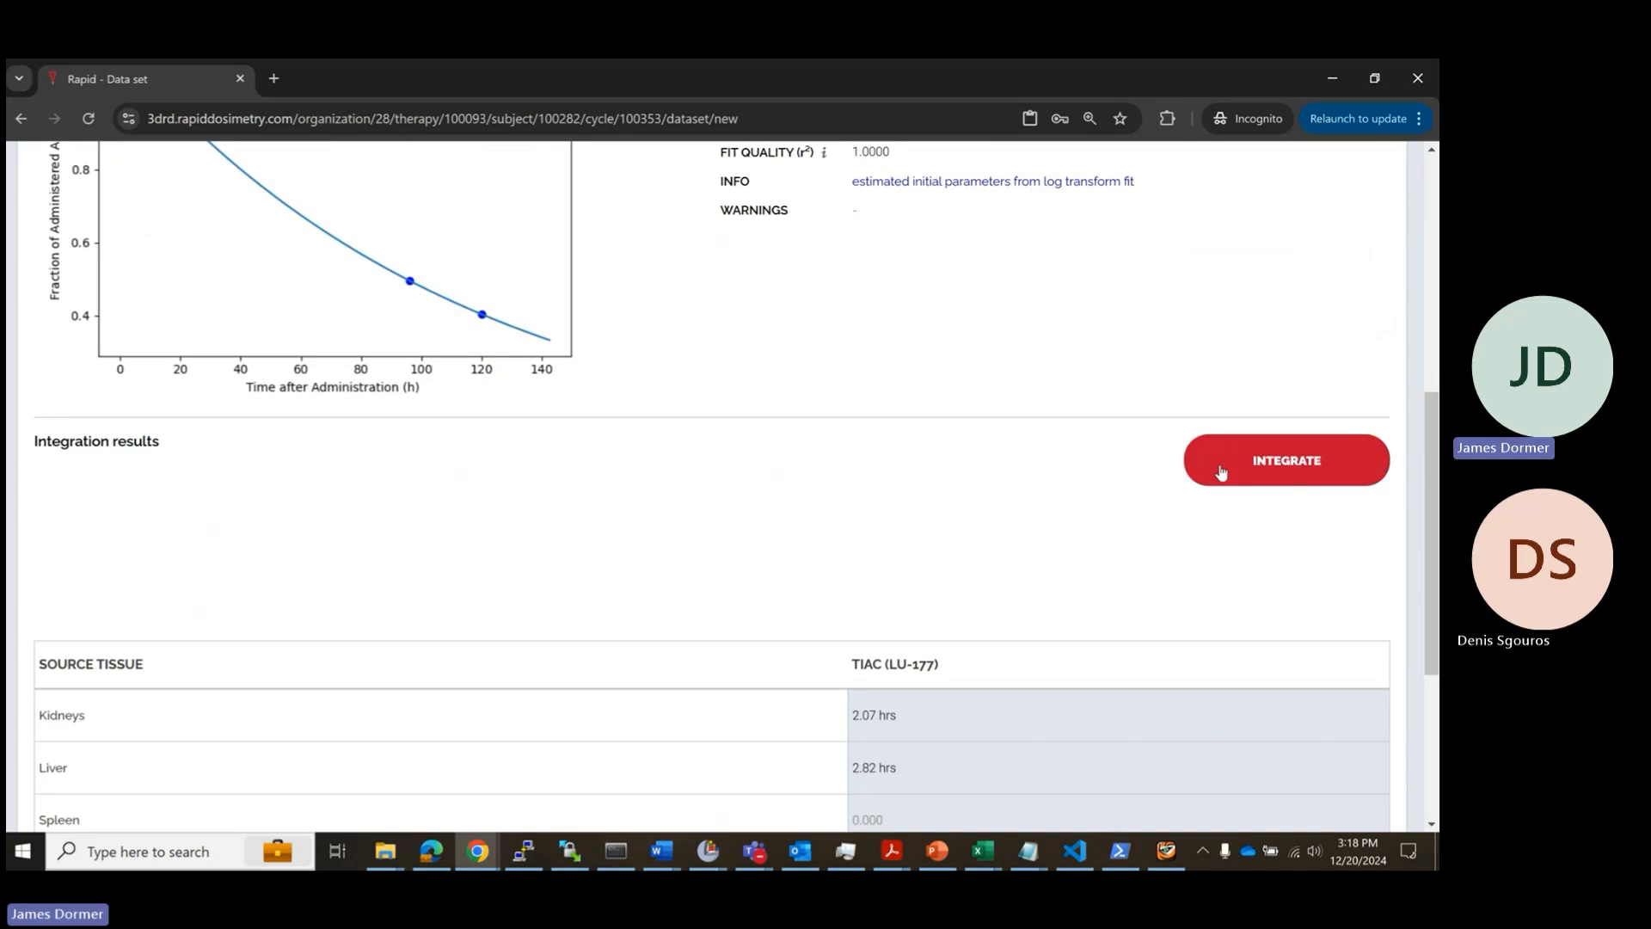
left_click(1221, 472)
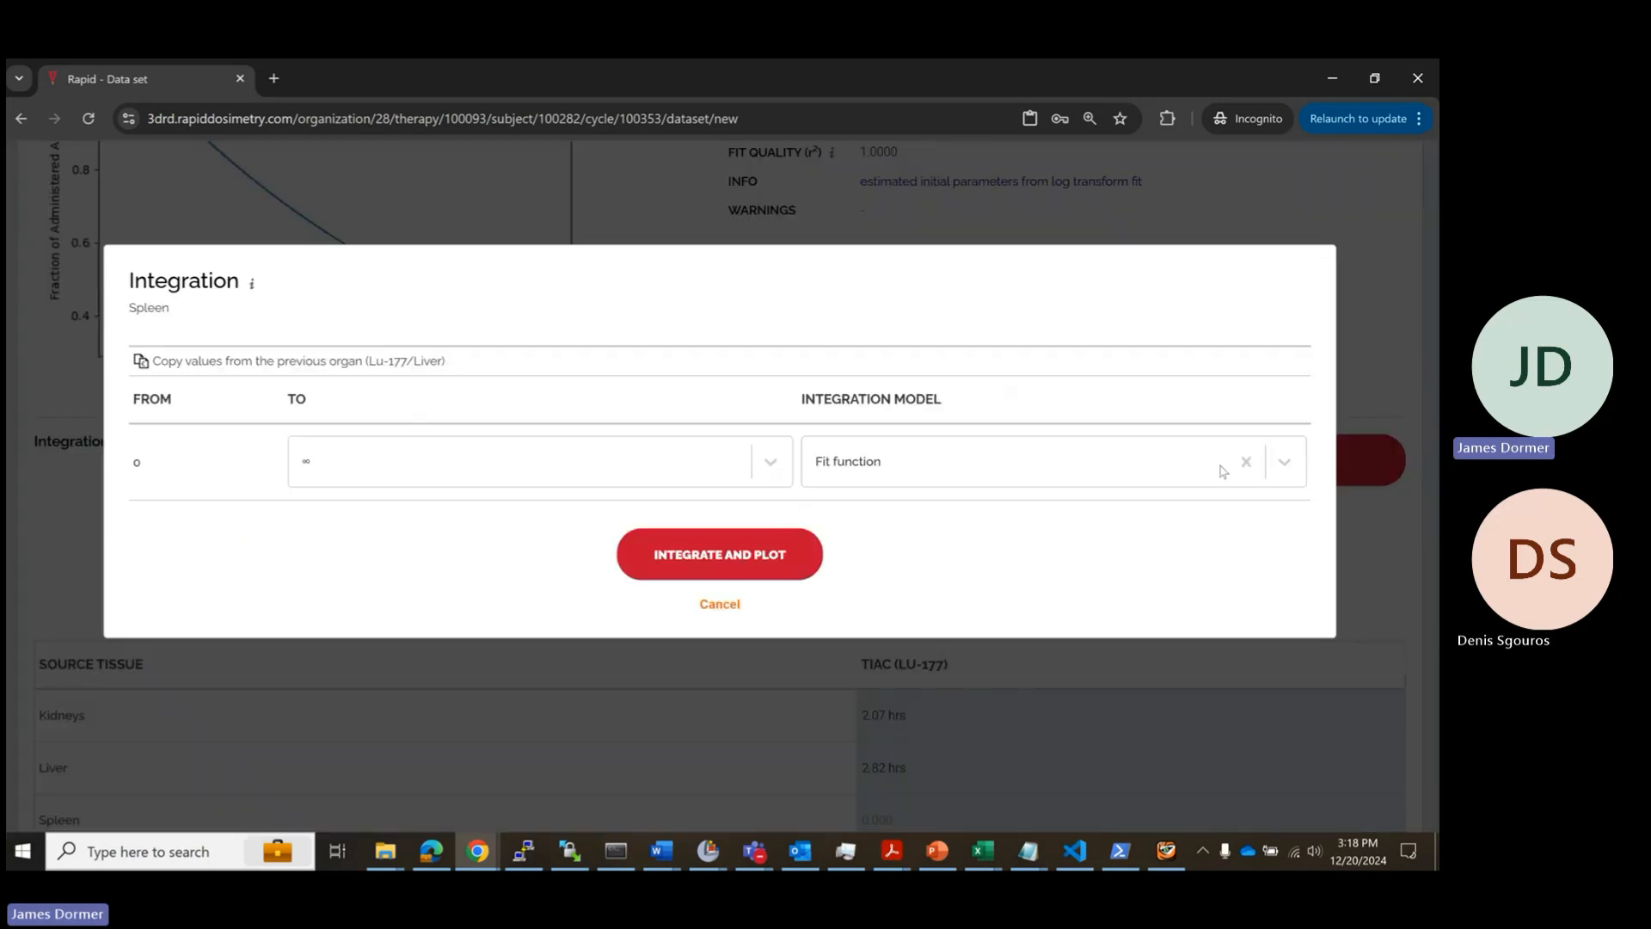
left_click(349, 465)
left_click(357, 491)
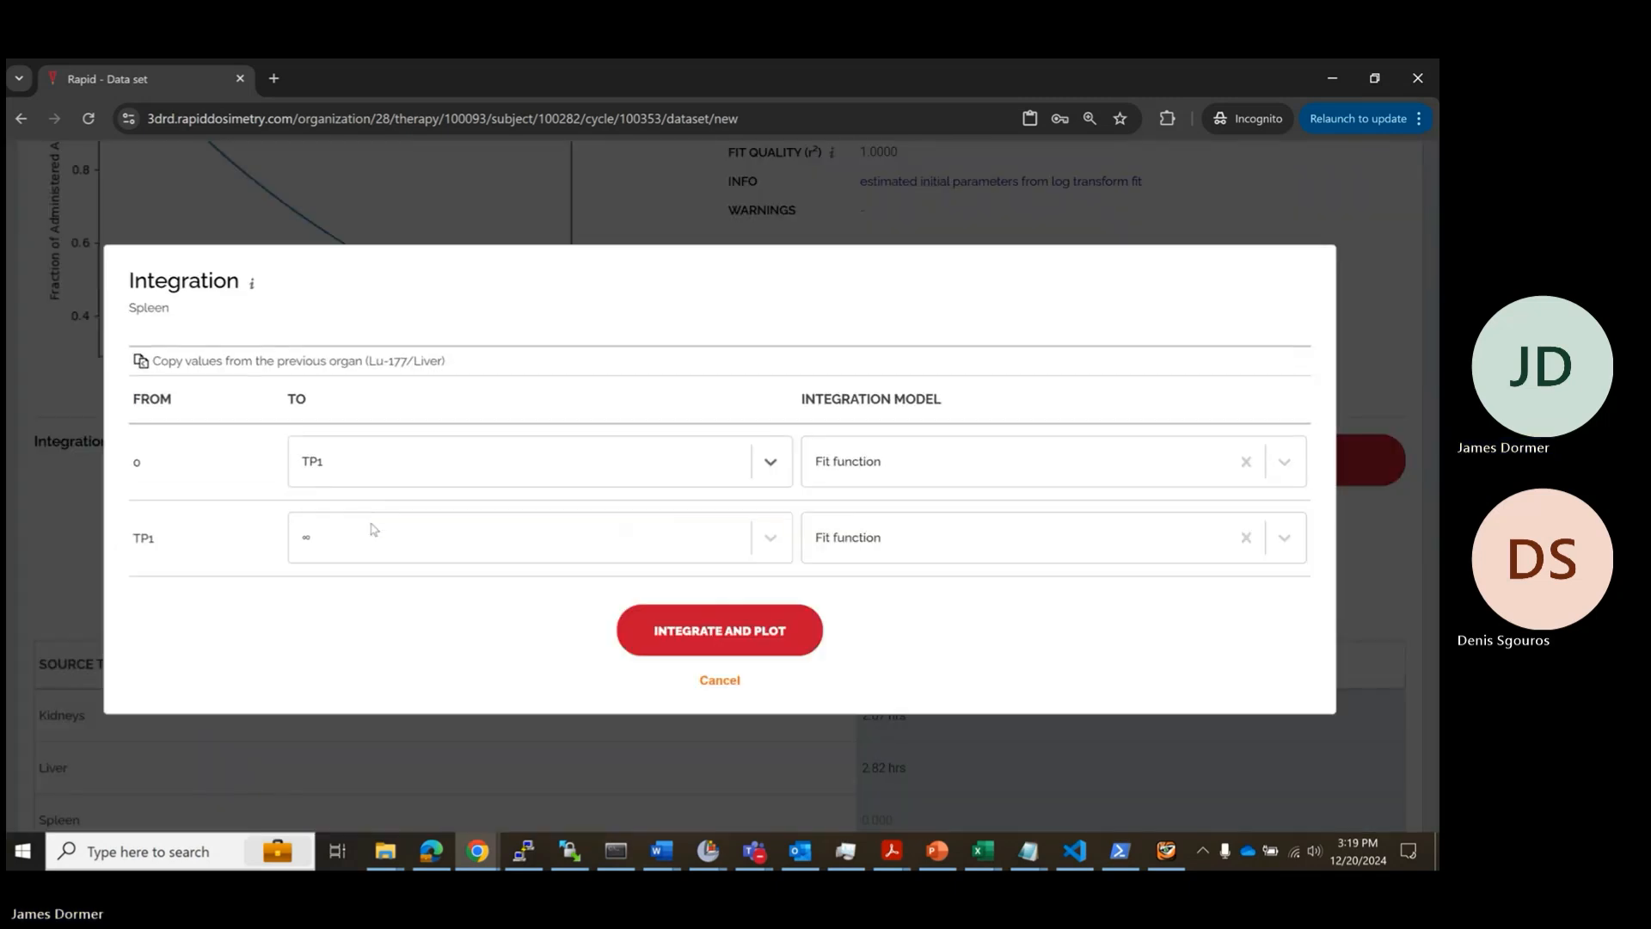
left_click(376, 540)
left_click(368, 589)
left_click(370, 611)
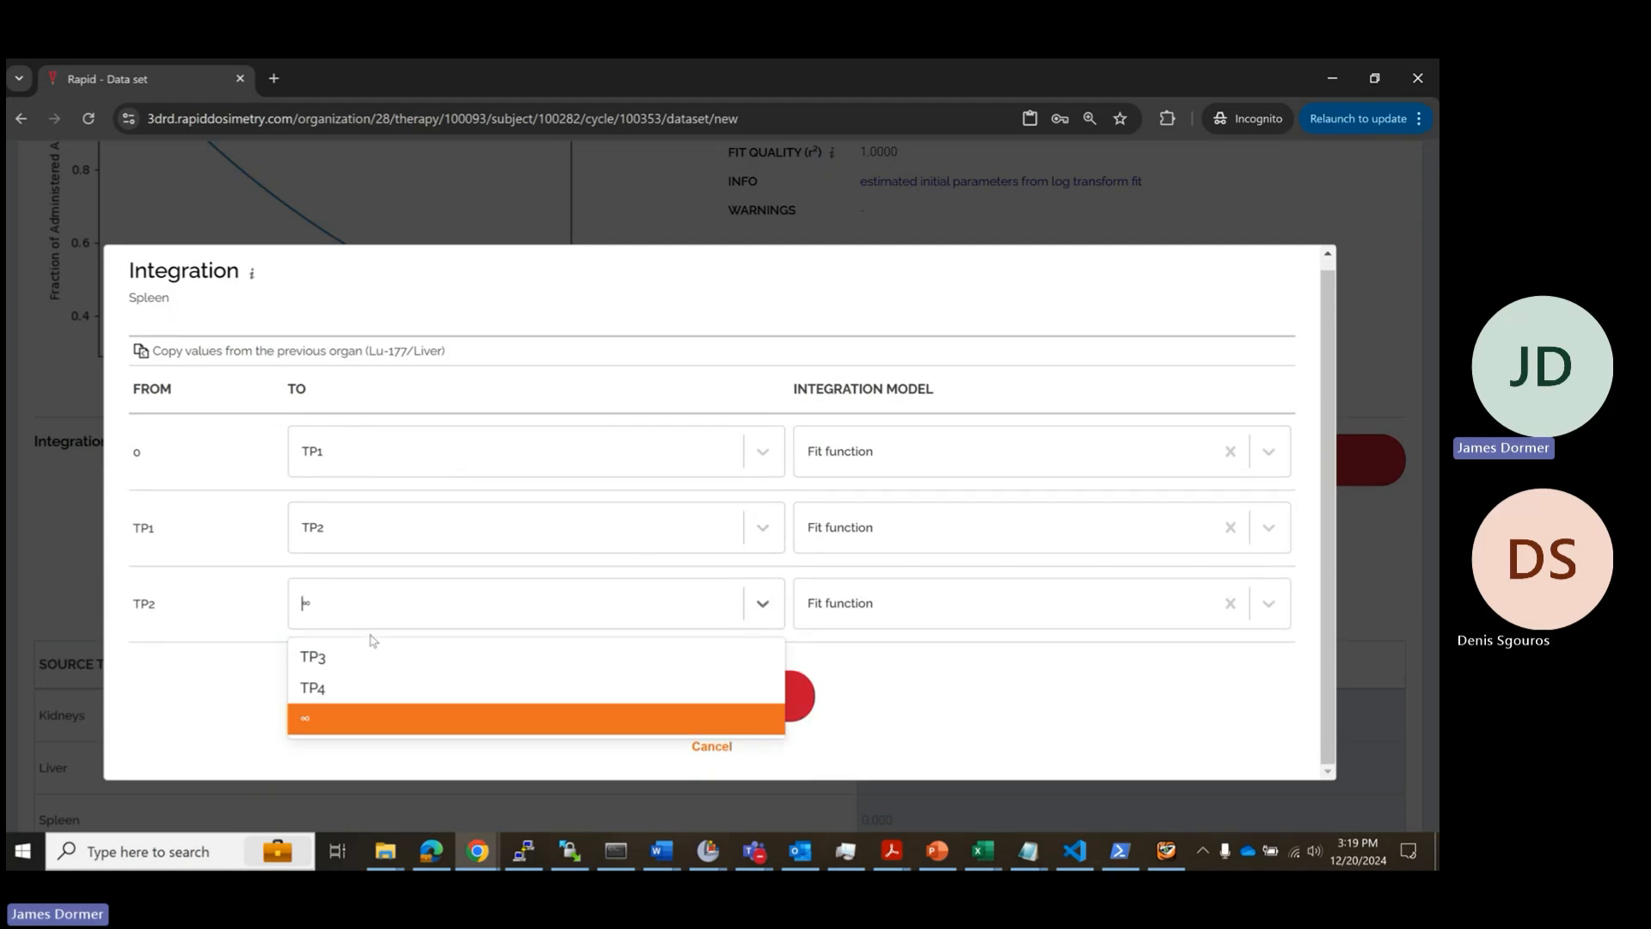
left_click(368, 652)
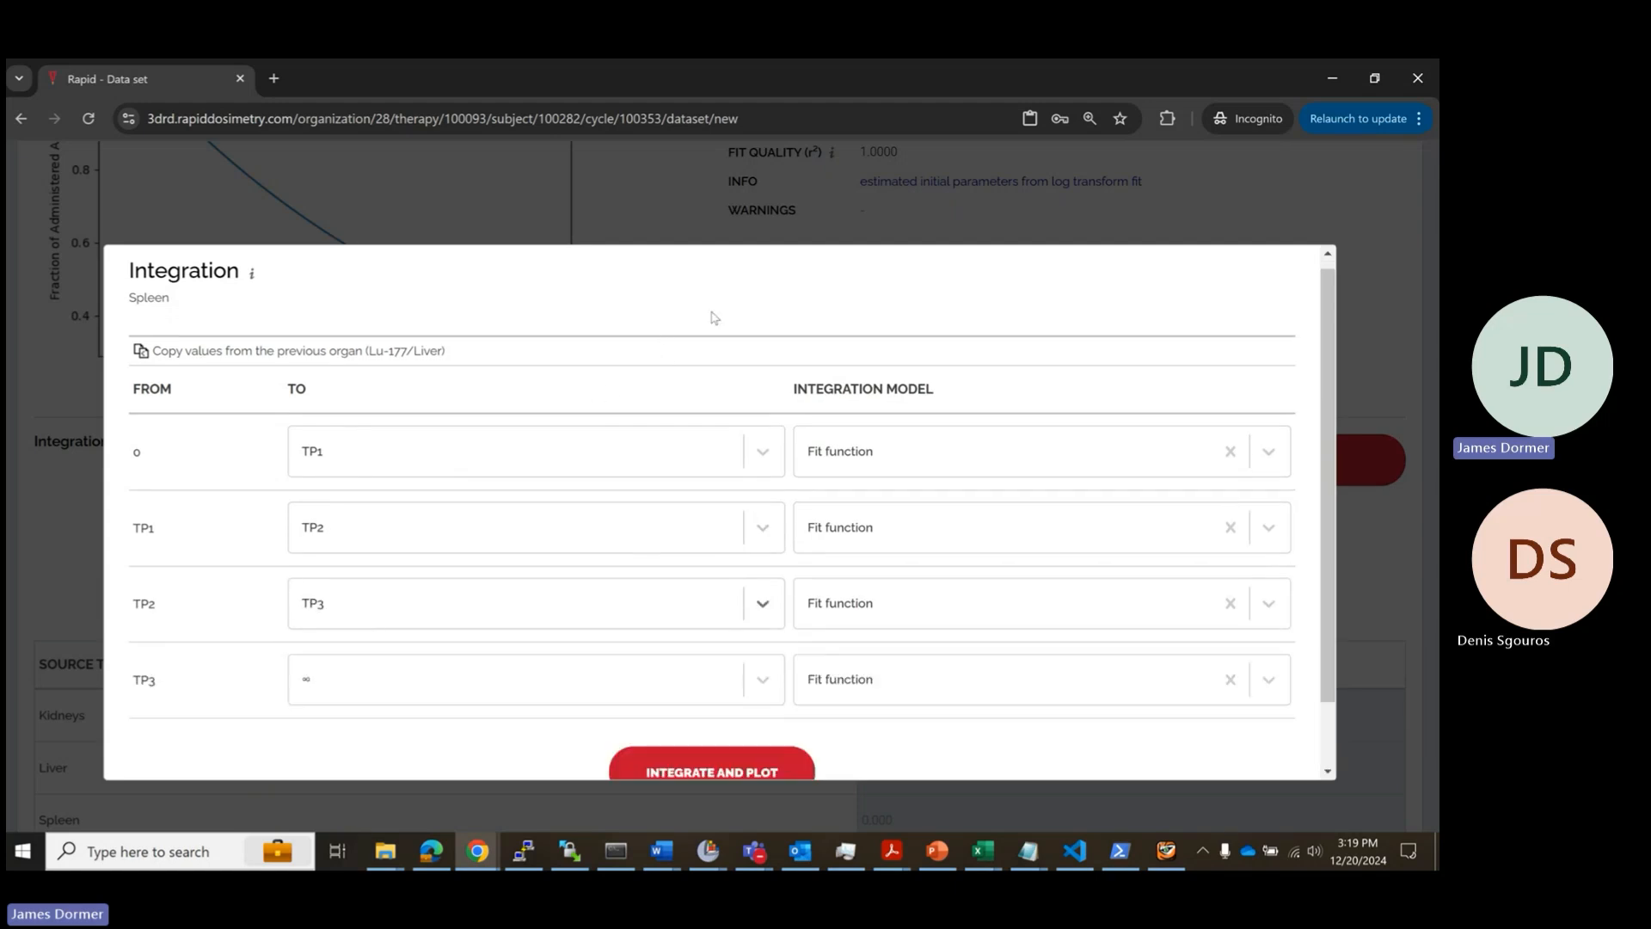
Step: Set the integration model to Trapezoidal for the spleen's intervals 0 to TP1, TP1 to TP2 and TP2 to TP3
scroll(870, 329, "down", 1)
left_click(918, 371)
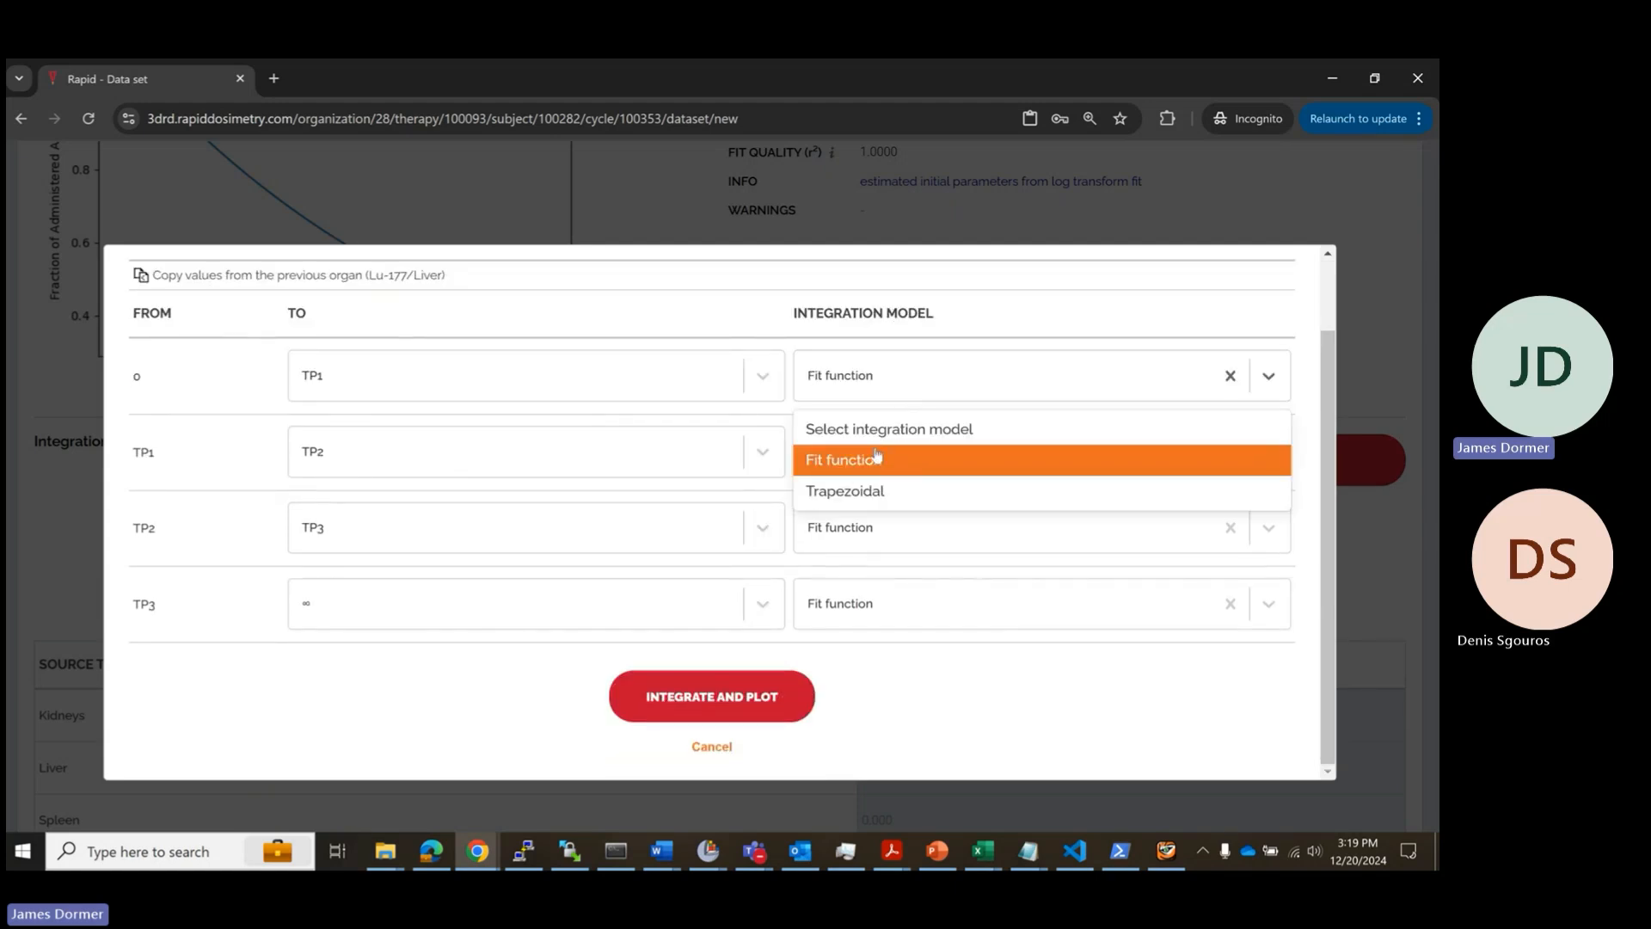
left_click(884, 492)
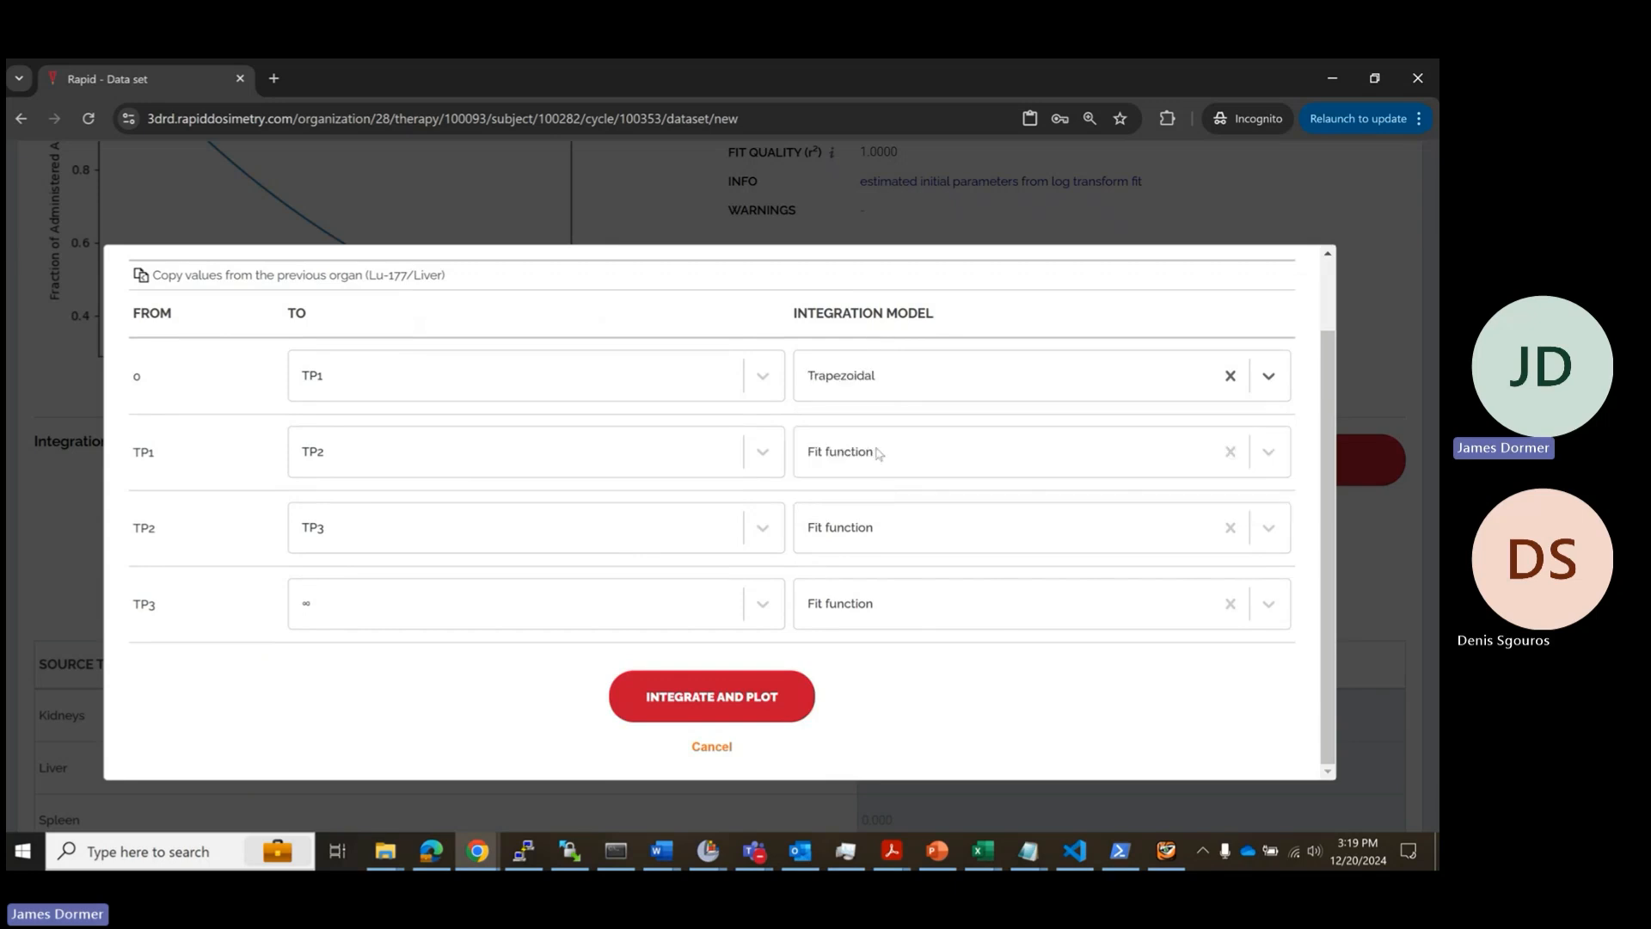
left_click(878, 452)
left_click(851, 567)
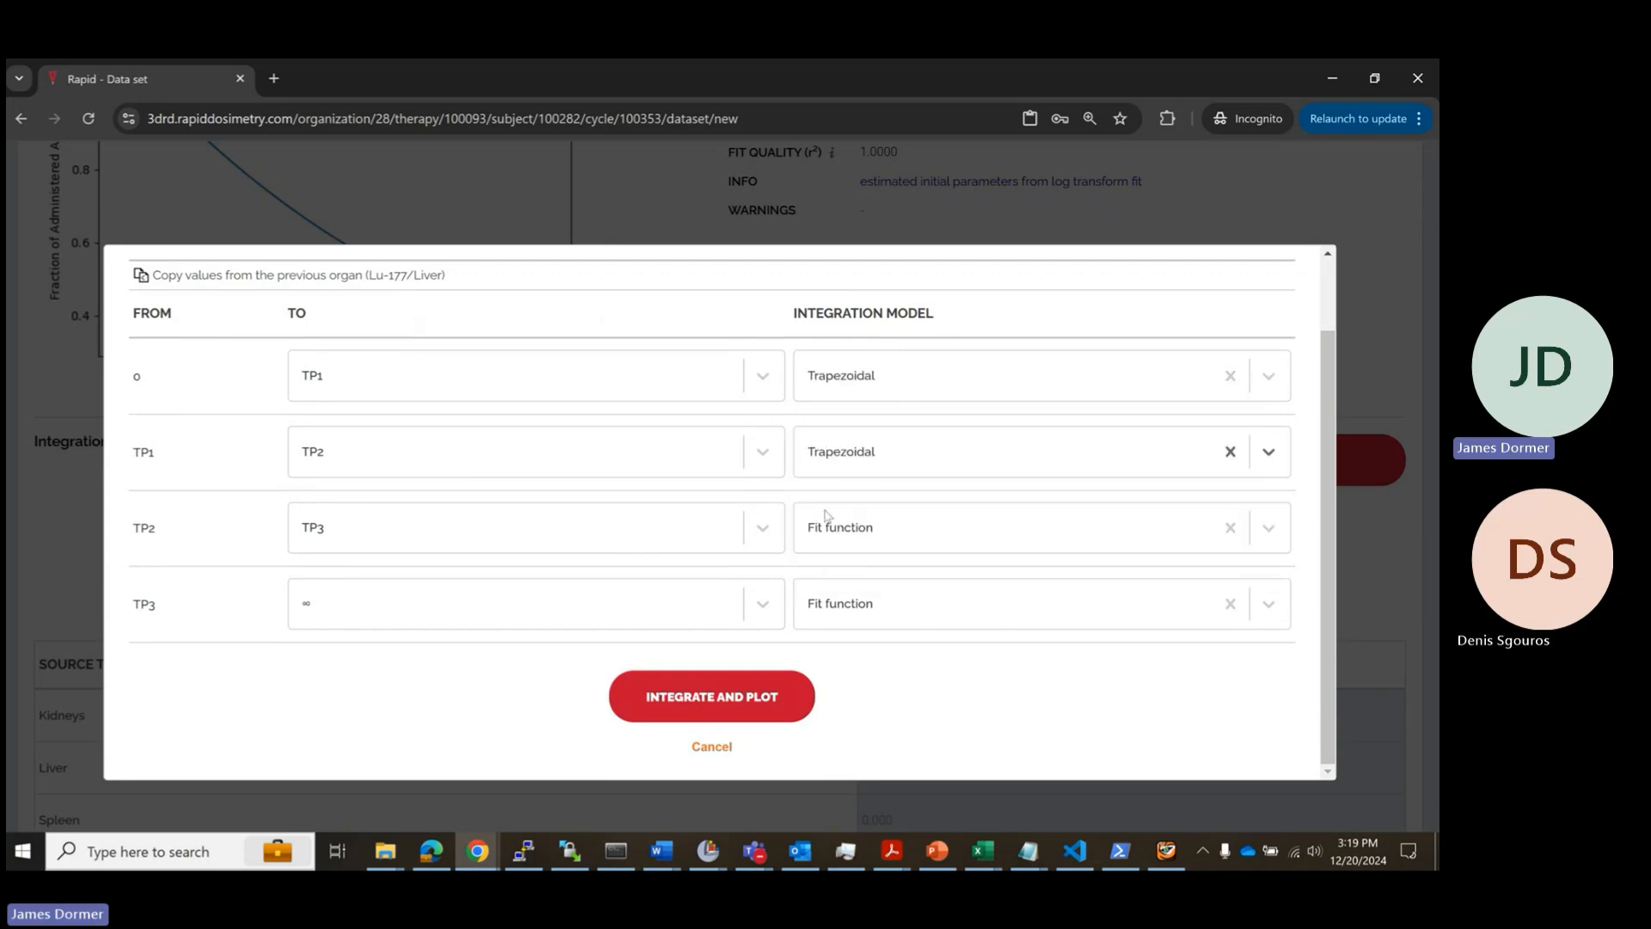
left_click(895, 533)
left_click(850, 638)
Step: Integrate and plot the spleen's time-activity curve and apply the integration
left_click(720, 695)
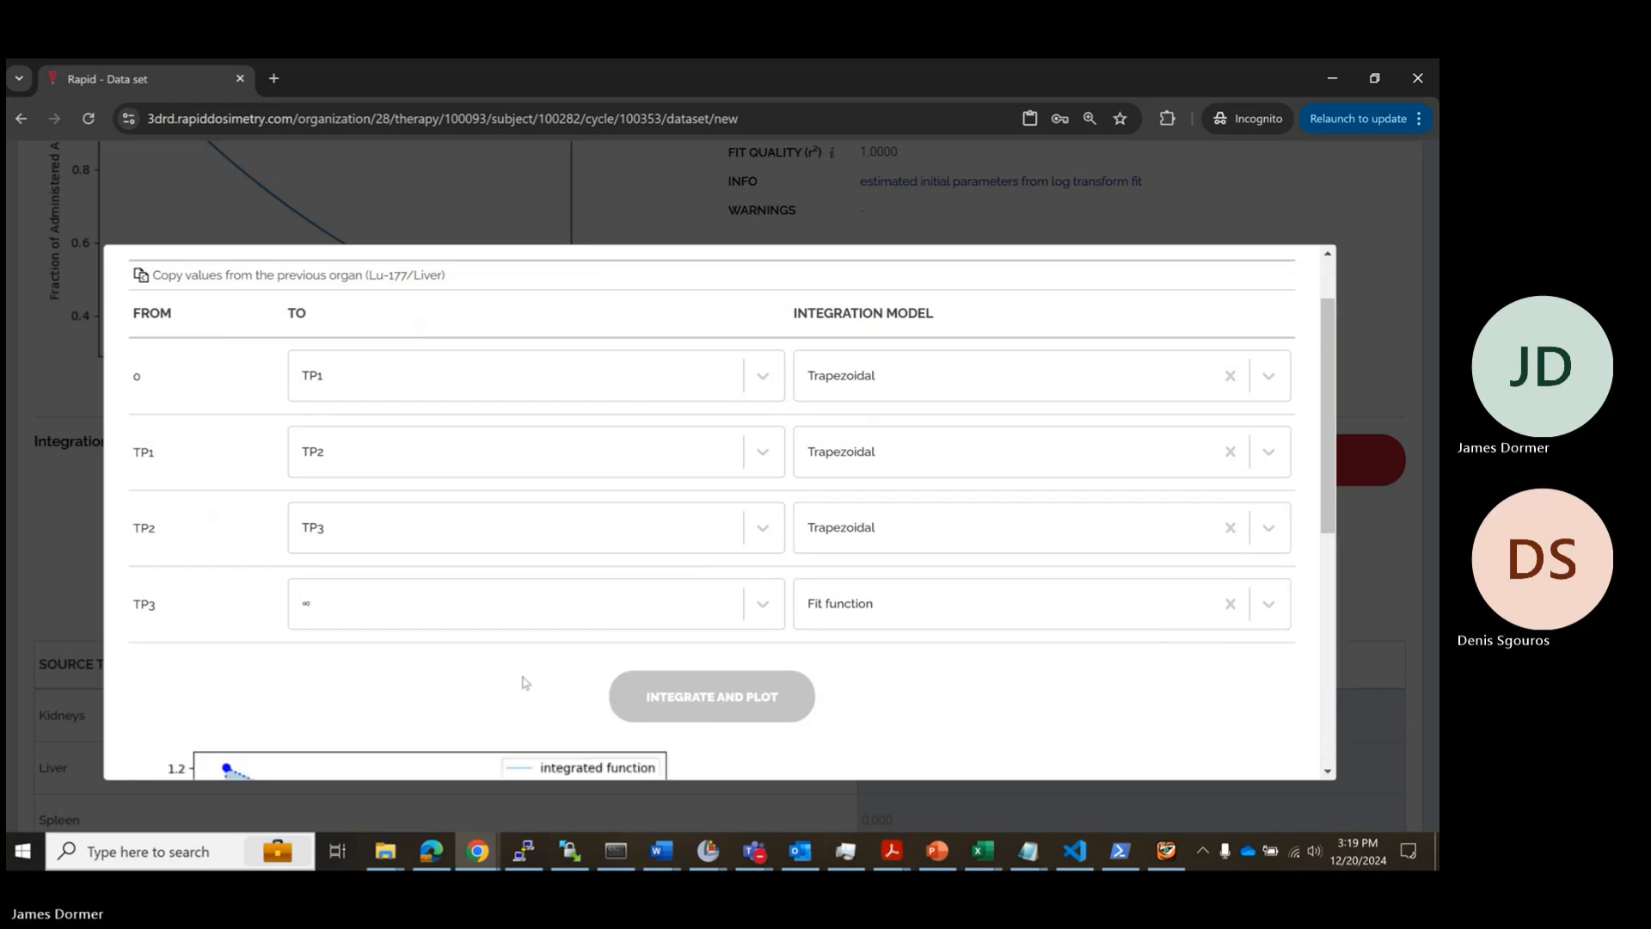
scroll(525, 680, "down", 5)
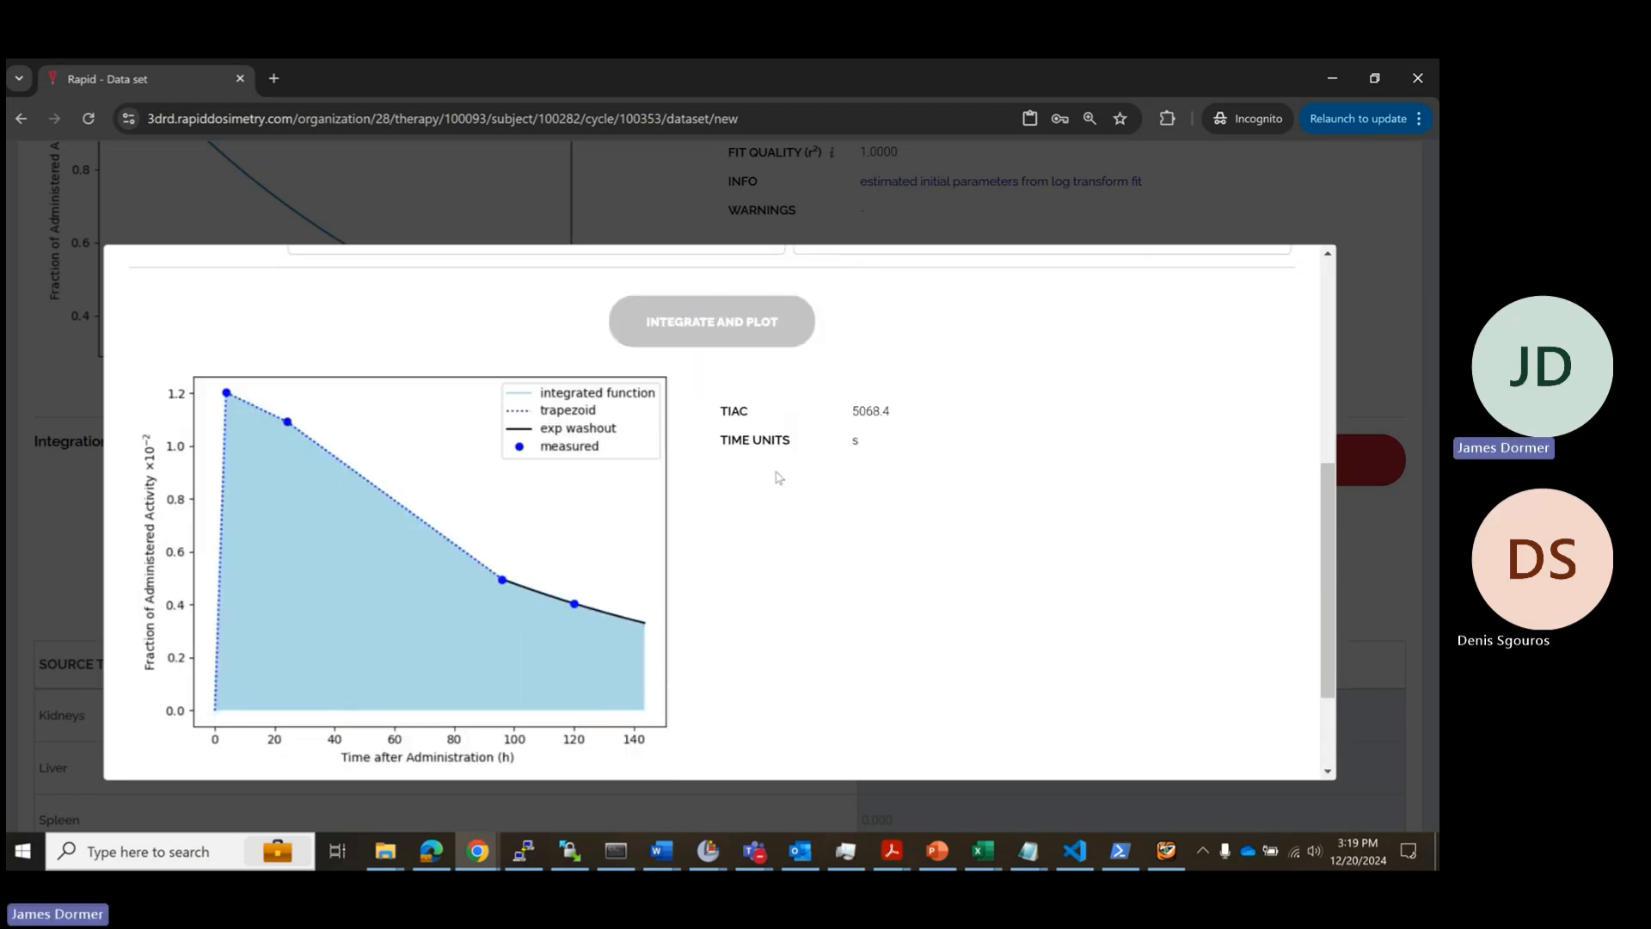
scroll(725, 645, "down", 2)
left_click(717, 696)
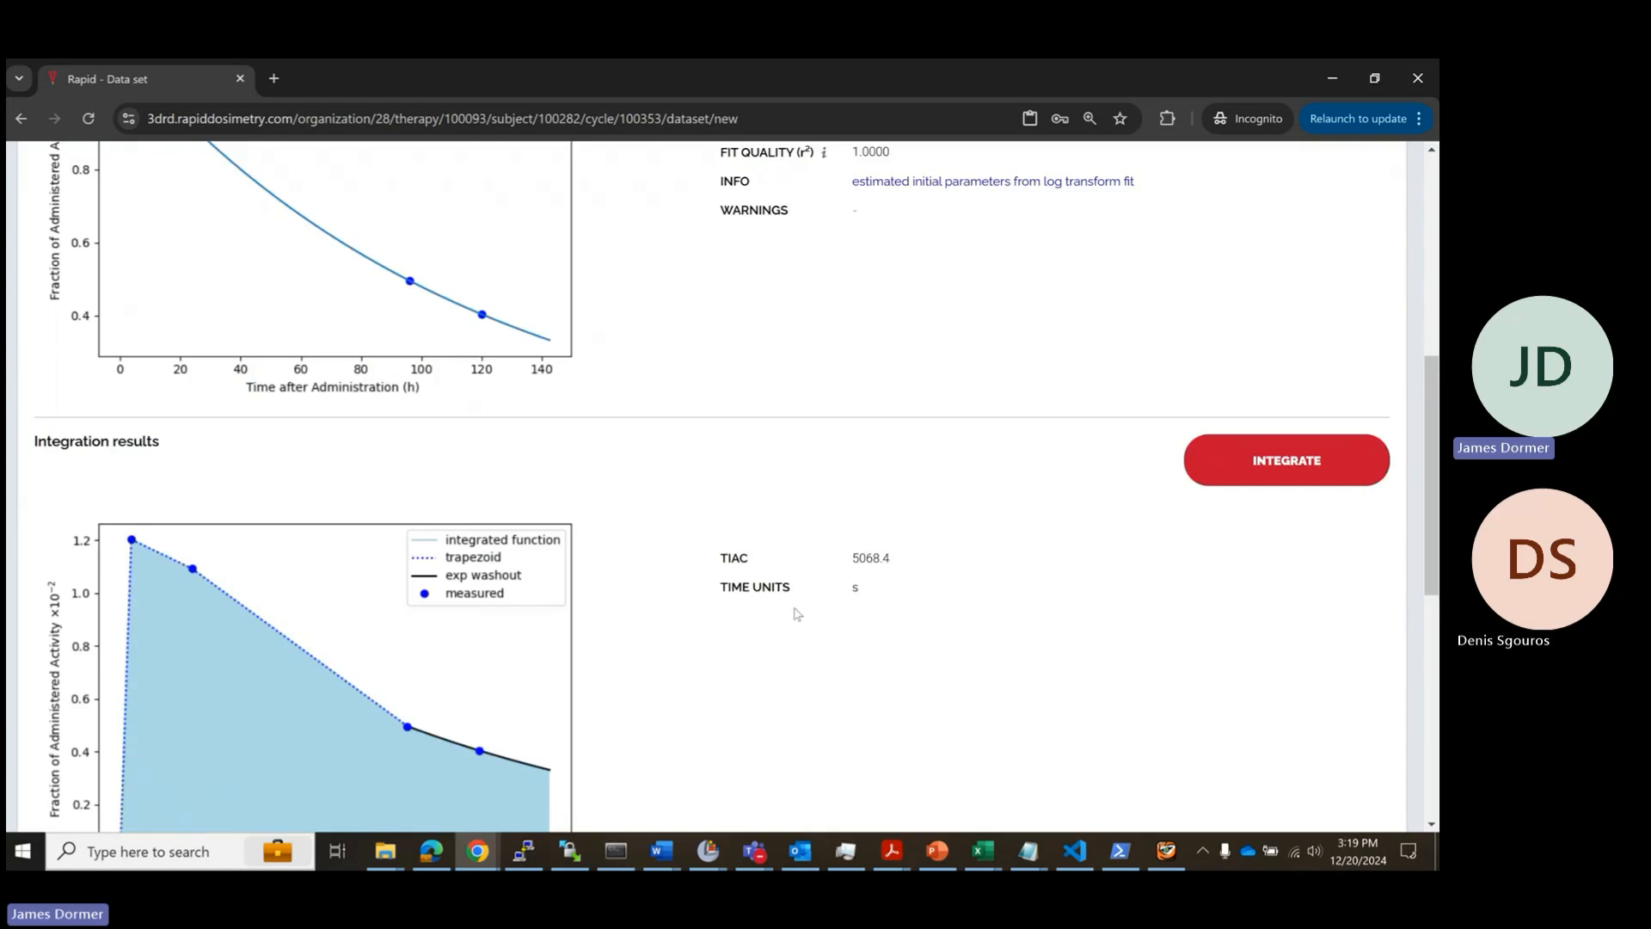
Step: Review the spleen's fit and integration plots and the TIAC table of the source tissues
scroll(804, 593, "down", 2)
scroll(808, 593, "up", 4)
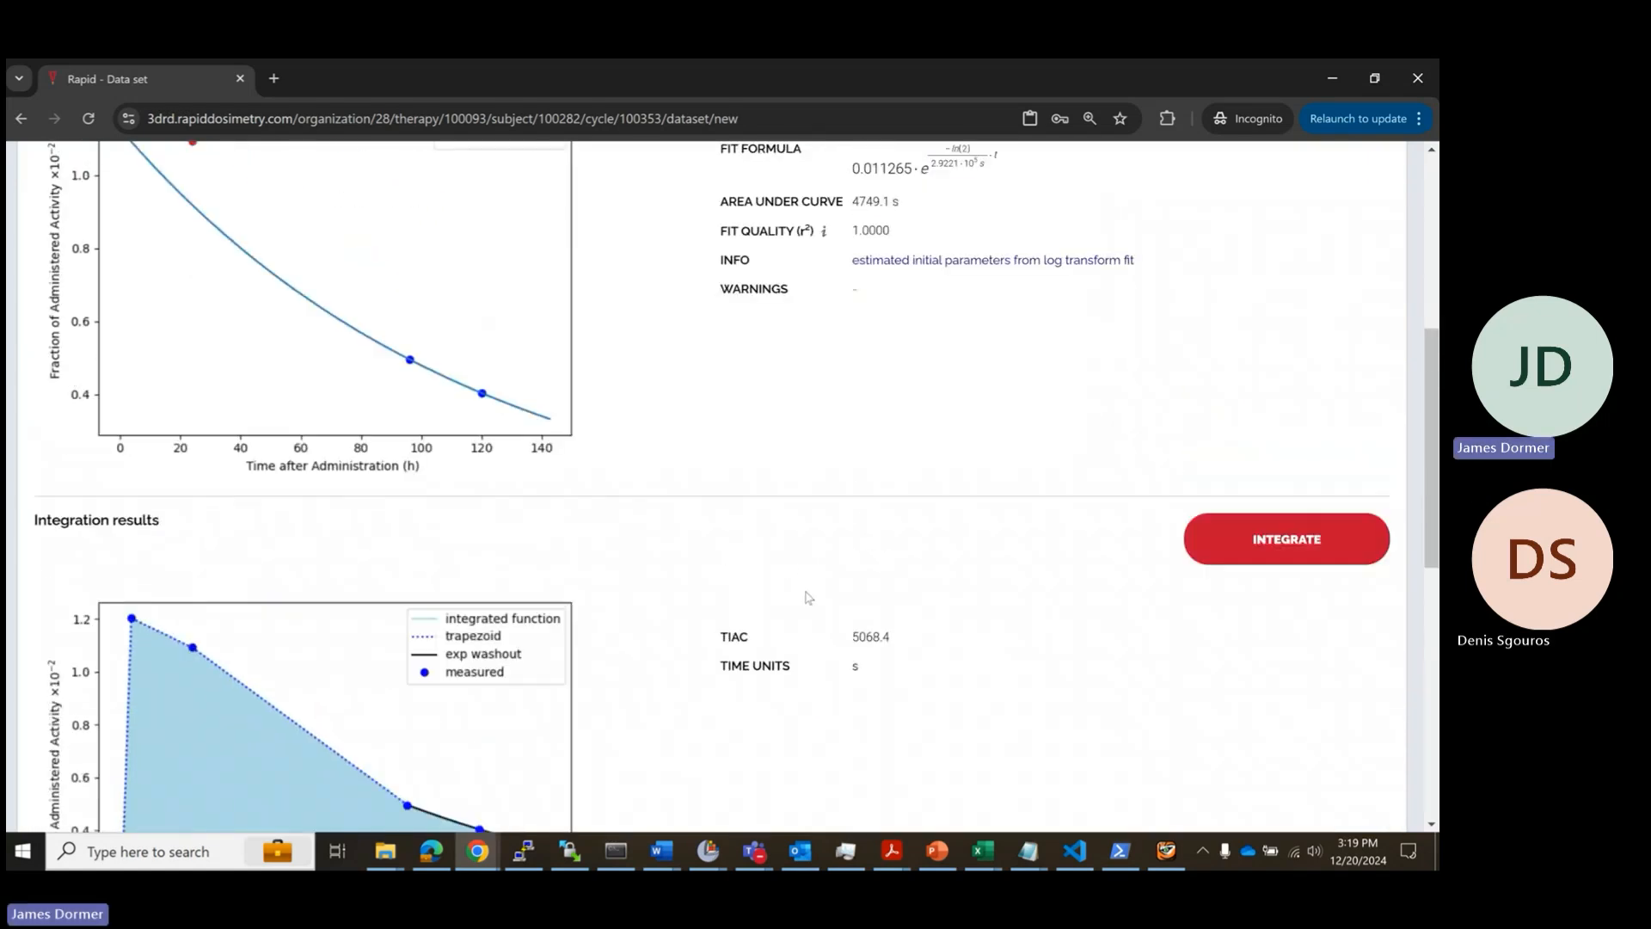
scroll(755, 485, "down", 3)
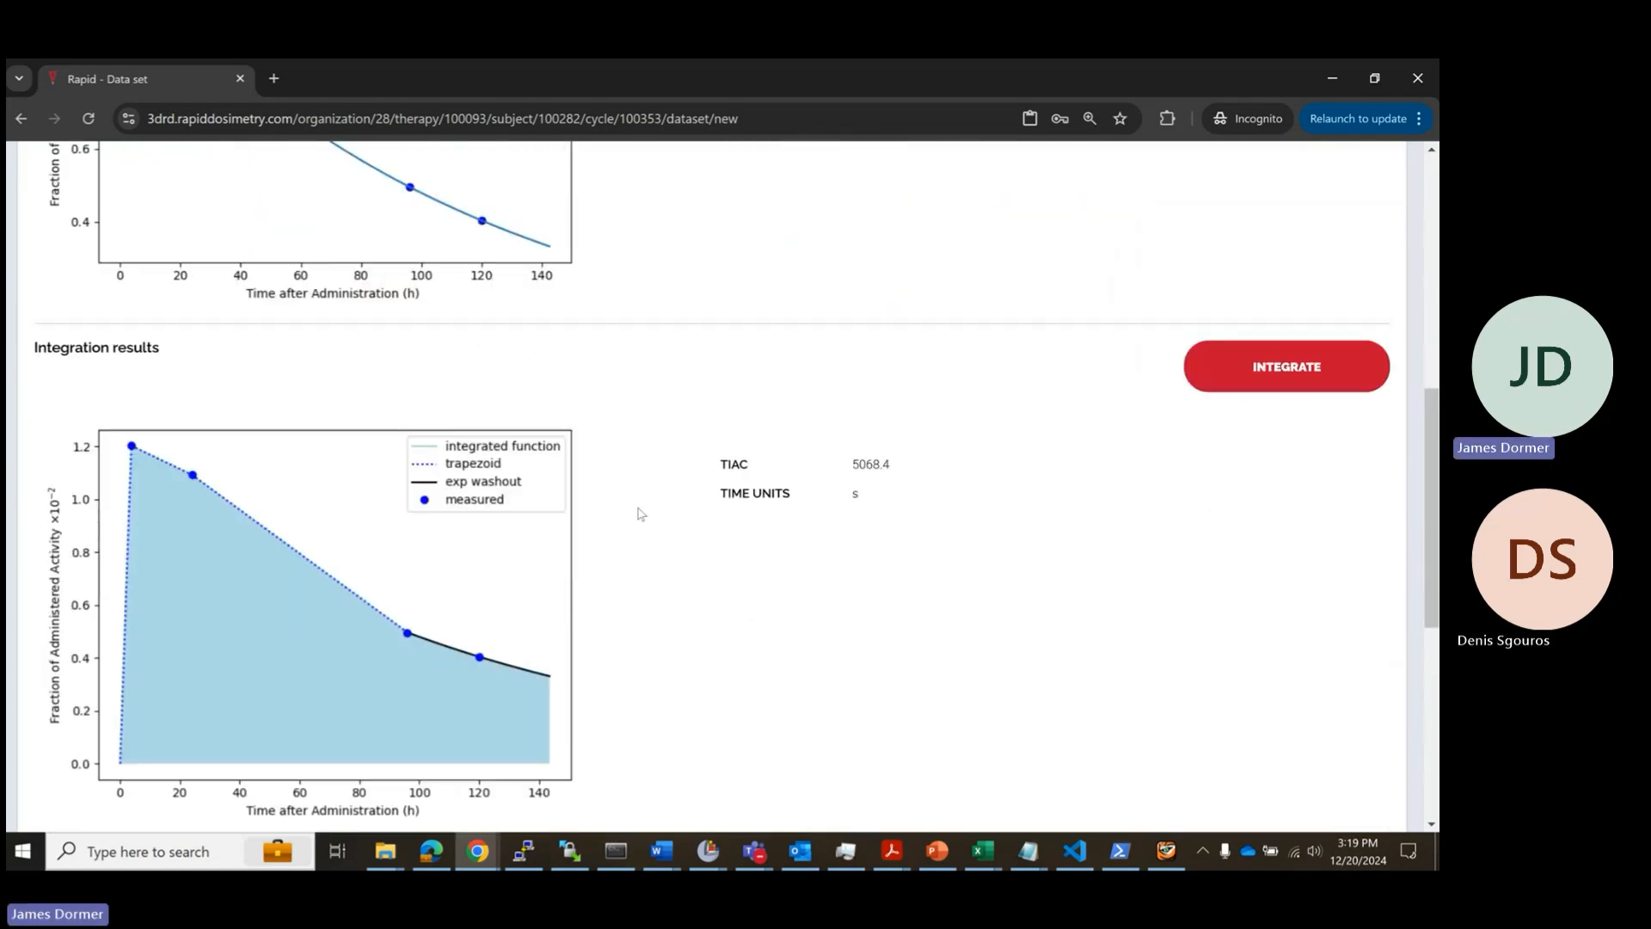
mouse_move(590, 670)
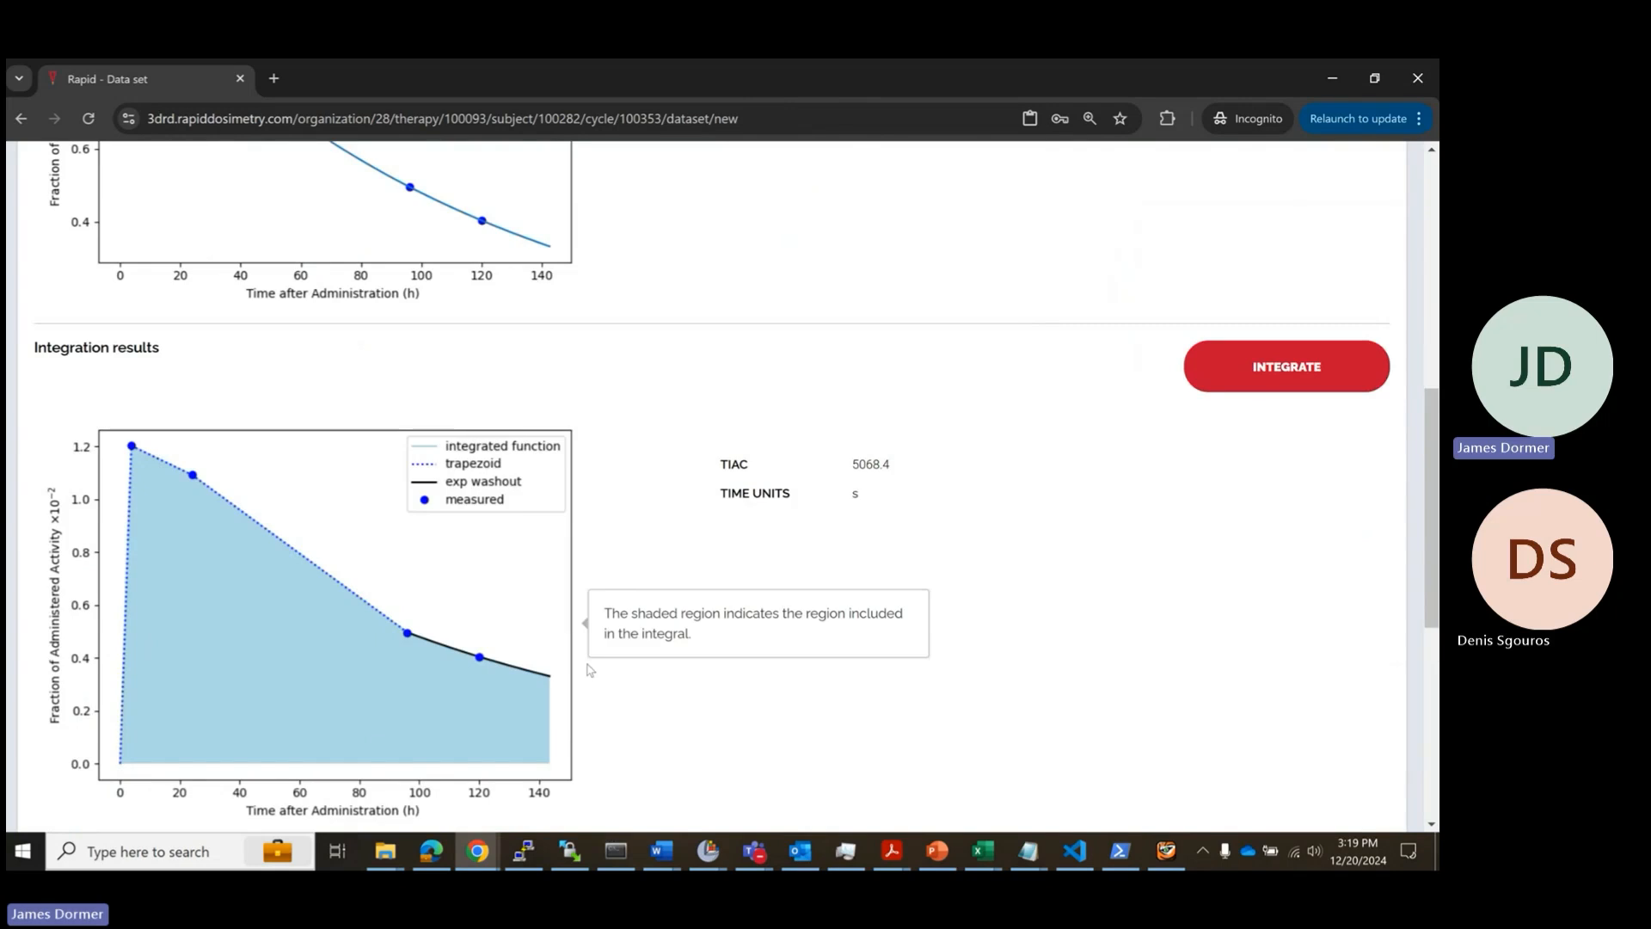
scroll(889, 544, "down", 5)
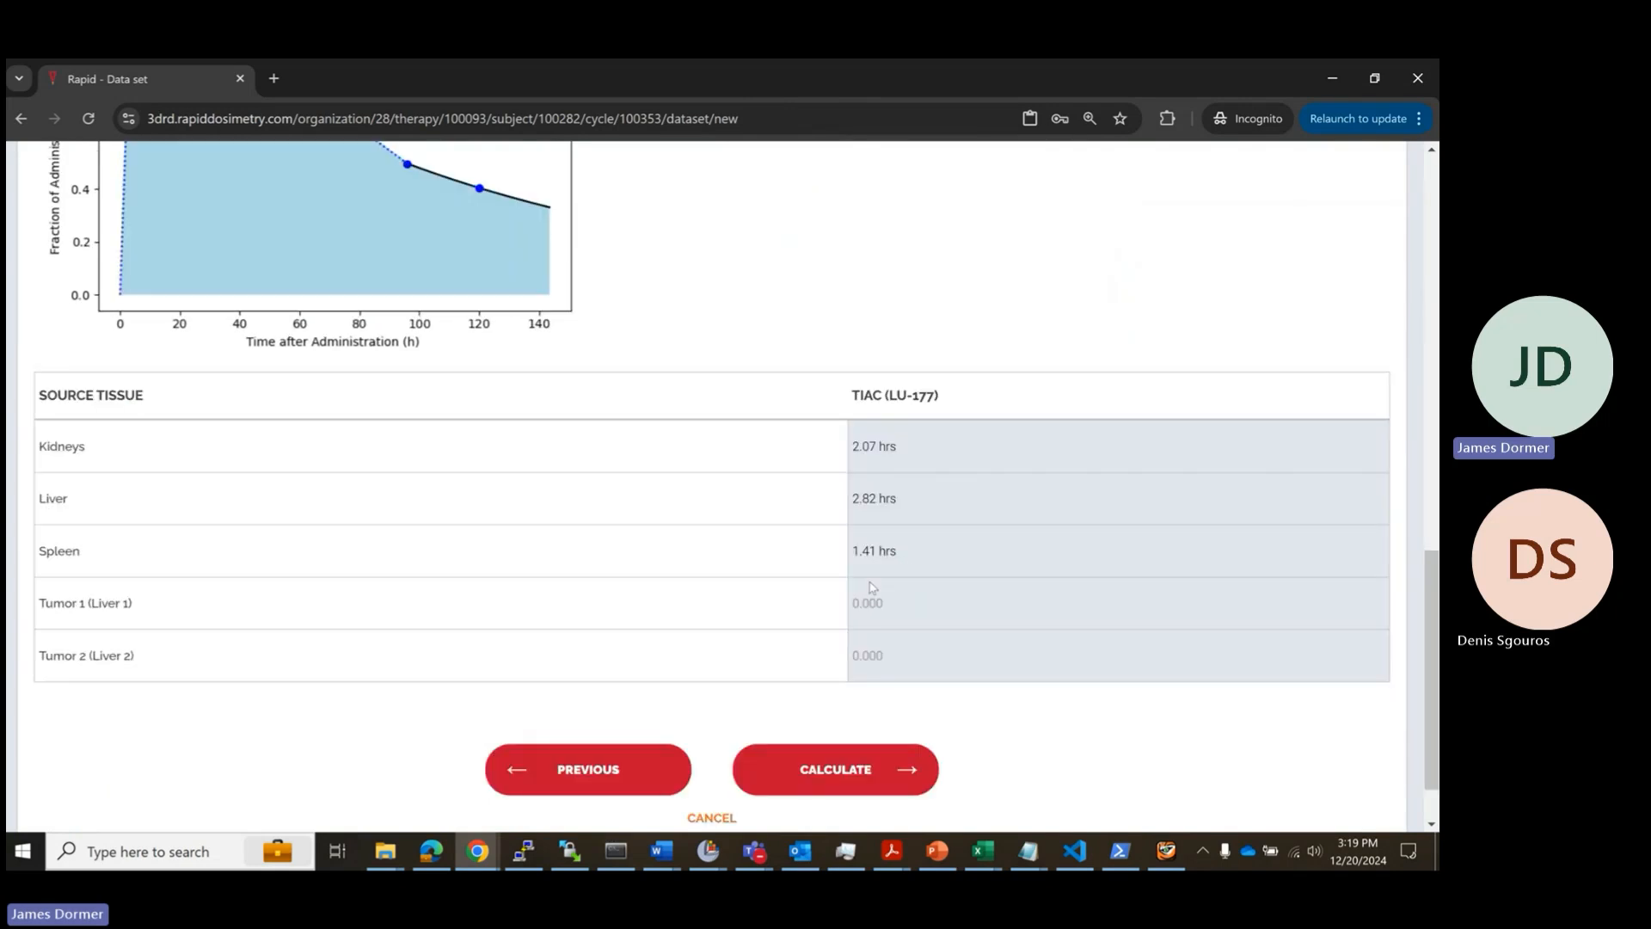
scroll(864, 572, "up", 10)
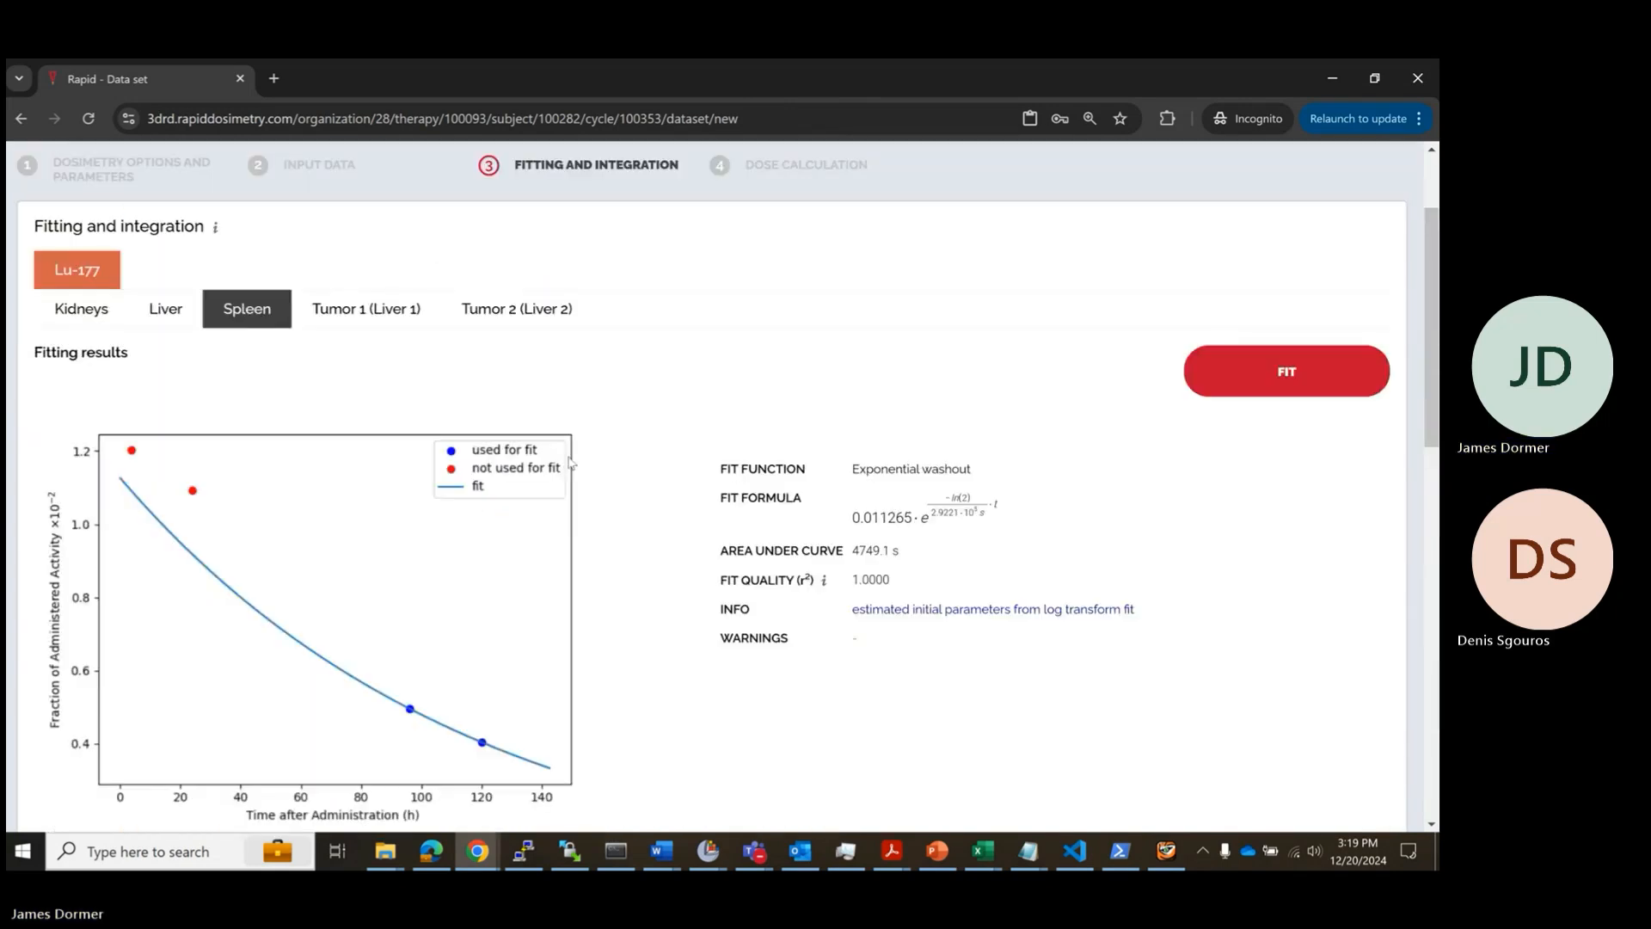
Step: Open the fitting settings of Tumor 1 (Liver 1) and plot an Exponential uptake and washout fit through all four timepoints
scroll(570, 464, "up", 1)
left_click(409, 359)
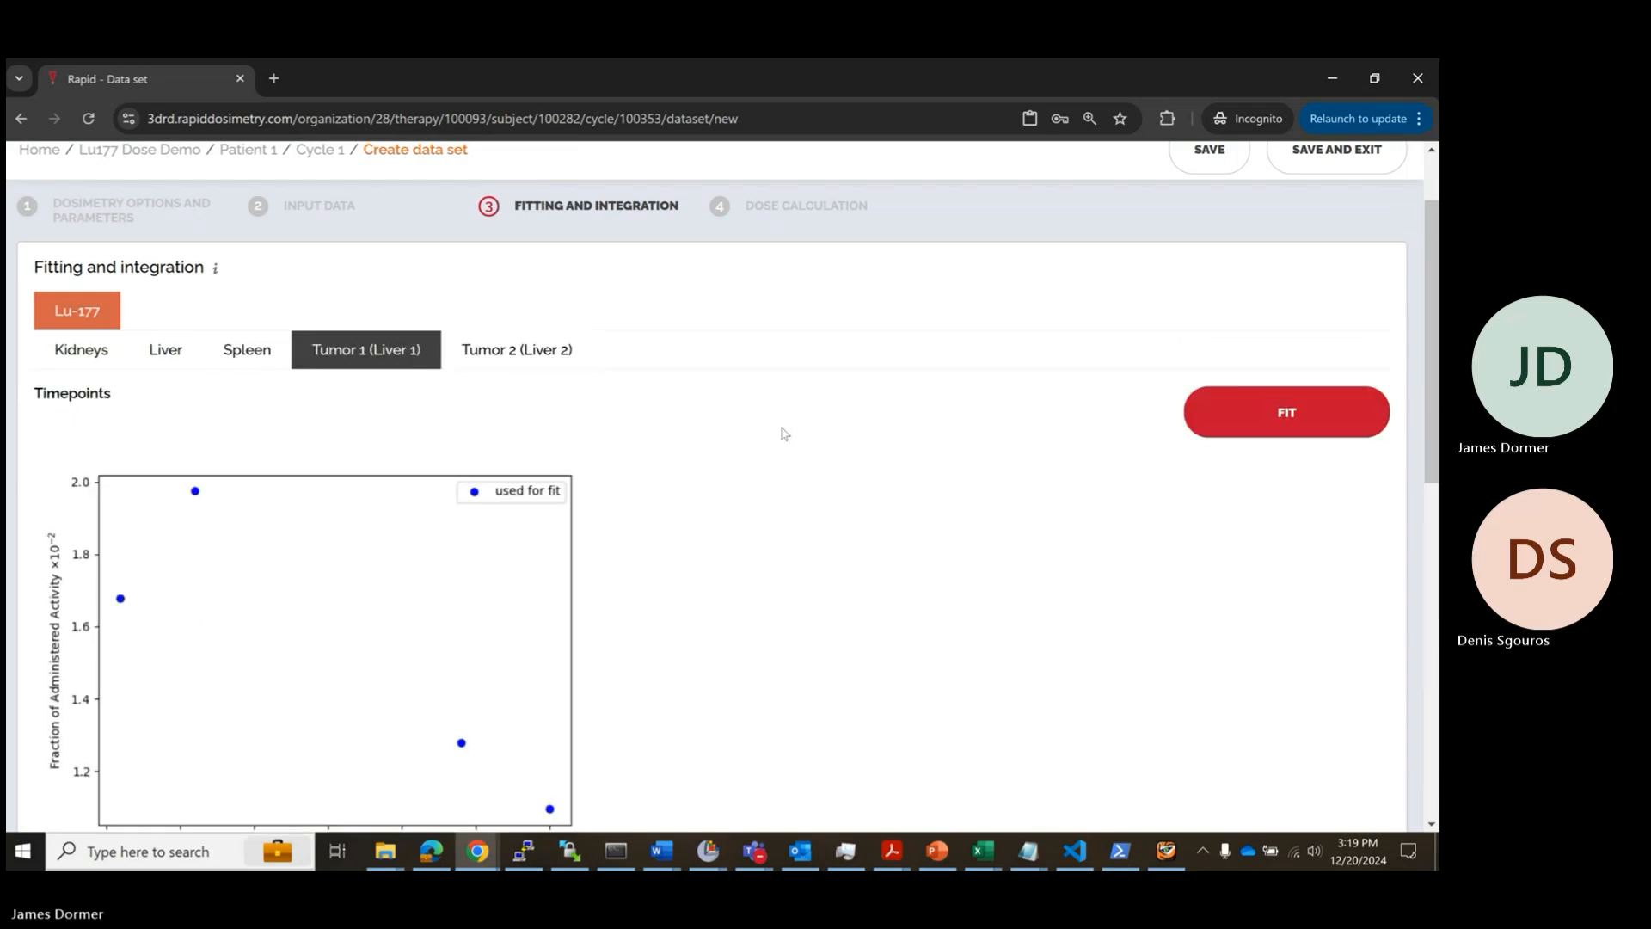
left_click(1240, 407)
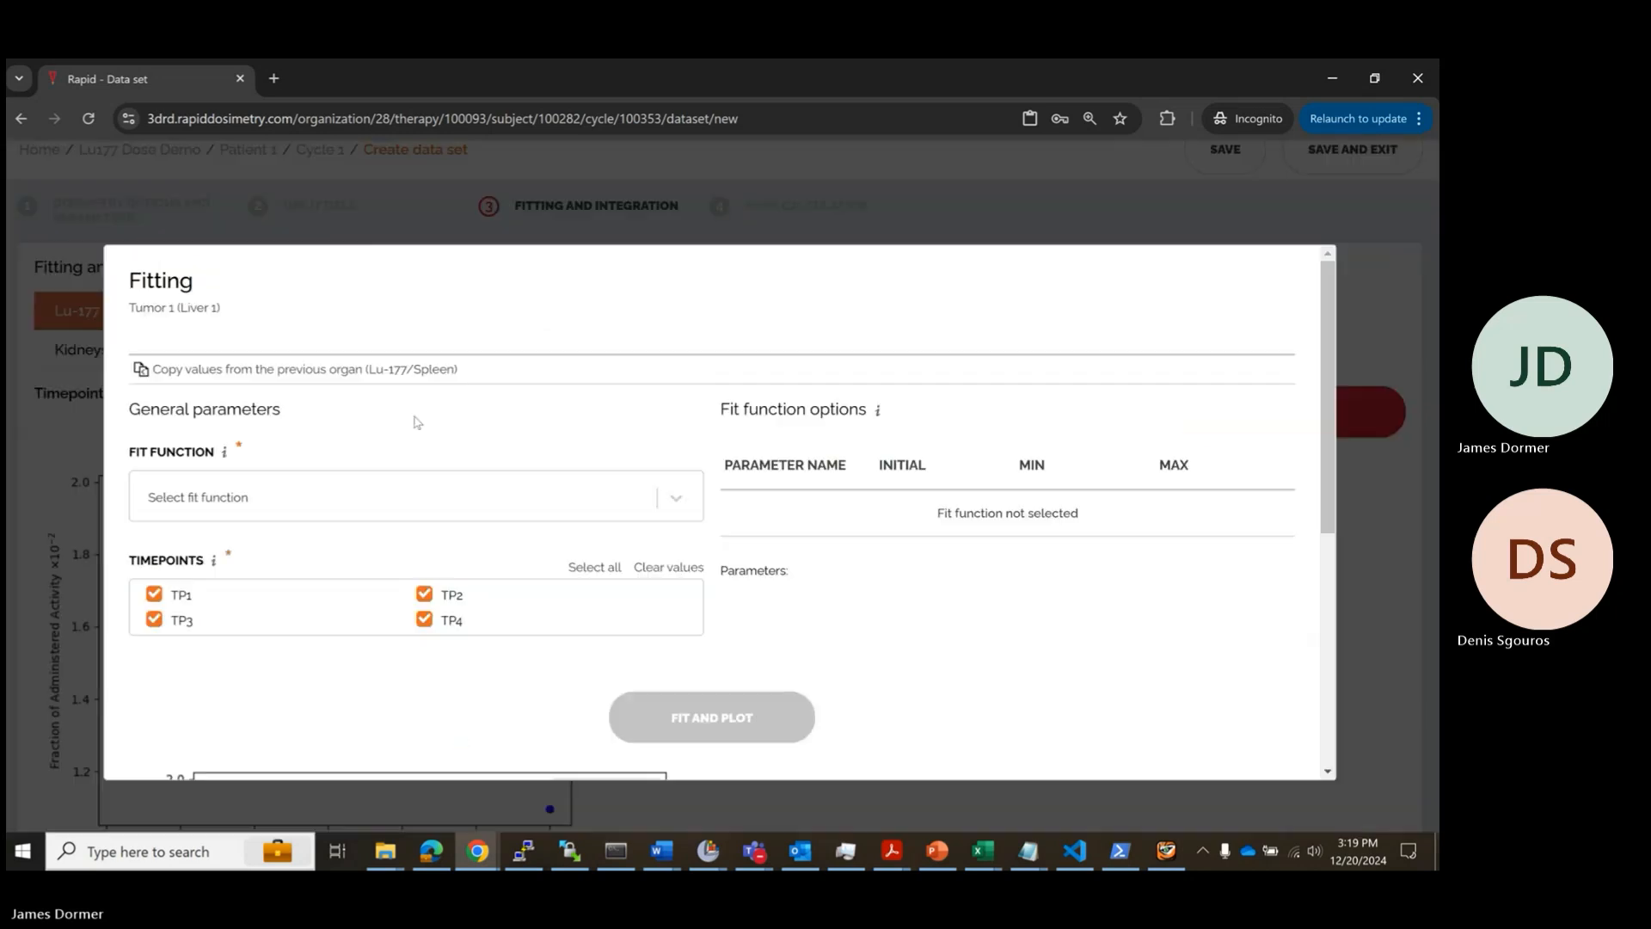
scroll(290, 426, "down", 1)
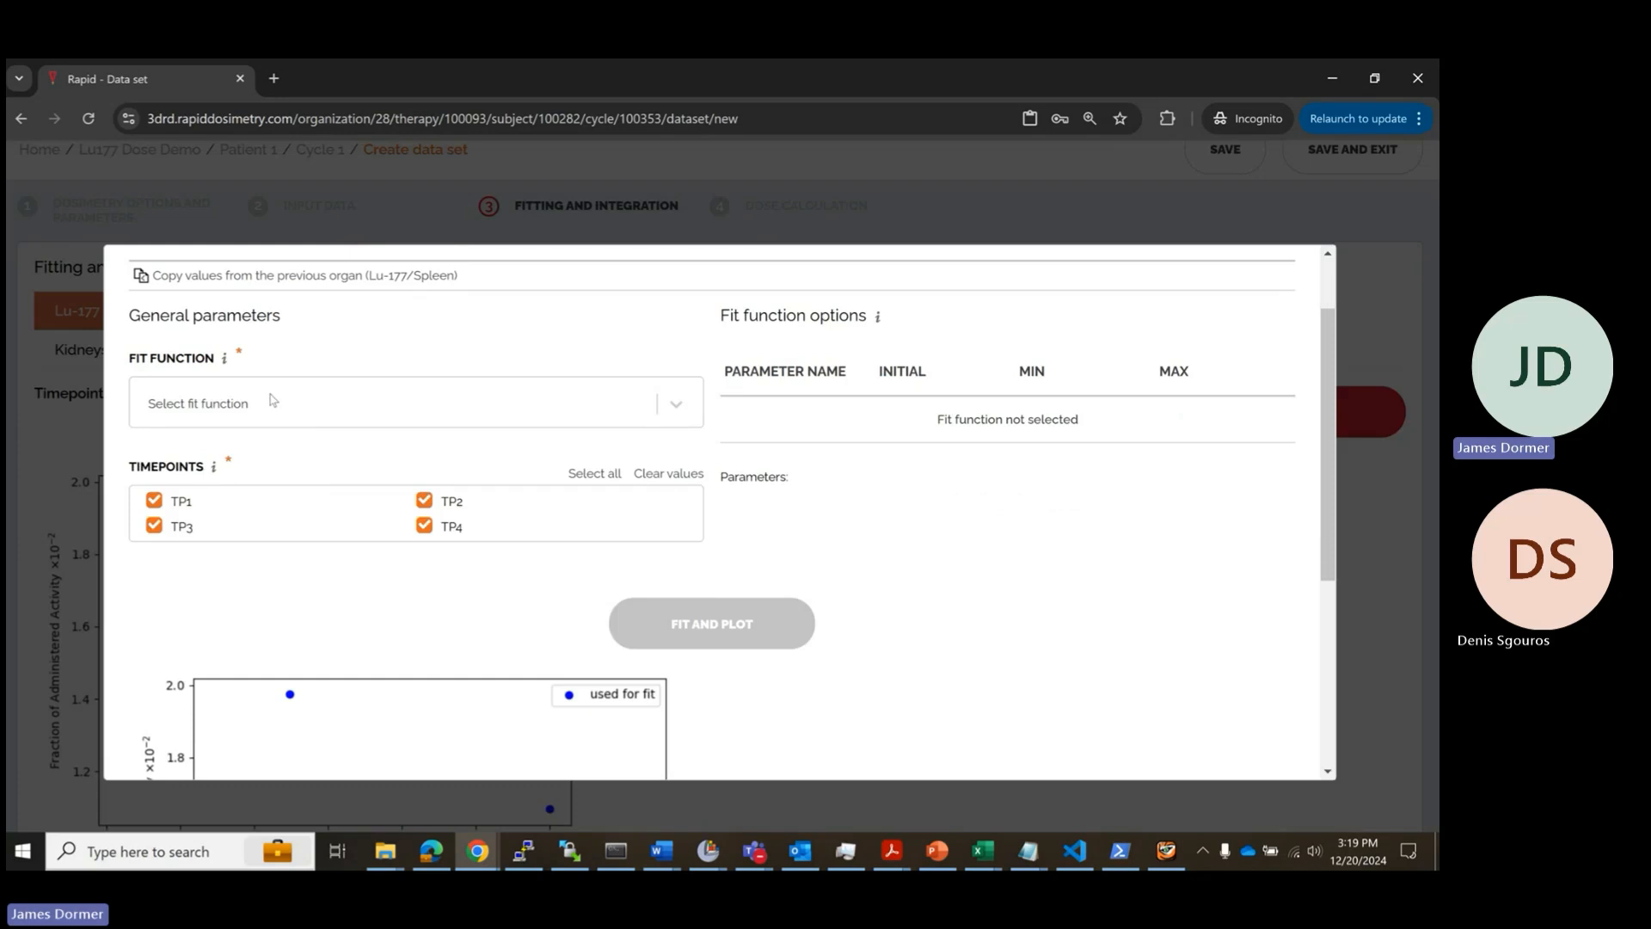
left_click(271, 401)
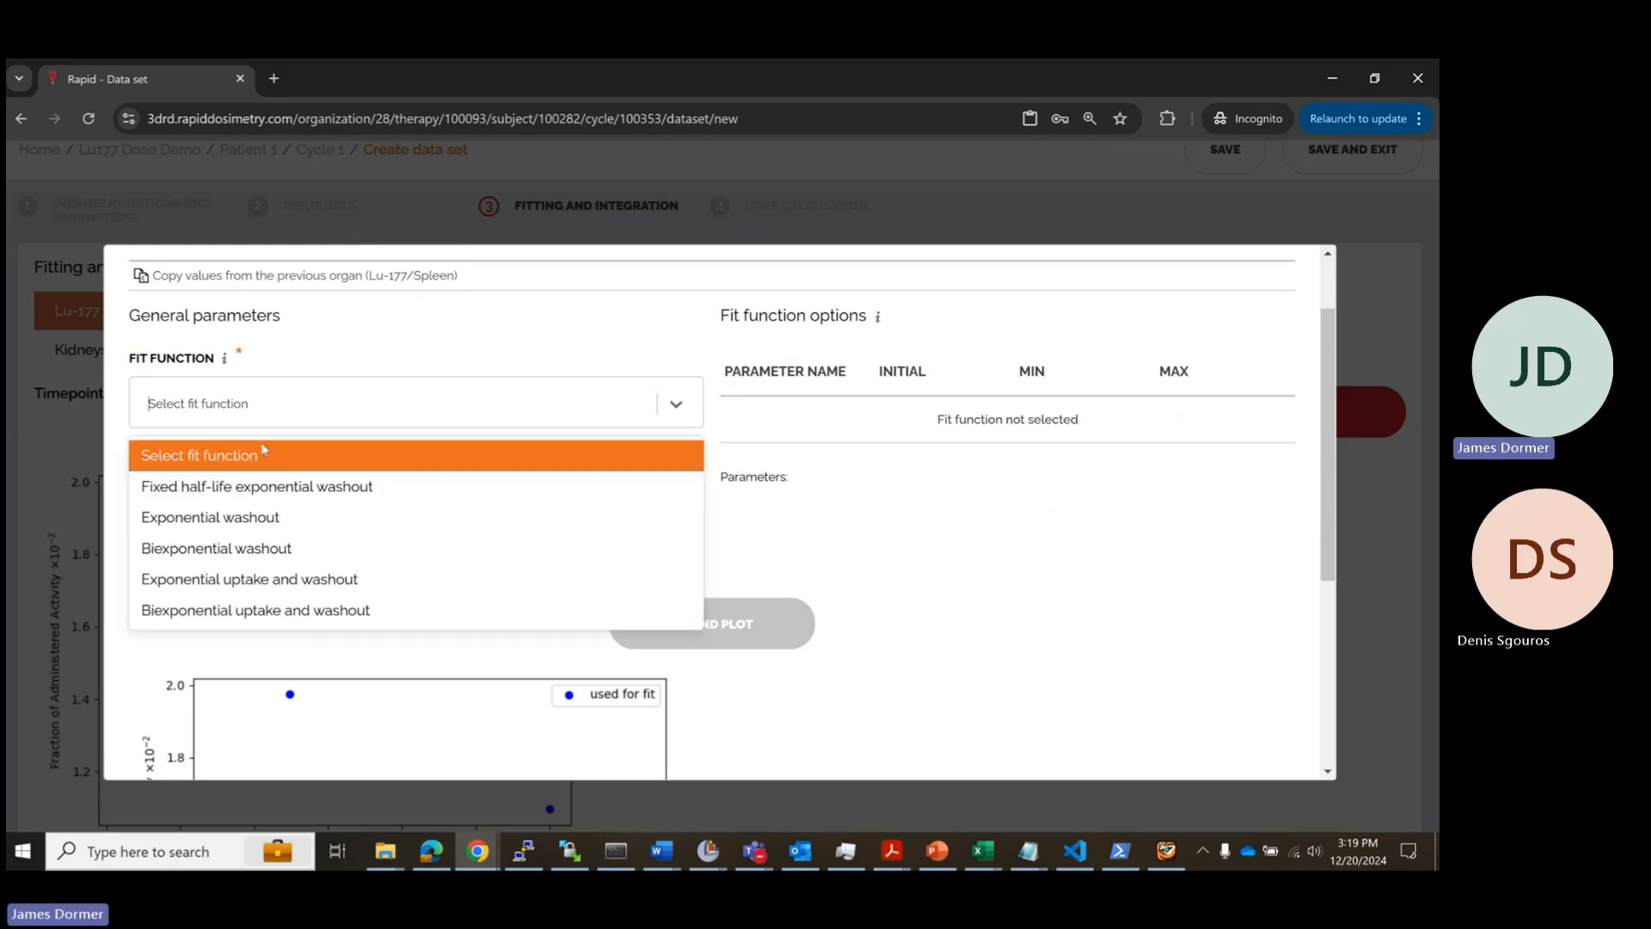
left_click(246, 581)
scroll(413, 574, "down", 2)
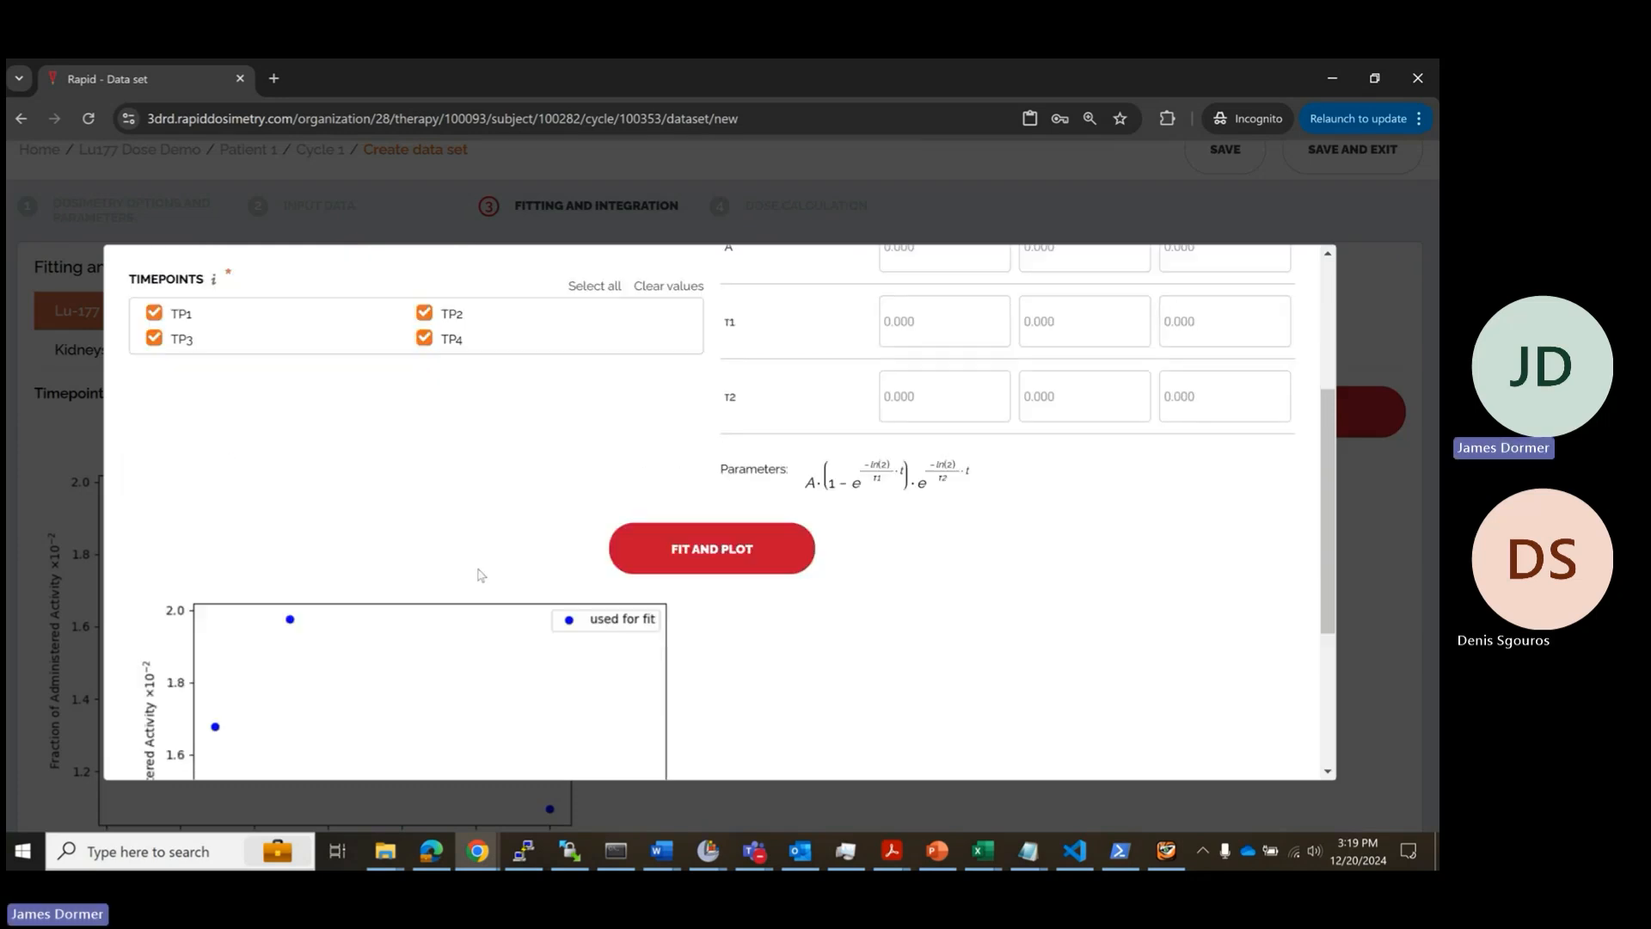
left_click(686, 551)
scroll(551, 474, "down", 3)
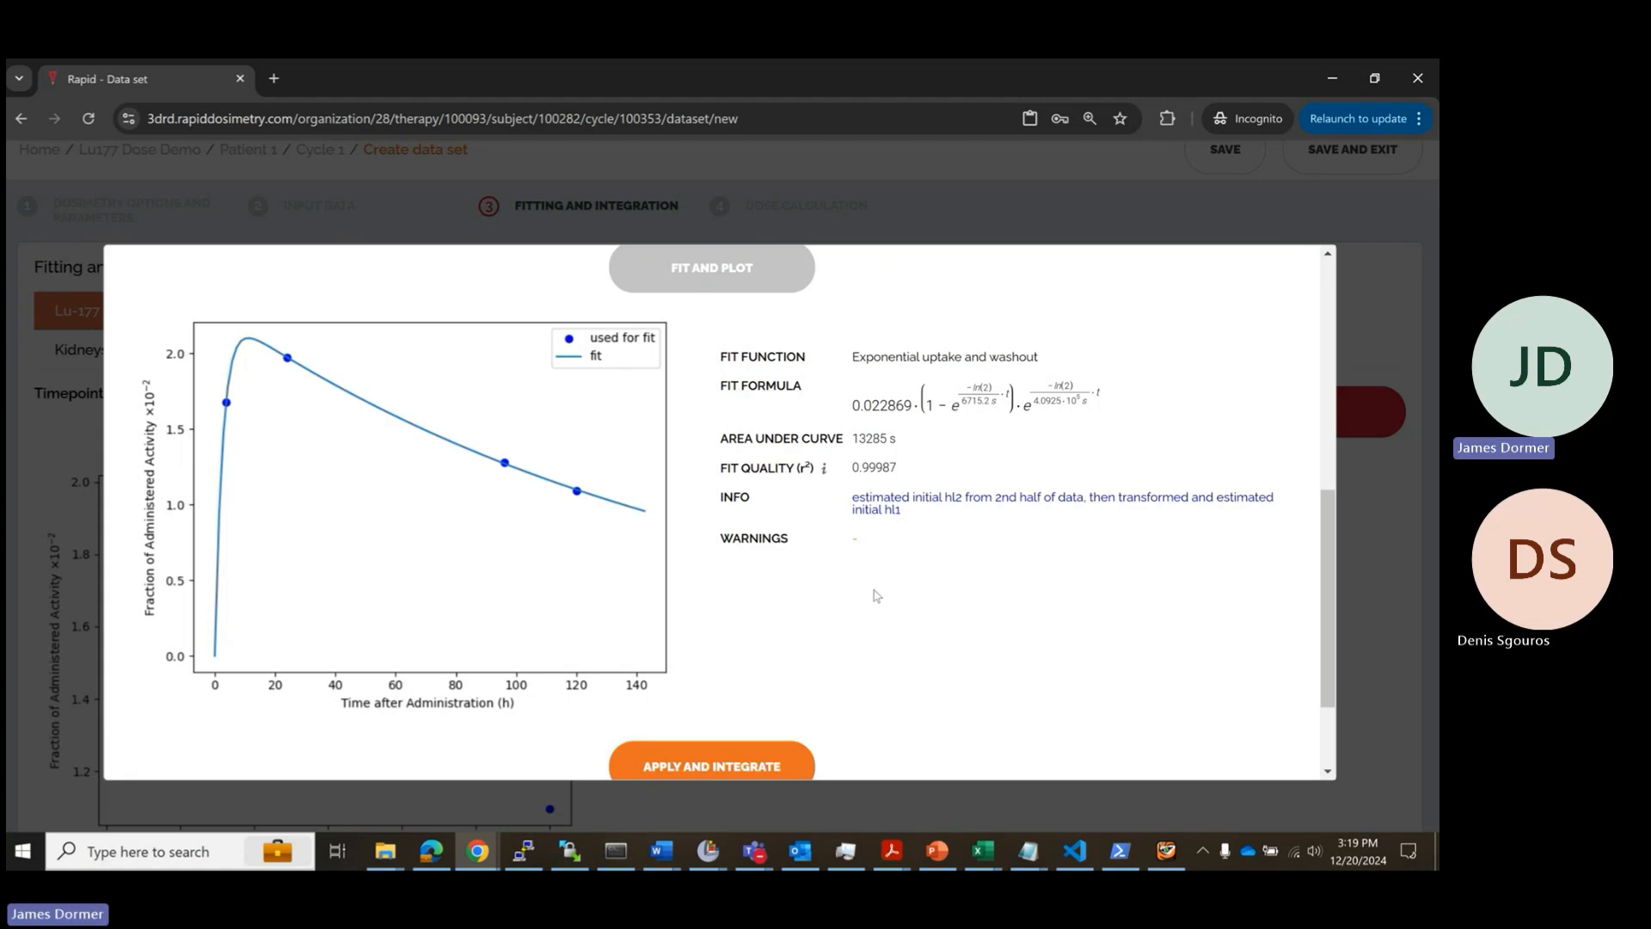
Step: Try a Biexponential uptake and washout fit on Tumor 1 and plot it for comparison
scroll(221, 387, "up", 5)
left_click(222, 404)
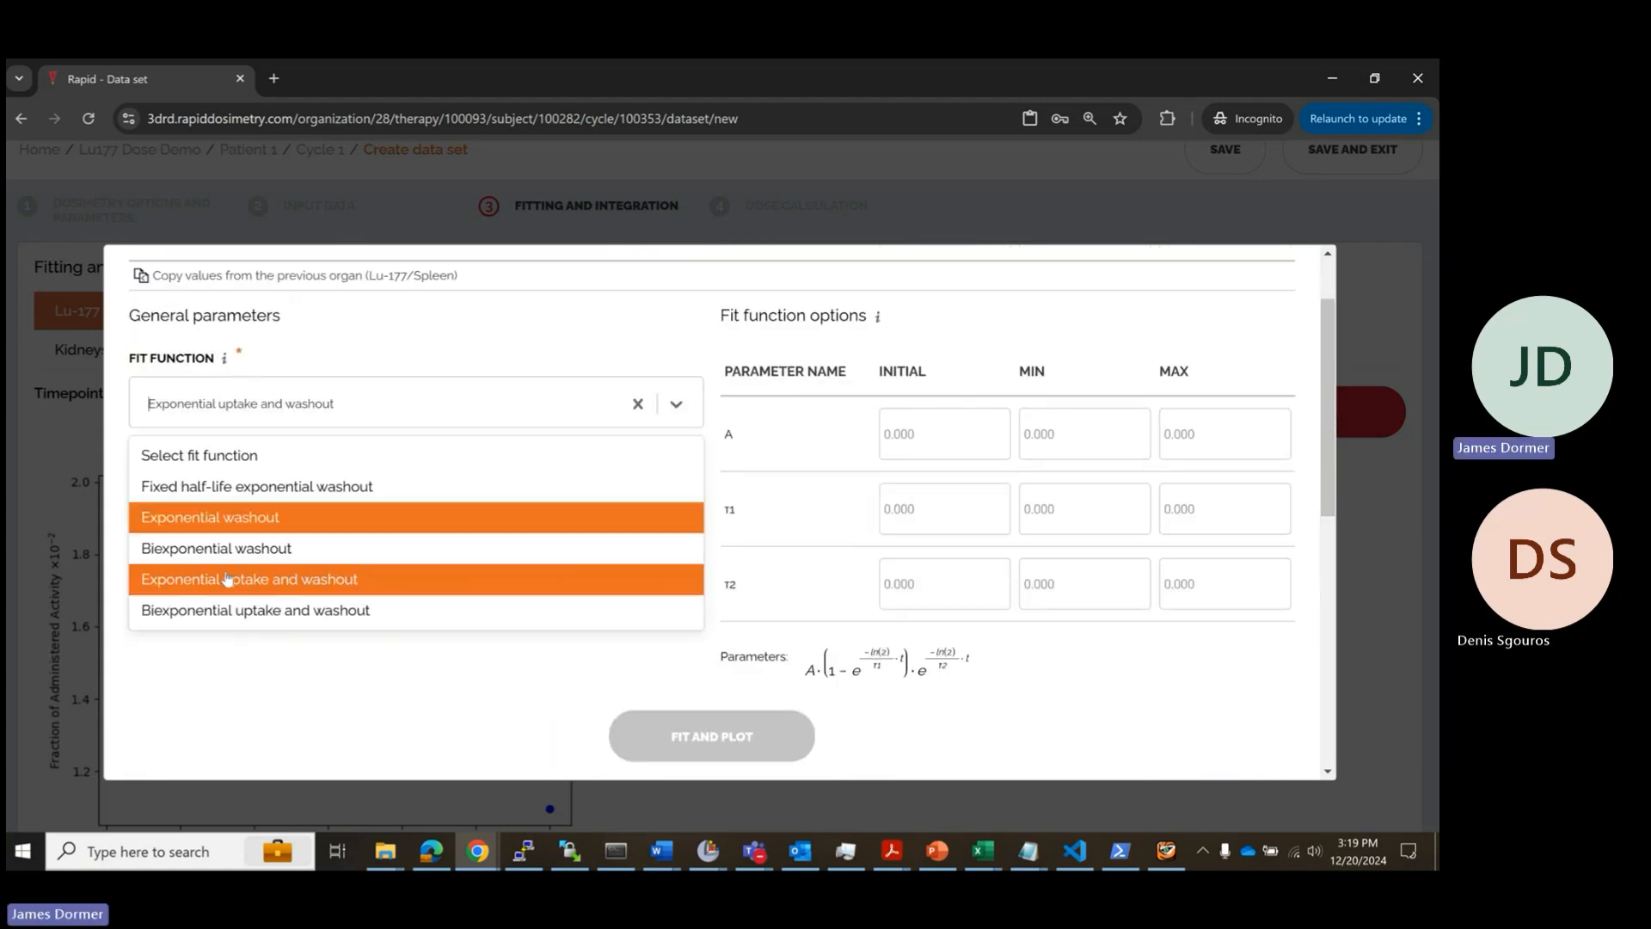
left_click(230, 612)
scroll(283, 602, "down", 3)
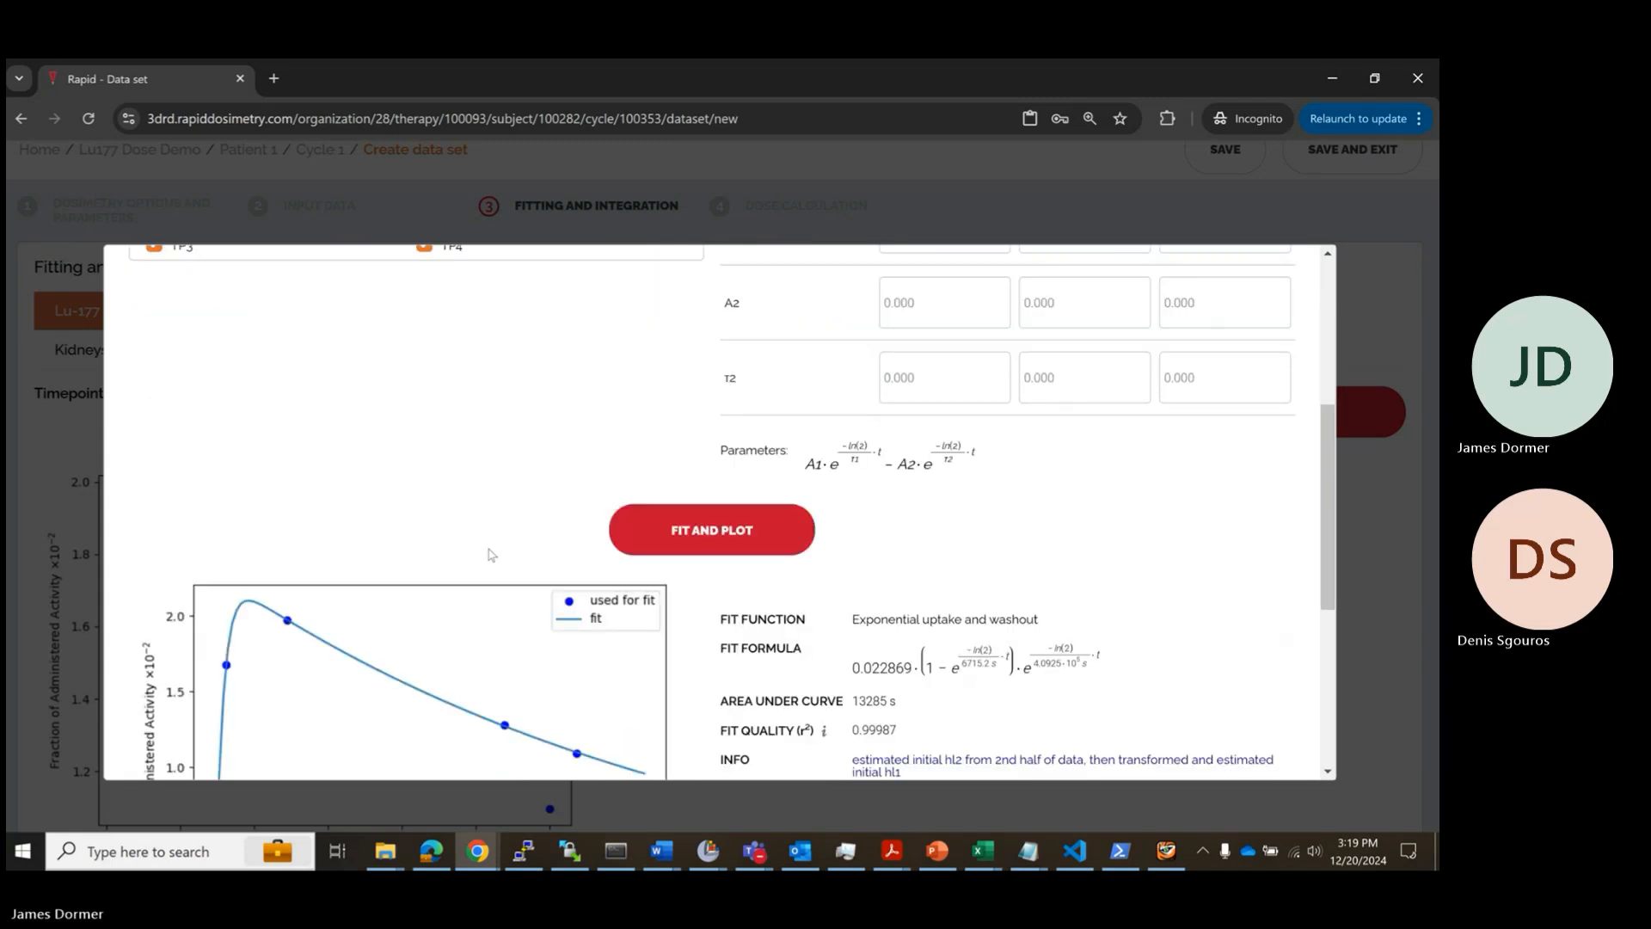
left_click(645, 527)
scroll(604, 457, "down", 1)
scroll(604, 457, "down", 2)
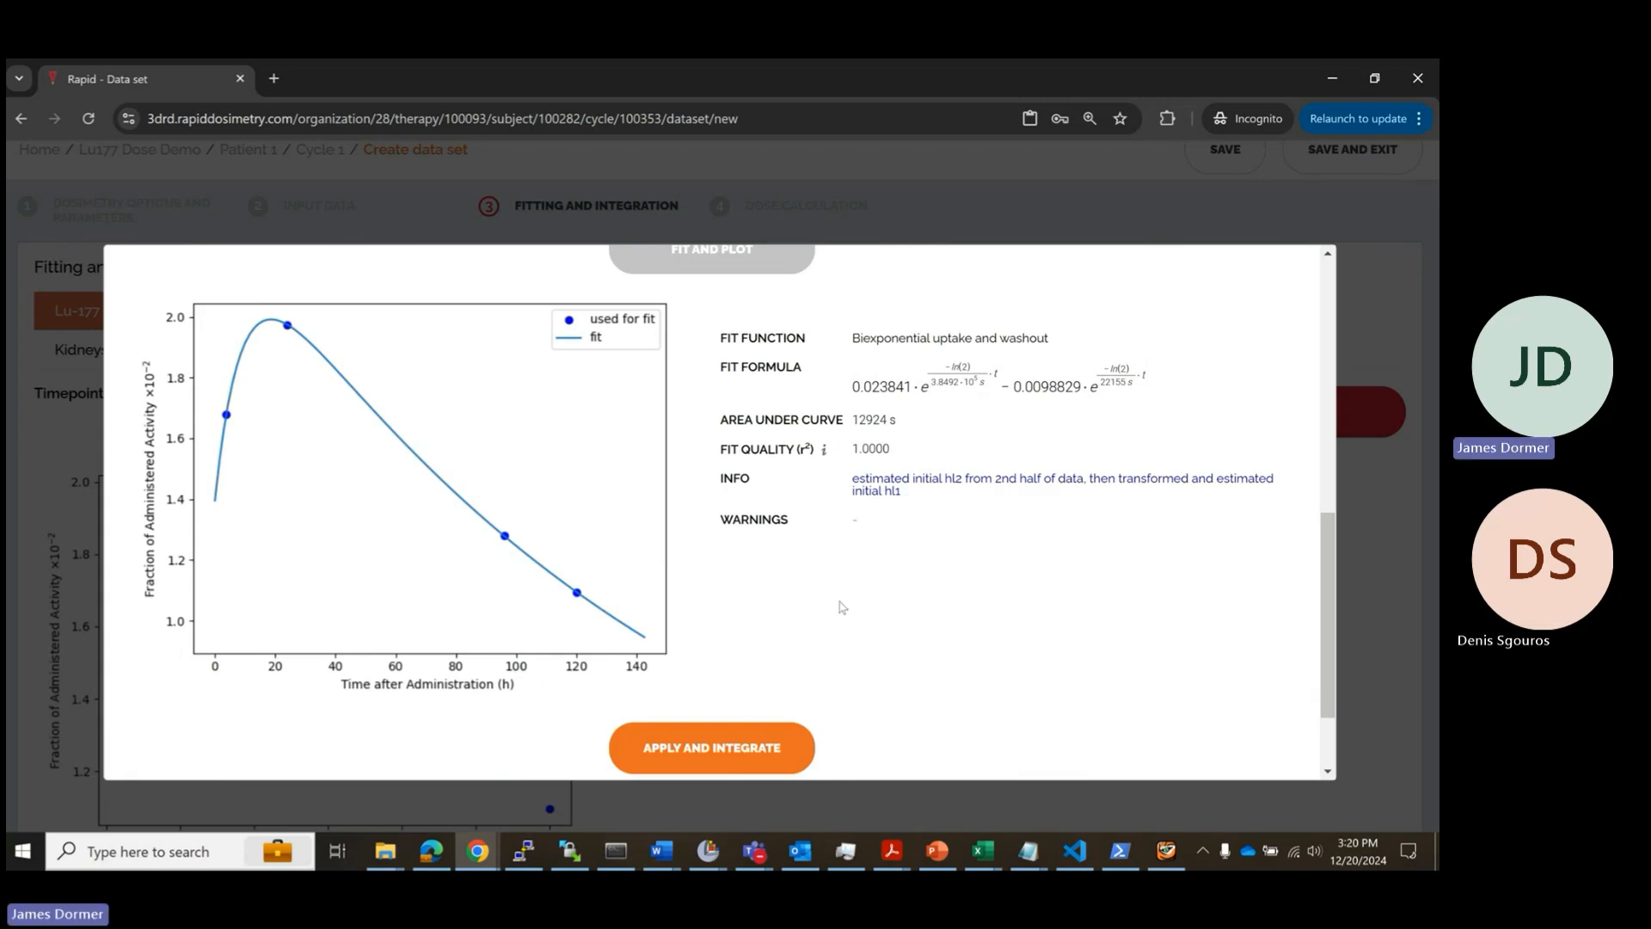
Step: Refit Tumor 1 with the Exponential uptake and washout function, then apply the fit and integrate it
scroll(831, 621, "up", 5)
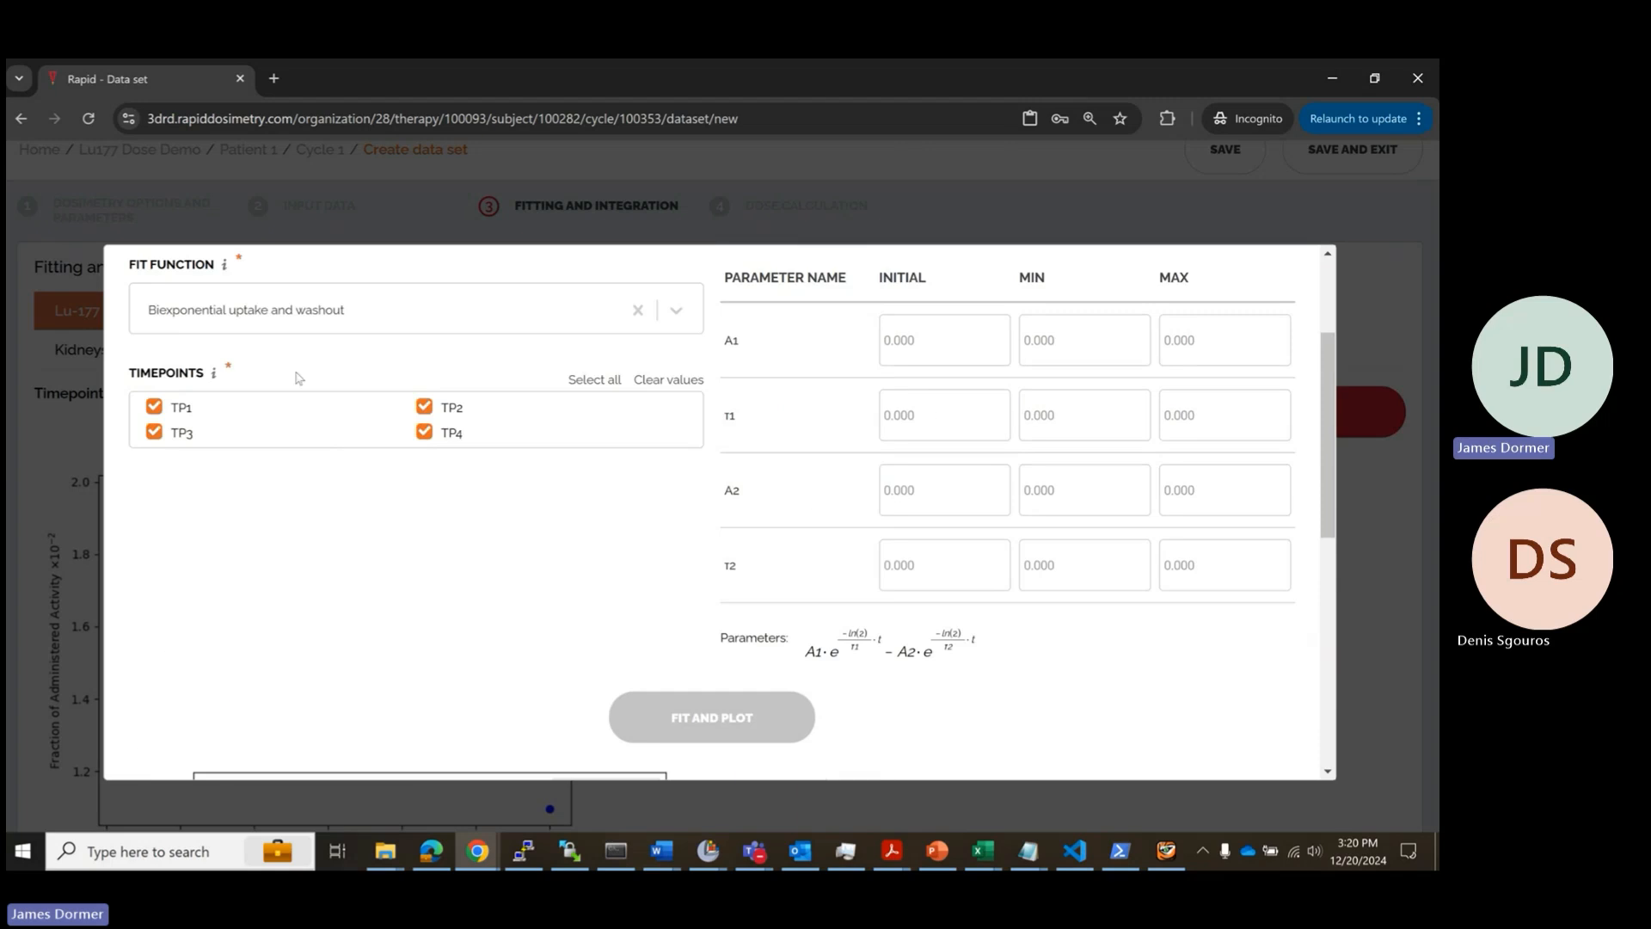
left_click(287, 341)
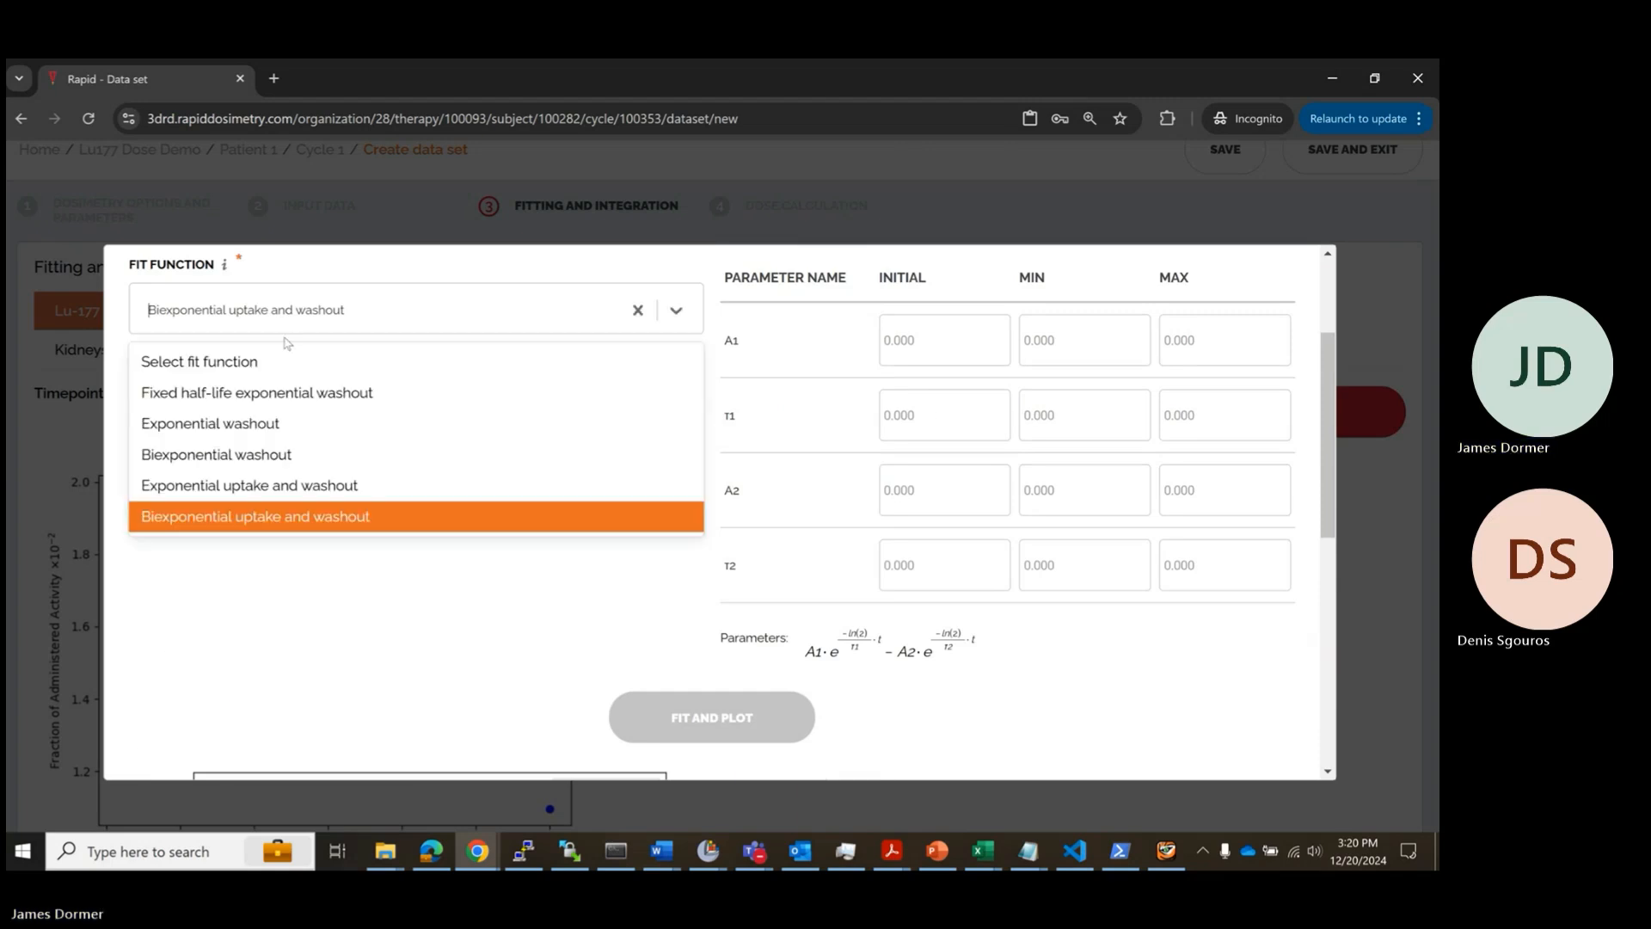
left_click(250, 485)
scroll(614, 506, "down", 3)
left_click(647, 442)
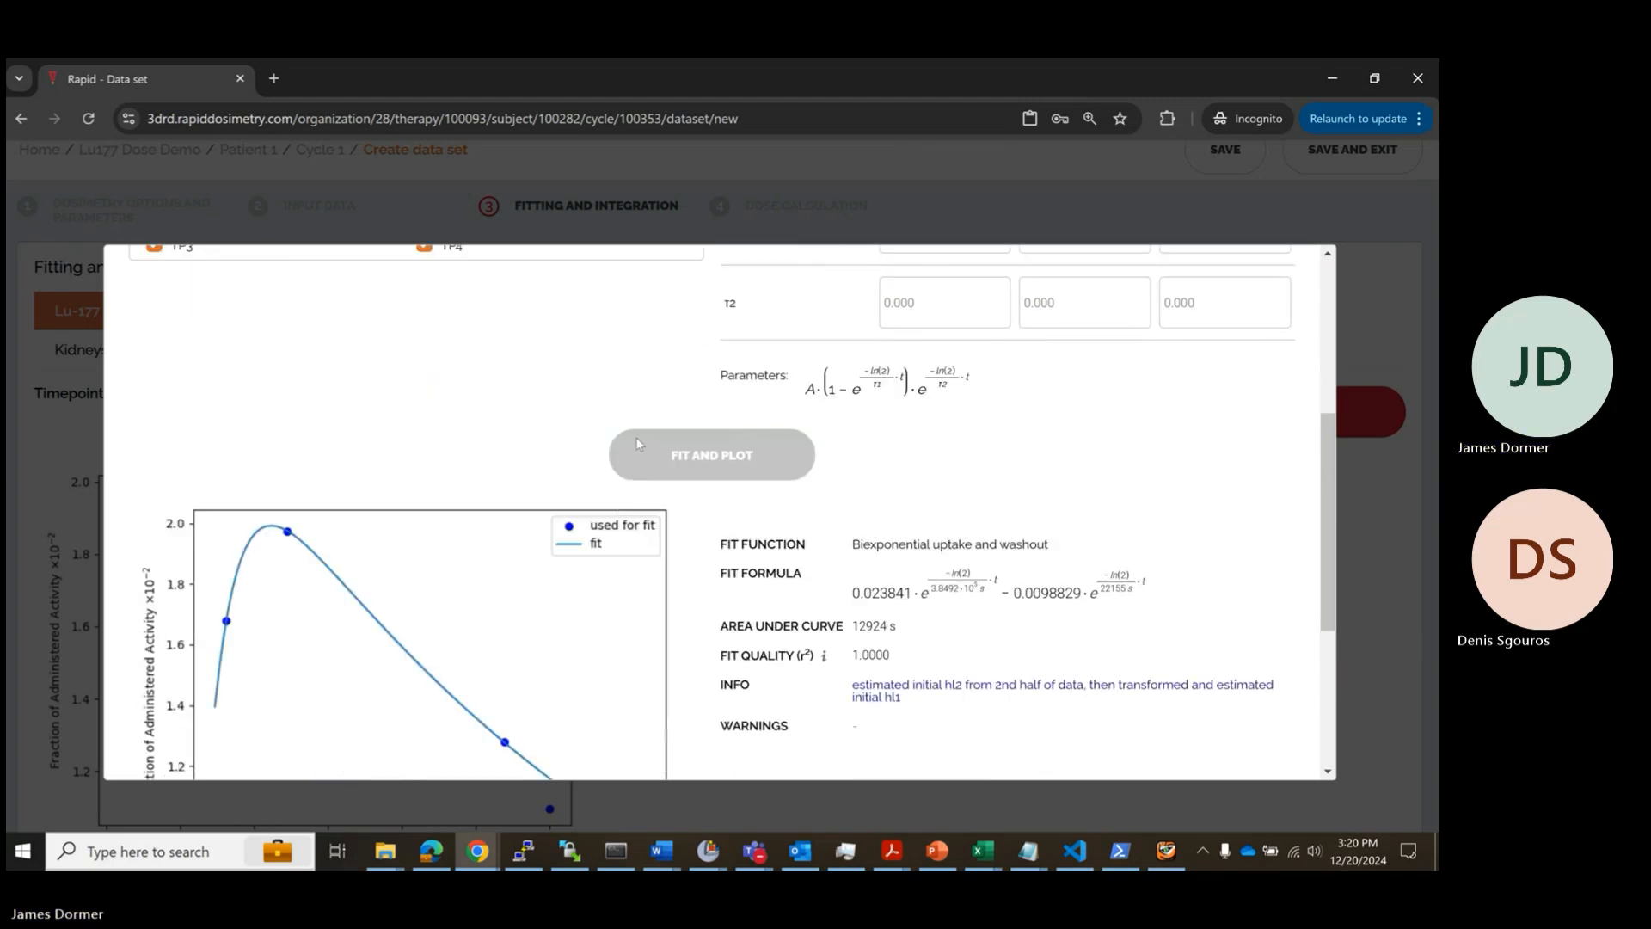
scroll(736, 471, "down", 1)
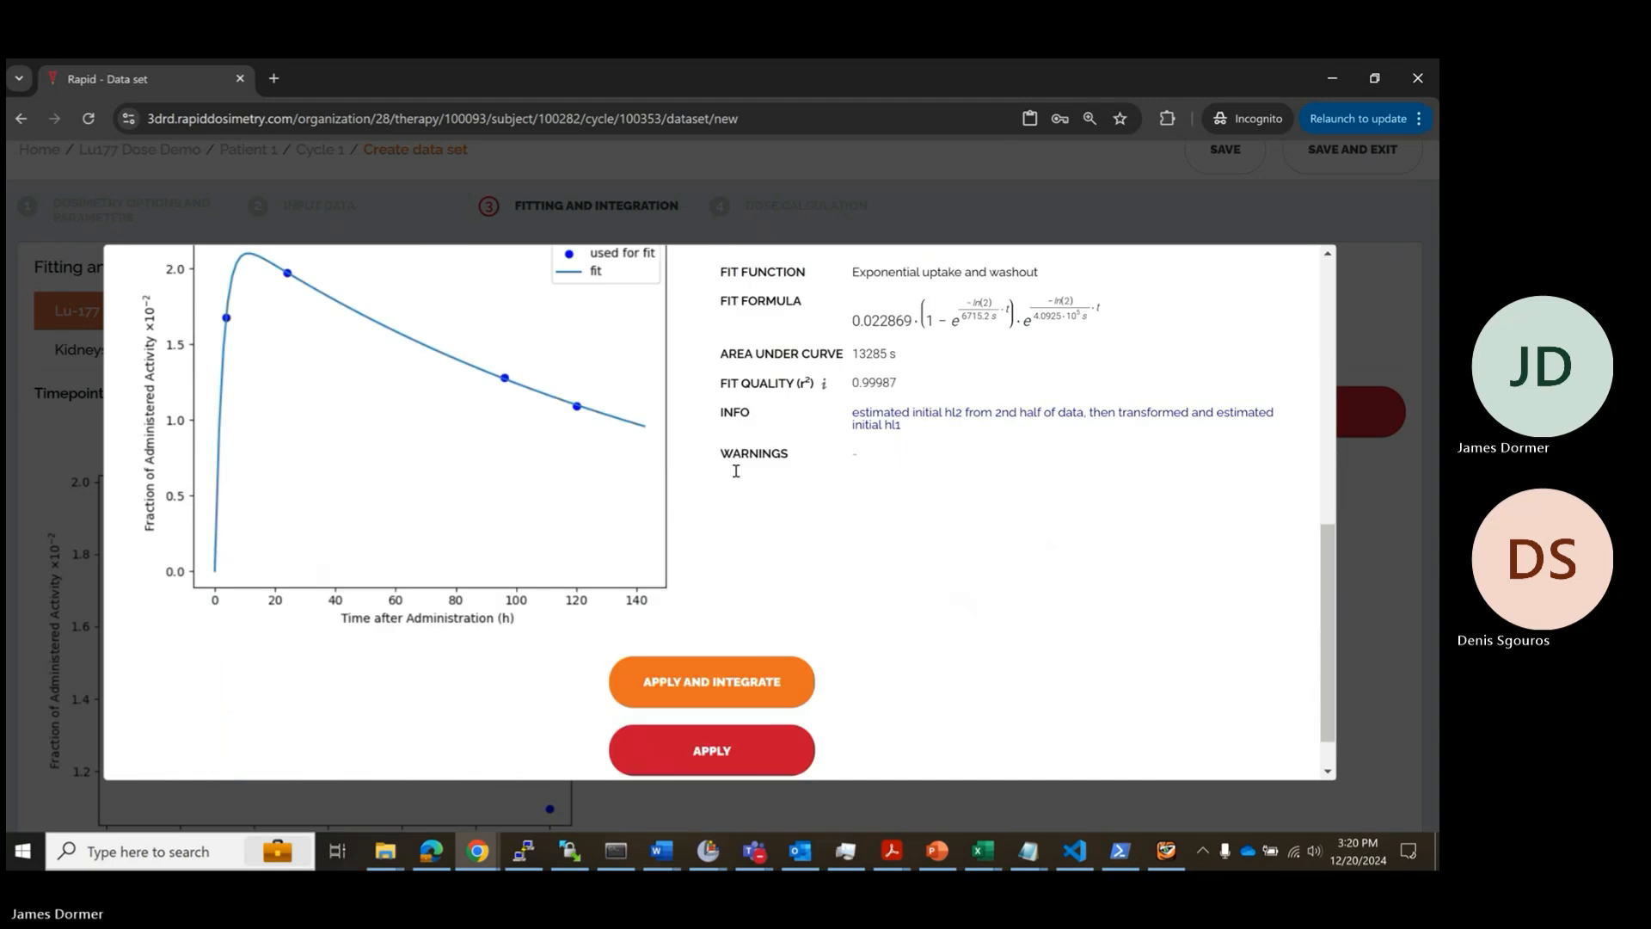
left_click(744, 675)
Step: Open the fitting settings of Tumor 2 (Liver 2) and copy the fit values from Tumor 1
left_click(534, 355)
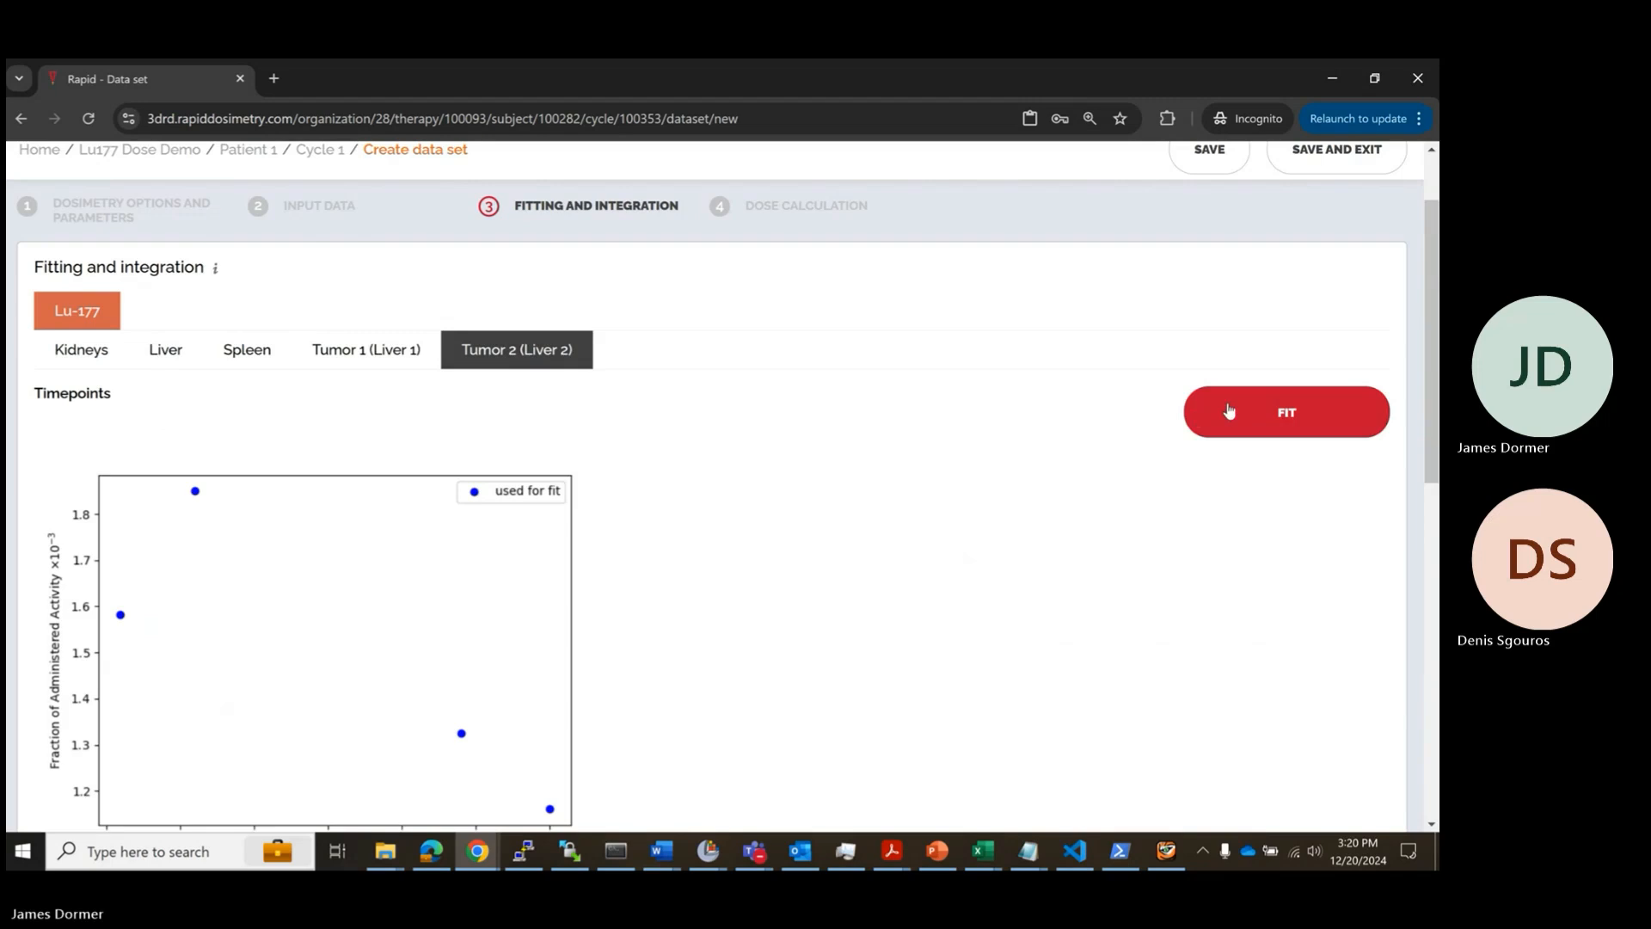
scroll(1204, 409, "down", 2)
scroll(1213, 361, "up", 1)
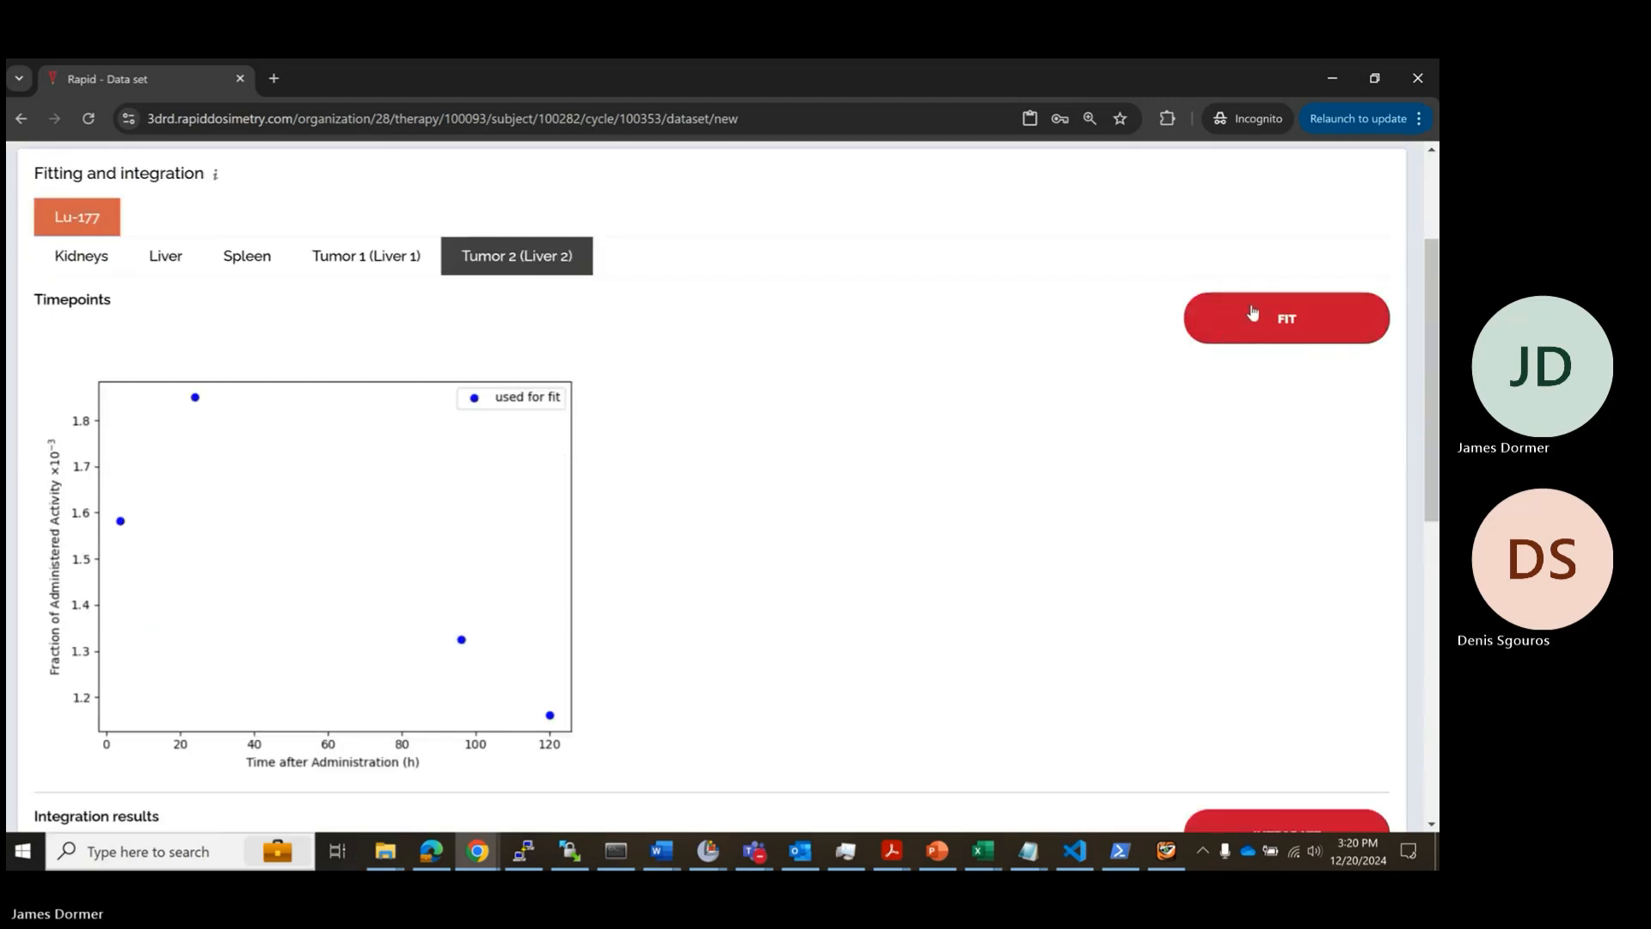
left_click(1248, 318)
scroll(761, 408, "down", 4)
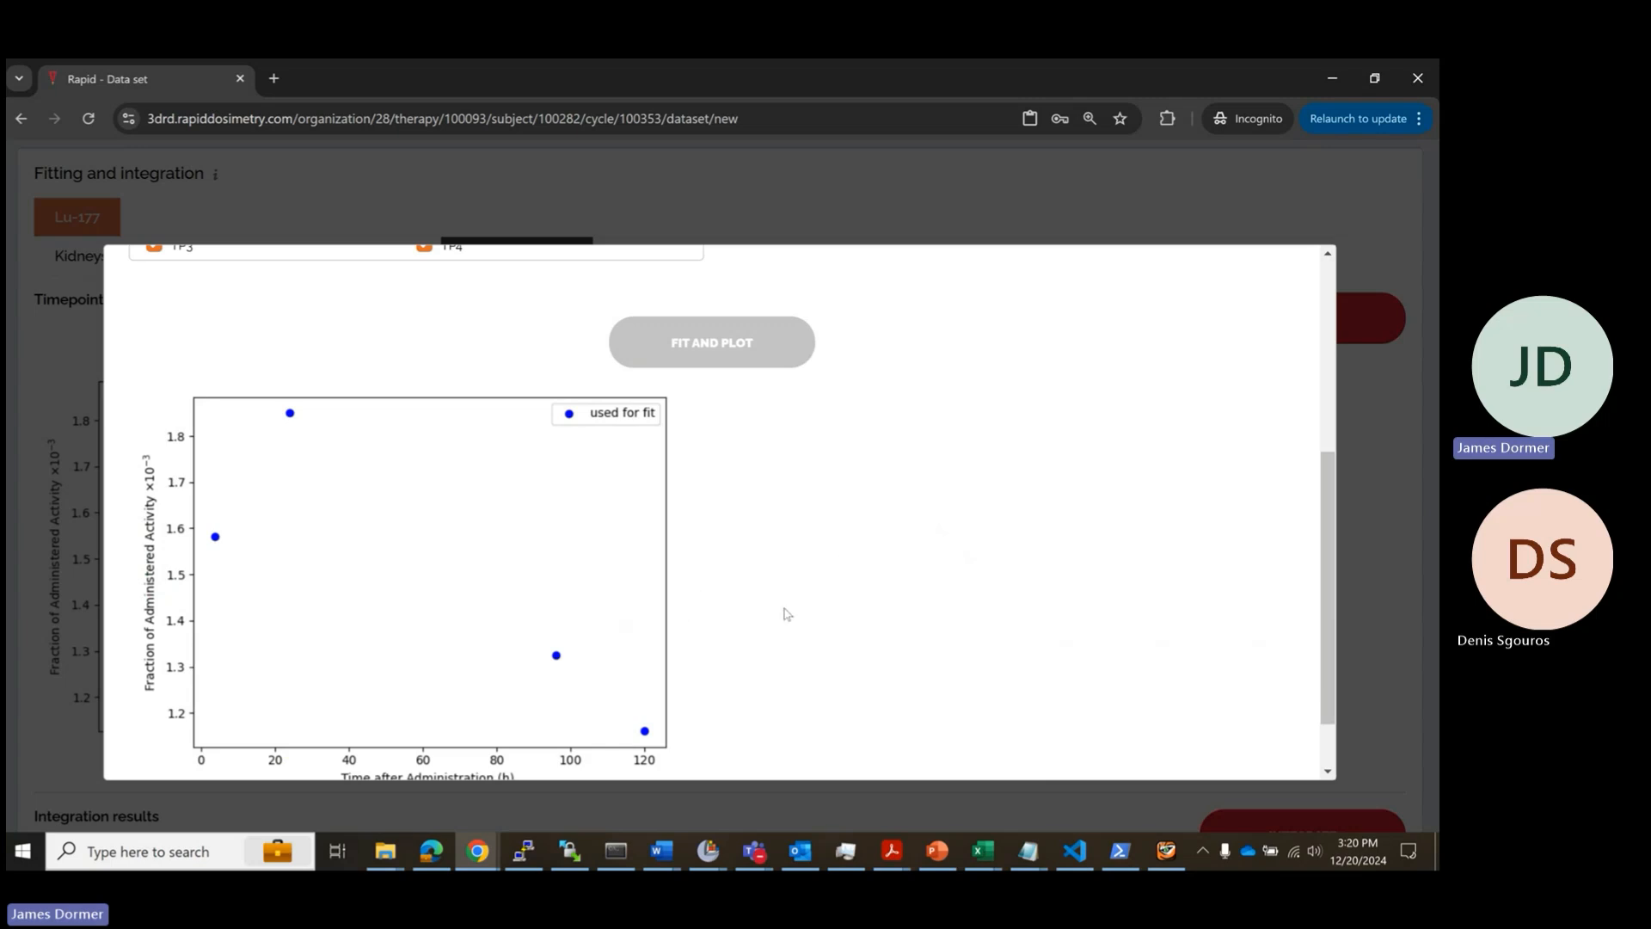
scroll(787, 614, "up", 4)
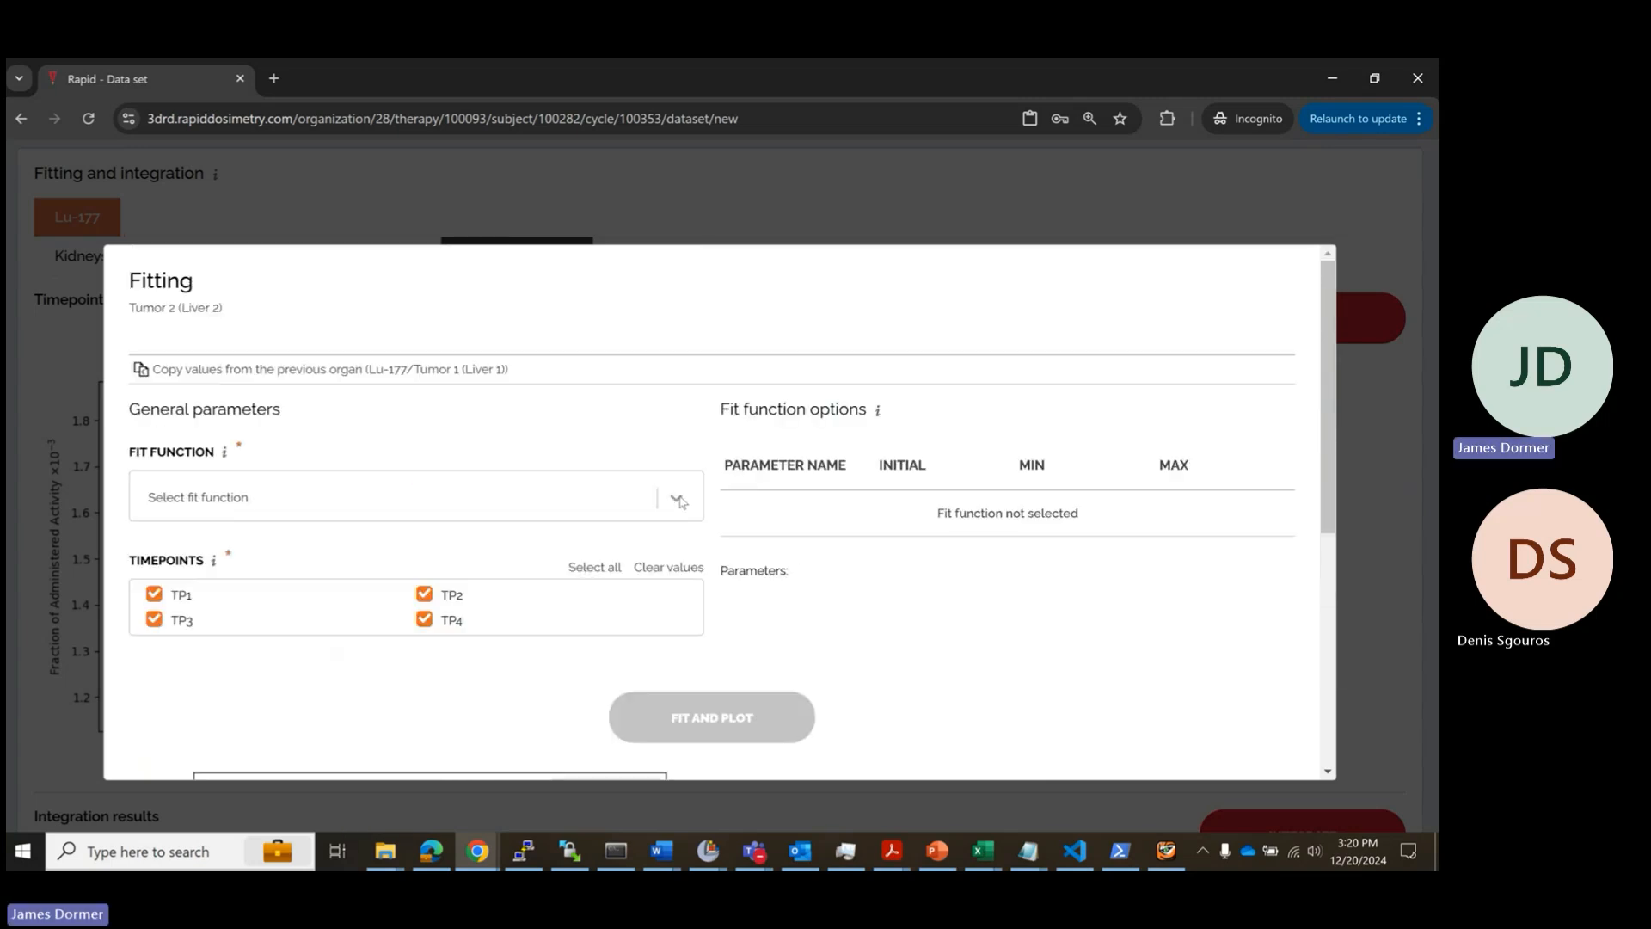
left_click(679, 502)
left_click(675, 441)
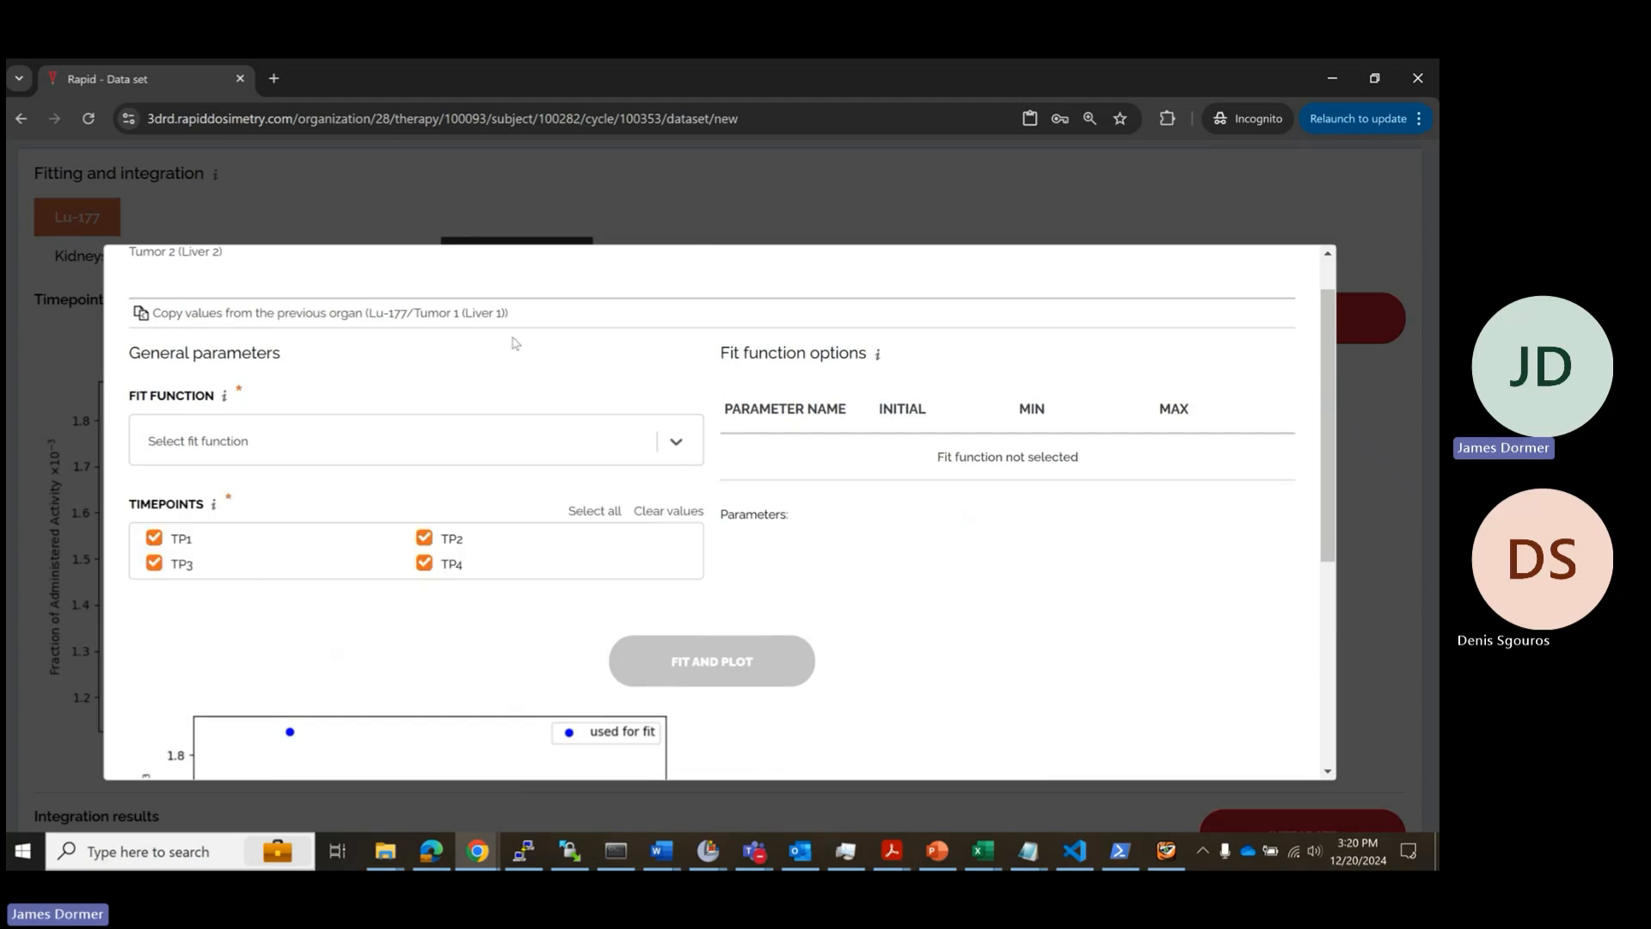
left_click(293, 315)
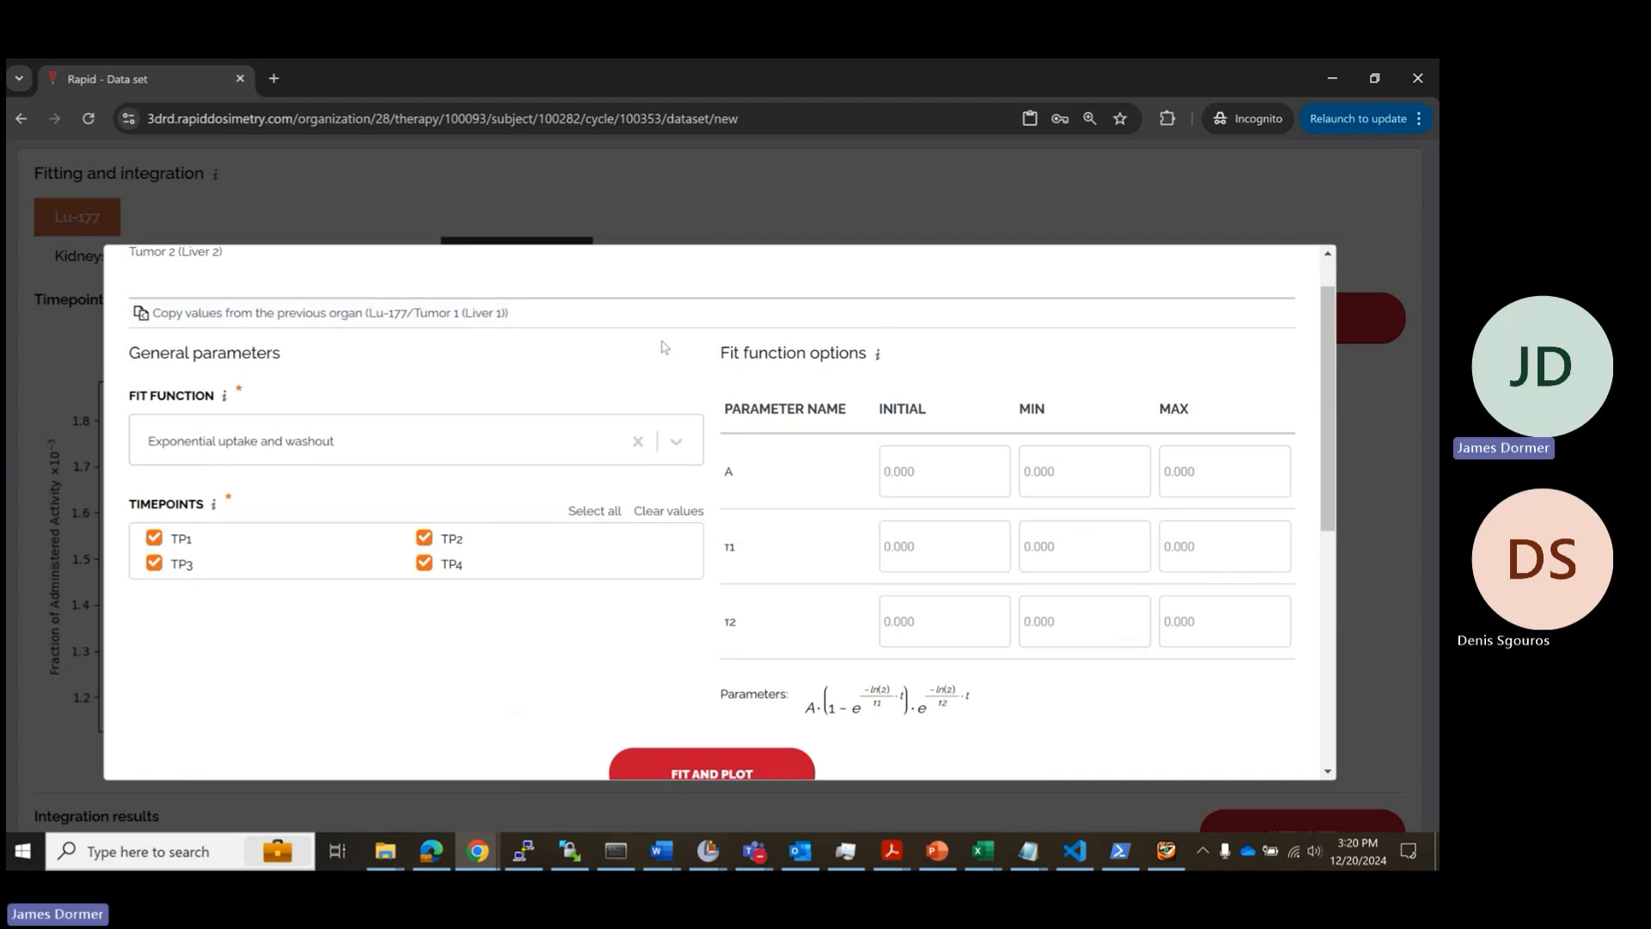
Step: Fit and plot Tumor 2's time-activity curve, then apply the fit and integrate it
scroll(680, 299, "down", 3)
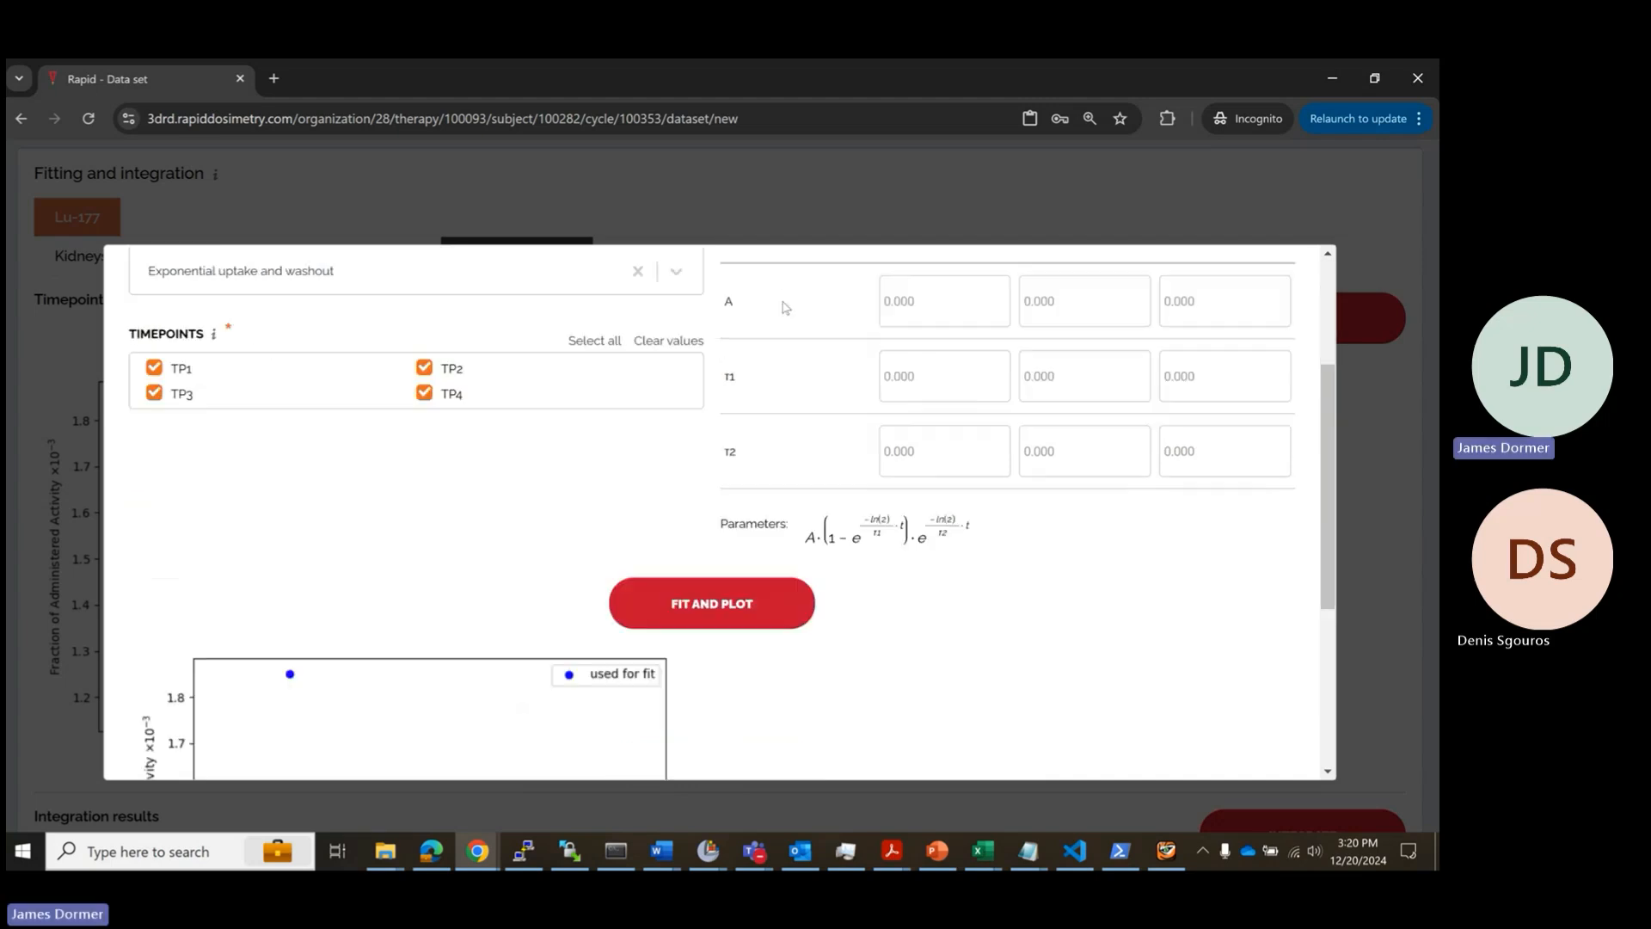
scroll(661, 486, "down", 1)
left_click(729, 395)
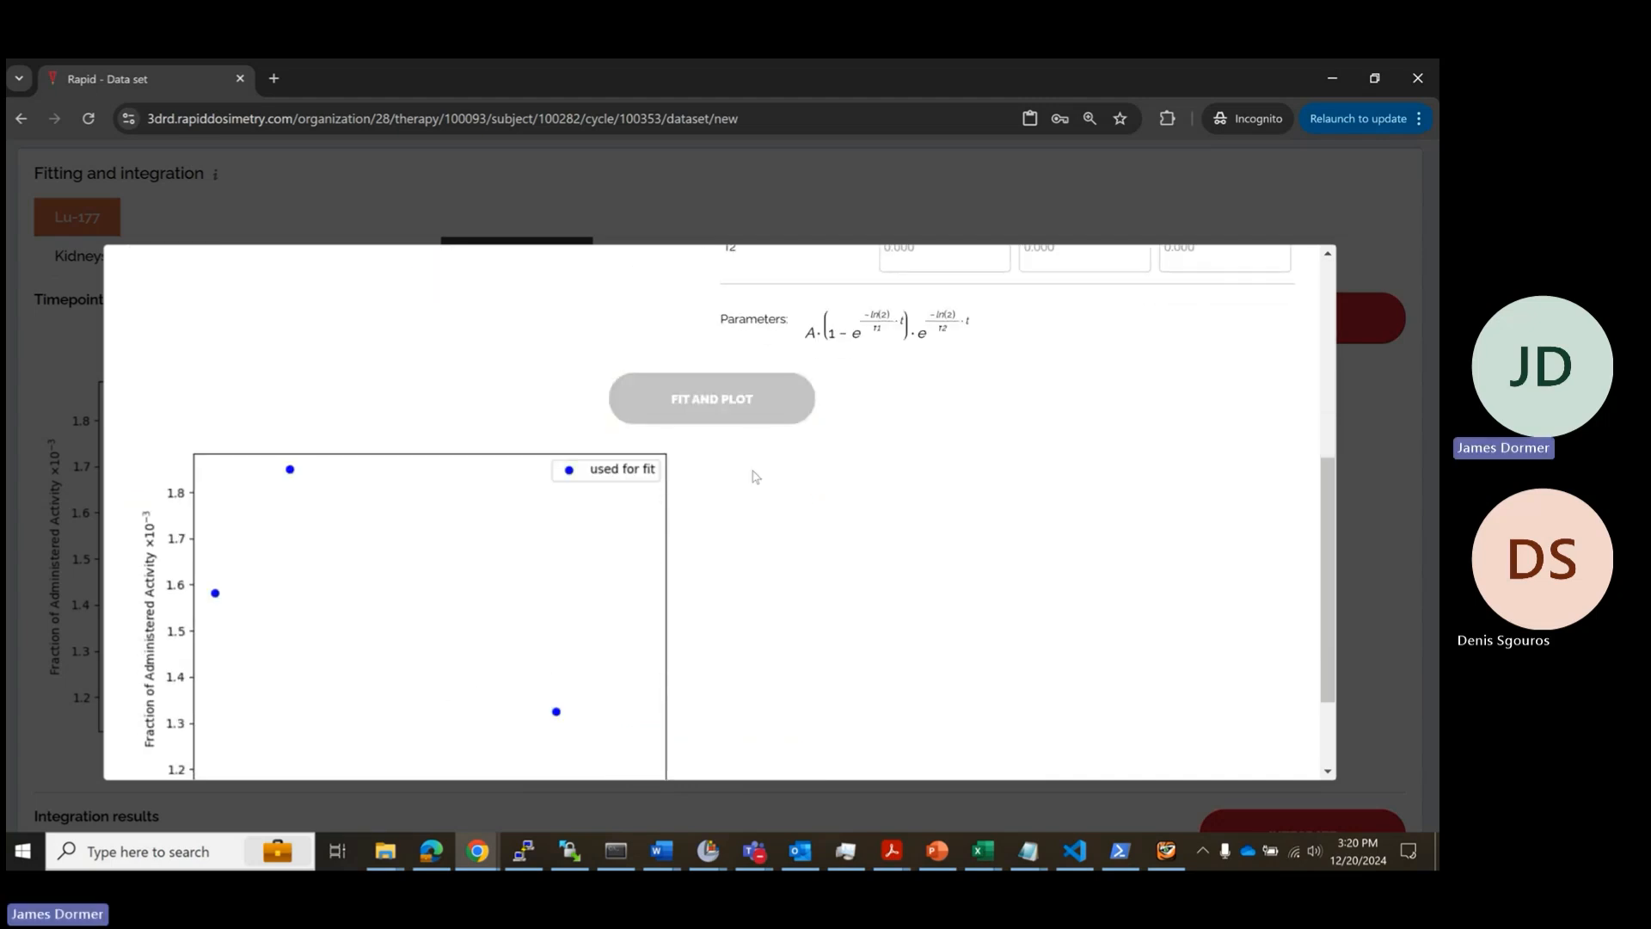
scroll(756, 472, "down", 1)
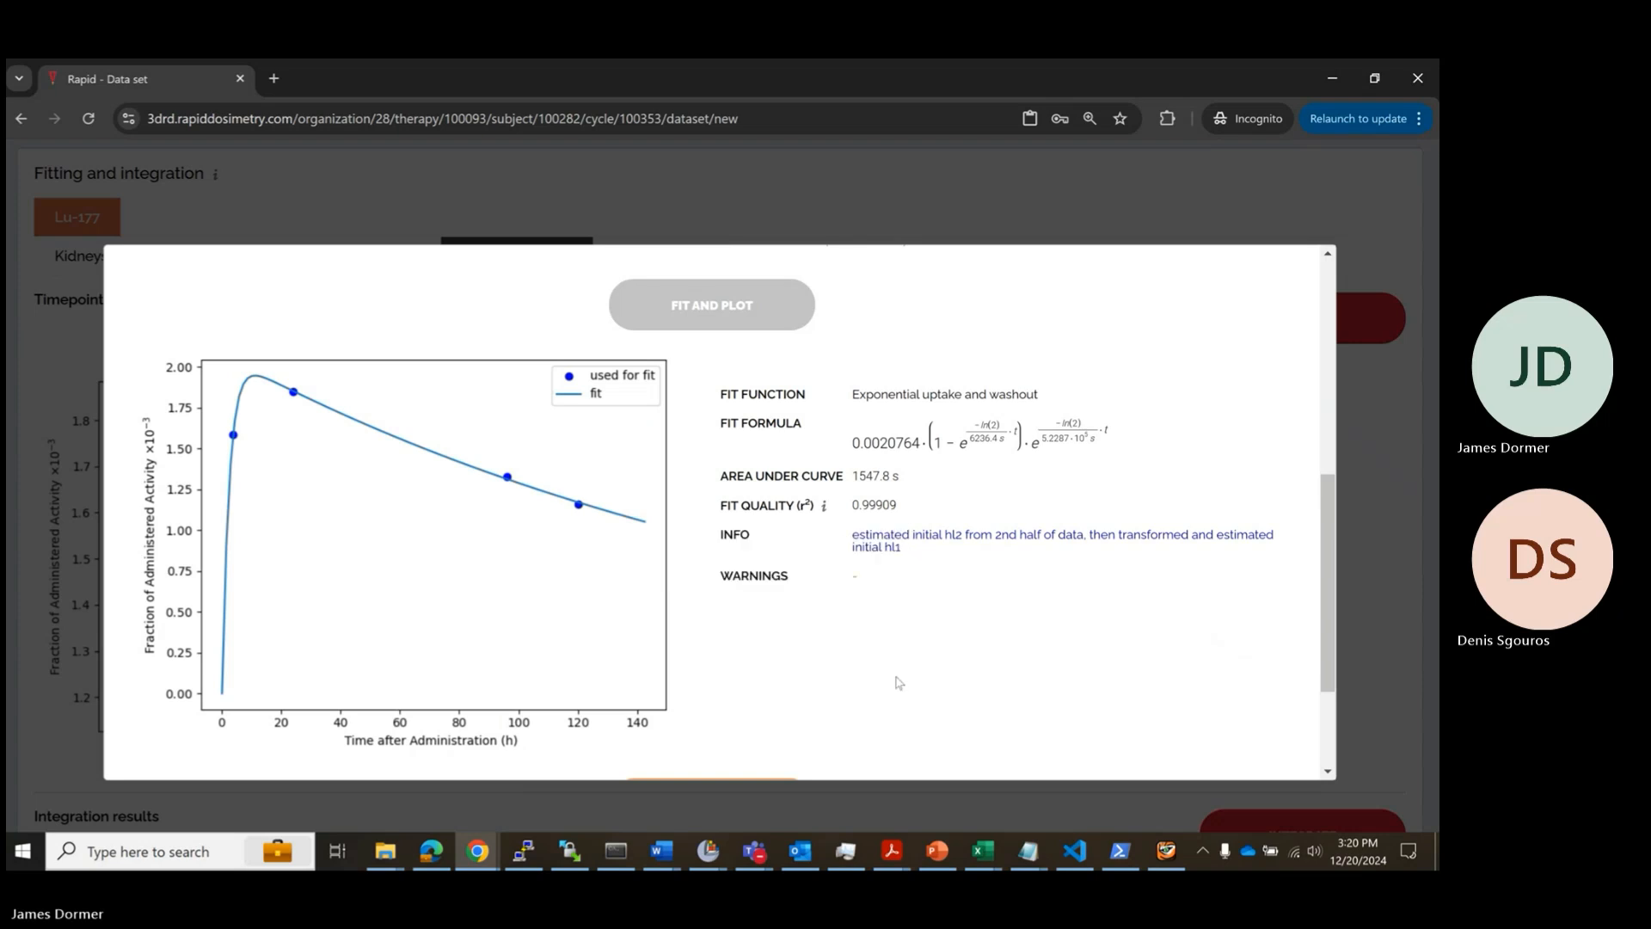
scroll(880, 675, "down", 2)
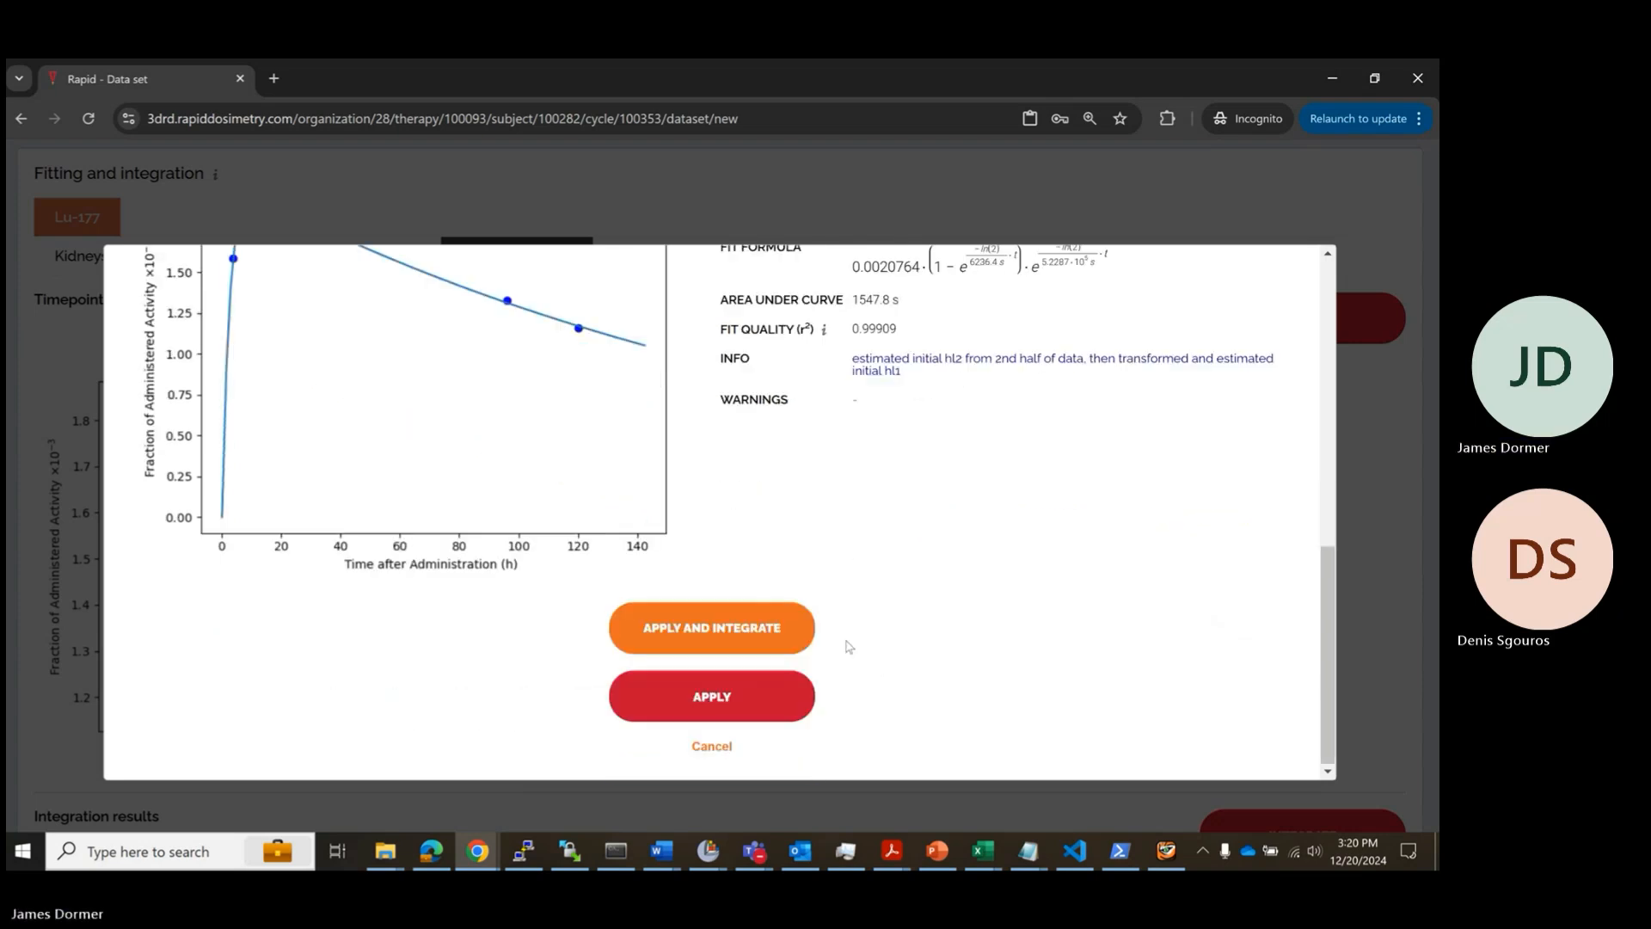
left_click(751, 627)
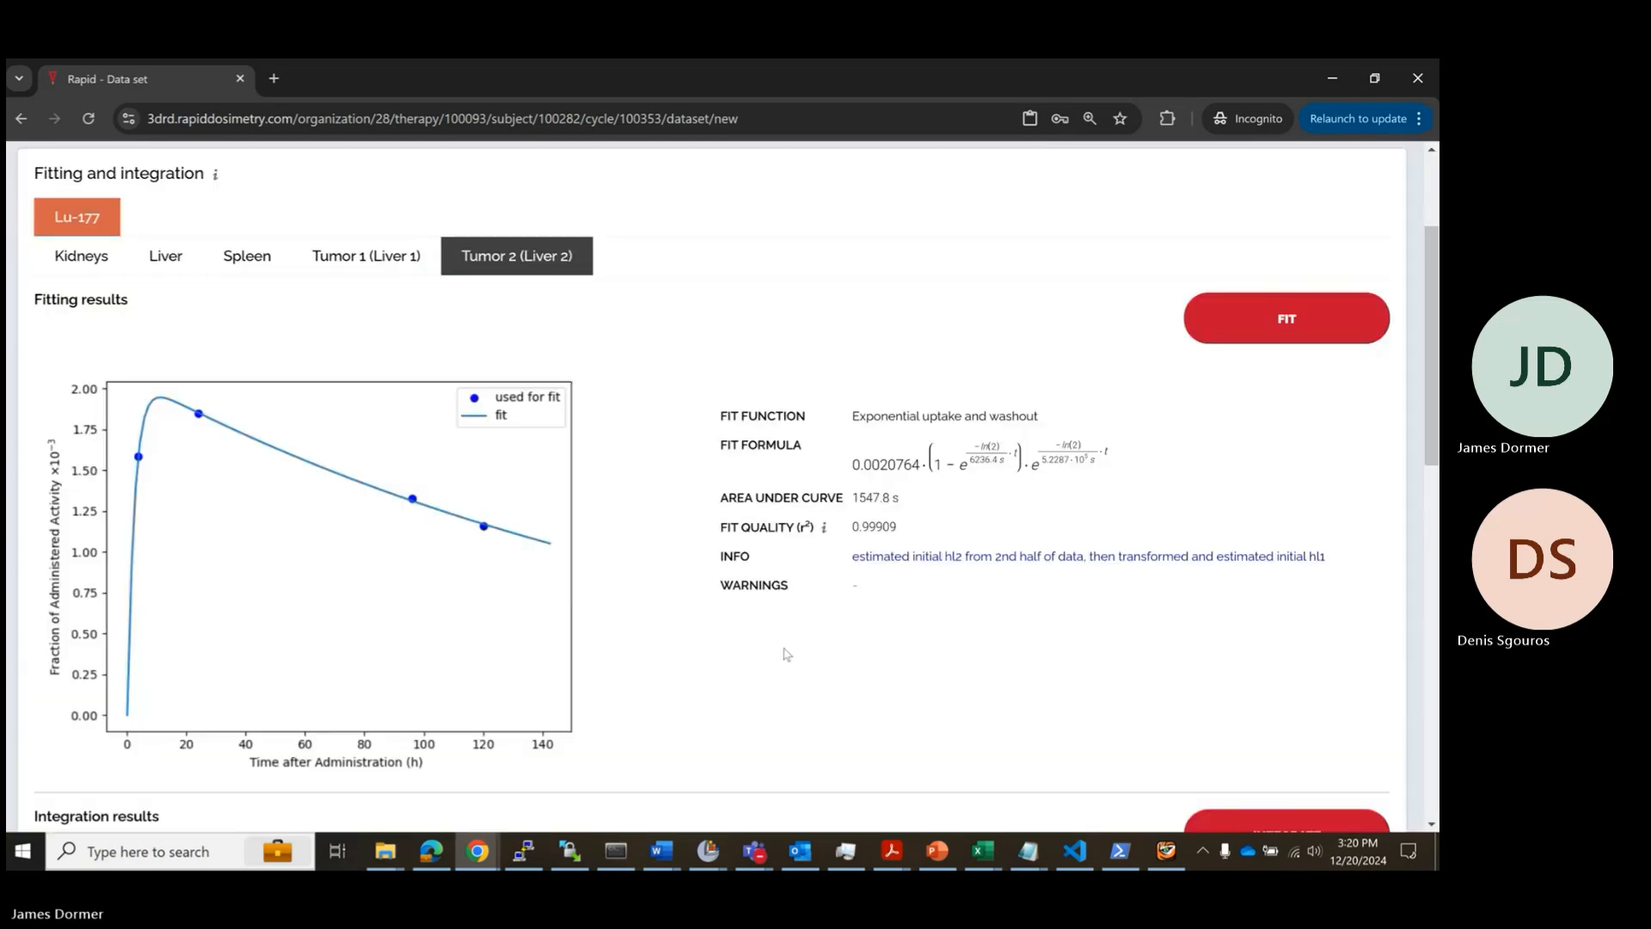
Step: Check Tumor 2's integration results and the TIAC table of the source tissues, then calculate the doses
scroll(799, 649, "down", 2)
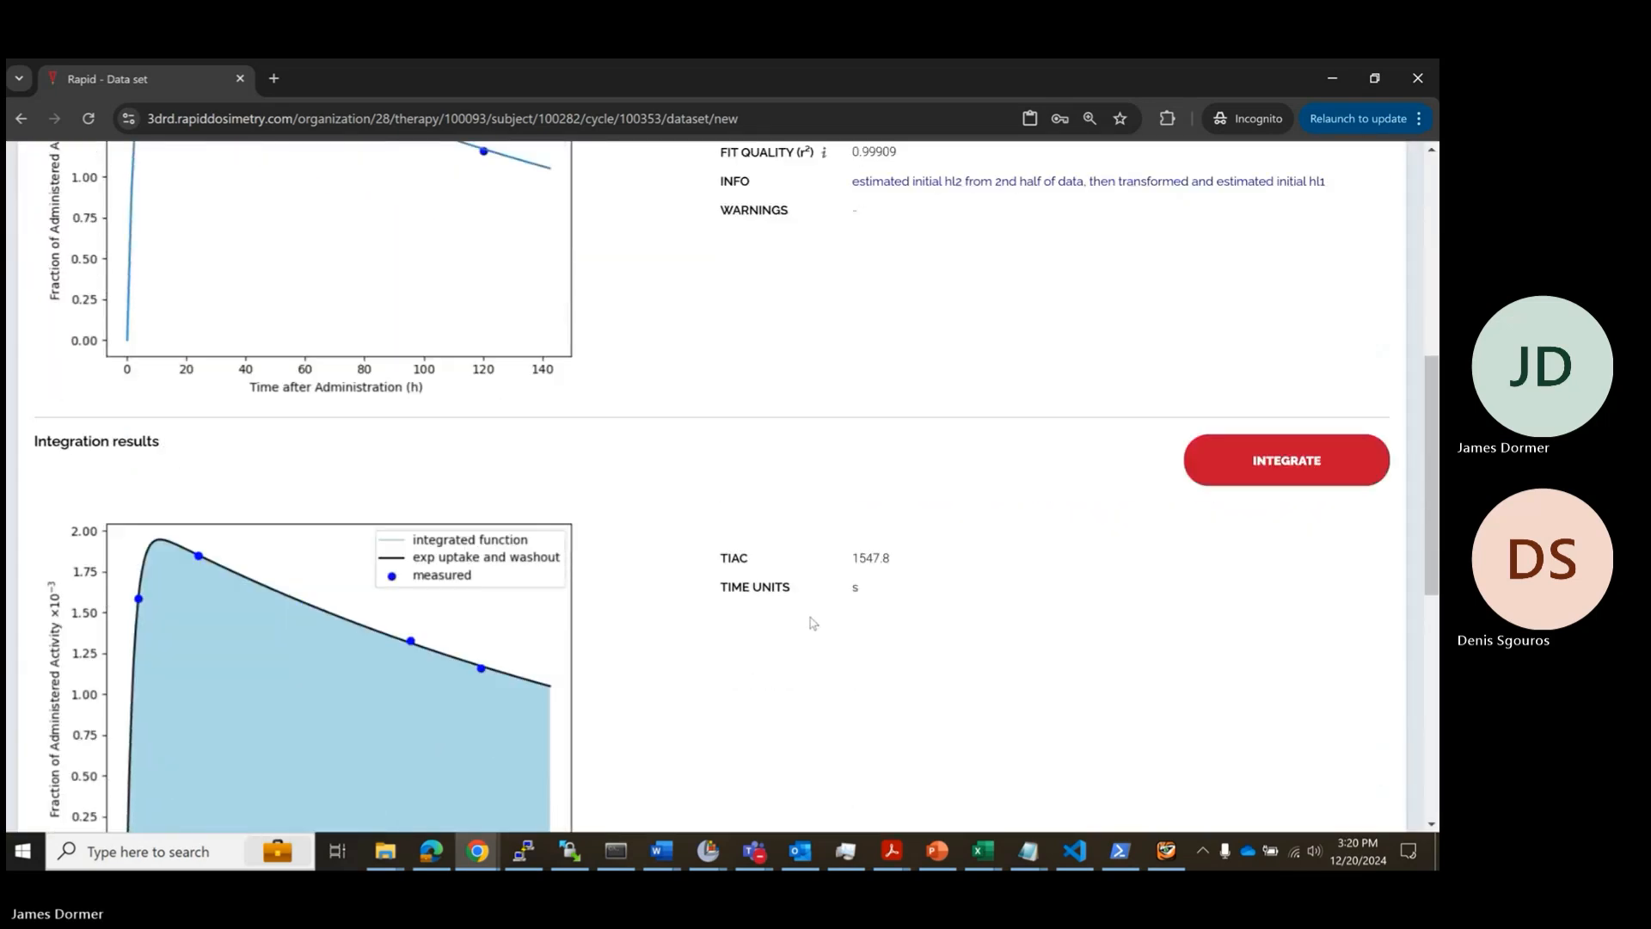
scroll(808, 628, "down", 7)
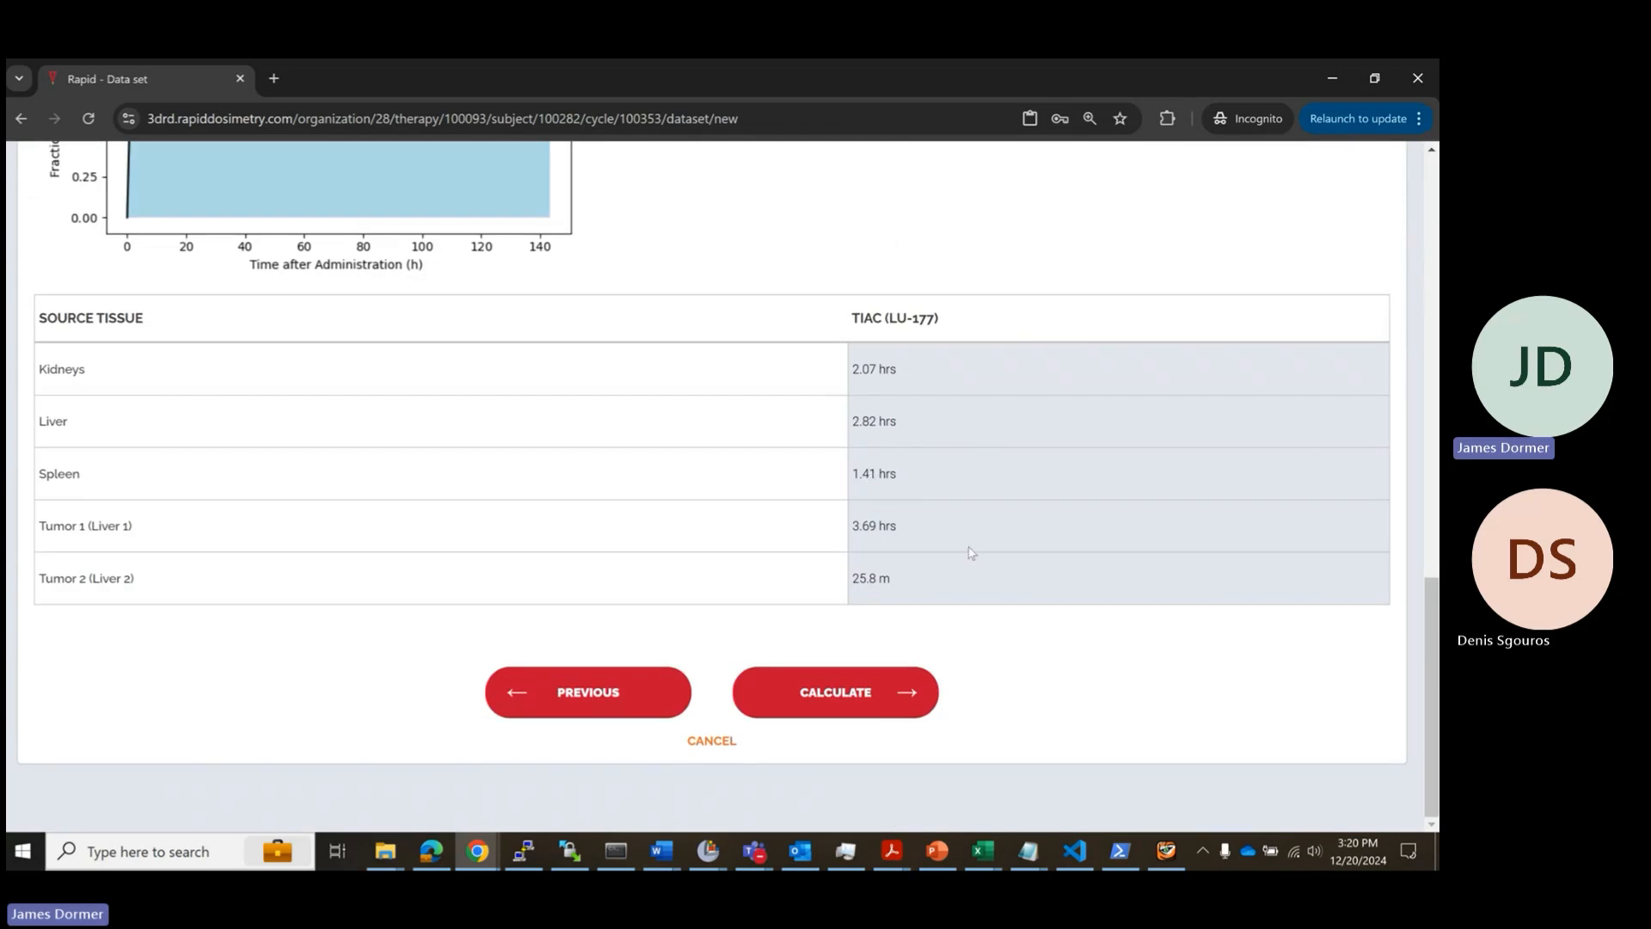
left_click(837, 697)
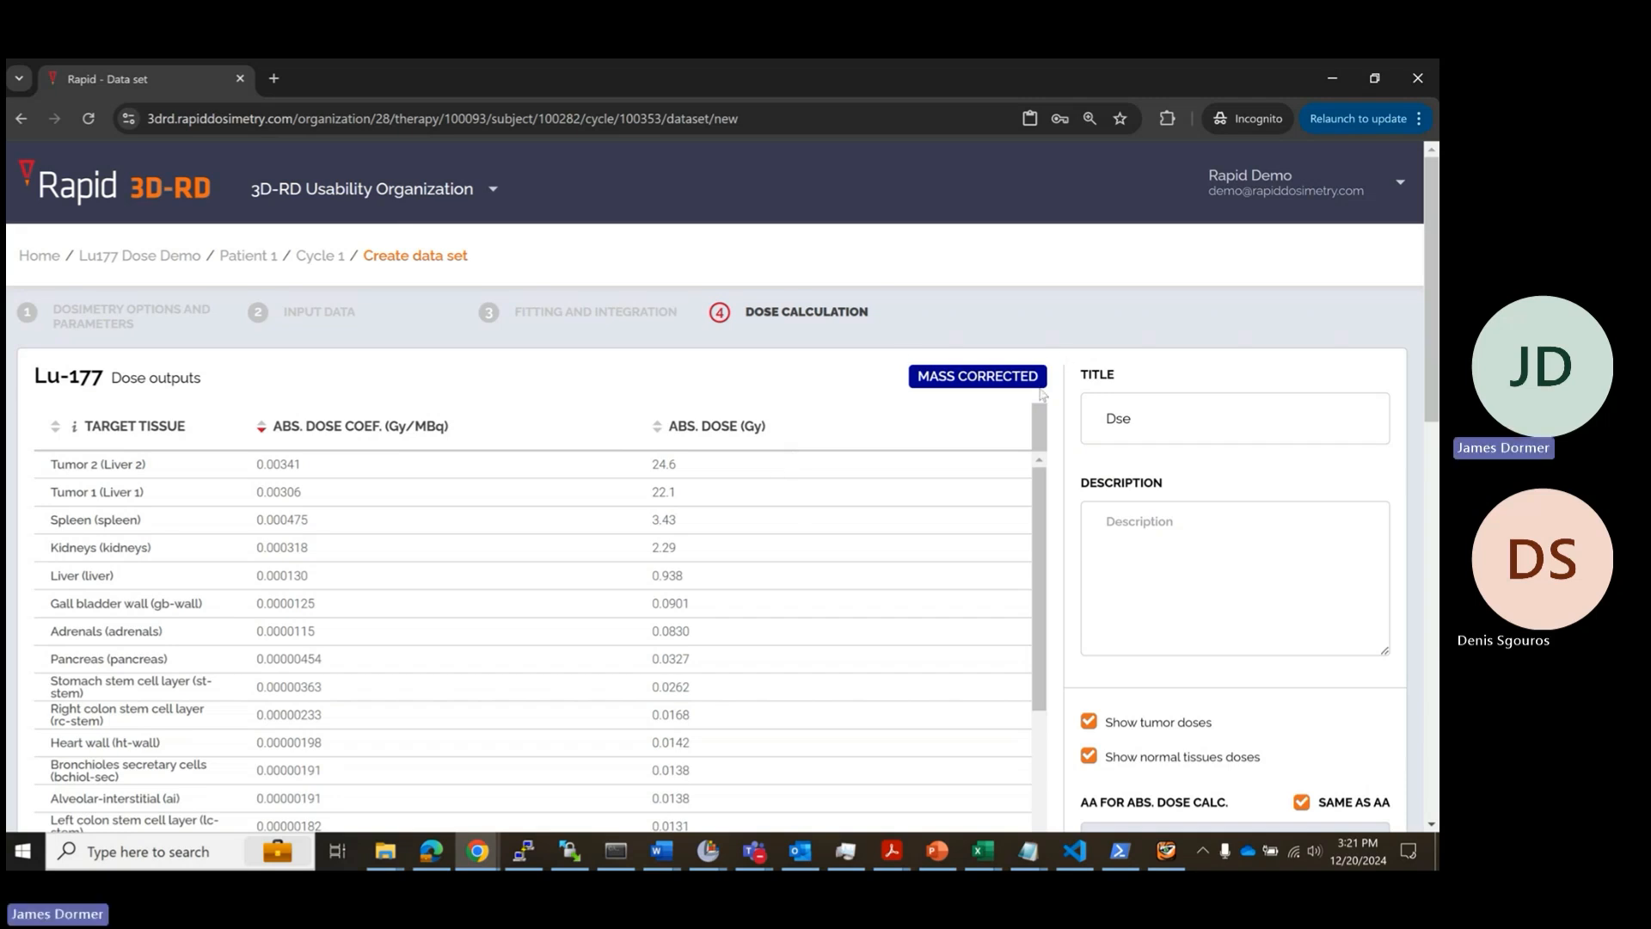
Step: Set the dose unit to mGy and the activity unit to mCi, and update the dose outputs
scroll(1239, 405, "down", 3)
scroll(1227, 540, "down", 1)
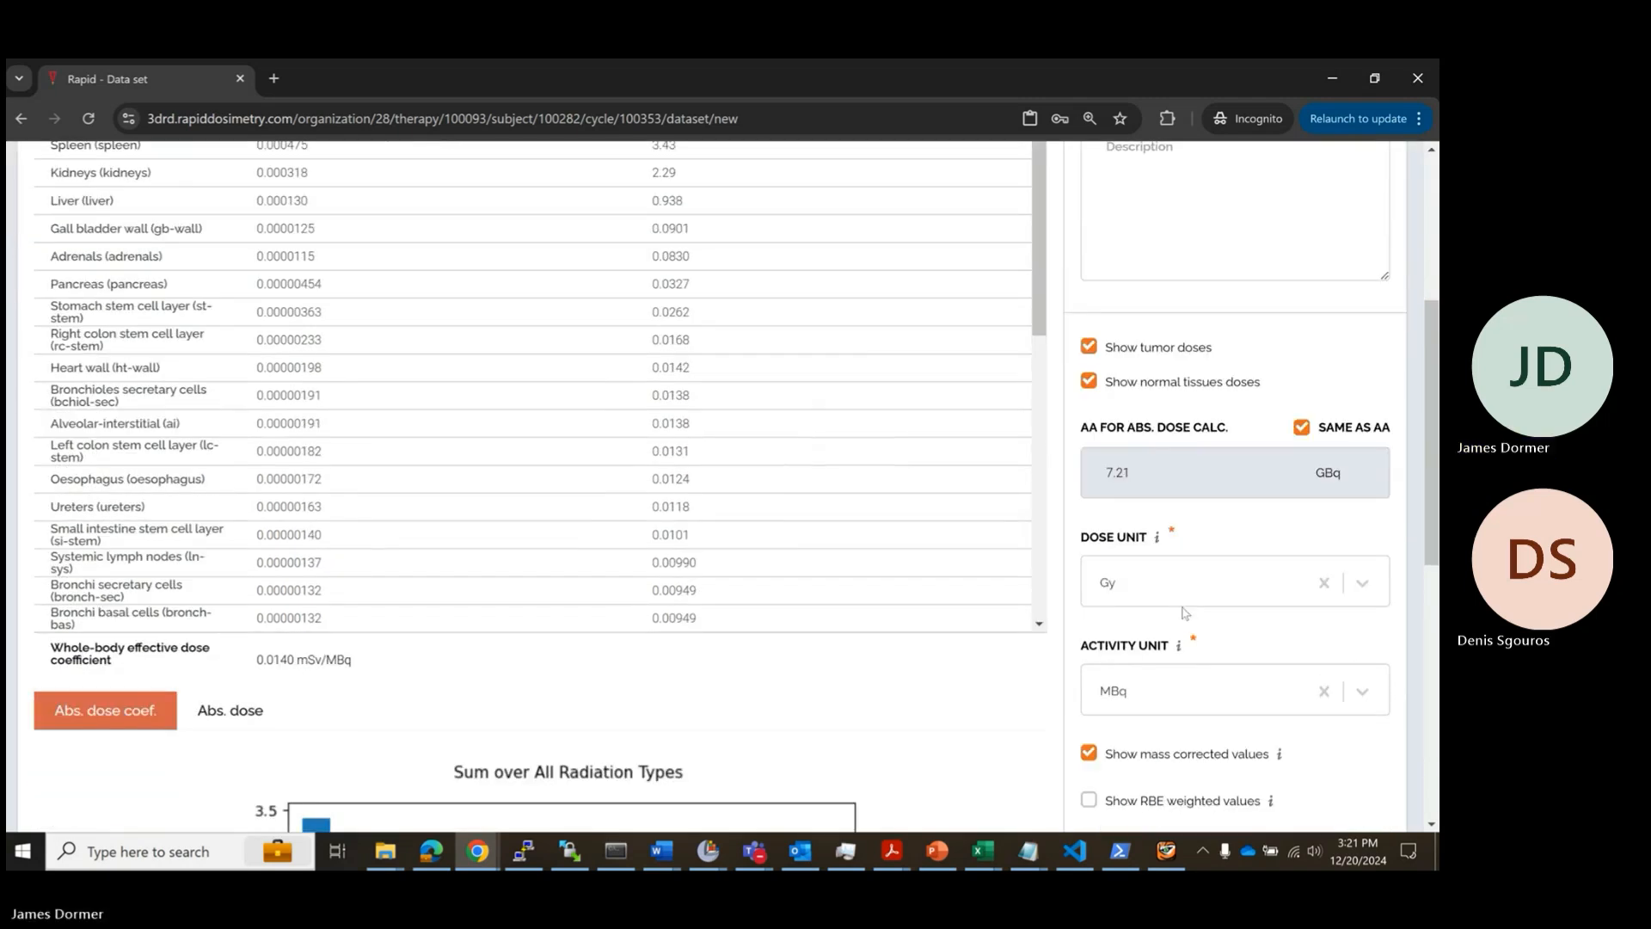
left_click(1168, 591)
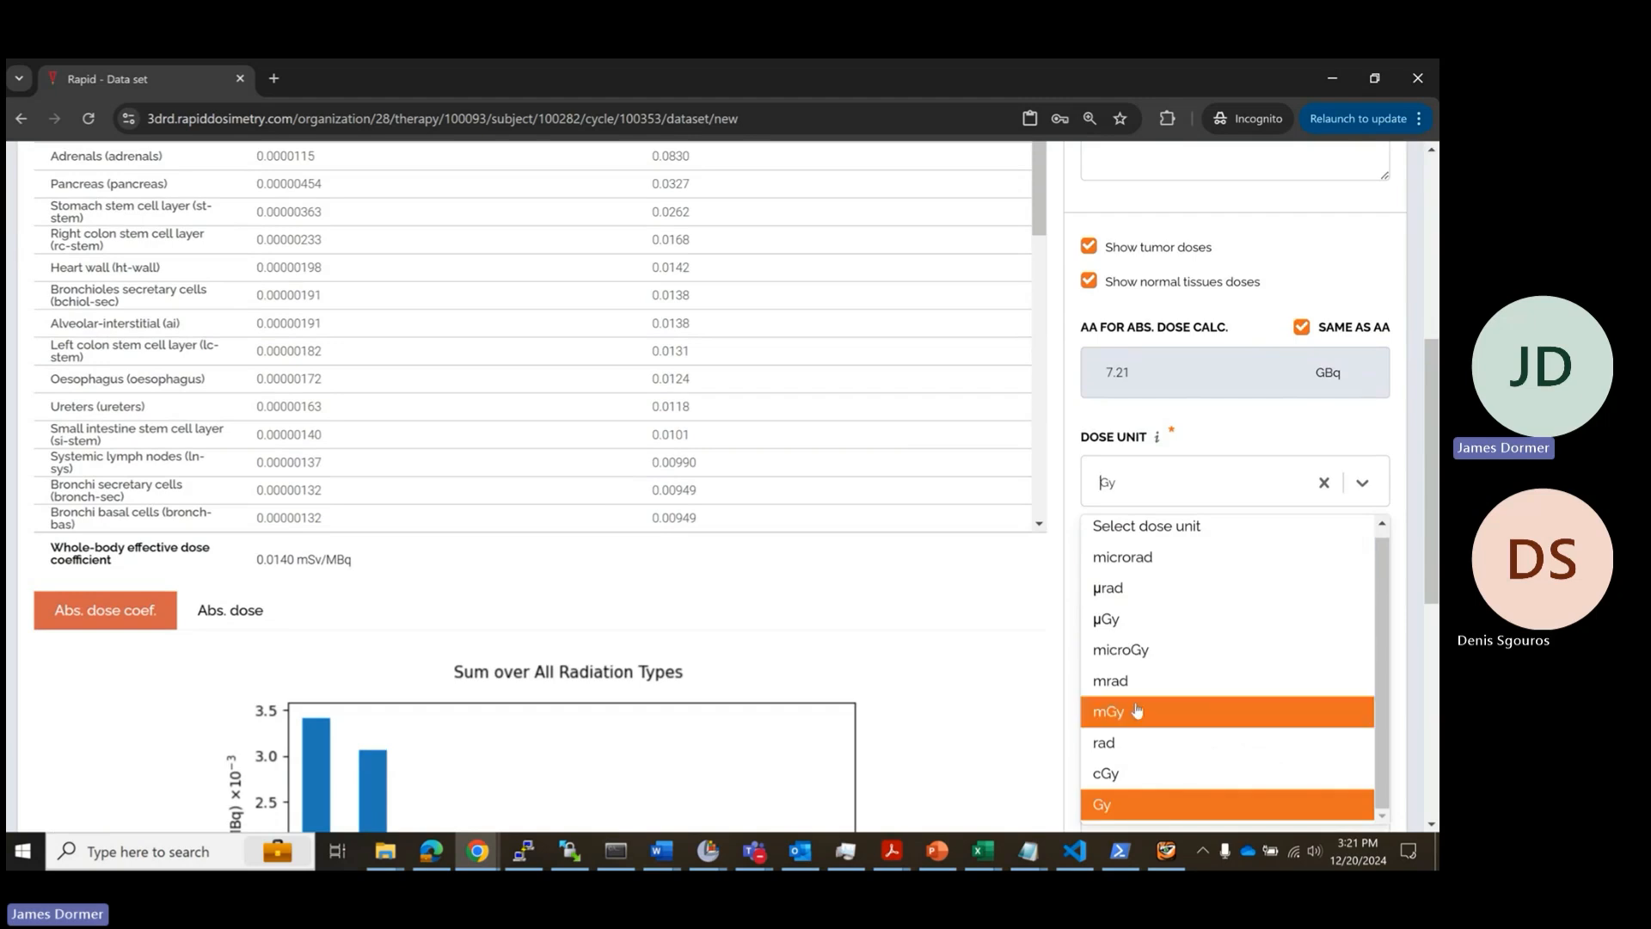
left_click(1140, 706)
left_click(1148, 590)
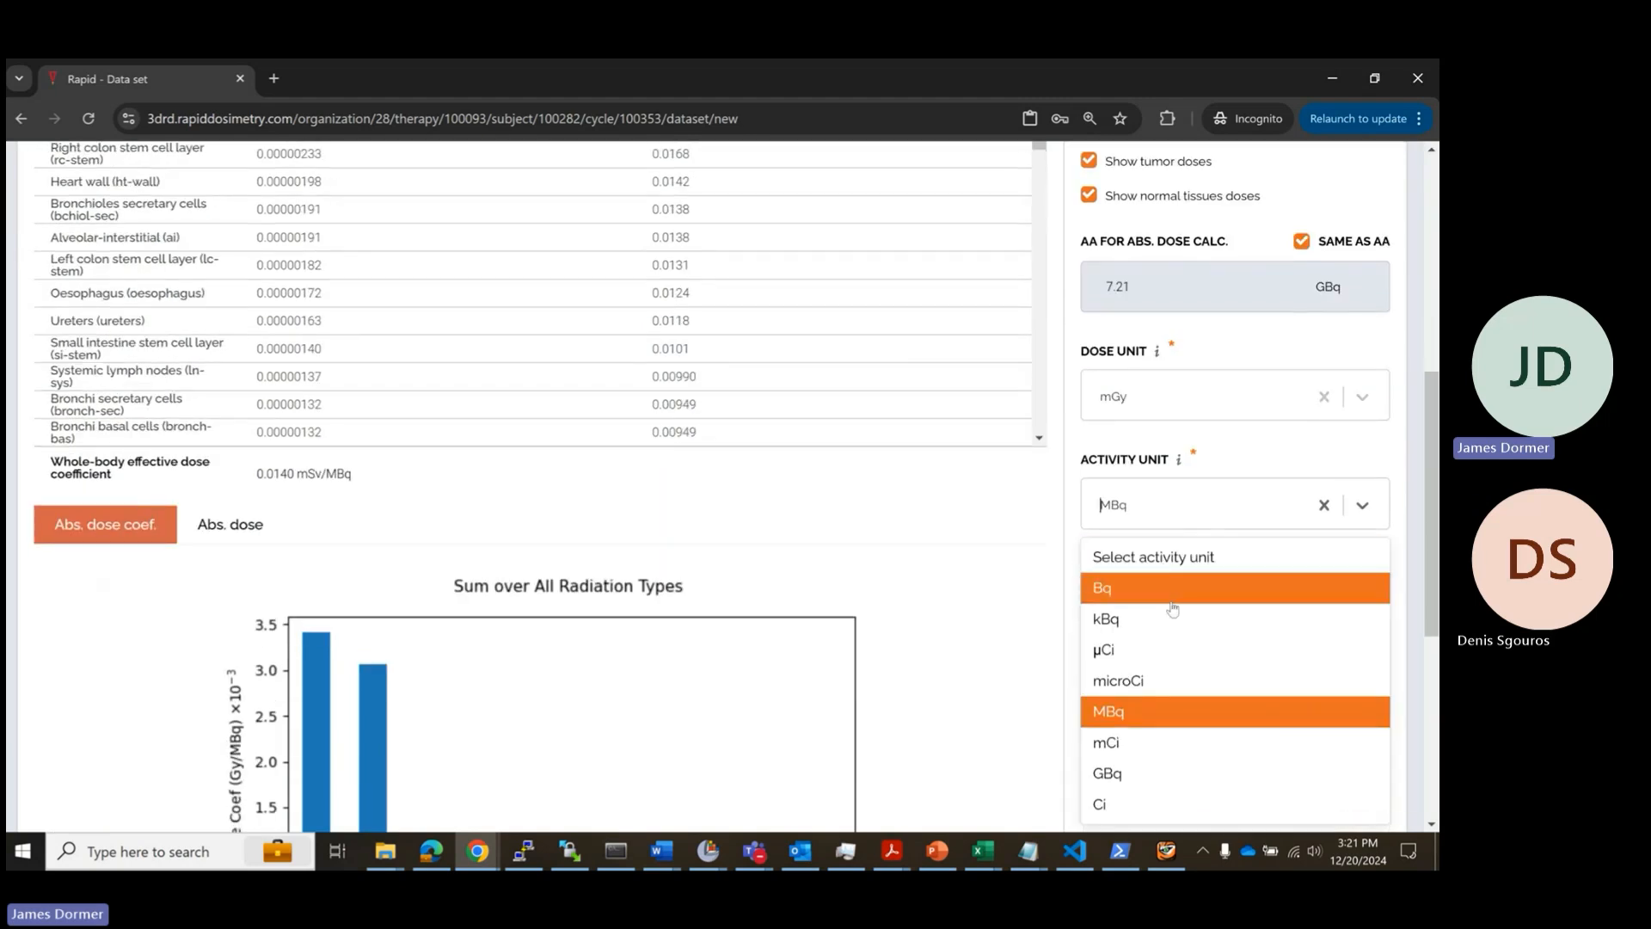
left_click(1151, 741)
scroll(969, 535, "down", 4)
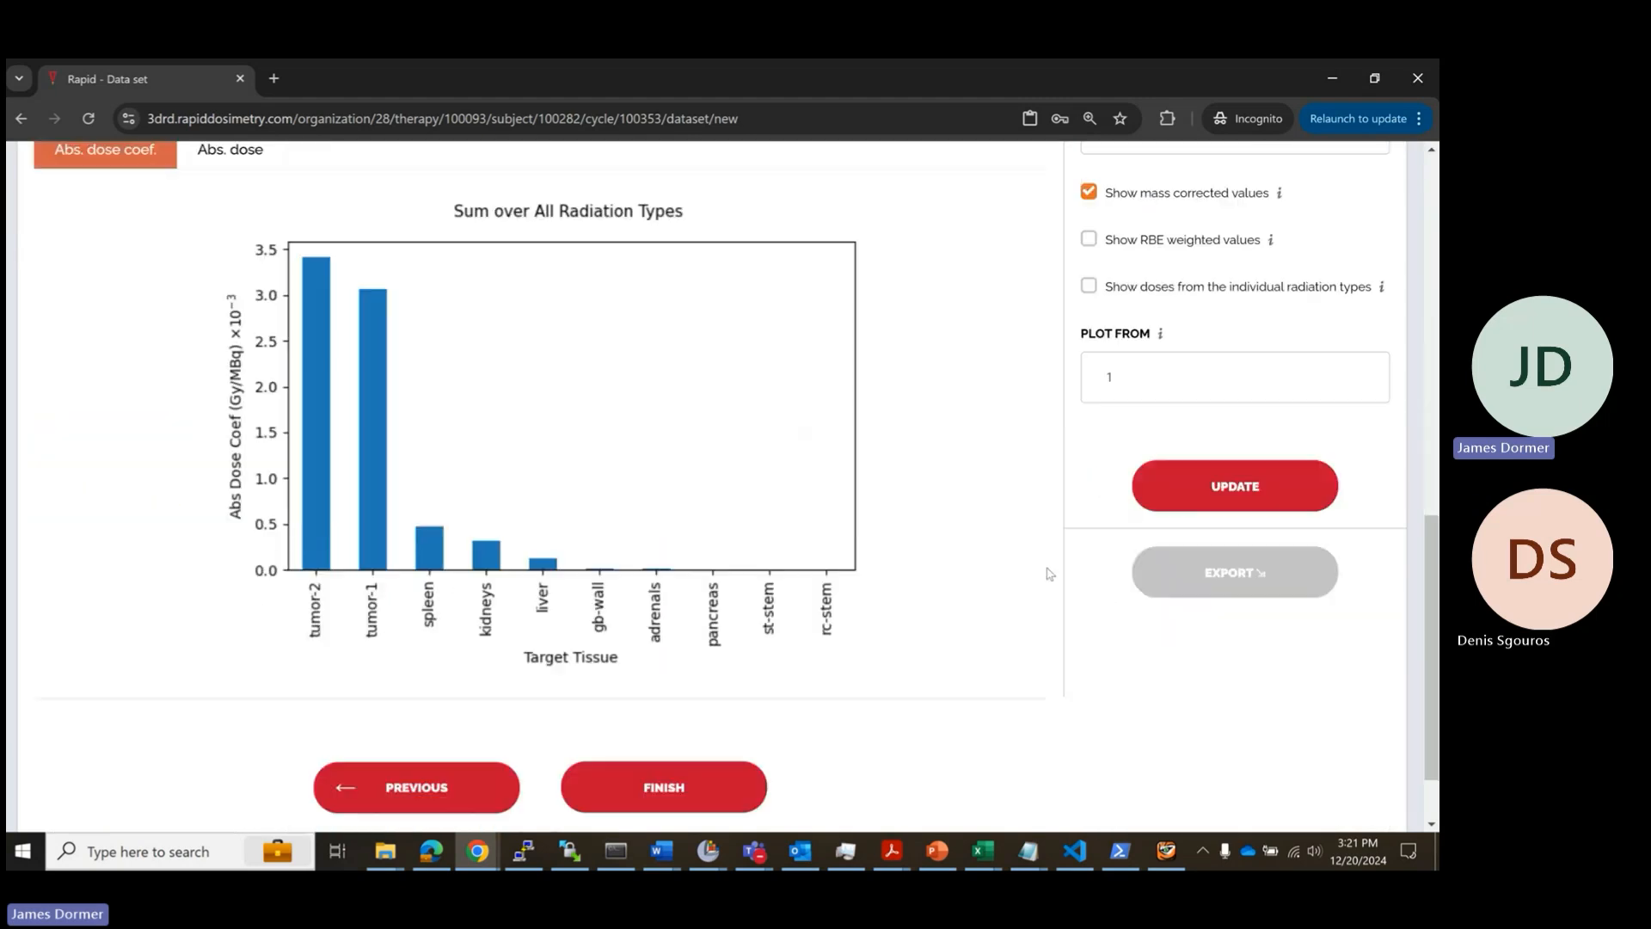
left_click(1194, 507)
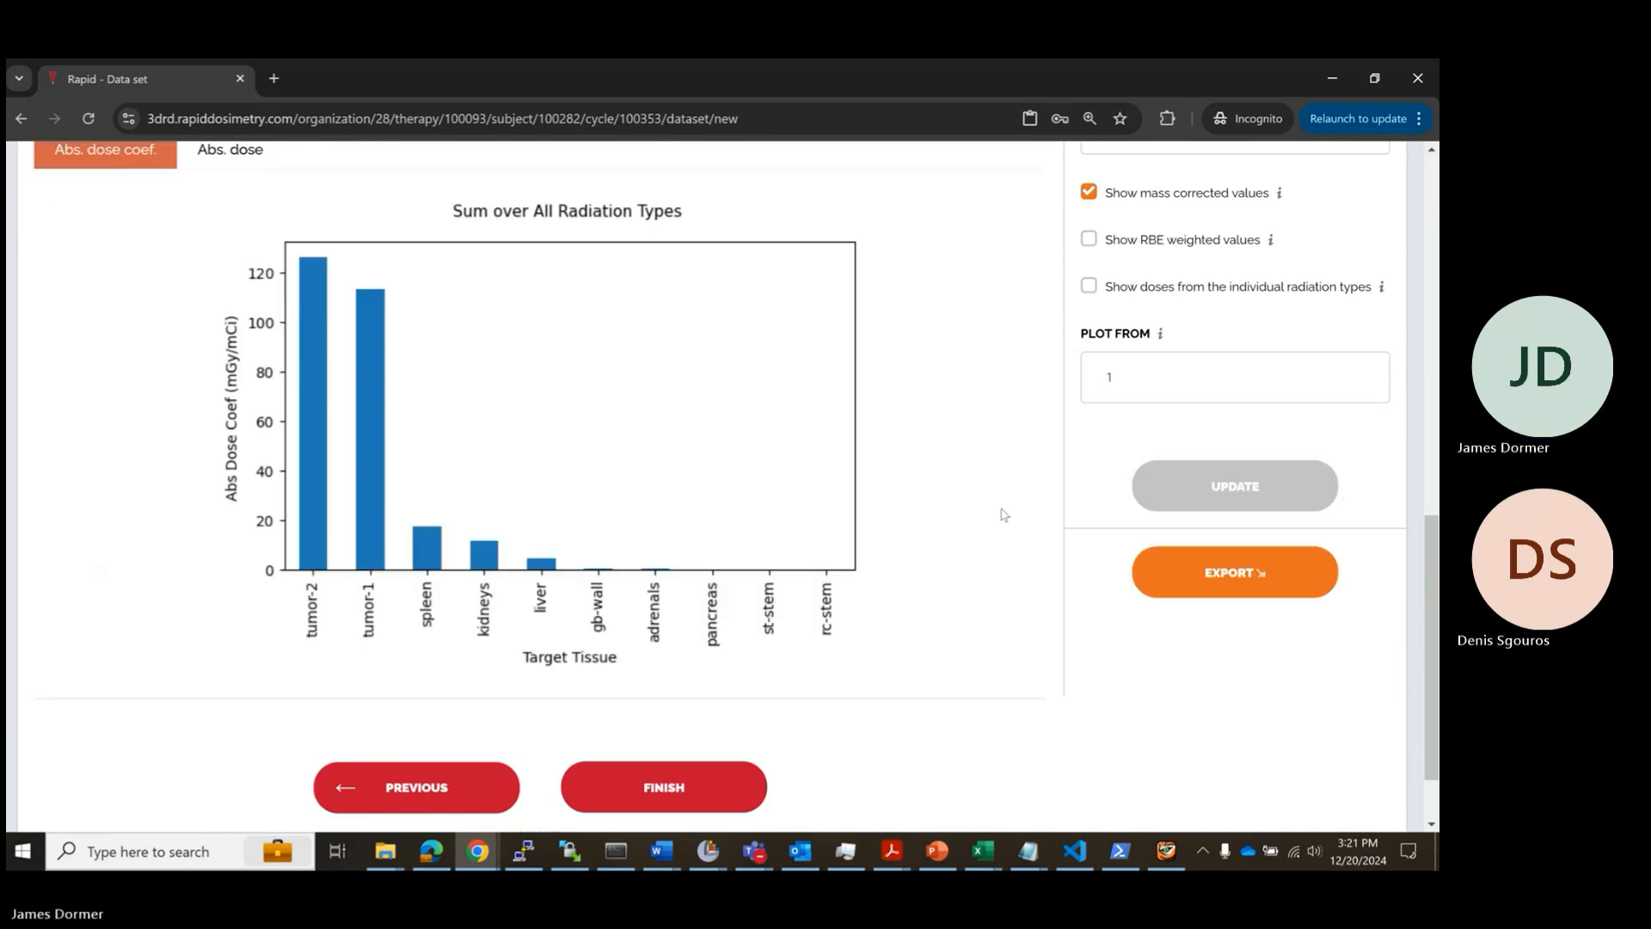
Step: Set a separate administered activity of 8.0 GBq for the absorbed dose calculation and update the dose outputs
scroll(998, 513, "up", 10)
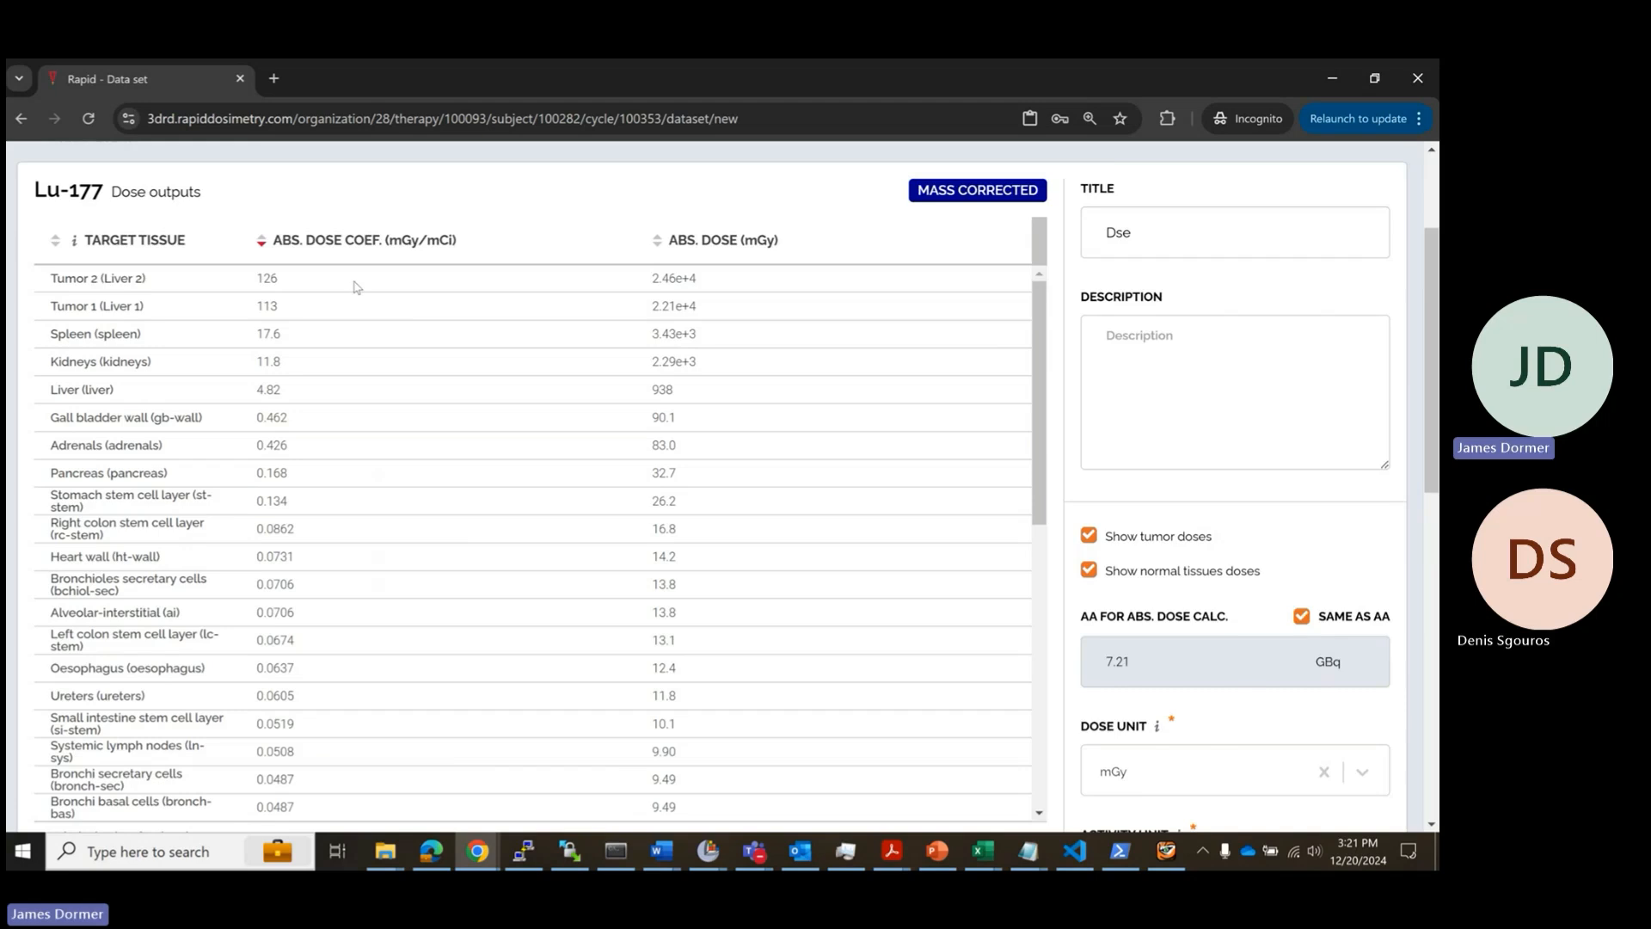
scroll(355, 286, "down", 2)
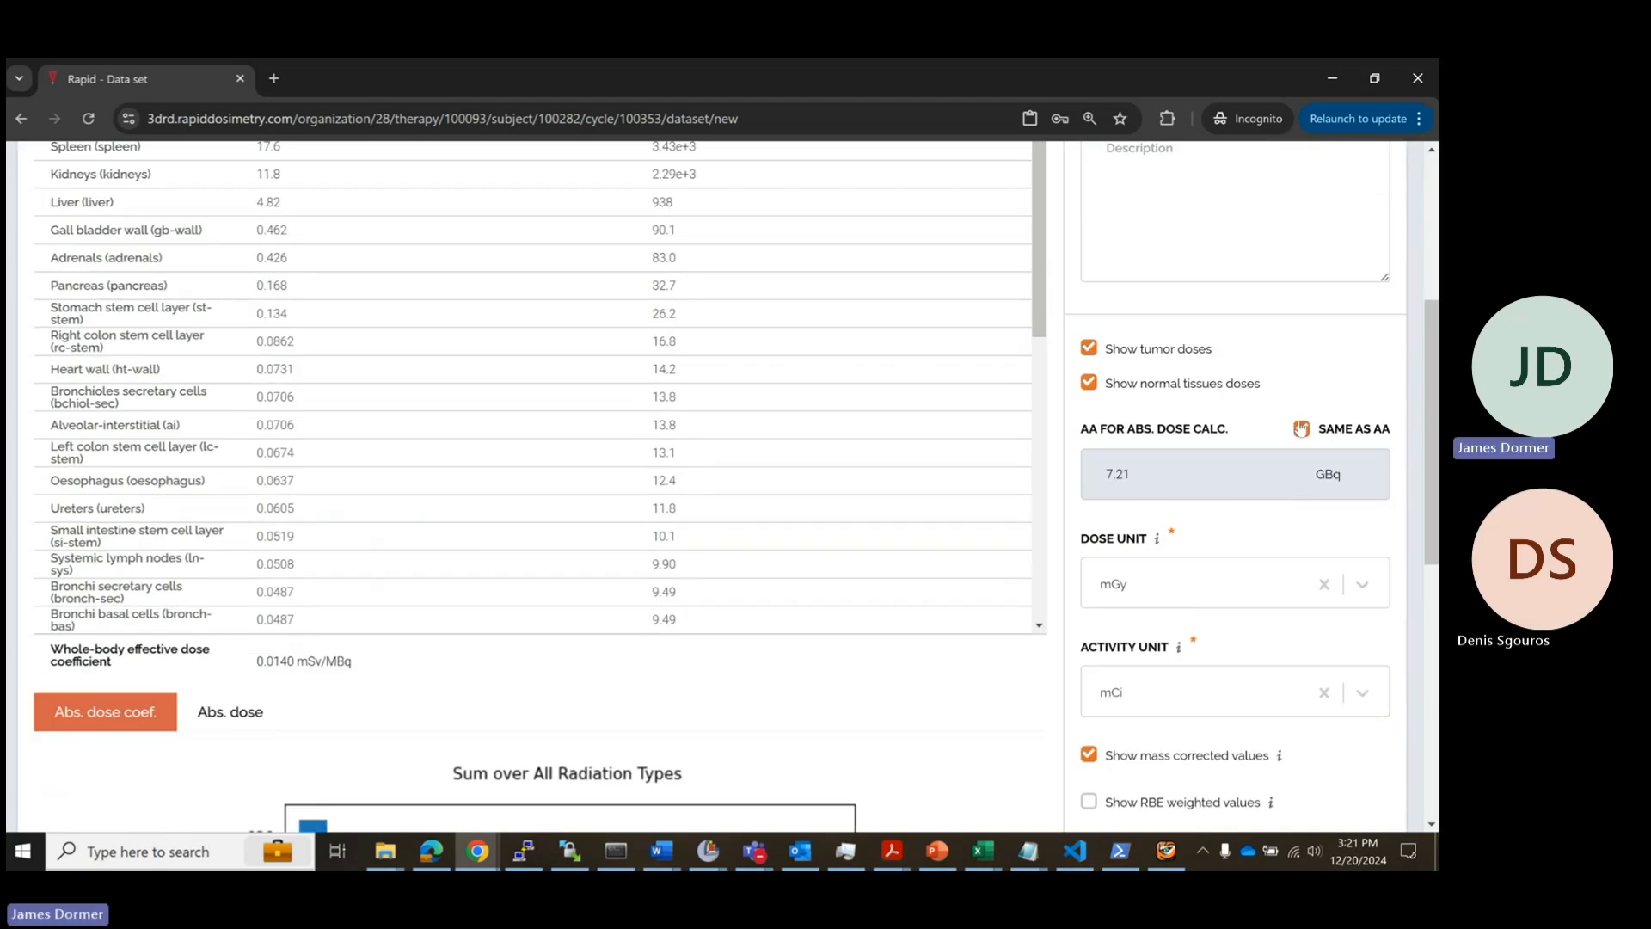
left_click(1301, 428)
left_click_drag(1138, 470, 1086, 469)
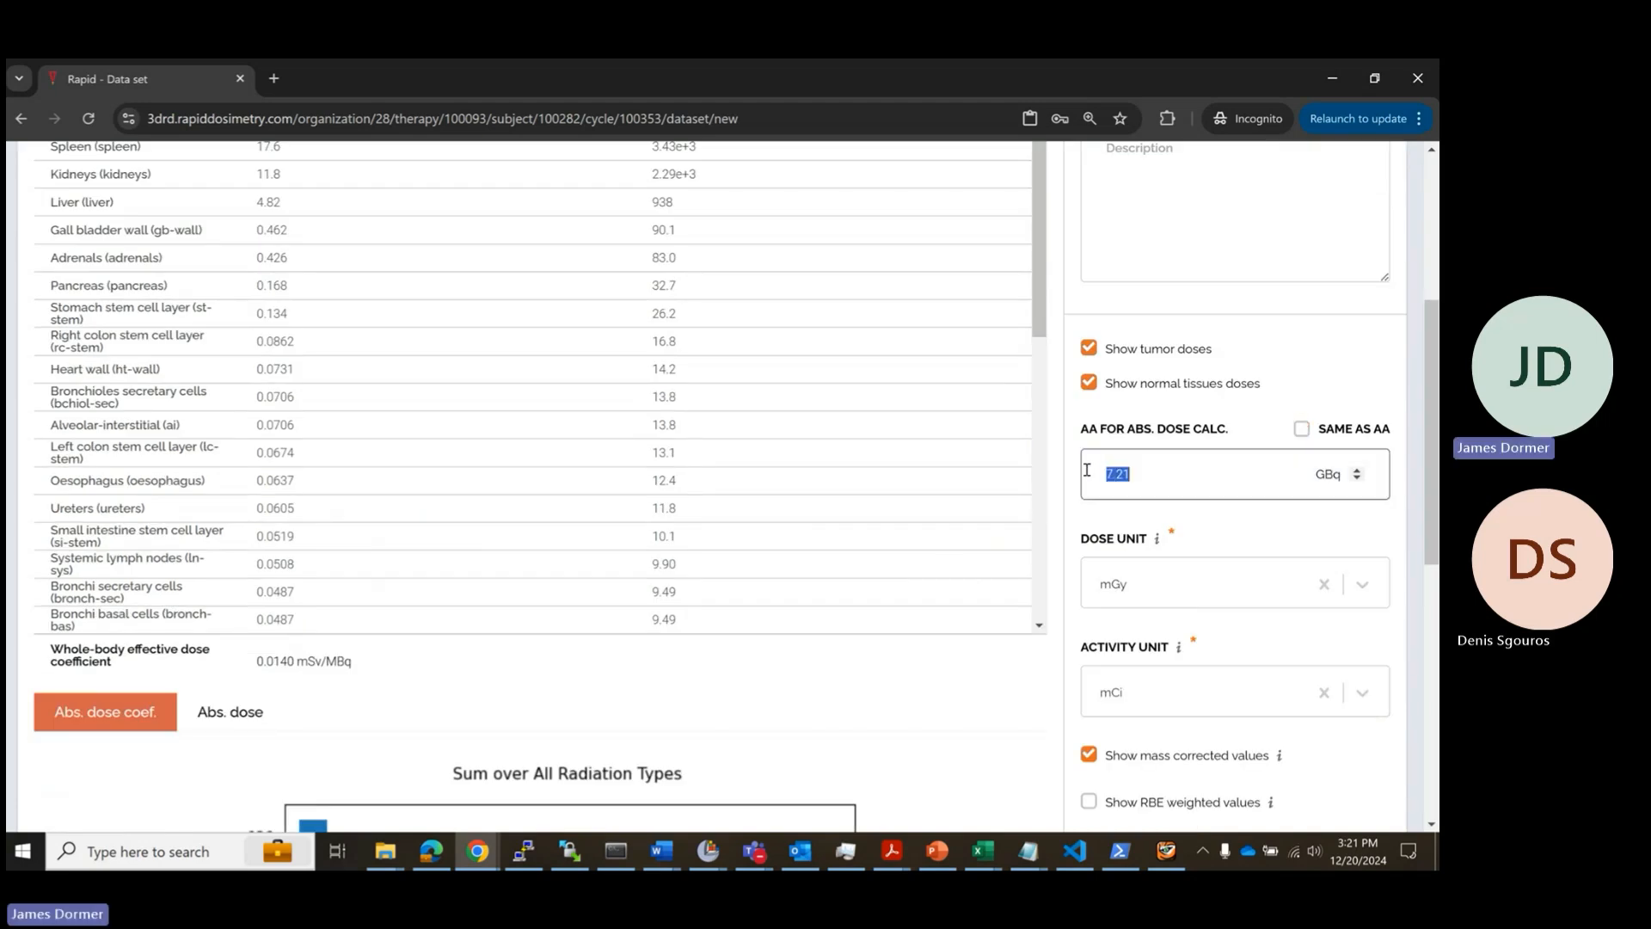
type("8.0")
scroll(1194, 478, "down", 1)
scroll(1194, 478, "down", 4)
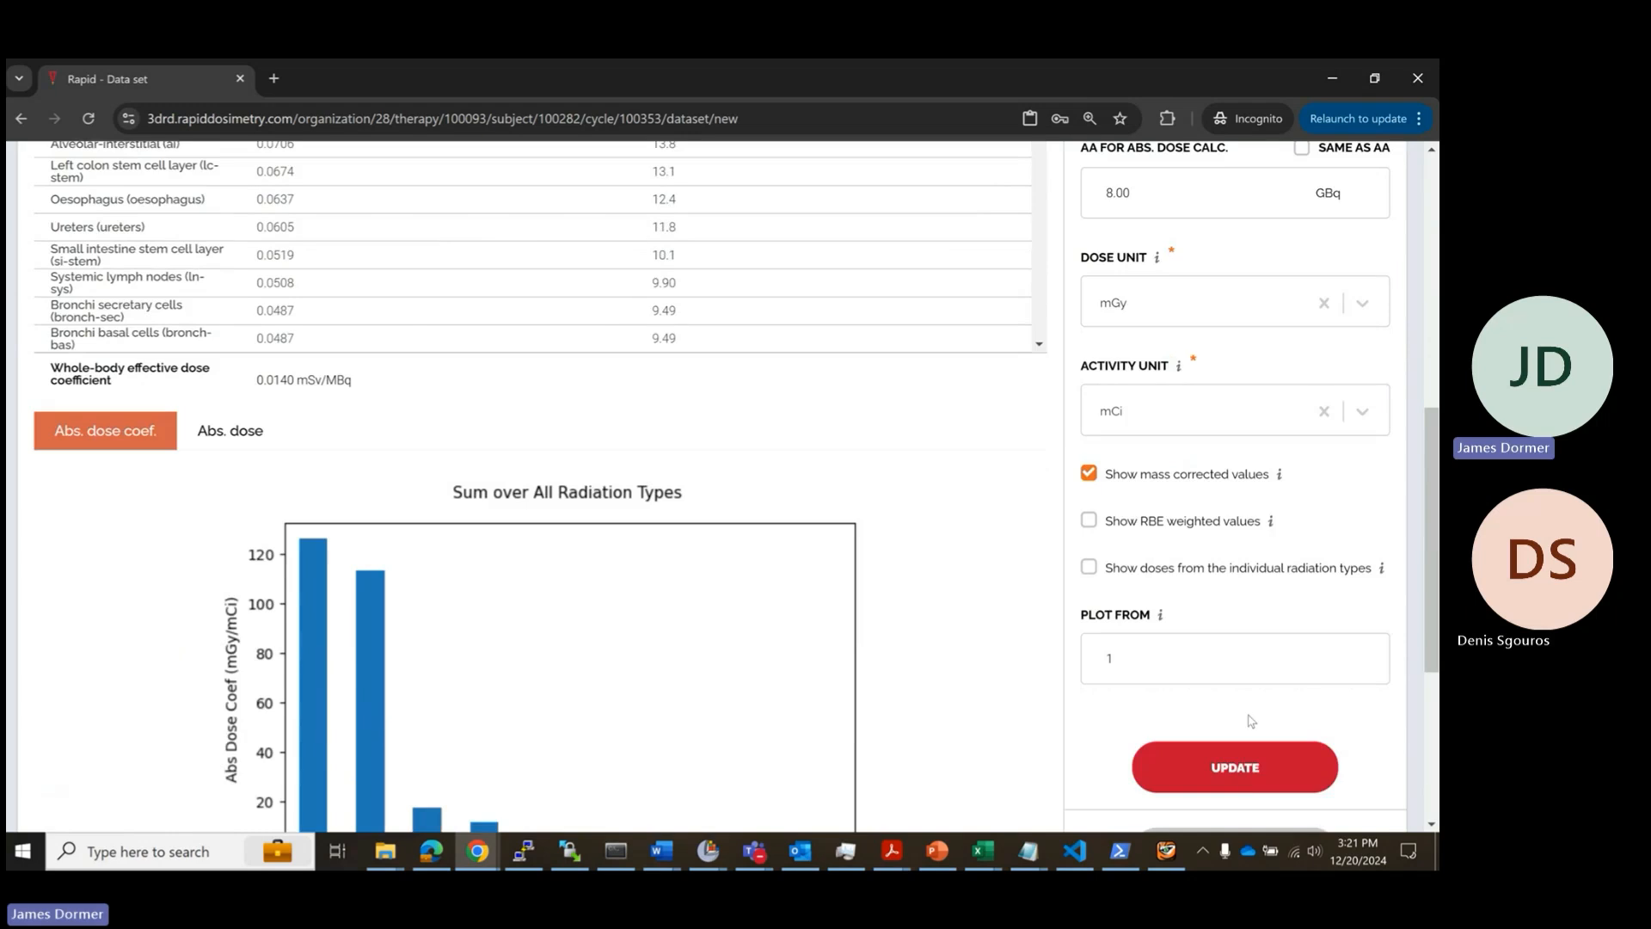
left_click(1234, 762)
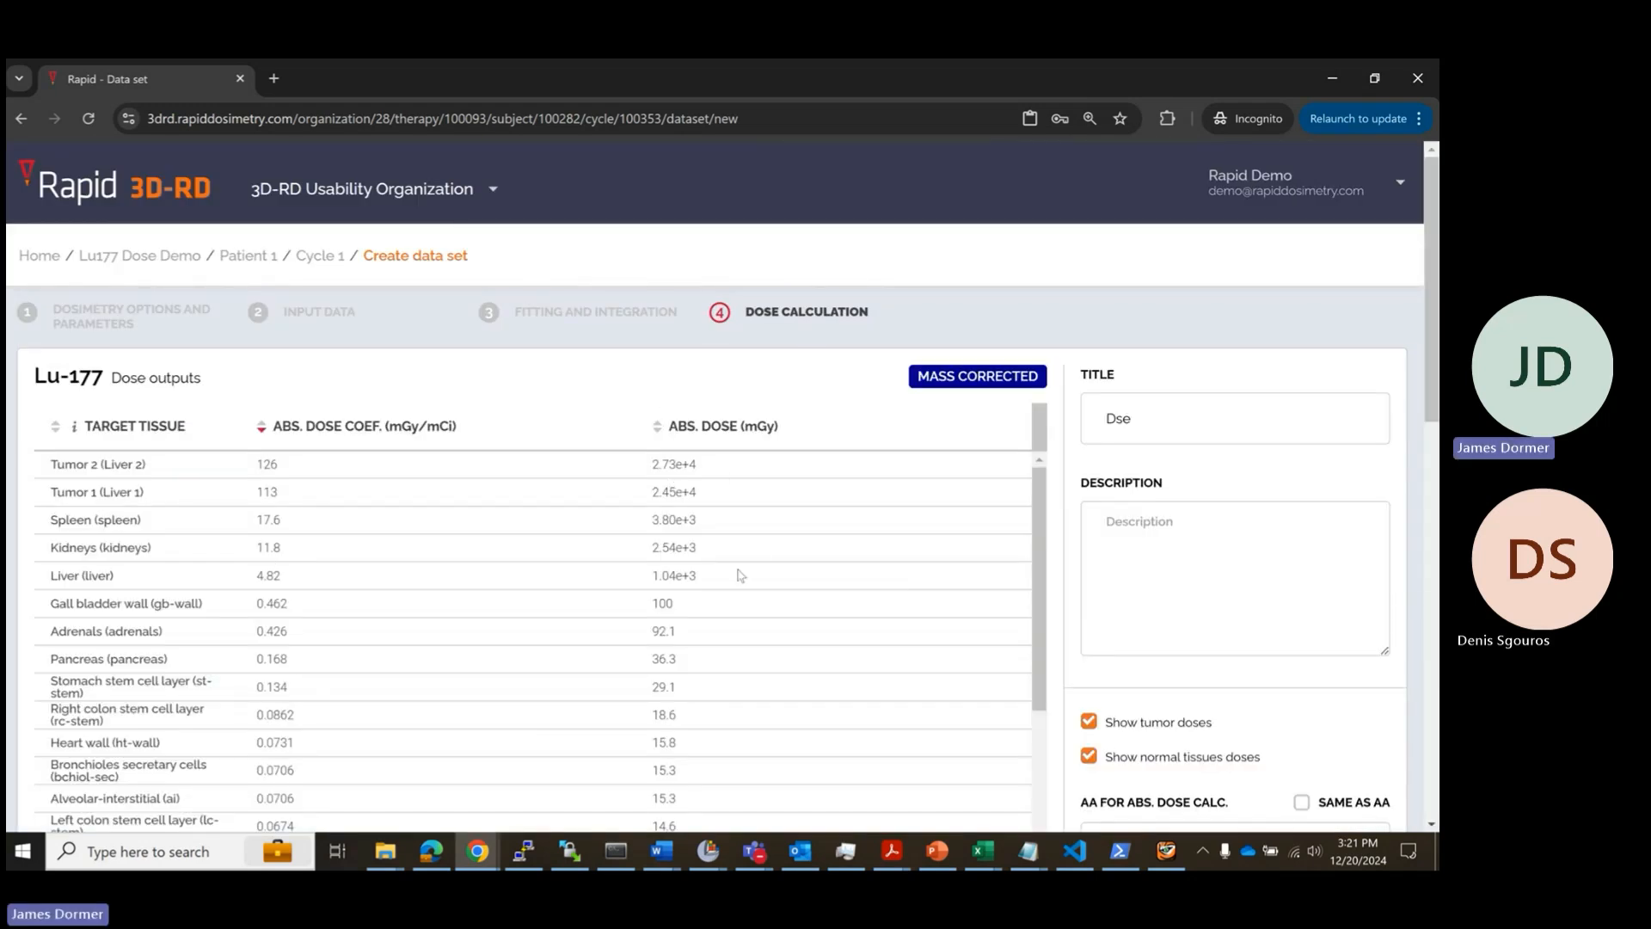
scroll(1212, 547, "down", 2)
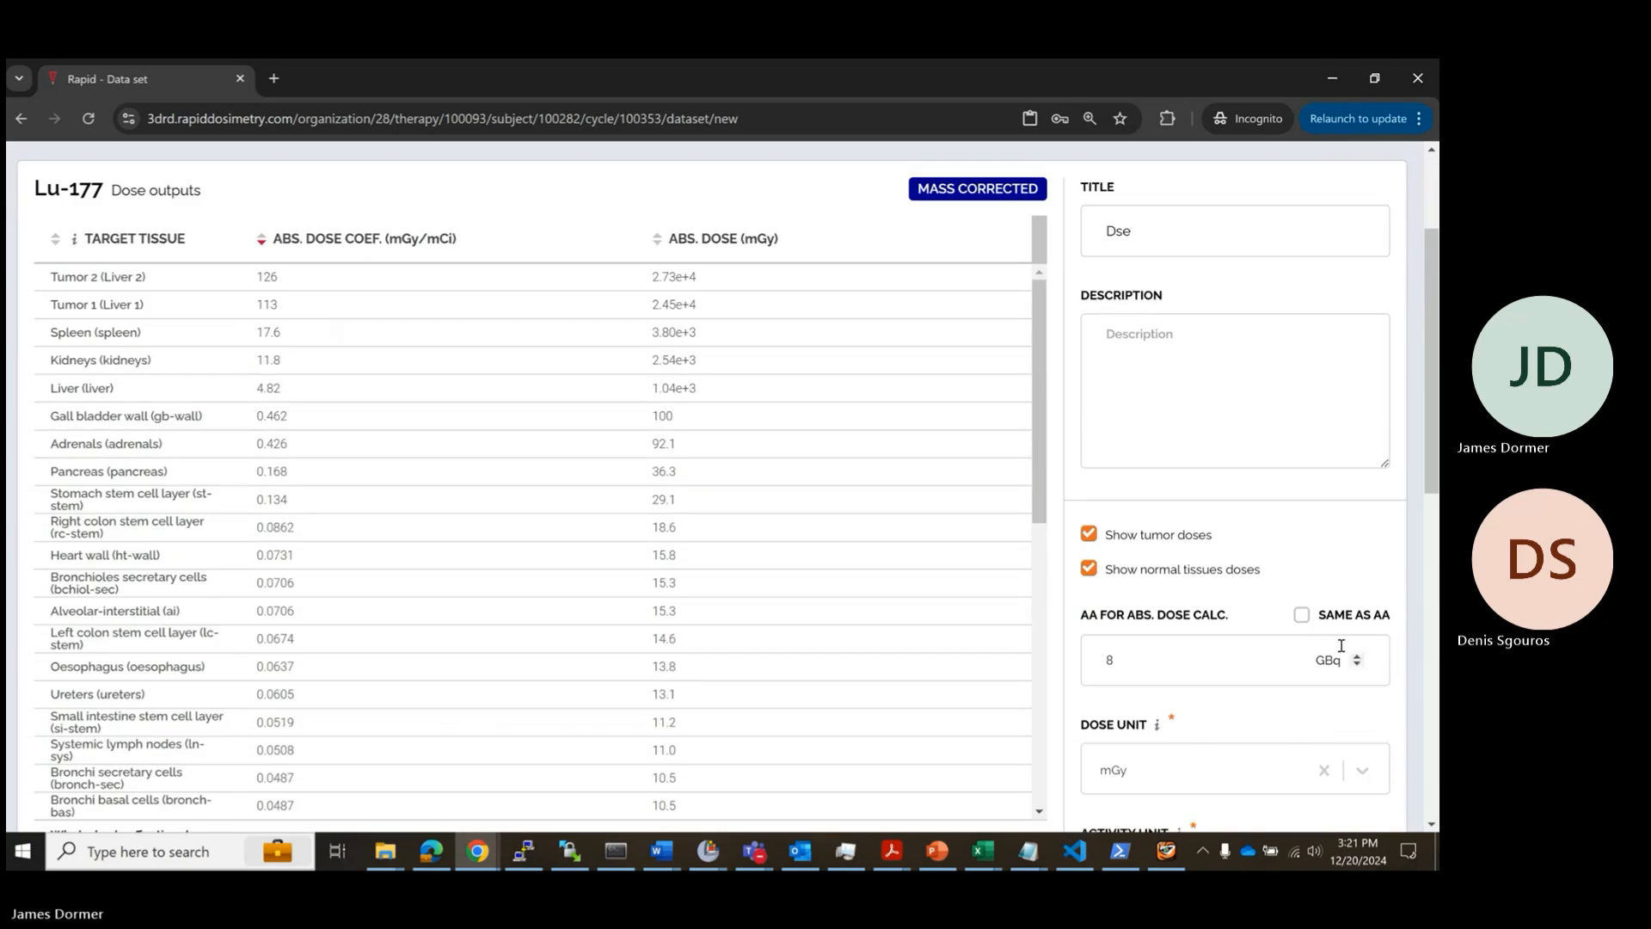
Step: Make the activity for the absorbed dose calculation the same as the administered activity again and update the outputs
left_click(1306, 623)
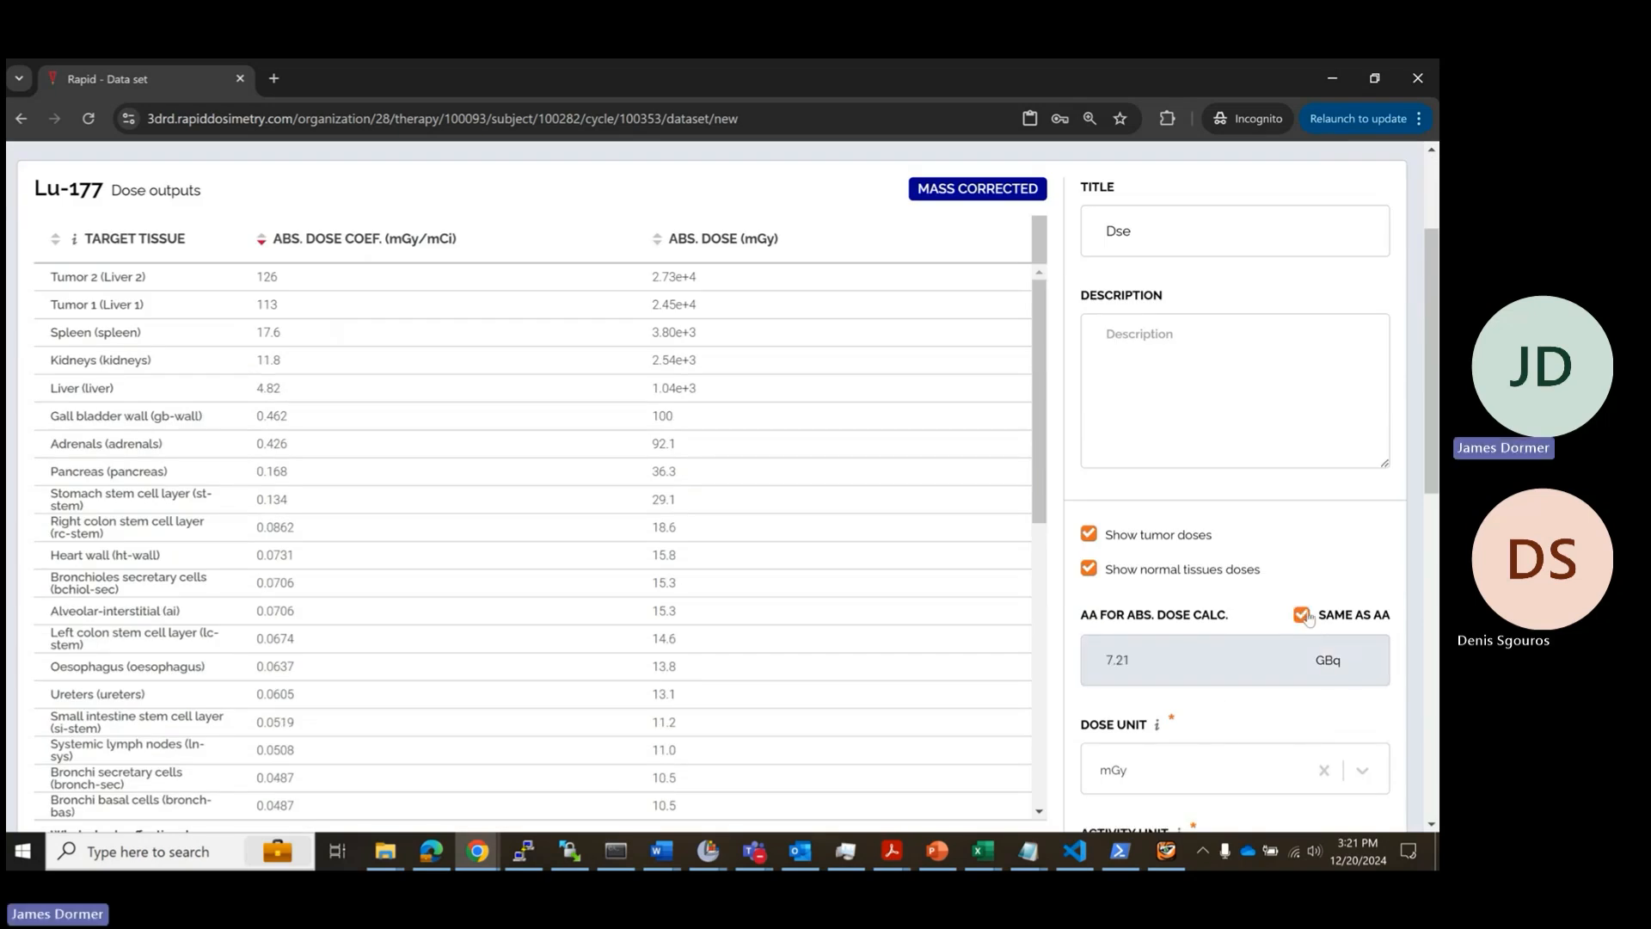
scroll(1301, 572, "down", 6)
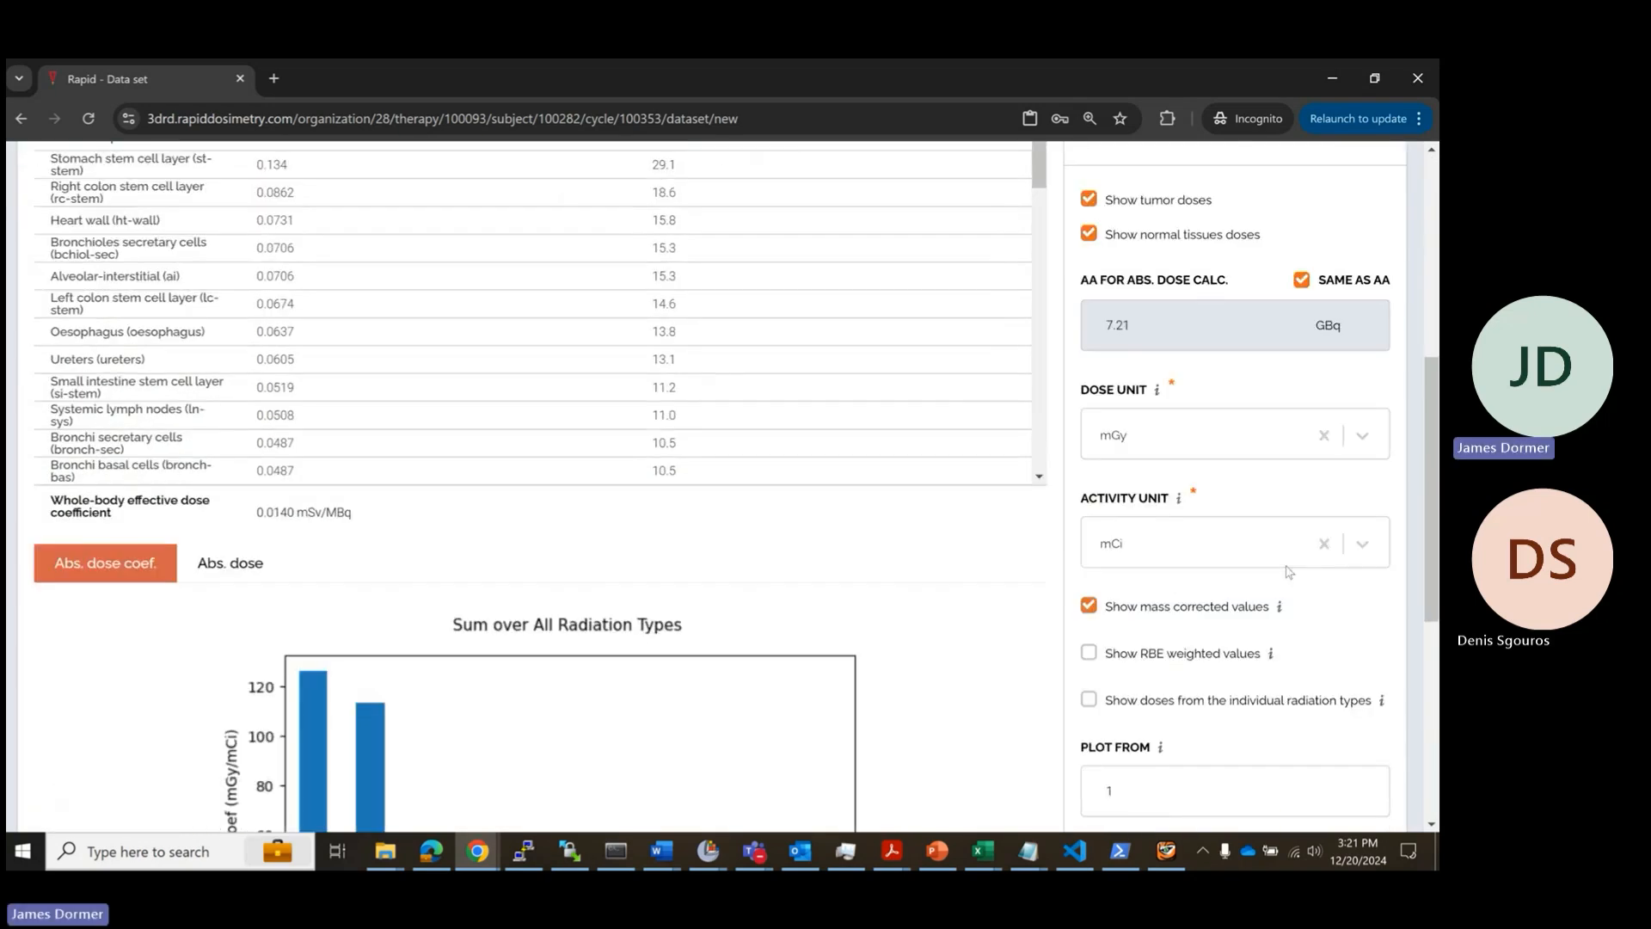
left_click(1235, 663)
scroll(965, 630, "down", 3)
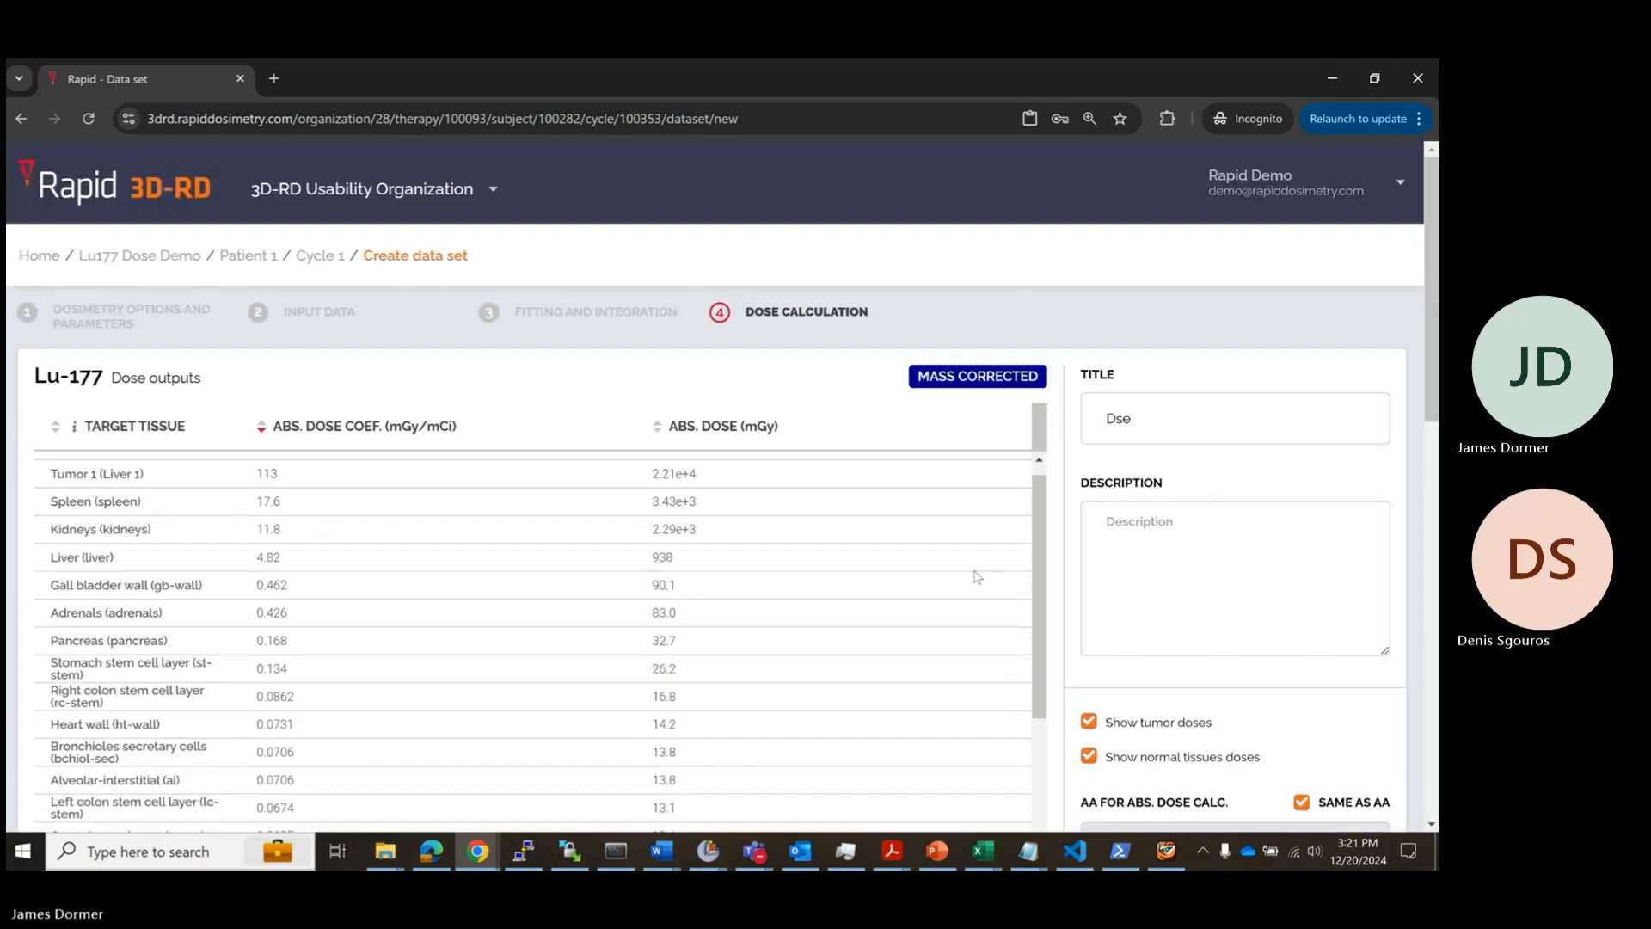
Step: Exclude the tumor doses from the dose outputs and update the results
scroll(1201, 516, "down", 4)
scroll(1207, 528, "down", 4)
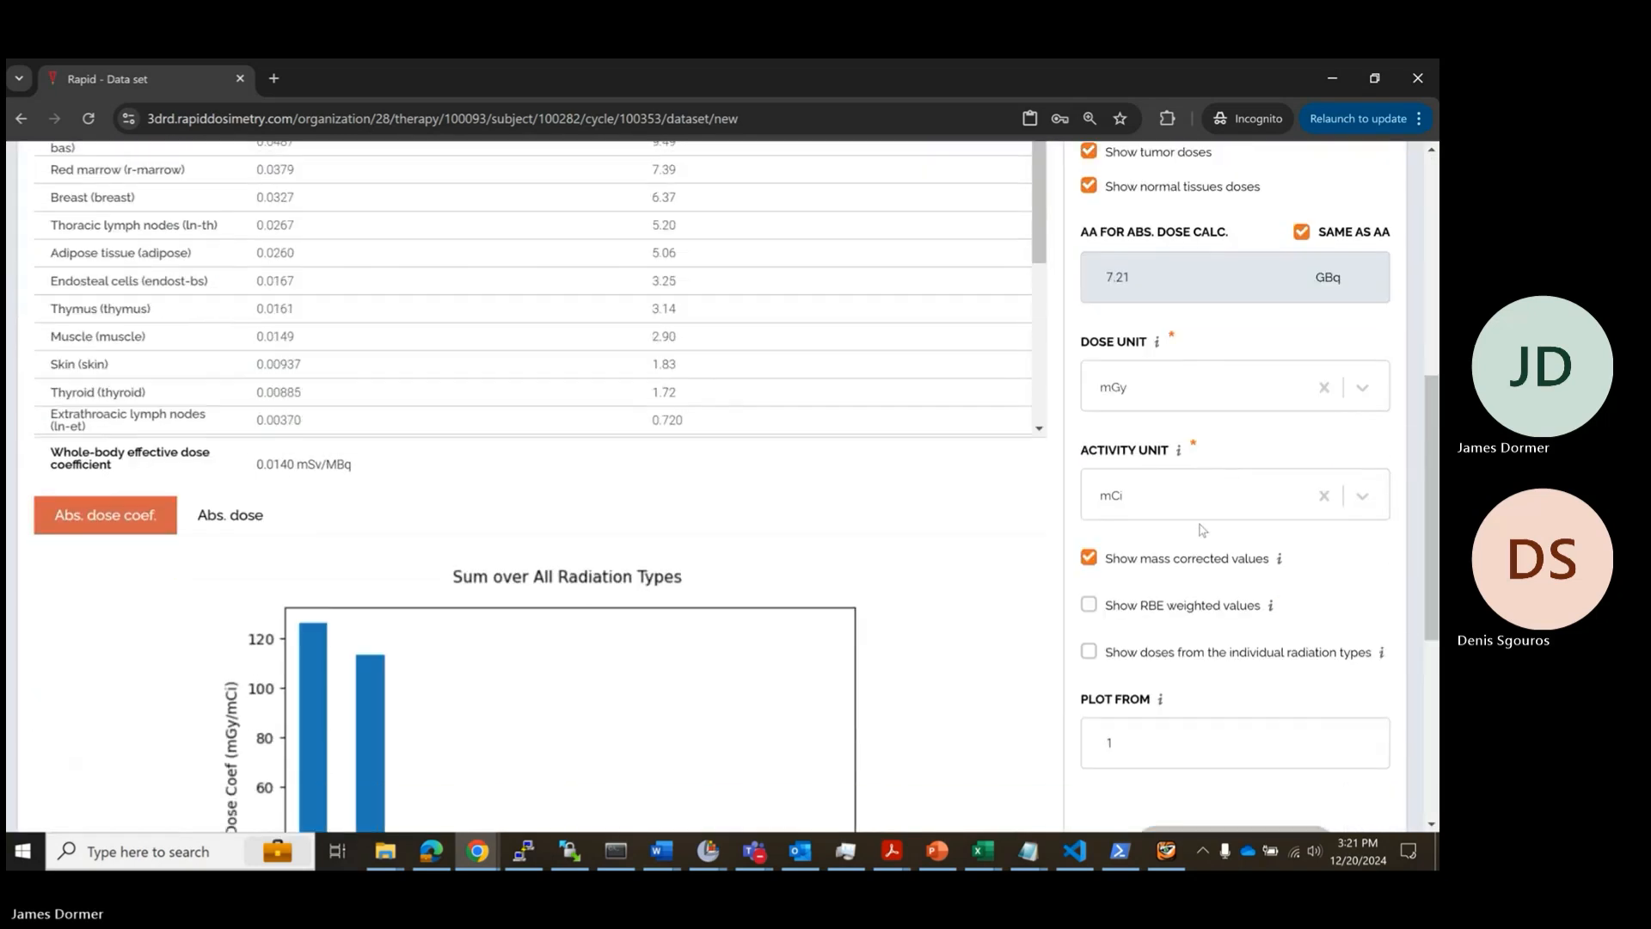
scroll(1142, 555, "down", 1)
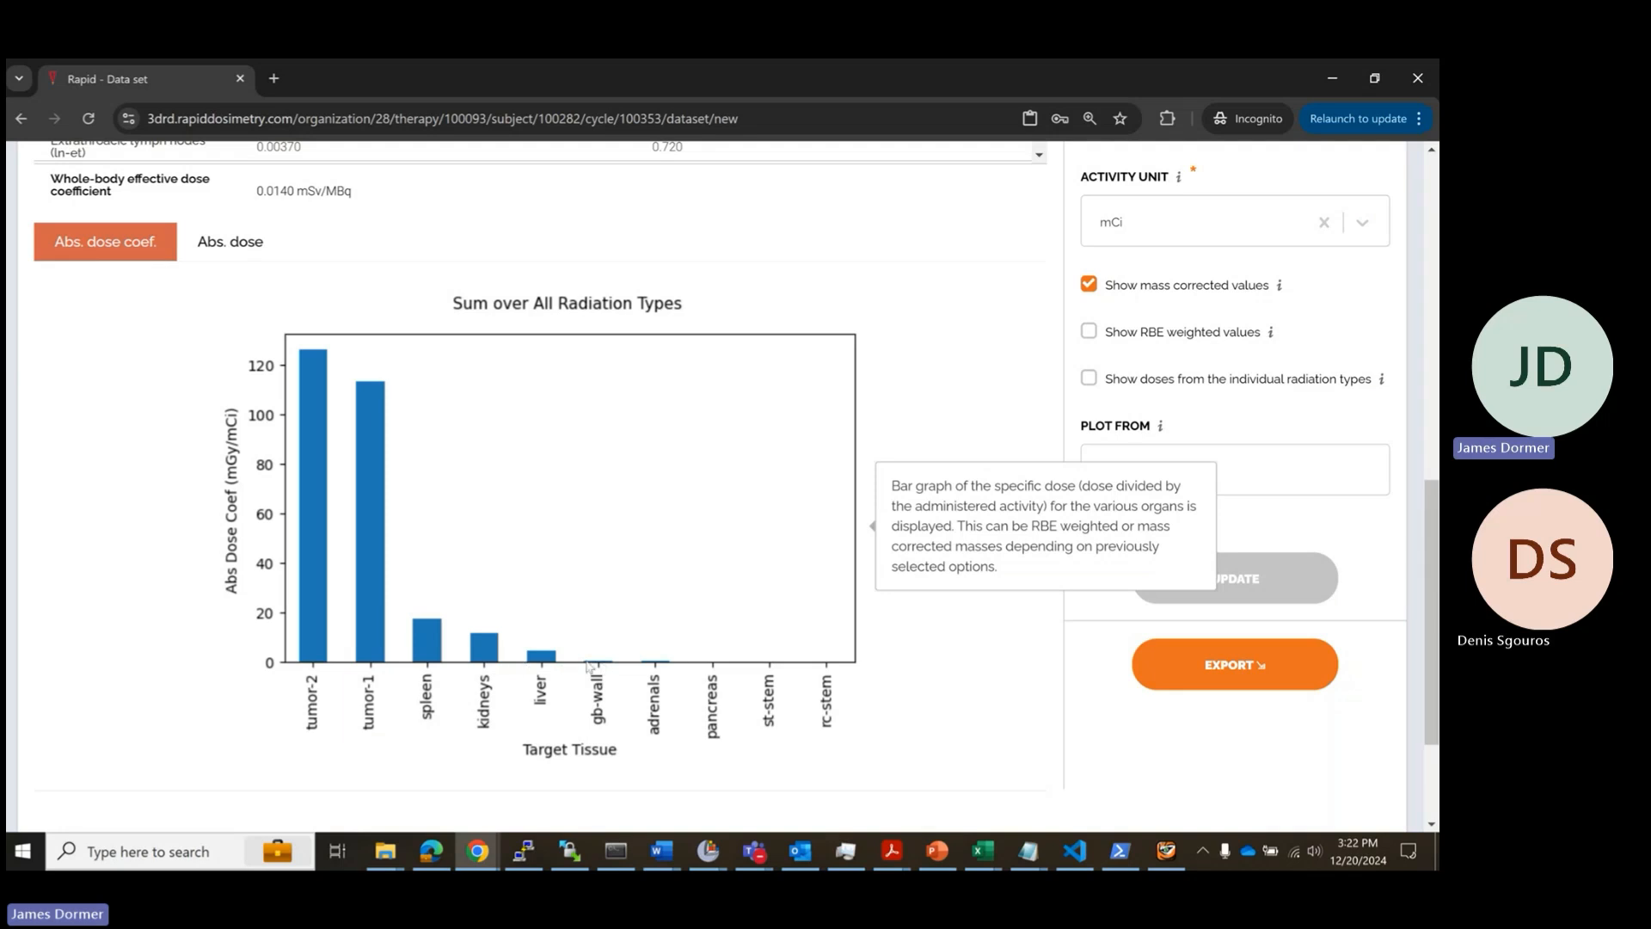
scroll(963, 627, "up", 3)
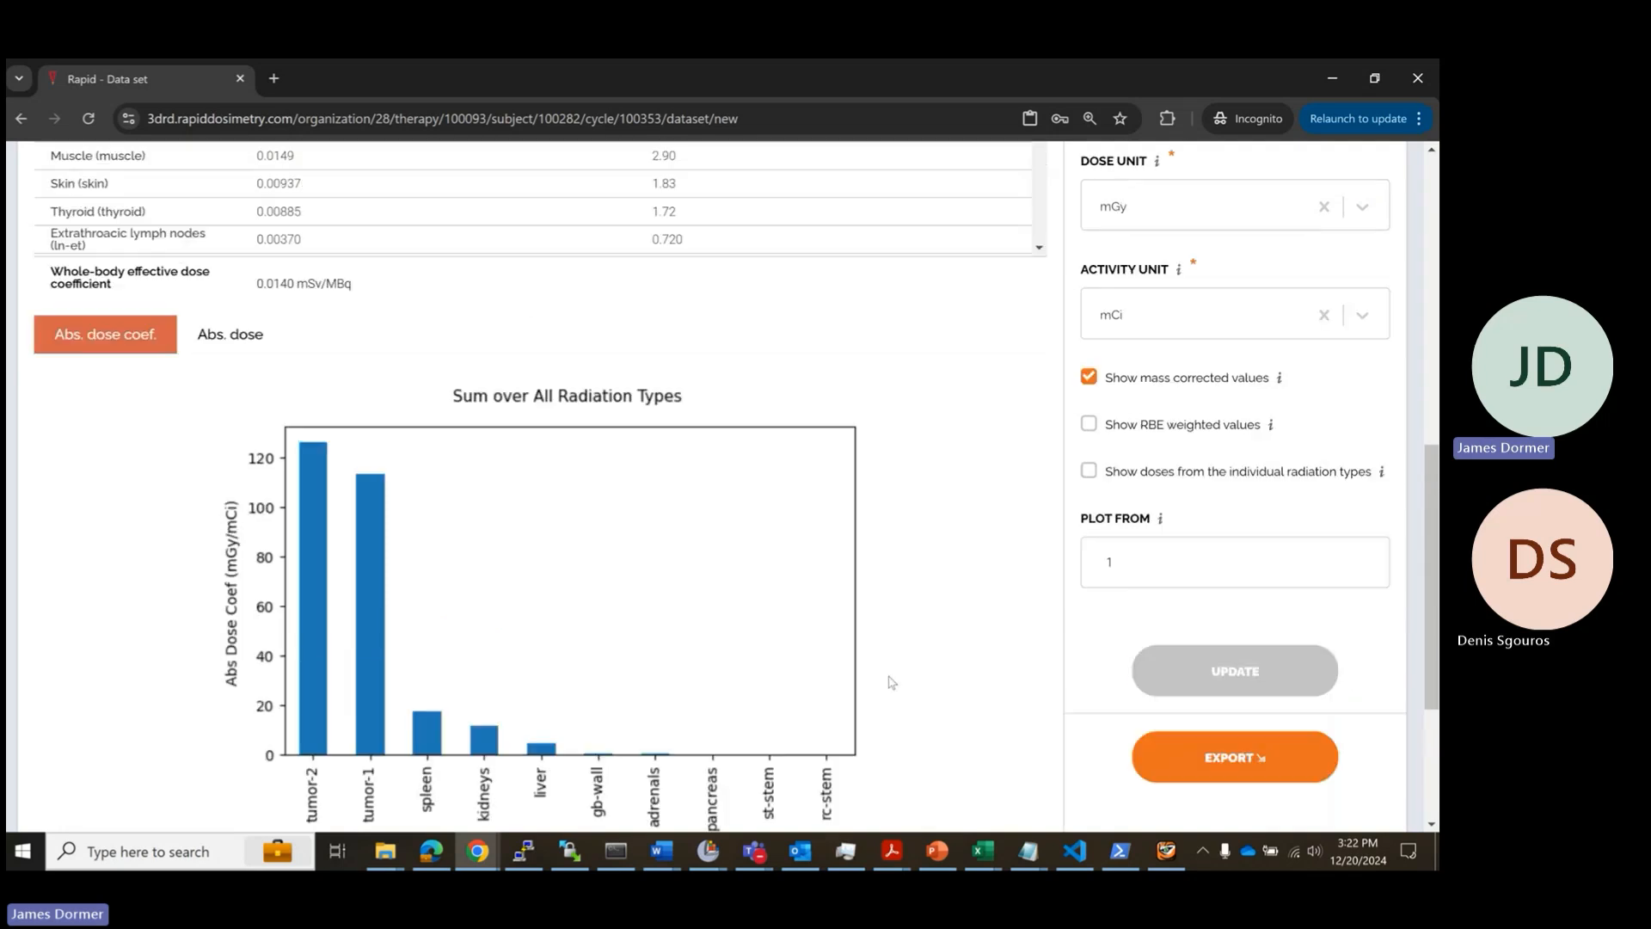
scroll(955, 583, "up", 1)
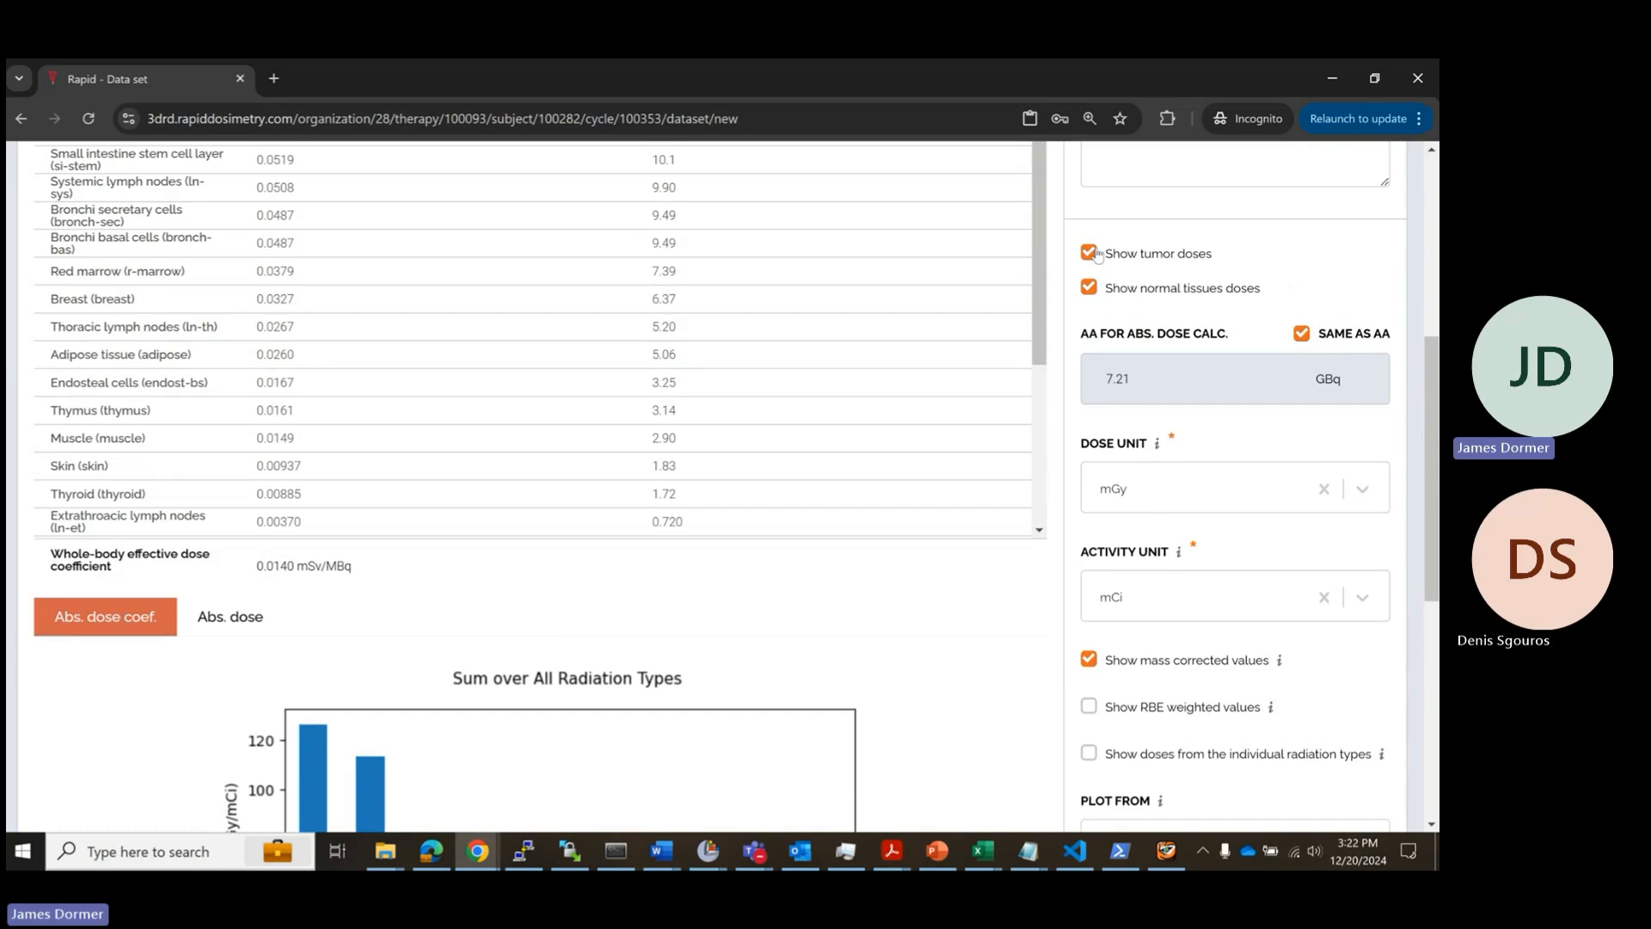
left_click(1090, 253)
scroll(1204, 516, "down", 5)
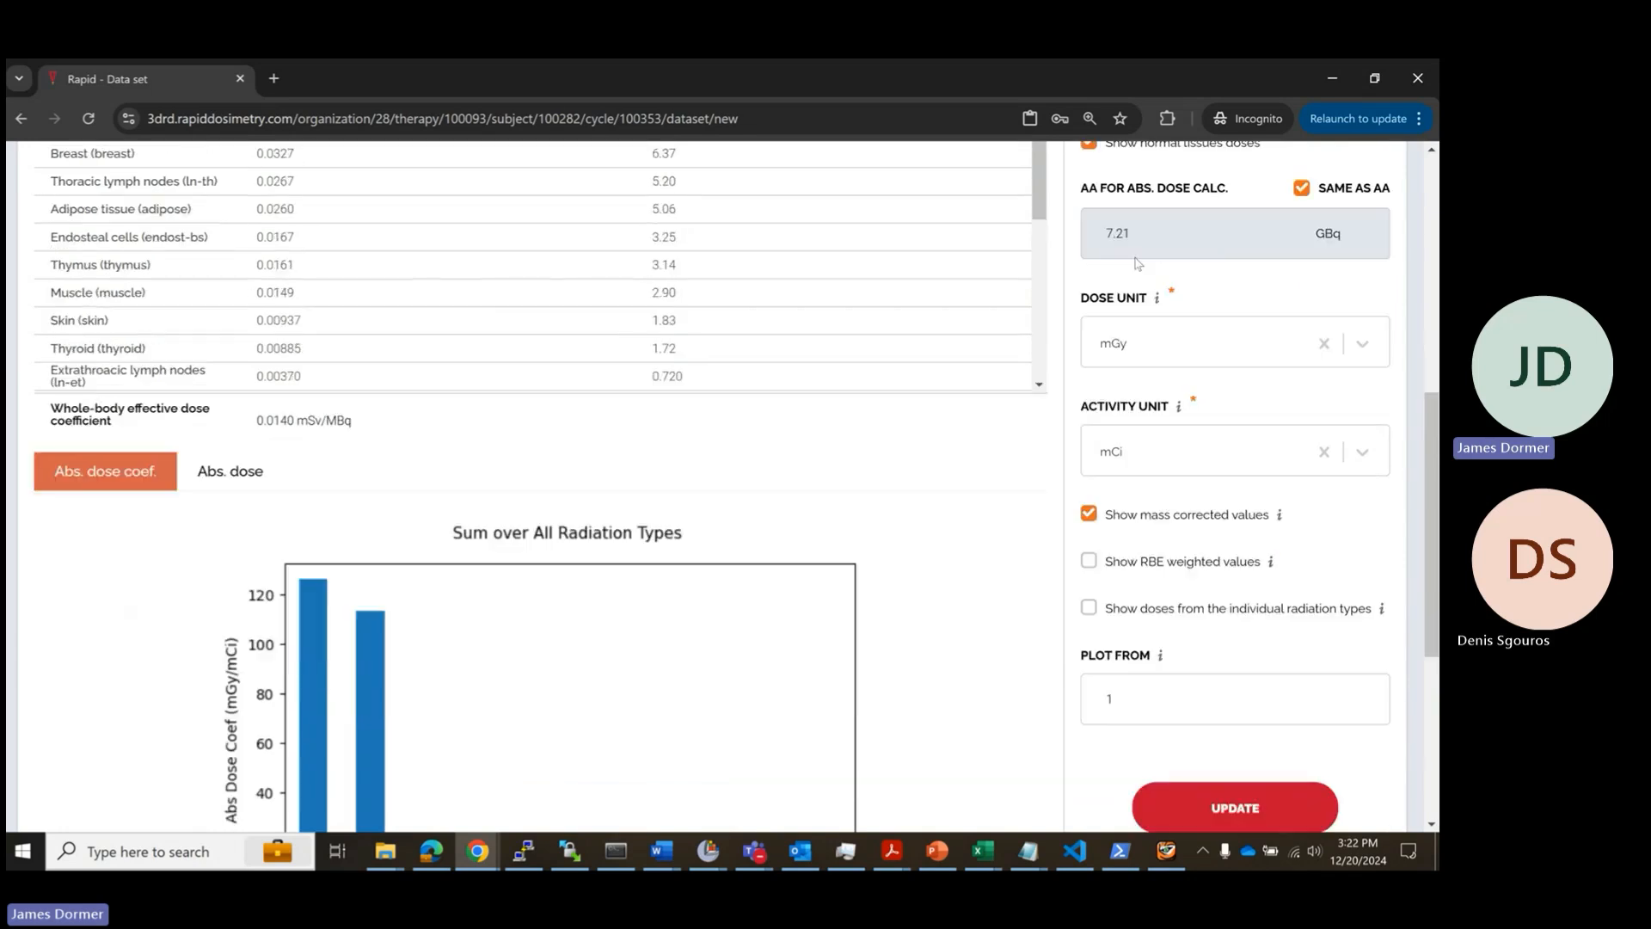
left_click(1223, 483)
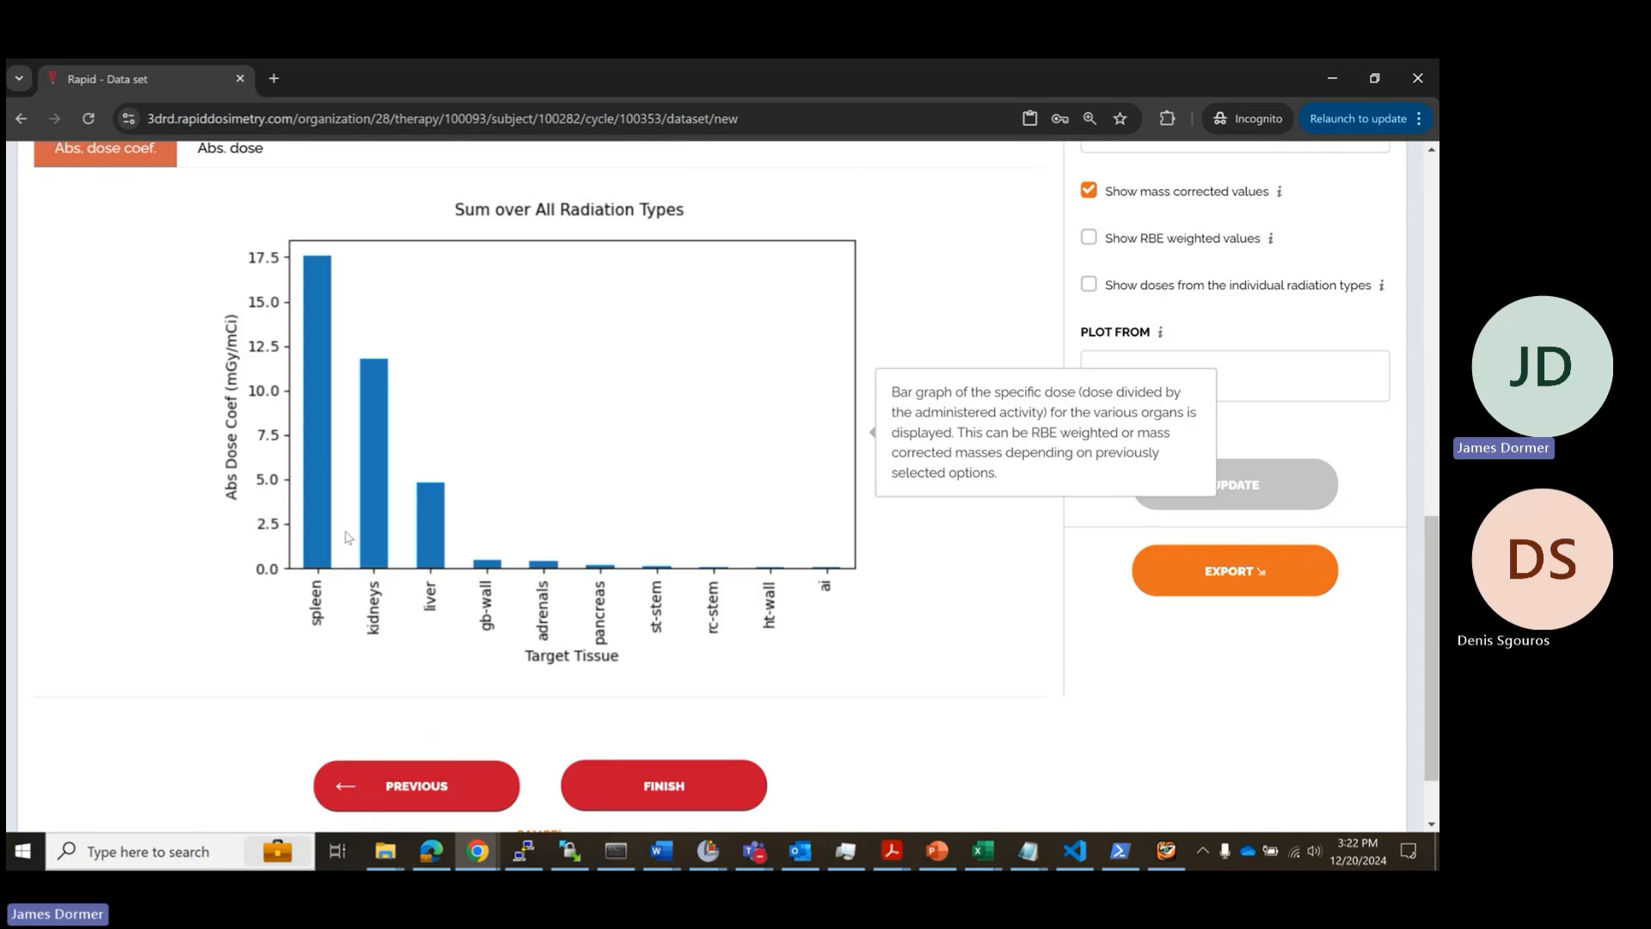
Step: Show the doses from the individual radiation types Beta, Electron and Photon, and update the dose outputs
scroll(808, 459, "up", 1)
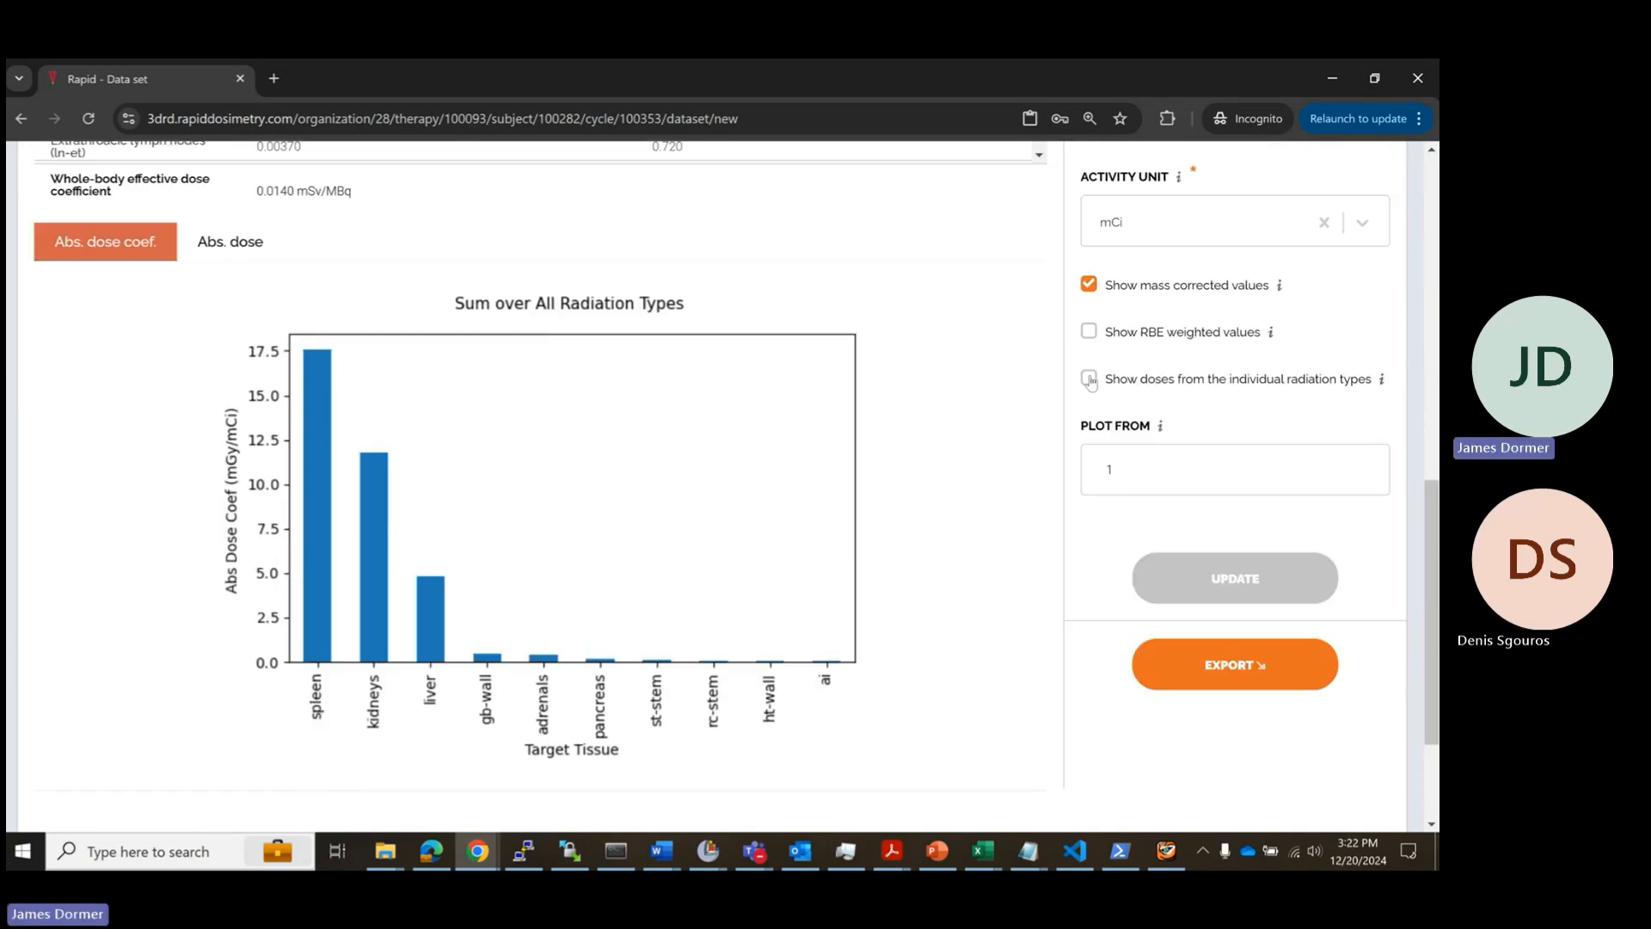
left_click(1090, 379)
left_click(1115, 413)
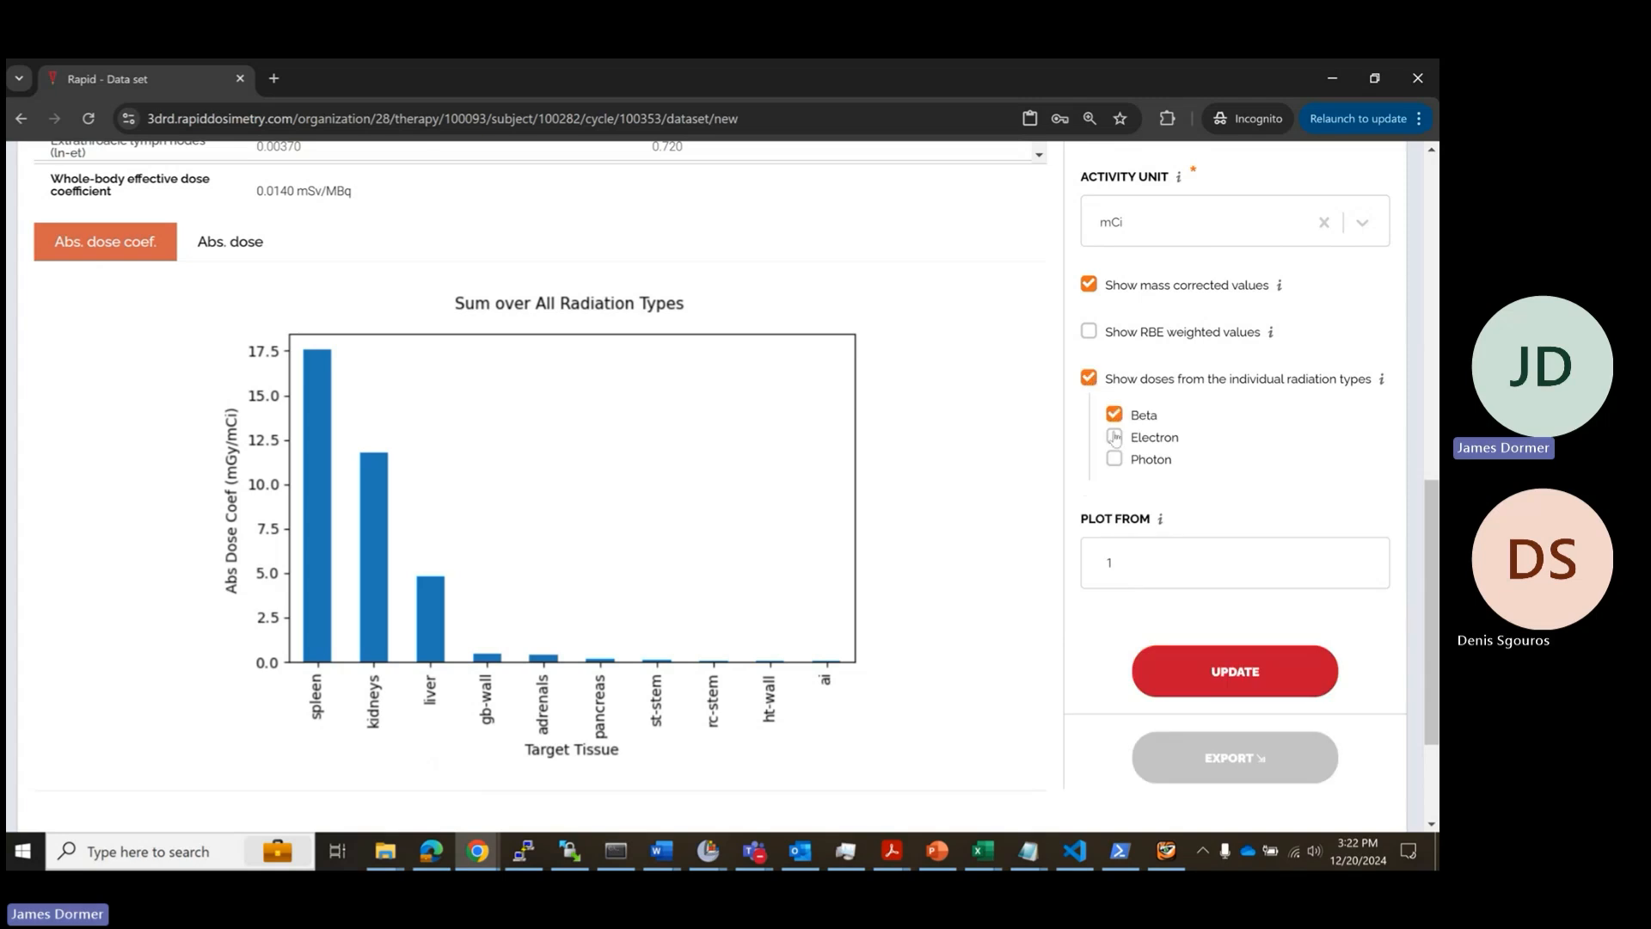
left_click(1114, 436)
left_click(1115, 458)
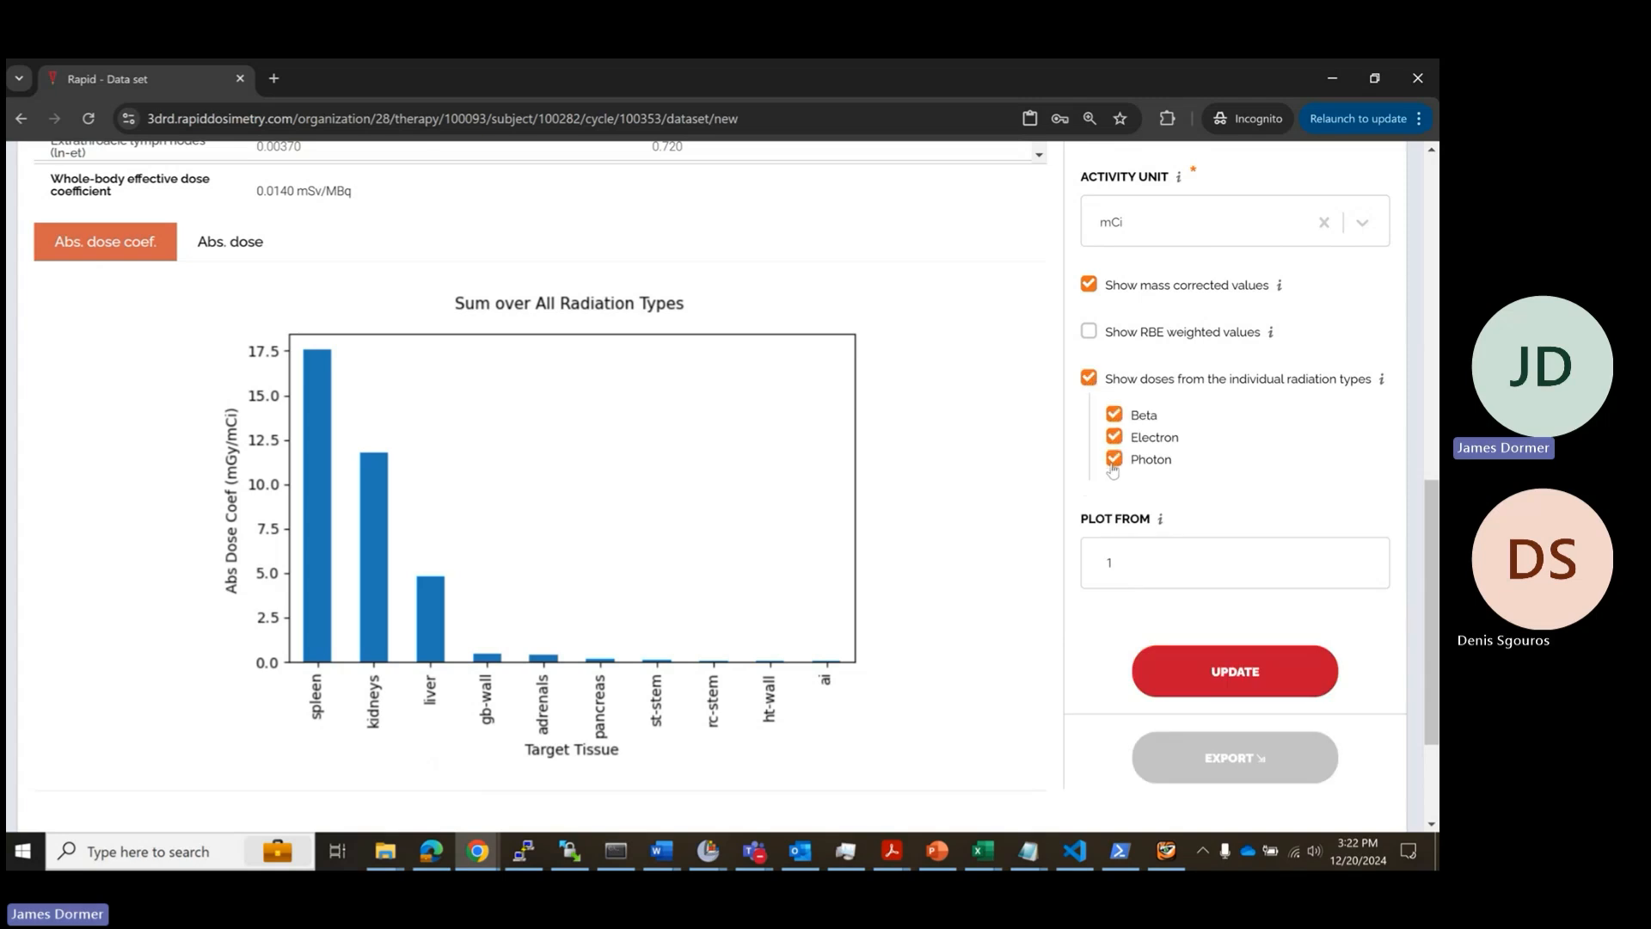
left_click(1227, 675)
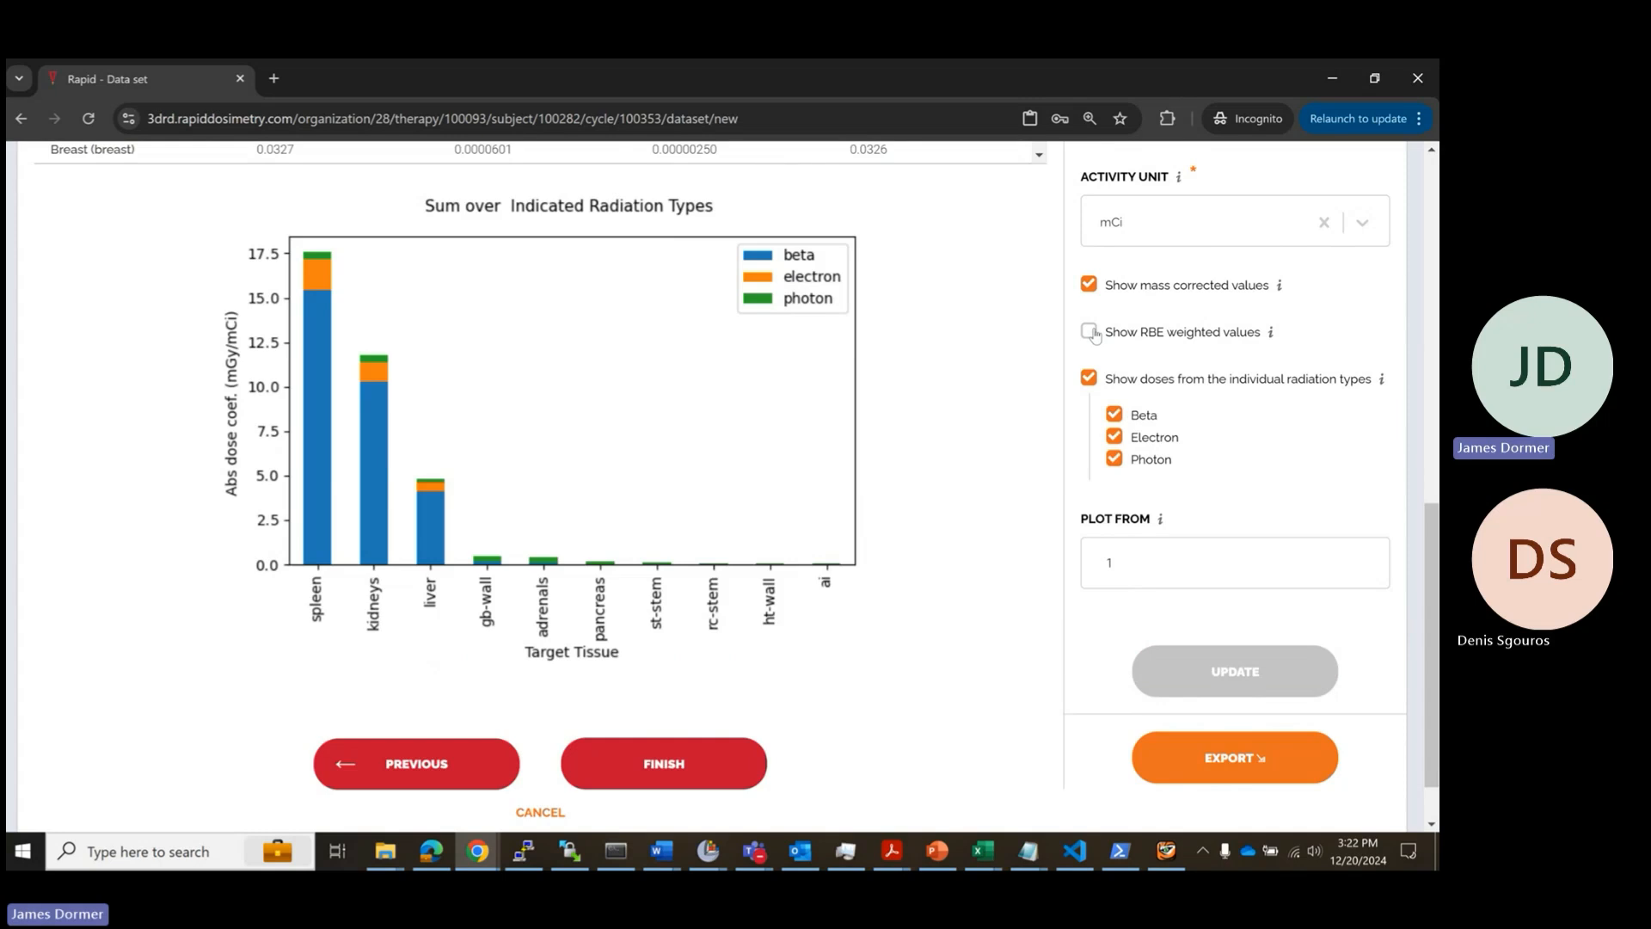
Step: Review the dose plot by radiation type and finish the data set
scroll(1093, 335, "up", 1)
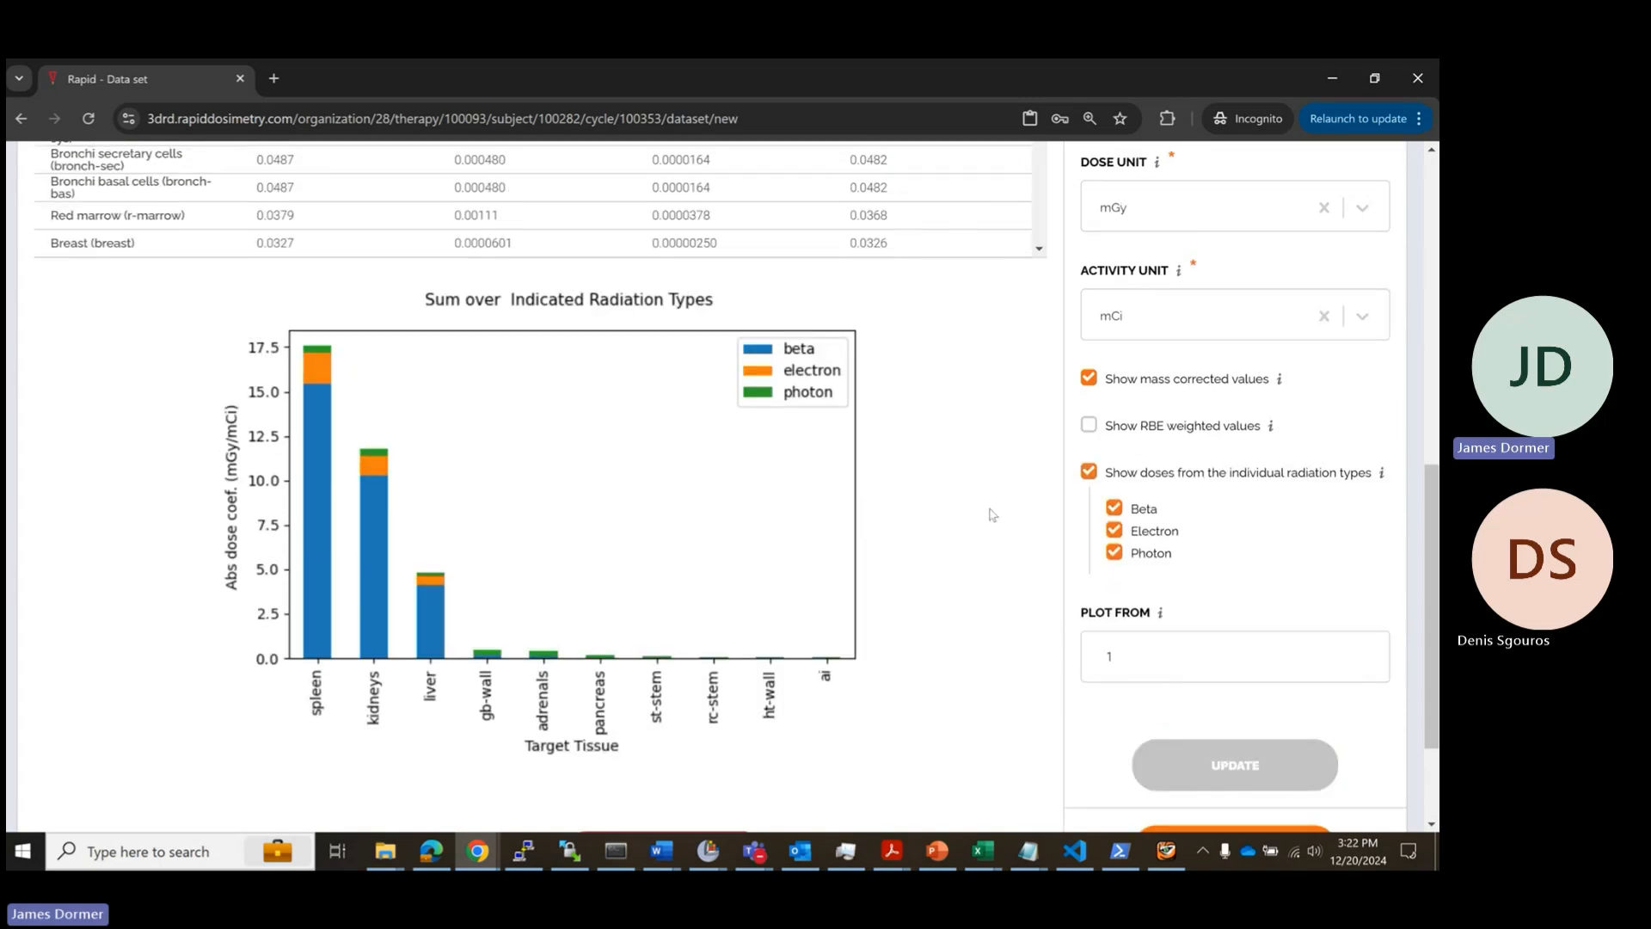
scroll(988, 472, "down", 2)
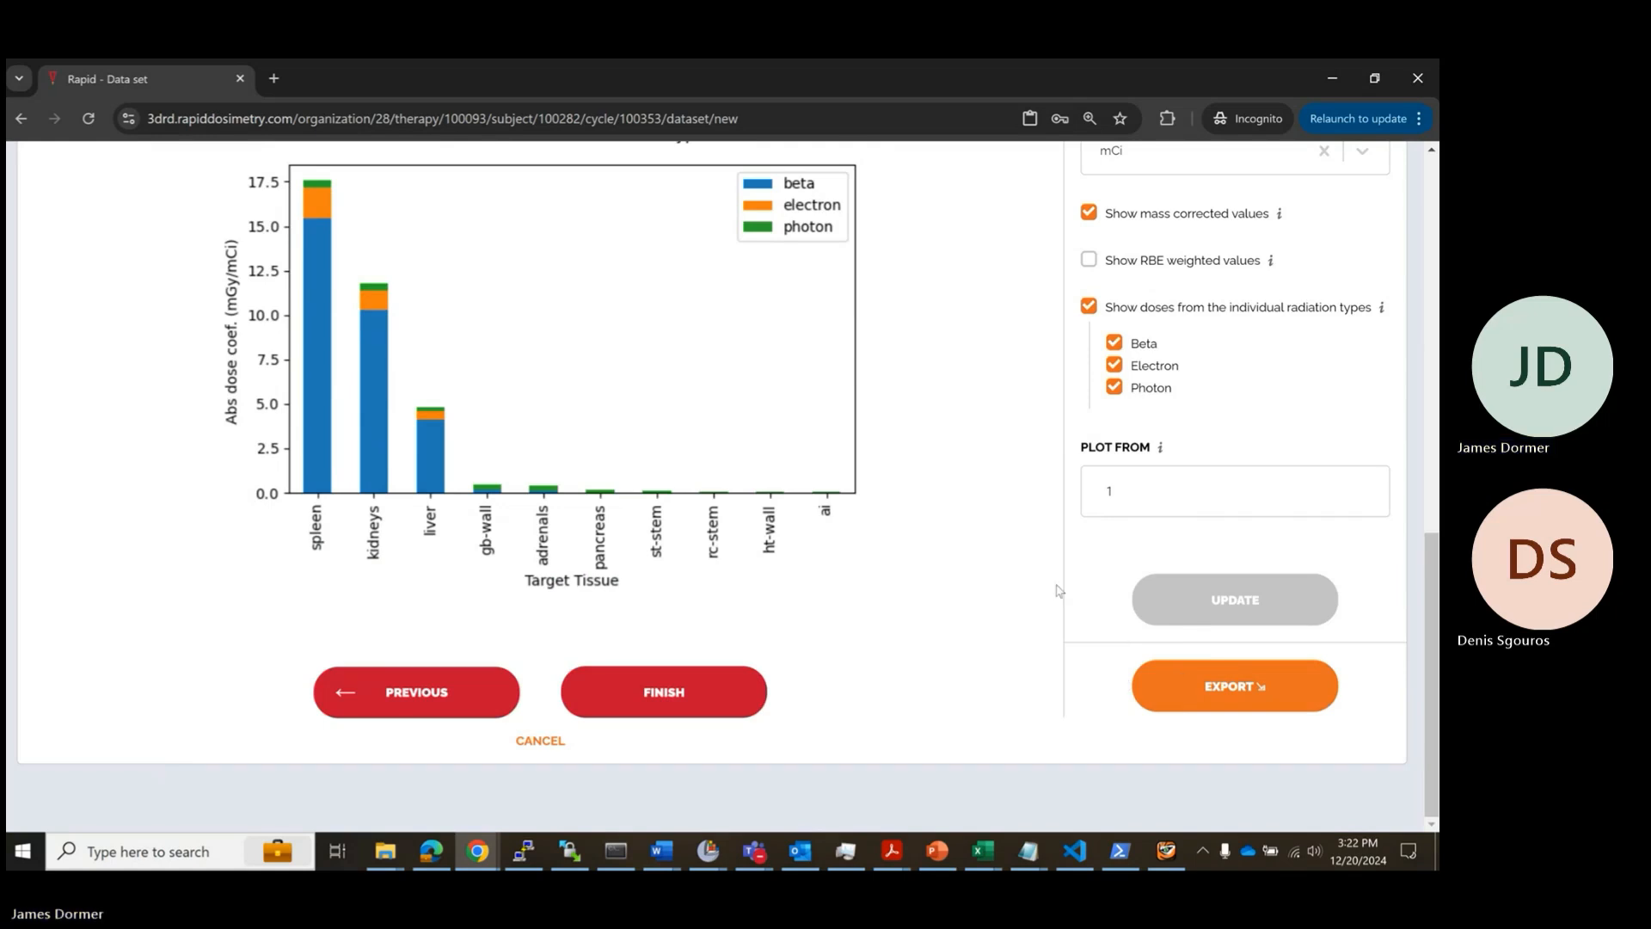
left_click(670, 695)
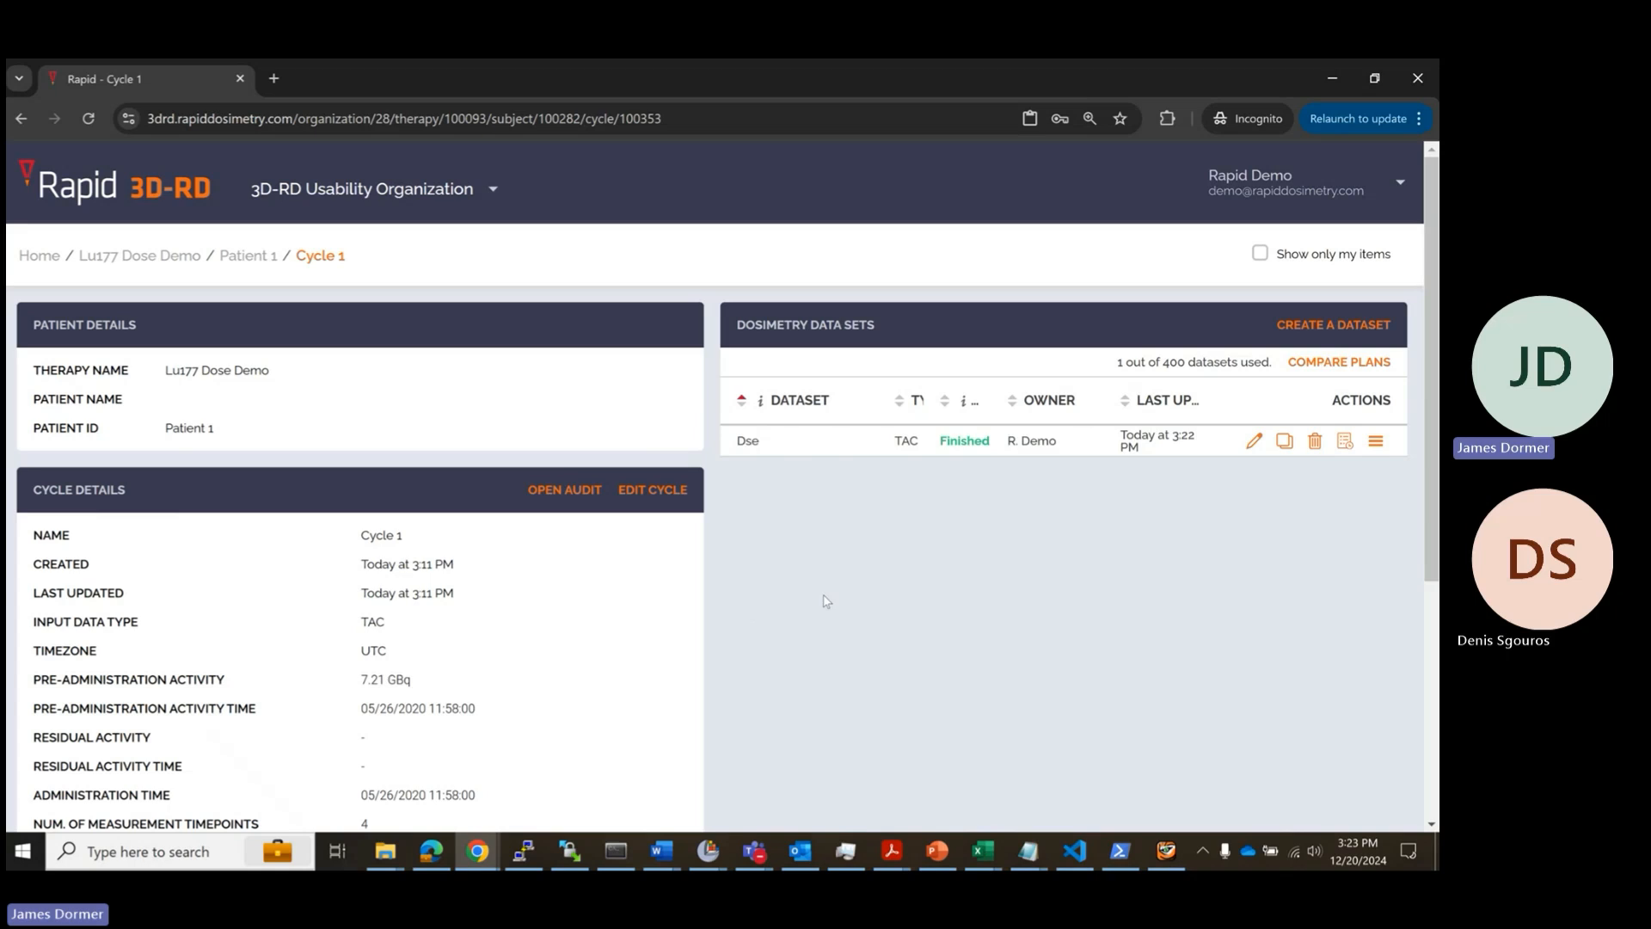
Step: Examine the audit of the Dse data set and the details of its created entry, then close both
left_click(1347, 443)
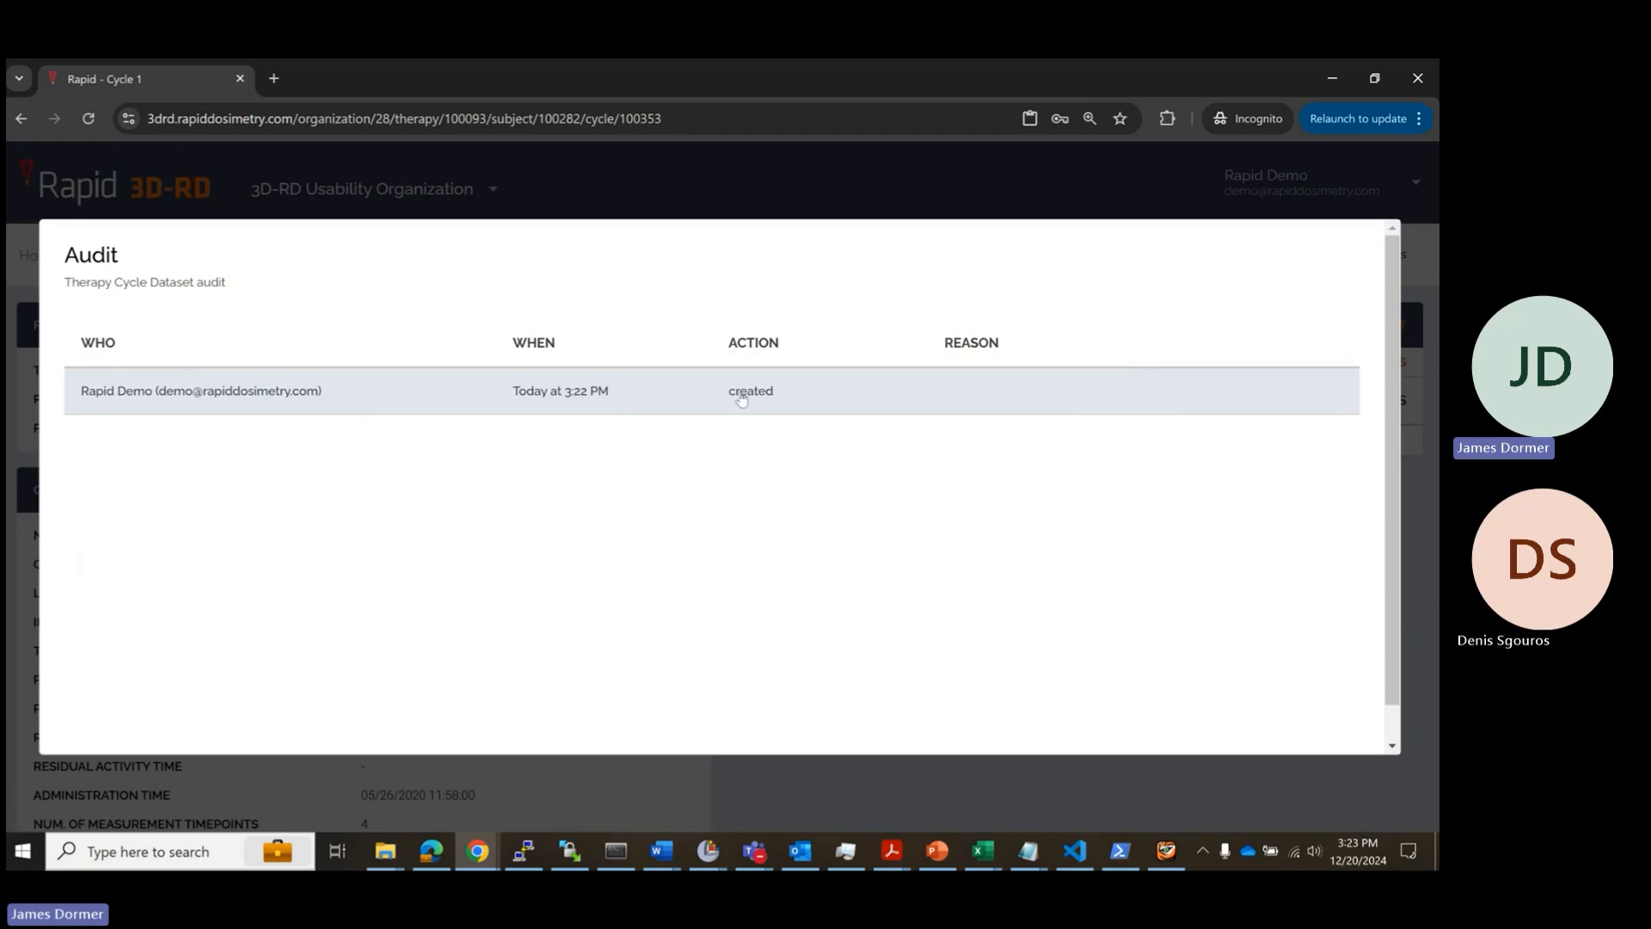
left_click(651, 392)
scroll(671, 490, "down", 10)
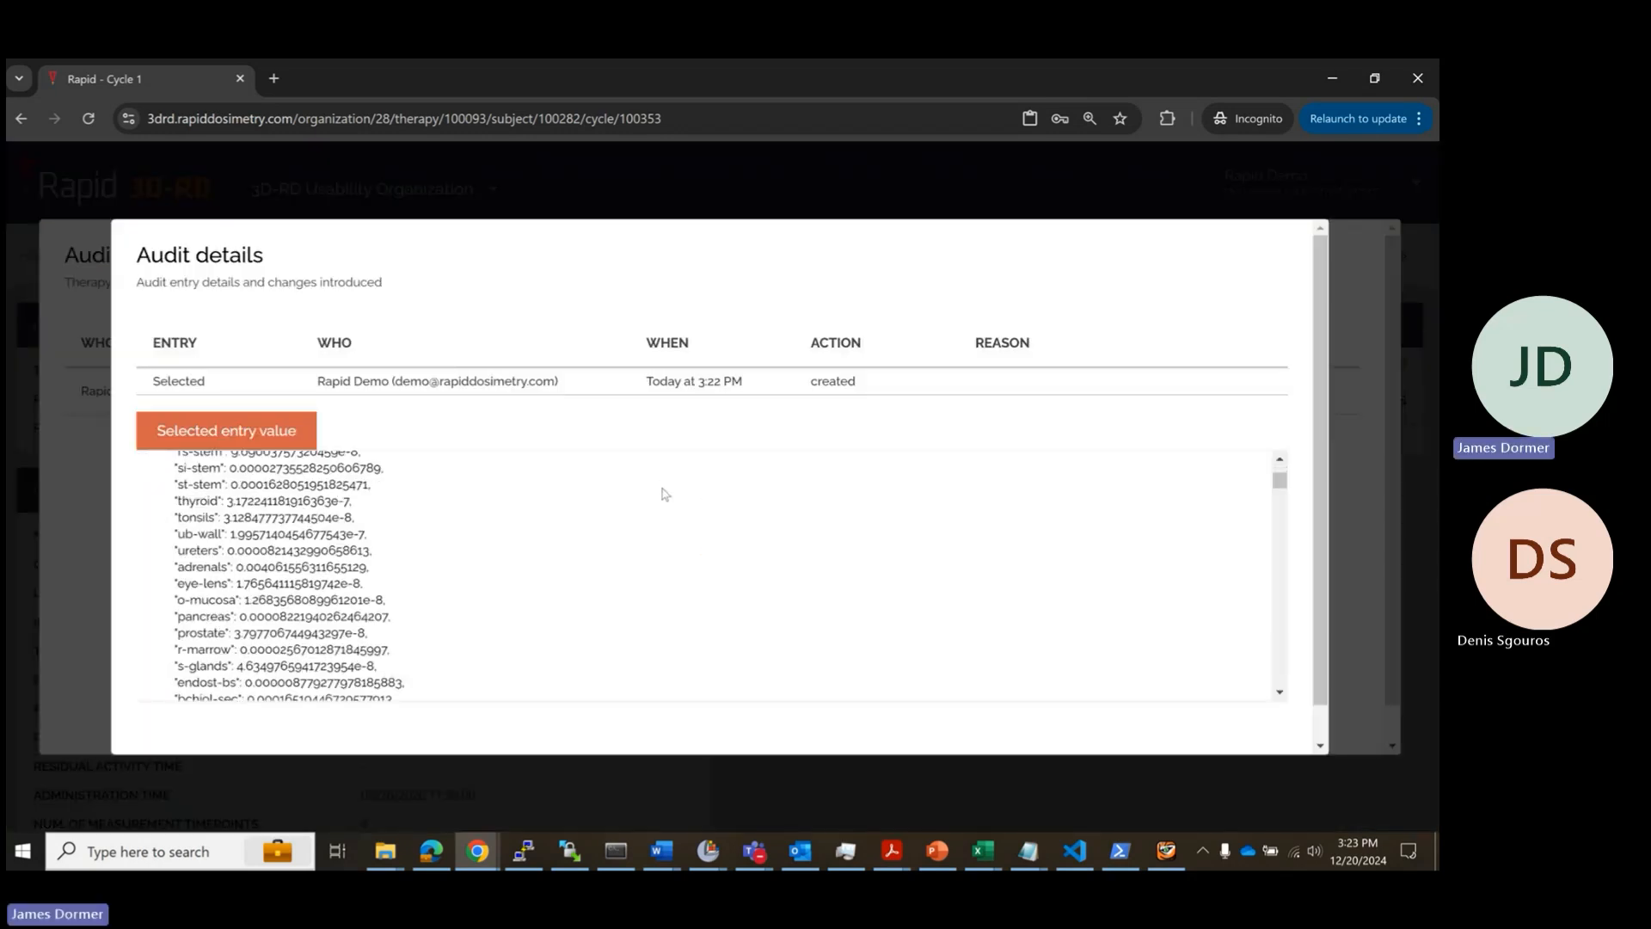
scroll(675, 506, "down", 5)
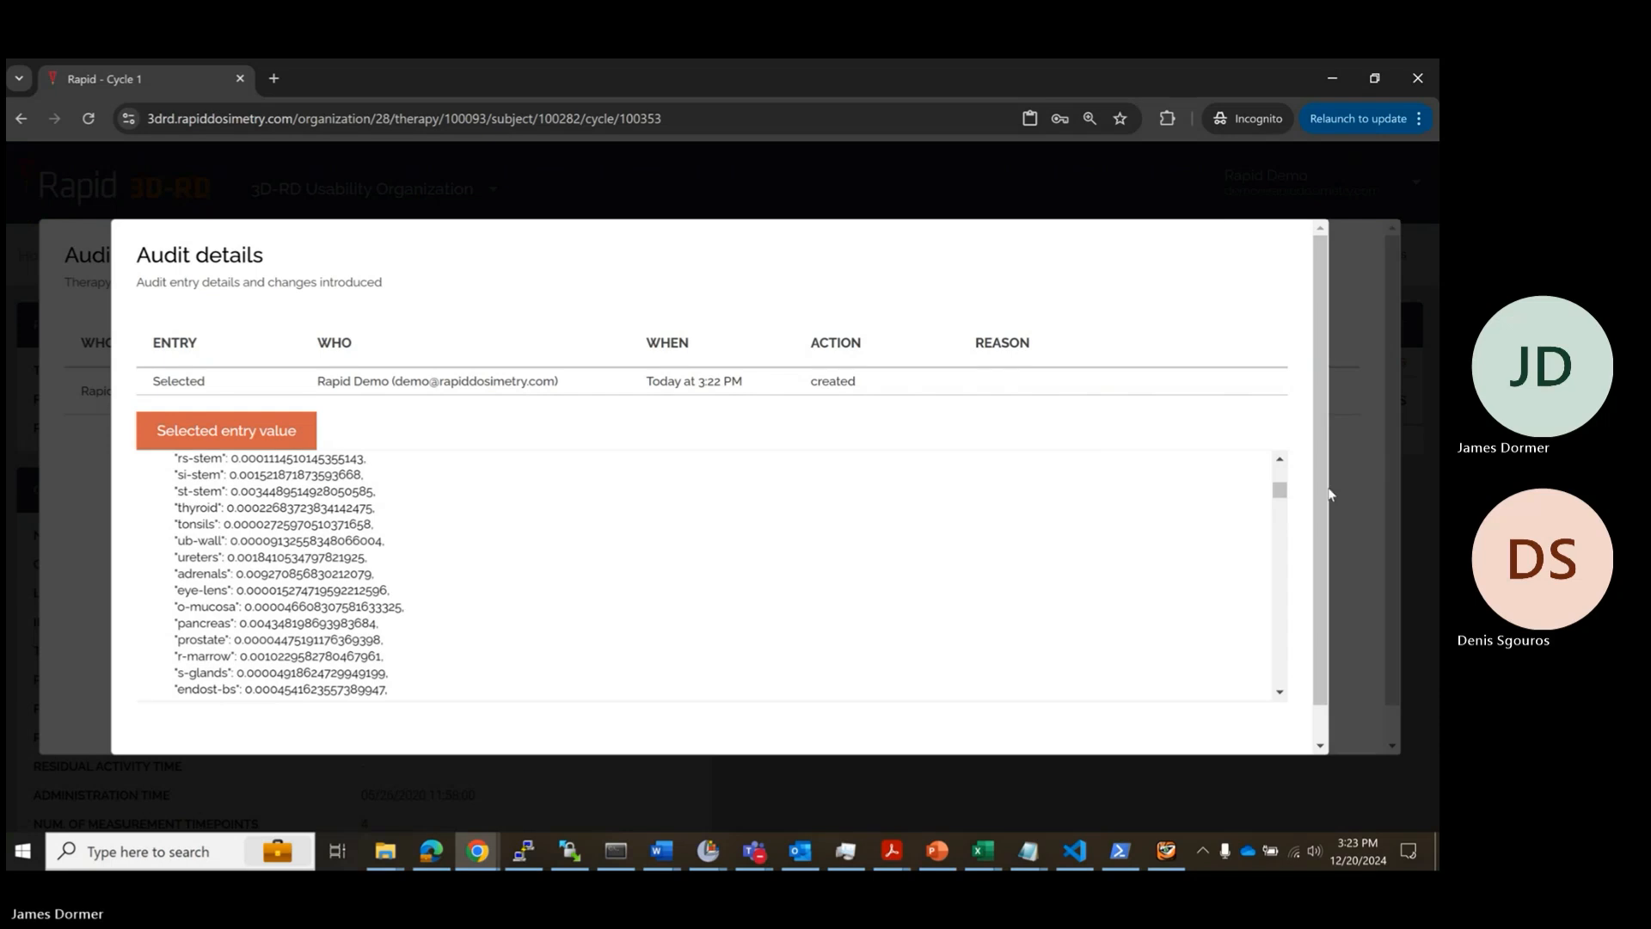
scroll(1328, 494, "down", 1)
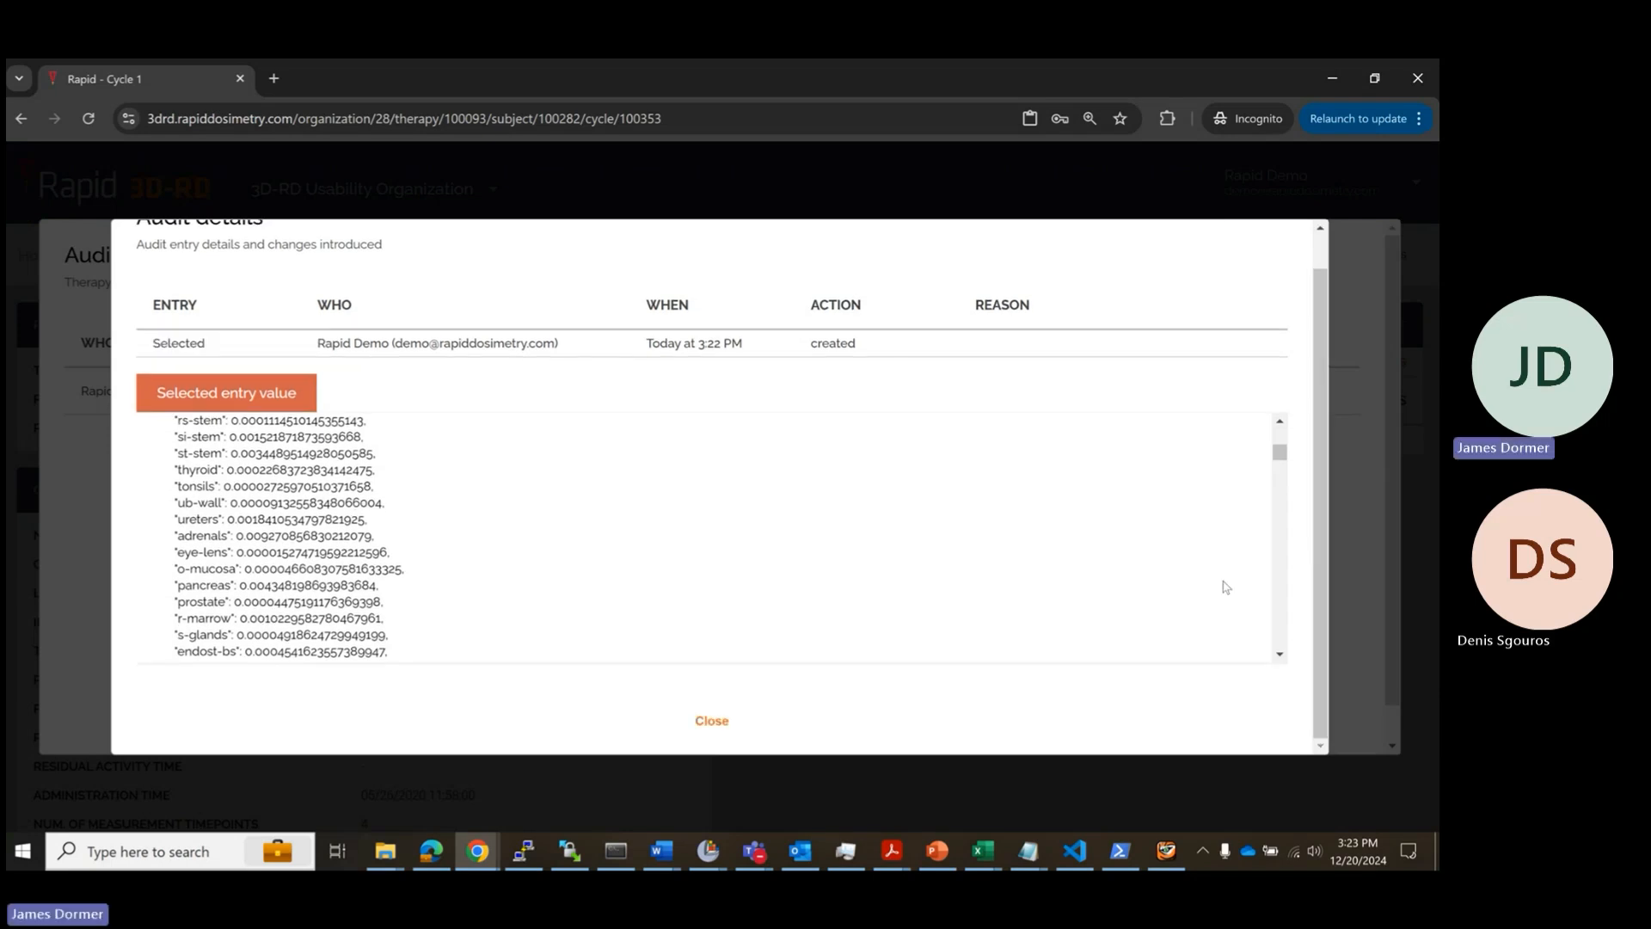
left_click(723, 728)
scroll(651, 732, "down", 1)
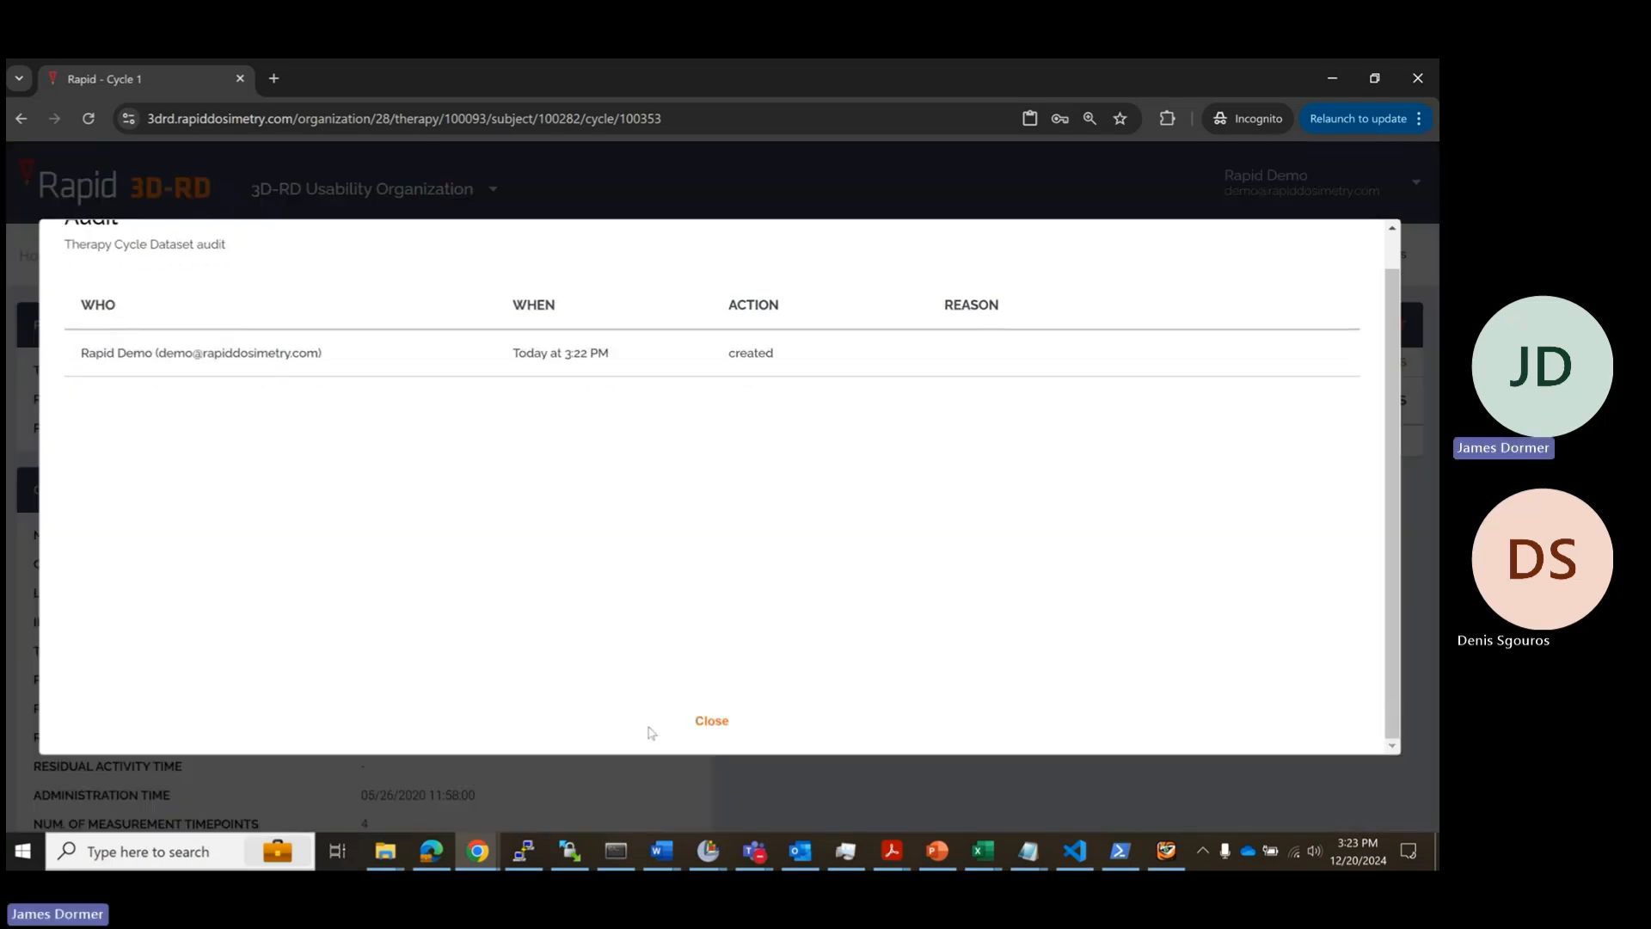
left_click(703, 726)
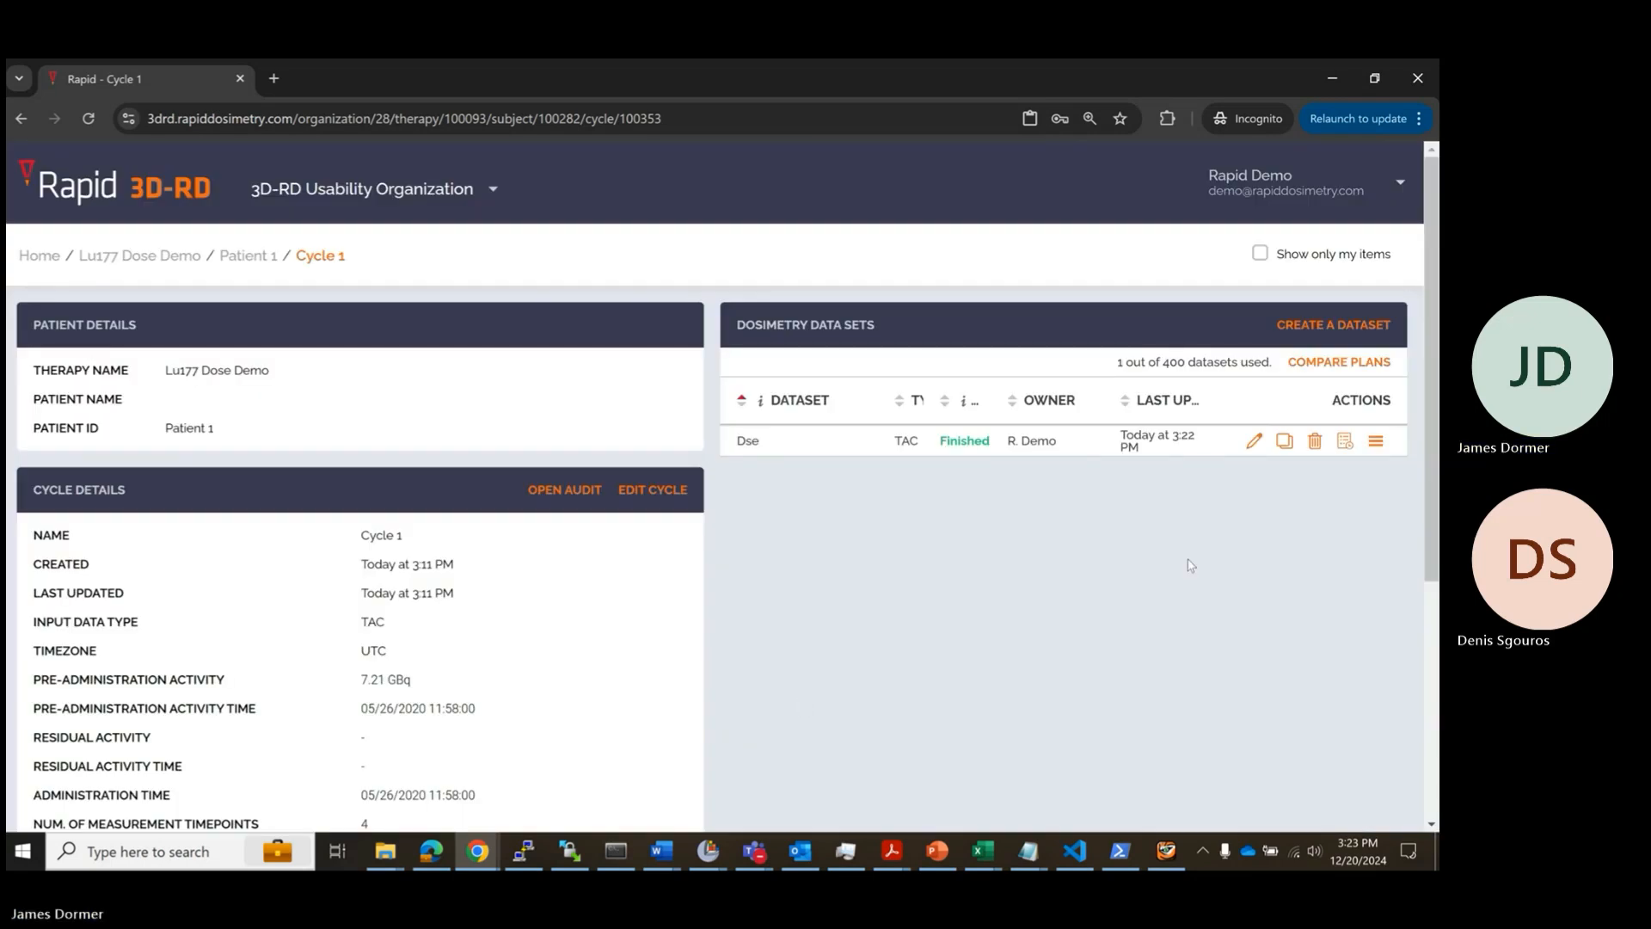
Step: Open the Dse data set for editing and advance through its input data to the fitting and integration stage
left_click(1254, 441)
left_click(841, 679)
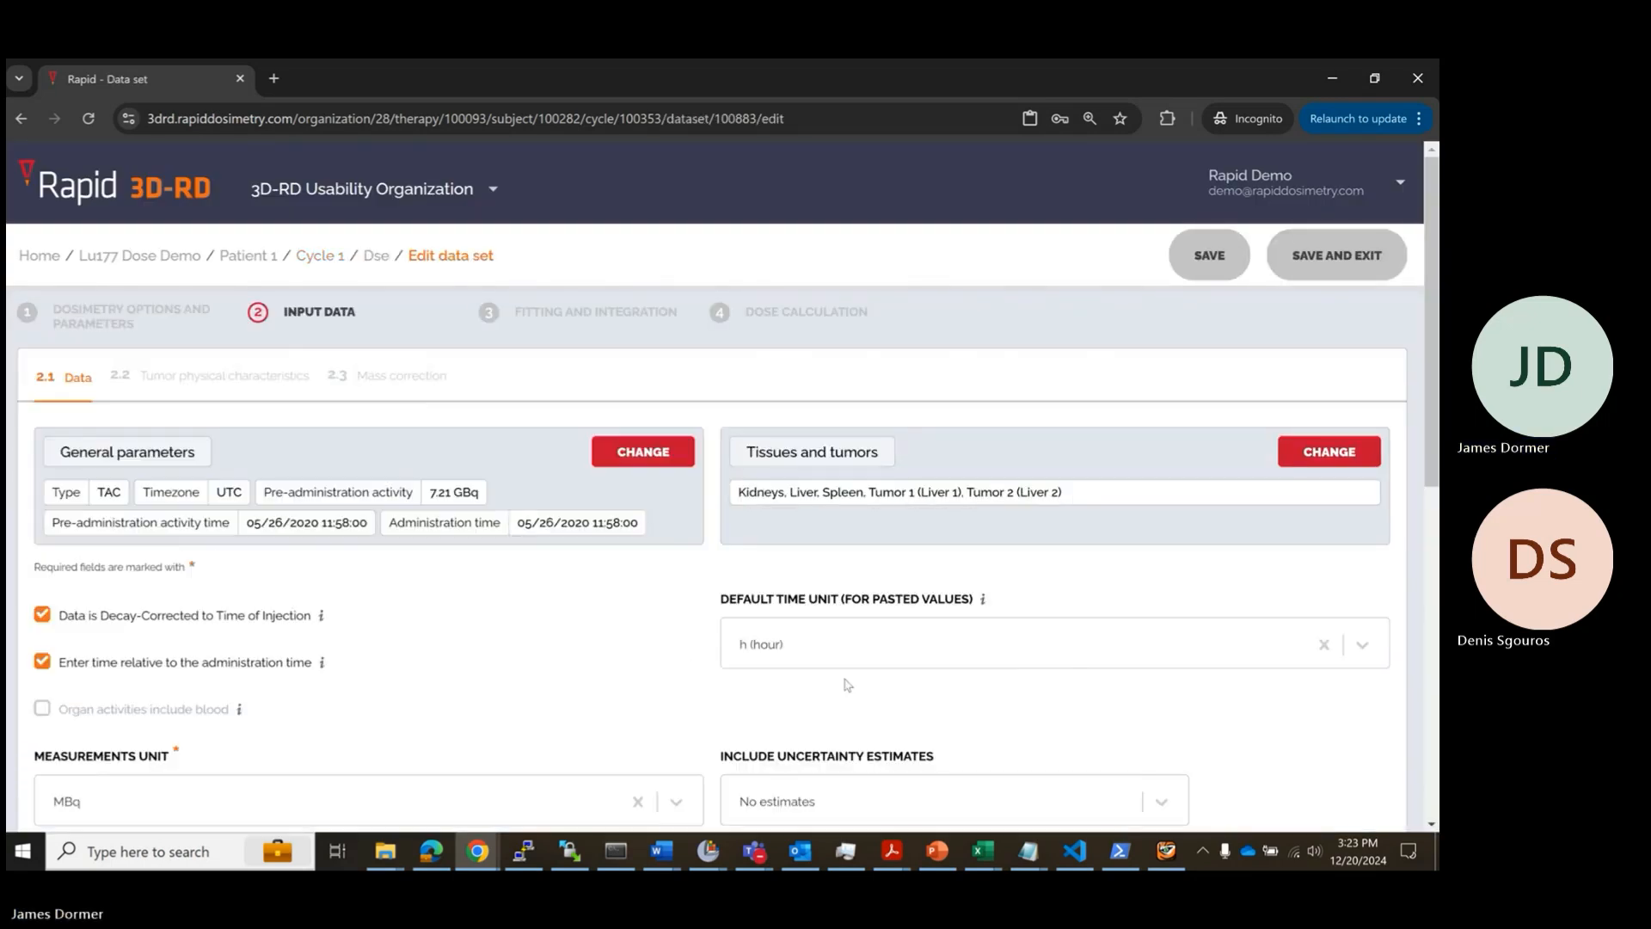
scroll(834, 666, "down", 6)
left_click(841, 684)
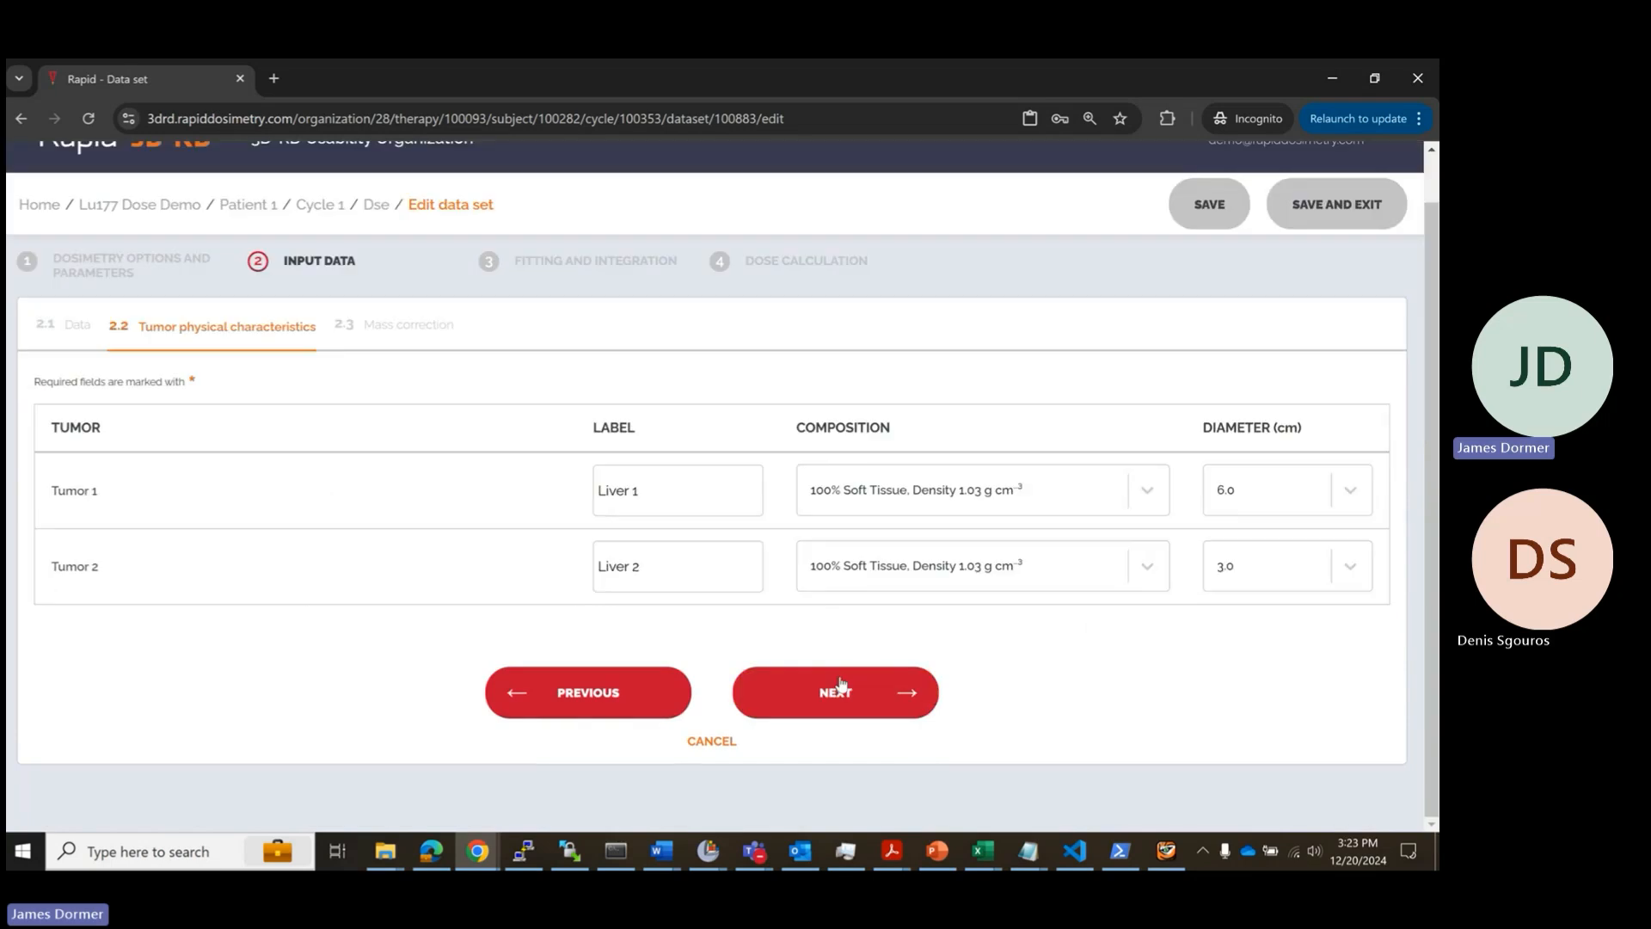
left_click(842, 686)
scroll(841, 692, "down", 3)
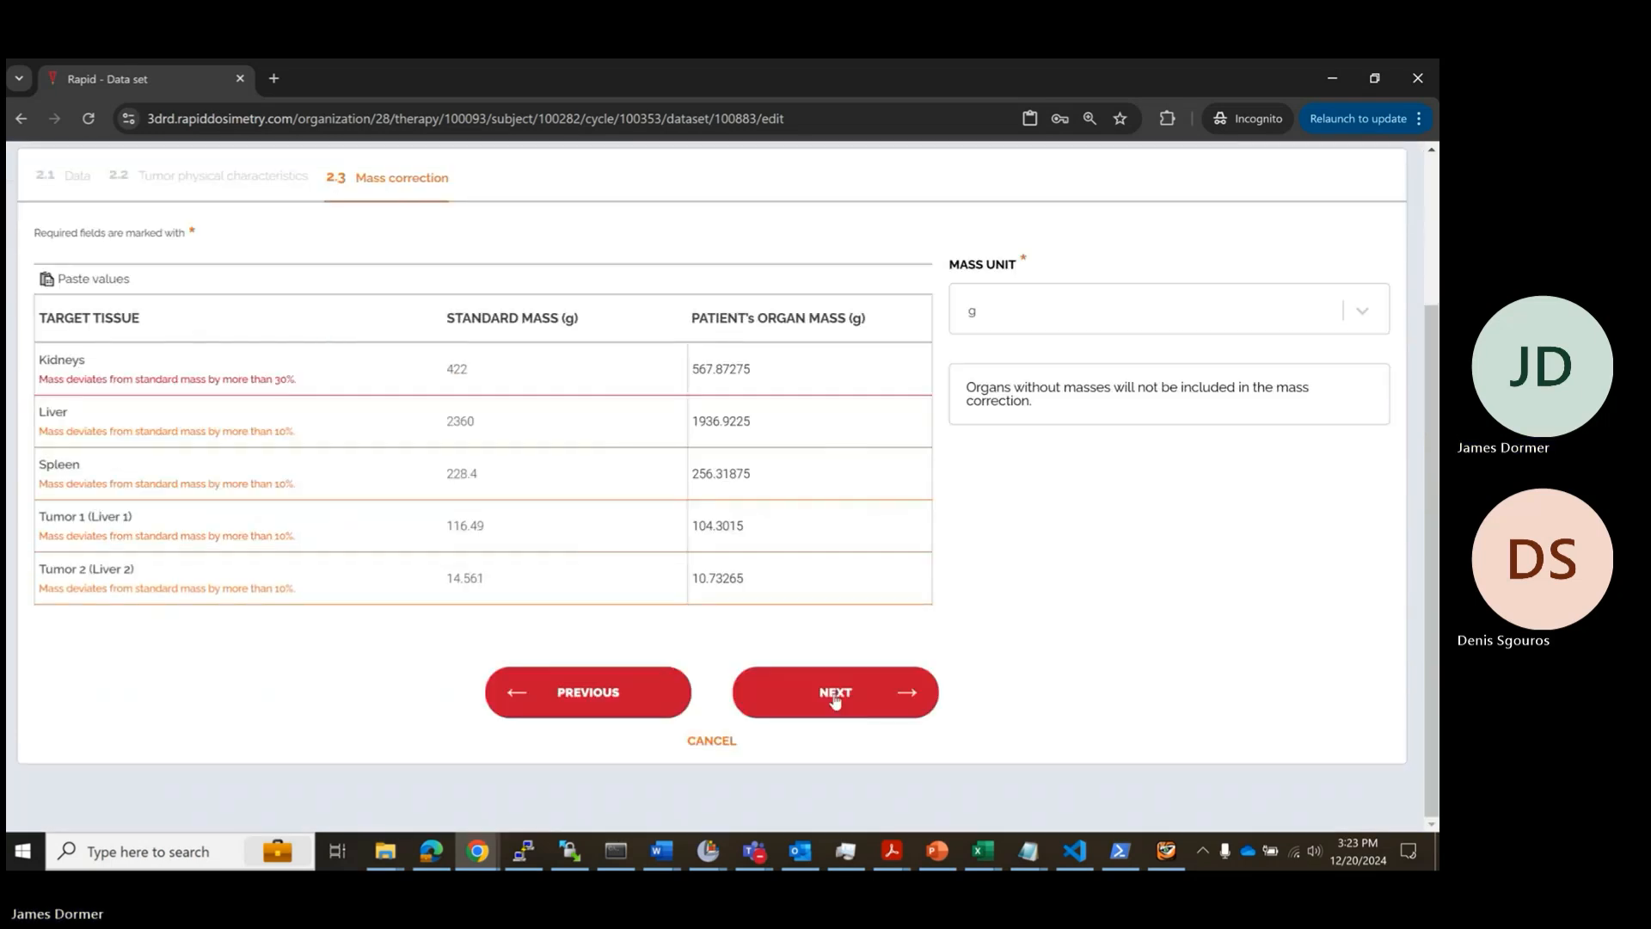
left_click(838, 693)
left_click(782, 629)
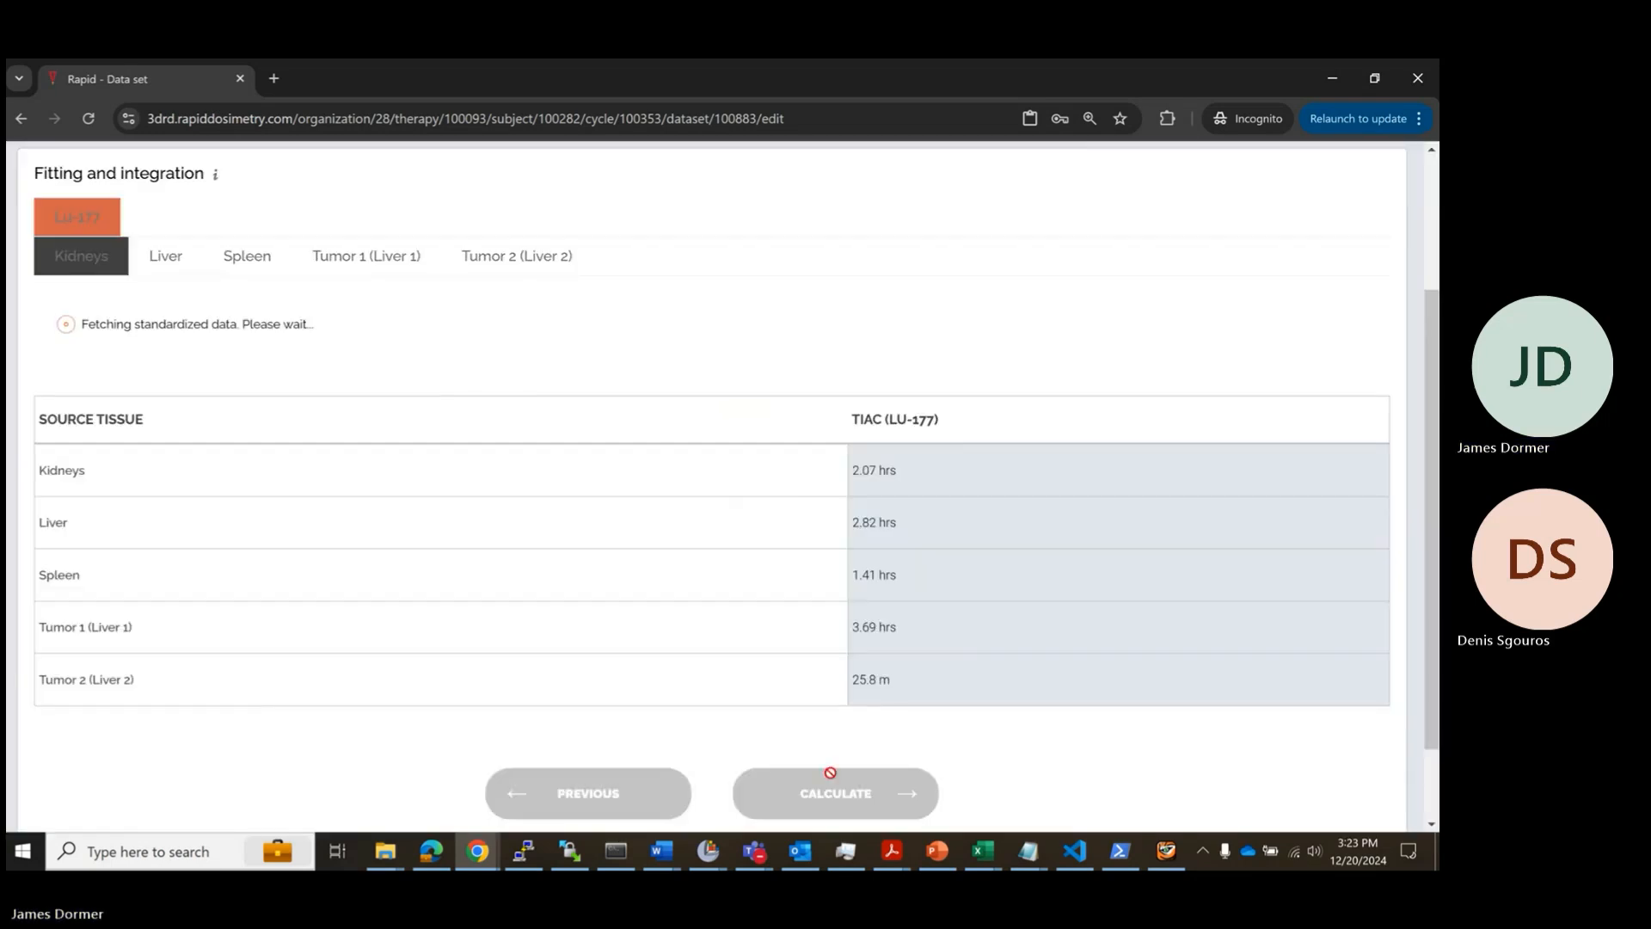
Step: Set the Spleen fit to use all four timepoints and the Exponential uptake and washout fit function
left_click(245, 273)
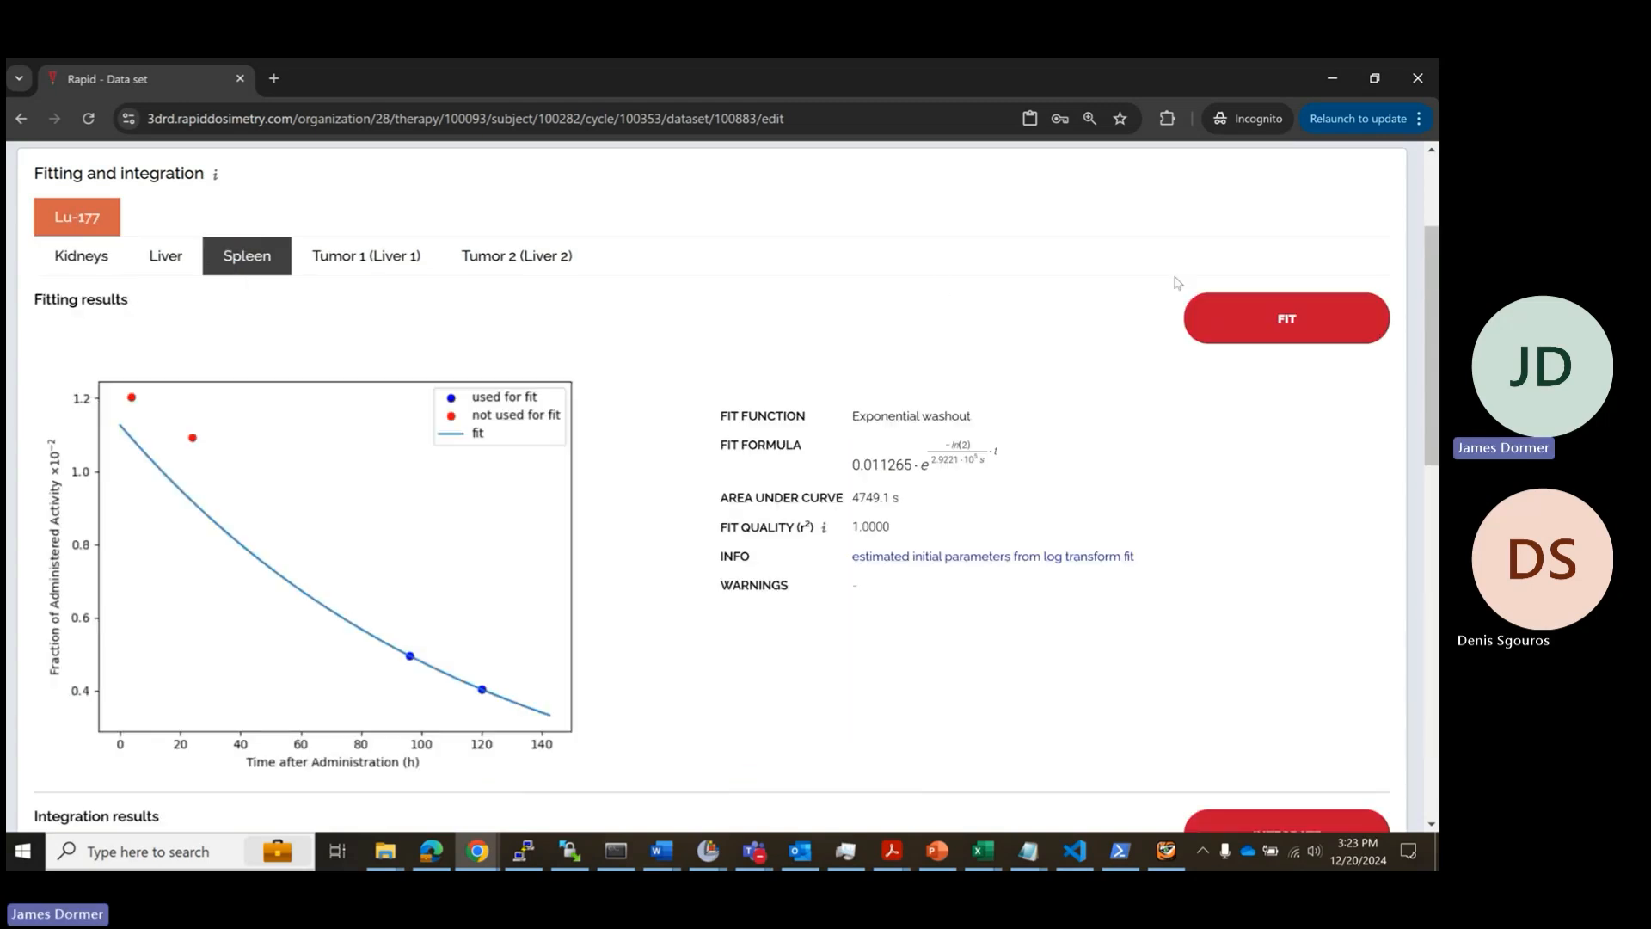
left_click(1265, 320)
left_click(301, 503)
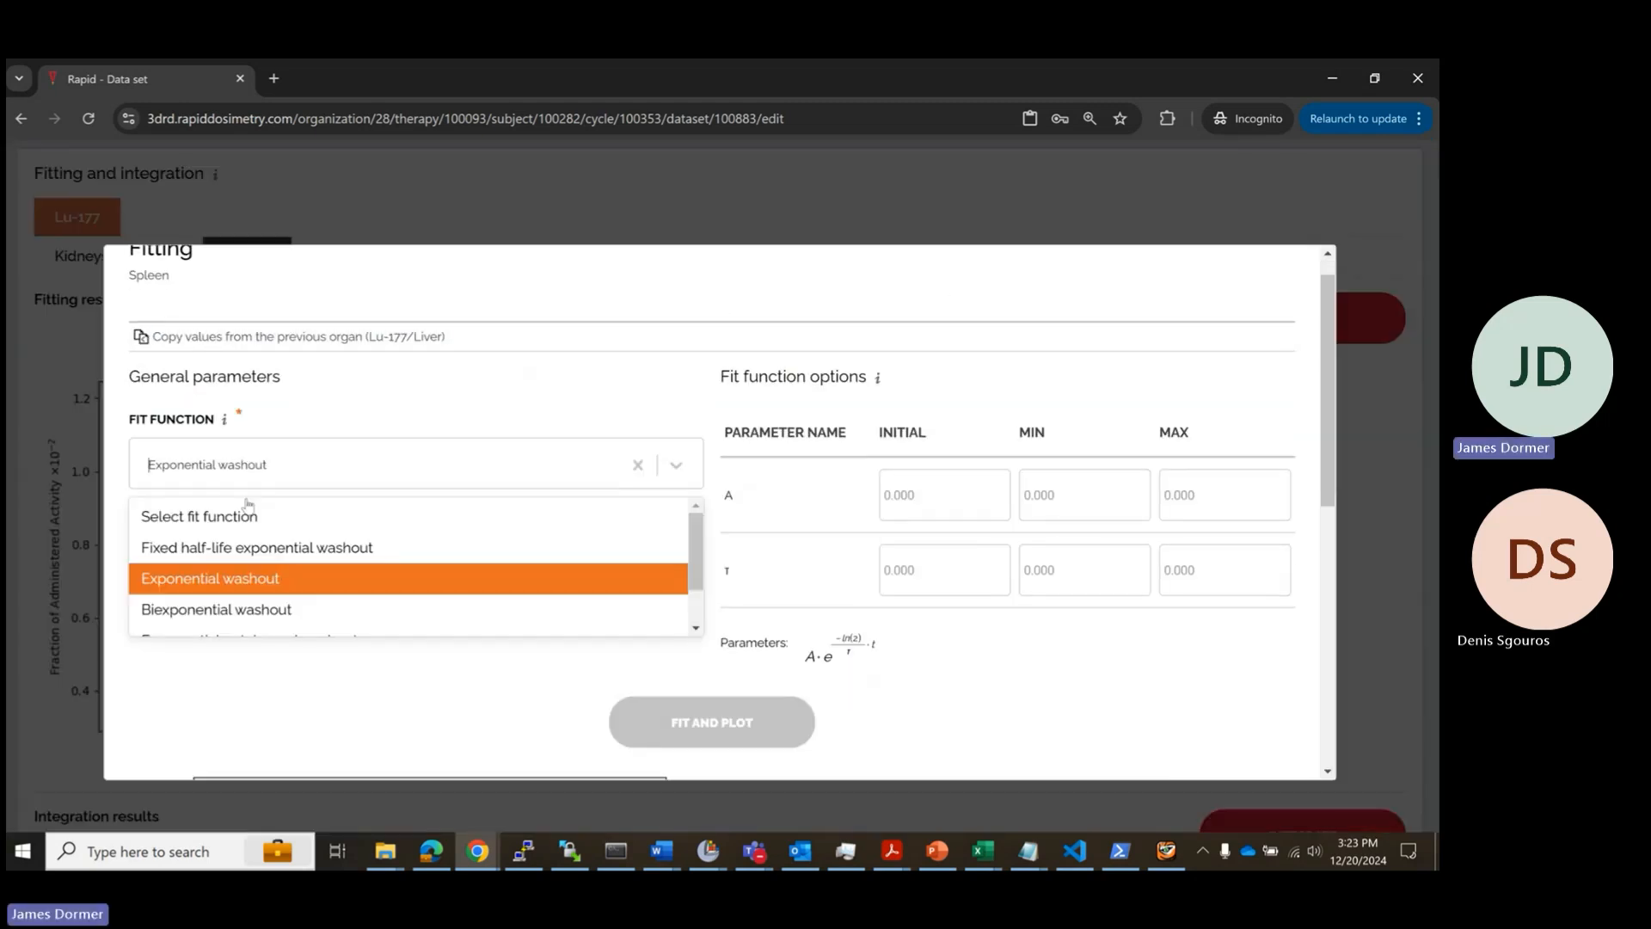
left_click(303, 451)
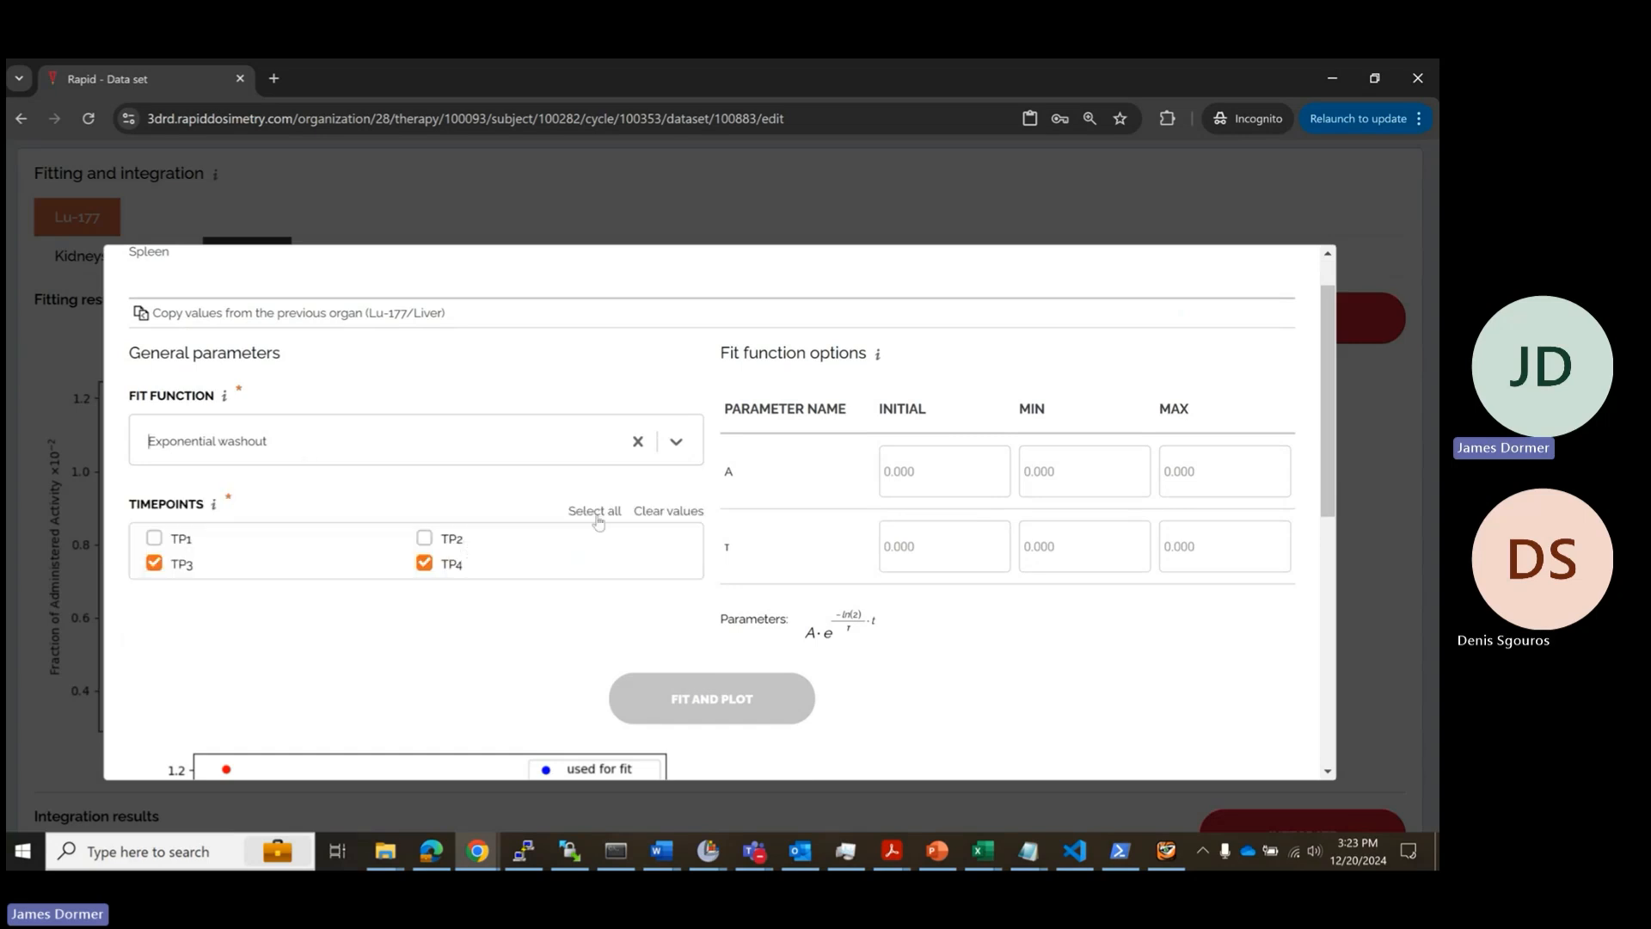
left_click(595, 512)
left_click(443, 444)
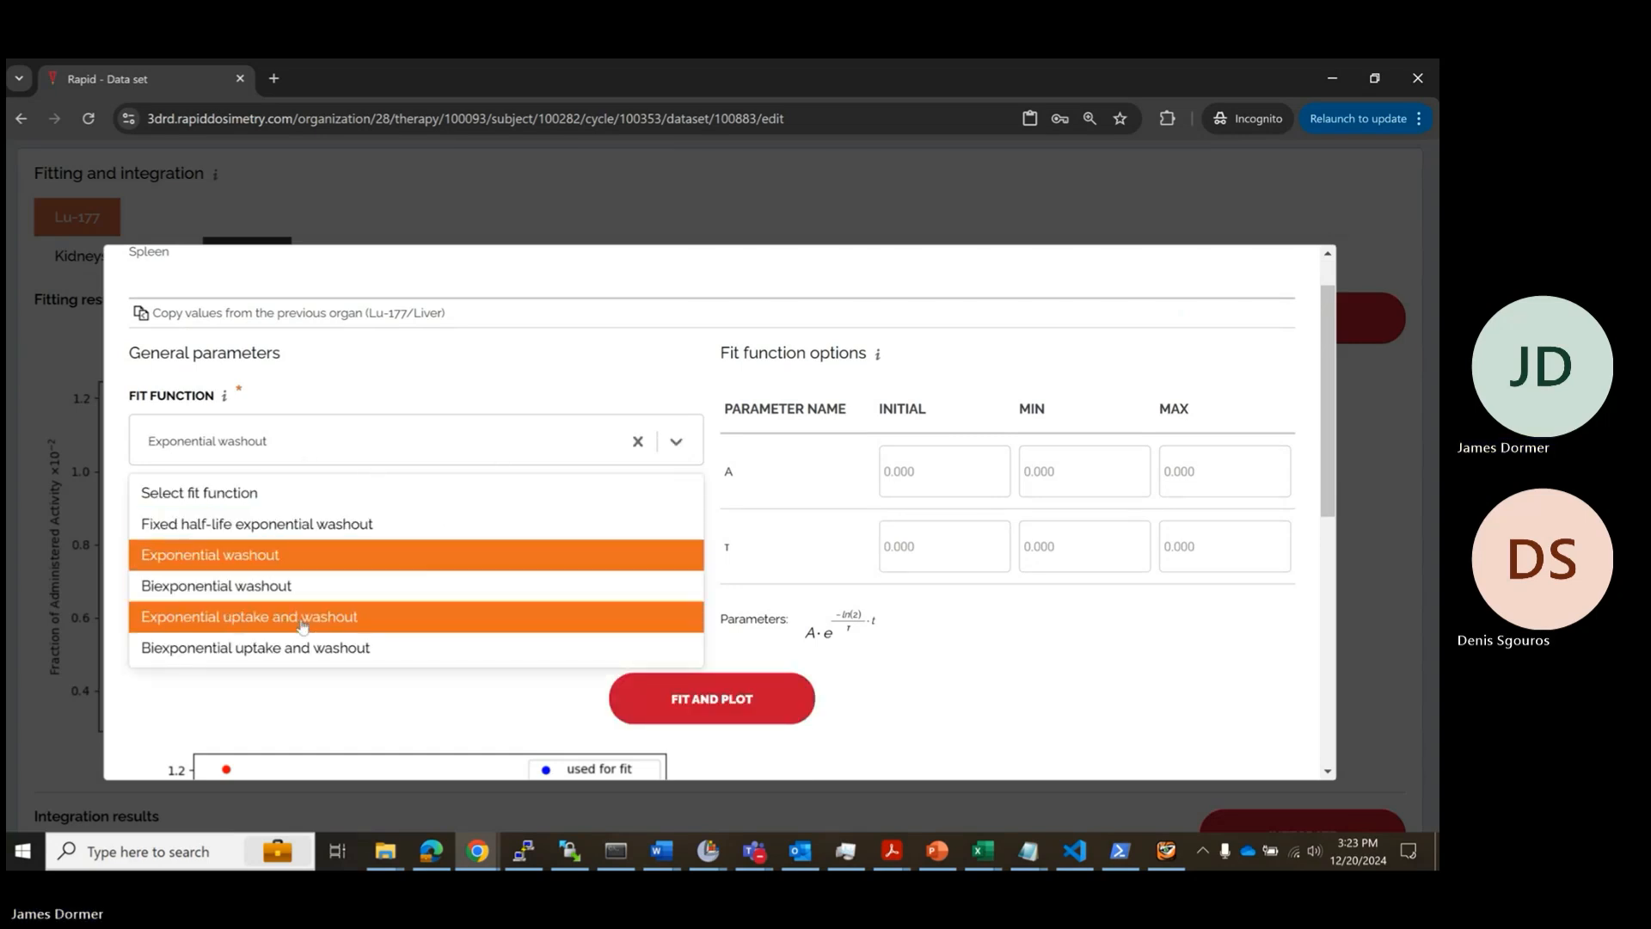
left_click(332, 616)
Step: Fit and plot the Spleen curve with the new settings, and apply and integrate the result
scroll(627, 583, "down", 3)
left_click(726, 498)
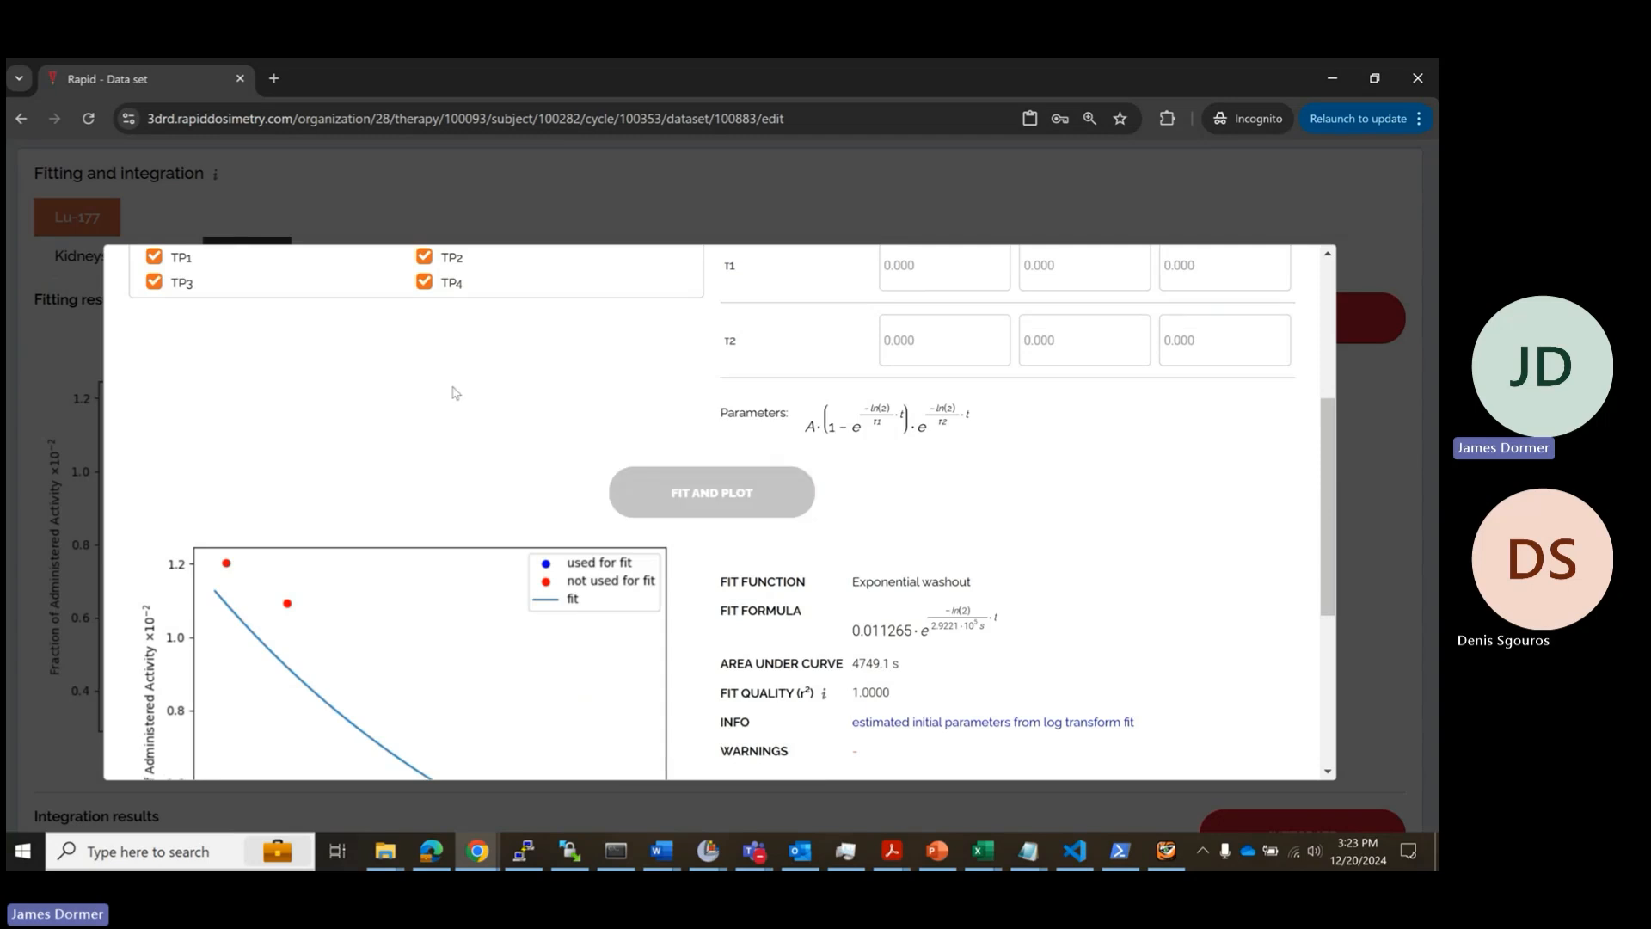
scroll(740, 585, "down", 5)
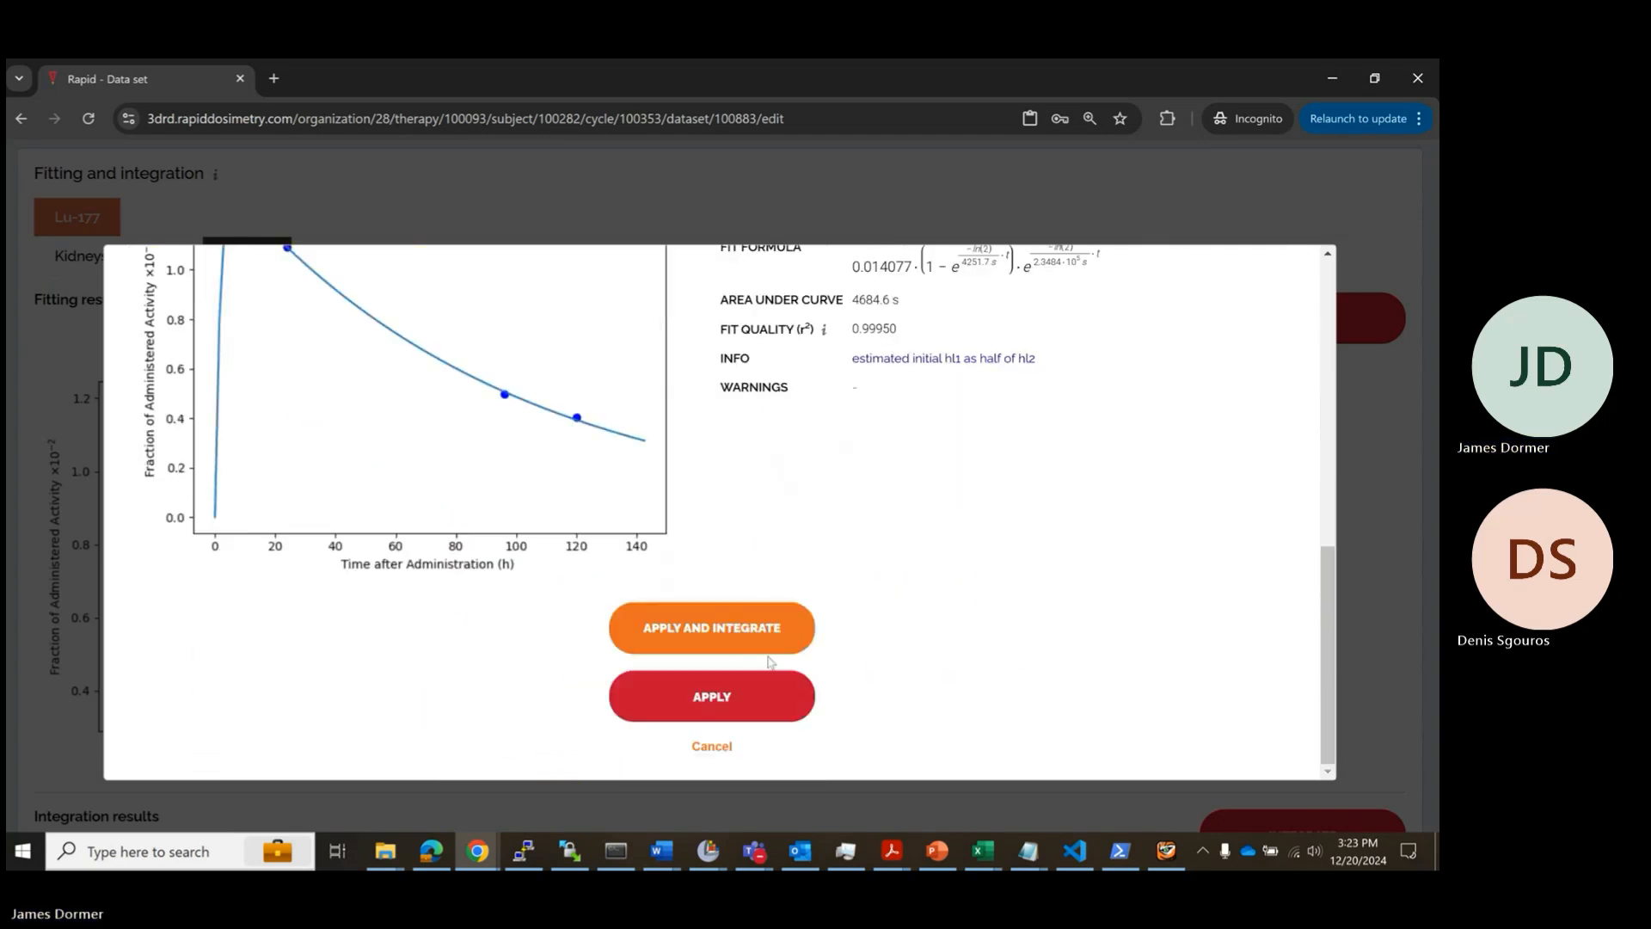
left_click(726, 632)
Step: Recalculate the dose outputs and finish the data set with the reason of change "Update Spleen TAC"
scroll(744, 612, "down", 10)
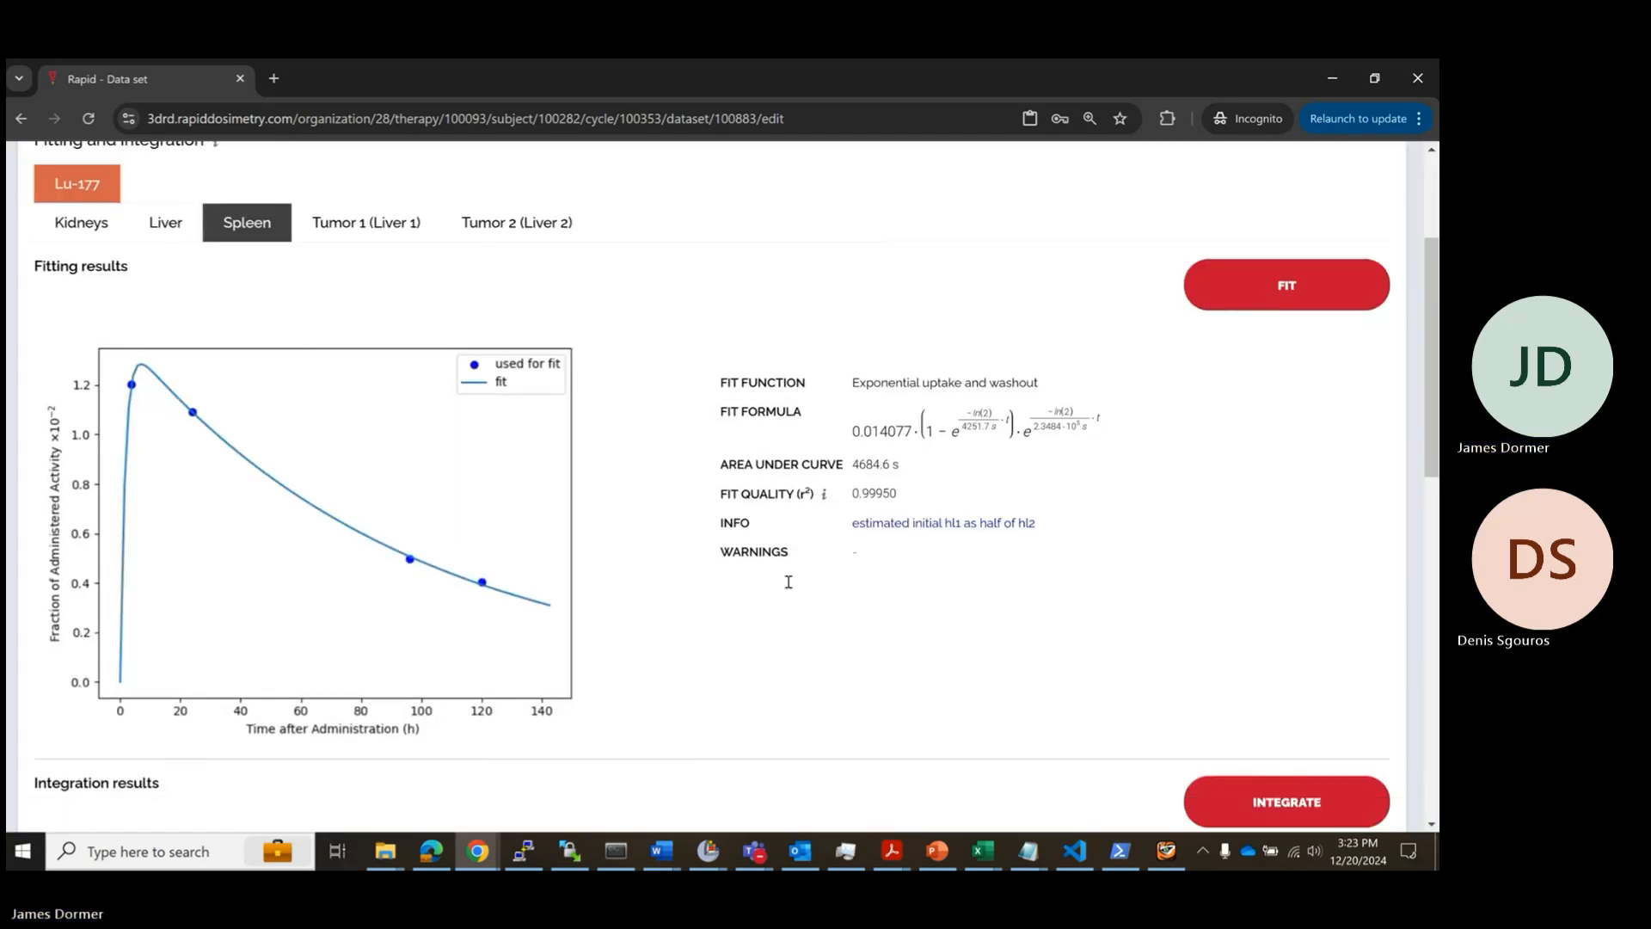
left_click(834, 710)
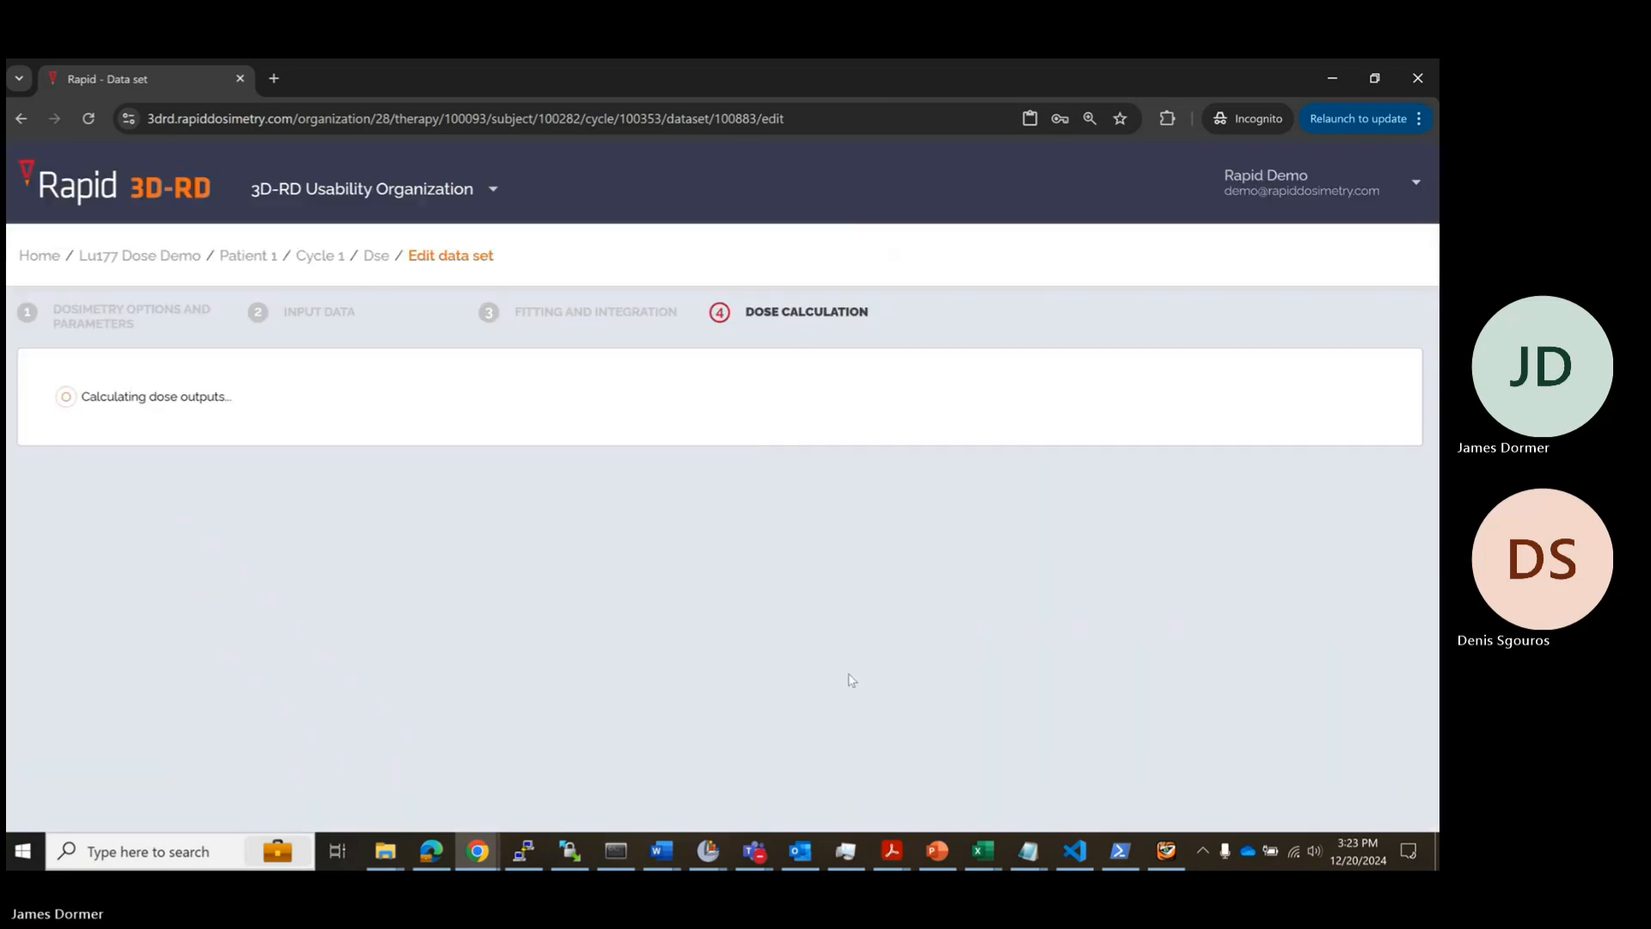
scroll(1083, 522, "down", 10)
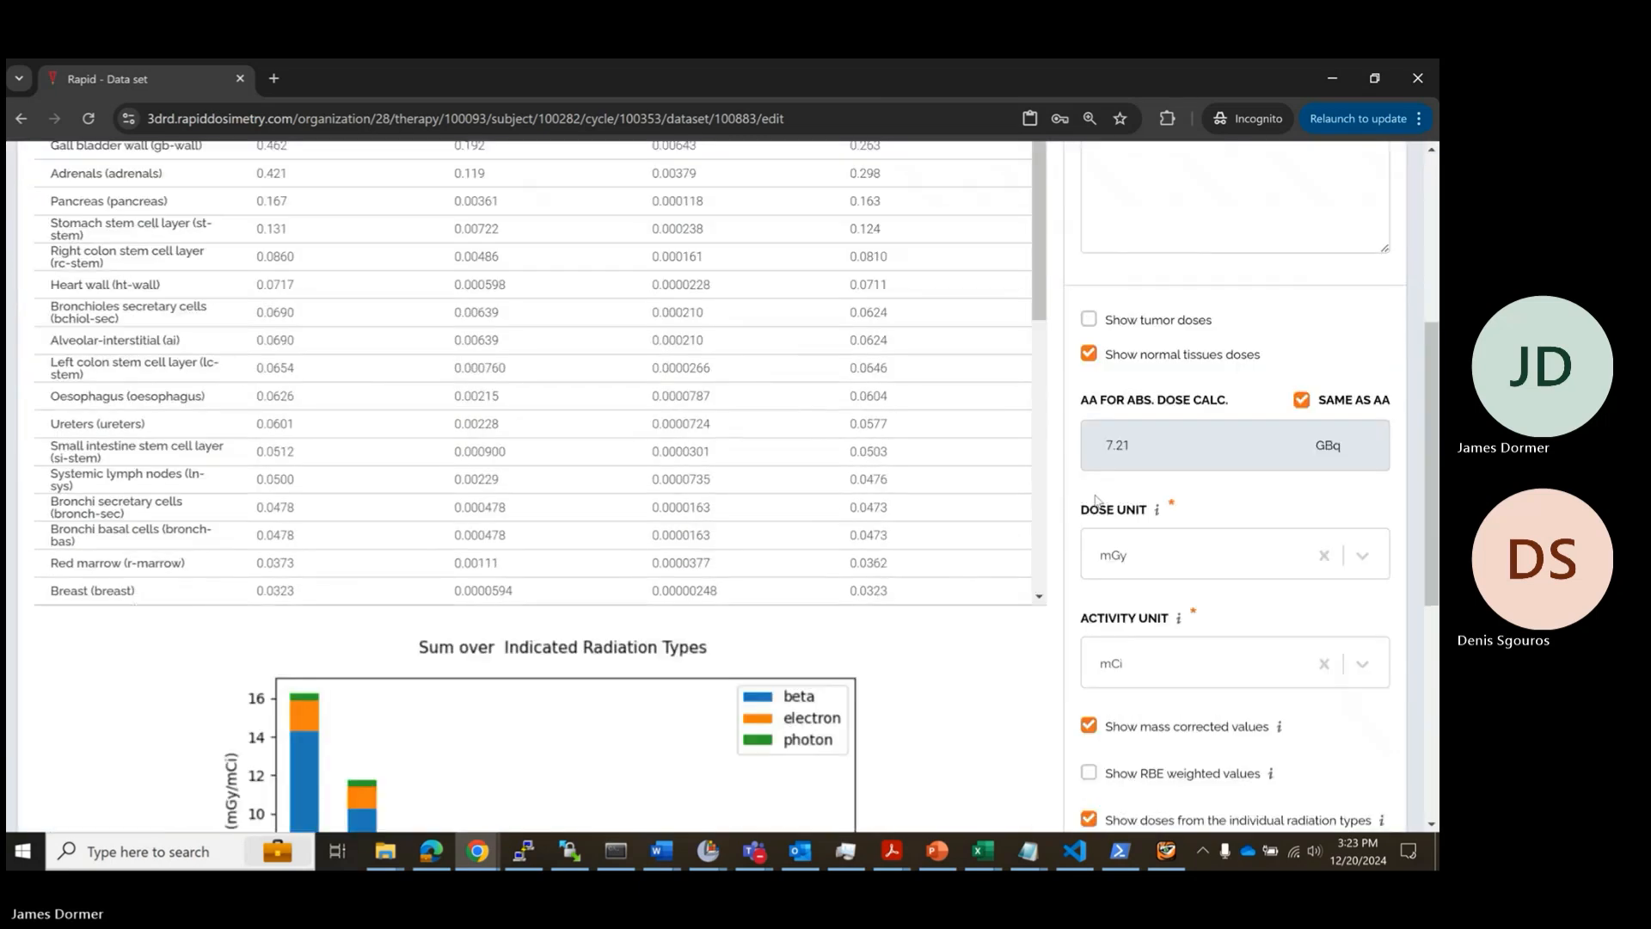
left_click(670, 691)
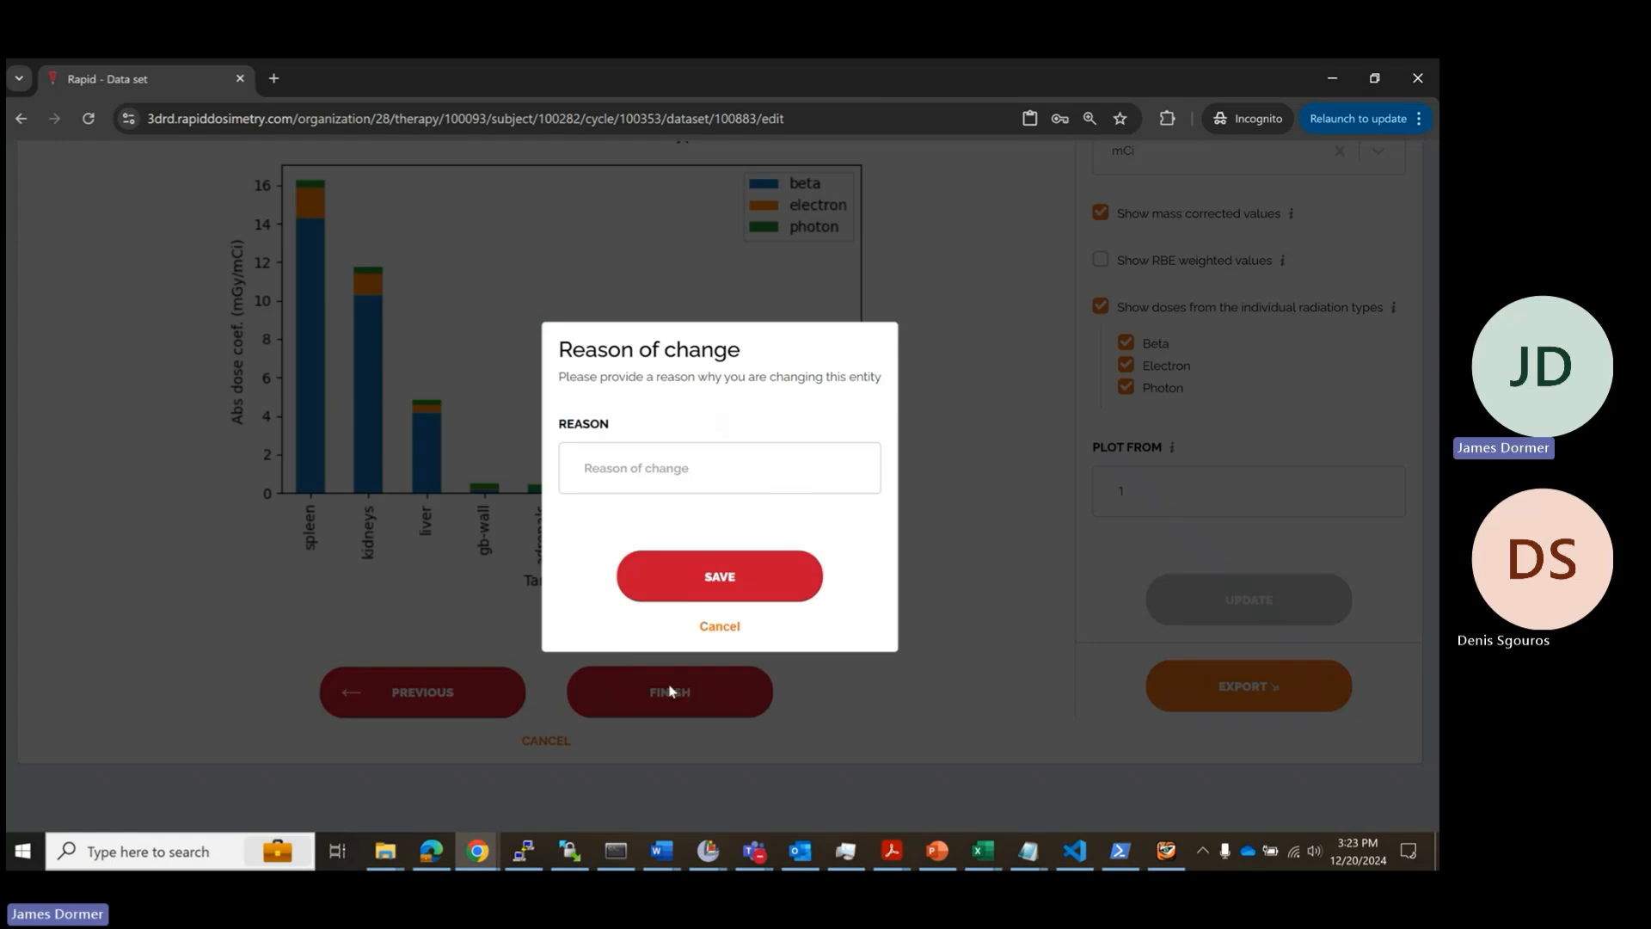
left_click(643, 460)
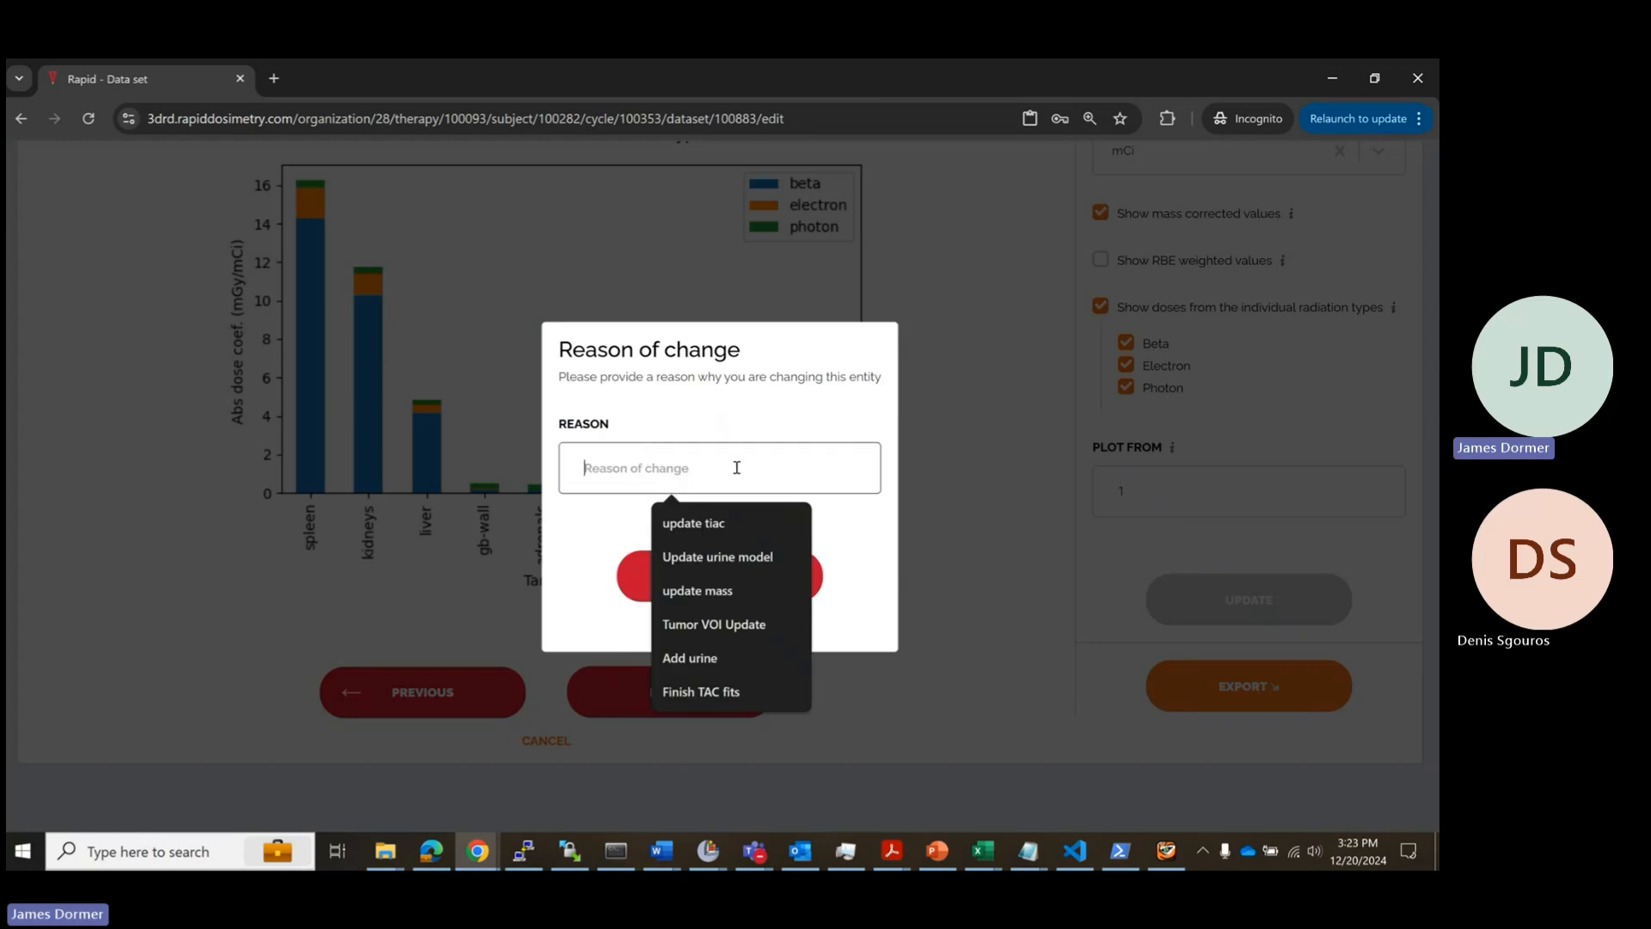
type("Update Spleen A")
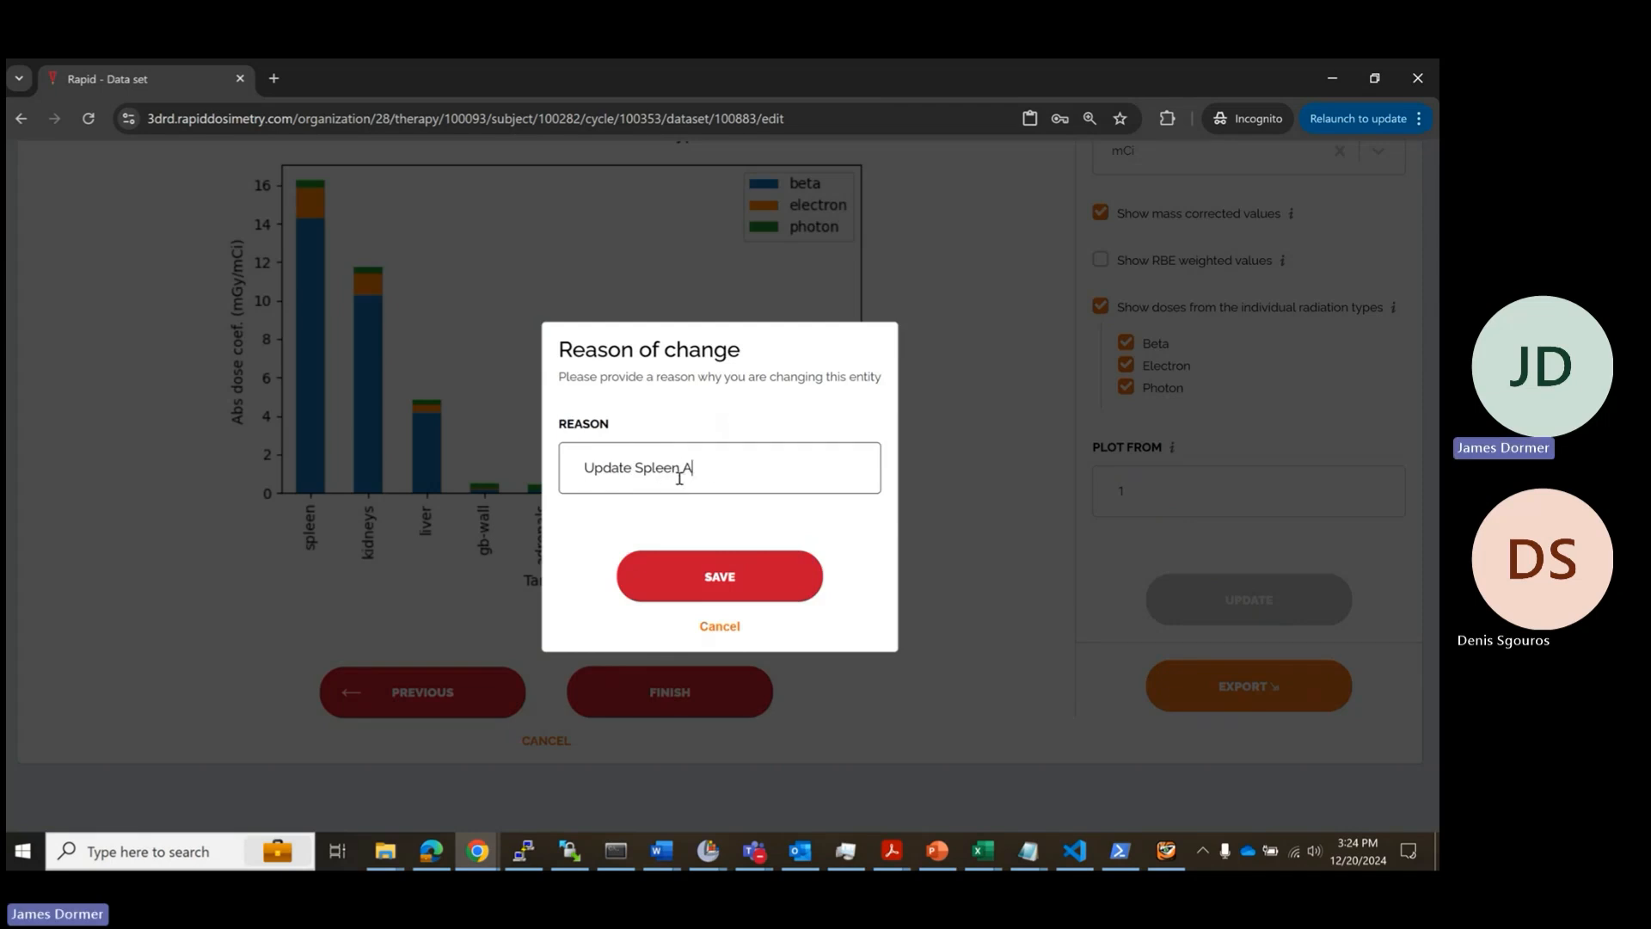
type("C")
key("Left")
key("Left")
type("T")
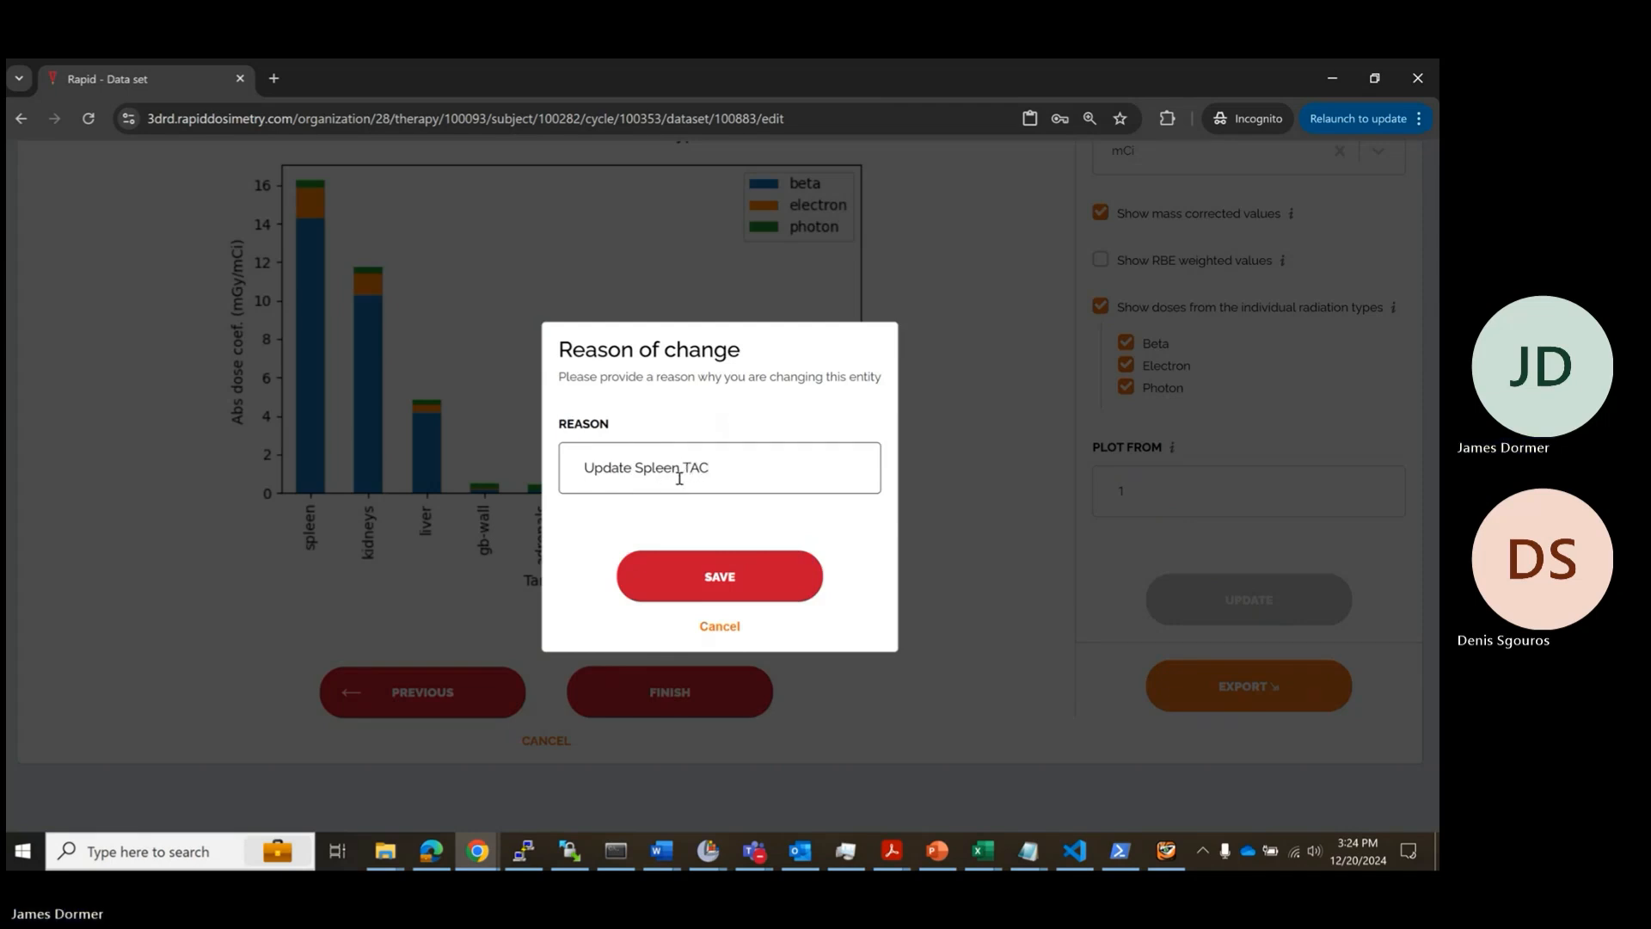
left_click(705, 560)
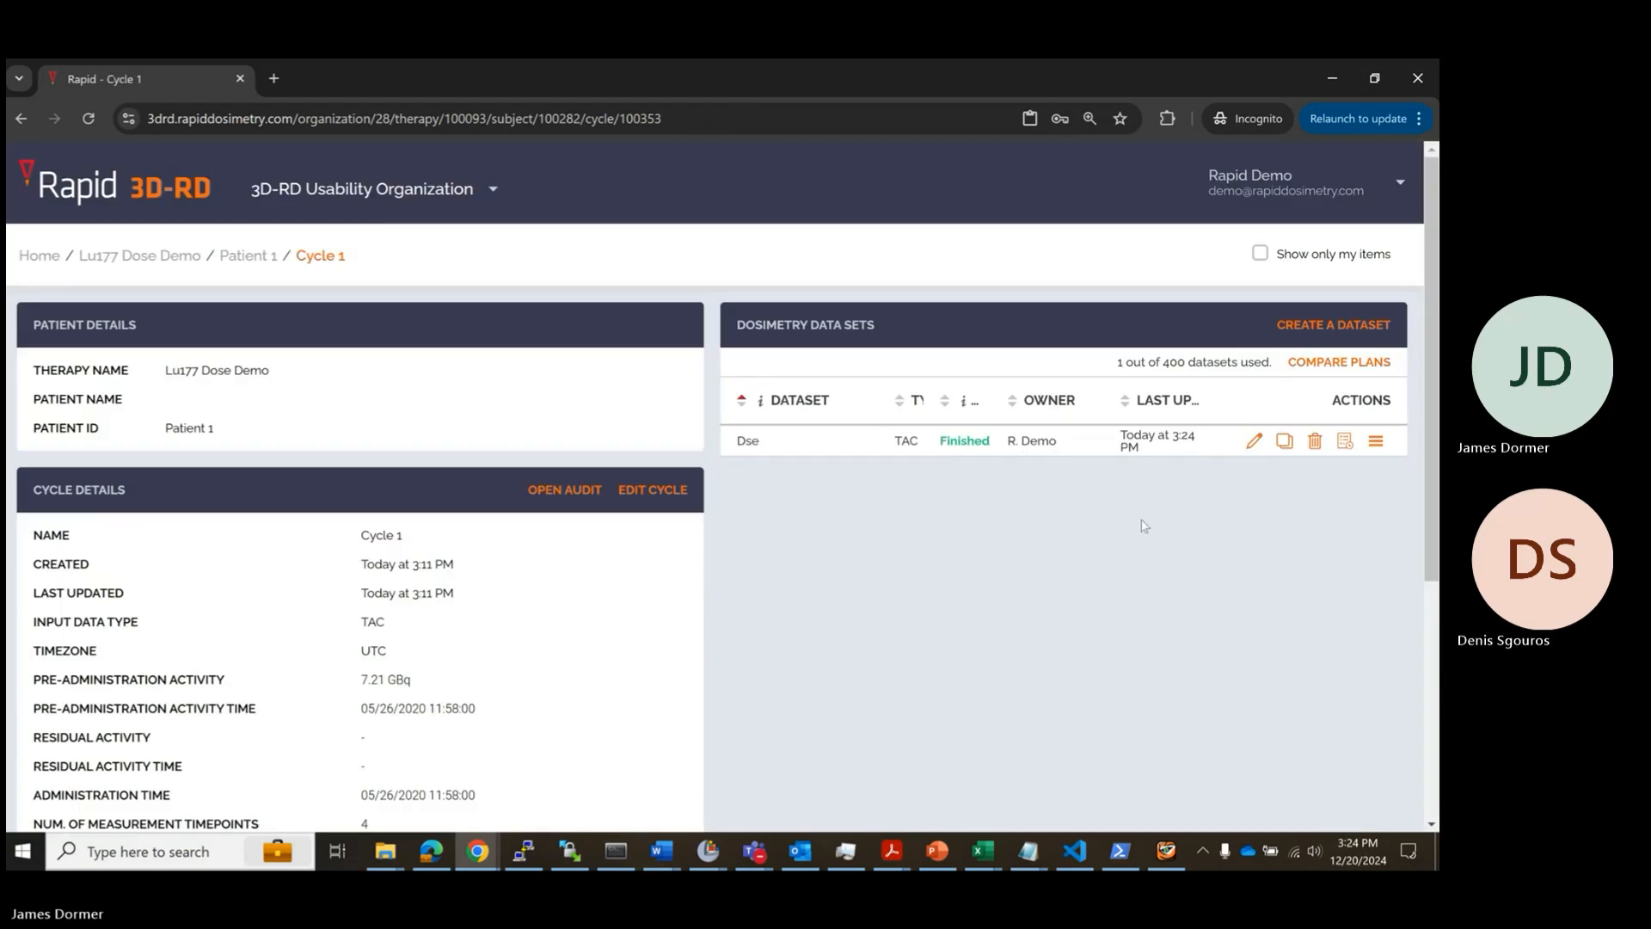
Step: Examine the differences recorded in the changed entry of the Dse data set's audit, and close both audit windows
left_click(1345, 441)
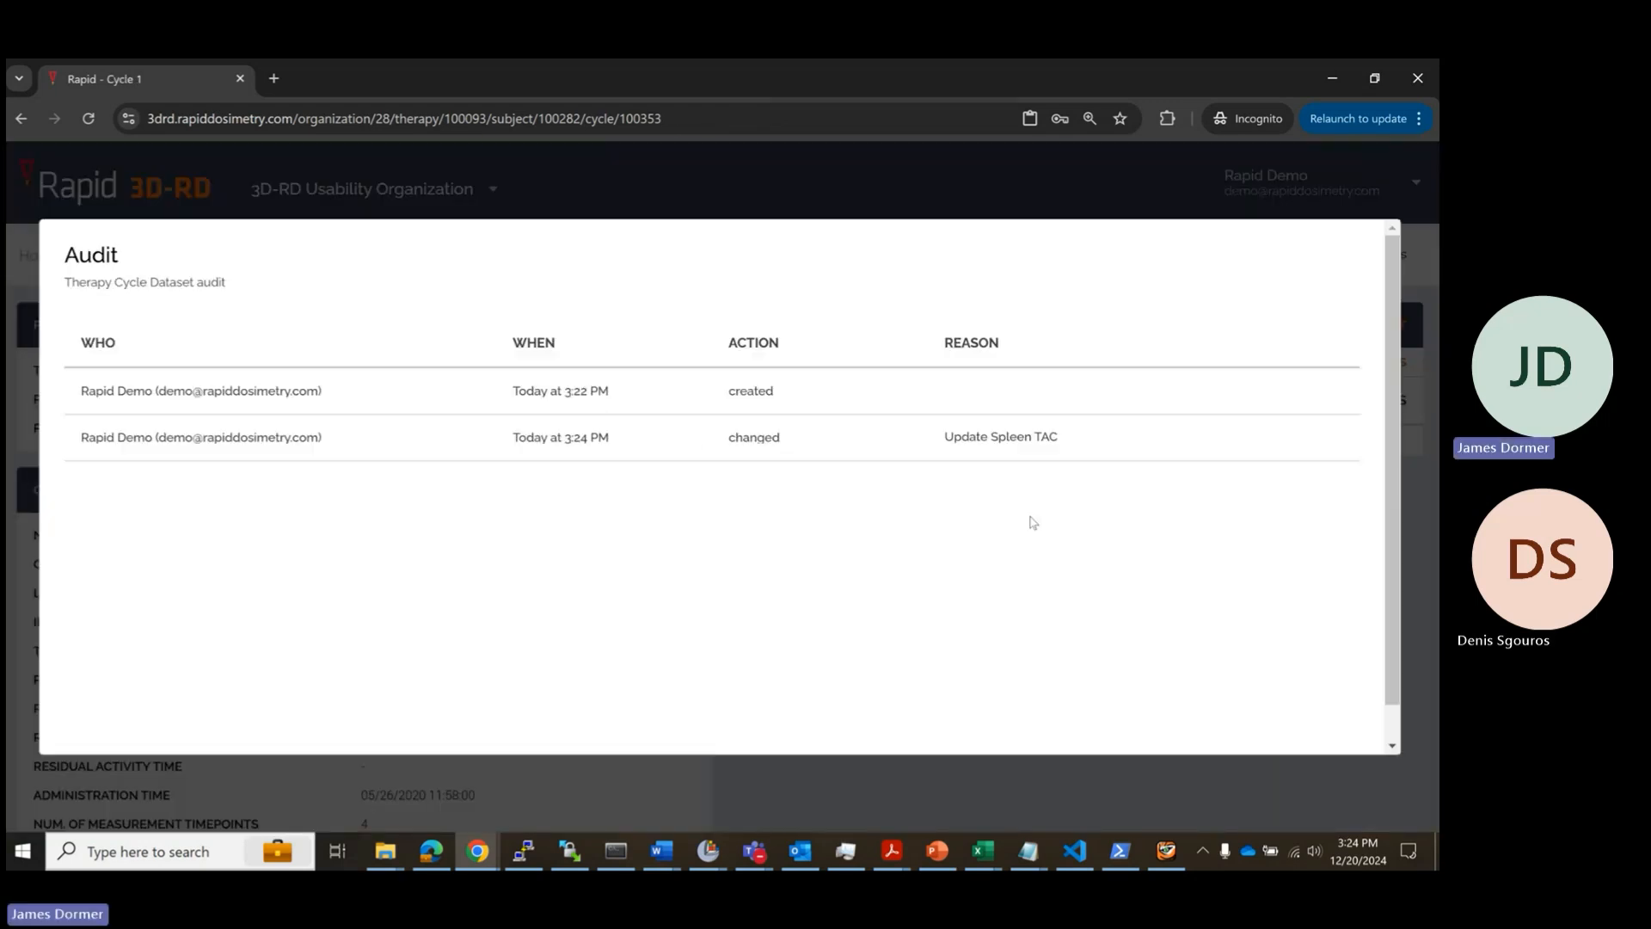
left_click(533, 443)
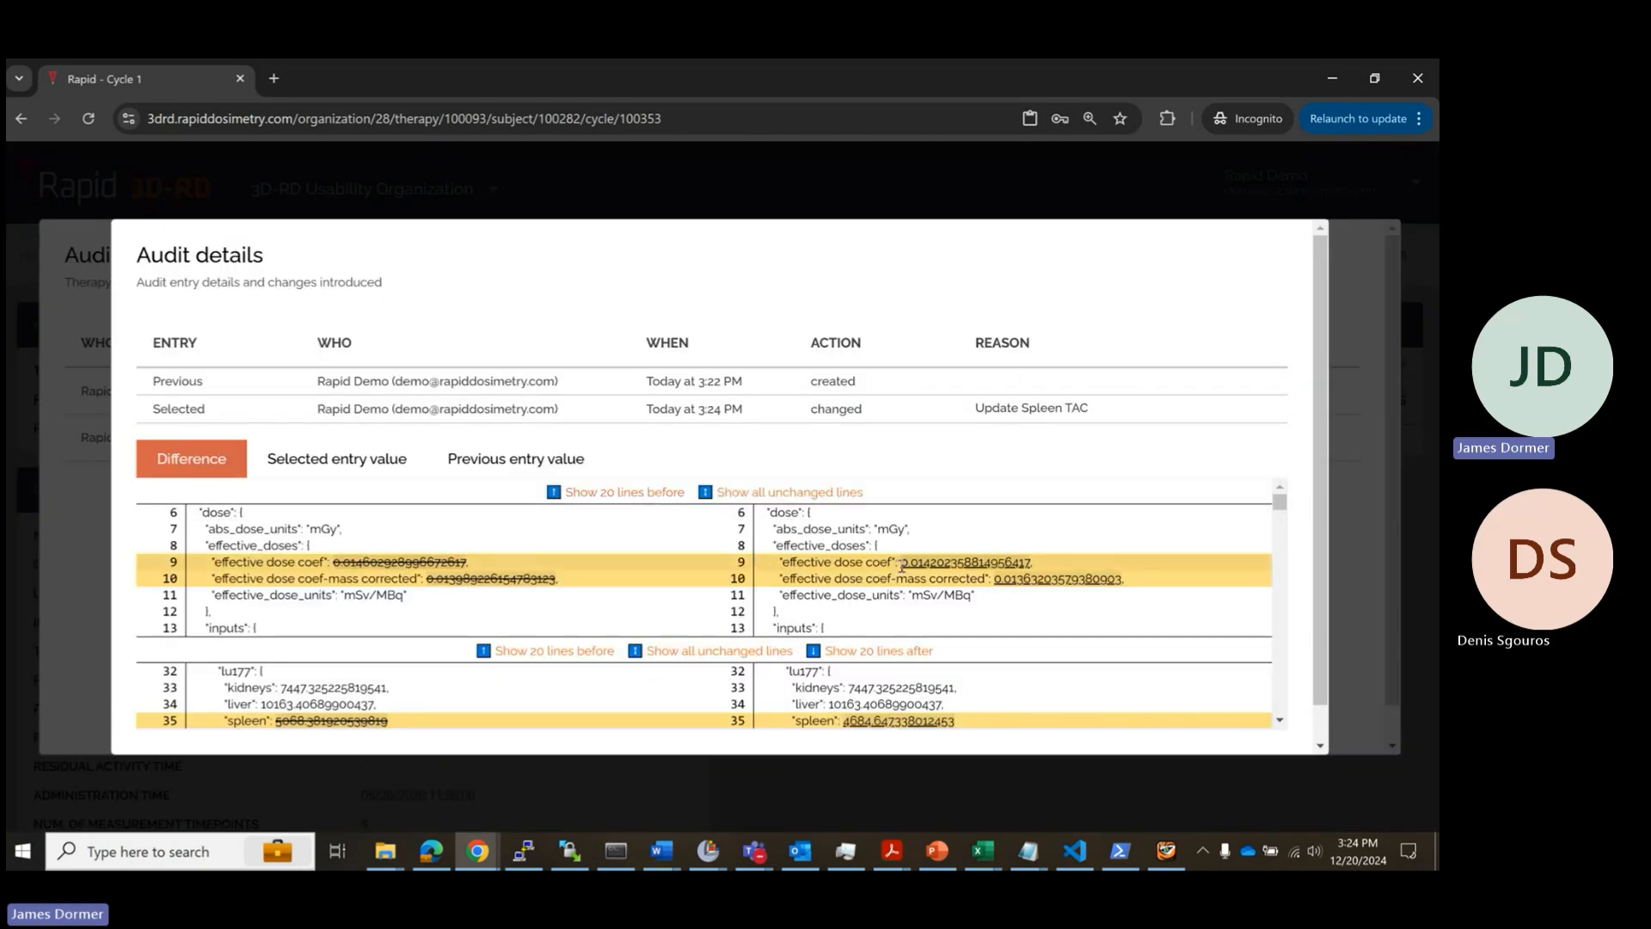
scroll(901, 567, "down", 10)
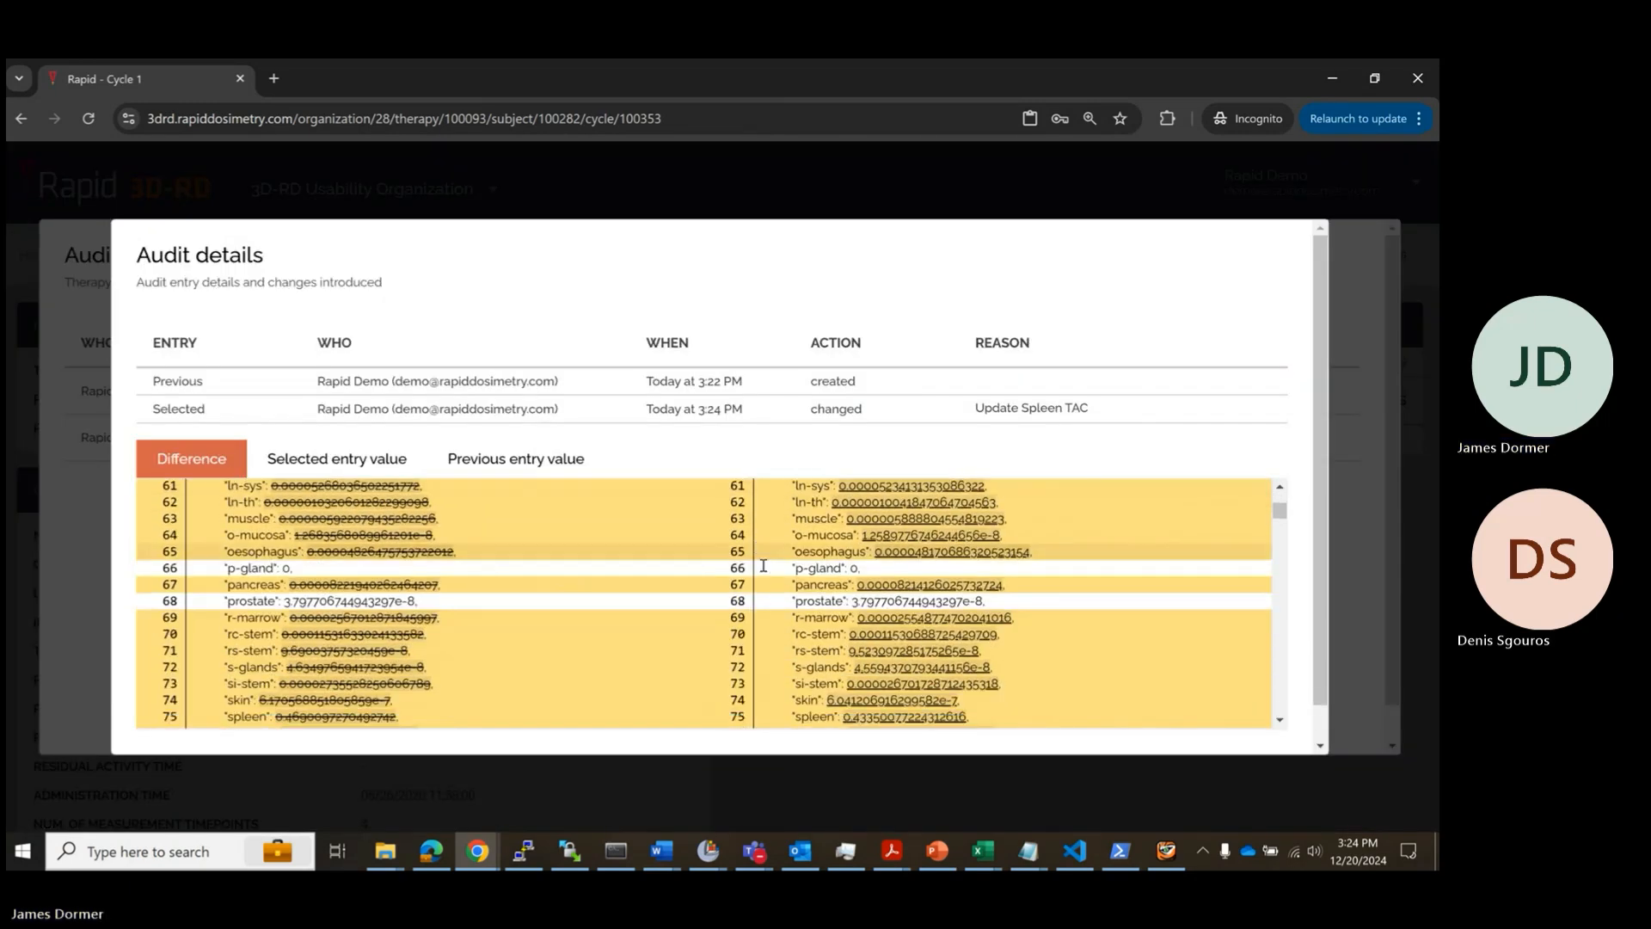
scroll(763, 566, "down", 2)
scroll(735, 748, "down", 1)
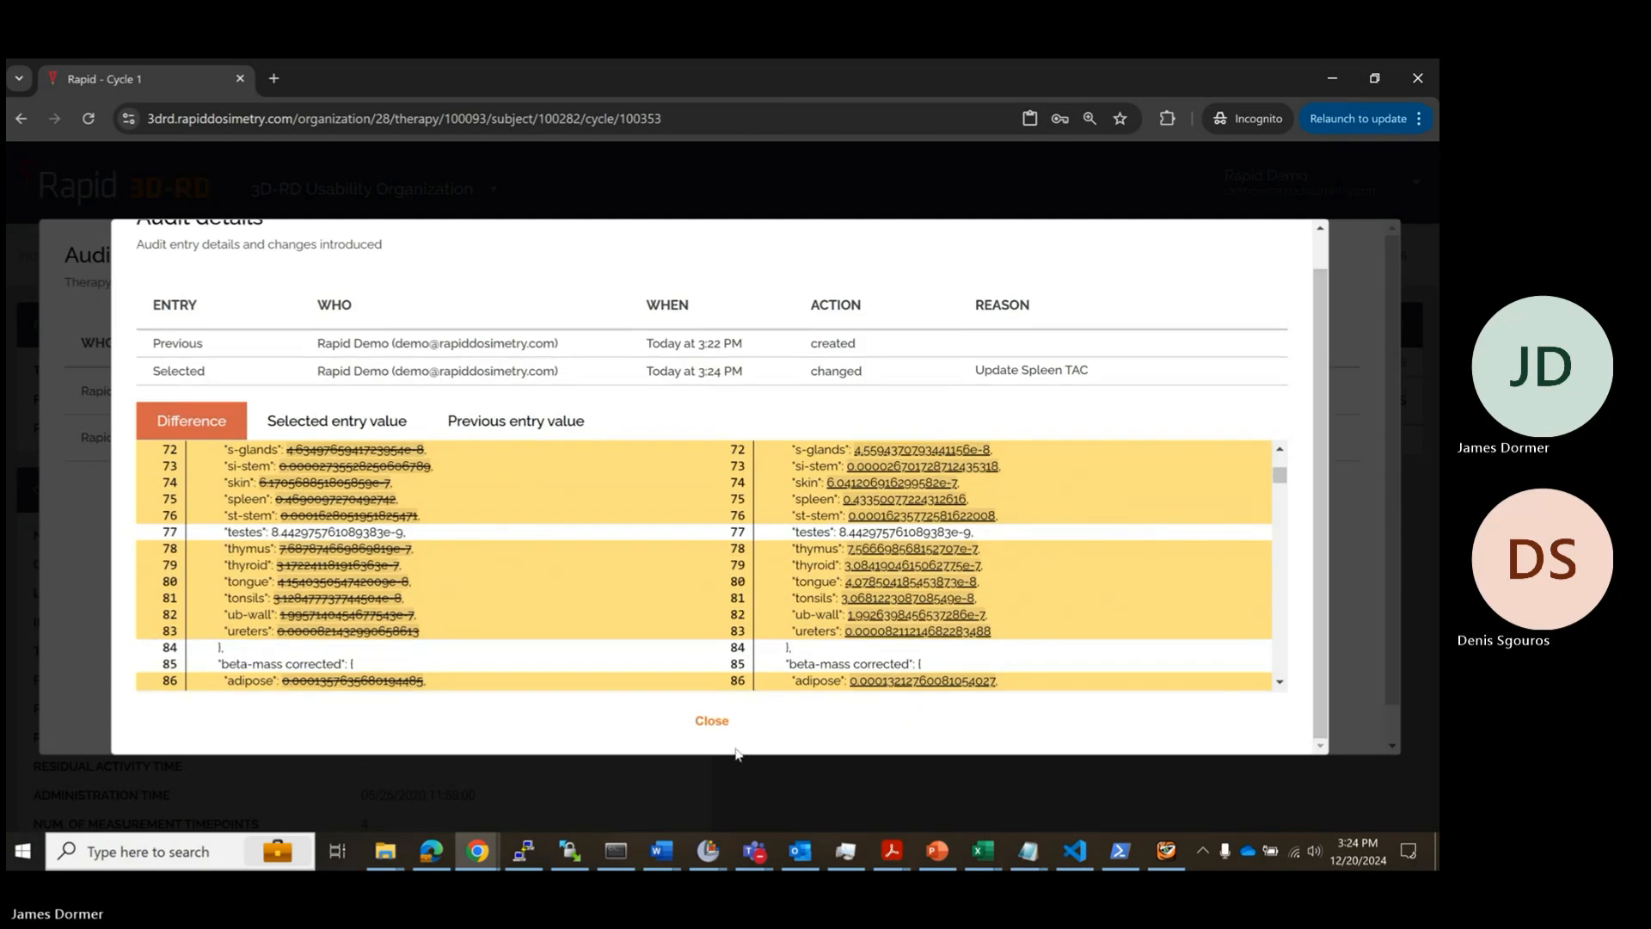
left_click(722, 722)
scroll(756, 705, "down", 1)
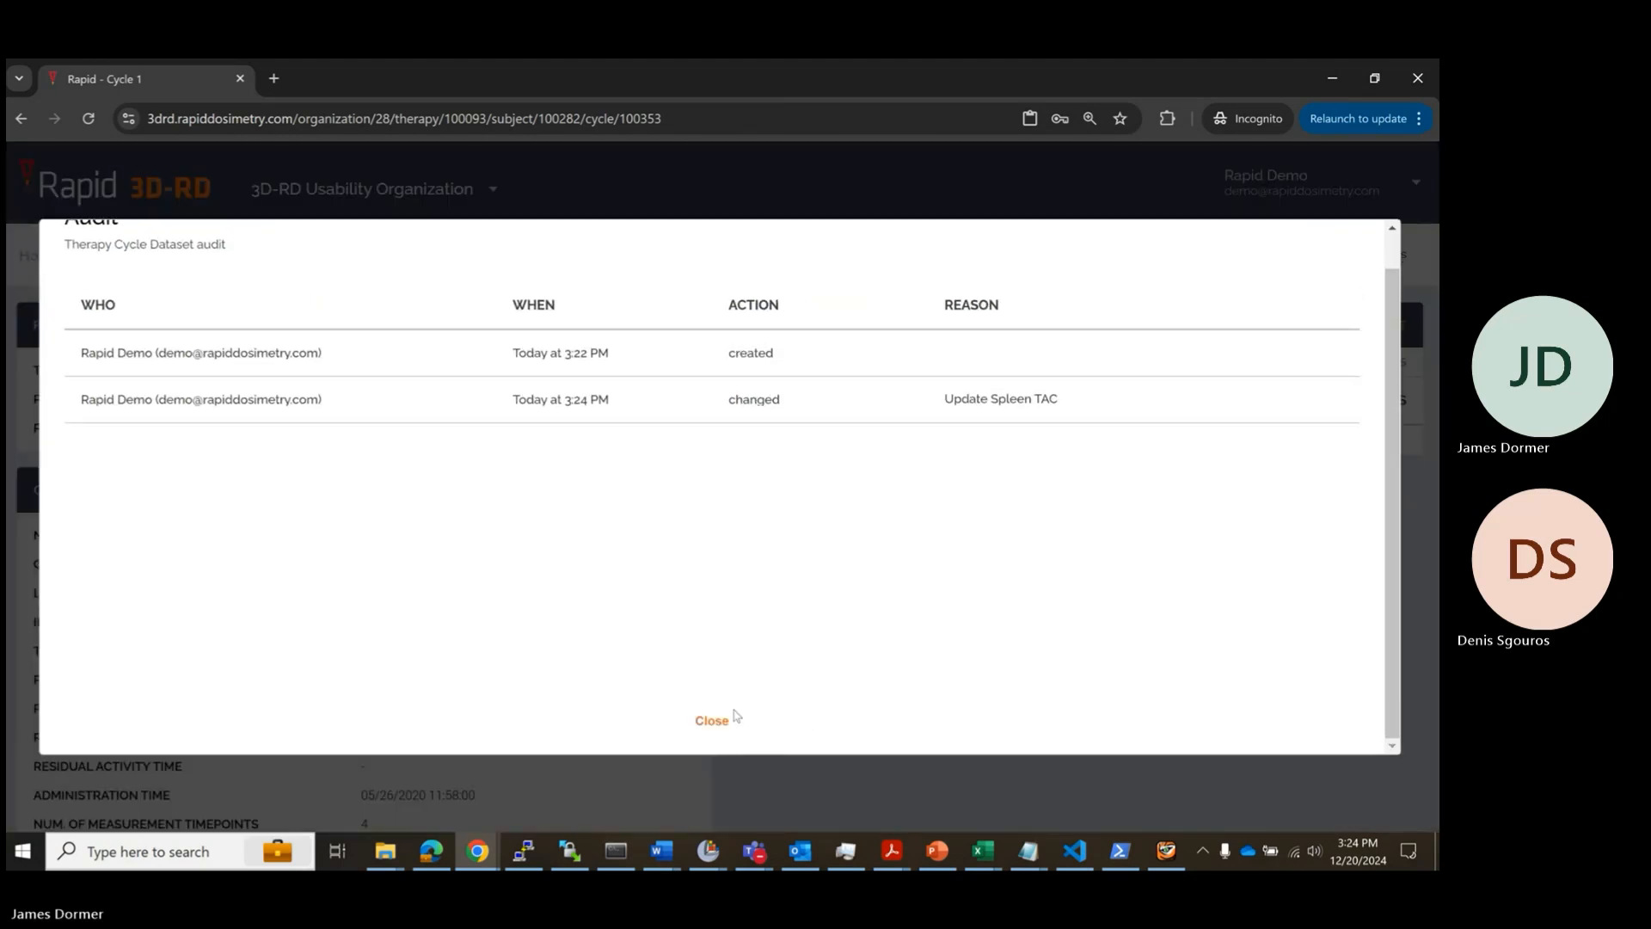
left_click(719, 727)
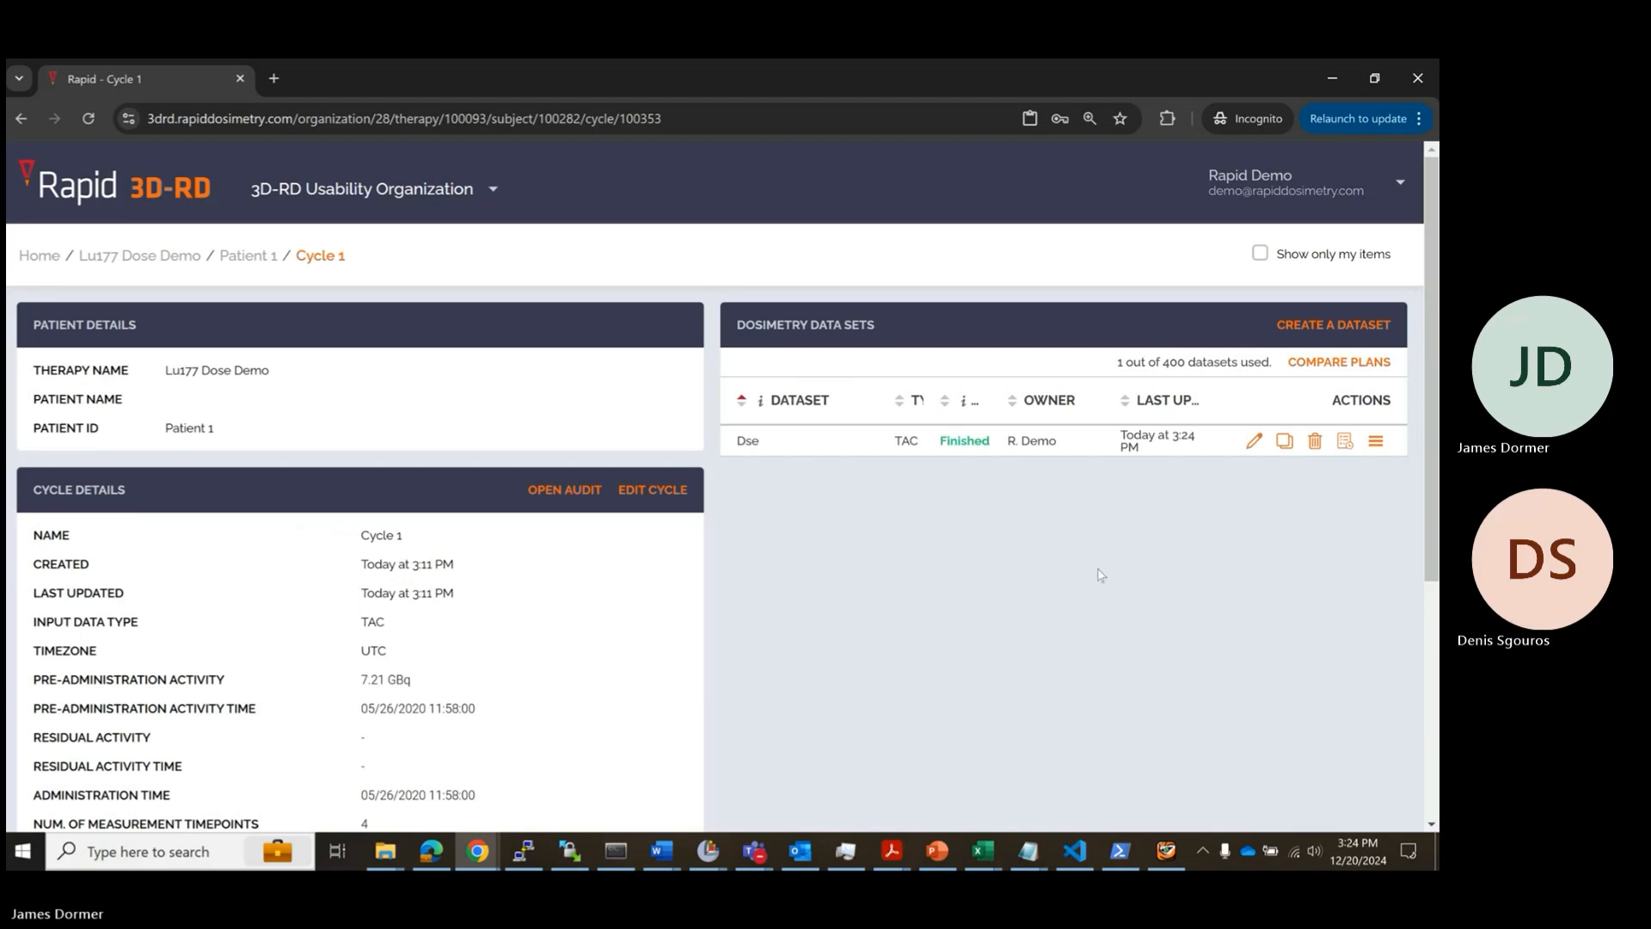
Step: Switch to the Lu177 output workbook in Excel and review its input TAC, mass correction, TAC fitting and TAC integration sheets
scroll(1062, 560, "down", 2)
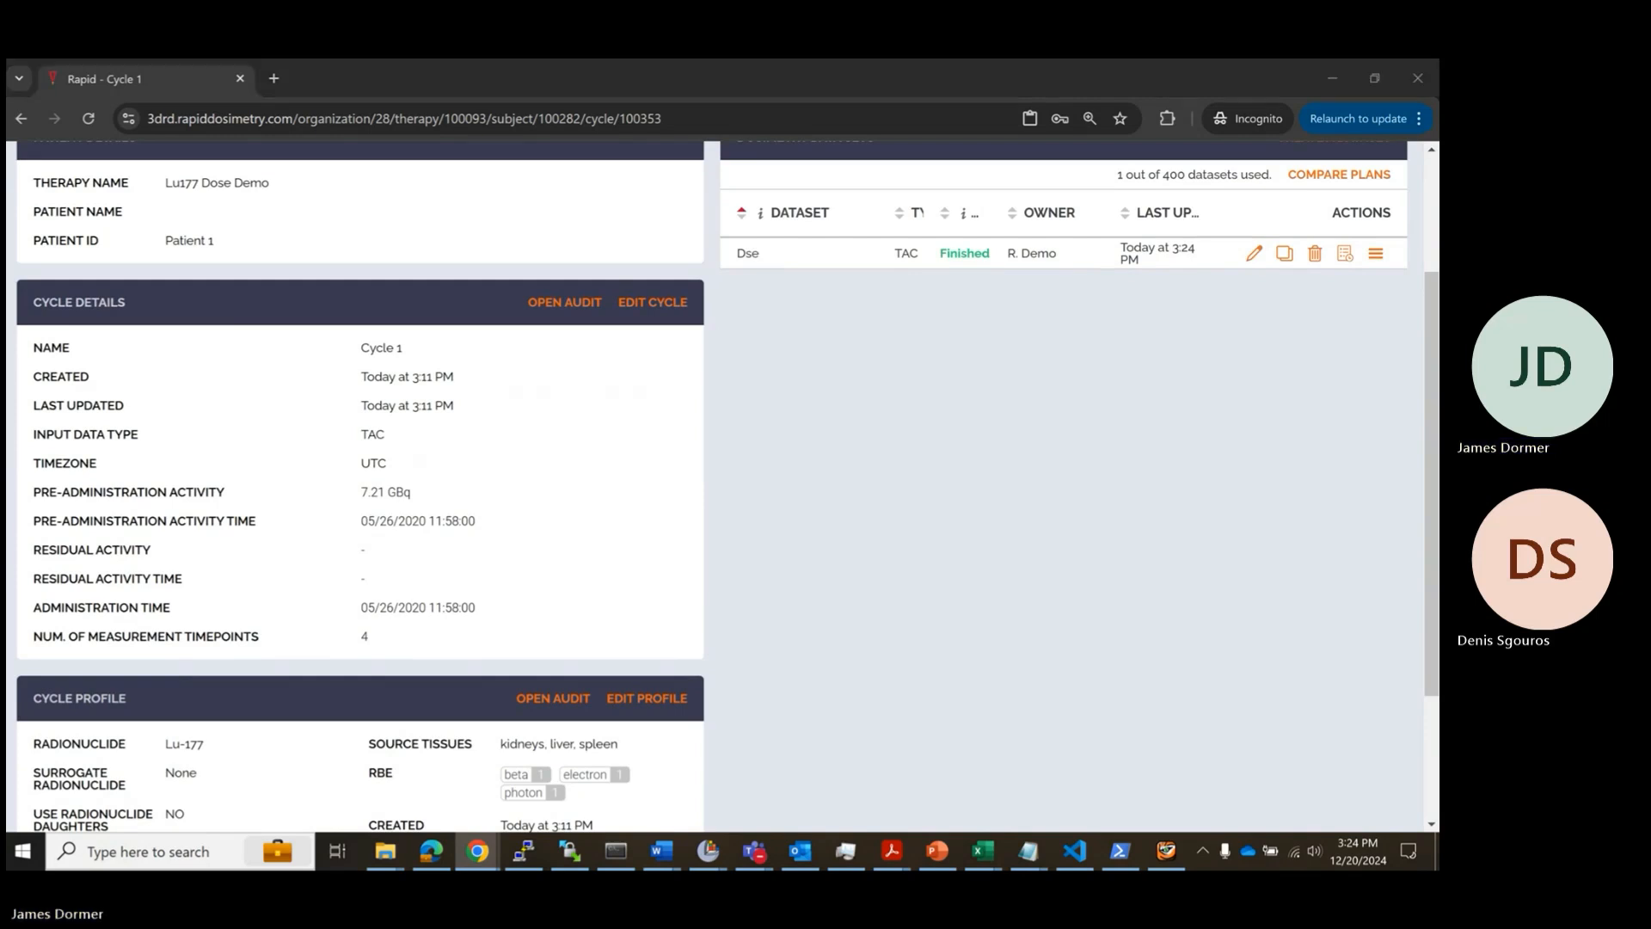
key("alt+Tab")
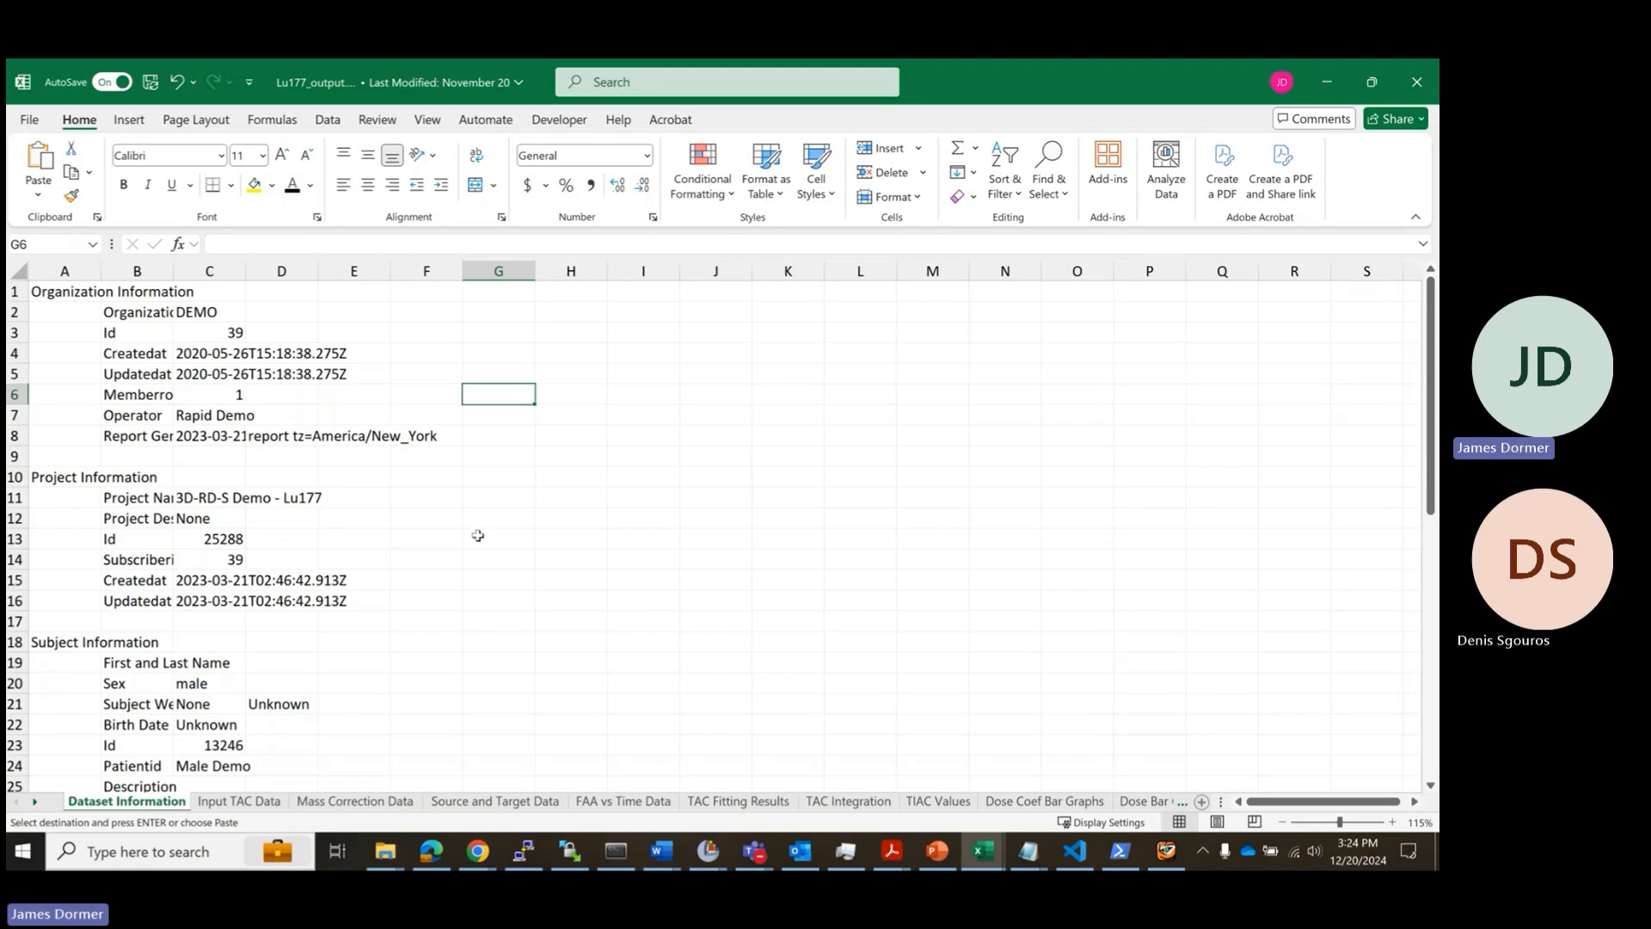
left_click(275, 796)
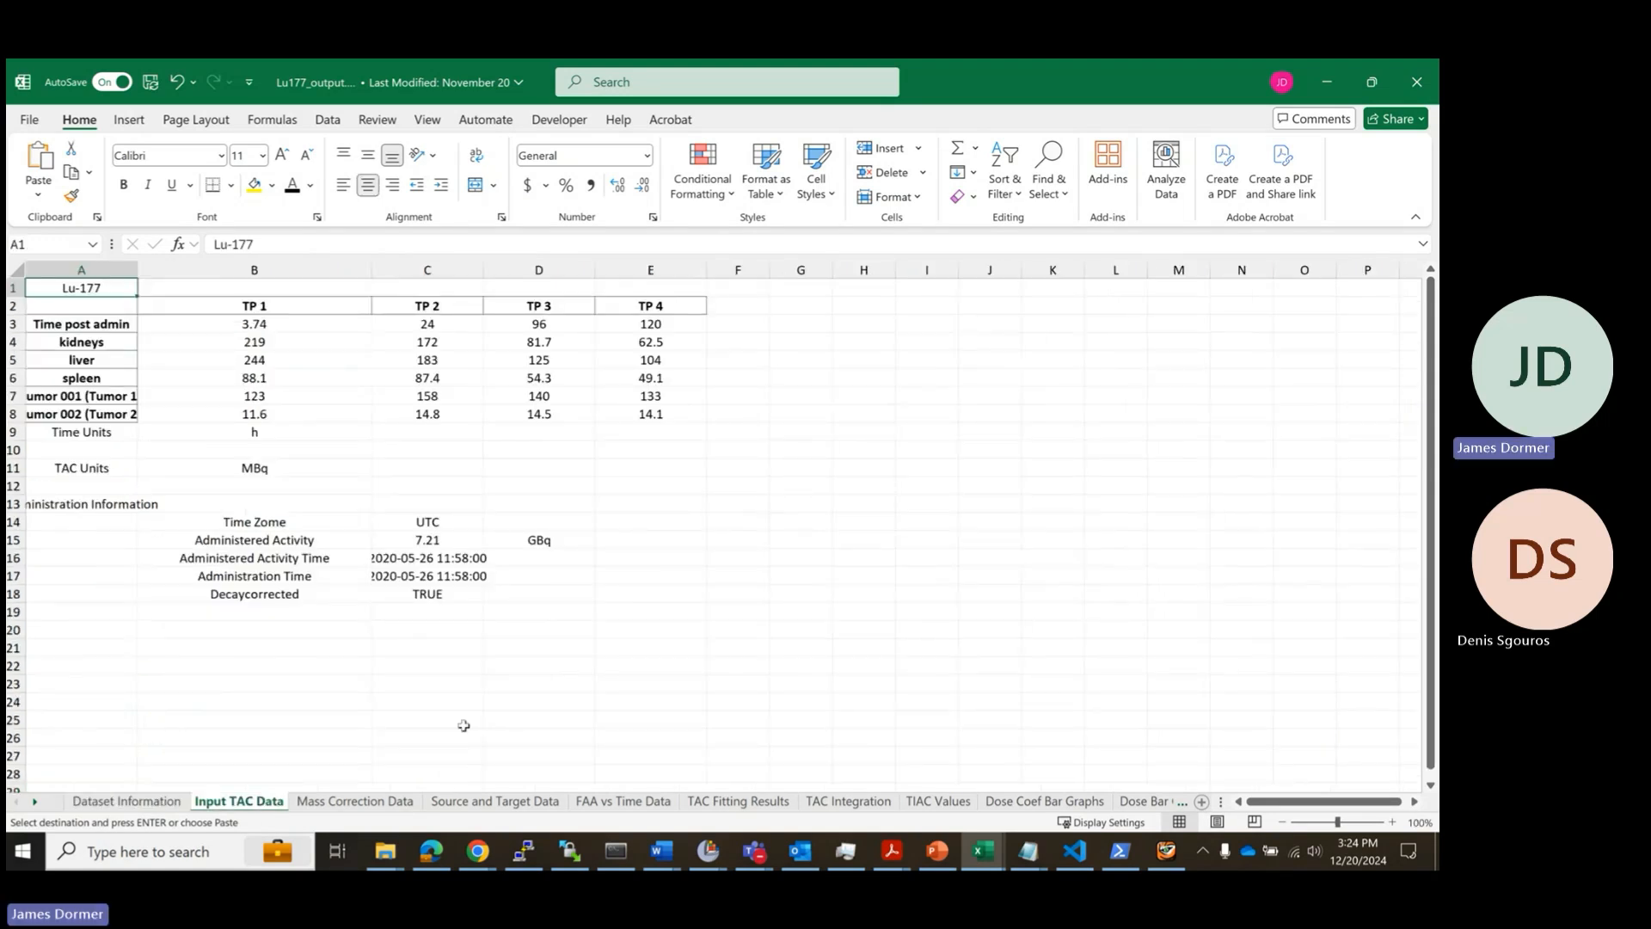
left_click(379, 805)
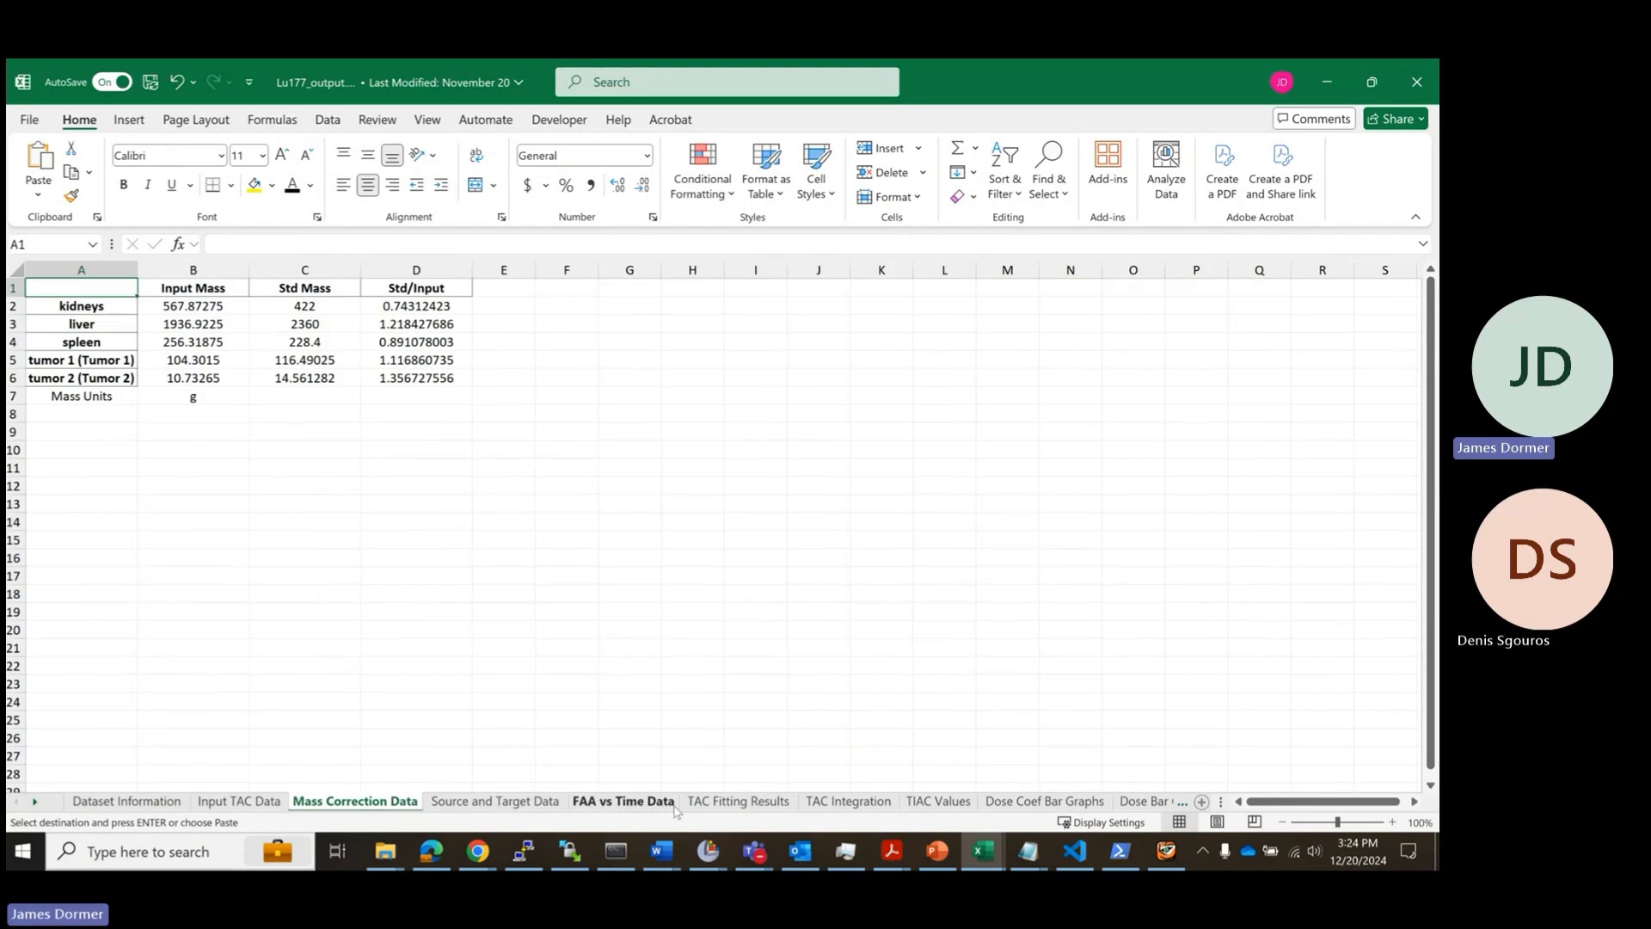
left_click(716, 806)
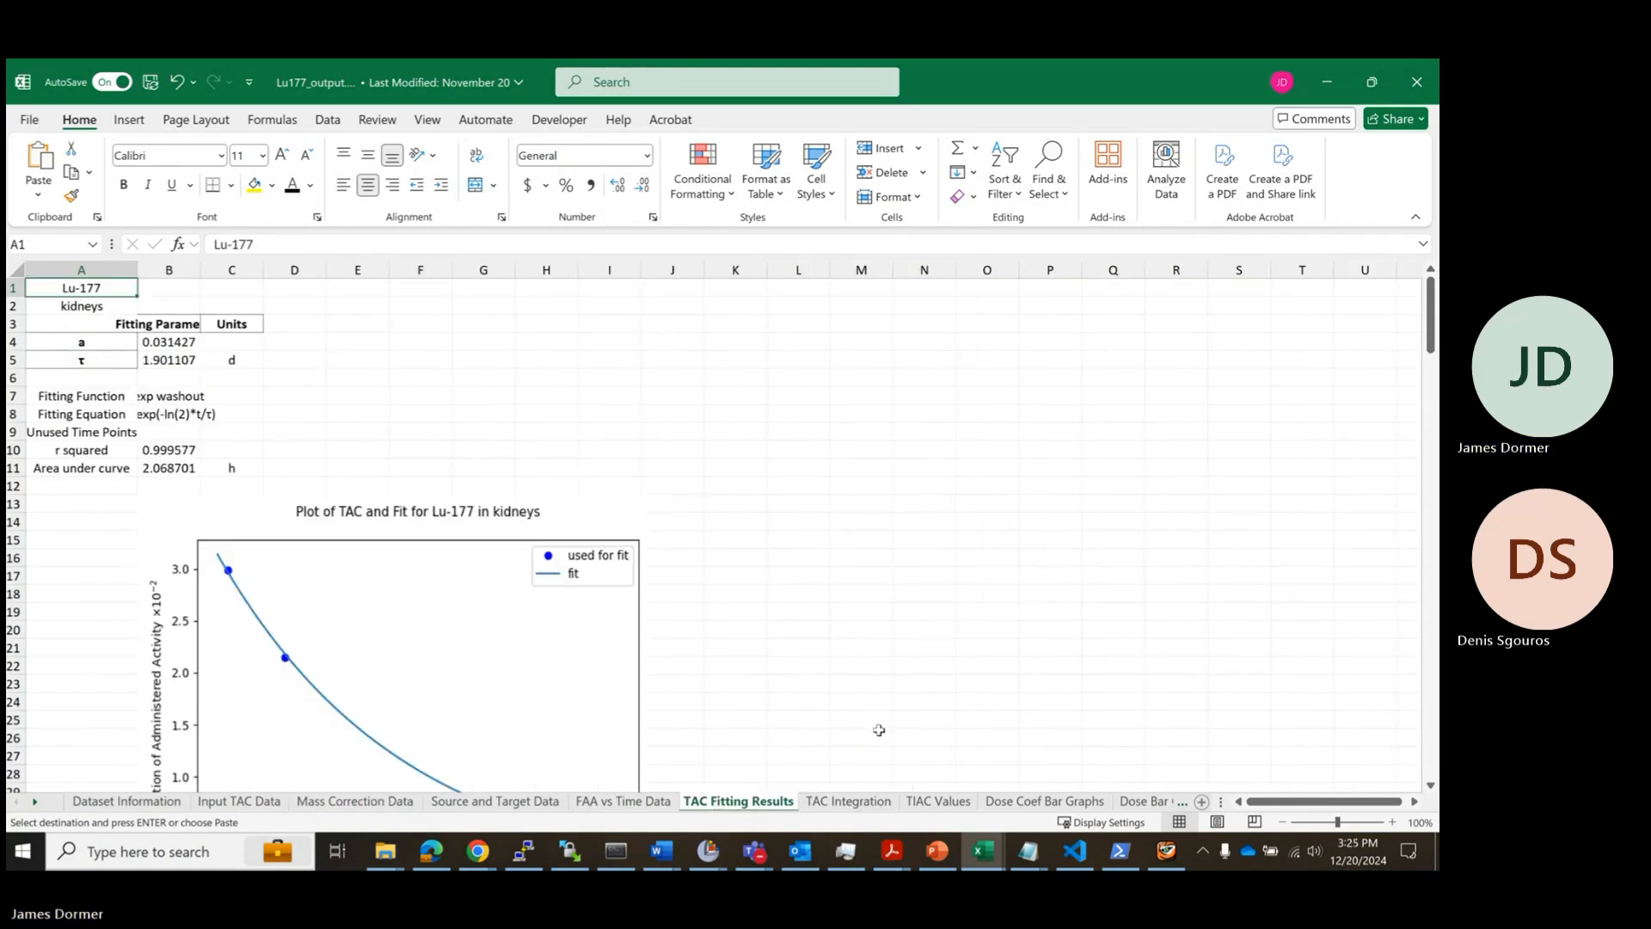
left_click(830, 803)
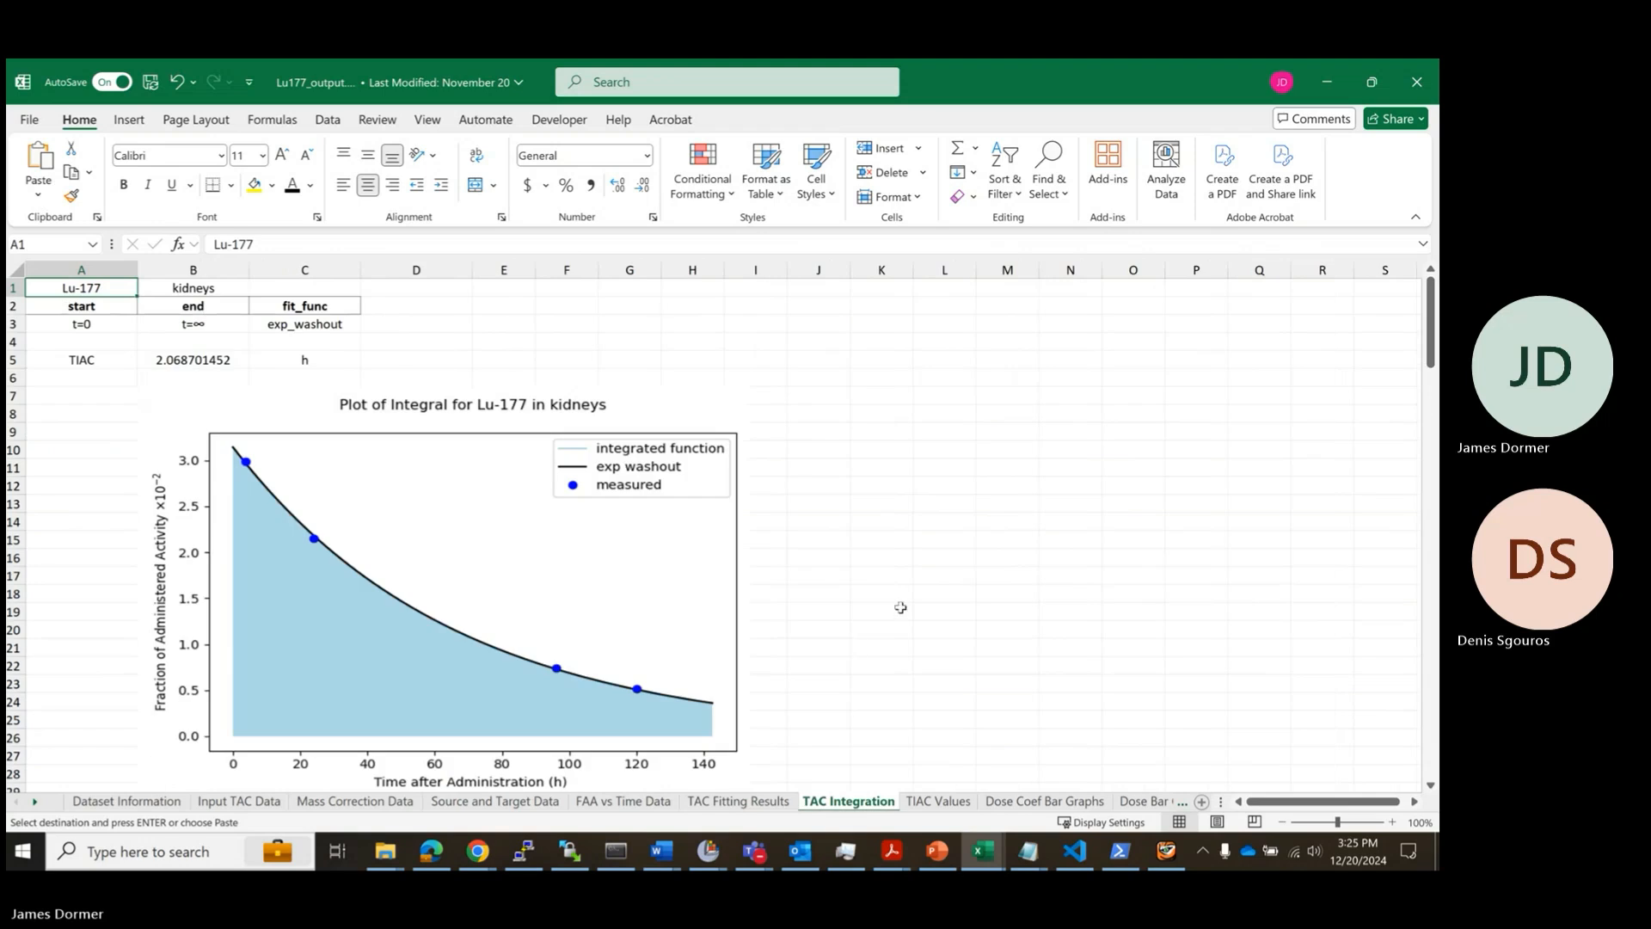
Step: Review the workbook's Lu-177 dose coefficients, dose data, effective dose coefficients, decay information and Lu-177 spectra sheets
left_click(35, 801)
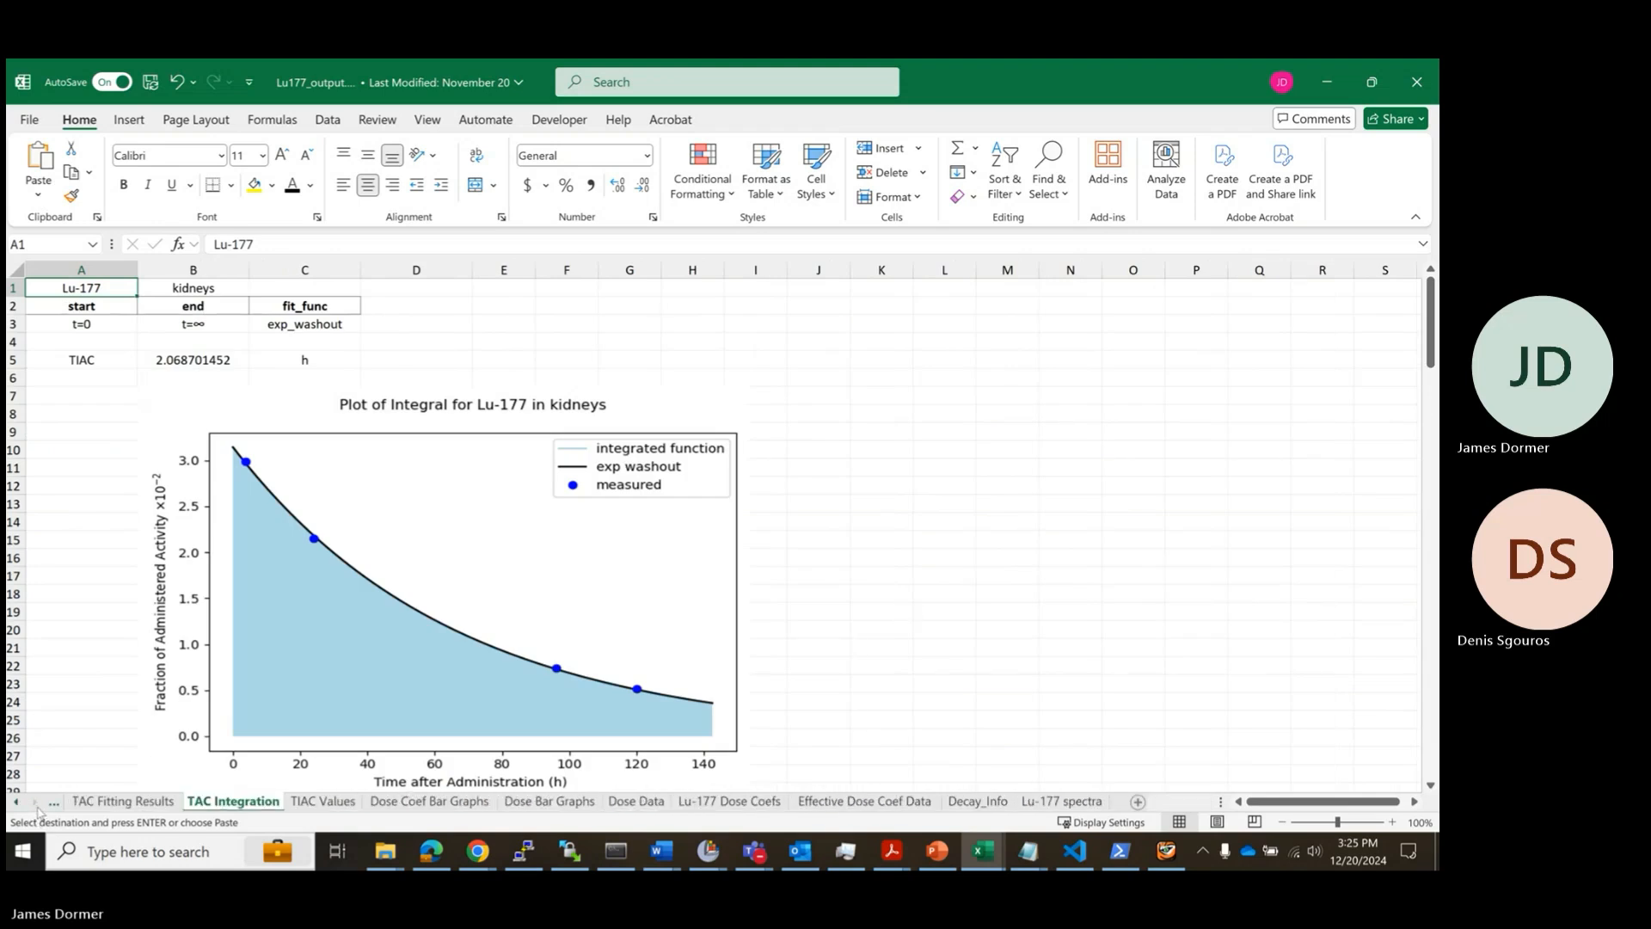
left_click(721, 802)
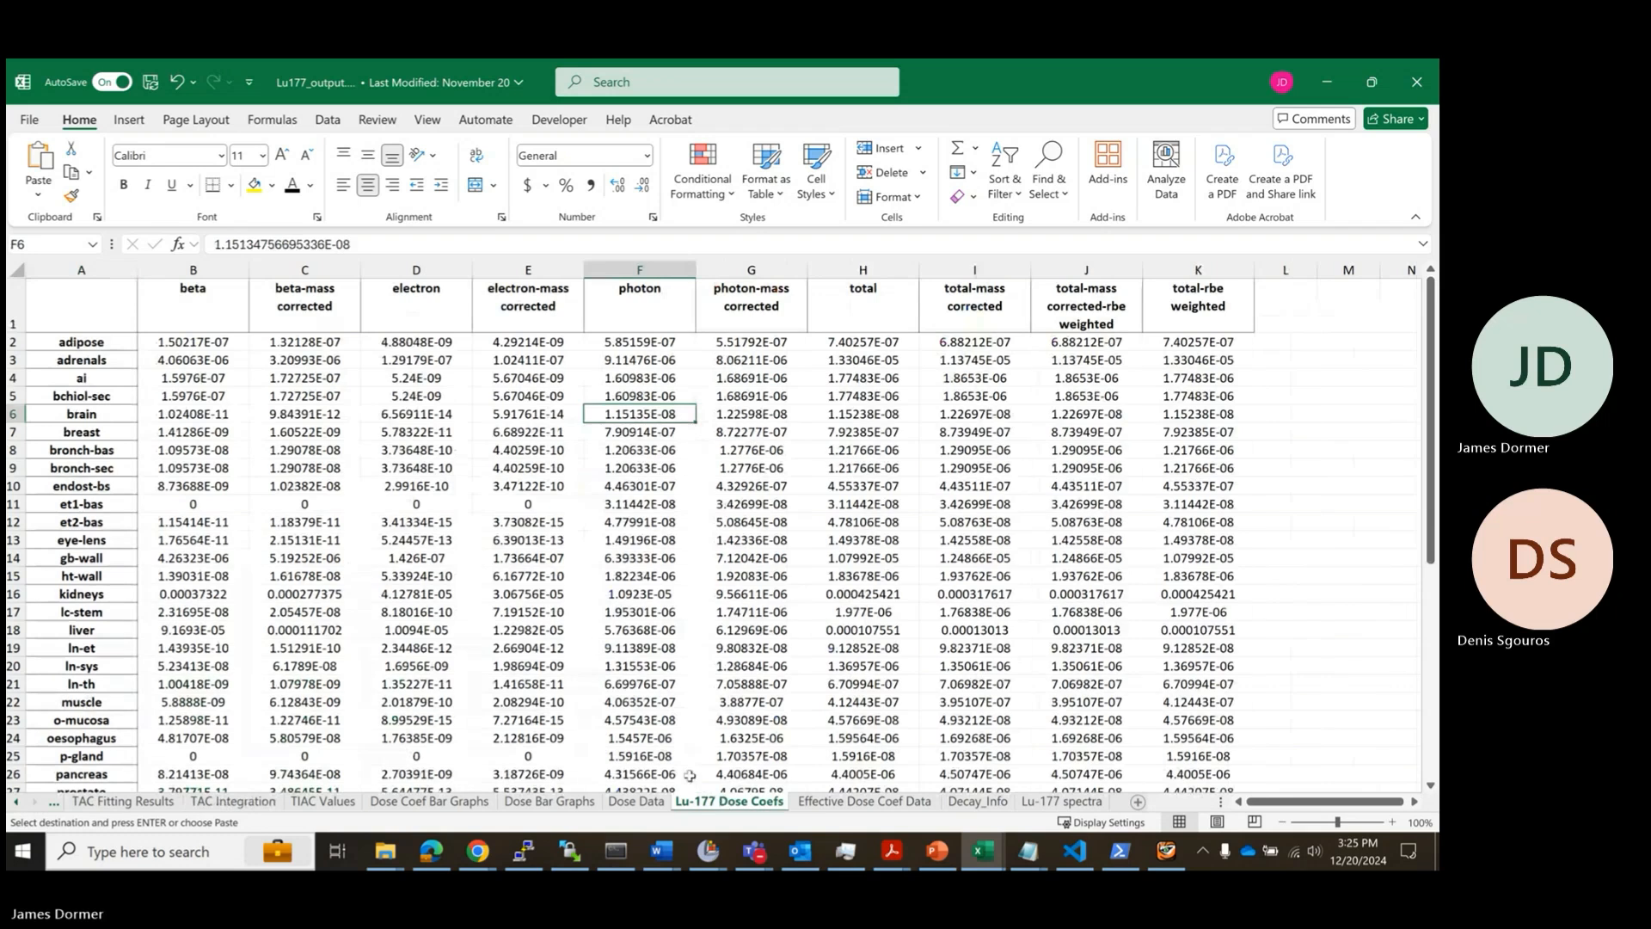
left_click(637, 802)
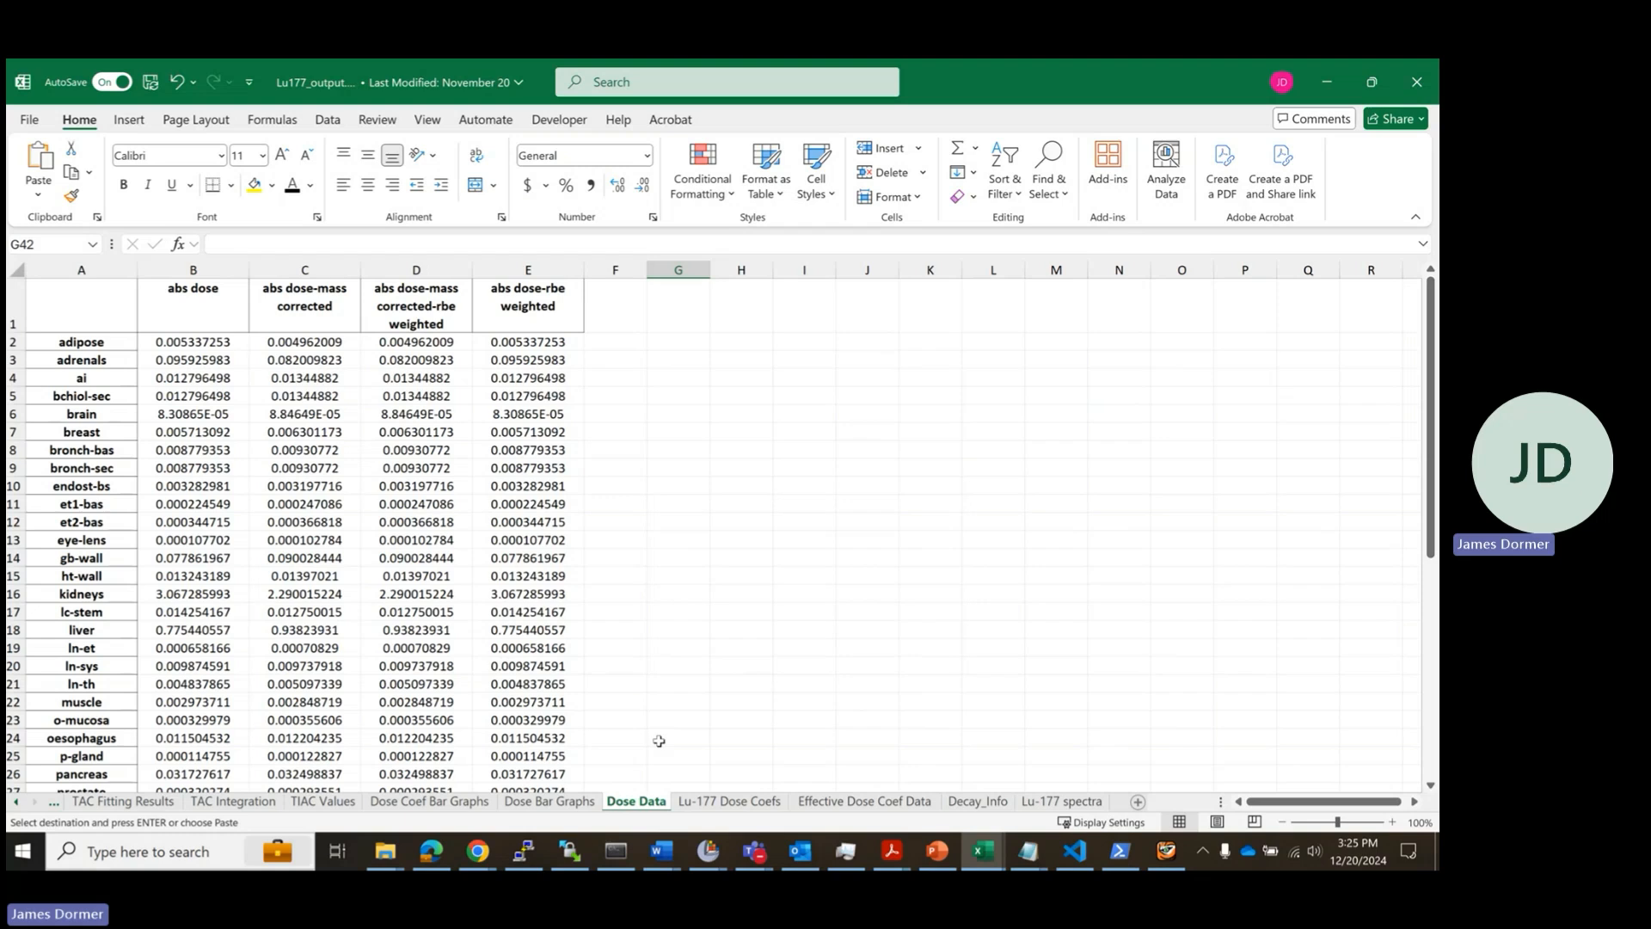
left_click(812, 803)
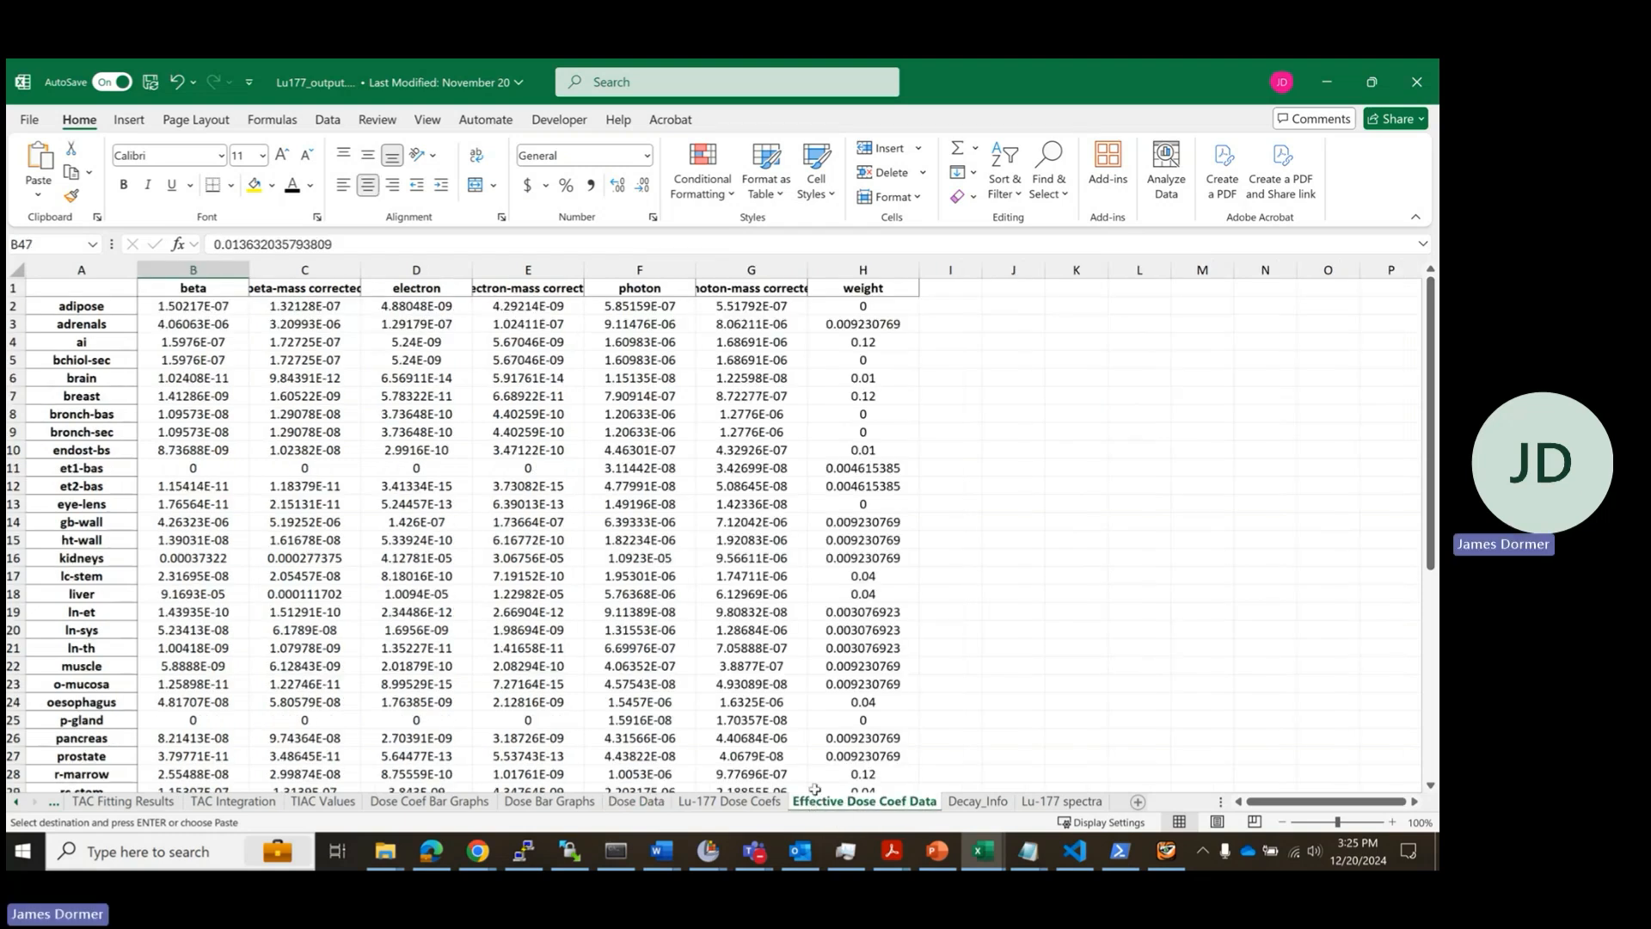
scroll(766, 476, "down", 9)
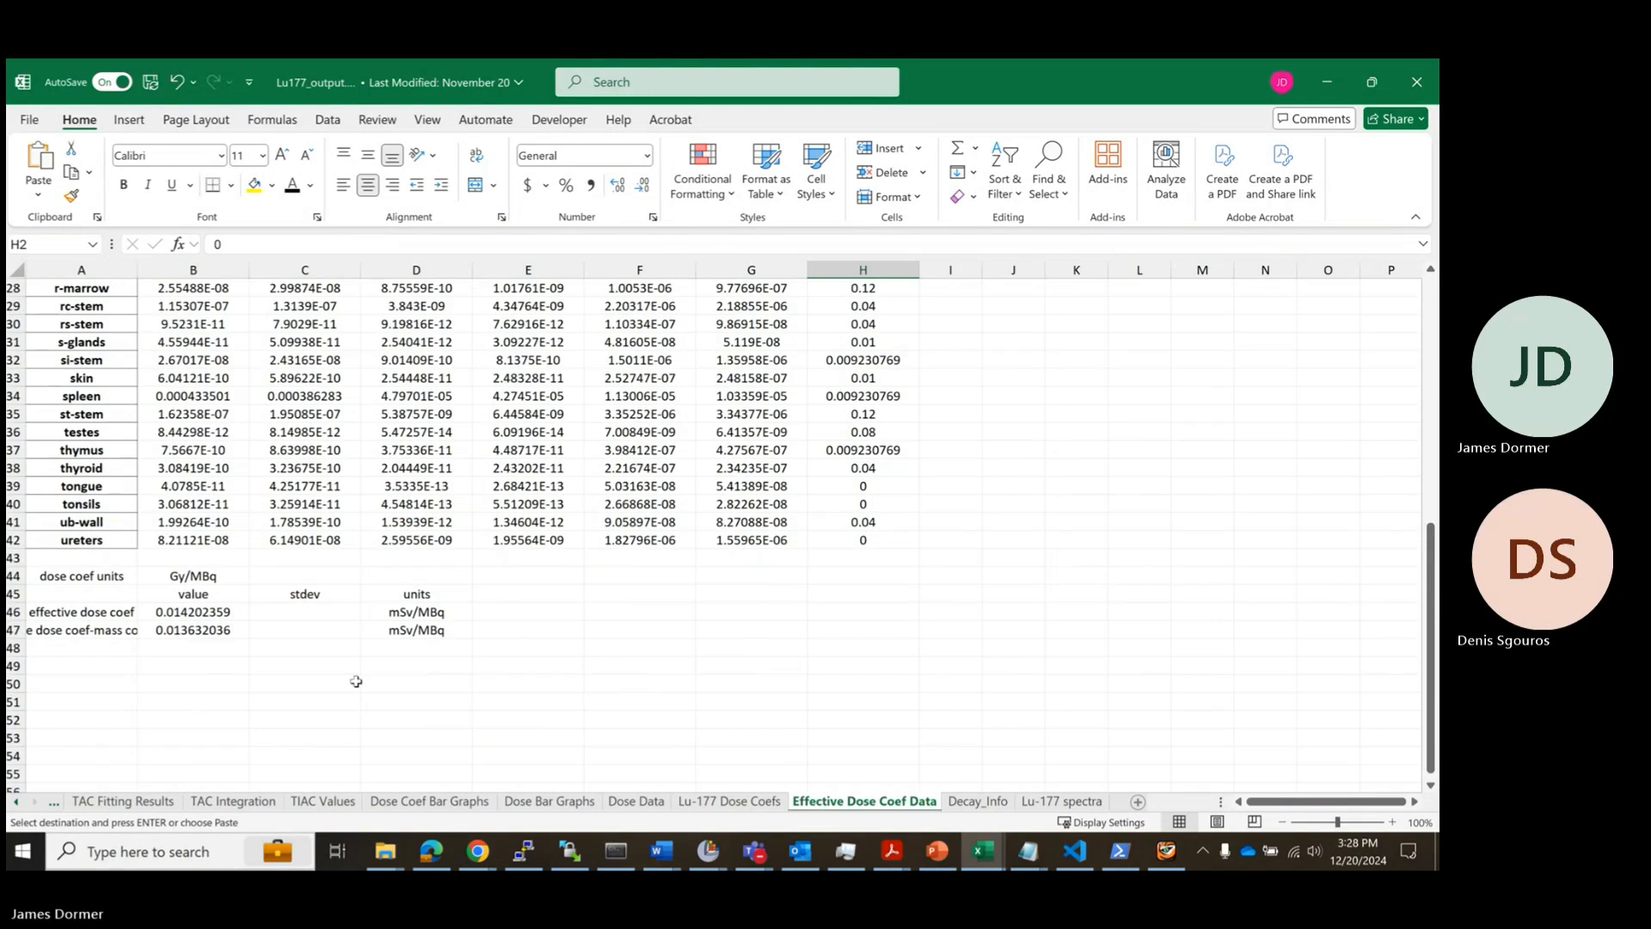
left_click(979, 802)
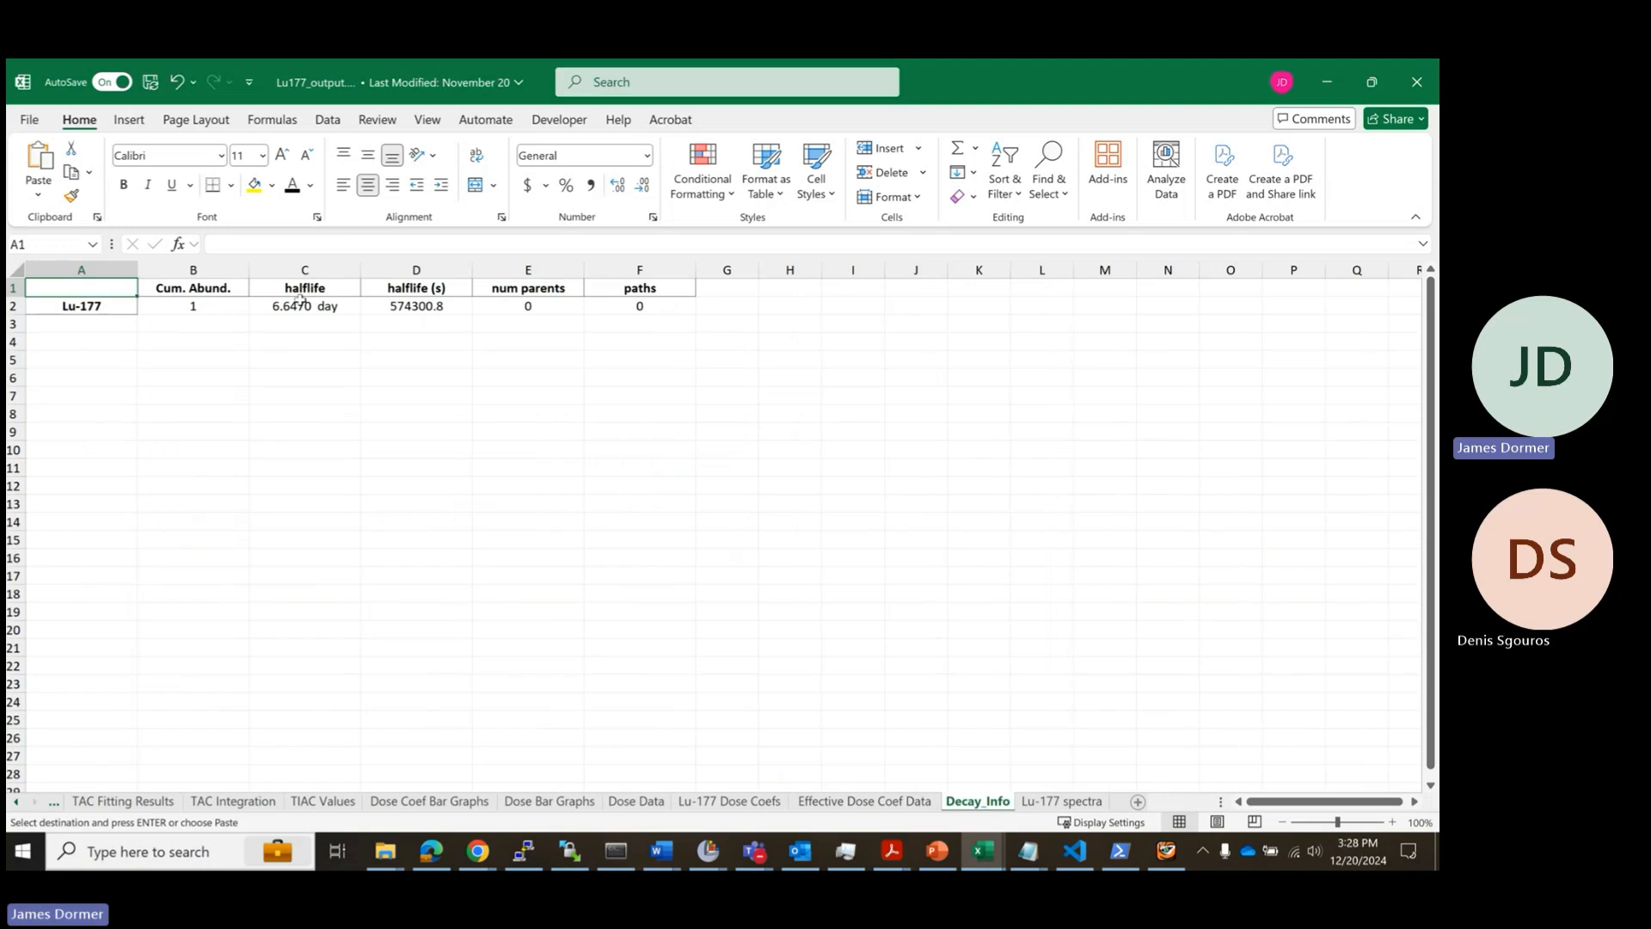
left_click(1051, 801)
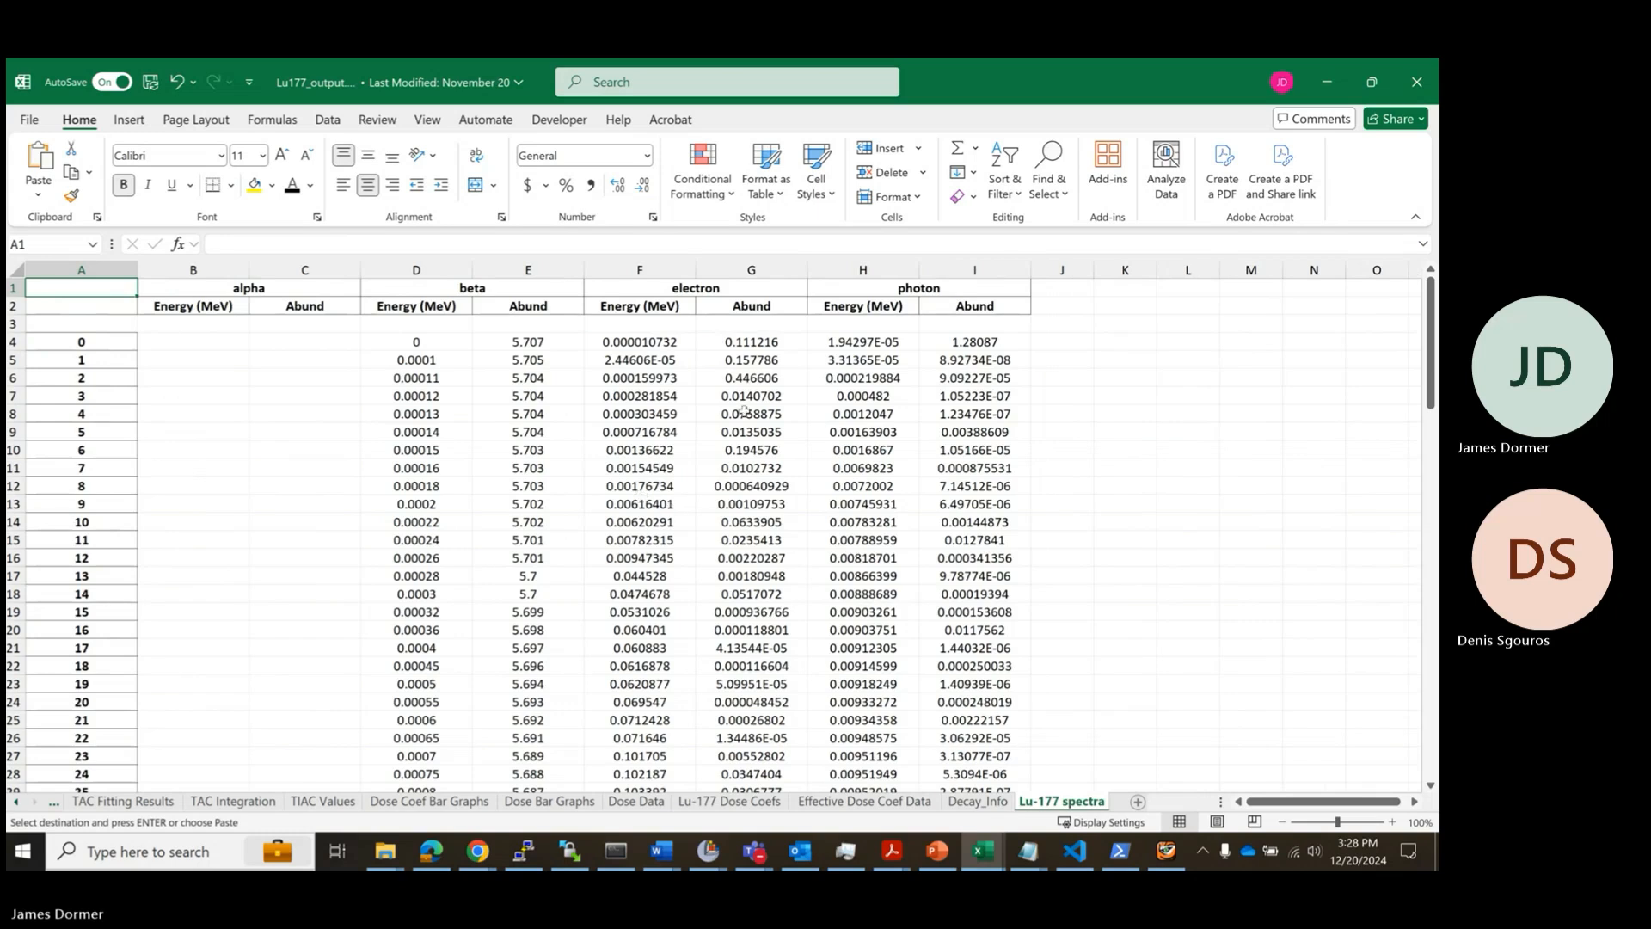
Step: Switch back to 3D-RD in Chrome and transfer the Dse data set's ownership to the user listed directly after the demo account
key("alt+Tab")
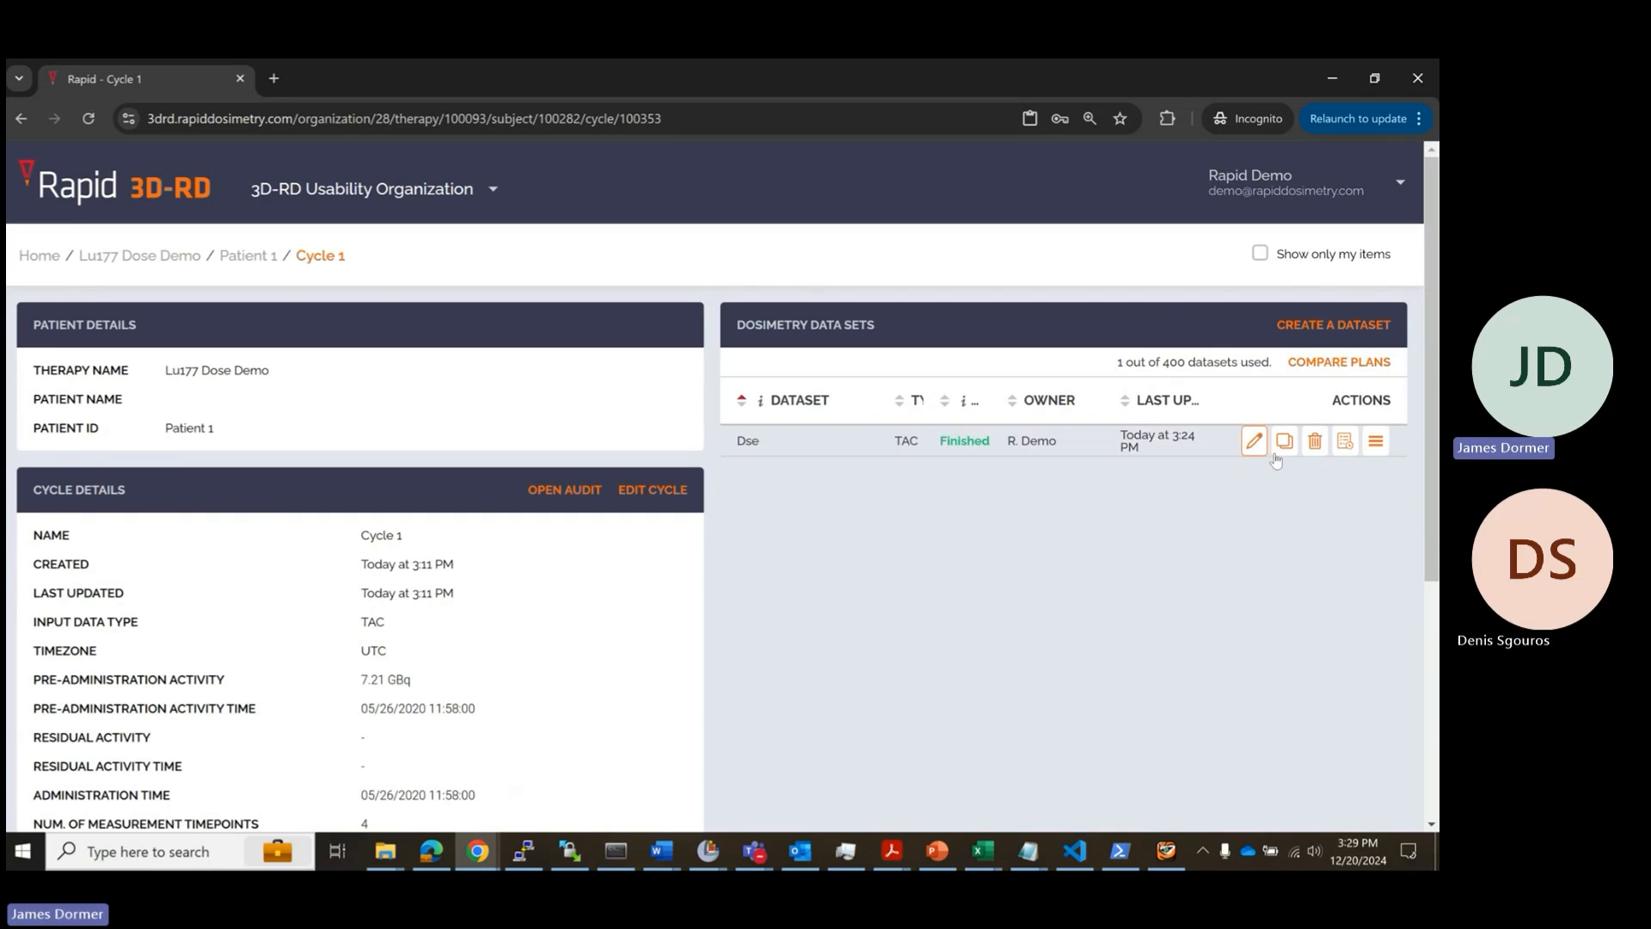
left_click(1376, 441)
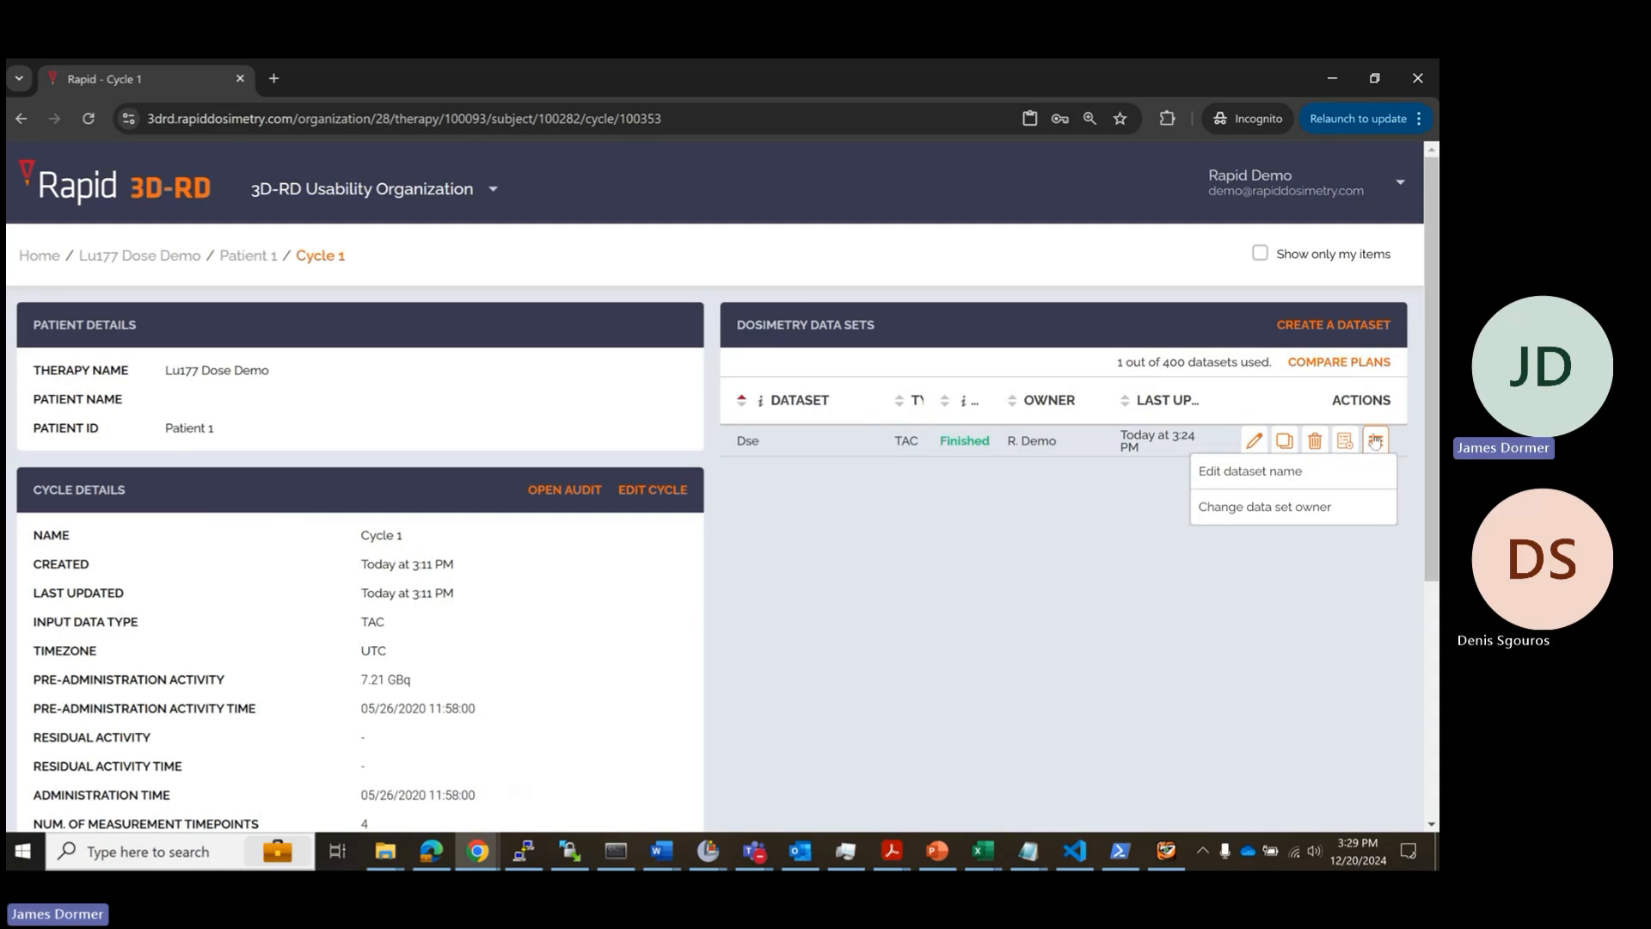
left_click(1278, 514)
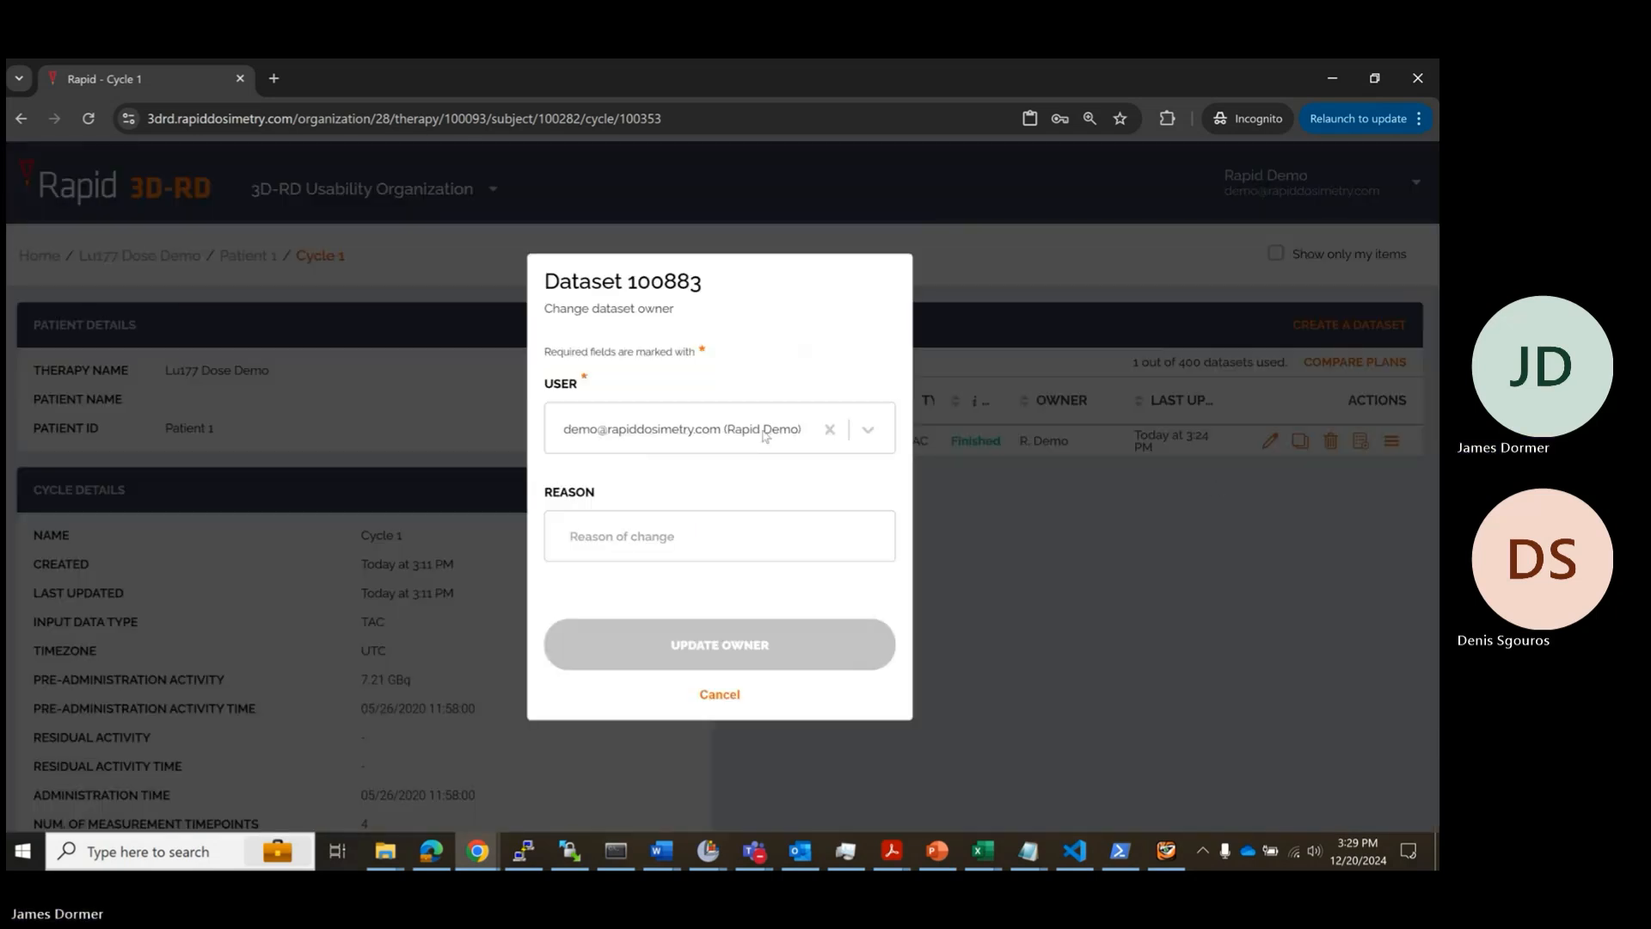
left_click(869, 430)
left_click(701, 545)
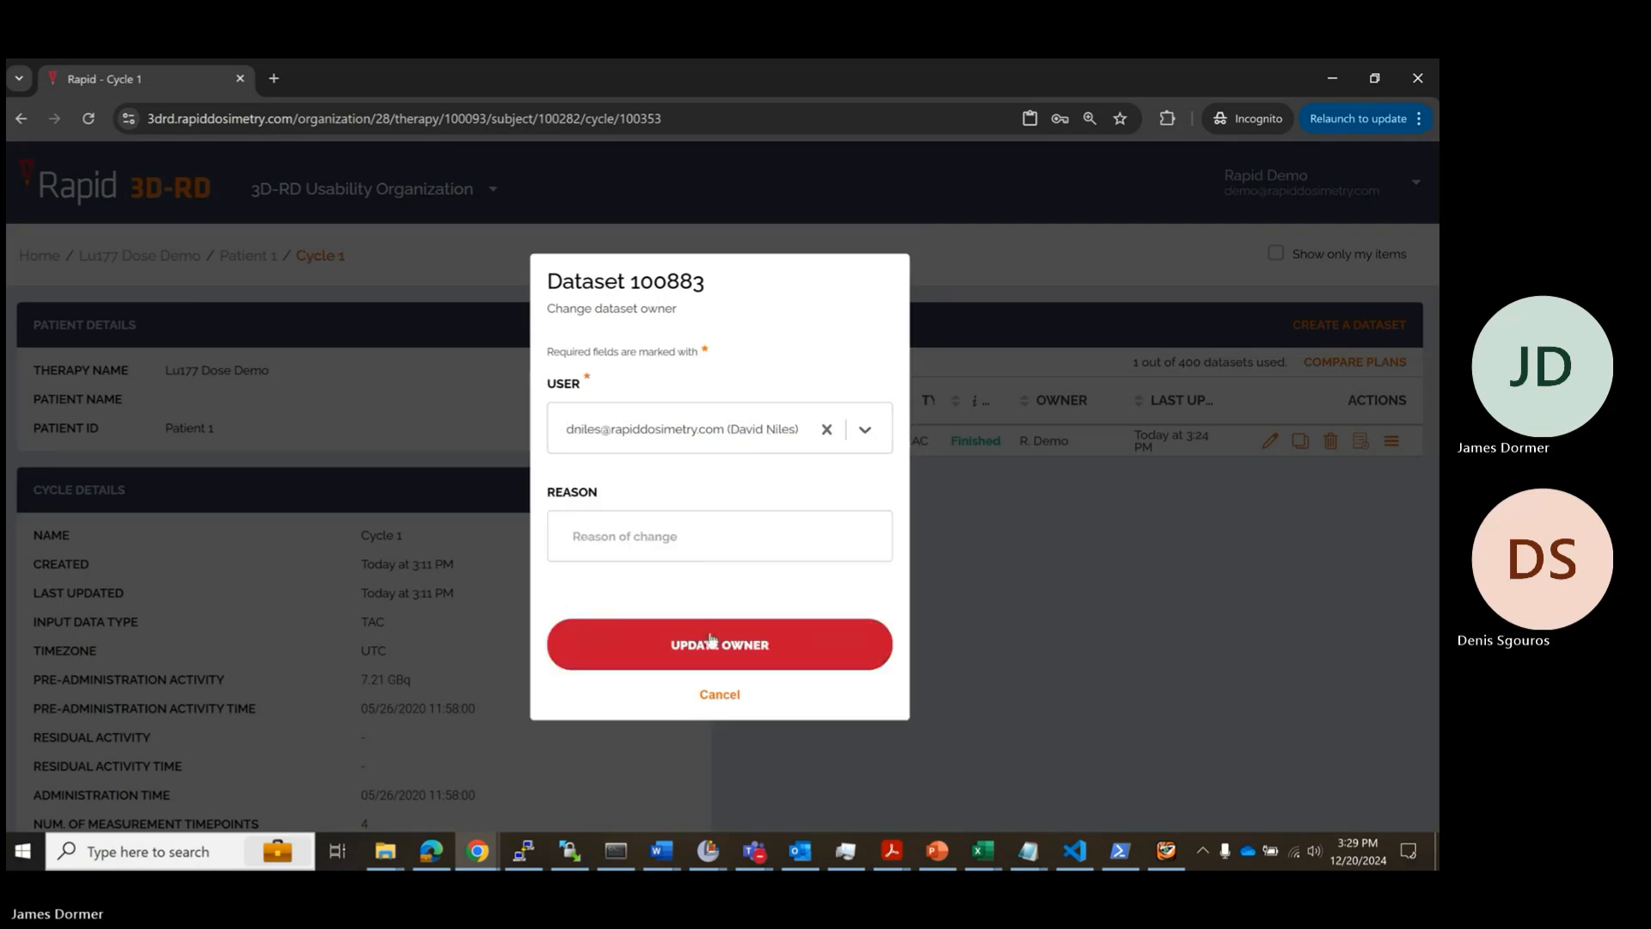
left_click(701, 634)
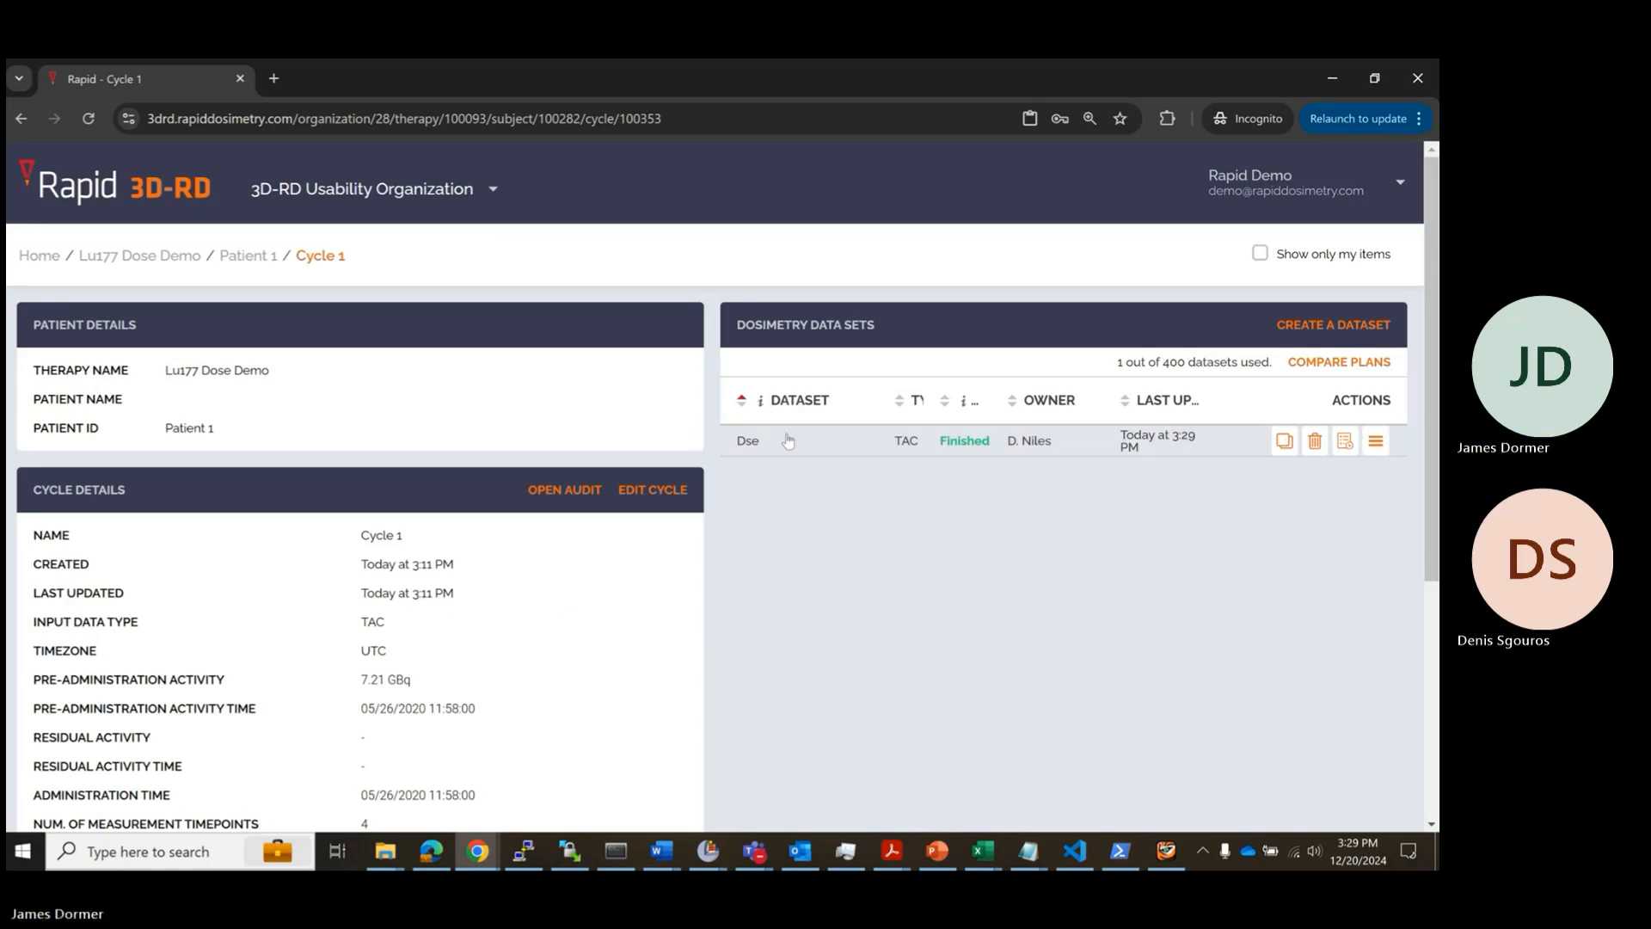
Step: Open the Dse data set and look through its sections while it belongs to another owner
left_click(815, 448)
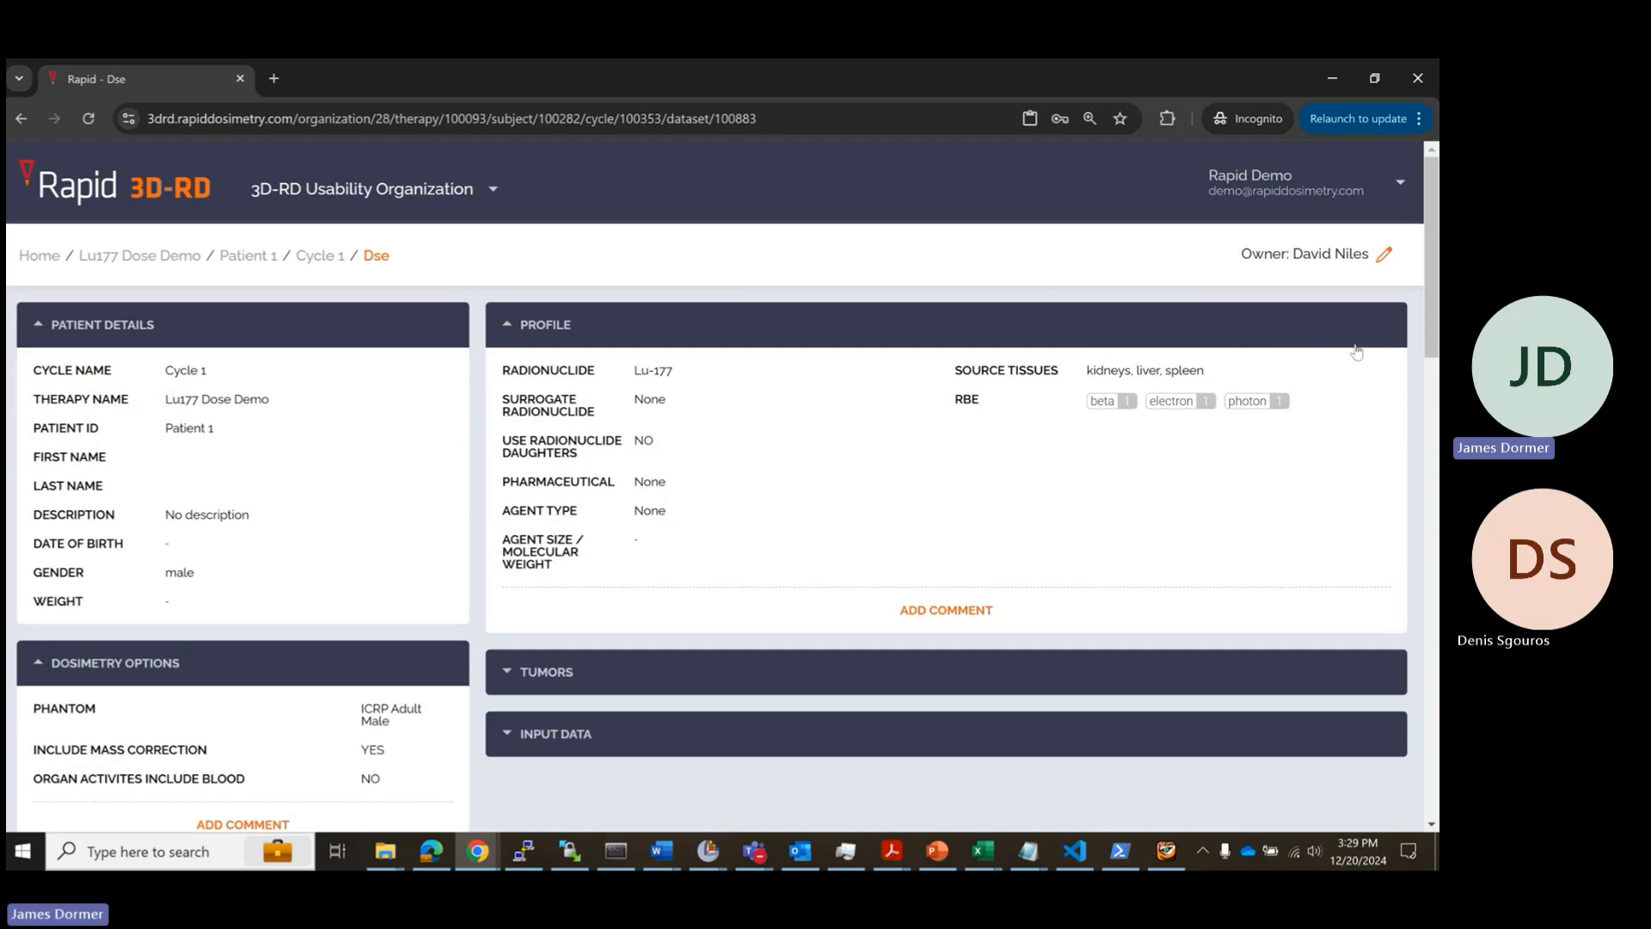
scroll(1354, 370, "down", 2)
scroll(1352, 404, "down", 4)
scroll(1359, 406, "up", 6)
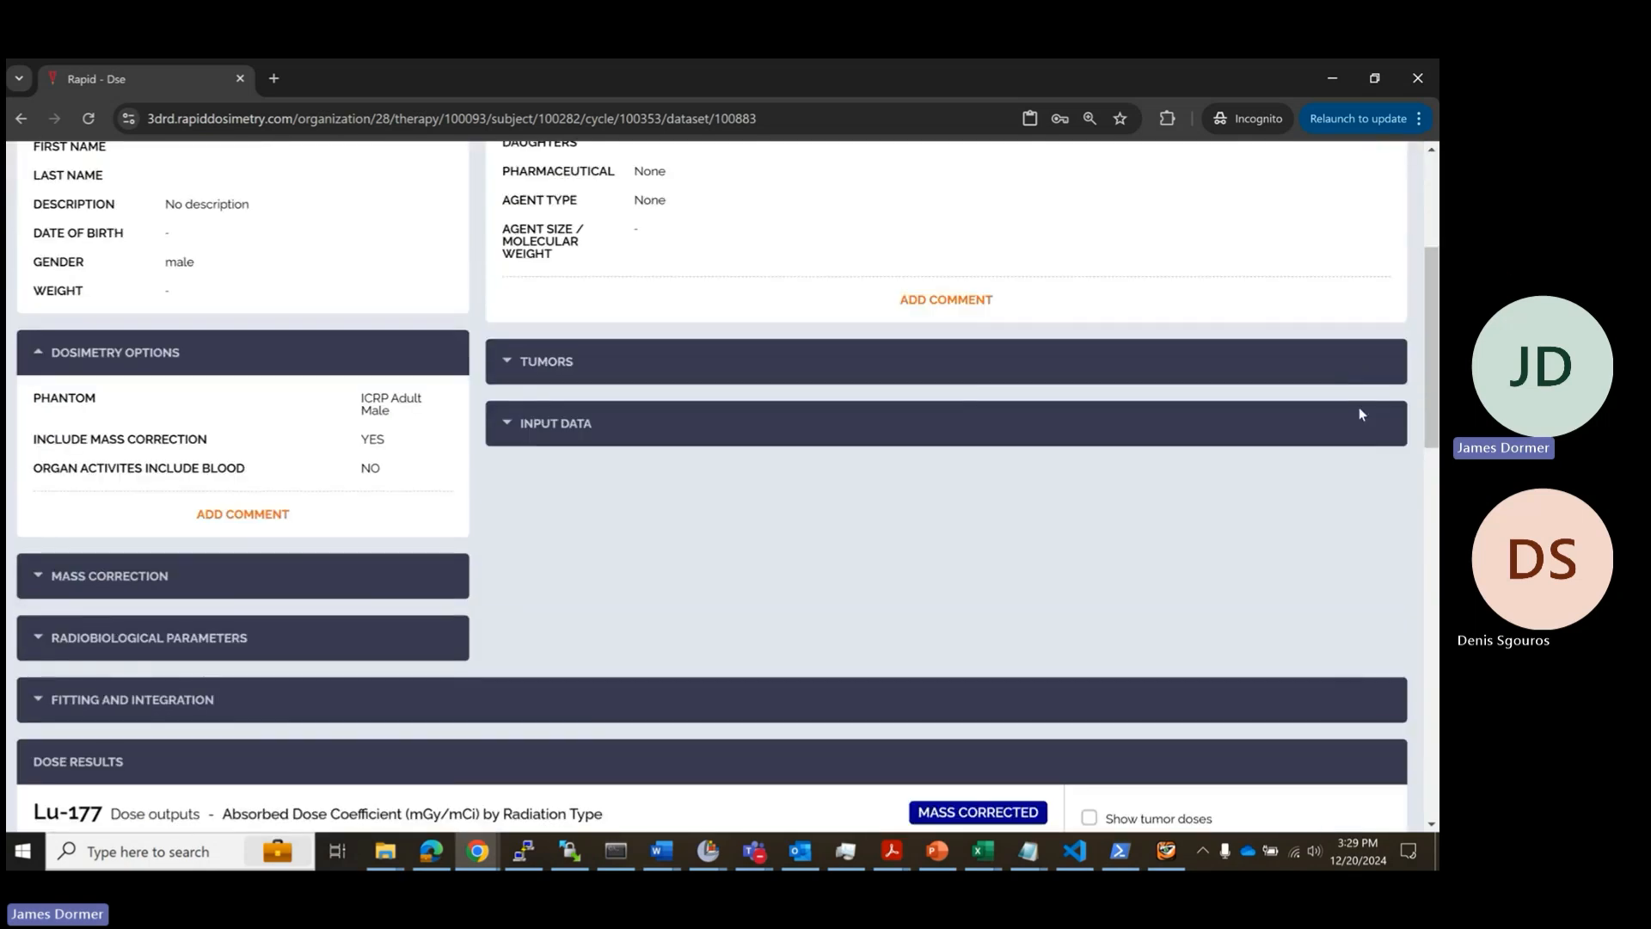
Step: Change the Dse data set's owner back to the demo account and check the editing options in its sections
left_click(1383, 253)
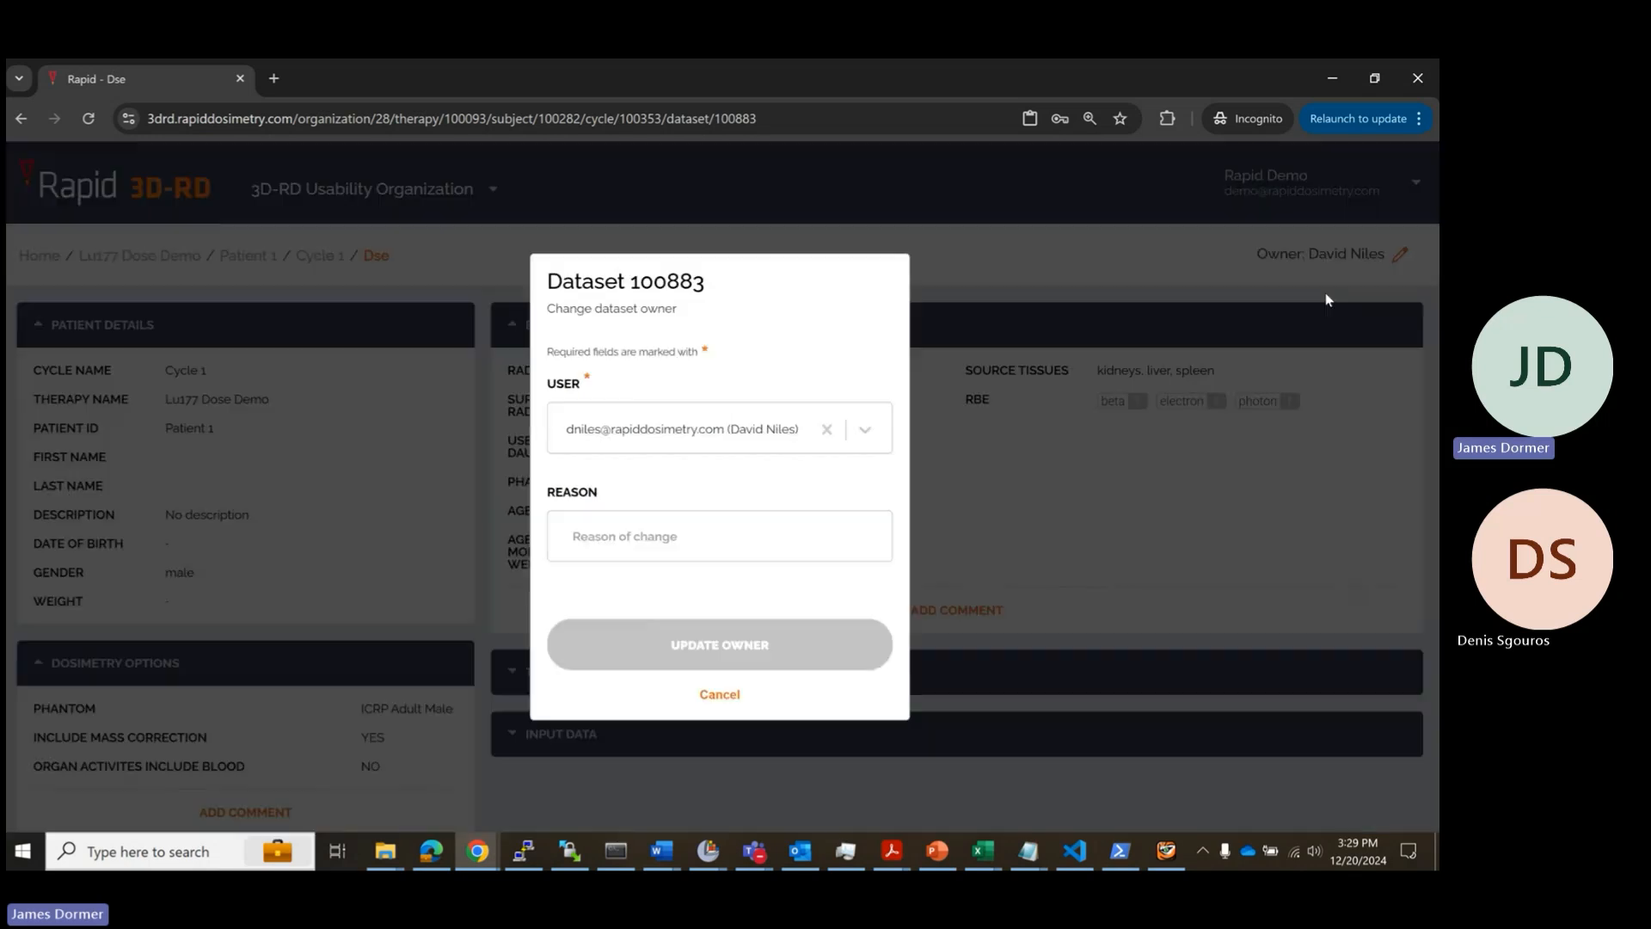
left_click(674, 439)
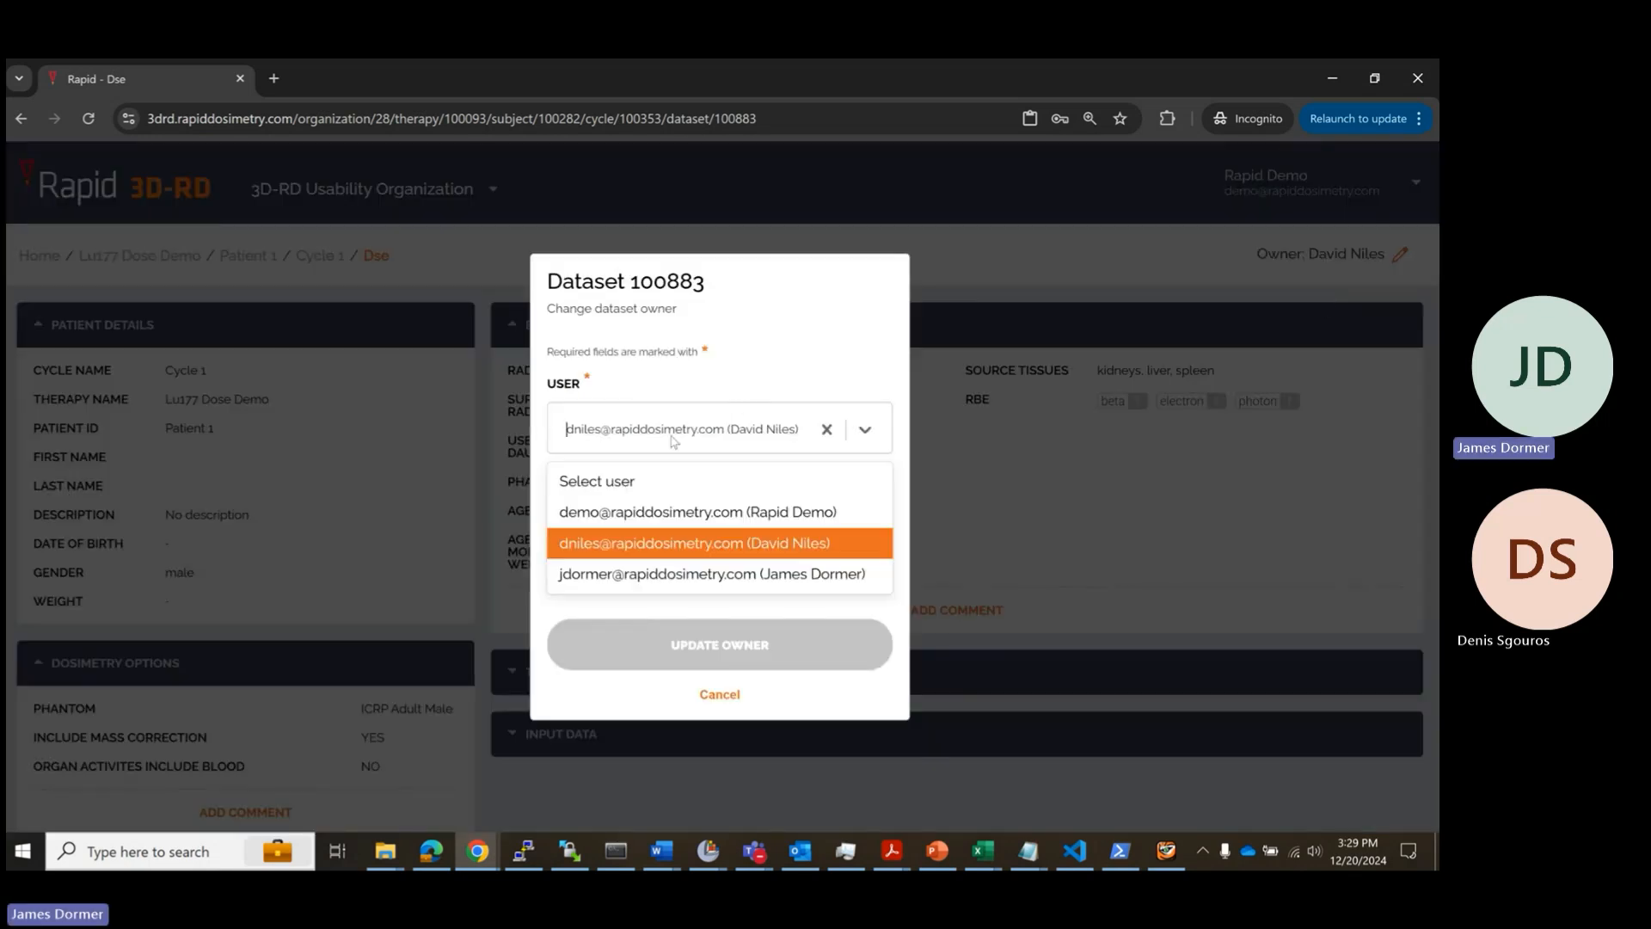
left_click(606, 512)
left_click(638, 636)
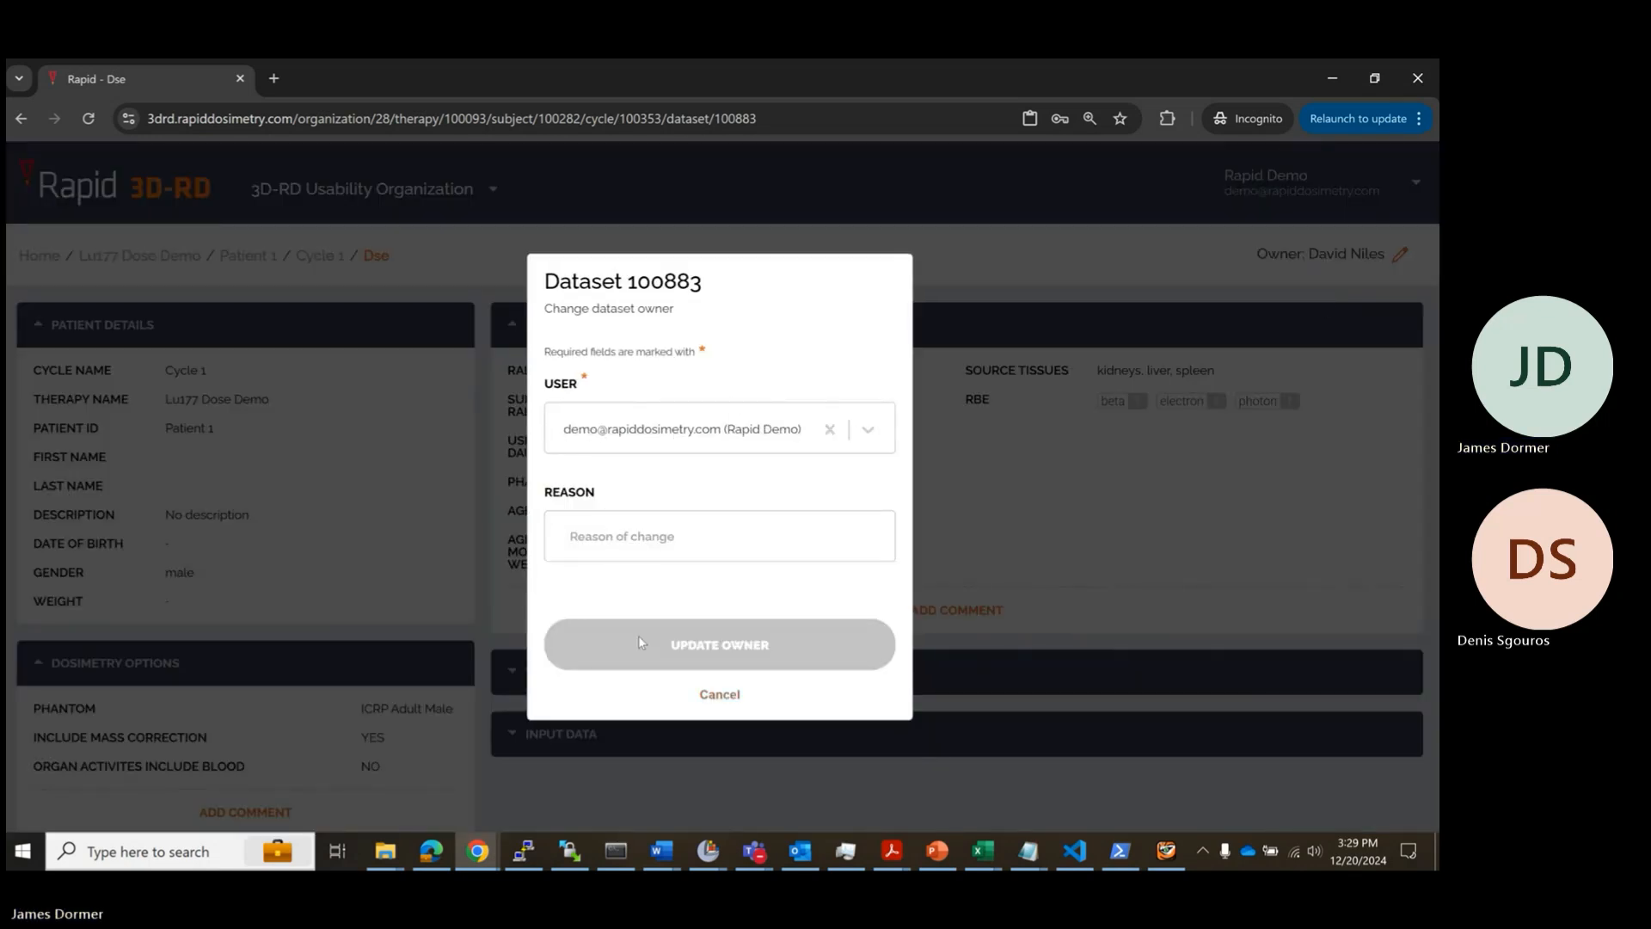
scroll(1203, 593, "down", 2)
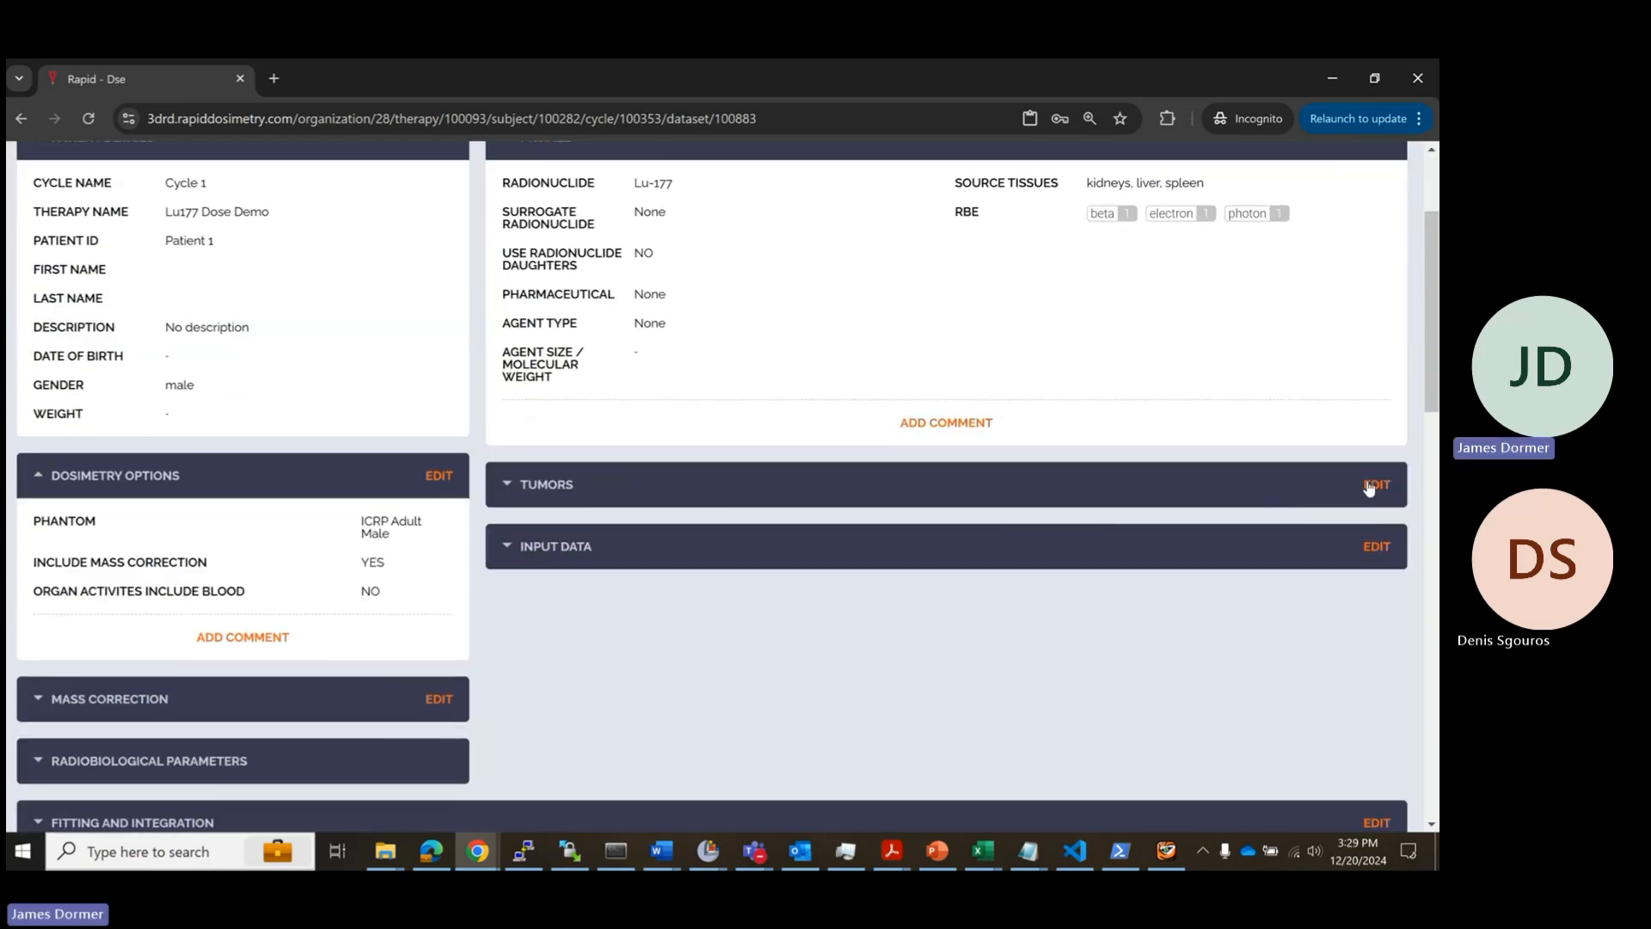
scroll(1102, 598, "down", 3)
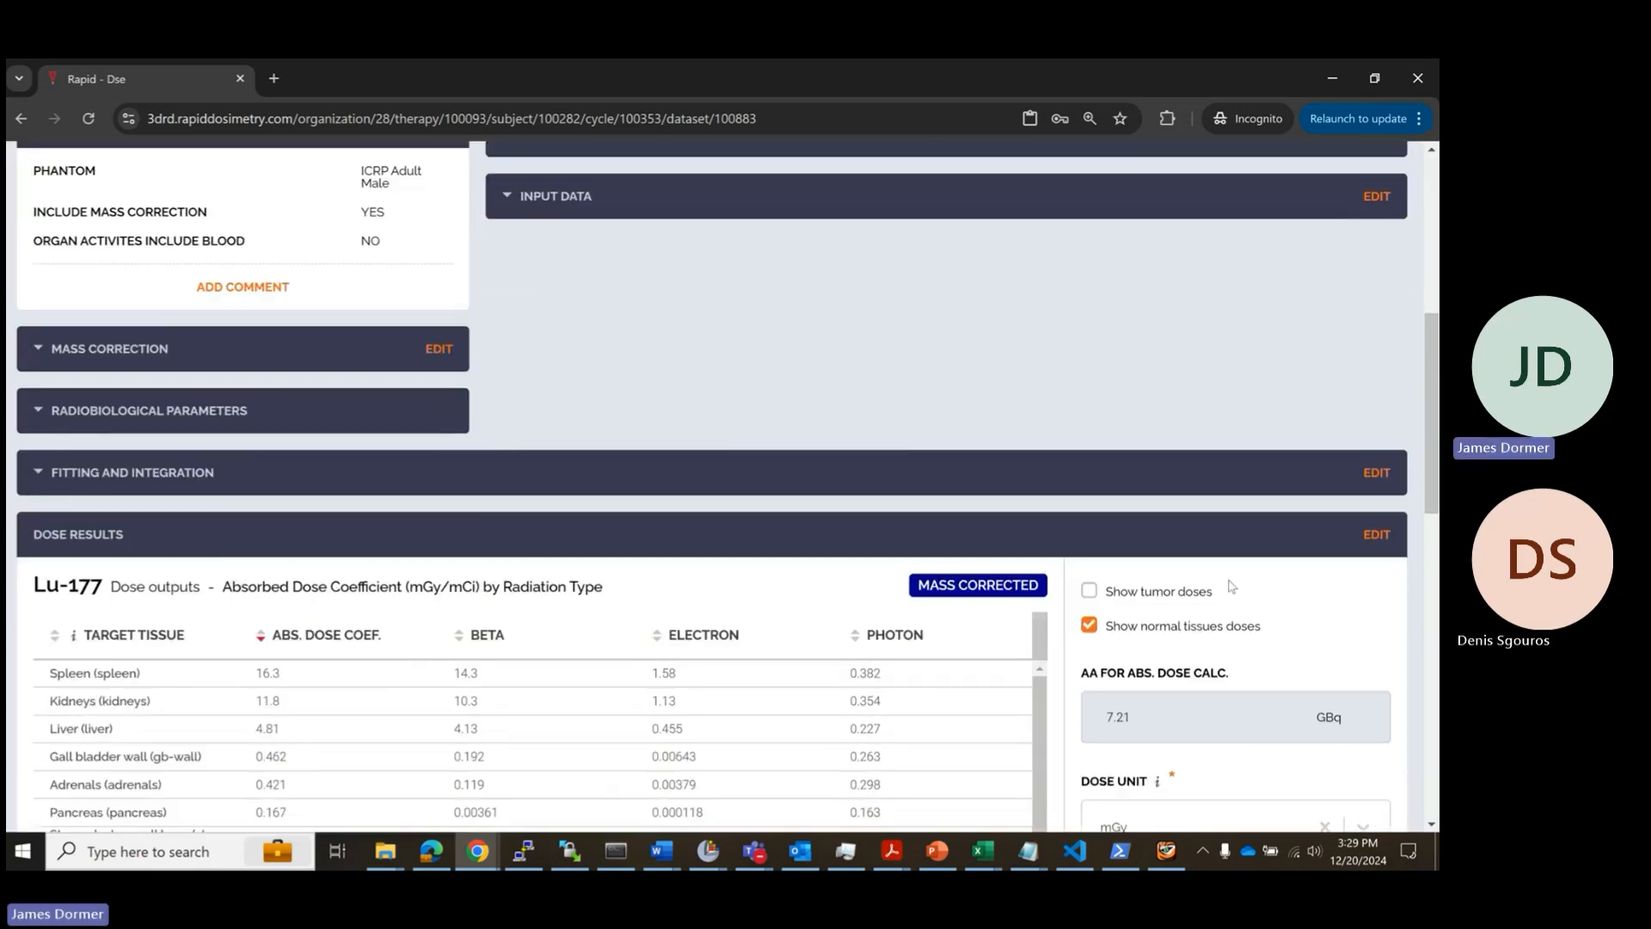
scroll(1230, 586, "up", 5)
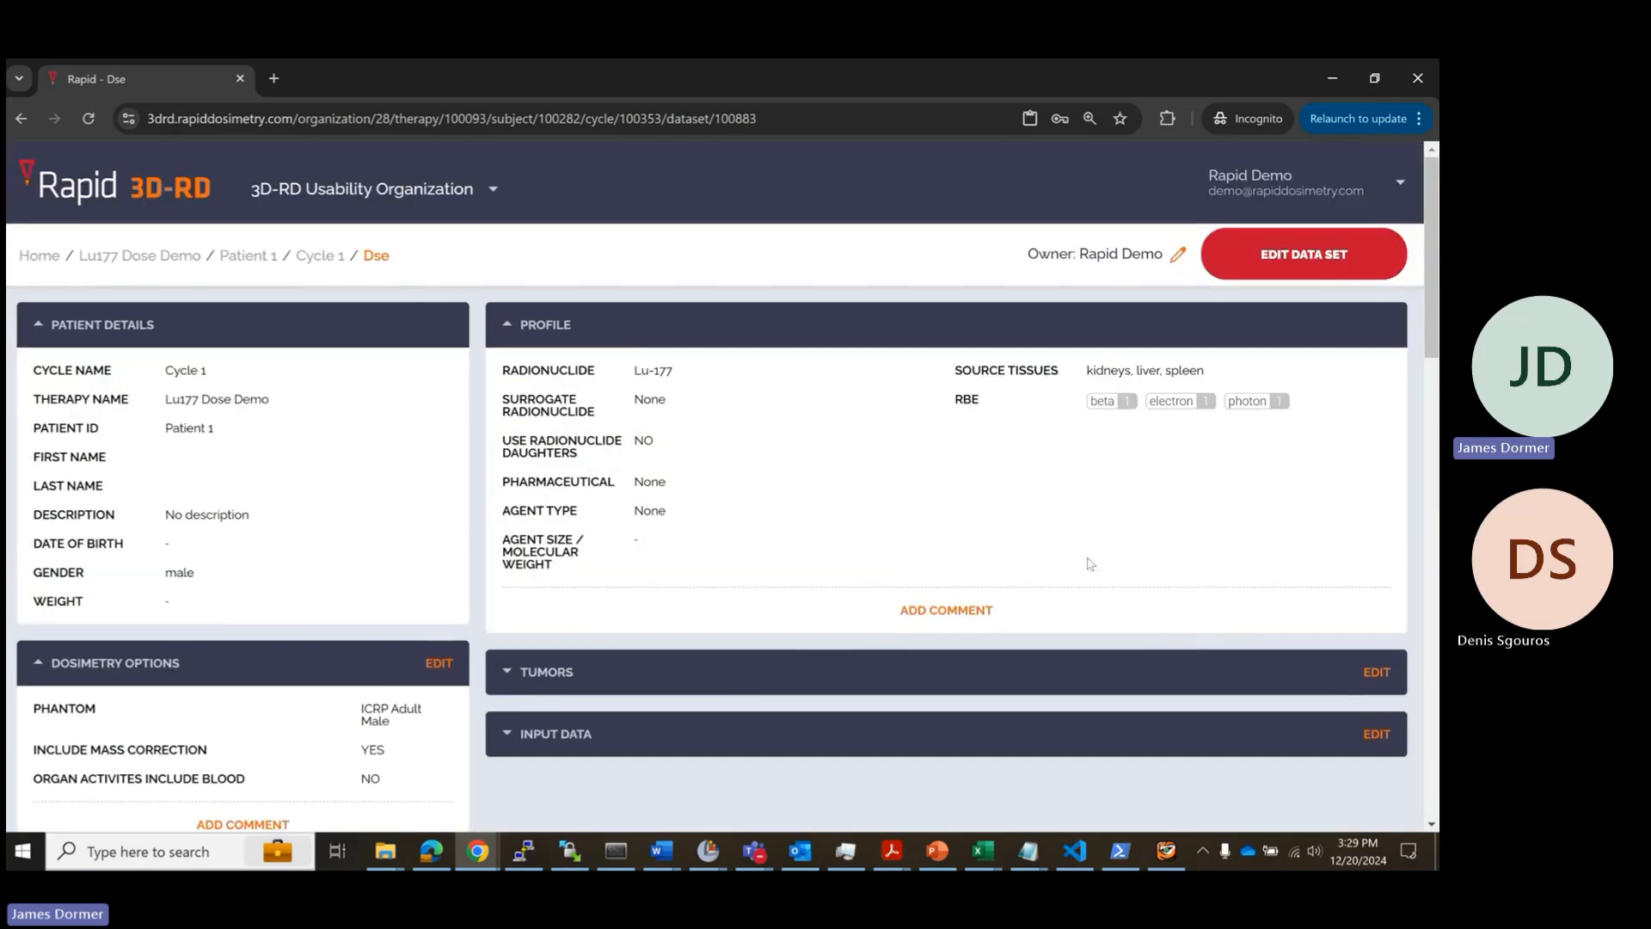
Step: Leave the data set through Cycle 1 for the organization's home page and look over its patient list
left_click(318, 258)
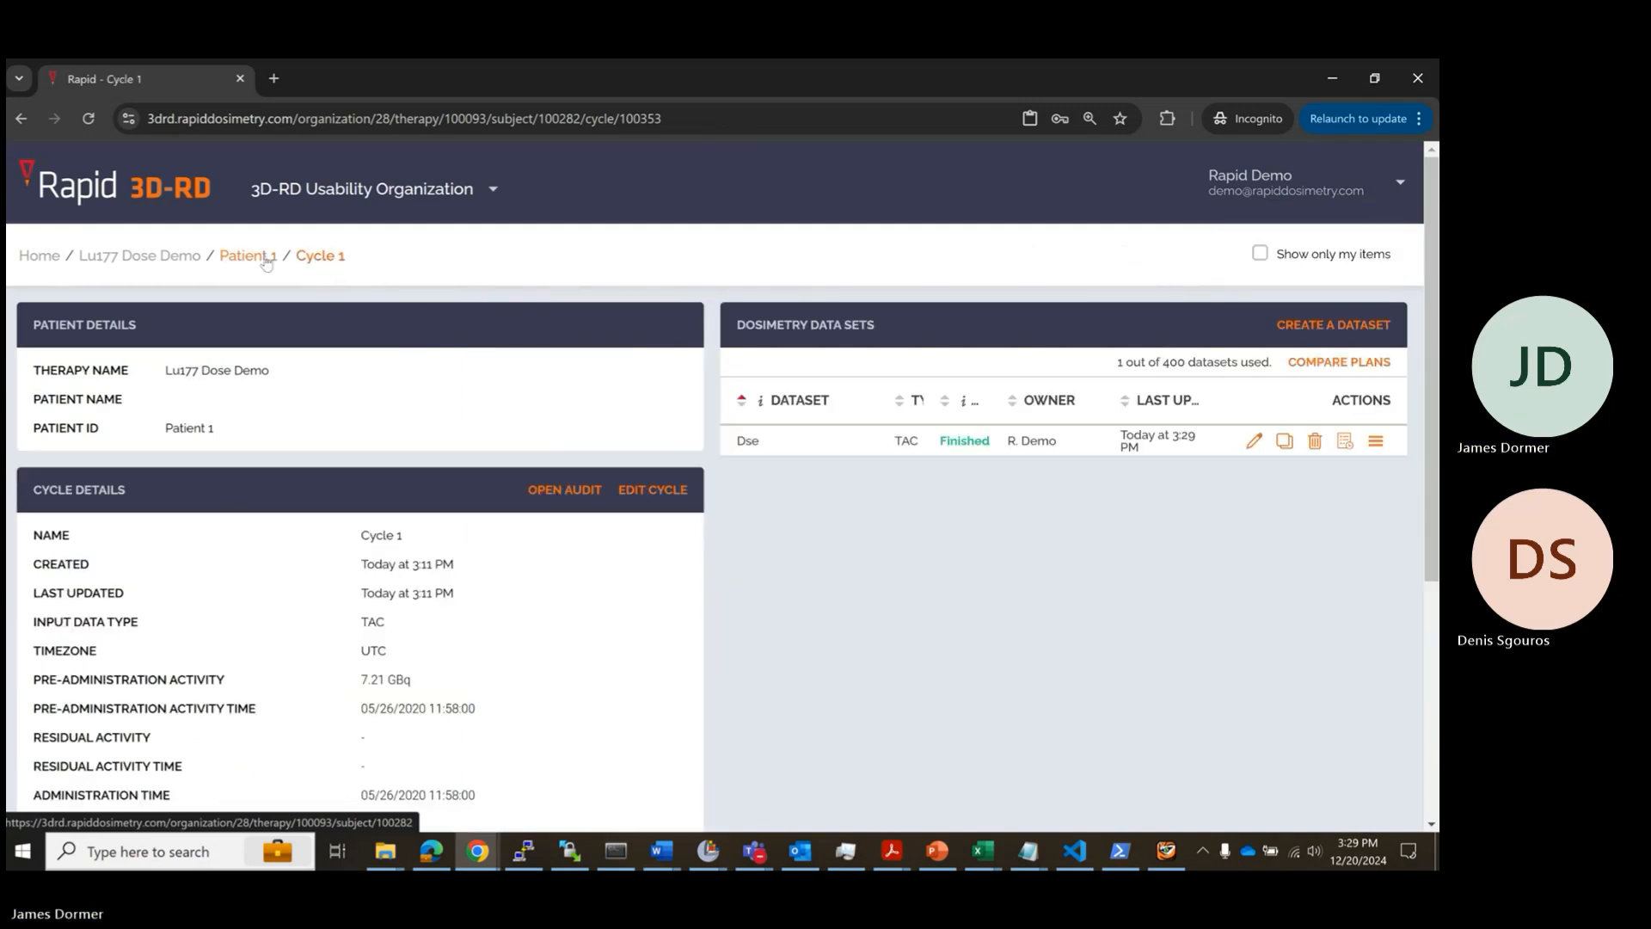
left_click(39, 256)
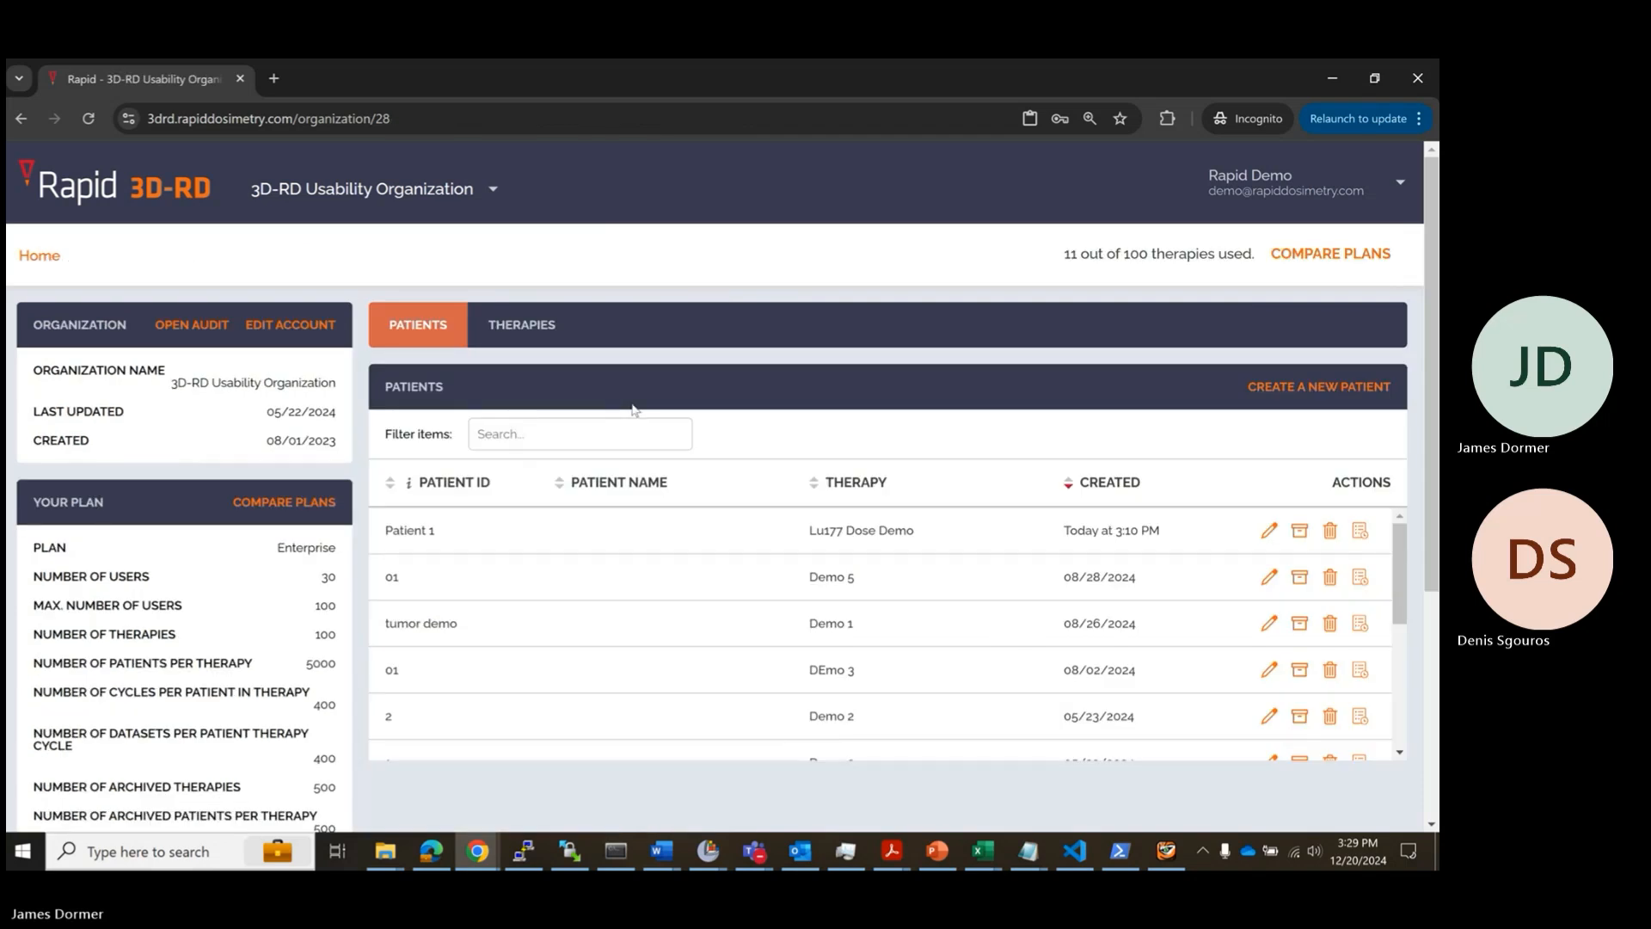
scroll(634, 410, "down", 1)
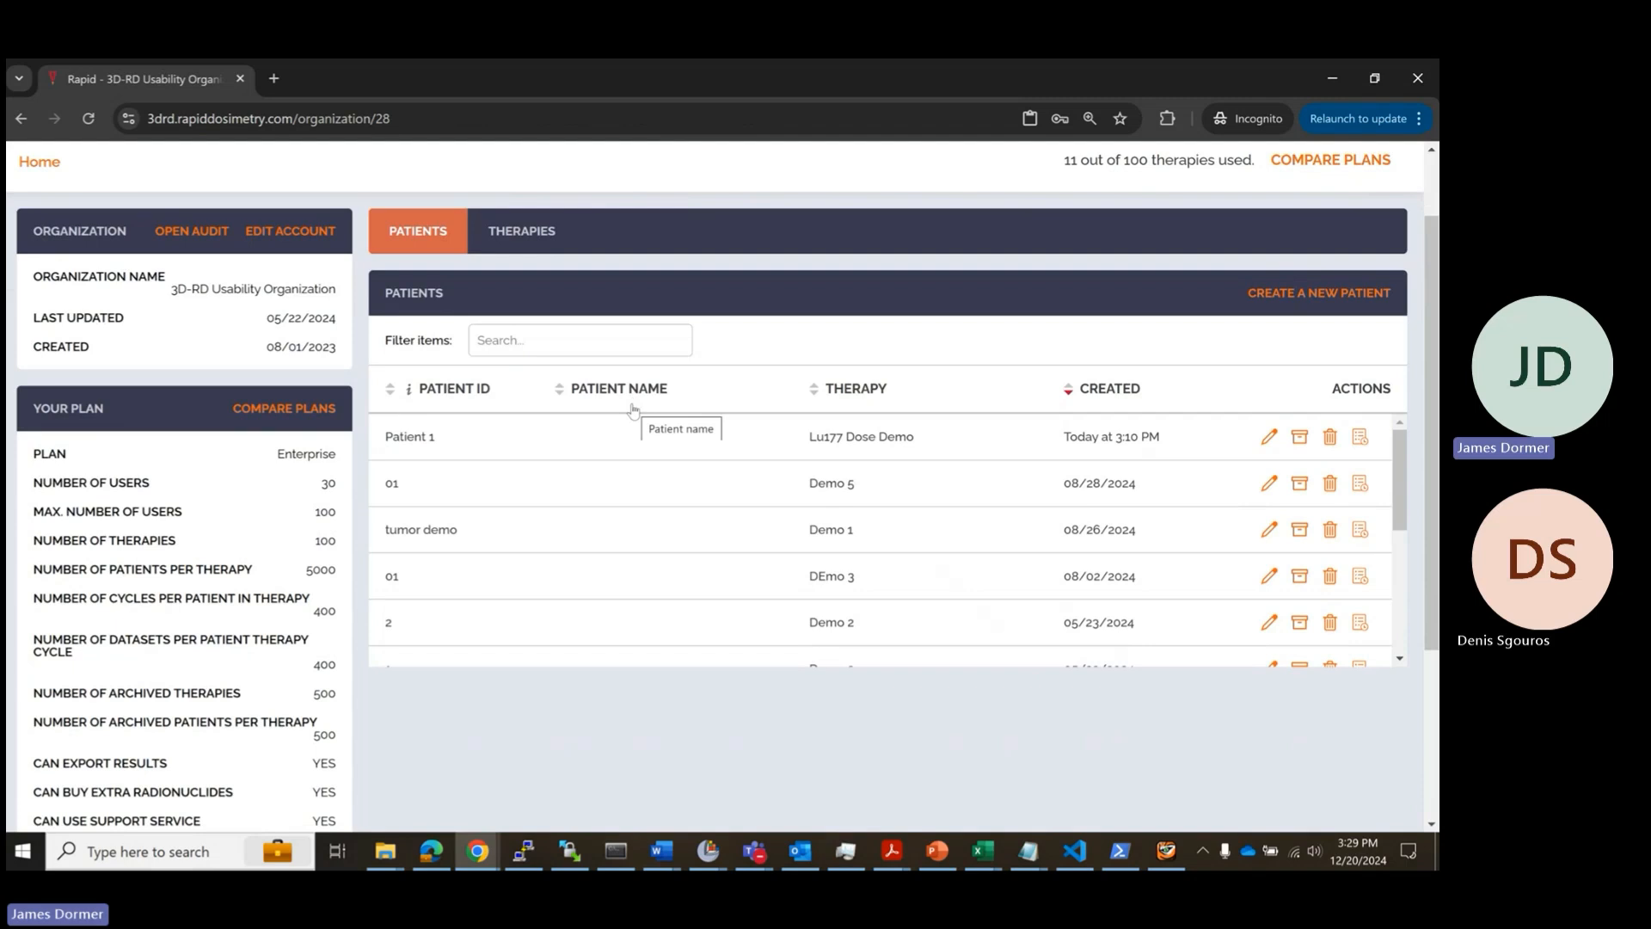
scroll(821, 266, "up", 1)
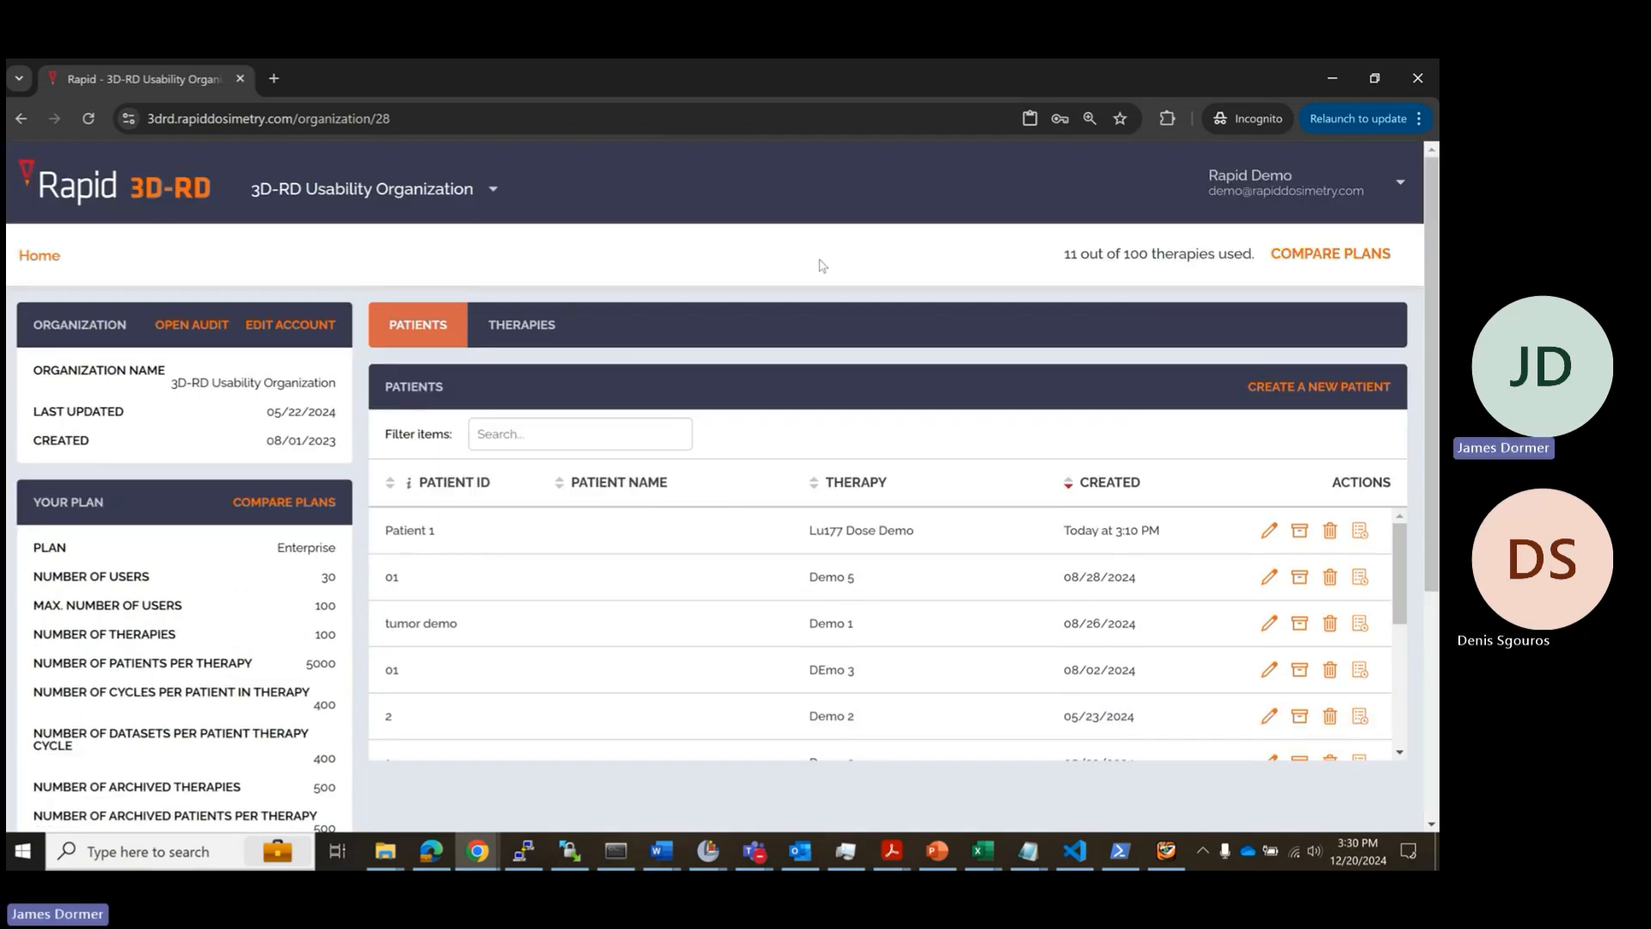